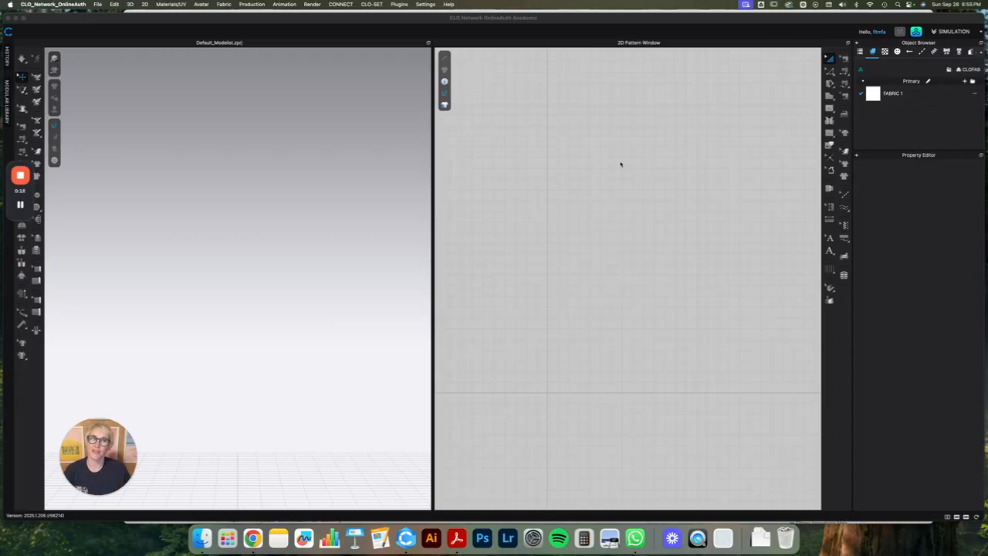
- Load the free MV2 Overfit Denim Jumper garment from the CONNECT library and close the library
left_click(916, 32)
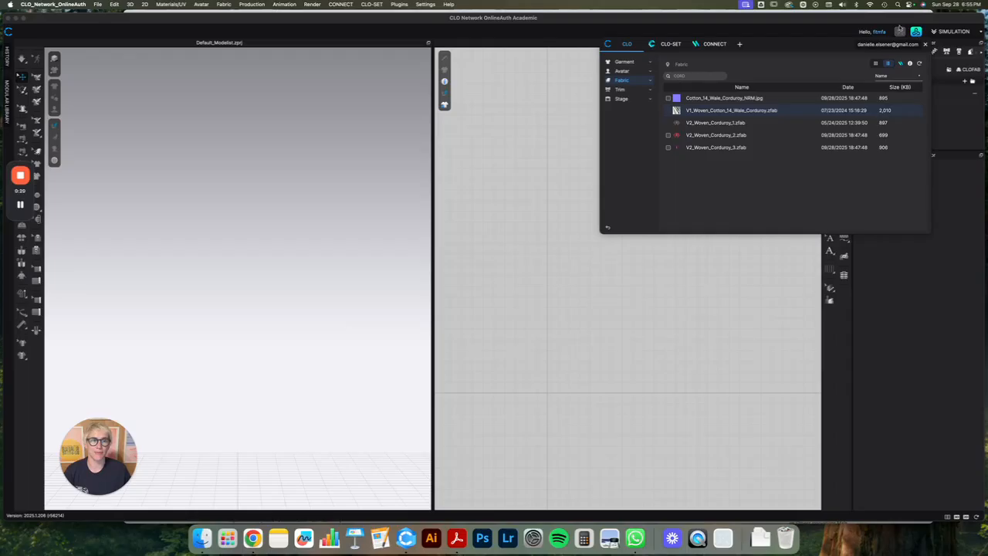
left_click(713, 45)
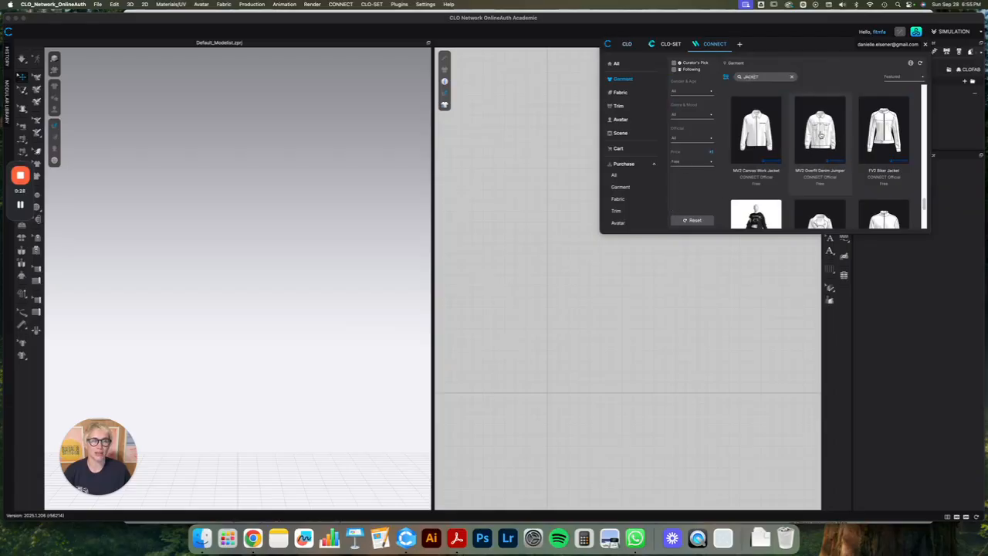
scroll(819, 140, "down", 2)
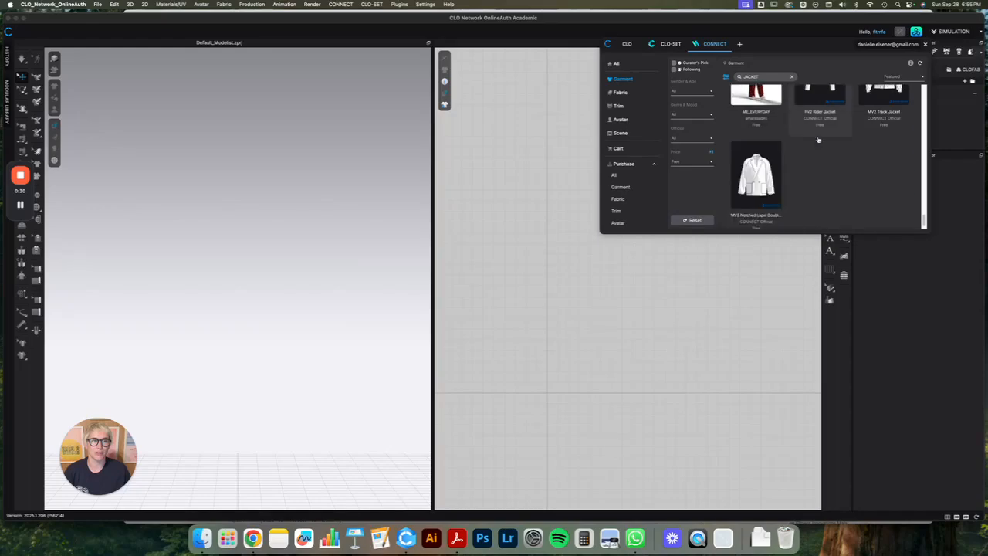
double_click(819, 125)
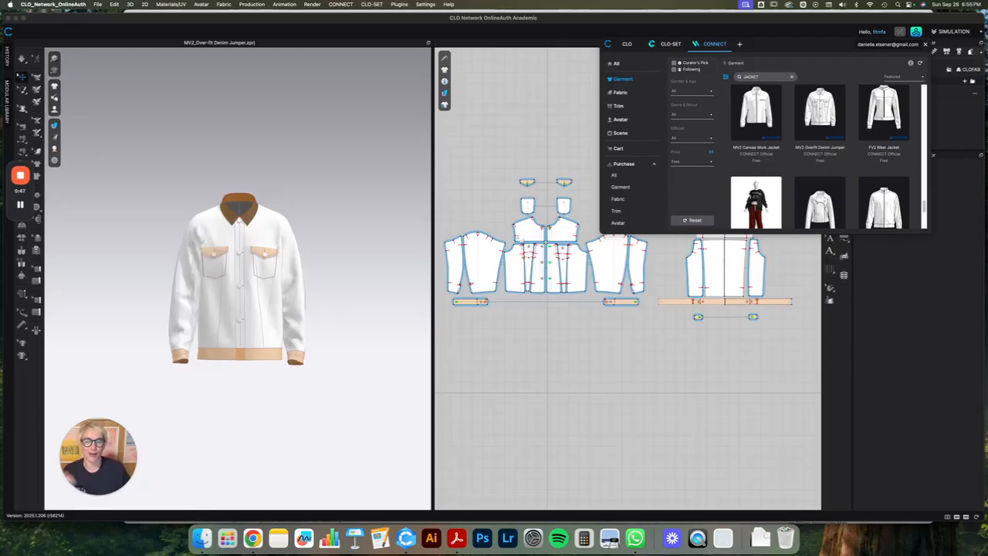
left_click(925, 44)
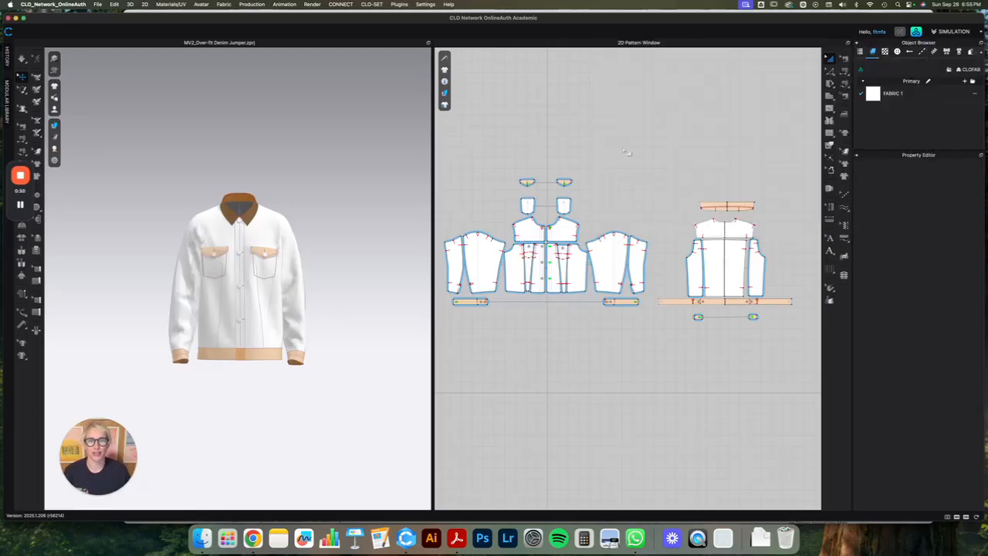
- Show the avatar in the 3D view and simulate the jacket on it
left_click(54, 109)
left_click(100, 121)
key("space")
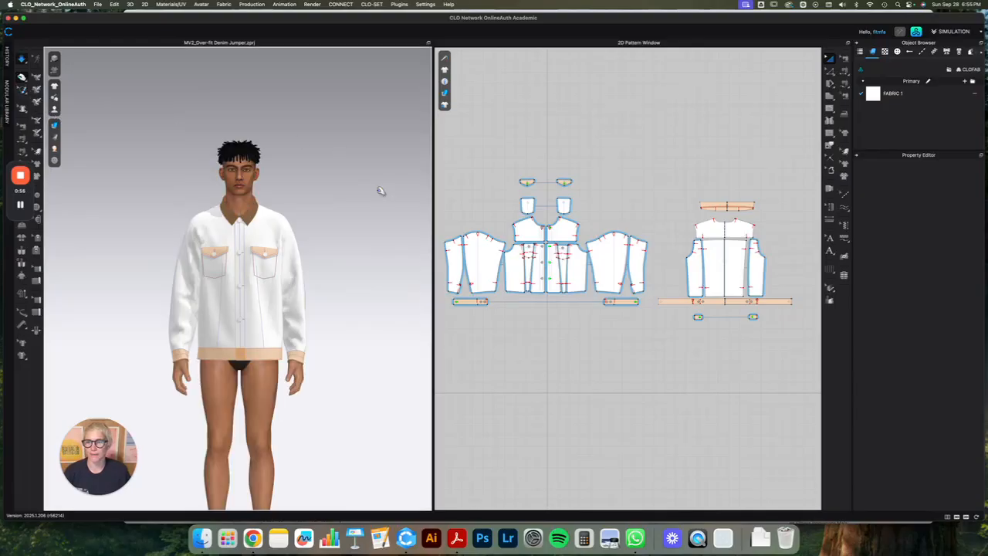
- Turn off Bond for the cuffs, waistband, waist tabs, collar and pocket flaps, and simulate the jacket
left_click(471, 301)
left_click(670, 302, "shift")
left_click(752, 316, "shift")
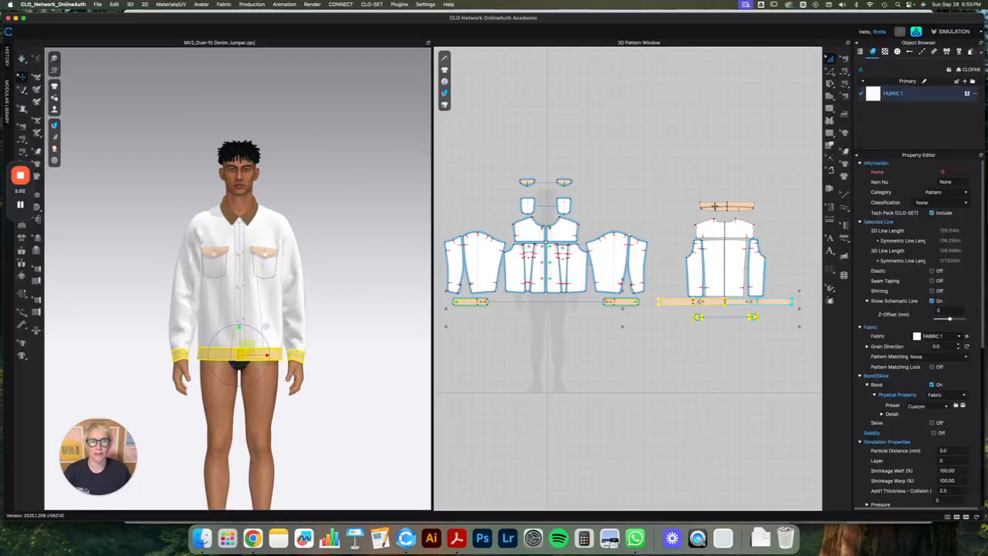
left_click(714, 205, "shift")
left_click(565, 181, "shift")
left_click(527, 181, "shift")
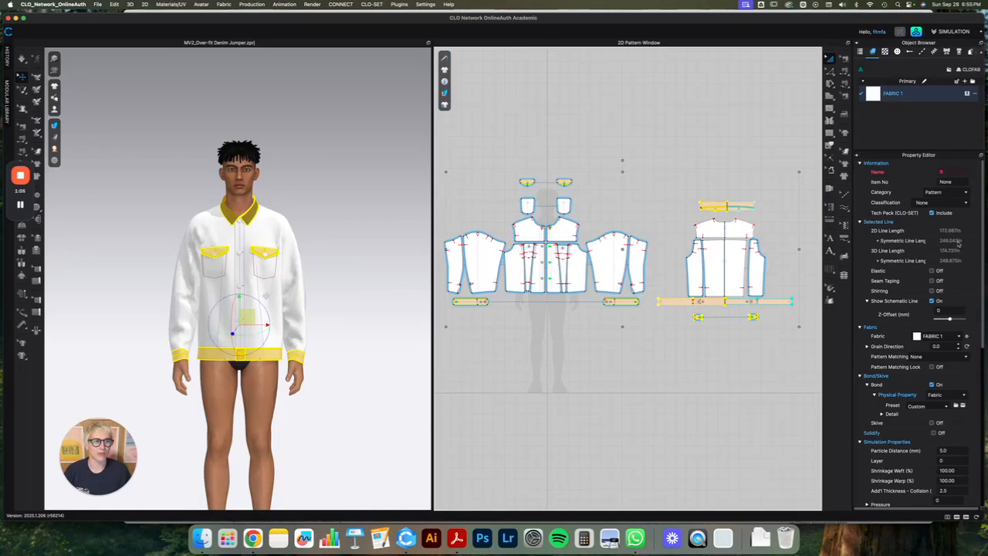
left_click(932, 384)
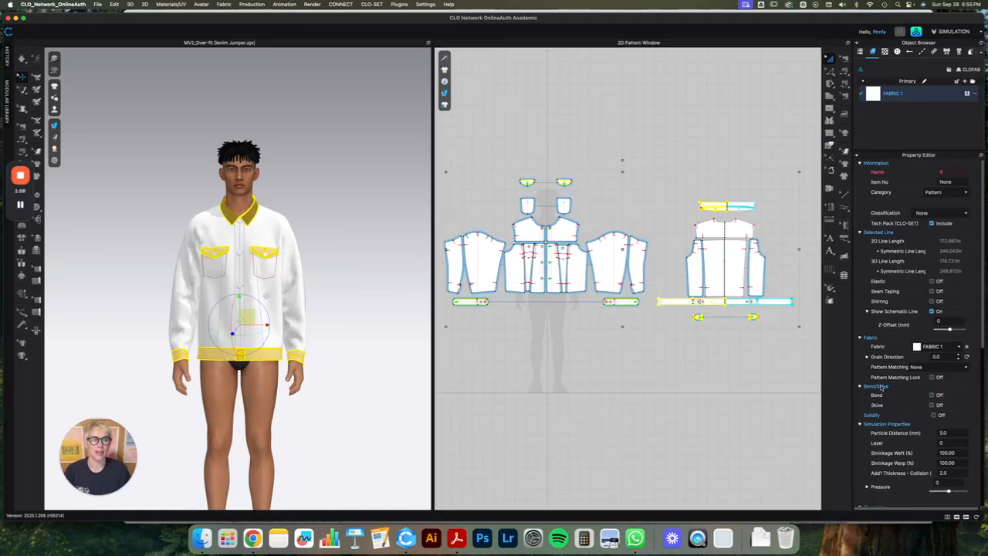
left_click(653, 383)
key("space")
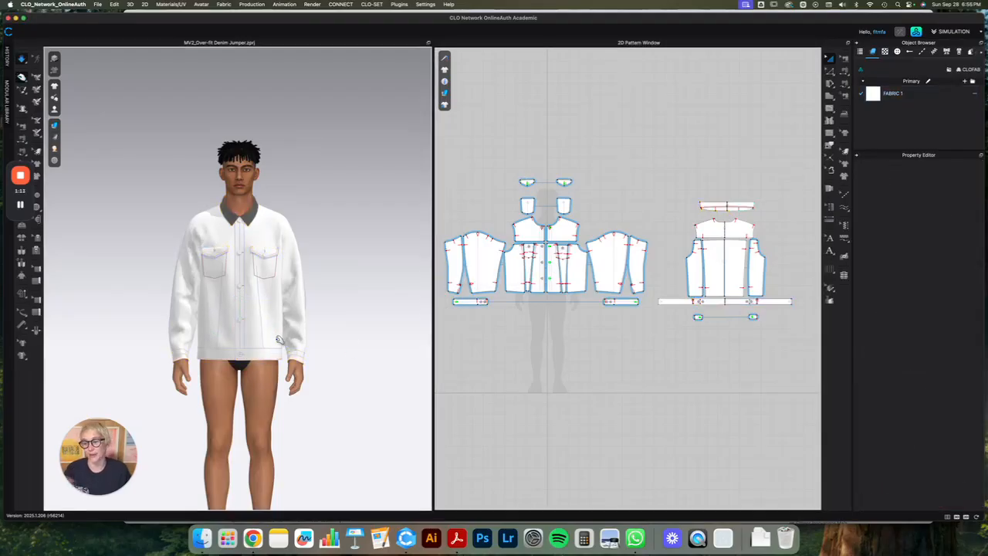
- Hide the baselines on the garment in the 3D view
scroll(192, 291, "up", 2)
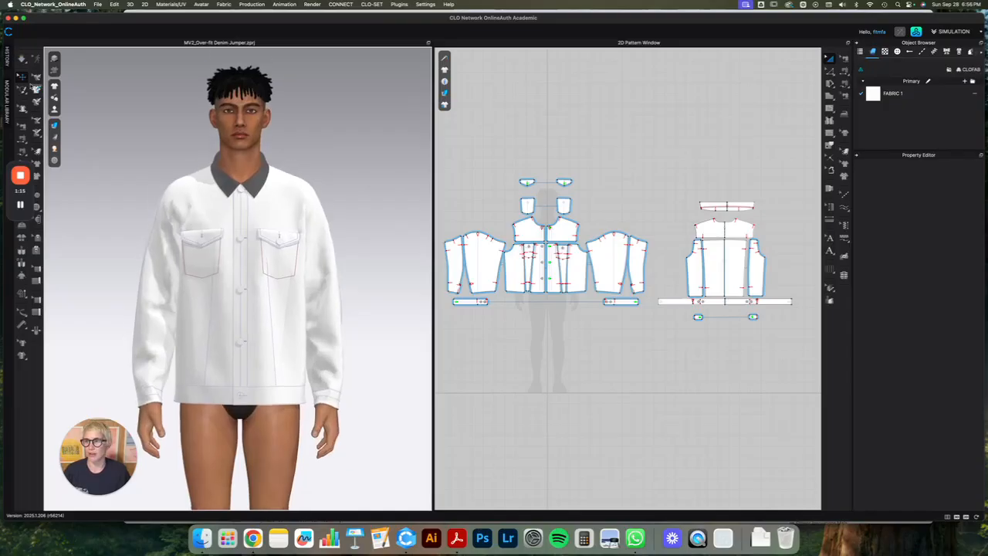
mouse_move(55, 86)
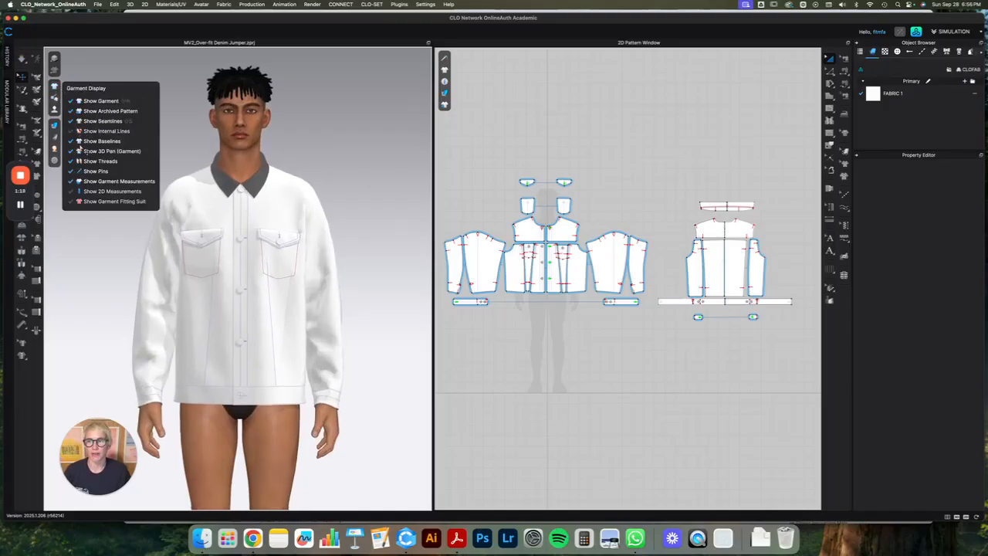
left_click(78, 141)
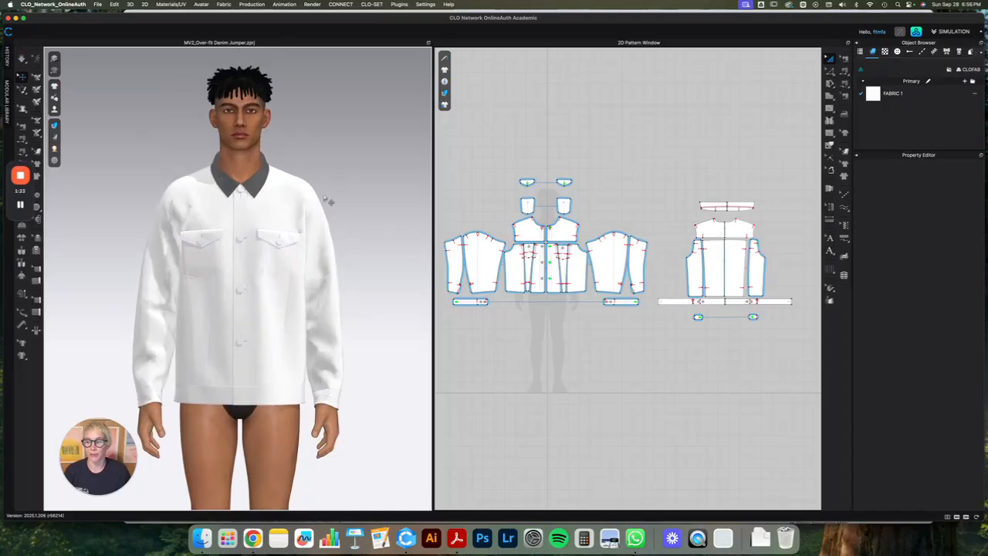
- Flip the normal of the collar pattern piece and check the collar from the back
left_click(261, 187)
right_click(256, 182)
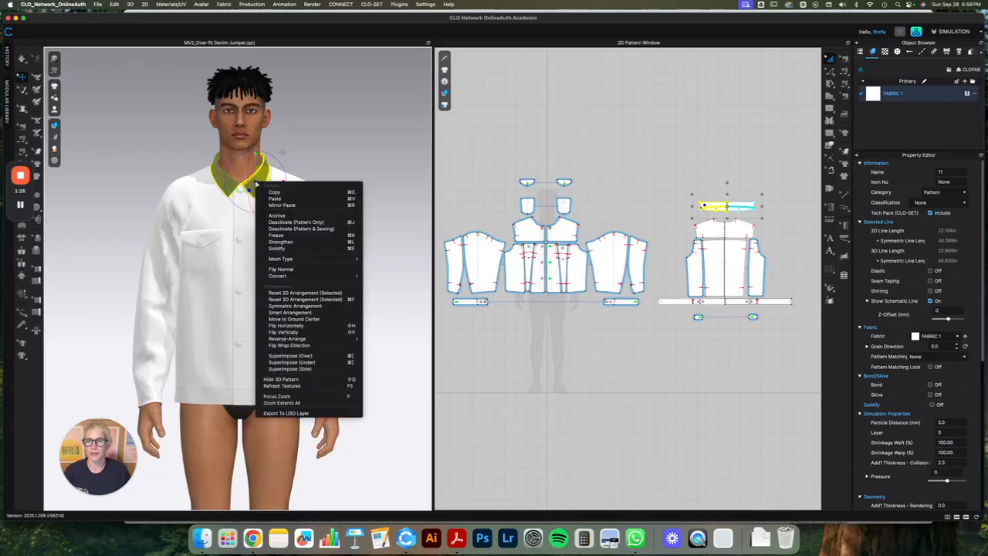
left_click(287, 268)
left_click(327, 159)
right_click_drag(330, 160, 268, 169)
left_click(268, 168)
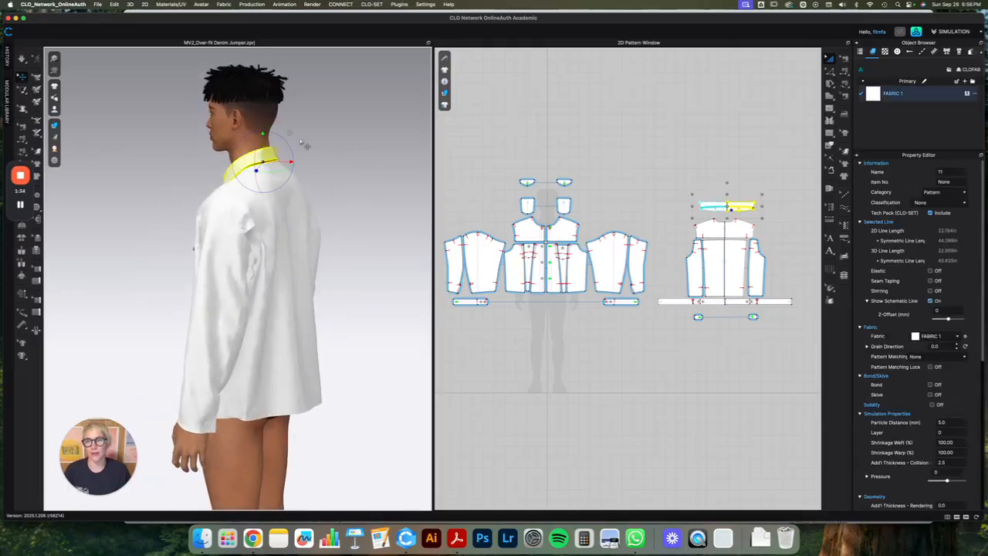
left_click(371, 198)
right_click_drag(326, 209, 240, 180)
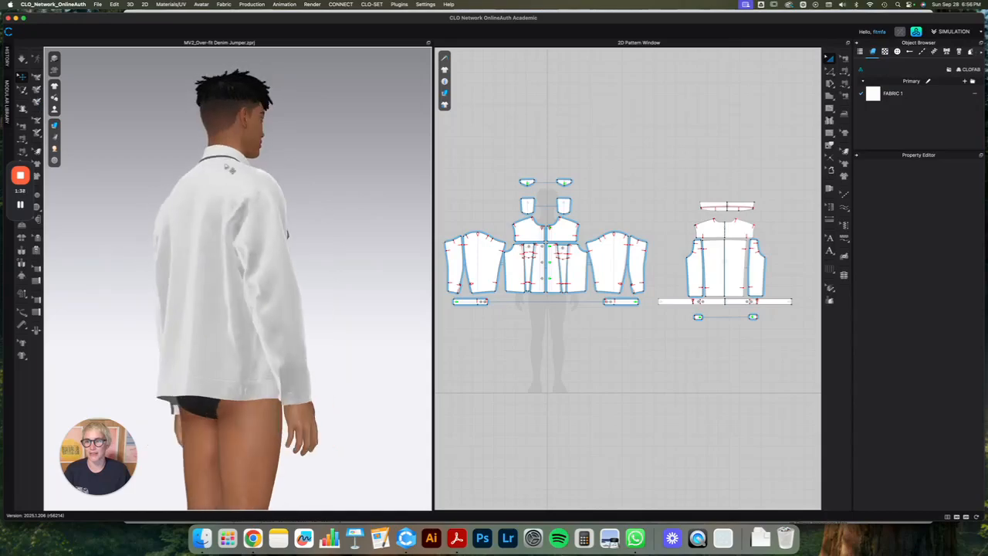
- Set the garment rendering style to Thick Textured Surface and check the jacket from the front
left_click(54, 125)
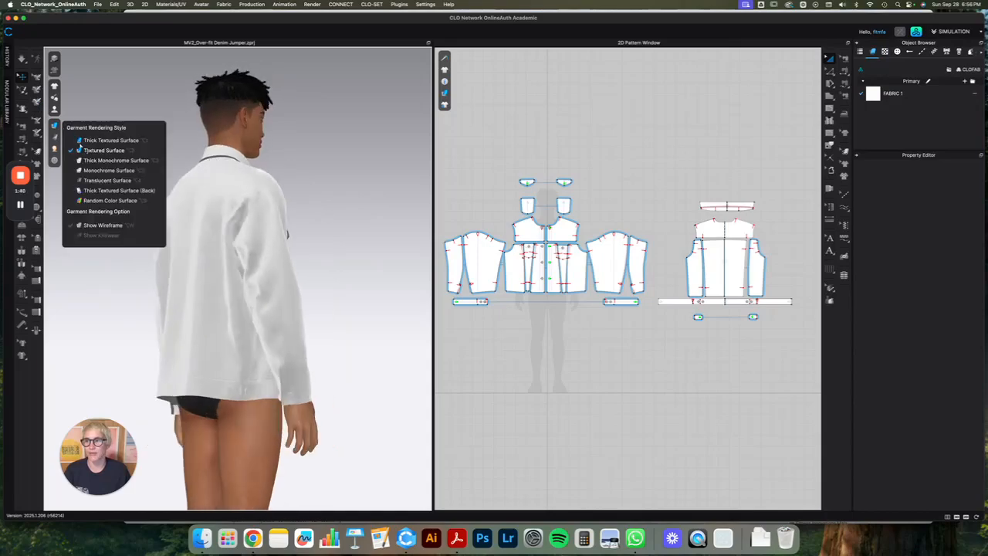
left_click(80, 141)
right_click_drag(355, 240, 285, 241)
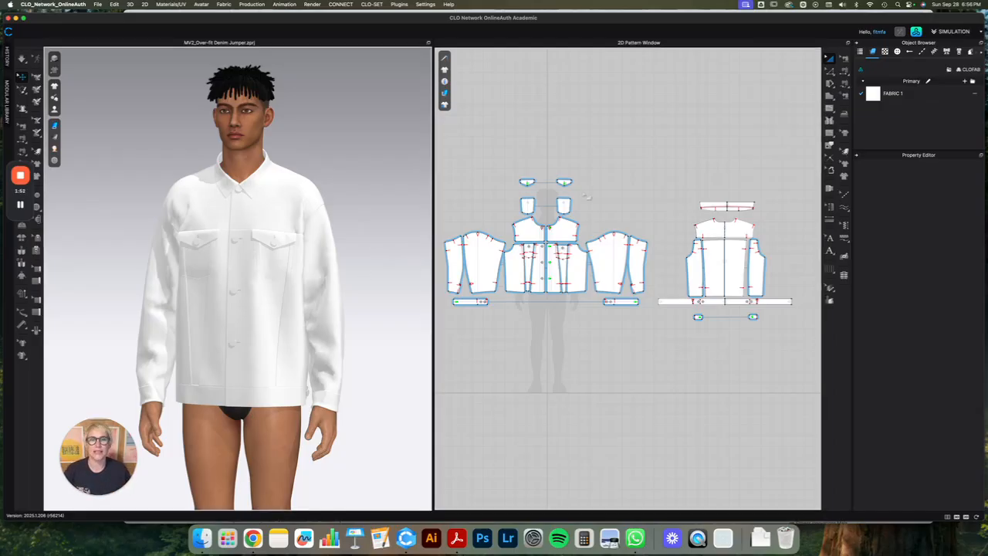
middle_click_drag(657, 190, 668, 192)
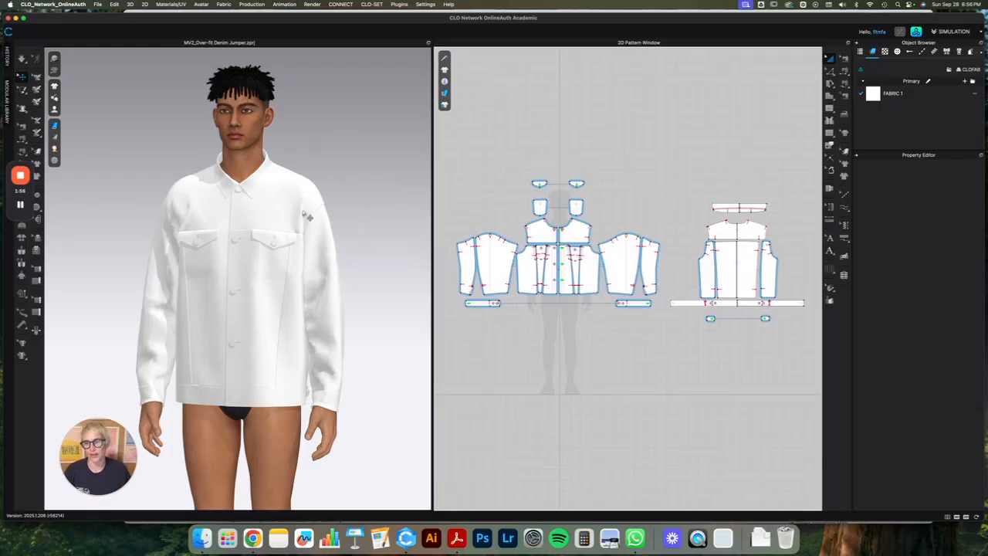
- Add the V1_Woven_Cotton_Heavy_Canvas fabric from the CLO fabric library's canvas results and close the library
left_click(916, 32)
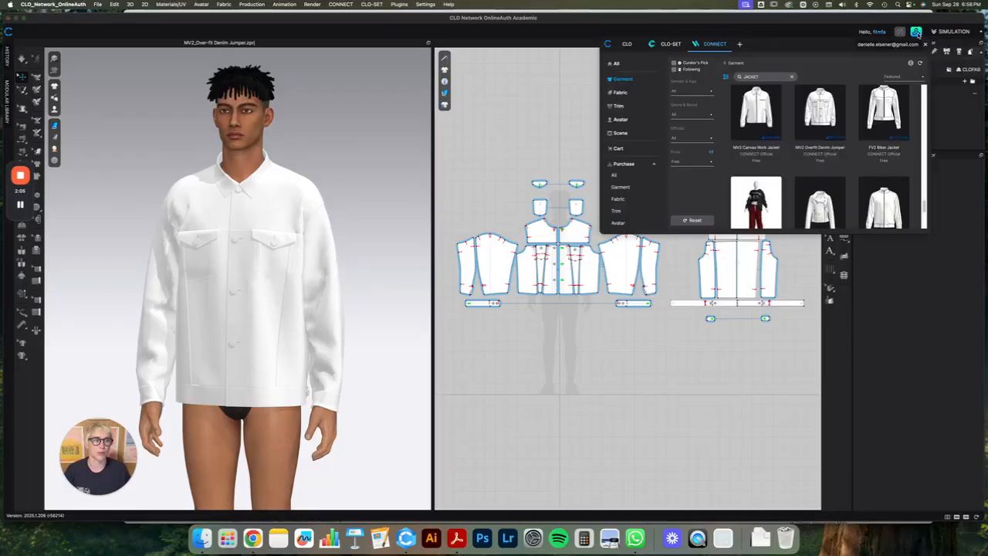
left_click(628, 44)
double_click(695, 77)
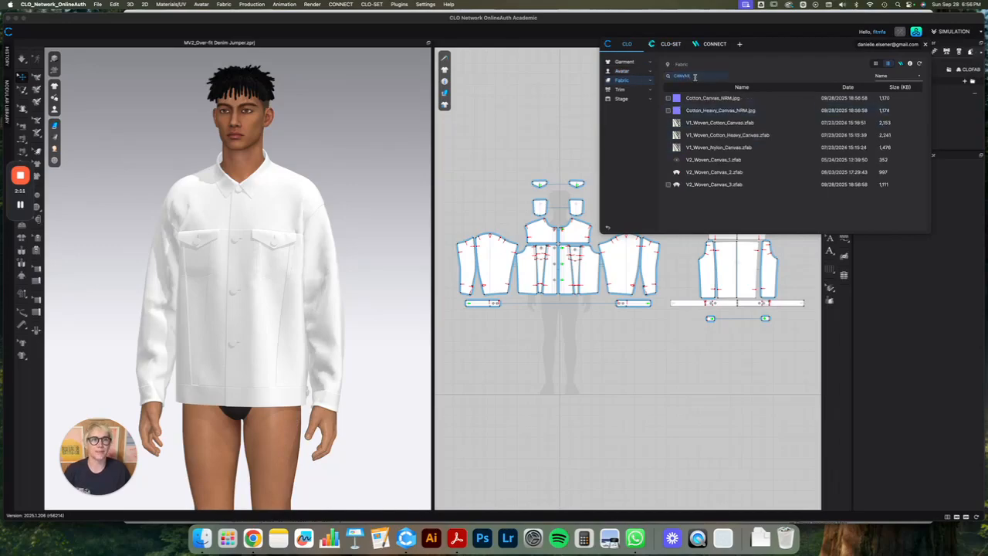
double_click(745, 136)
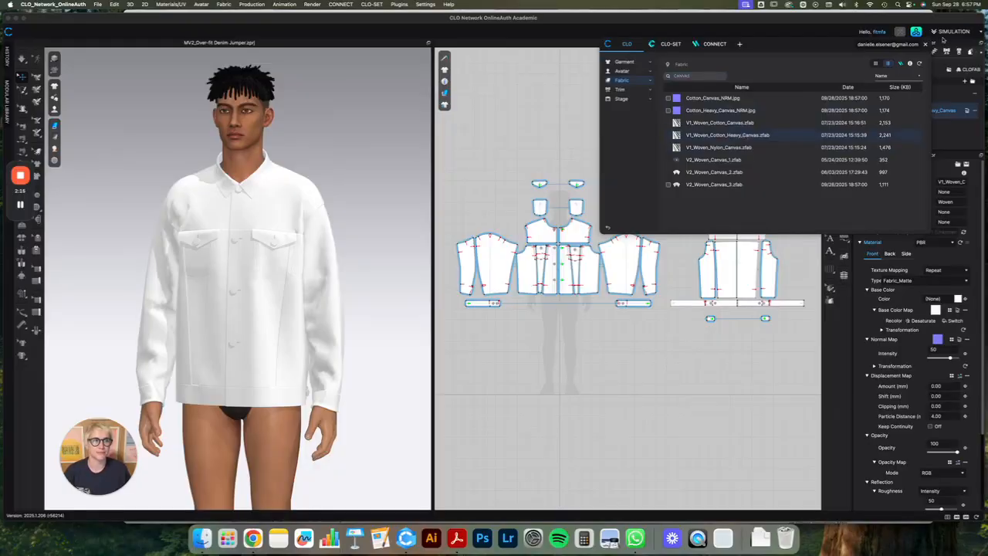
left_click(925, 44)
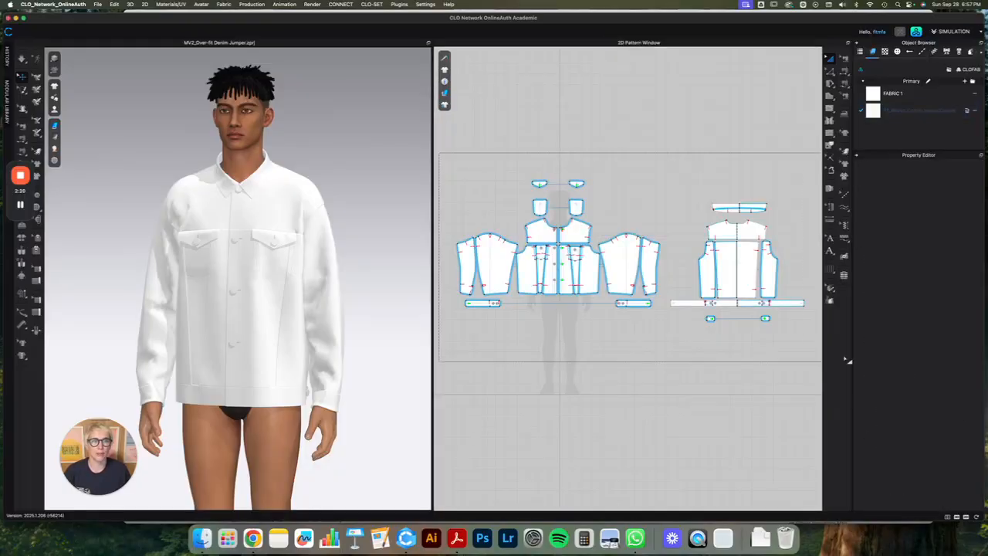
- Assign V1_Woven_Cotton_Heavy_Canvas to all pattern pieces and simulate the jacket in the new fabric
key("ctrl+a")
left_click(960, 110)
left_click(136, 303)
scroll(281, 327, "up", 3)
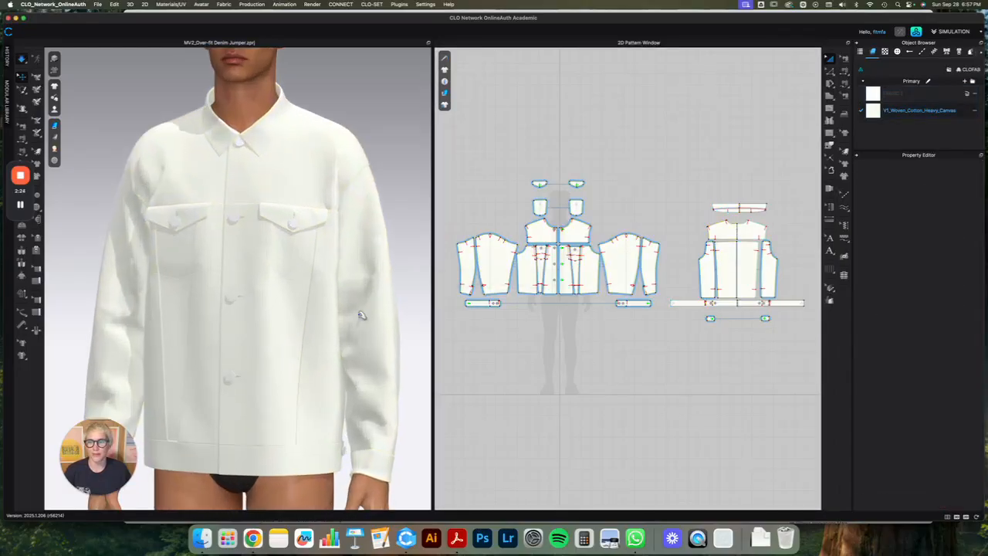
left_click(372, 318)
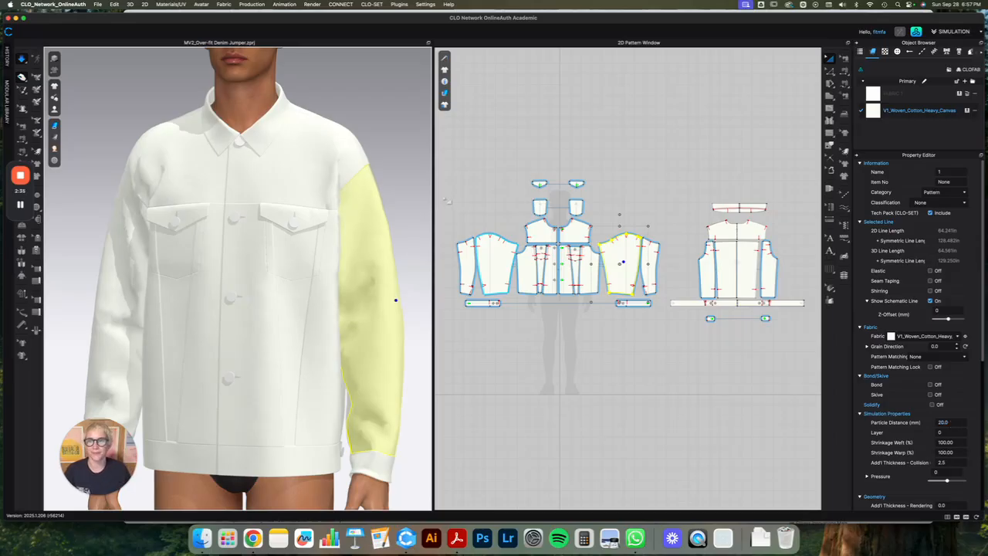
key("space")
left_click(409, 210)
scroll(404, 205, "up", 2)
middle_click_drag(404, 206, 419, 149)
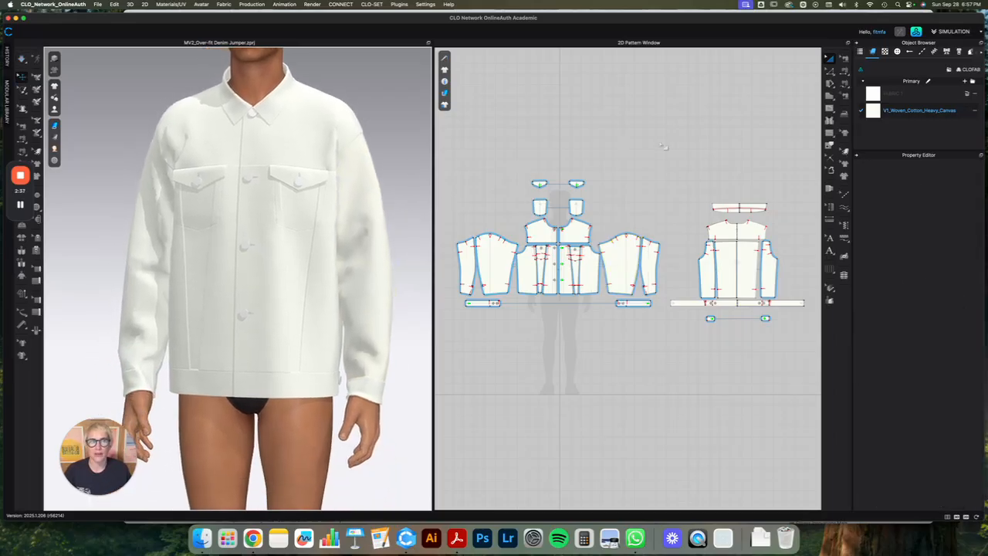
- Try the brown base color 664E46 on the heavy canvas fabric and undo the color change
left_click(953, 117)
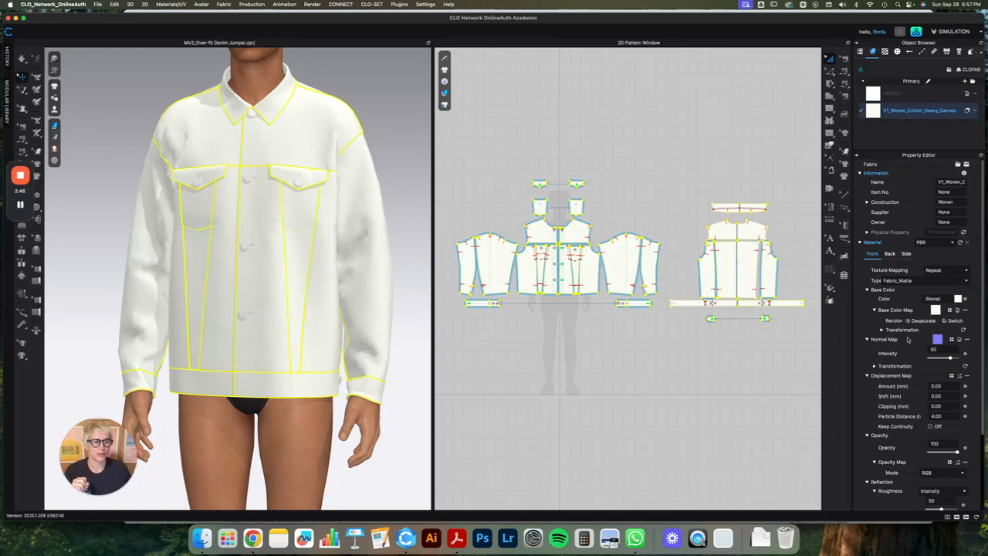
left_click(959, 298)
left_click(363, 293)
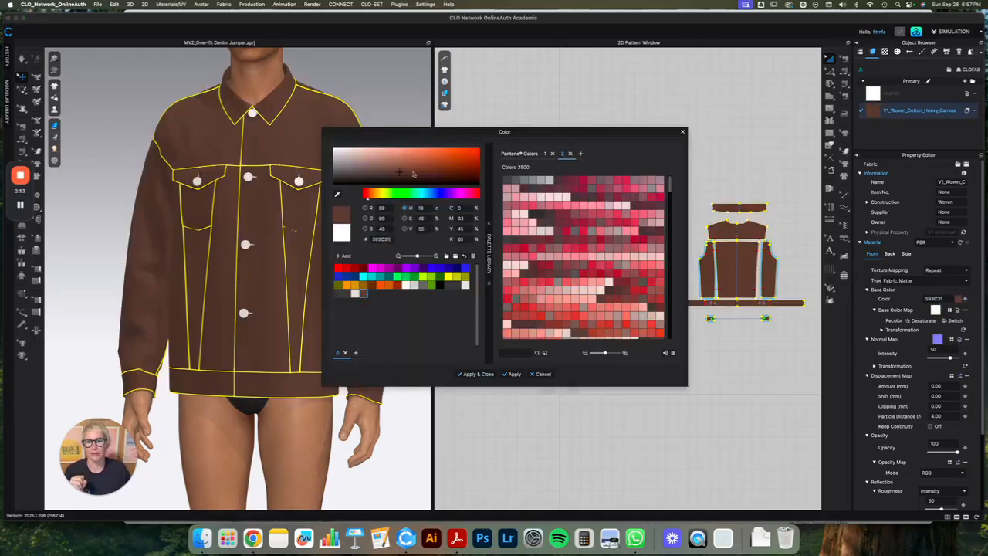
left_click(384, 171)
left_click_drag(381, 169, 381, 171)
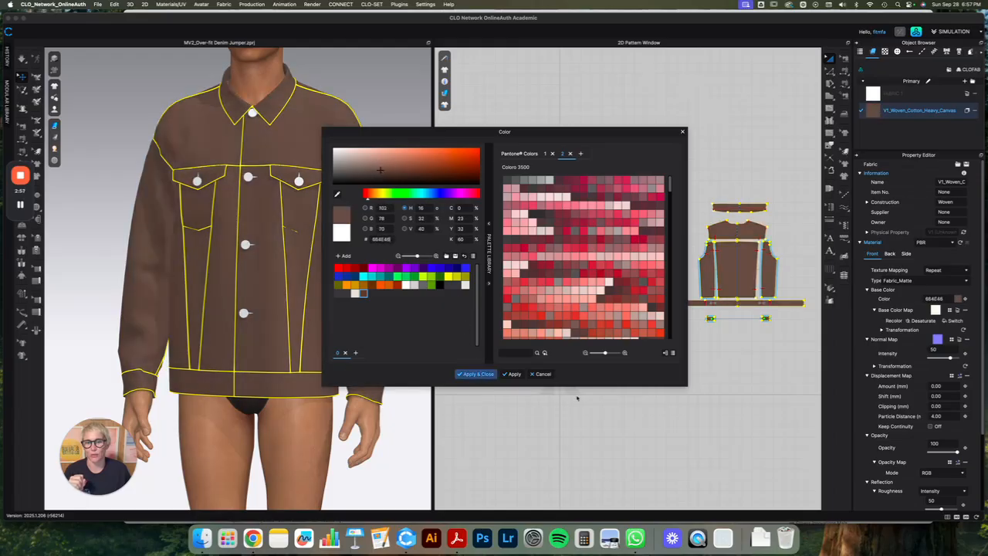
left_click(478, 374)
key("super+z")
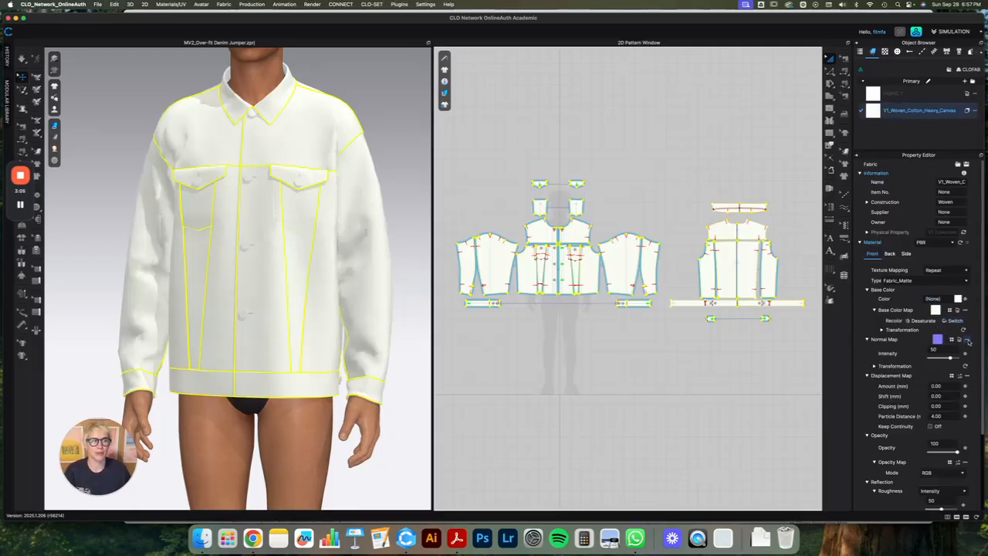
- Open the heavy canvas fabric's normal map in the Texture Editor and add the wrinkle image TEXTURE2.jpg as a layer
left_click(967, 341)
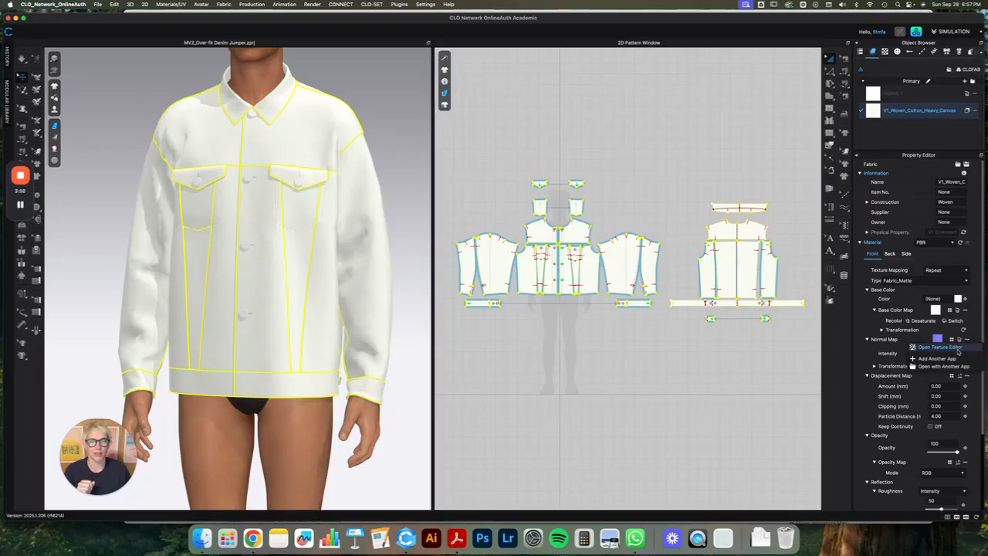
left_click(955, 348)
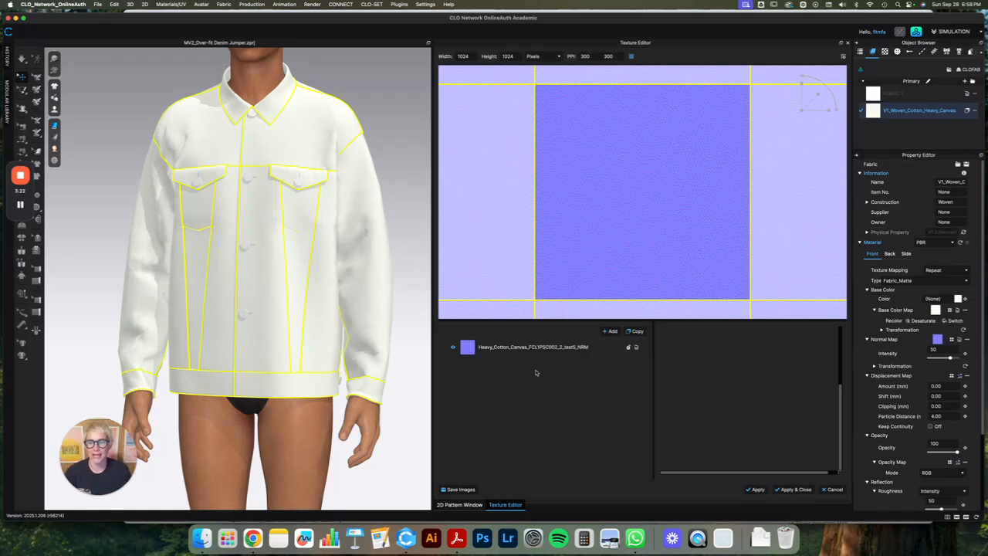
left_click(612, 332)
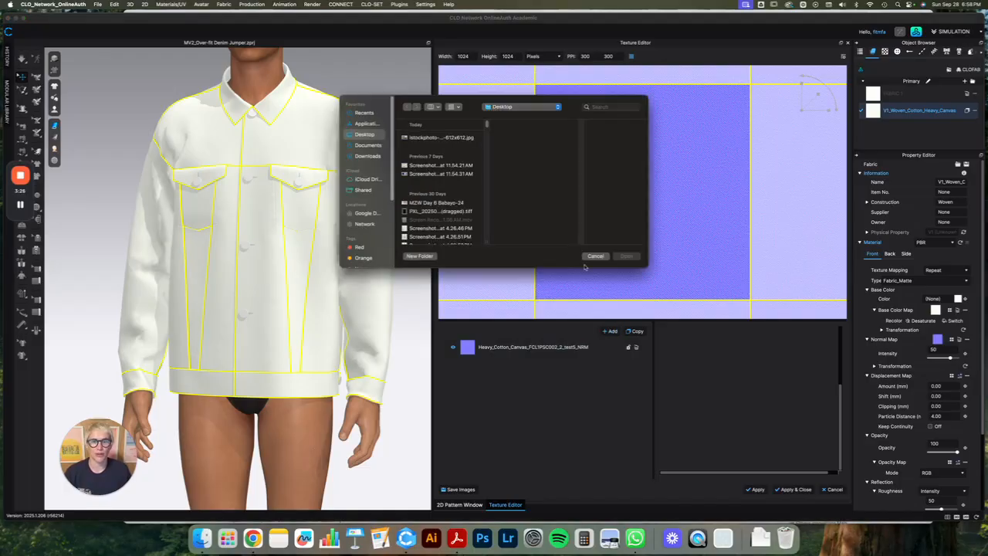
left_click(534, 108)
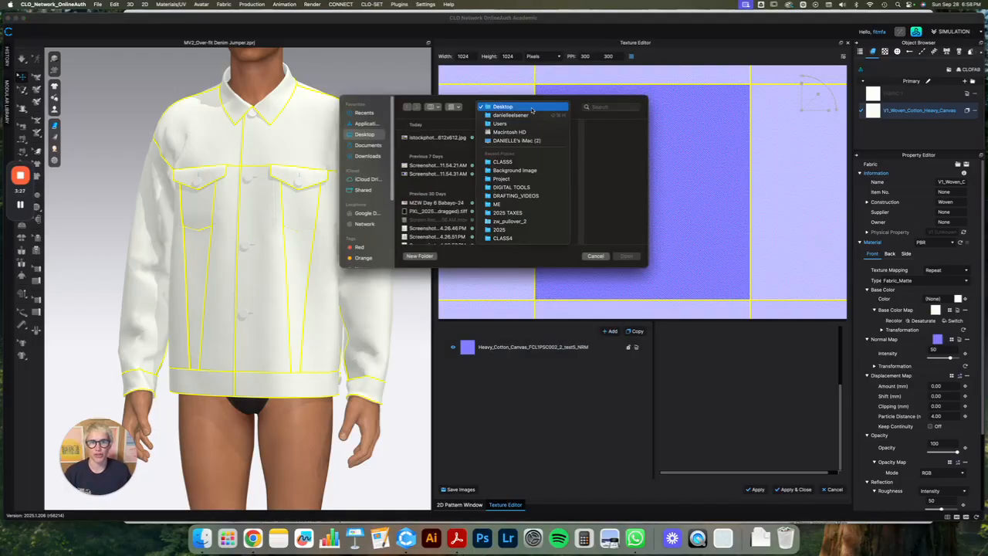
left_click(517, 162)
left_click(603, 135)
left_click(500, 223)
left_click(498, 231)
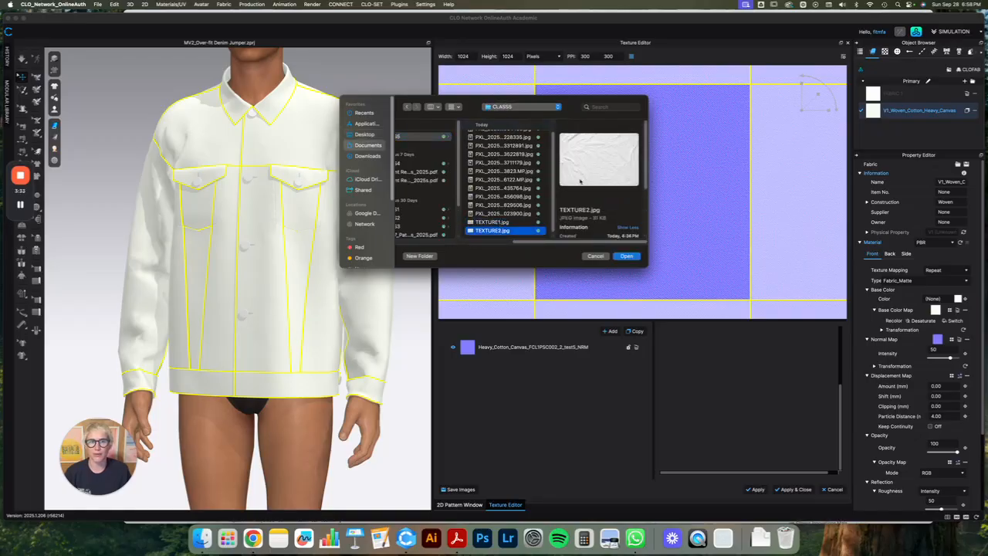
left_click(626, 256)
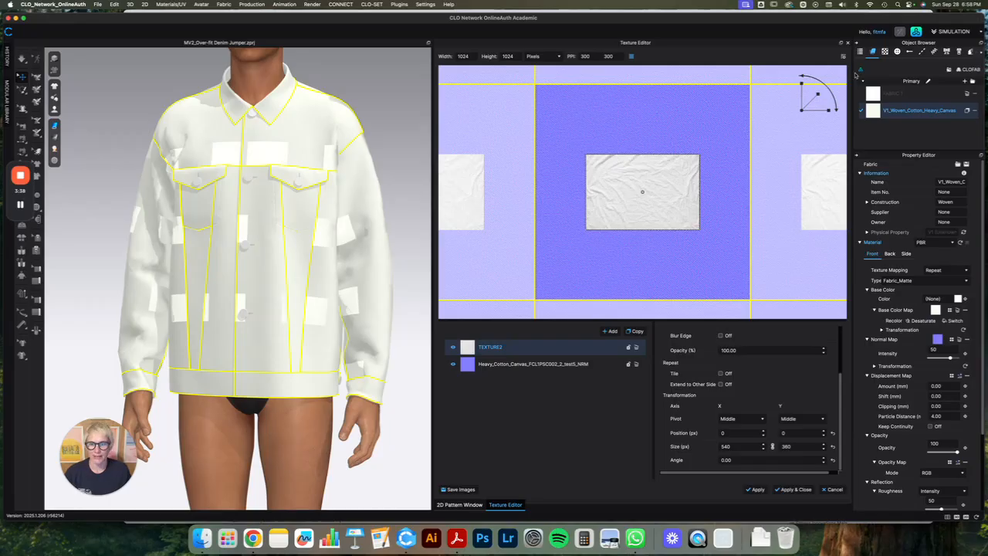
- Enlarge the TEXTURE2 layer to cover the whole normal map tile and set its blend mode to Multiply
left_click_drag(811, 100, 838, 95)
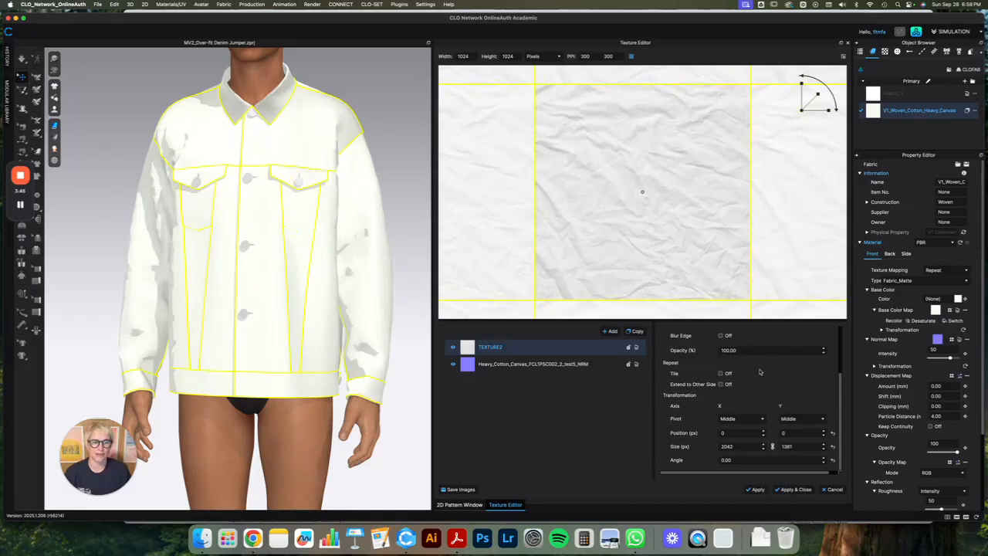
scroll(759, 372, "up", 3)
left_click(777, 348)
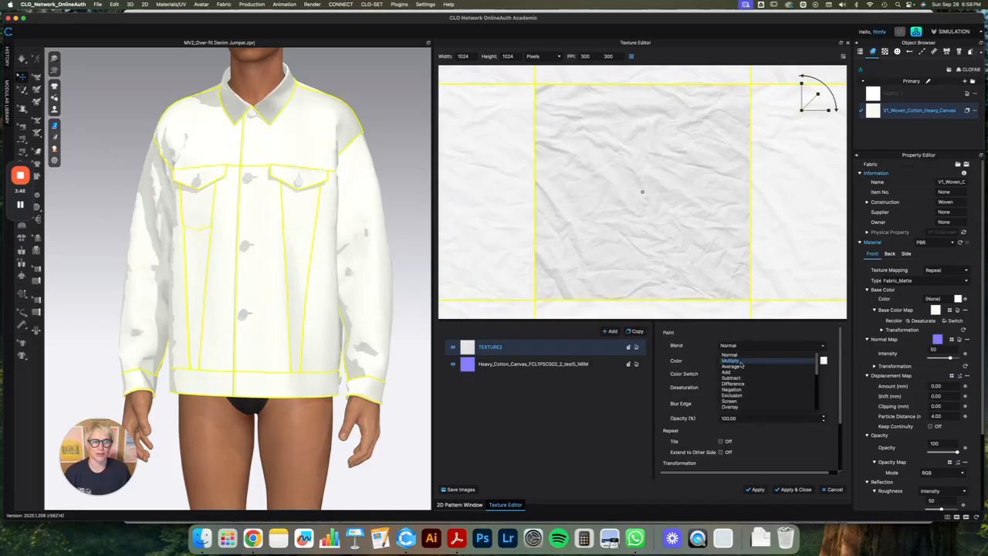
left_click(730, 361)
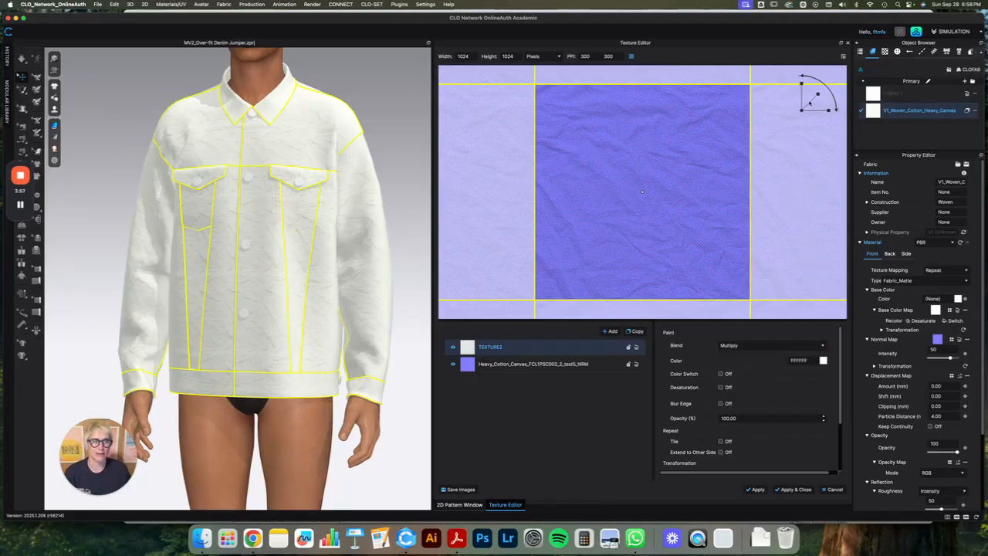
mouse_move(813, 101)
left_mouse_down()
mouse_move(827, 88)
mouse_move(810, 98)
left_mouse_up()
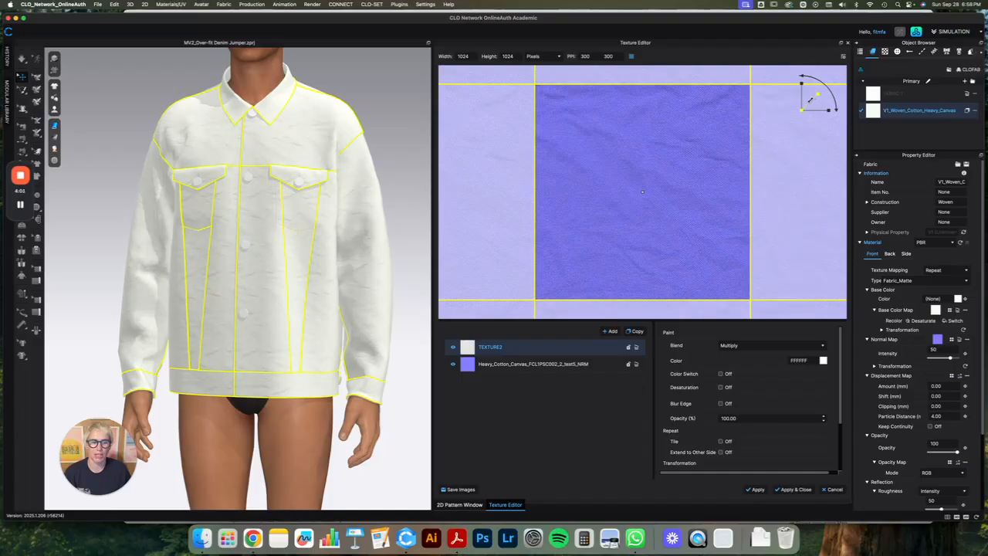
- Turn on Desaturation for the TEXTURE2 layer with a shadow intensity of -9 and set its opacity to 50%
left_click(721, 388)
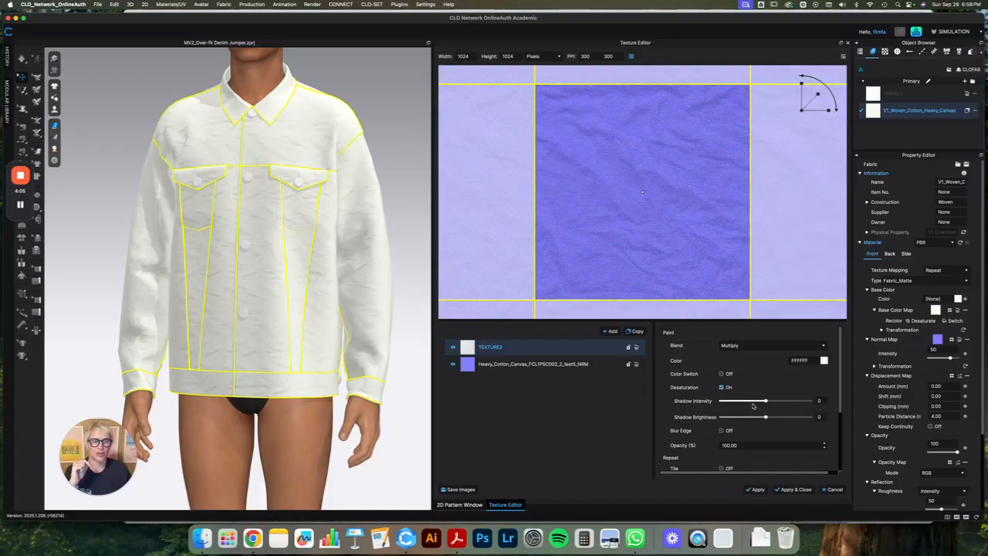
scroll(754, 410, "down", 3)
double_click(744, 398)
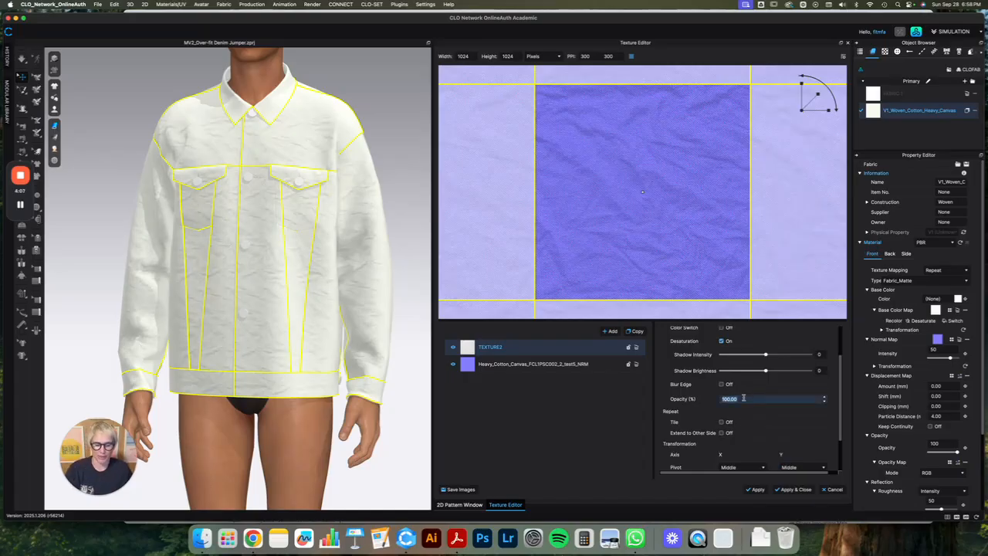
key("Return")
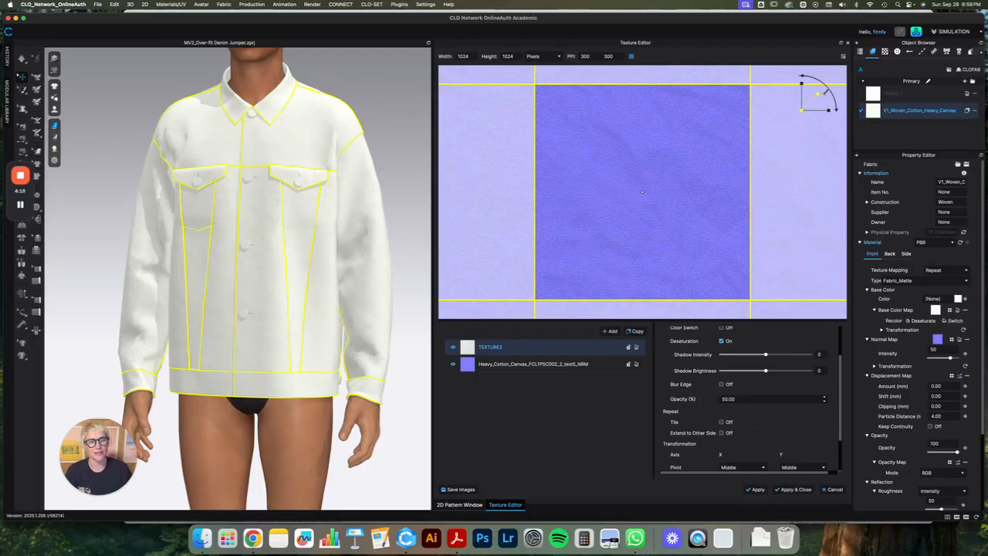
left_click_drag(765, 354, 760, 356)
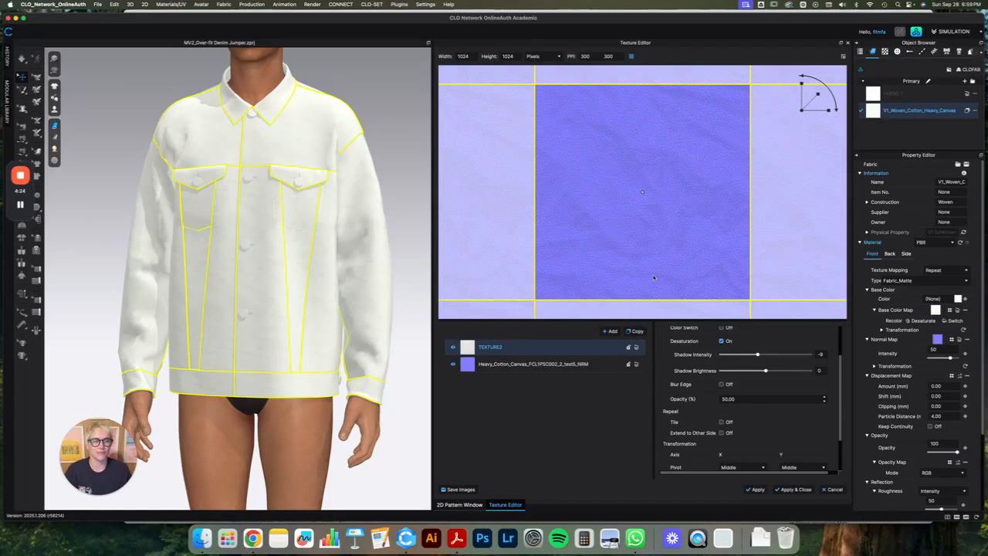
- Review the TEXTURE2 layer's settings, apply the edited normal map and close the Texture Editor
scroll(765, 409, "down", 3)
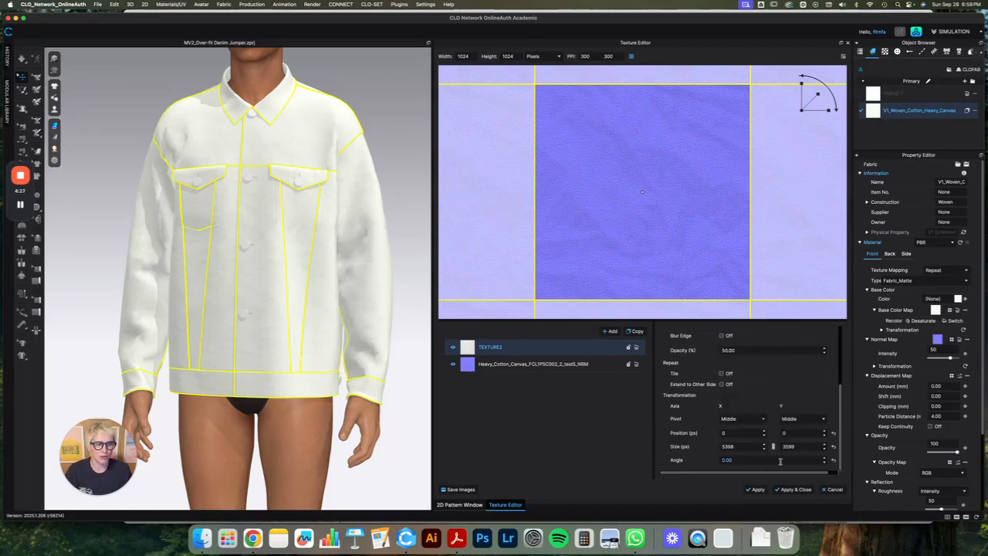
scroll(754, 413, "up", 5)
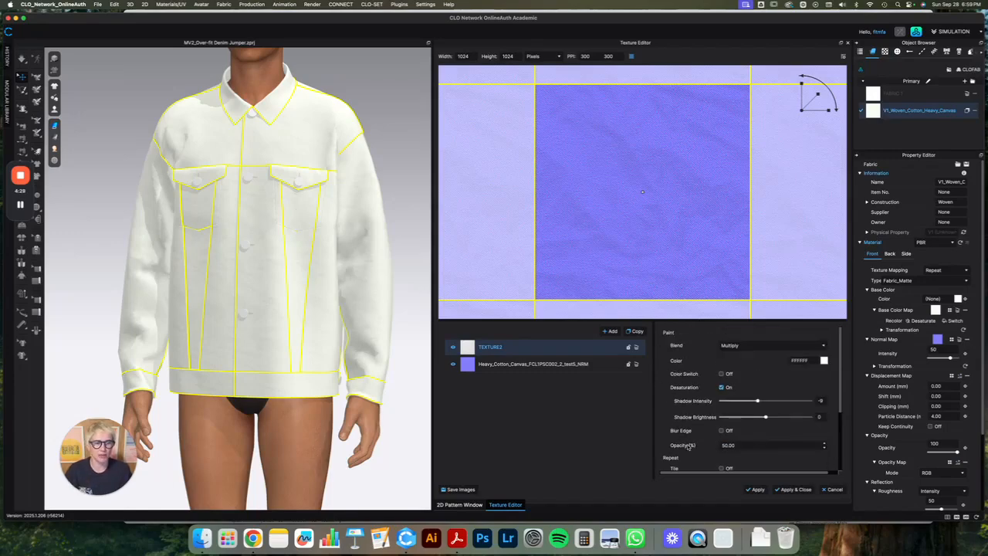
left_click(796, 491)
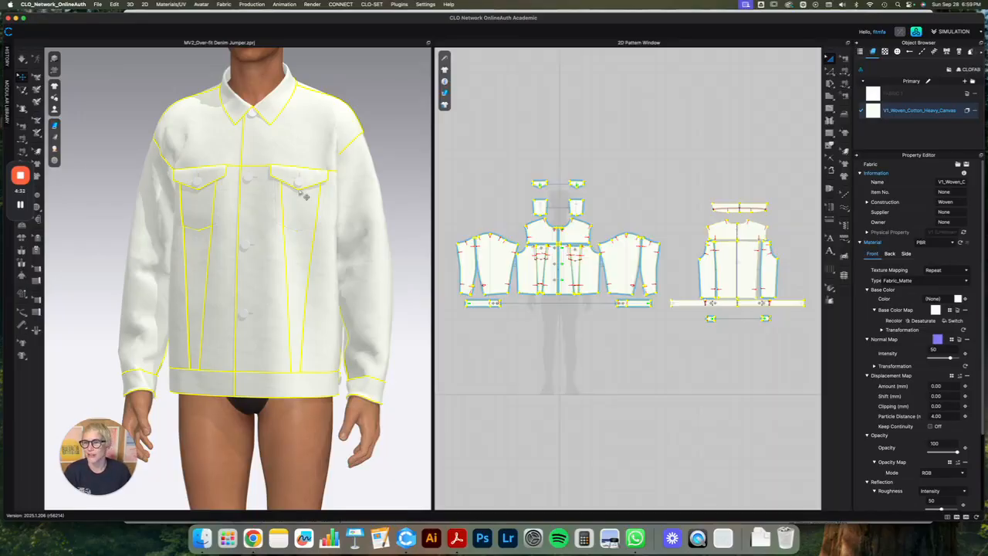
- Deselect the fabric and examine the wrinkled canvas texture on the jacket's front, back, sleeve and shoulder seams
left_click(377, 153)
right_click_drag(265, 198, 330, 191)
right_click_drag(287, 331, 202, 280)
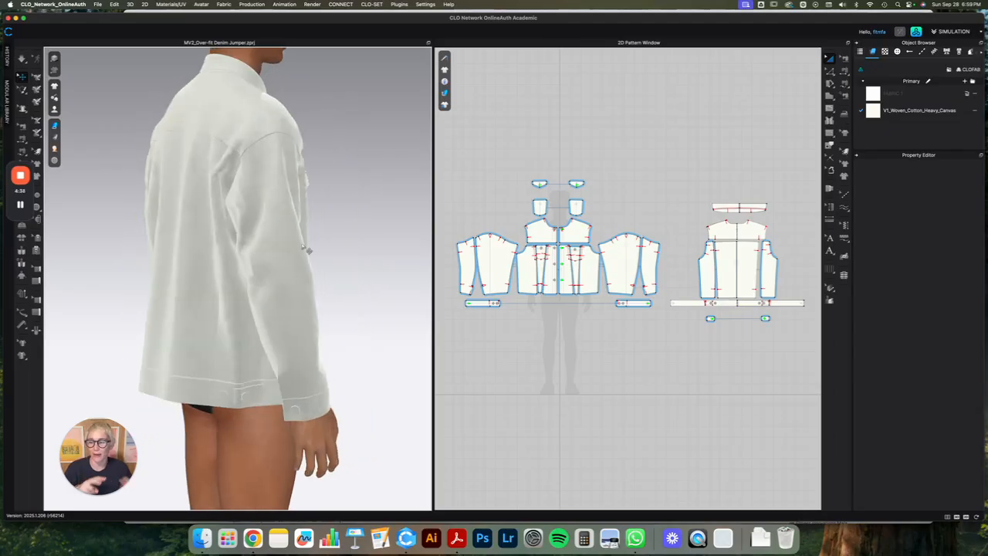
right_click_drag(330, 207, 261, 204)
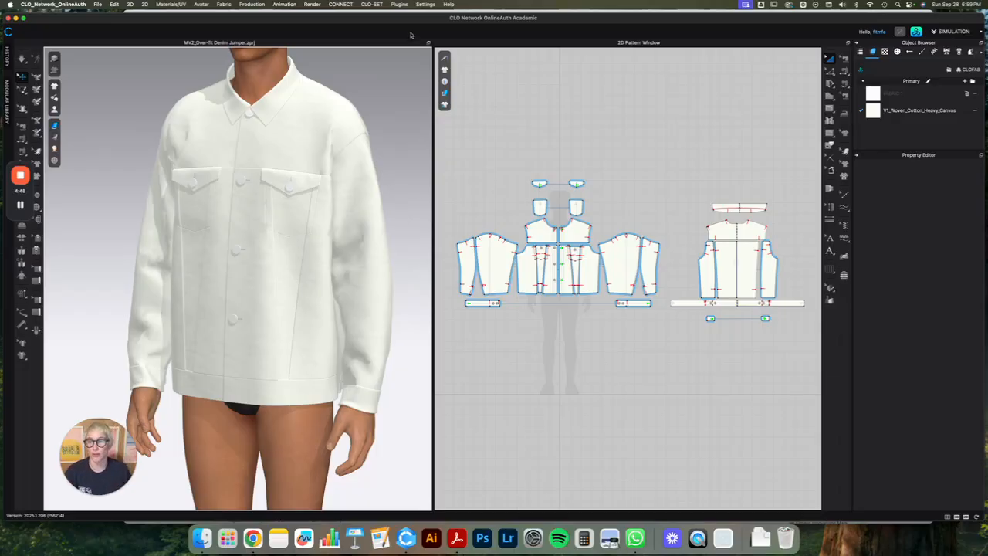
scroll(386, 203, "up", 6)
right_click_drag(374, 187, 345, 193)
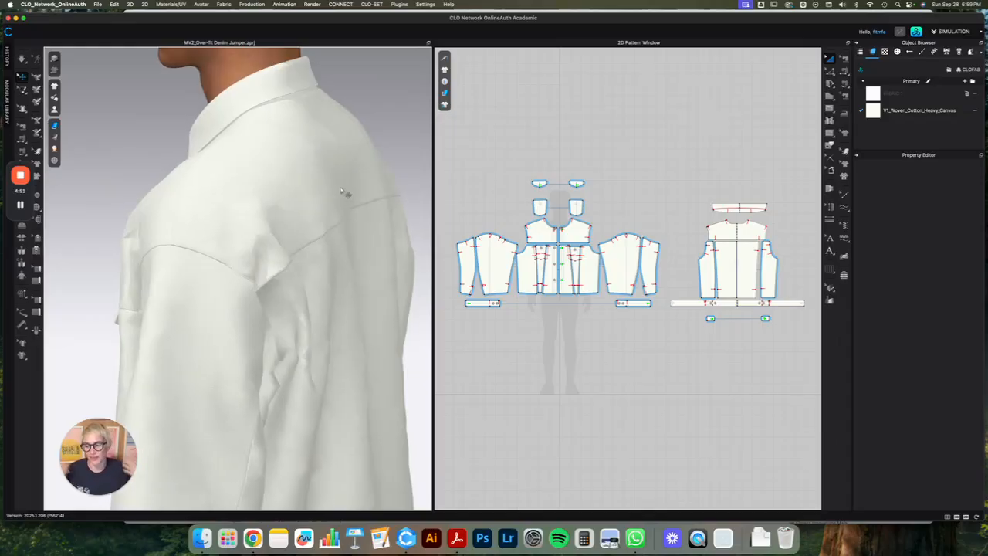
right_click_drag(345, 193, 334, 168)
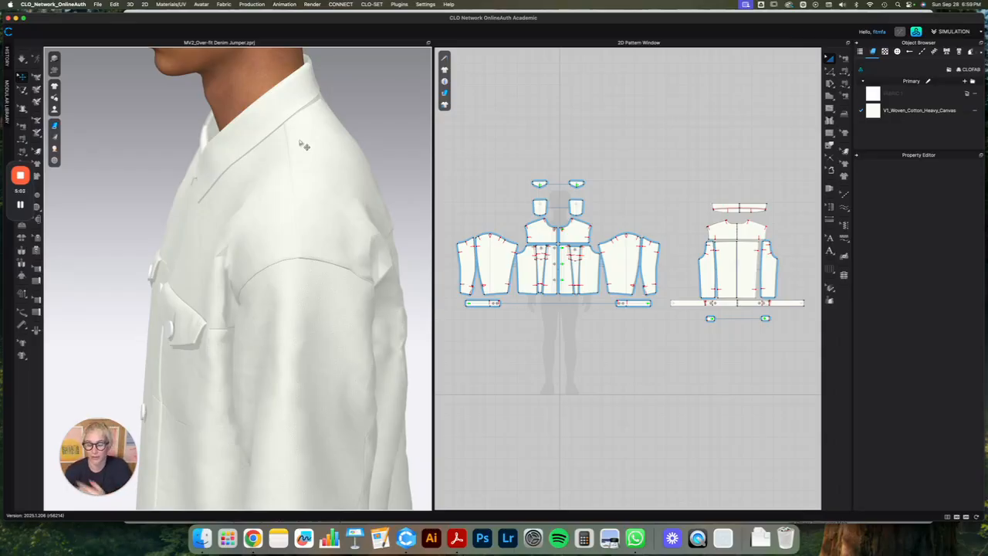
- Add Free Puckering in the default style along the back yoke's shoulder seams and the armhole edges of the back and front pieces
scroll(719, 226, "up", 3)
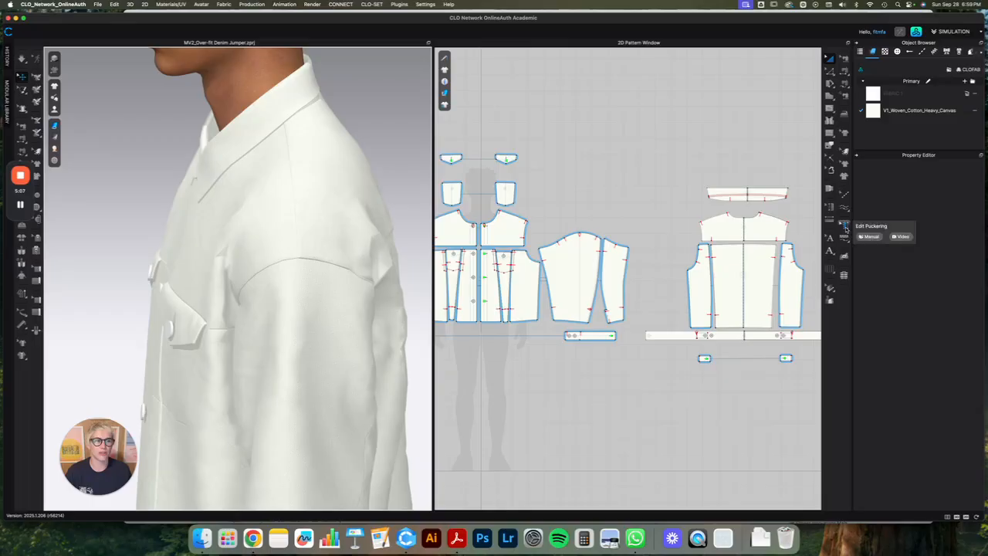
left_click(848, 241)
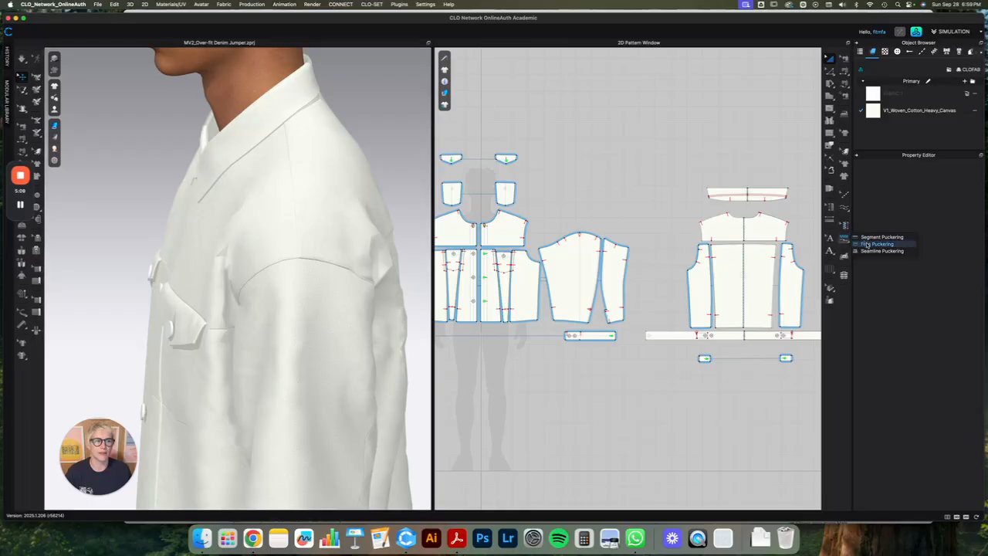
left_click(868, 244)
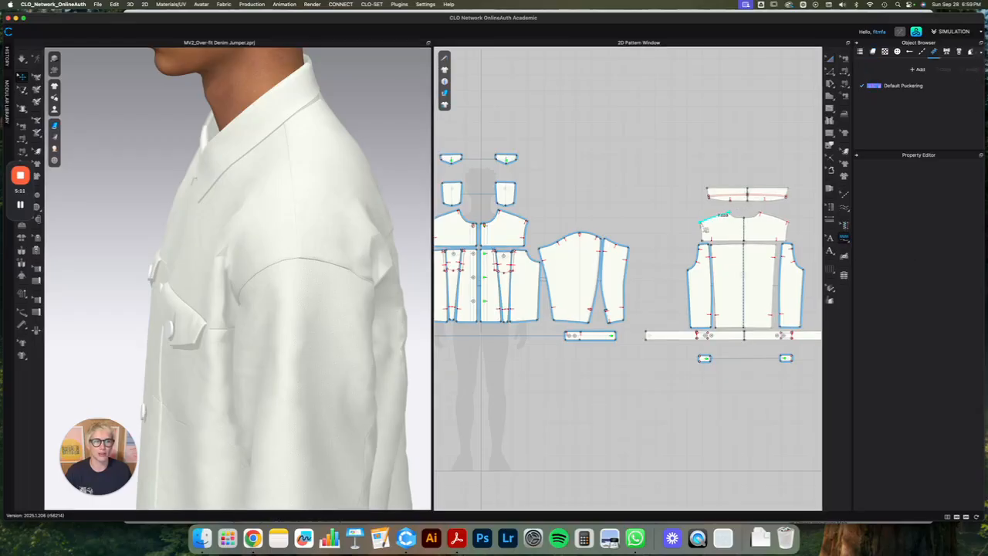
left_click(703, 224)
scroll(383, 200, "up", 3)
right_click_drag(382, 196, 413, 203)
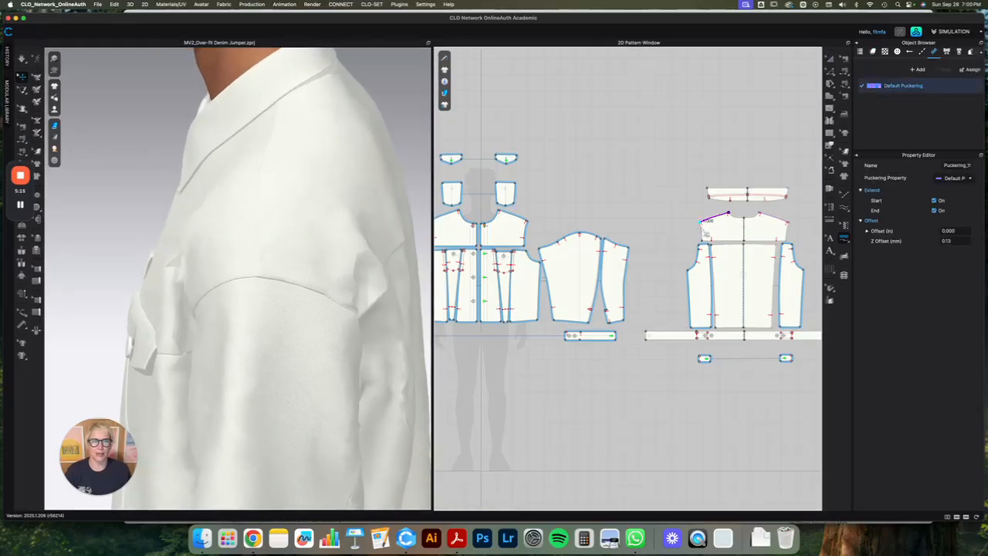
left_click(692, 259)
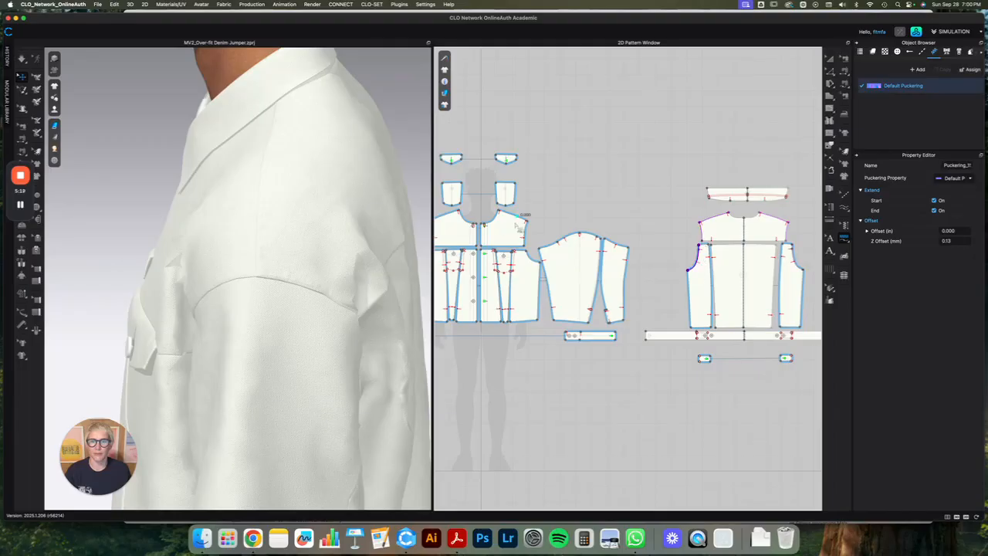
left_click(526, 236)
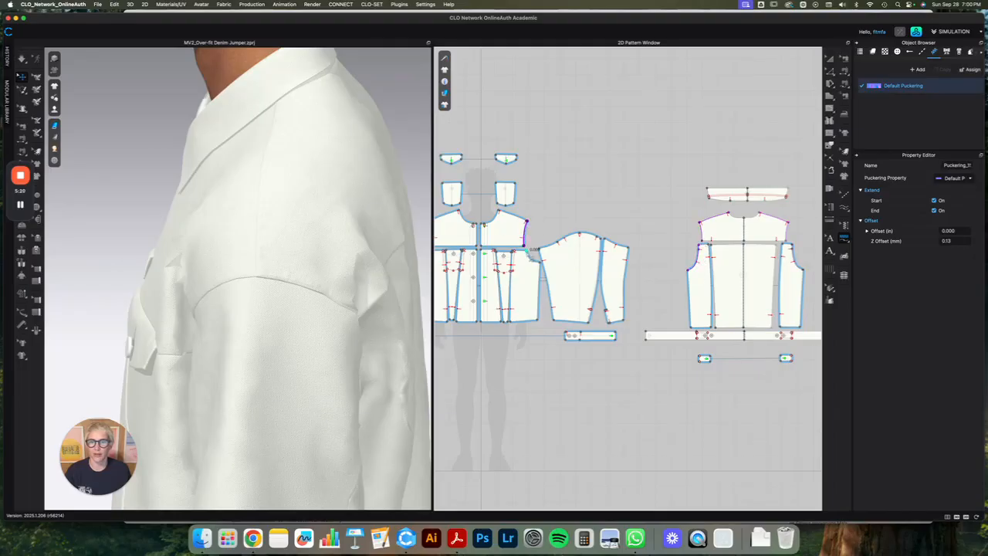
left_click(540, 261)
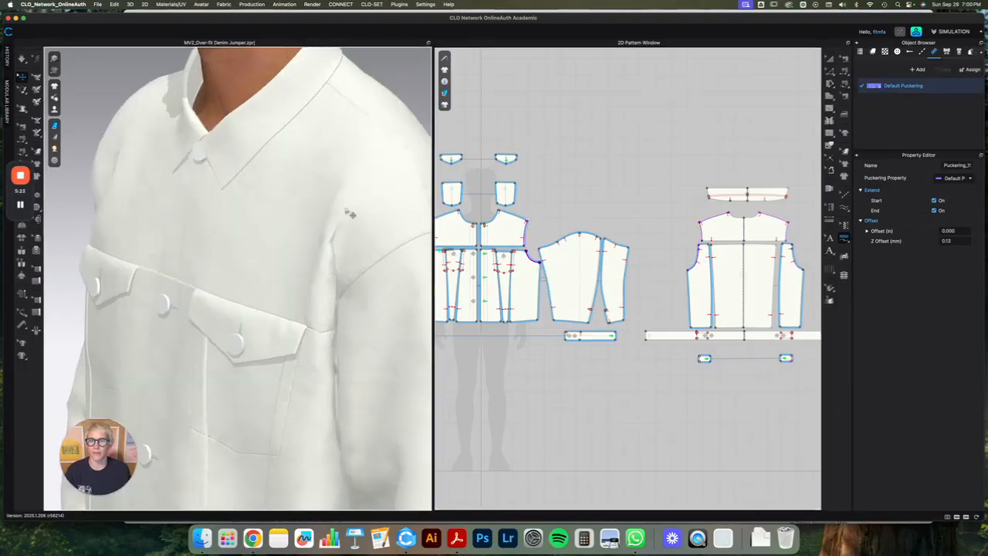
- Set the Default Puckering material to Denim and examine the puckering along the sleeve's armhole seam
right_click_drag(348, 214, 234, 227)
scroll(235, 228, "up", 2)
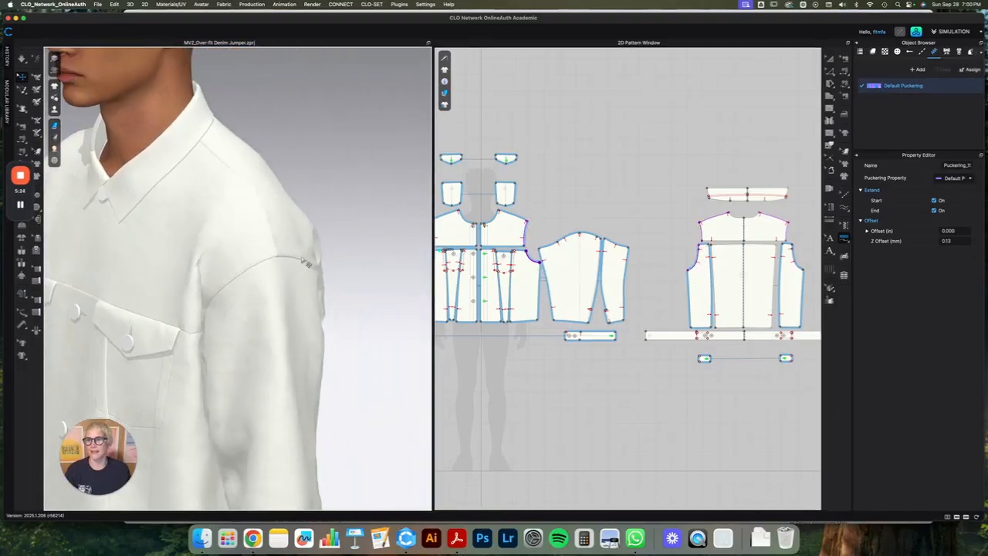
right_click_drag(263, 266, 286, 247)
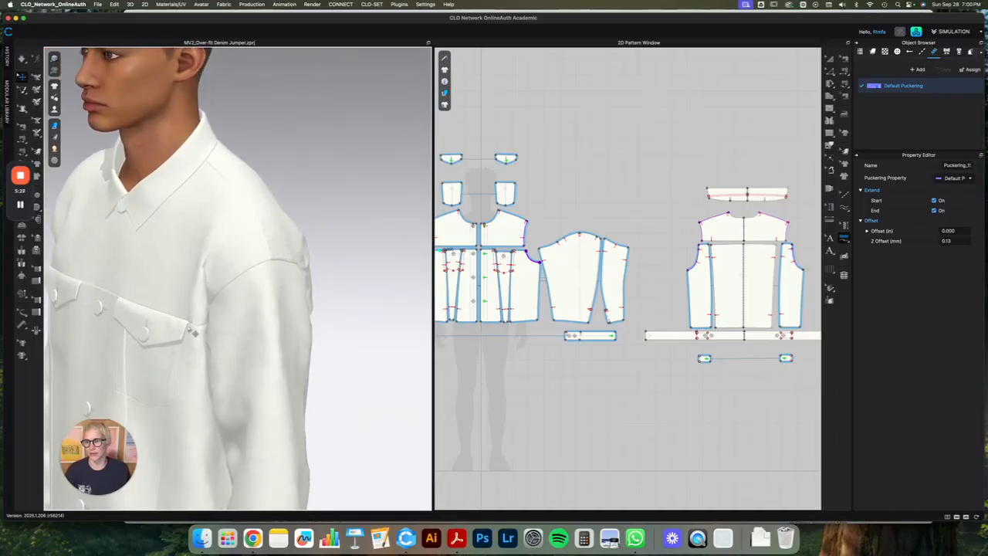
right_click_drag(345, 295, 317, 284)
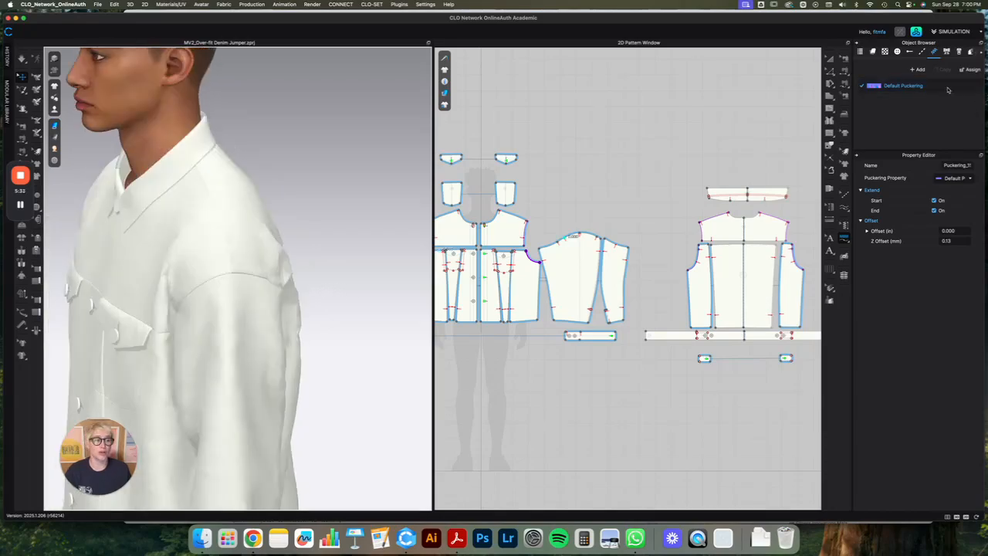
left_click(919, 86)
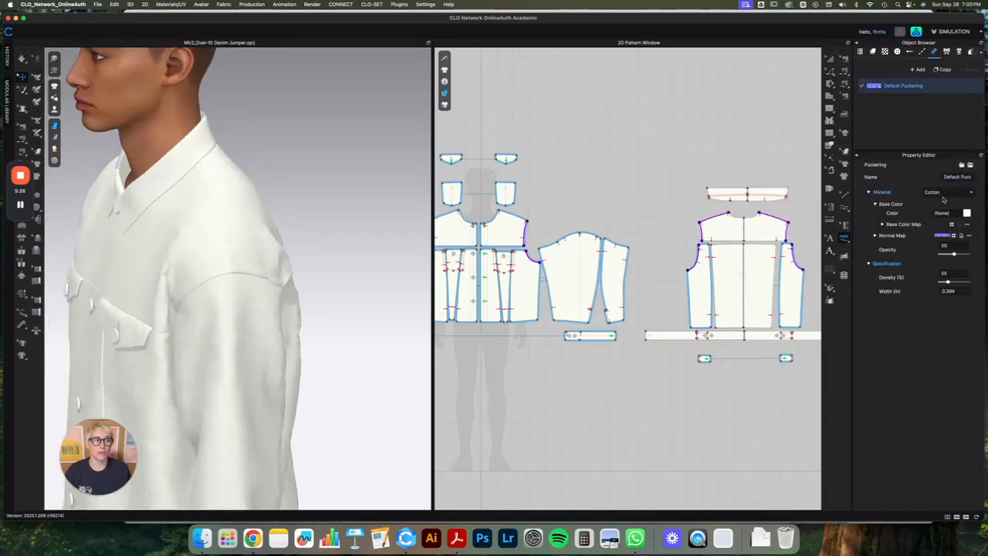
left_click(939, 193)
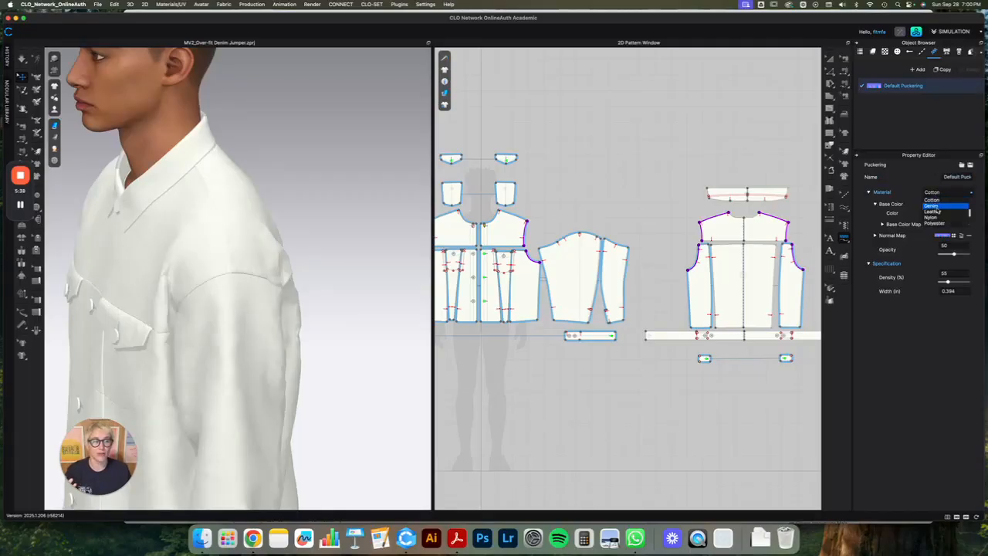
left_click(932, 206)
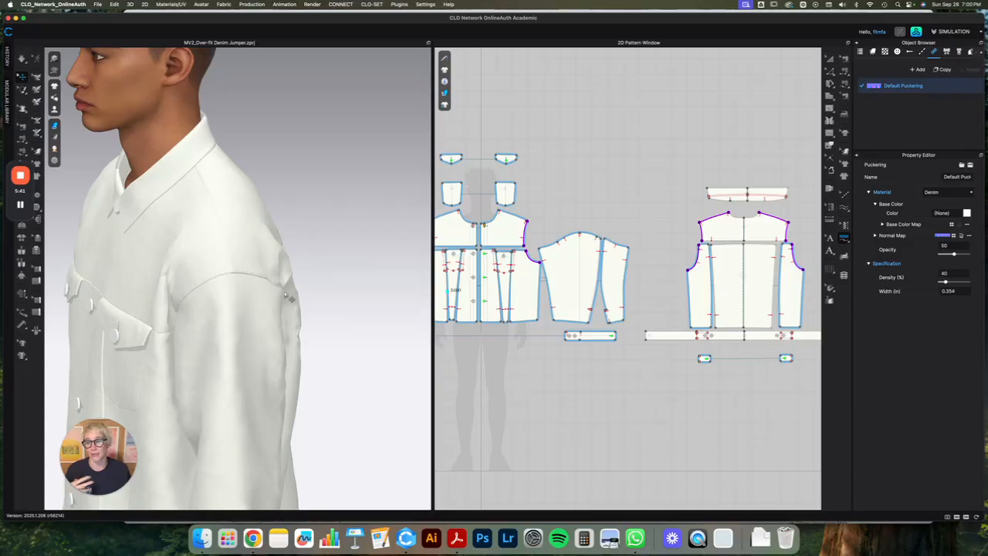
scroll(245, 257, "up", 5)
scroll(246, 257, "up", 2)
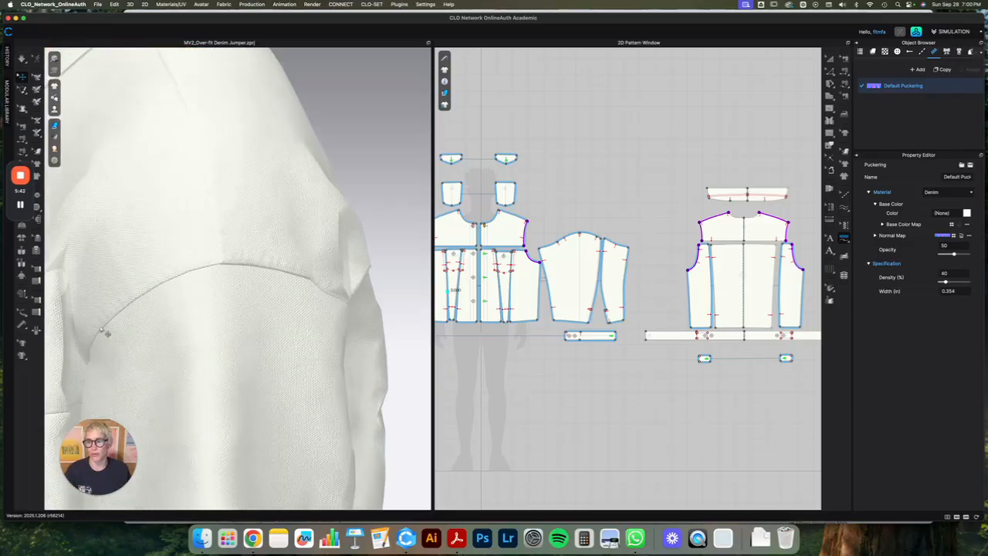
- Add free puckering along the back neckline, the back yoke's lower seam and the side seams of the centre back panel
scroll(301, 242, "down", 5)
right_click_drag(394, 217, 376, 209)
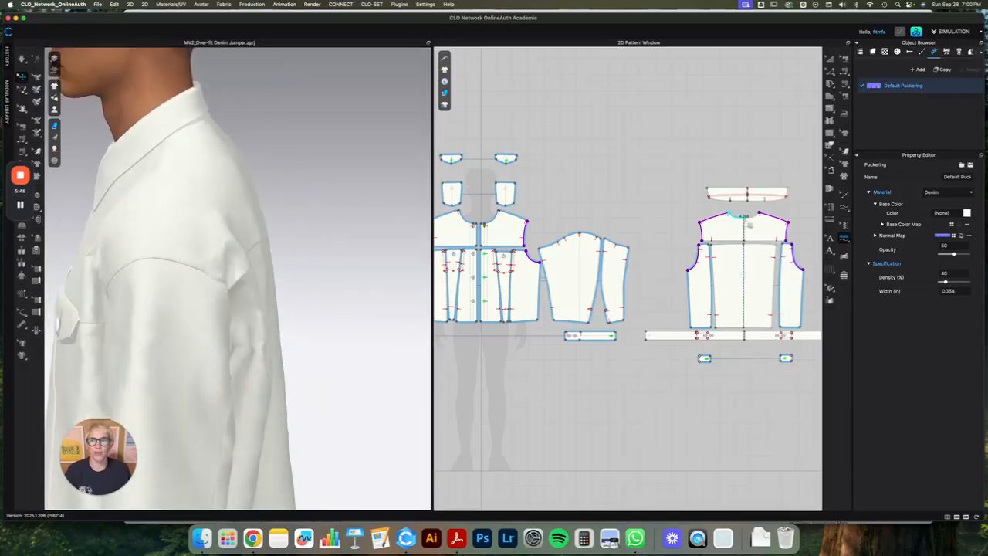
left_click(745, 221)
right_click_drag(294, 182, 266, 179)
right_click_drag(192, 129, 394, 204)
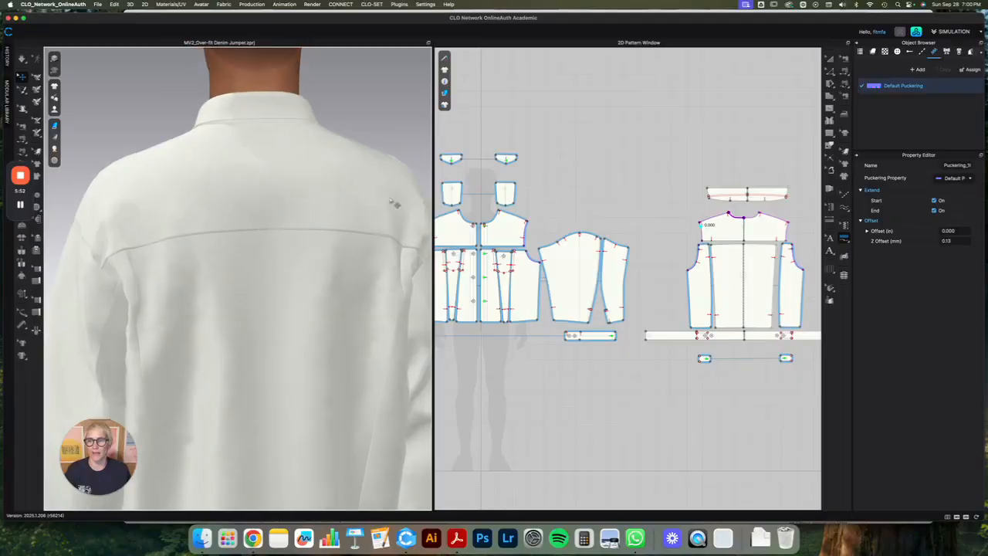
left_click(747, 244)
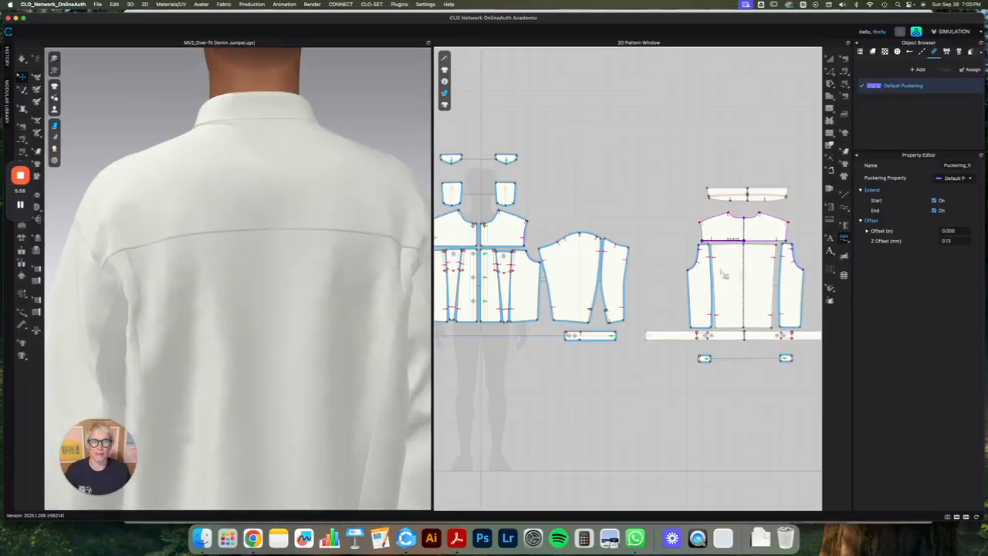
left_click(714, 309)
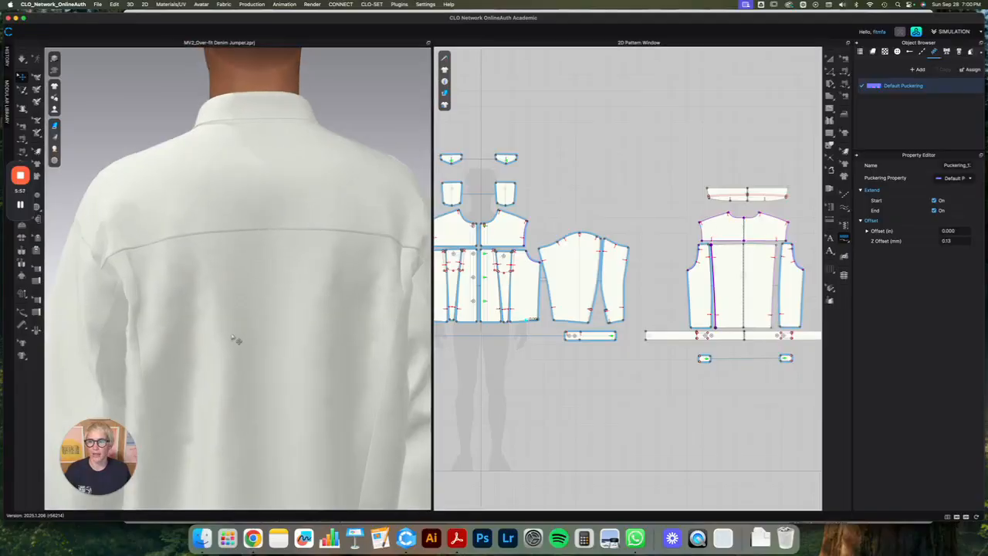
- Add free puckering along the long back seam joining the two sleeve pieces
scroll(239, 342, "up", 3)
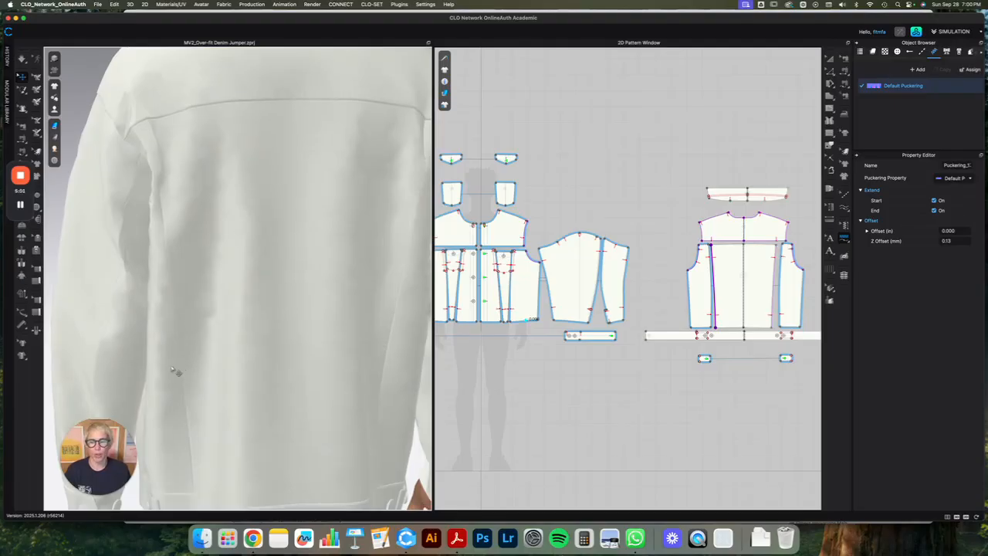
right_click_drag(182, 360, 183, 353)
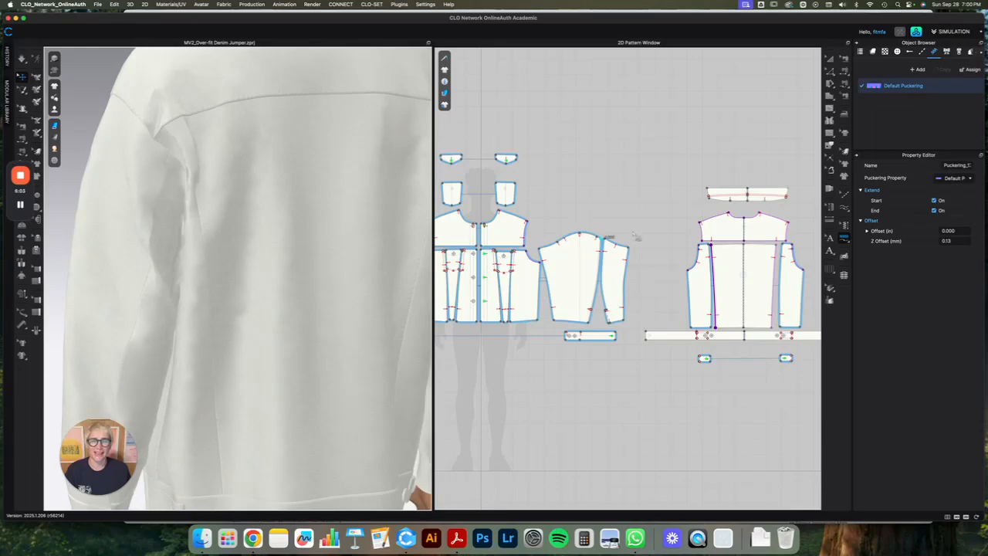
left_click(592, 317)
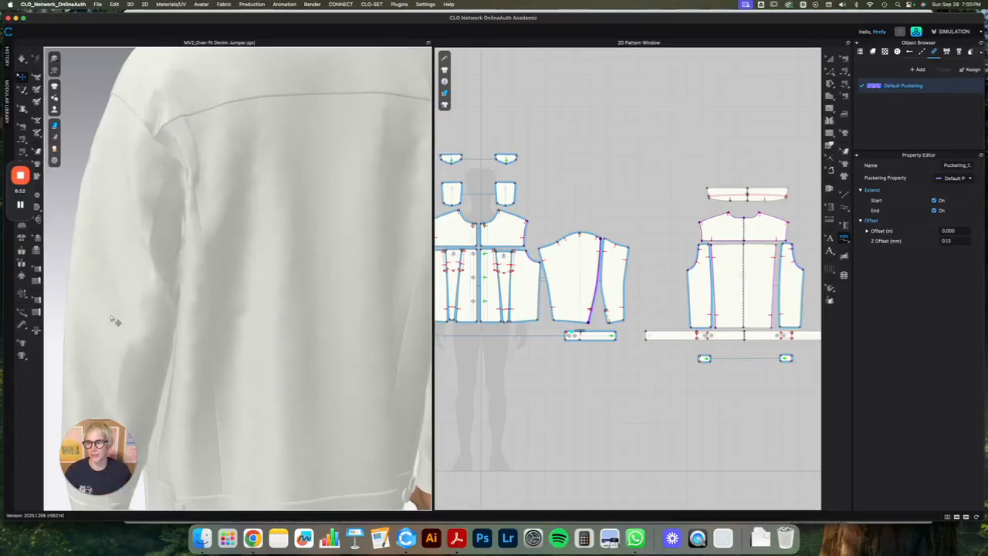
- Add free puckering along the slanted front panel seams on both sides of the narrow tapered insert
right_click_drag(143, 344, 208, 342)
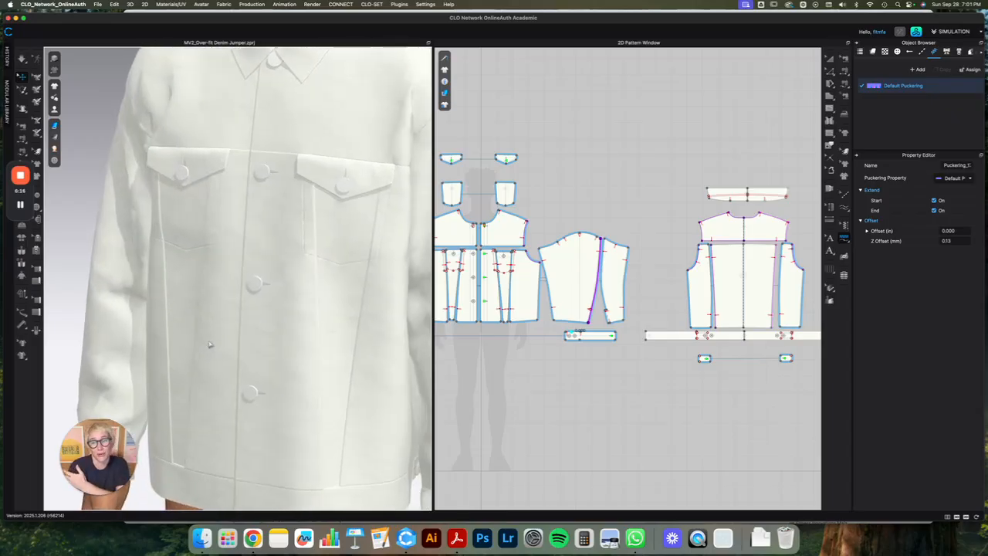
right_click_drag(381, 326, 338, 246)
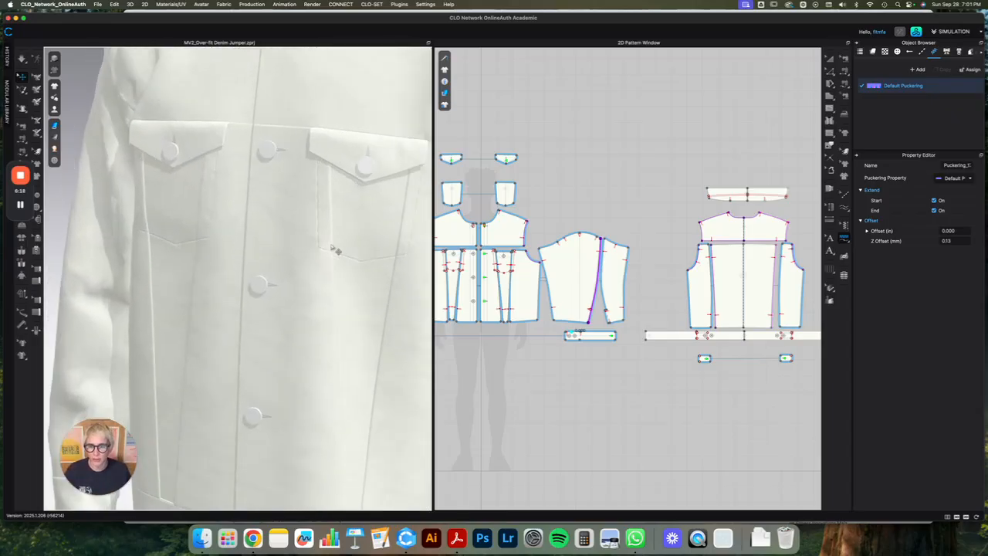
middle_click_drag(454, 330, 510, 315)
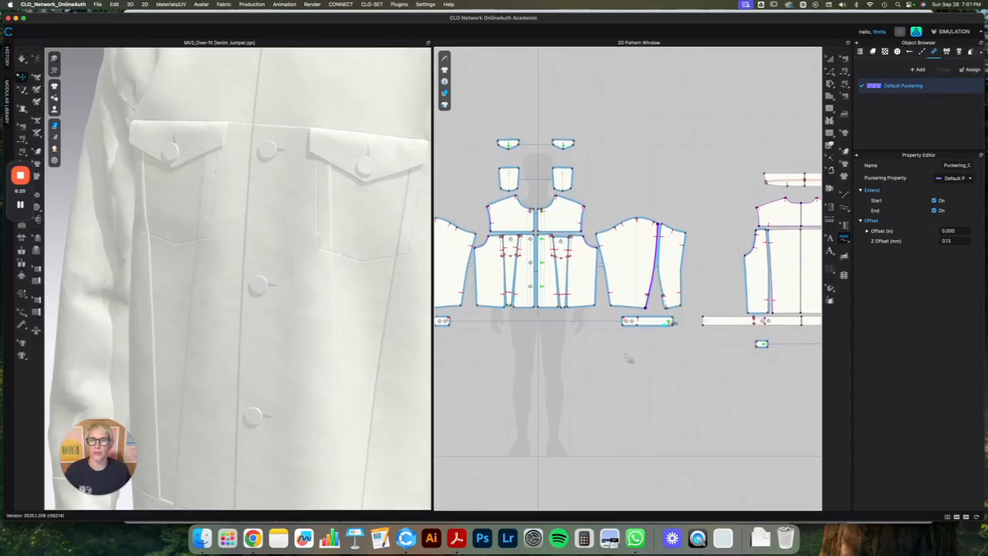
scroll(627, 356, "down", 2)
scroll(627, 357, "up", 3)
scroll(614, 355, "down", 5)
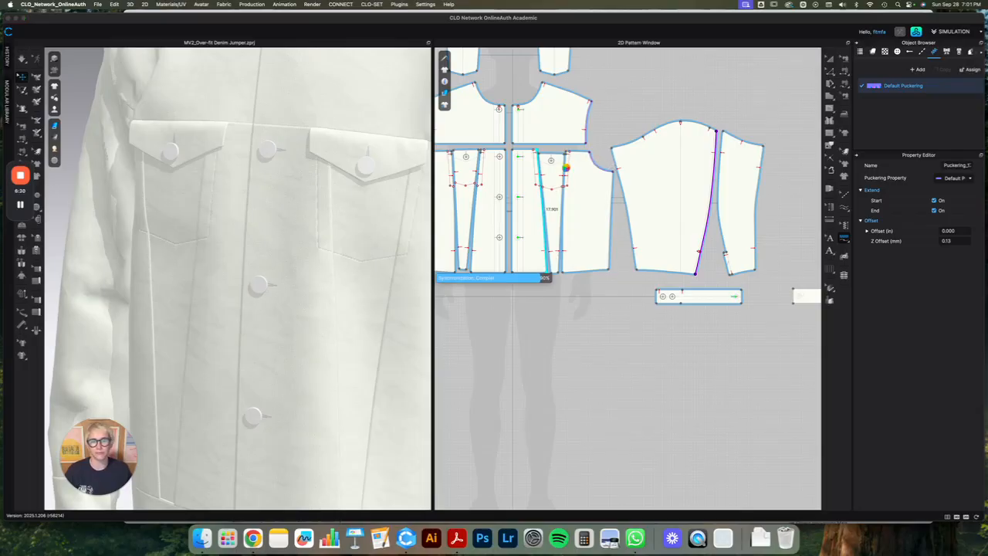
scroll(566, 154, "down", 2)
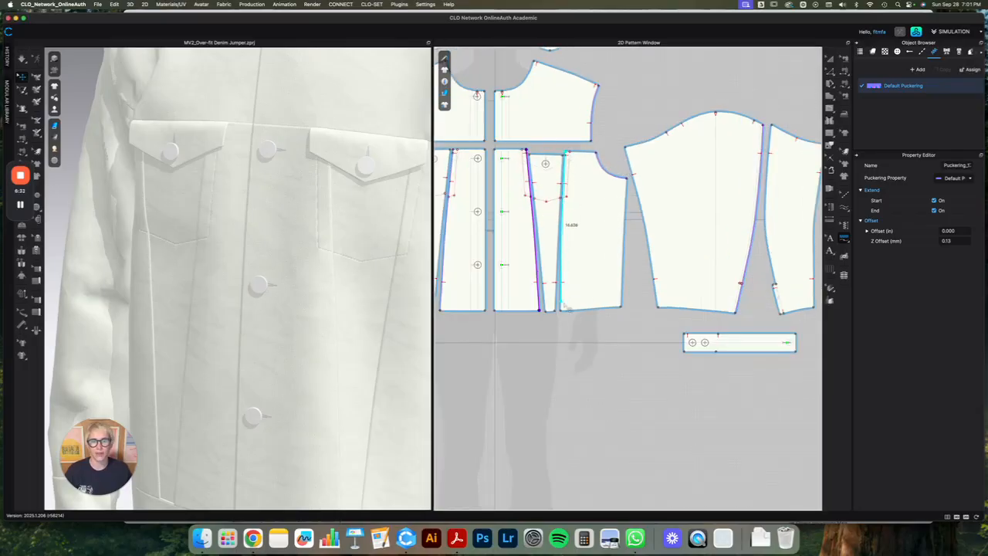
left_click(564, 224)
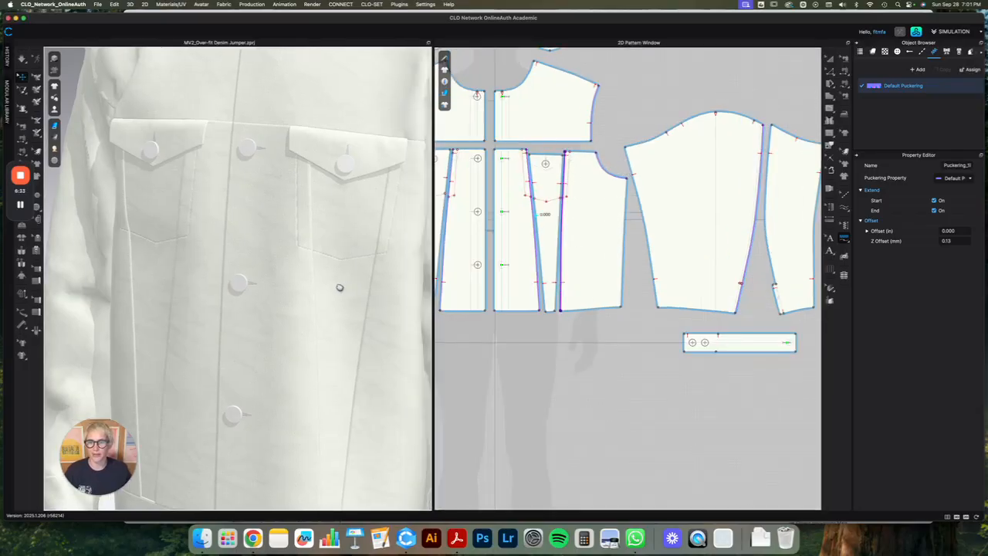
- Add free puckering along the top edges of the centre front and side front panels, below the front yoke
middle_click_drag(340, 286, 321, 289)
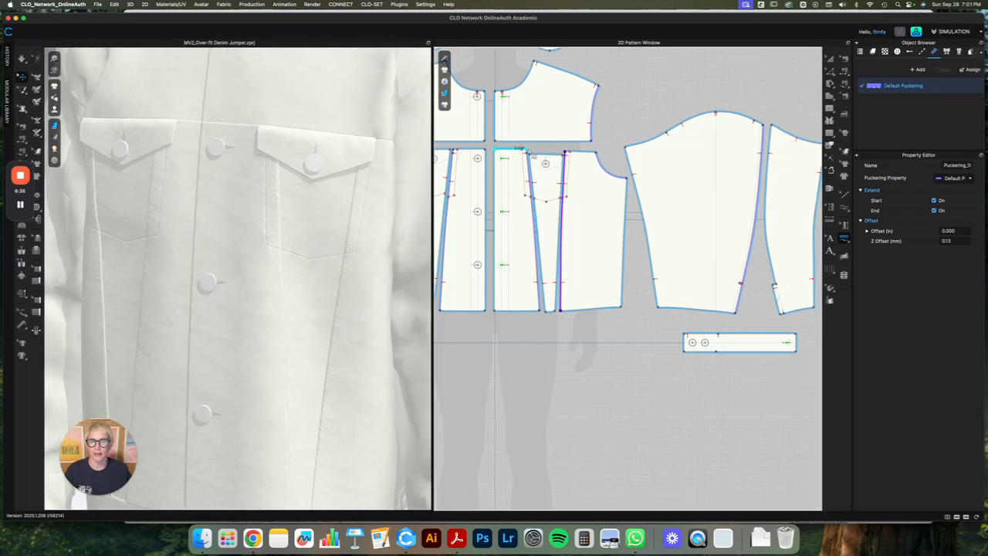
left_click(532, 153)
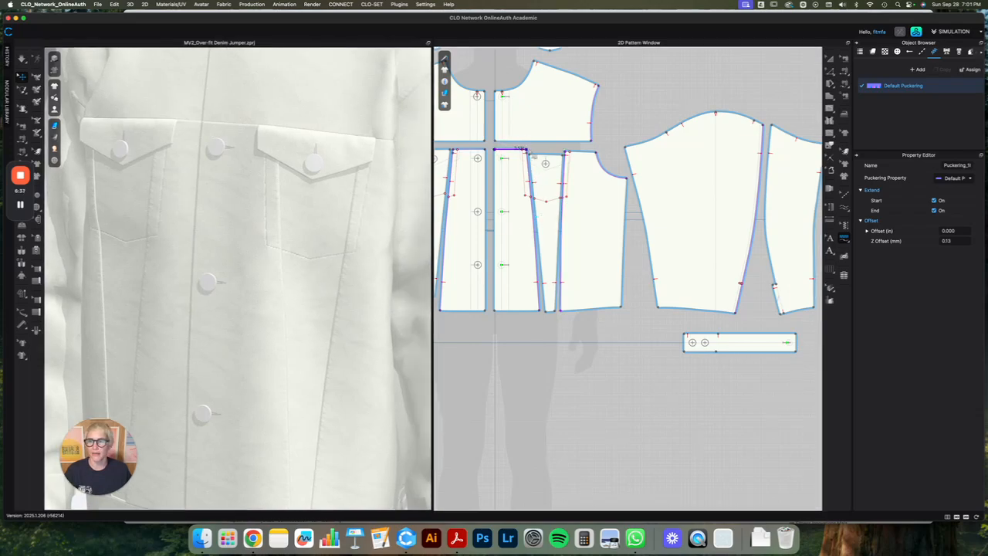
left_click(583, 152)
- Add free puckering around the chest pocket flaps and check the jacket front
scroll(591, 137, "down", 5)
scroll(591, 136, "up", 4)
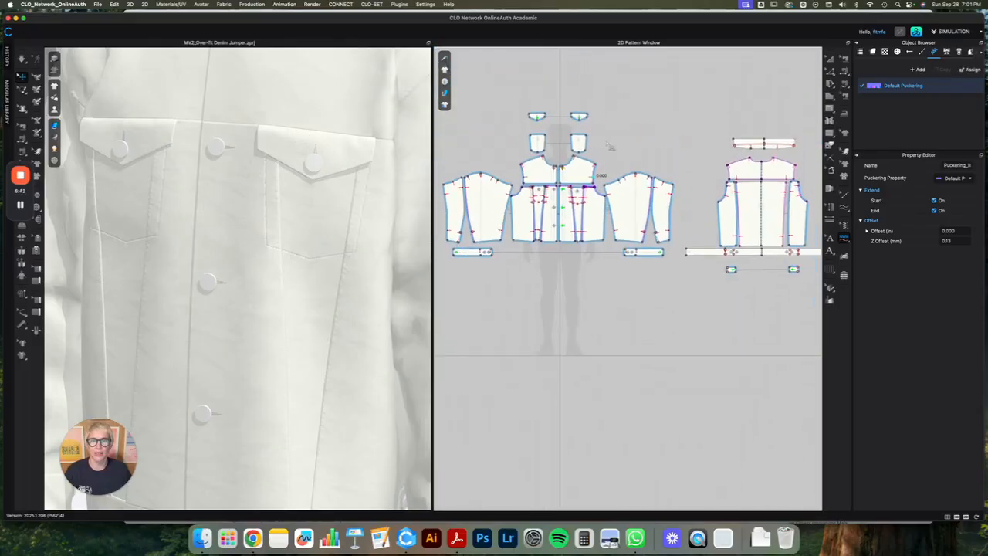
left_click(583, 99)
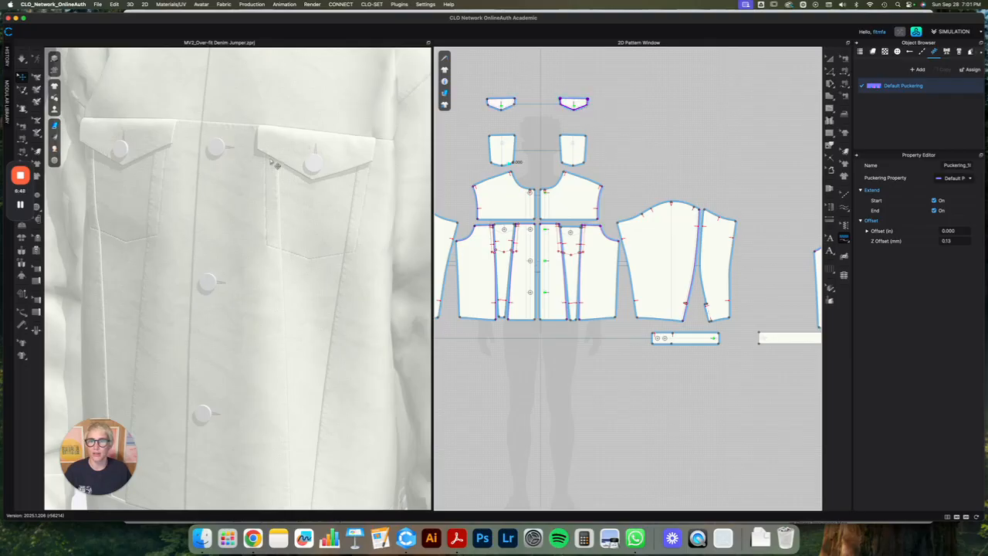
scroll(317, 234, "down", 5)
right_click_drag(357, 284, 365, 318)
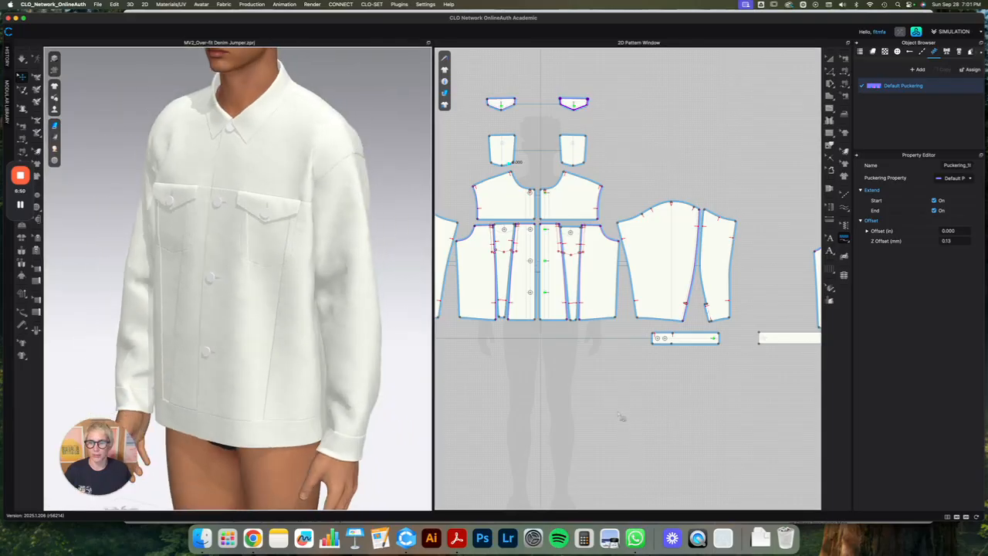
- Add free puckering around the edges of the sleeve cuffs and the waistband
scroll(622, 419, "down", 2)
middle_click_drag(620, 415, 506, 373)
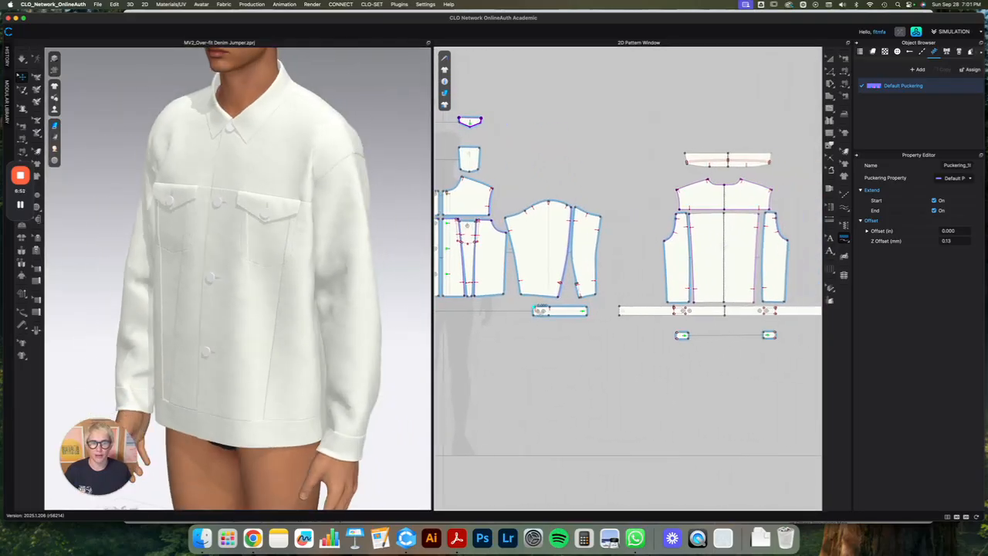
left_click(586, 307)
left_click(620, 306)
left_click(724, 310)
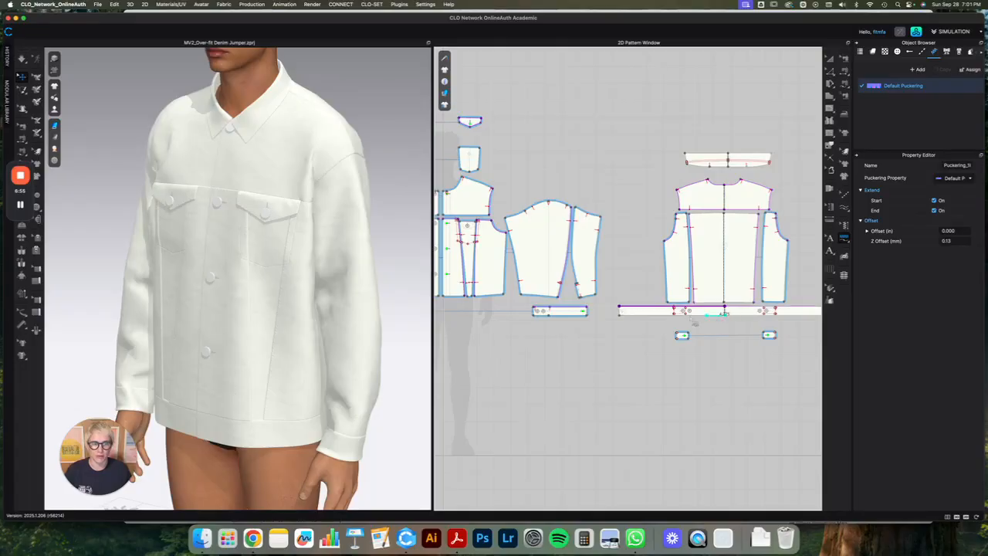
left_click(533, 315)
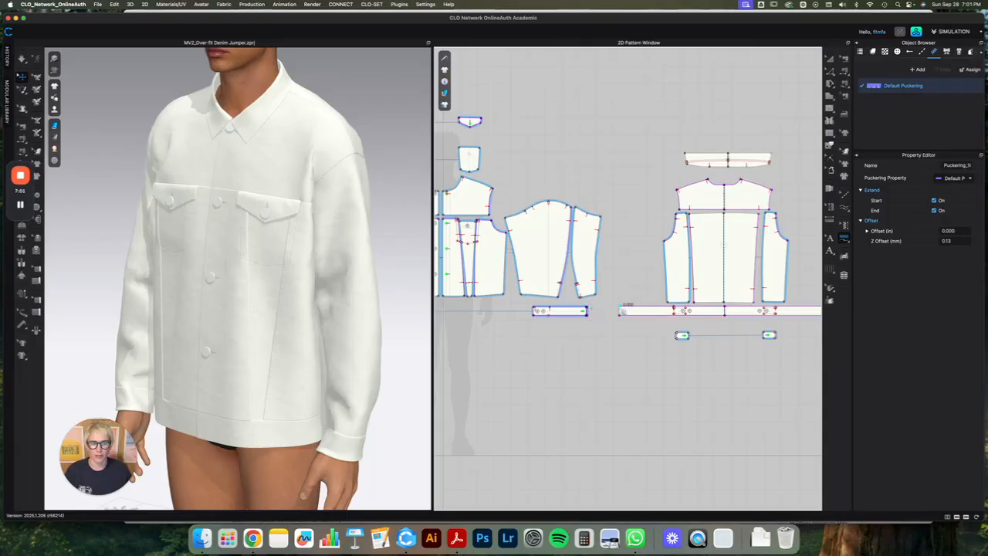
left_click(619, 312)
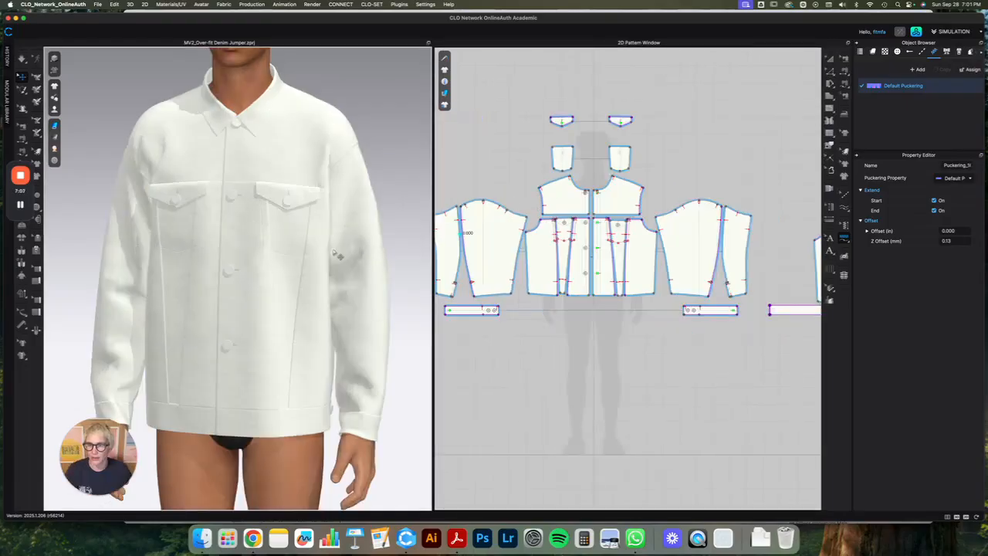
- Add free puckering along the chest pocket outlines marked on the front panels, including the pointed pocket bottoms
scroll(551, 249, "up", 4)
left_click(558, 246)
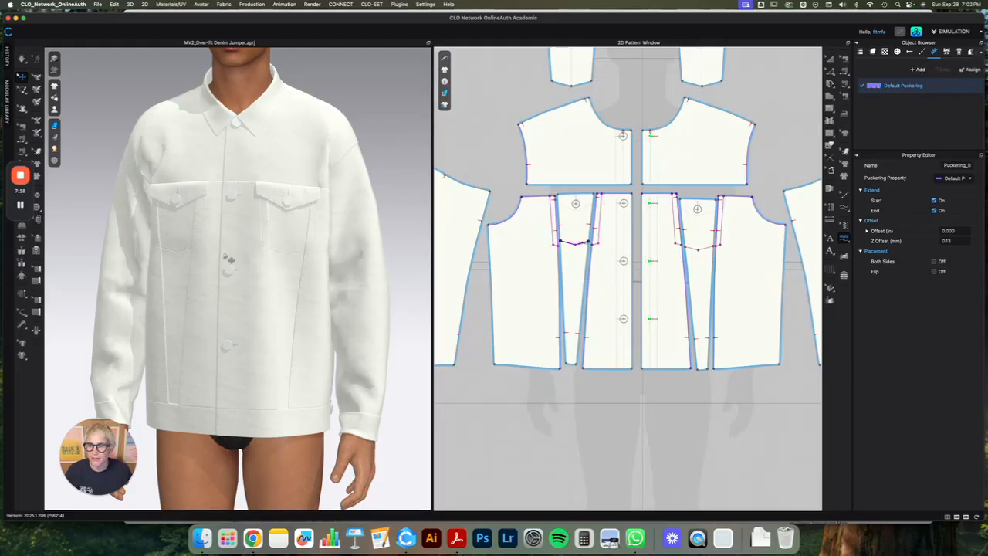
scroll(259, 259, "down", 3)
right_click_drag(307, 236, 363, 238)
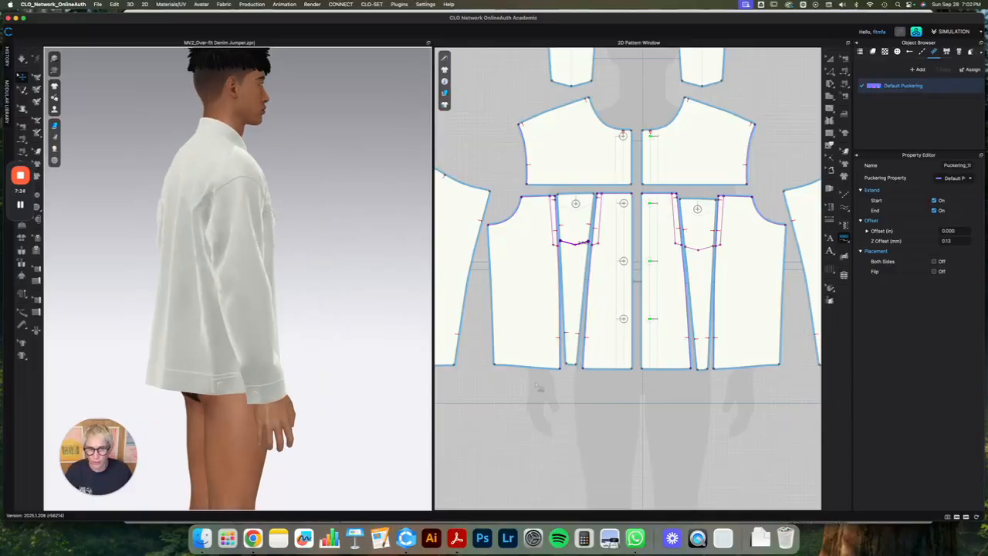
- Add free puckering around the edges of the small tabs below the waistband pattern
scroll(540, 392, "down", 3)
middle_click_drag(717, 413, 431, 403)
middle_click_drag(503, 434, 477, 381)
scroll(581, 369, "up", 2)
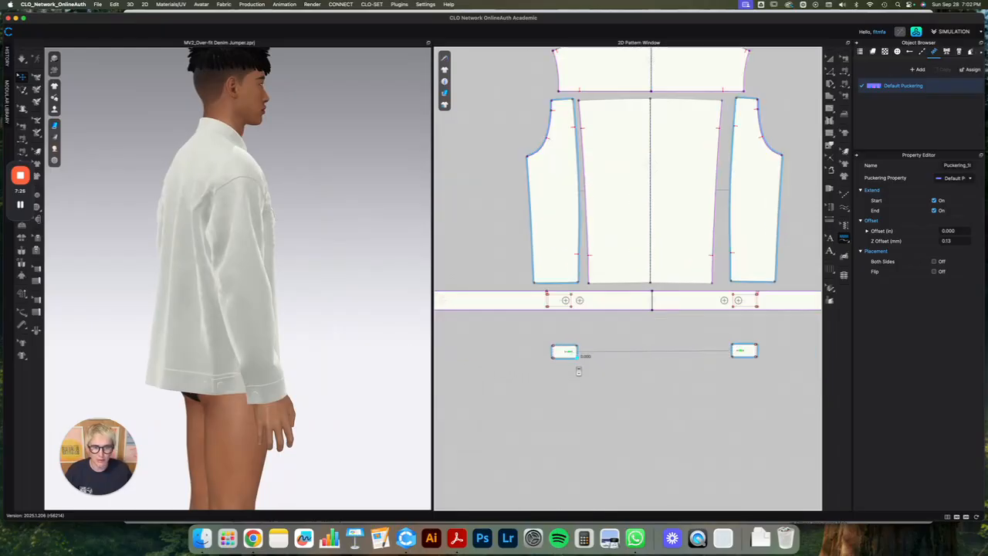
scroll(578, 372, "up", 2)
left_click(539, 340)
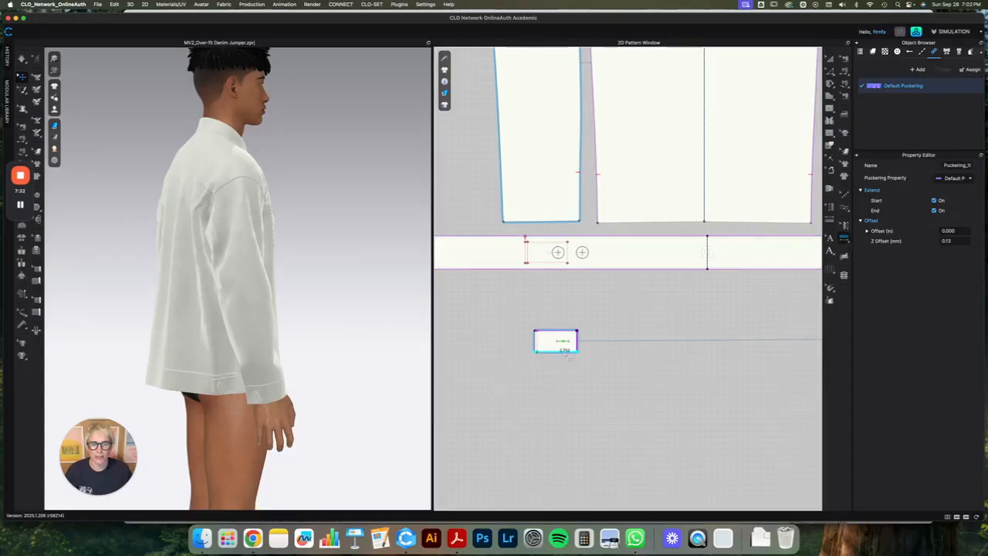
- Add free puckering along the collar's outer edge and its end, and check the collar on the avatar
scroll(693, 341, "down", 5)
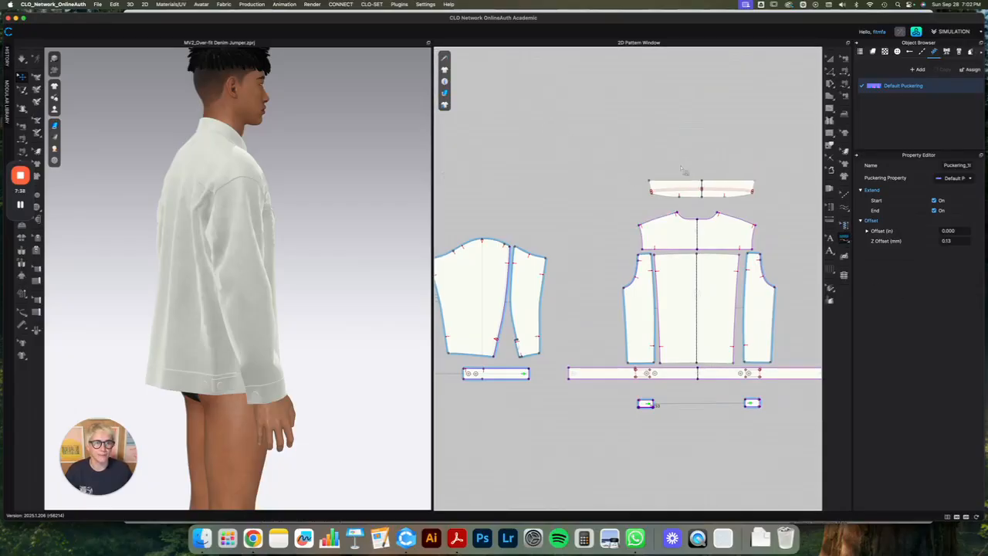
right_click_drag(274, 154, 203, 159)
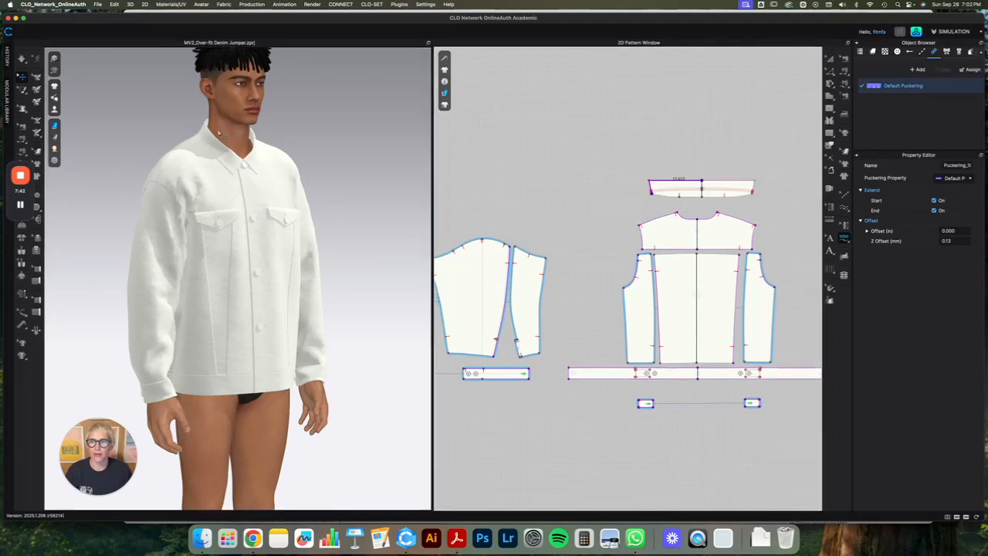
scroll(351, 256, "down", 5)
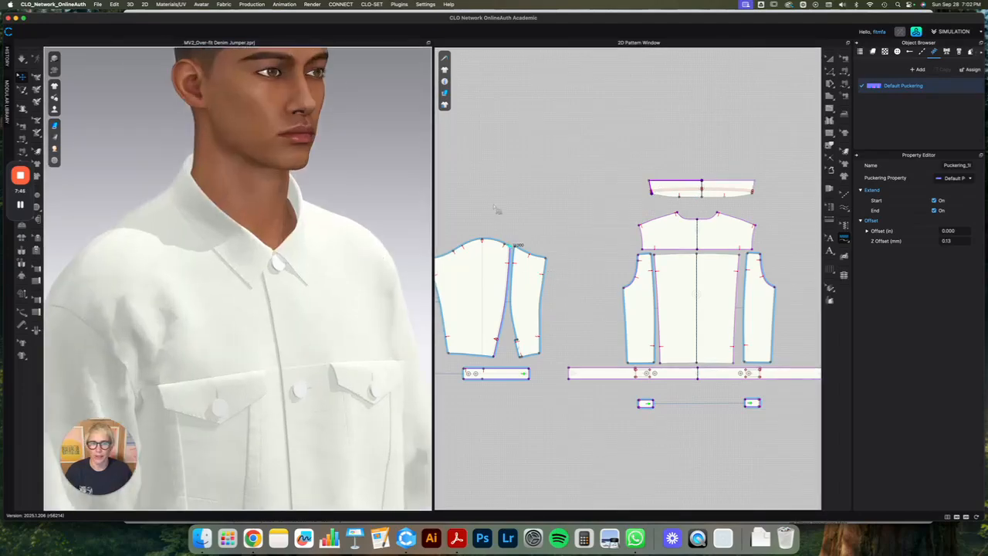
- Add free puckering along the centre front opening edge and check the result on the jacket
middle_click_drag(505, 209, 788, 215)
scroll(617, 202, "up", 3)
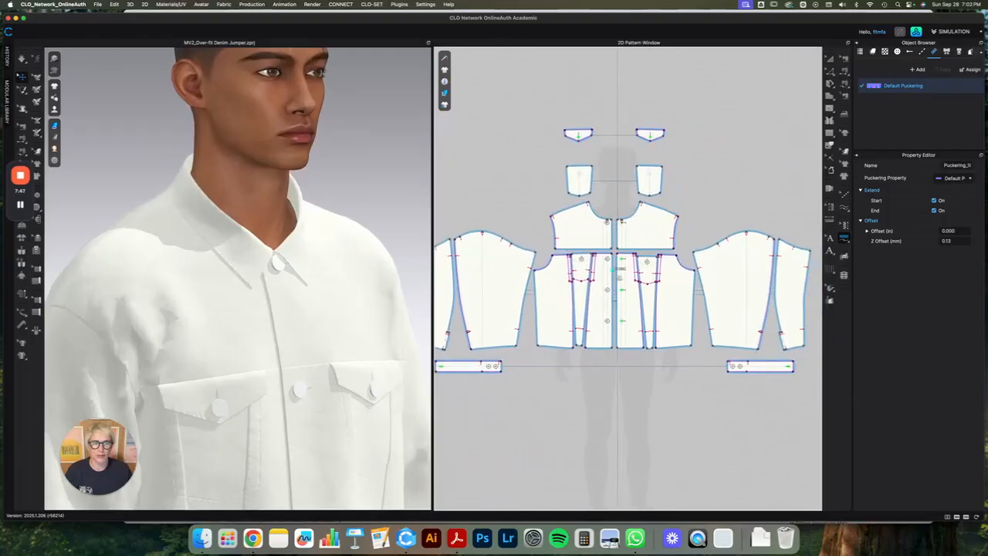
scroll(294, 245, "down", 5)
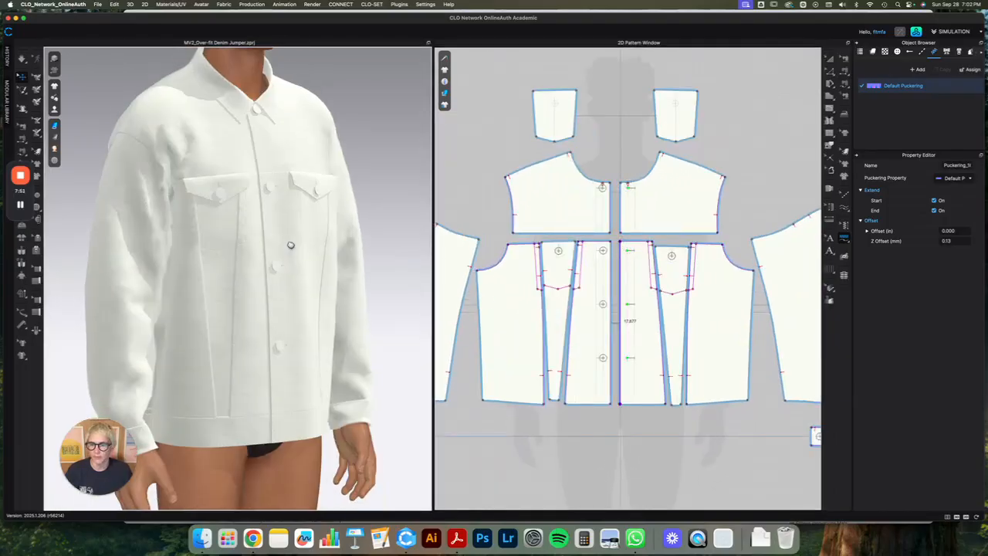
right_click_drag(290, 243, 267, 244)
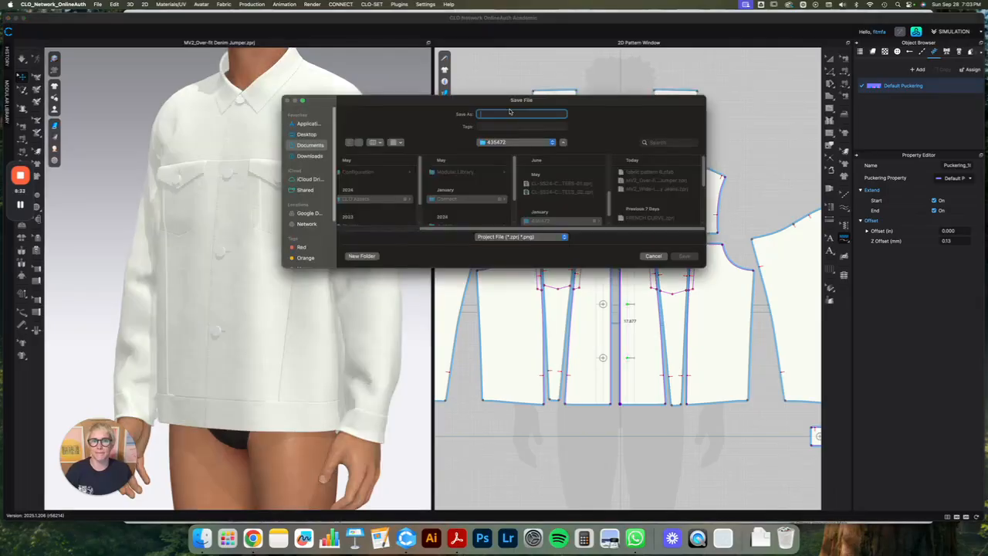
- Save the project as JACKET in the CLASS5 folder
left_click(538, 144)
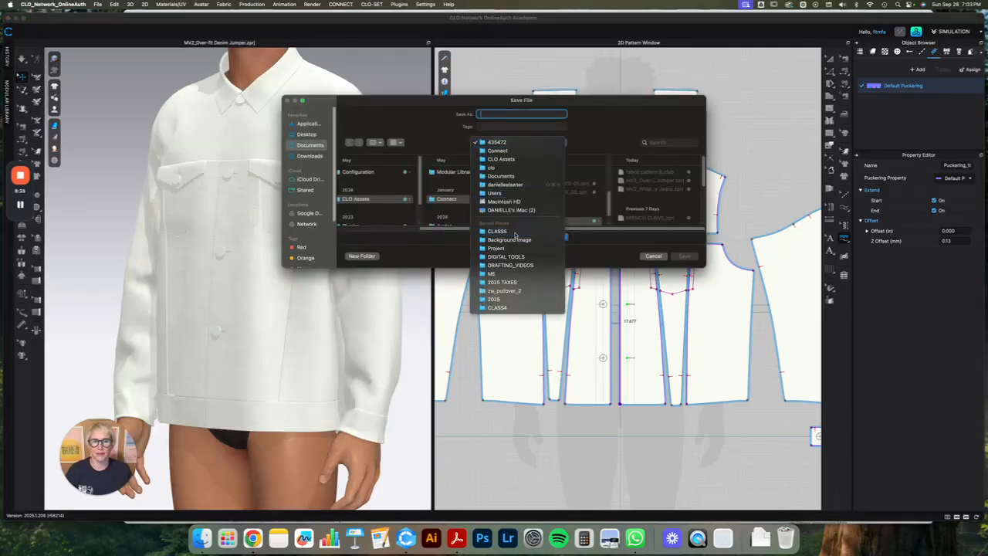
left_click(513, 228)
type("test")
key("Return")
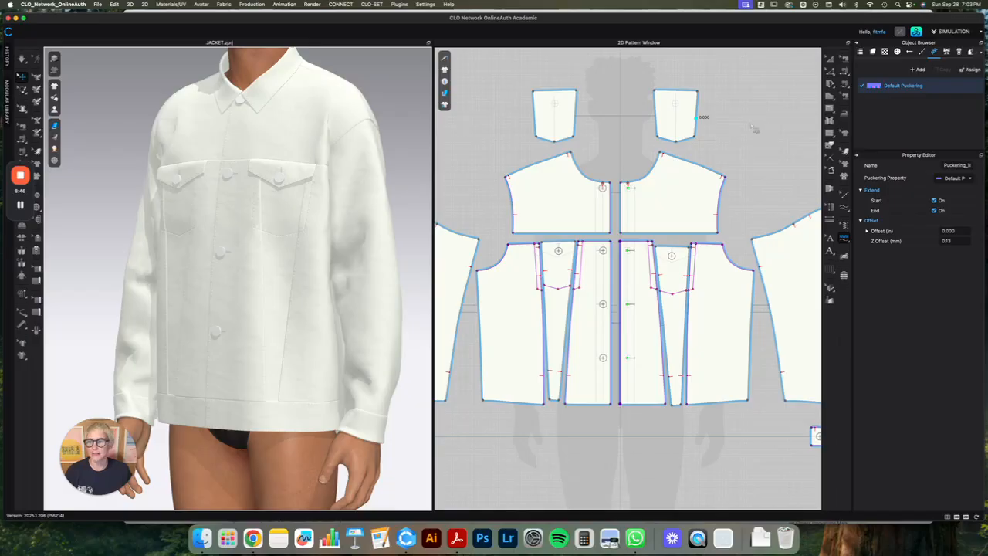
- Add free topstitching along the back yoke's shoulder and armhole edges and the side back panel's armhole curve, and check it on the jacket
left_click(844, 196)
left_click(845, 197)
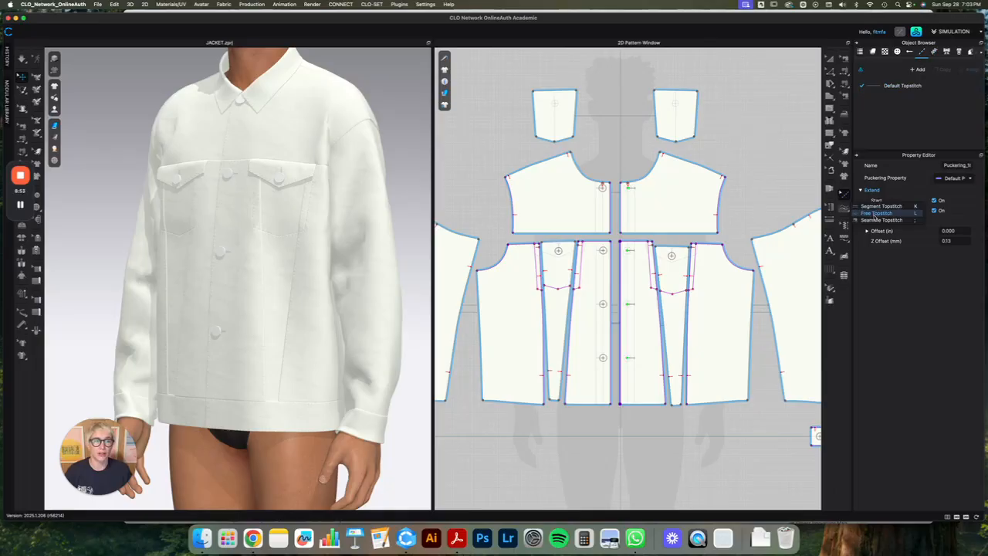
left_click(879, 206)
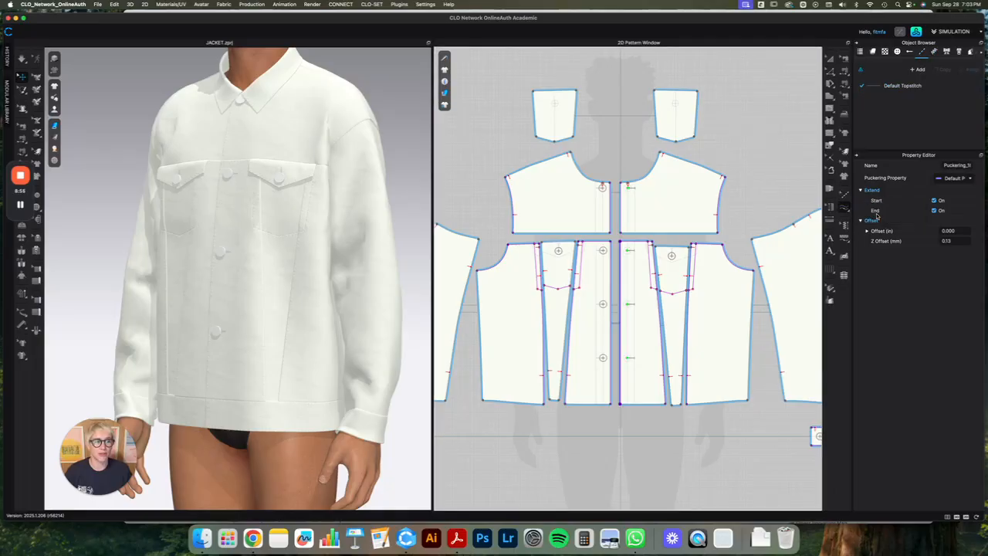
right_click_drag(339, 107, 316, 153)
scroll(316, 224, "down", 3)
scroll(605, 244, "down", 3)
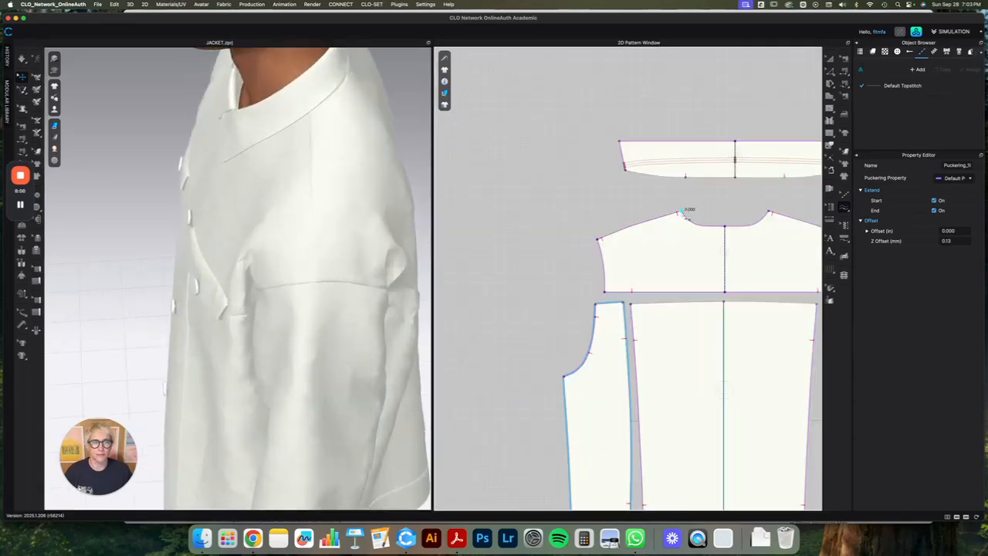
left_click(603, 244)
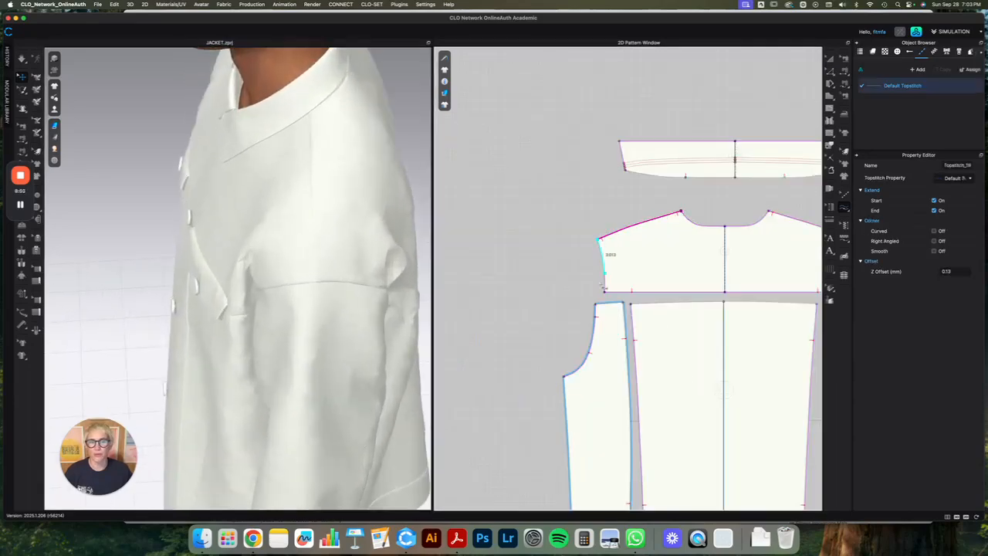
left_click(566, 376)
scroll(359, 273, "up", 6)
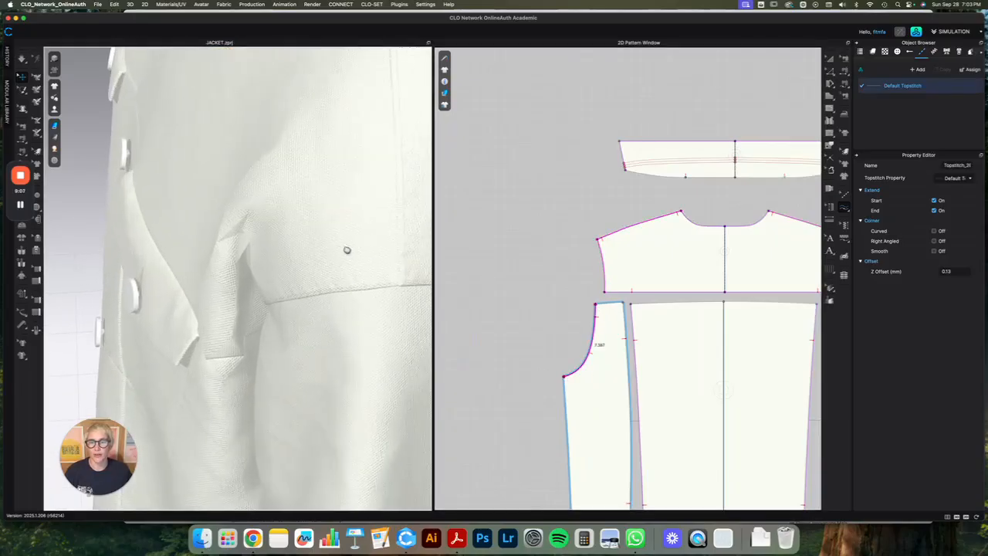
right_click_drag(190, 270, 290, 264)
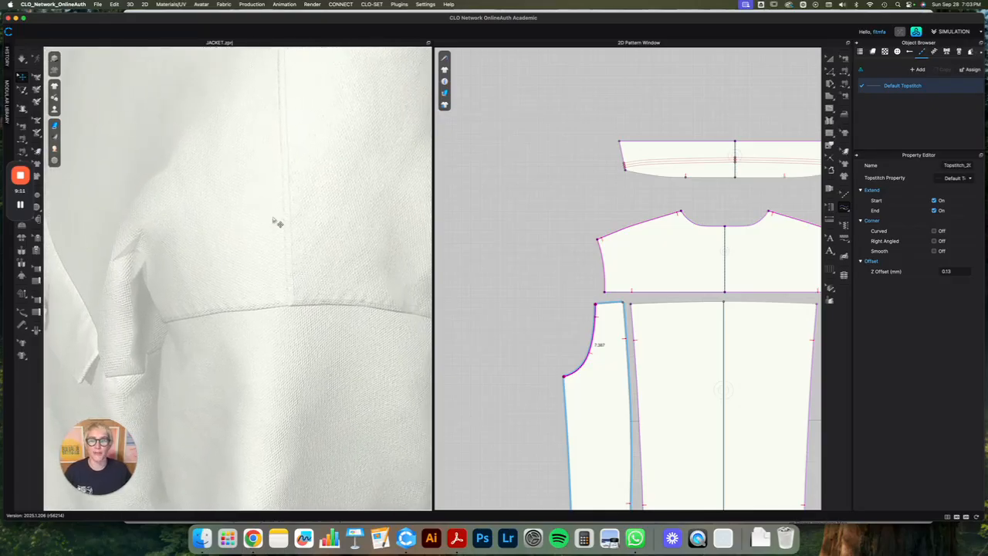
- Load the ISO_406 Two Needle Bottom Coverstitch and ISO_401 Chainstitch topstitches from the trim library
left_click(916, 32)
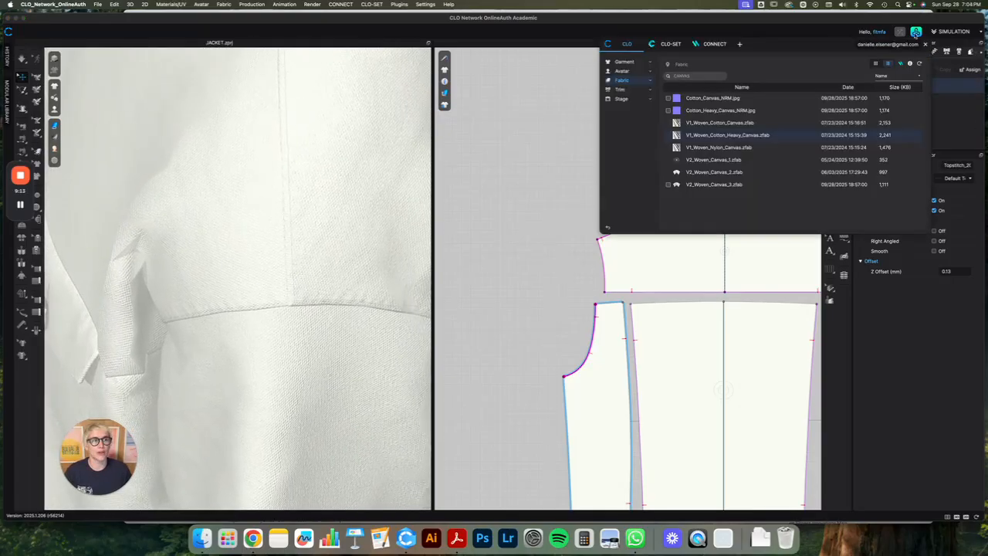
left_click(621, 89)
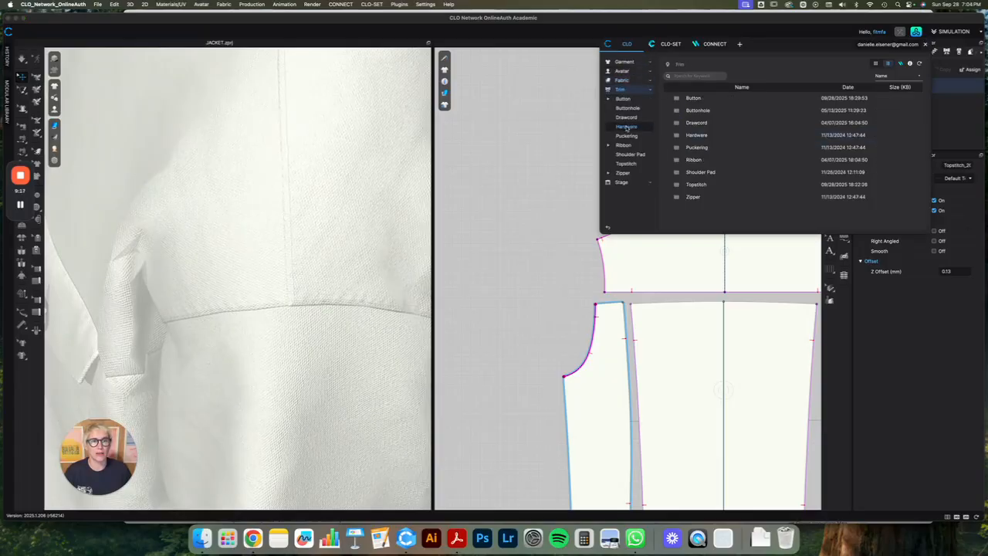
left_click(625, 165)
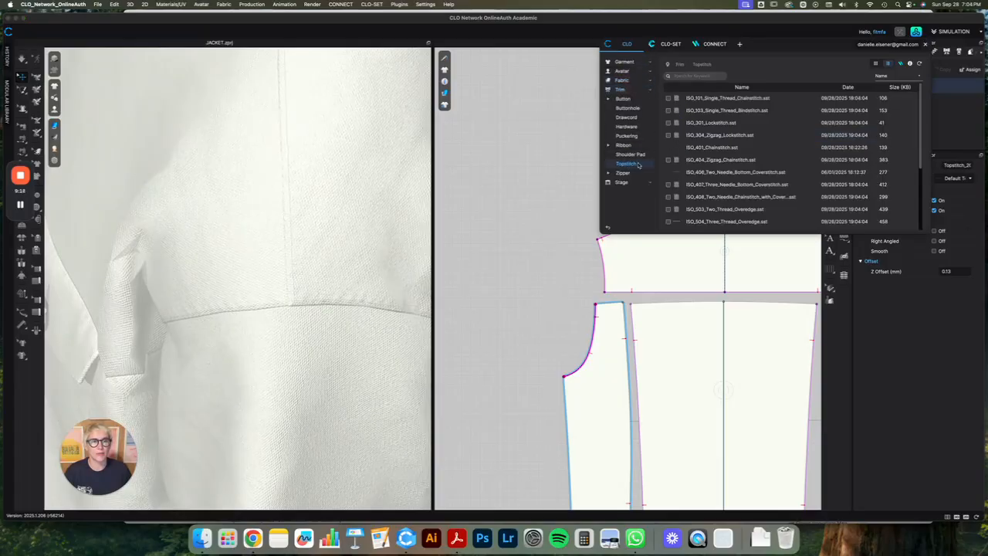
left_click(876, 64)
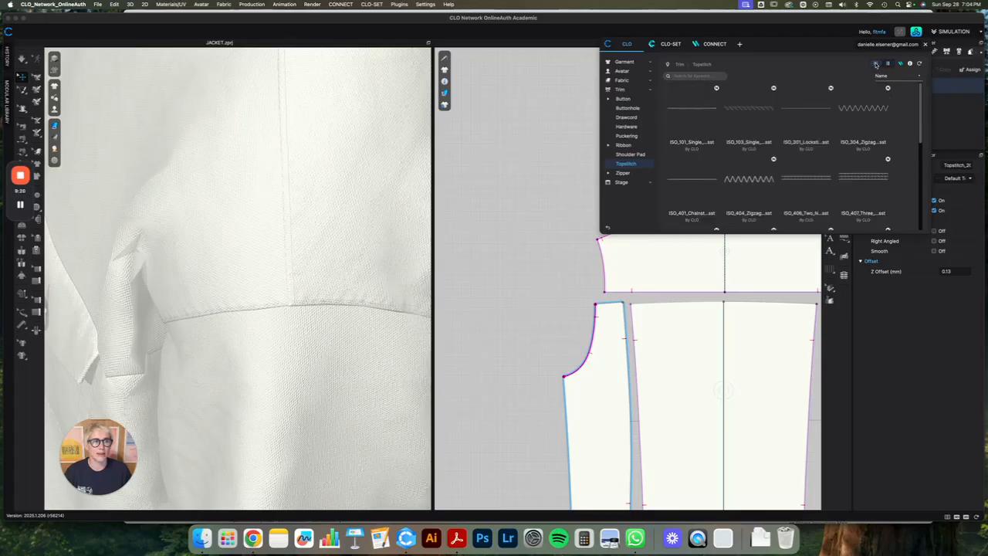
left_click(809, 178)
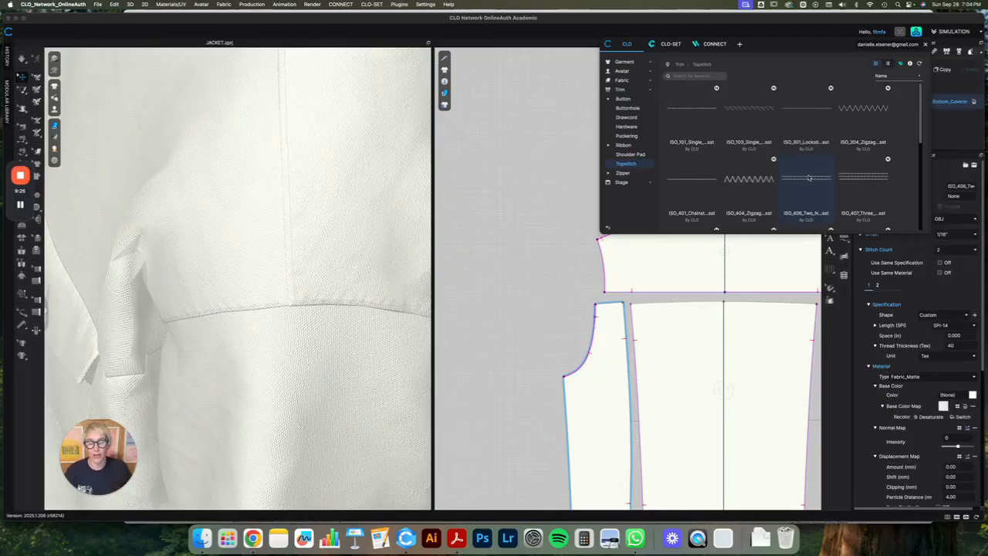
double_click(698, 183)
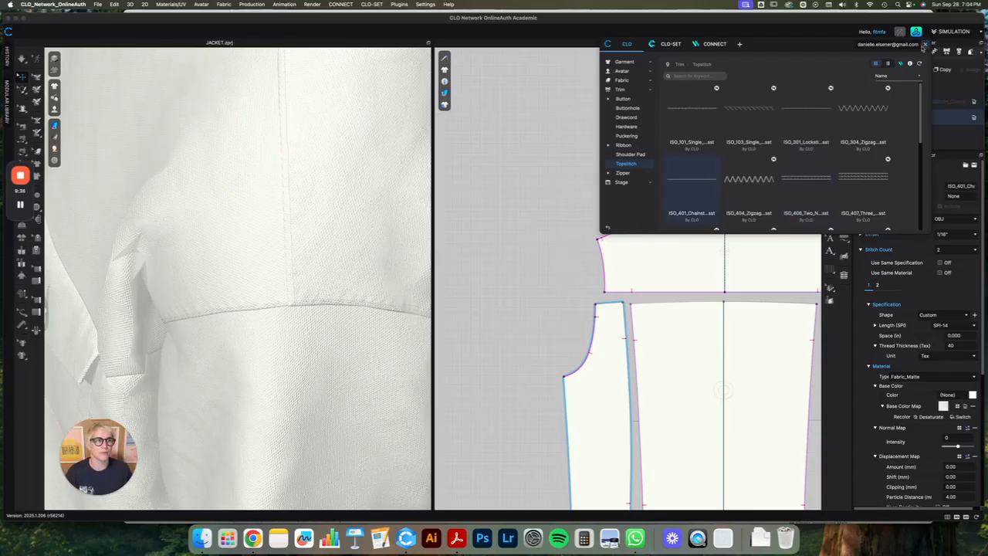
left_click(924, 45)
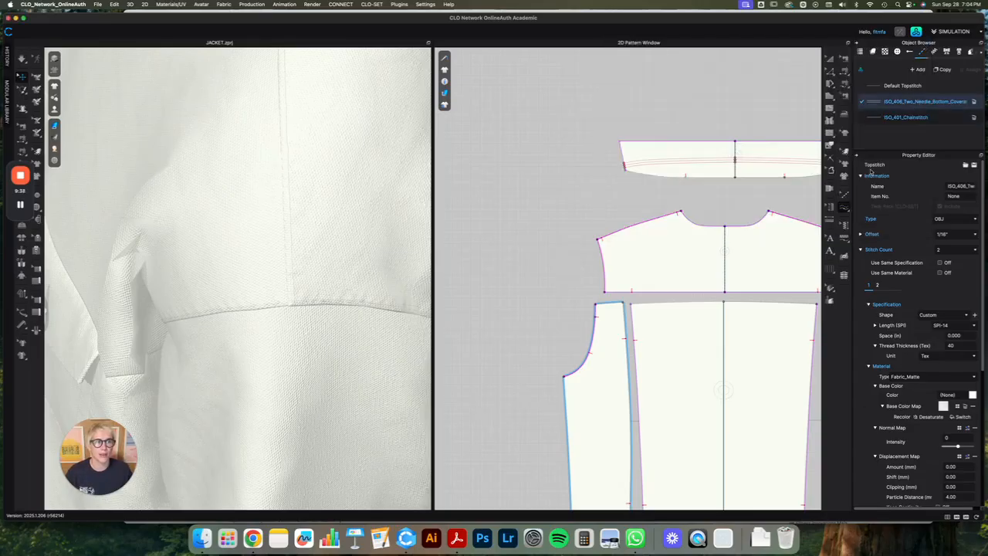
- Assign the ISO_406 Two Needle Bottom Coverstitch to the topstitch lines on the shoulder, yoke armhole and side back panel armhole
left_click(844, 194)
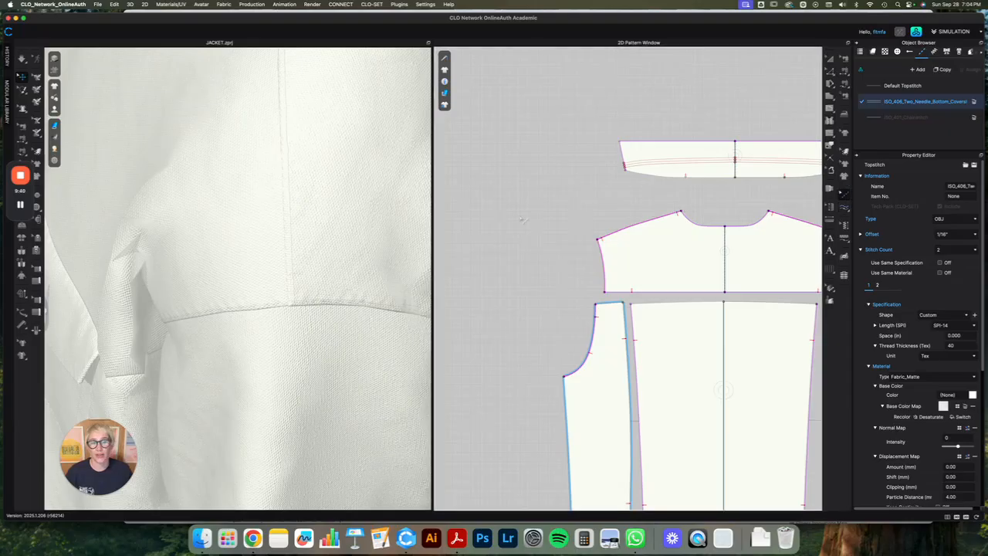
left_click(624, 231)
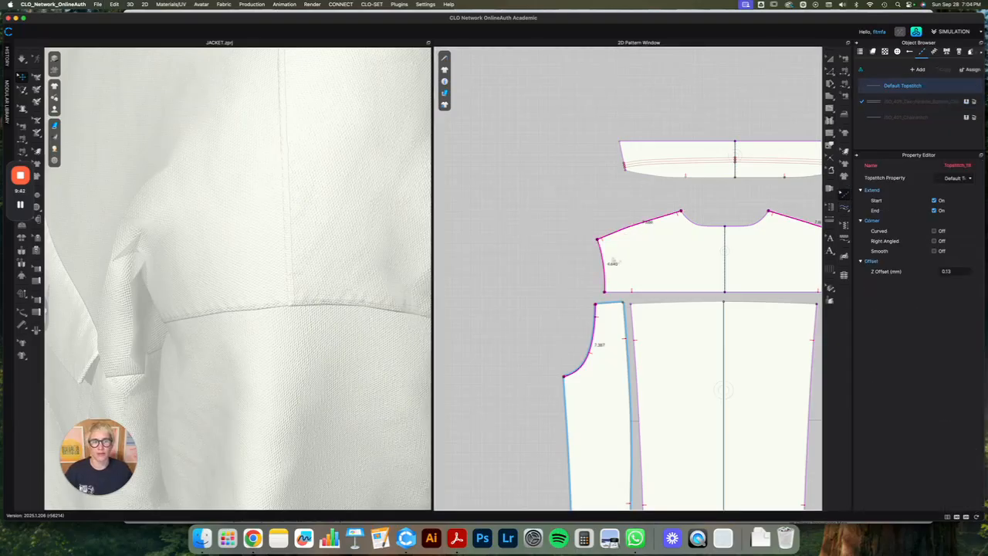
left_click(622, 233)
left_click(604, 258)
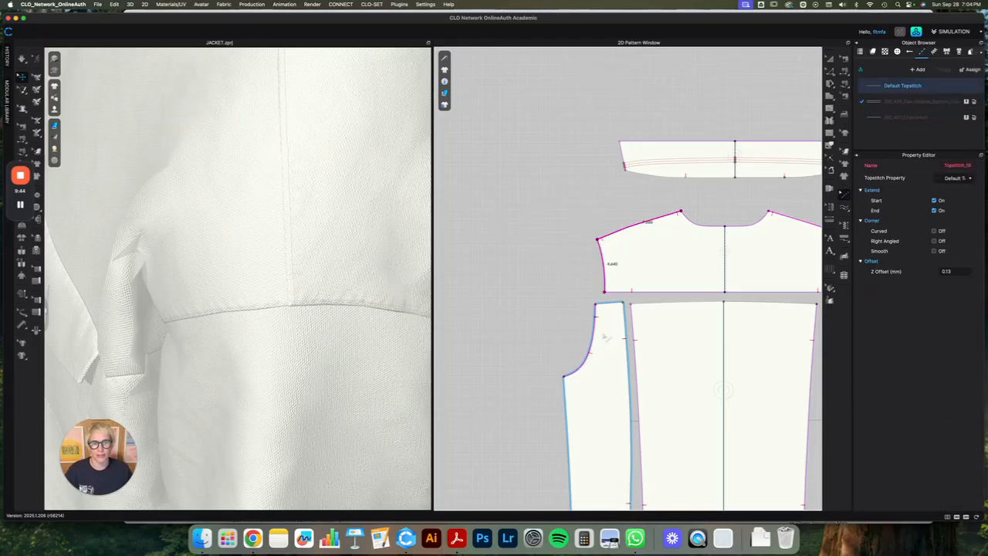
left_click(969, 179)
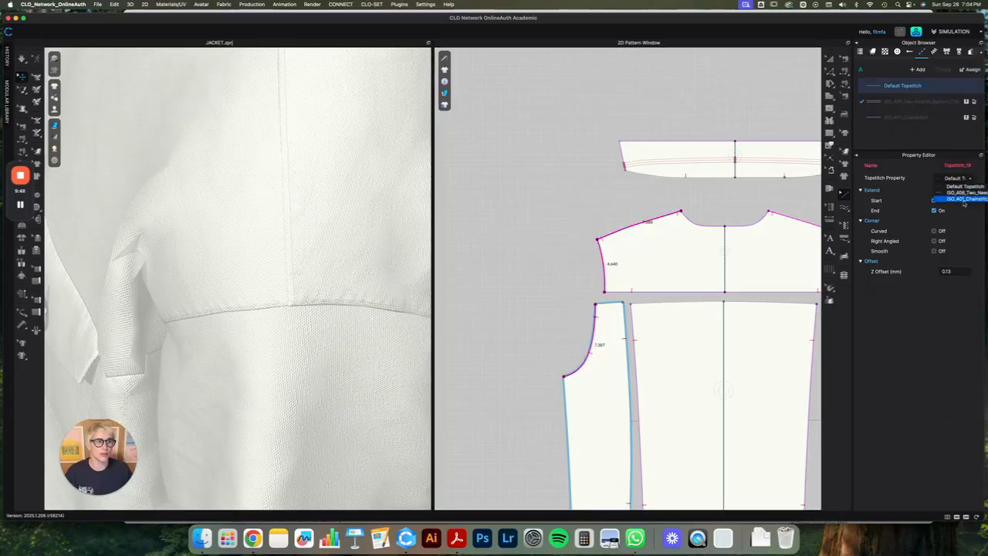
left_click(966, 193)
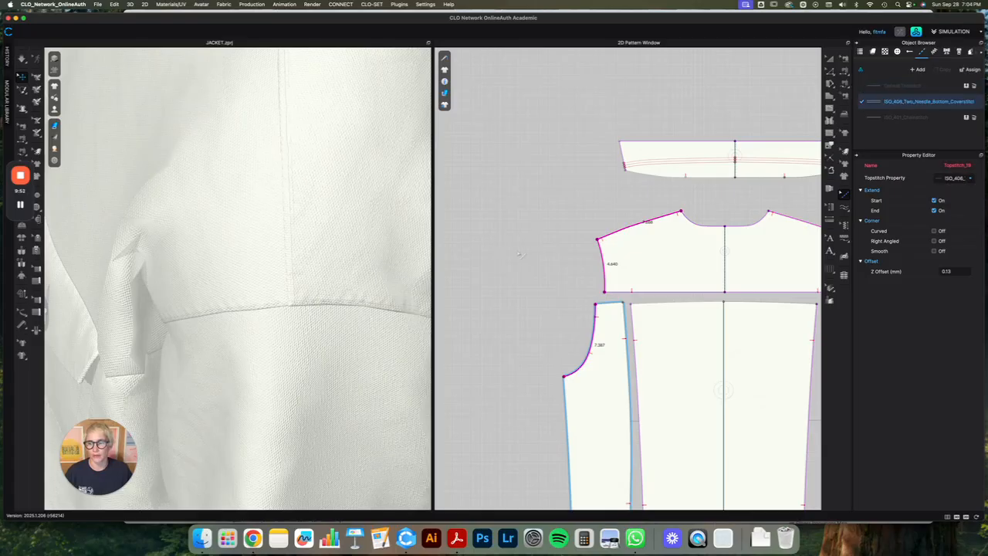
left_click(540, 146)
- Try 1/8" and 1/4" line distances for the ISO_406 topstitch and settle on 3/16"
left_click(907, 101)
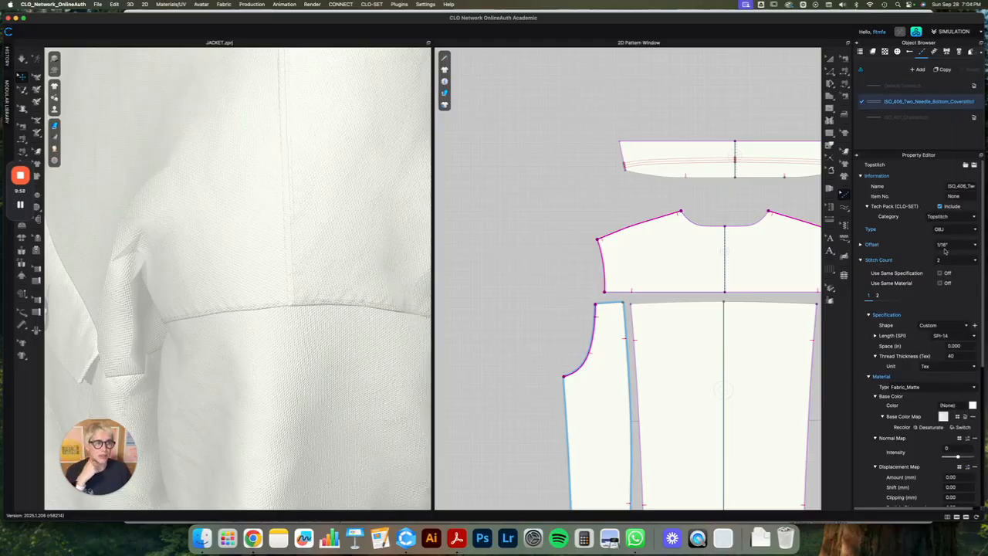
scroll(945, 249, "down", 10)
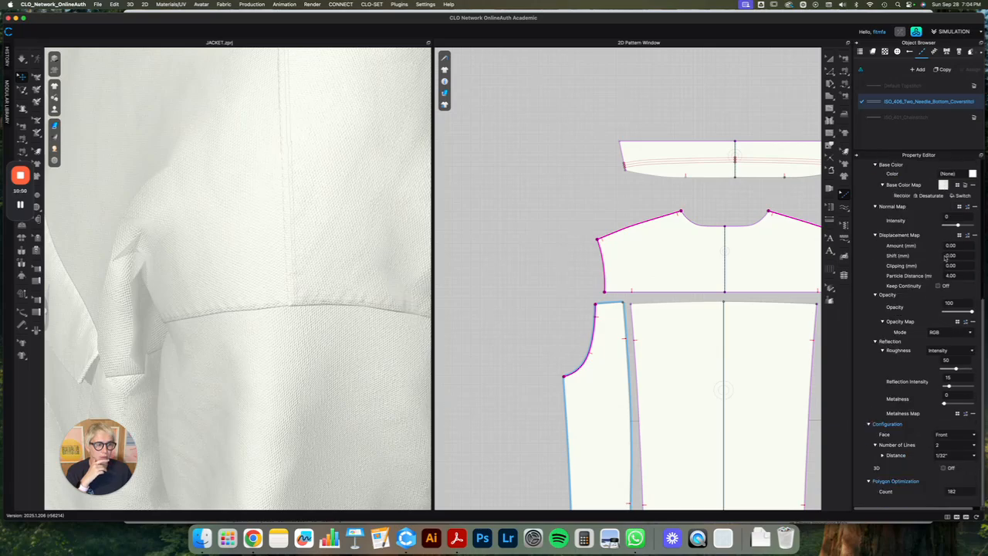
left_click(953, 456)
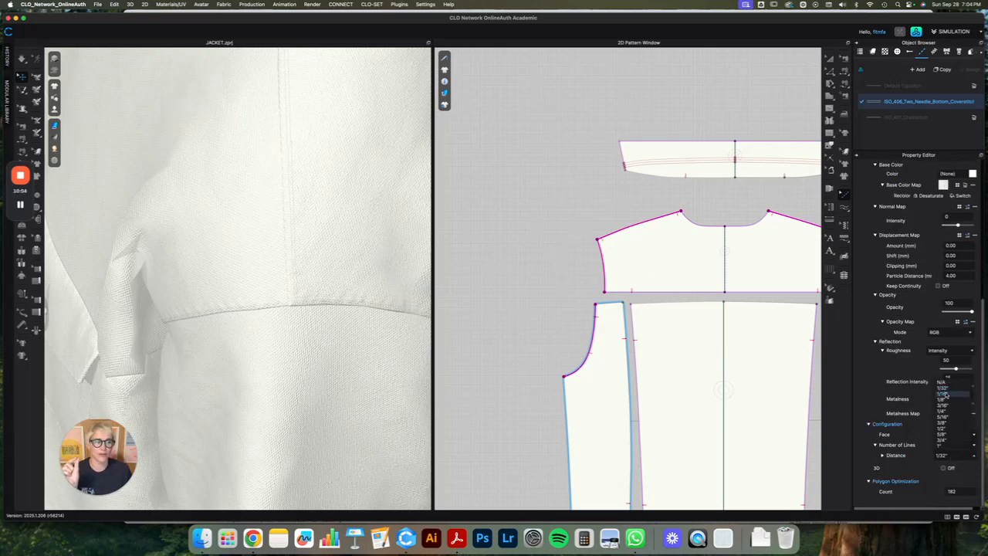
left_click(944, 400)
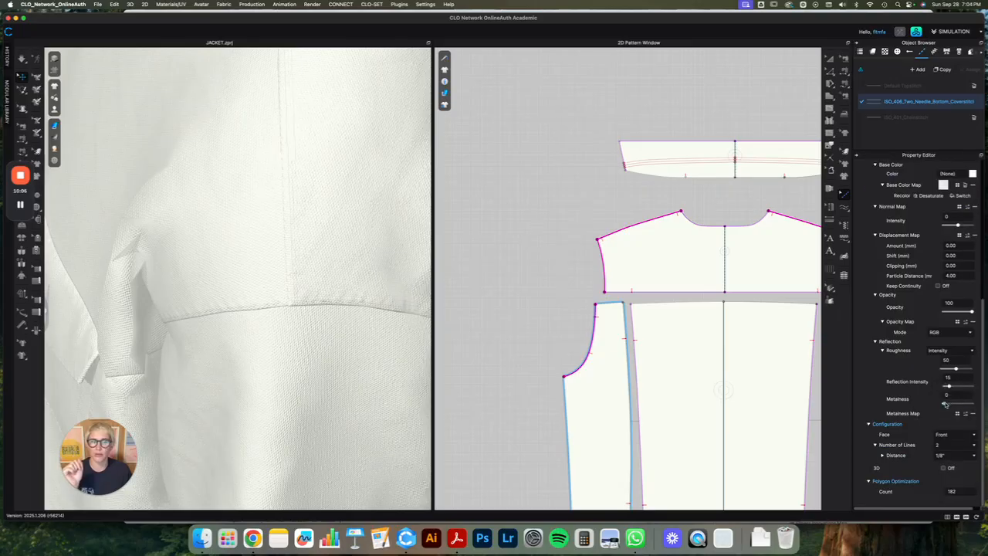
left_click(971, 455)
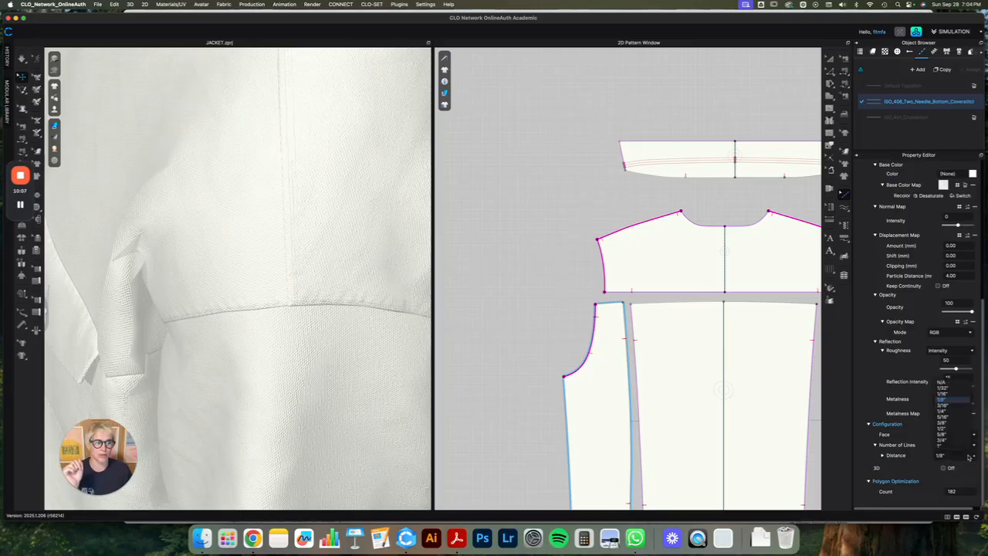
left_click(953, 412)
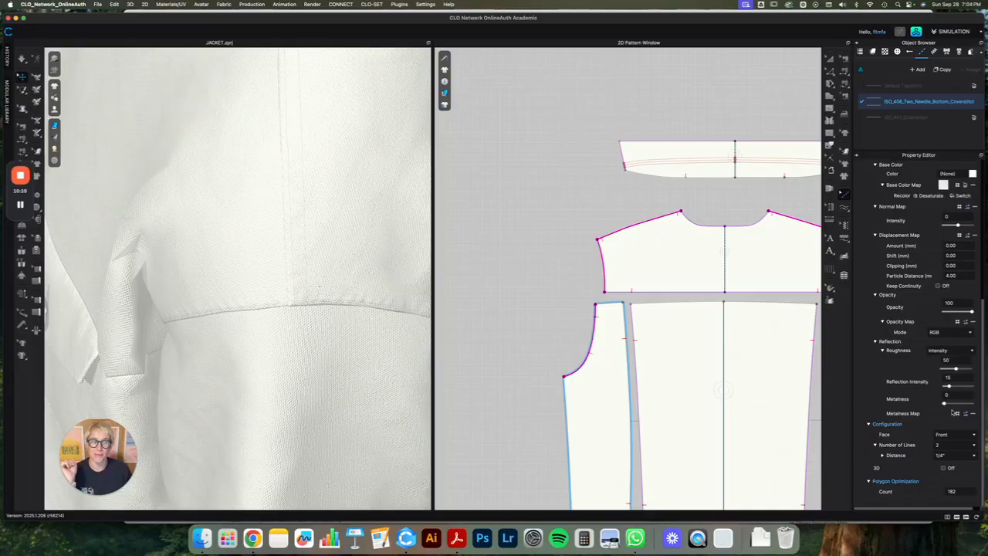
left_click(954, 455)
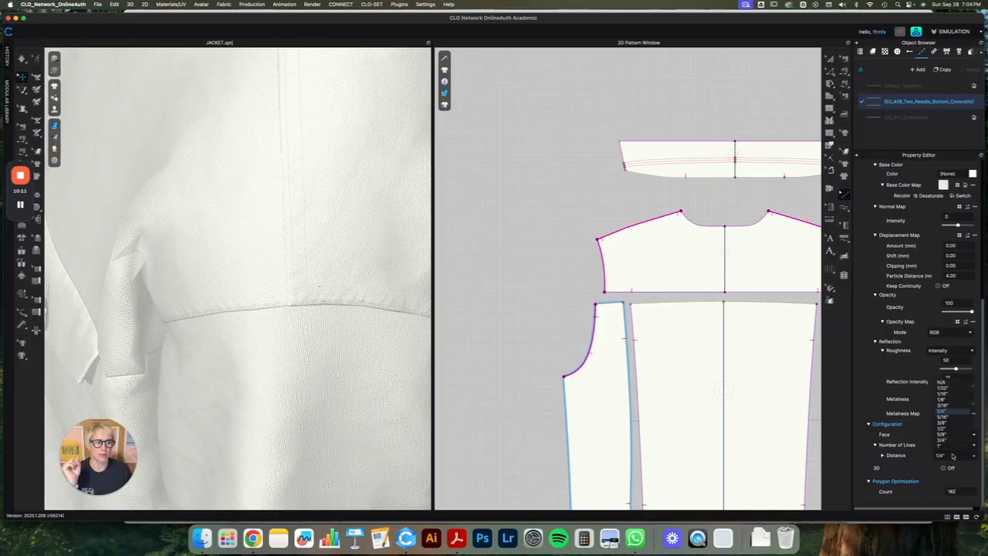
left_click(948, 405)
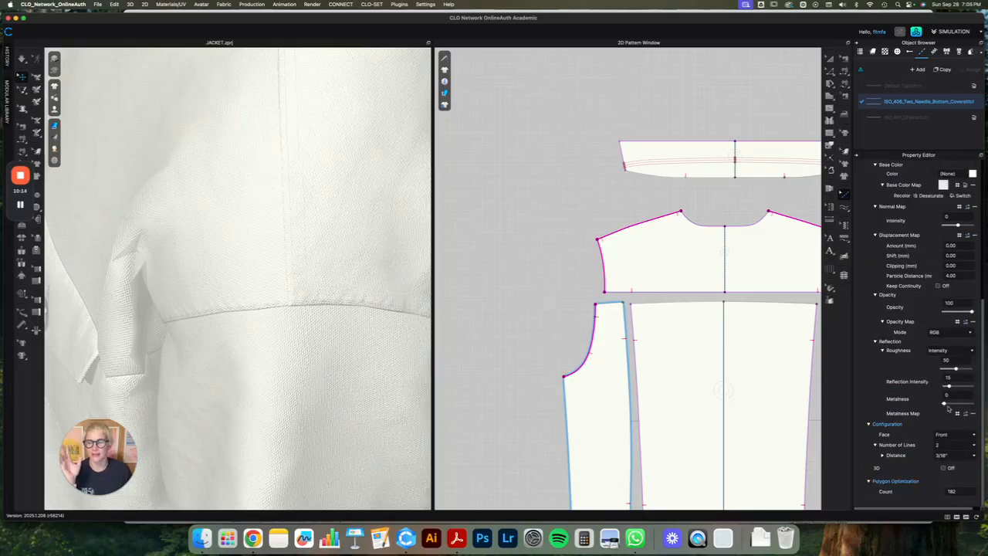
- Set the ISO_406 topstitch's stitch length to SPI-8 and its thread thickness to 80 Tex
scroll(958, 309, "up", 10)
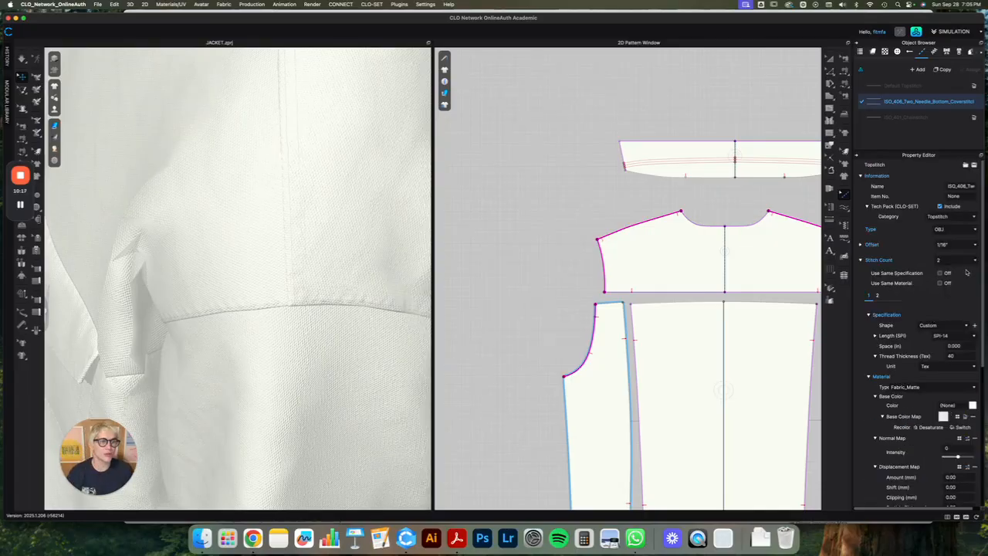
scroll(963, 271, "down", 3)
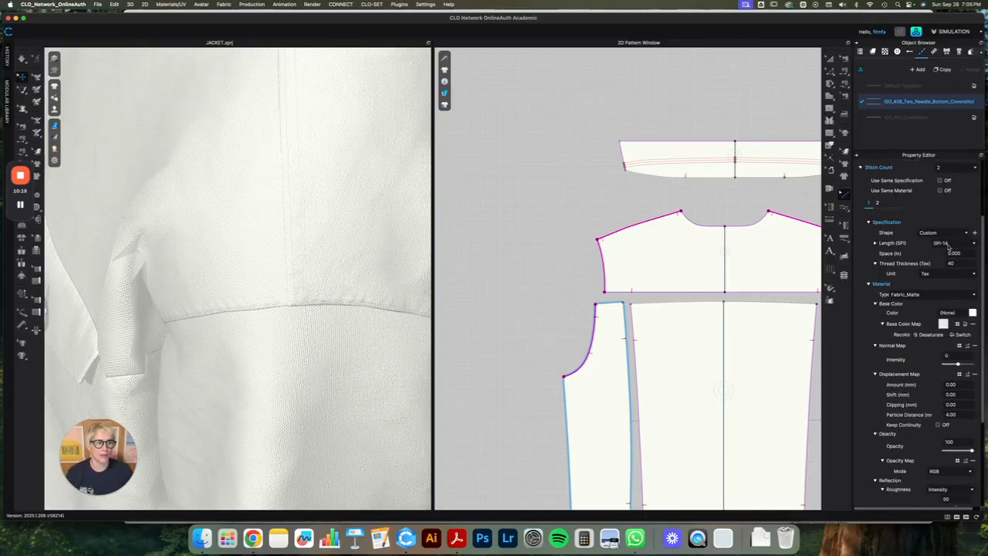
left_click(946, 244)
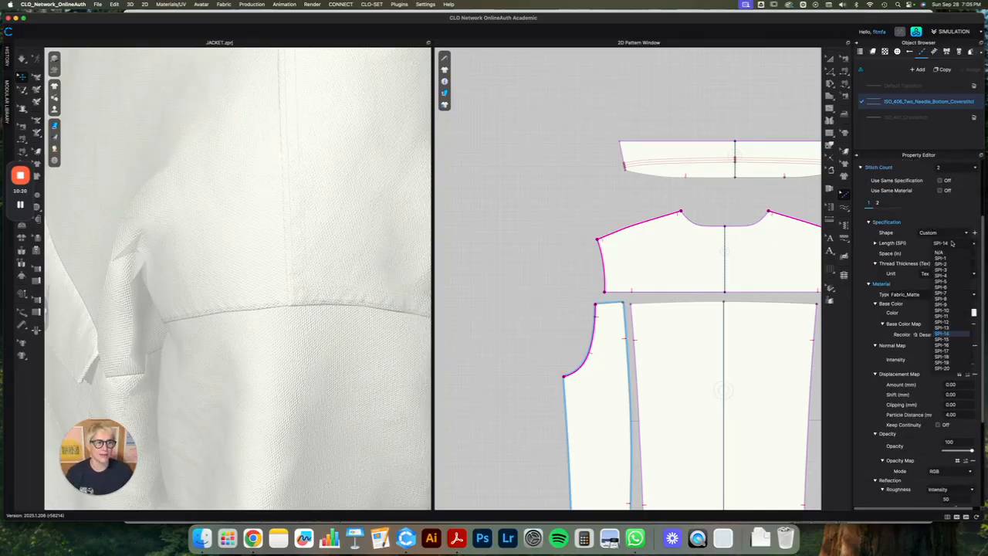
left_click(952, 300)
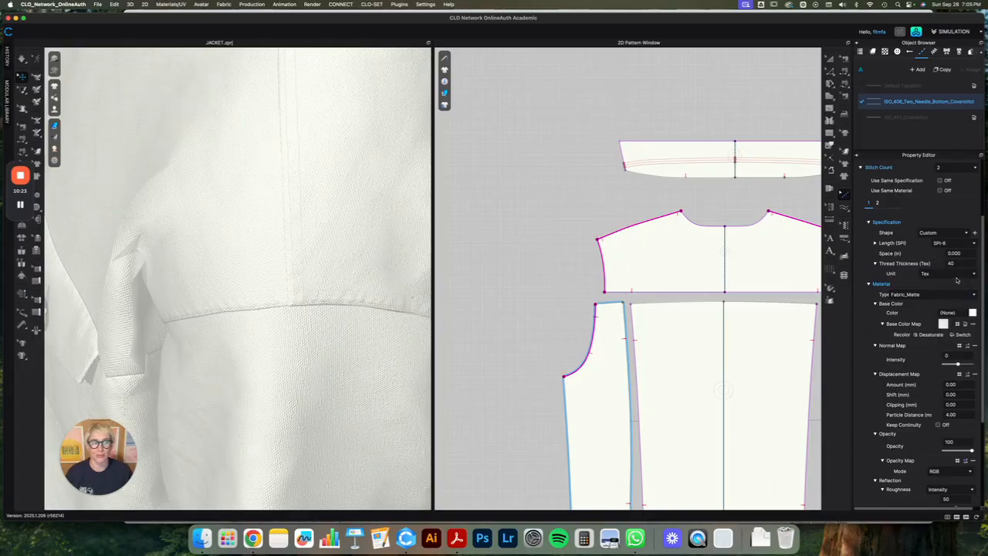
left_click(960, 264)
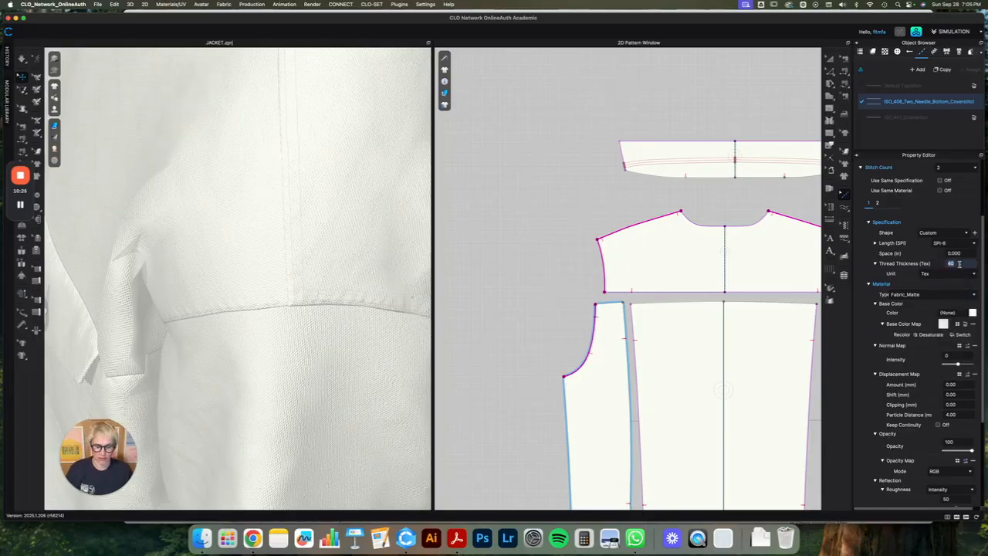
key("Return")
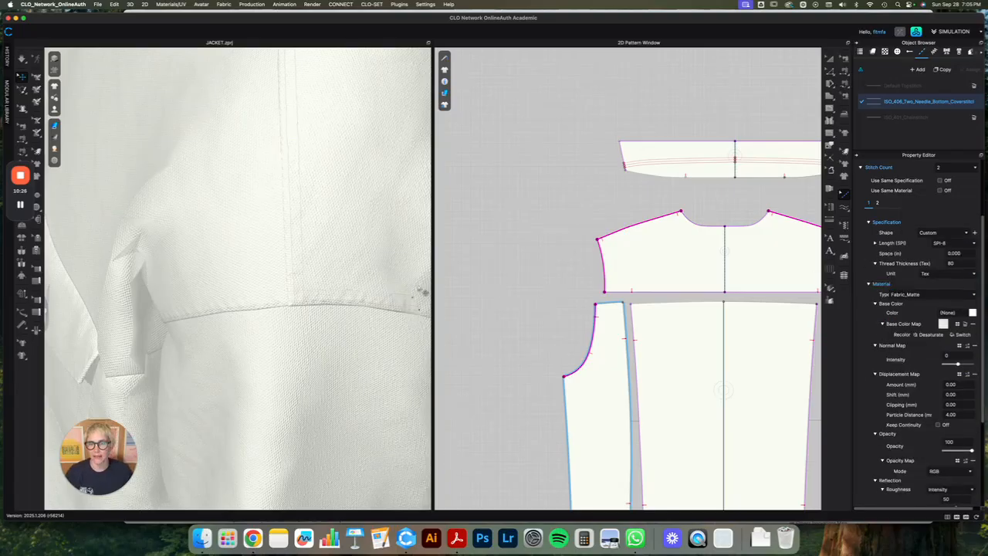
- Inspect the stitching close up at the back seam and set the ISO_406 topstitch's material type to Fabric_Shiny
scroll(333, 309, "up", 8)
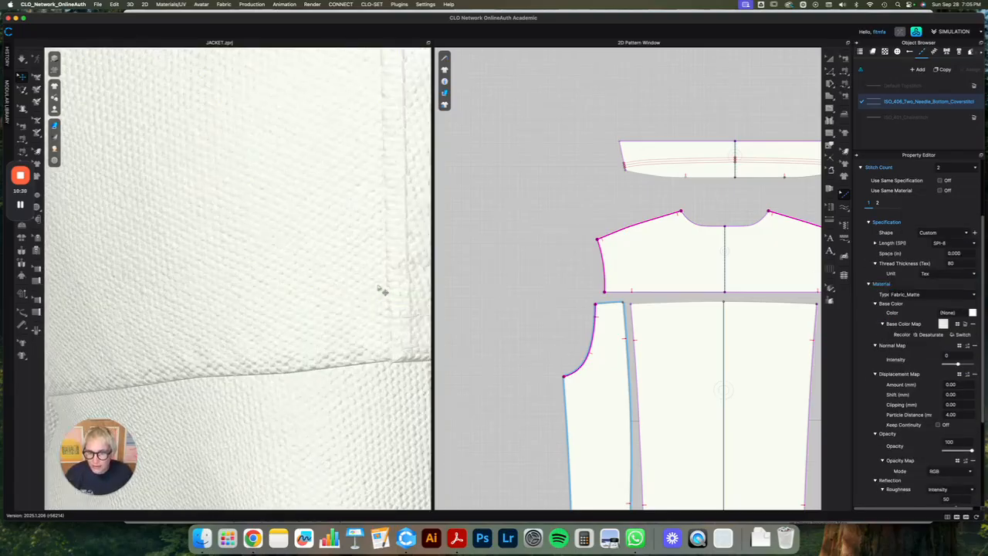
scroll(377, 283, "down", 2)
right_click_drag(404, 302, 343, 297)
left_click(898, 294)
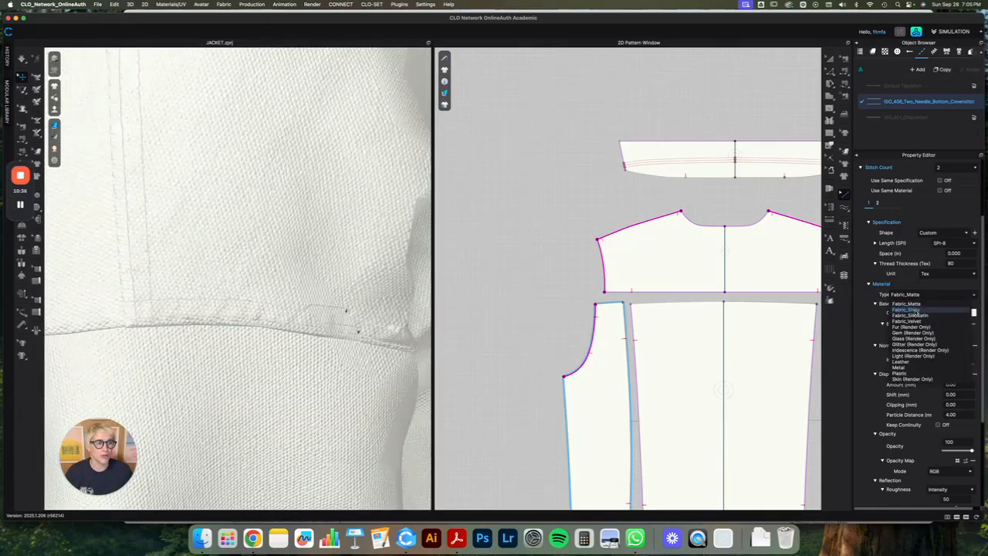
left_click(916, 312)
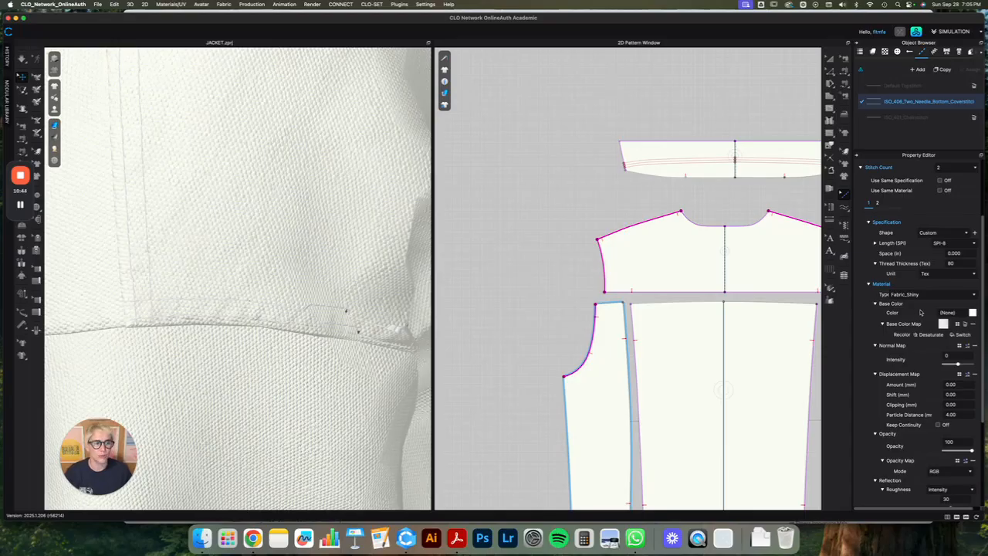
- Generate the normal and displacement maps for the ISO_406 topstitch and turn on its 3D option
left_click(967, 347)
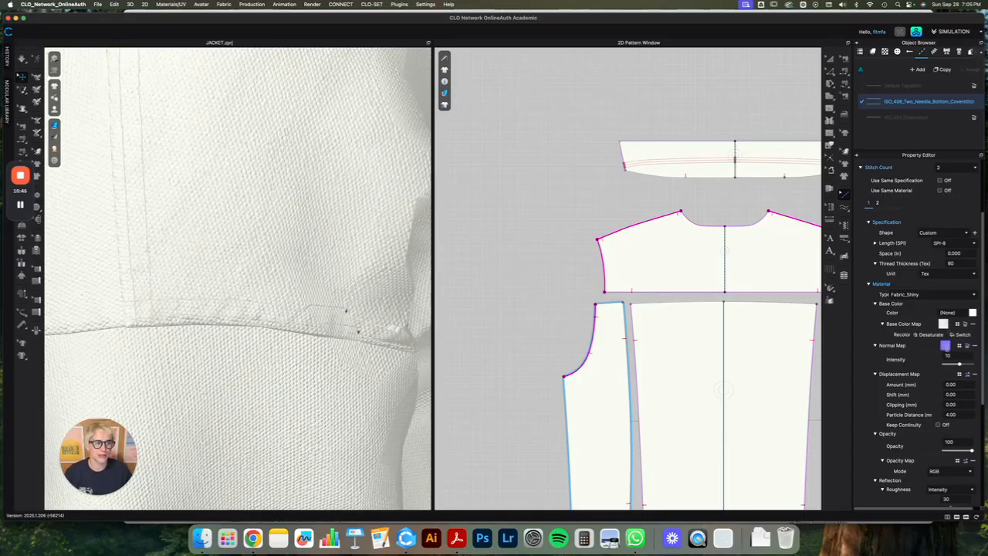
scroll(942, 350, "down", 2)
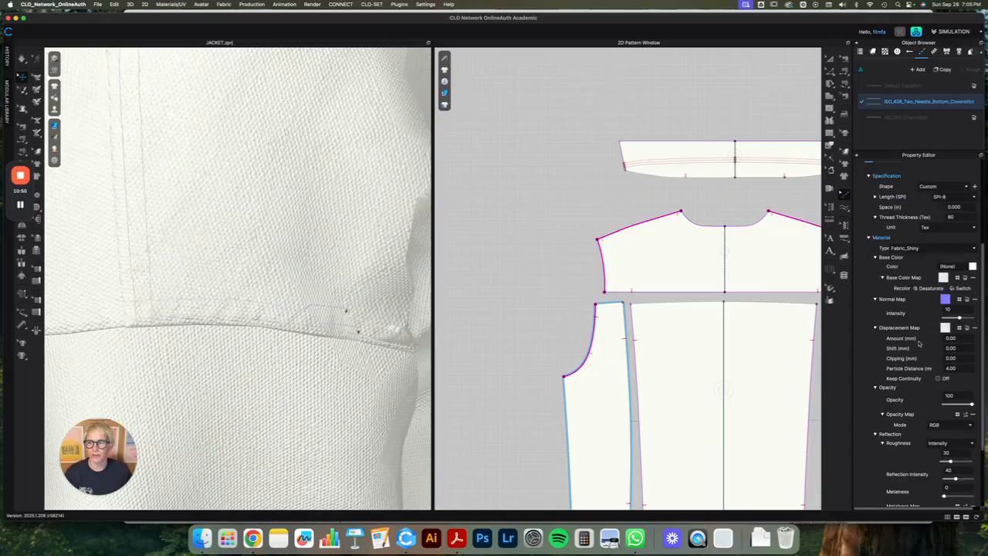
scroll(942, 370, "down", 4)
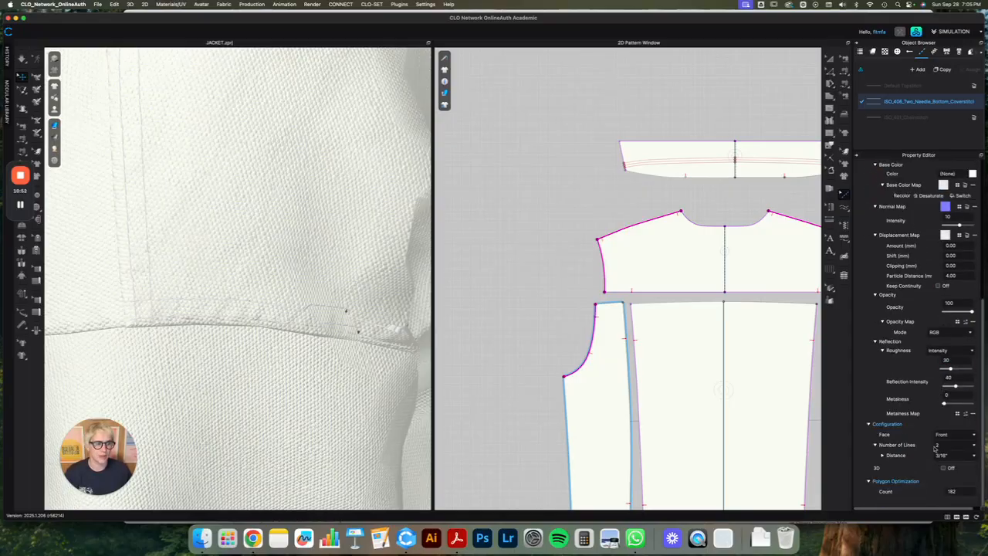
left_click(944, 469)
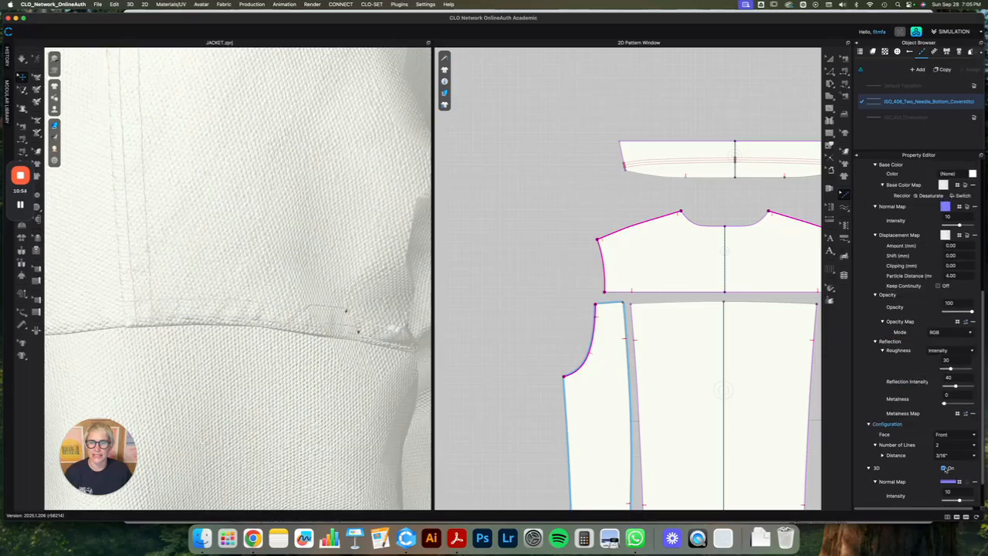
scroll(939, 474, "down", 2)
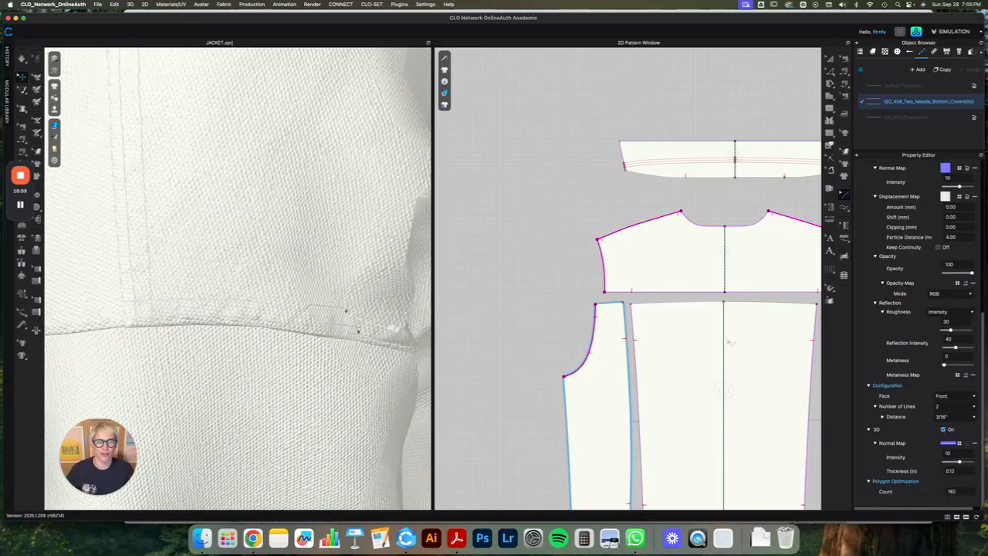
- Set the ISO_406 topstitch's base color to the saved off-white Pantone swatch and apply it
scroll(938, 259, "up", 5)
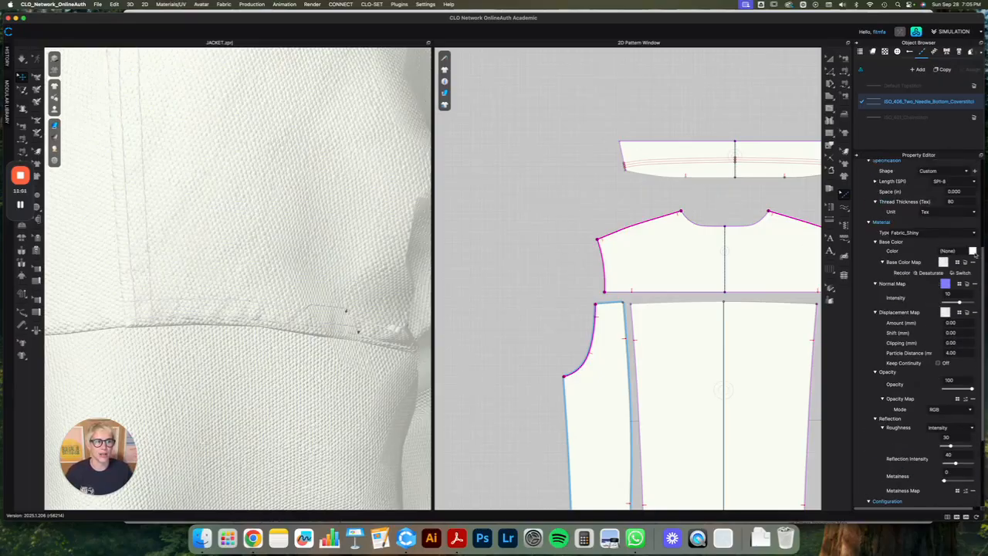
left_click(972, 252)
left_click(354, 293)
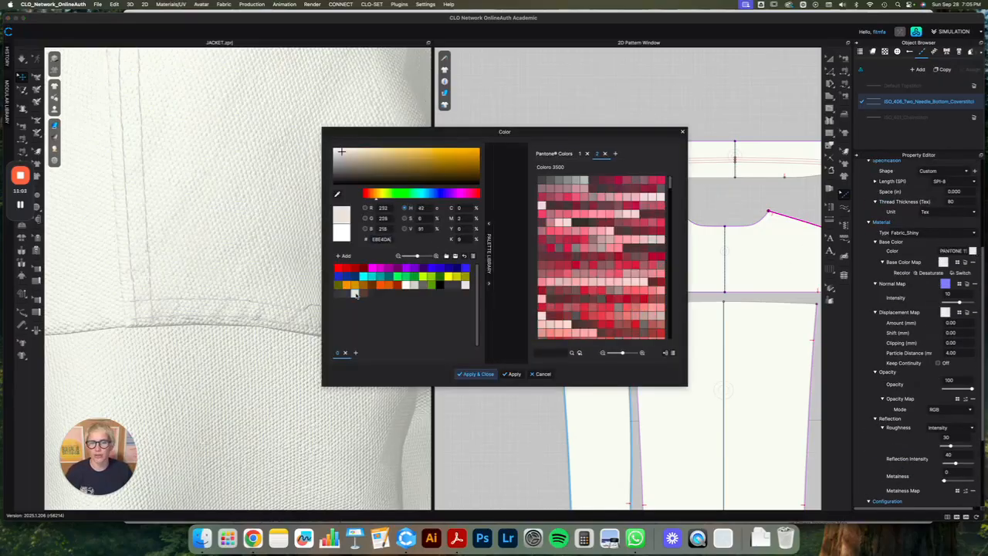
left_click(478, 374)
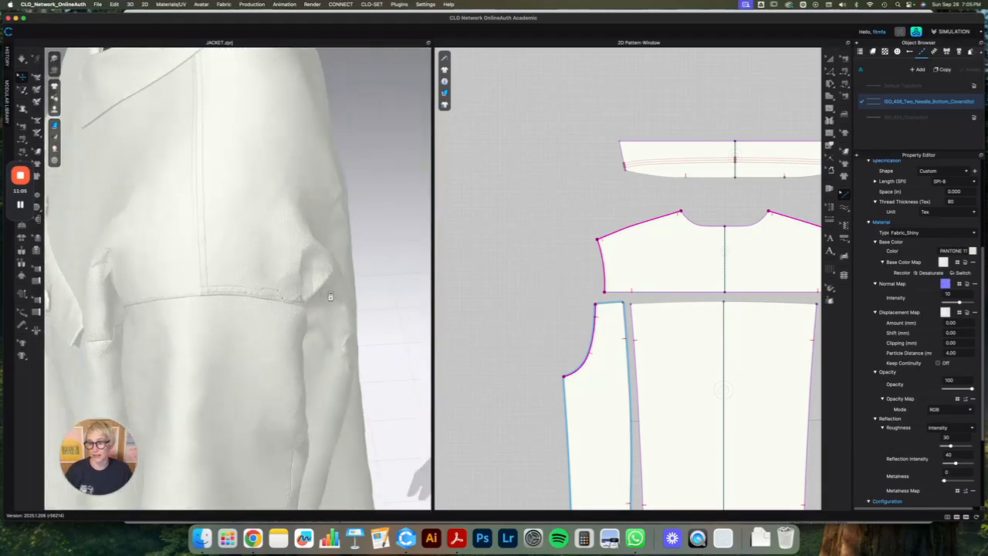
- Inspect the ISO_406 stitching close up around the back armhole, shoulder and sleeve seam
right_click_drag(333, 289, 290, 257)
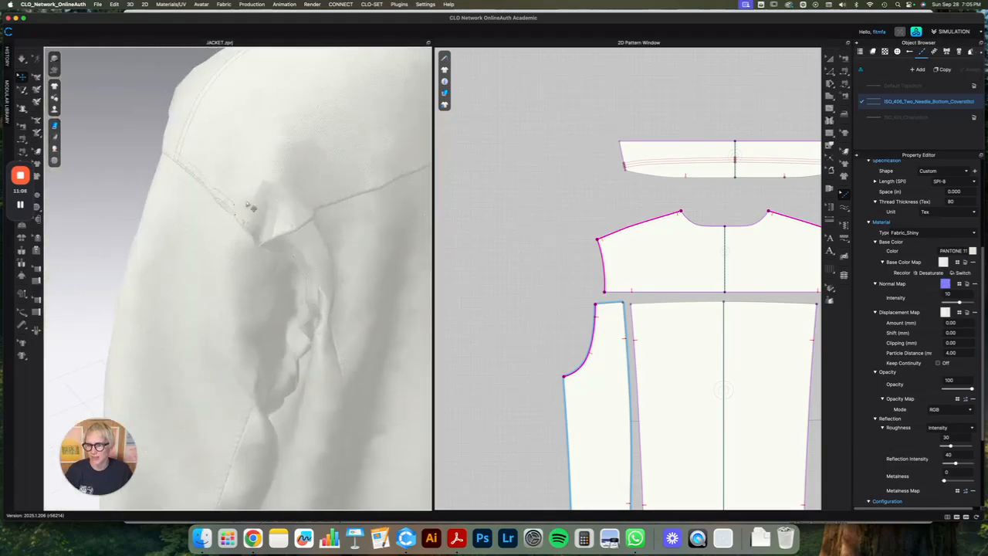
left_click(220, 192)
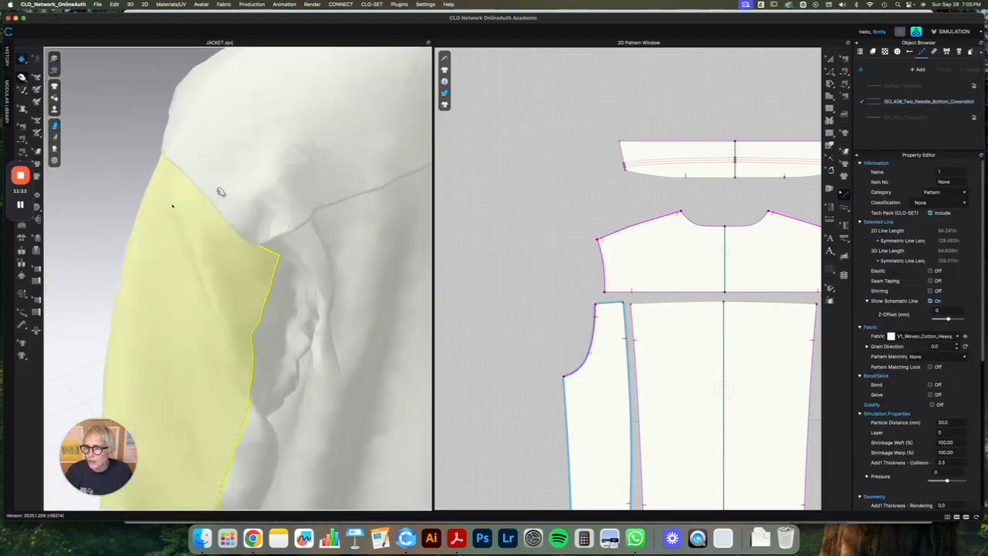
scroll(236, 203, "up", 5)
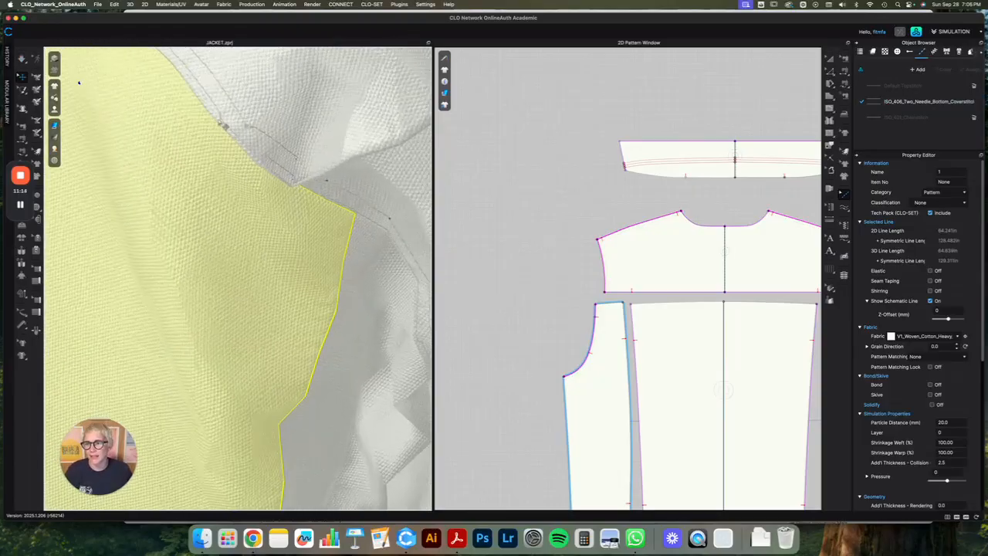
middle_click_drag(225, 124, 327, 380)
scroll(180, 332, "down", 8)
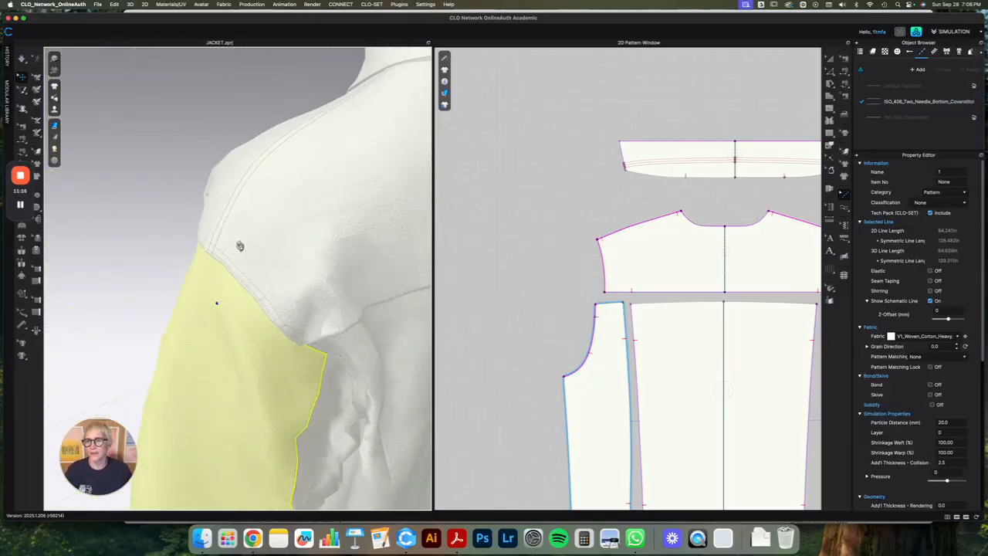
scroll(557, 297, "down", 7)
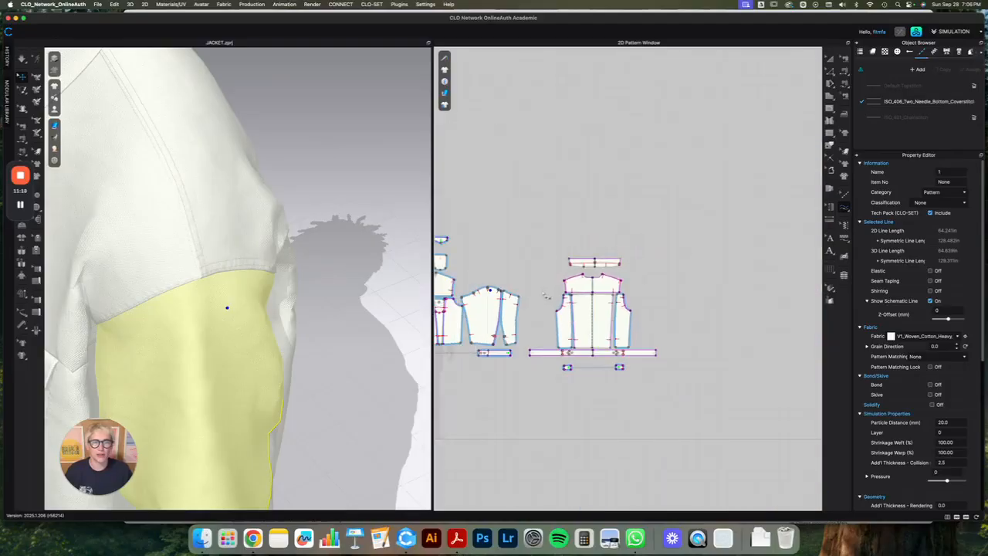
- Add the ISO_406 topstitch along the armhole edges of the front yoke and the side front panel
middle_click_drag(555, 297, 698, 287)
scroll(556, 297, "up", 5)
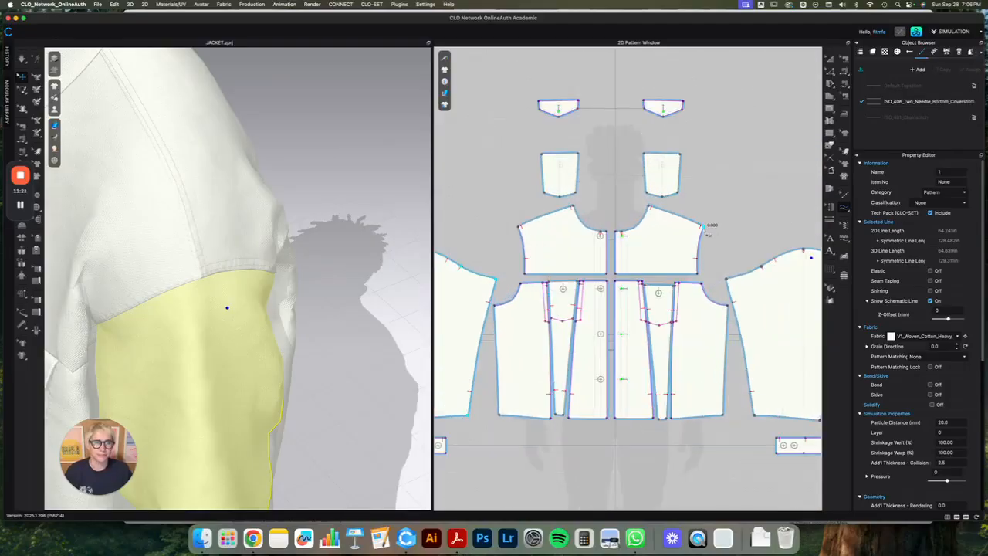
left_click(704, 227)
left_click(727, 305)
right_click_drag(273, 318, 378, 194)
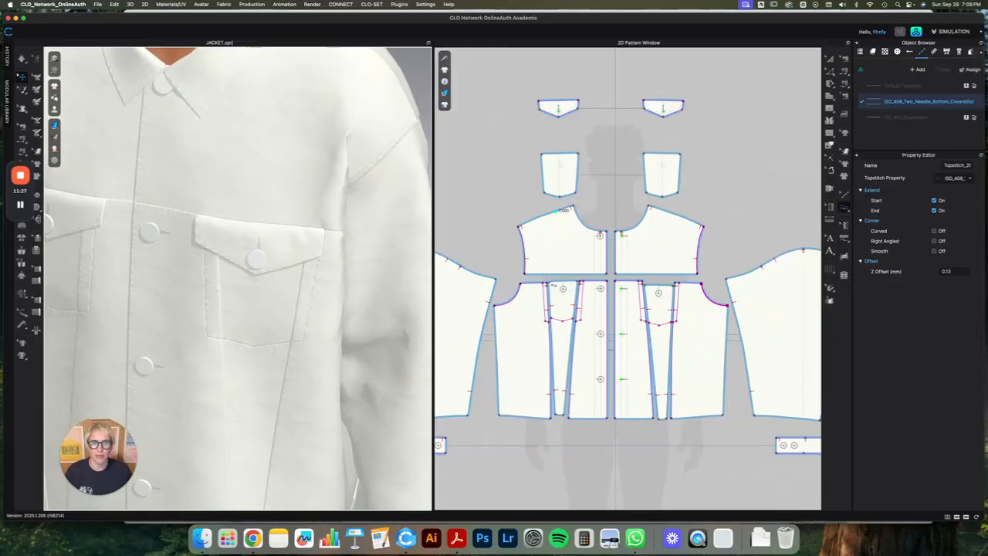
- Add the ISO_406 topstitch along the top edges of the lower front panels and around the pocket flap
left_click(523, 283)
left_click(580, 283)
left_click(609, 284)
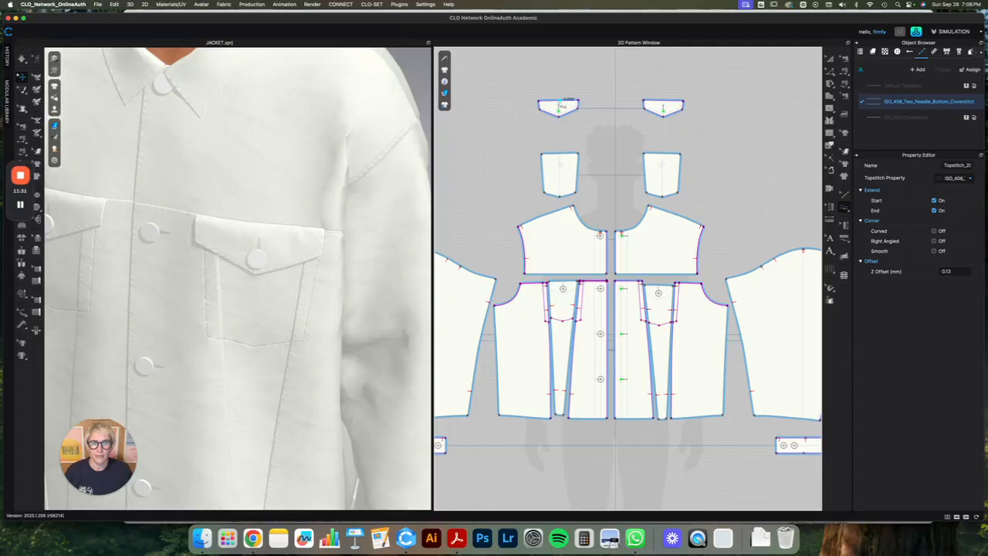
left_click(544, 103)
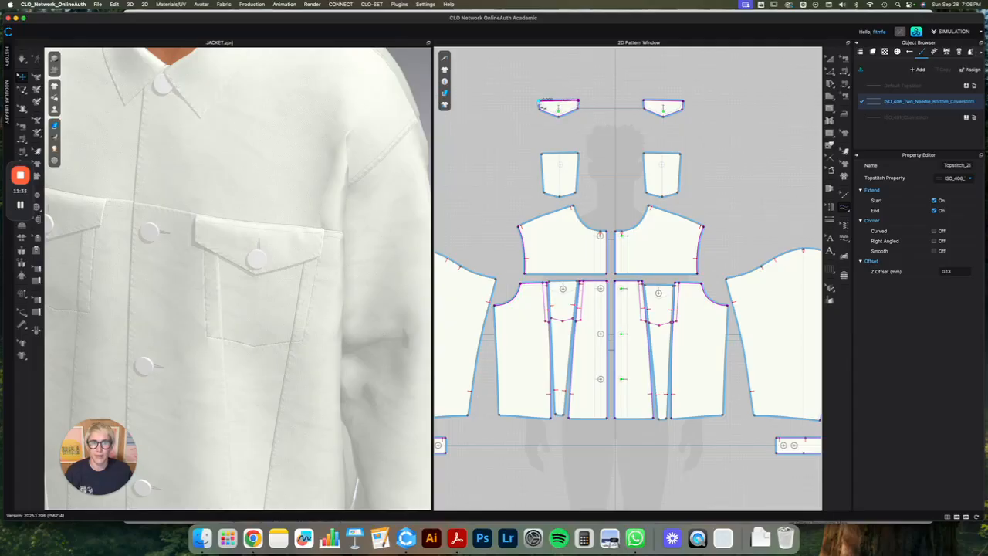
left_click(572, 114)
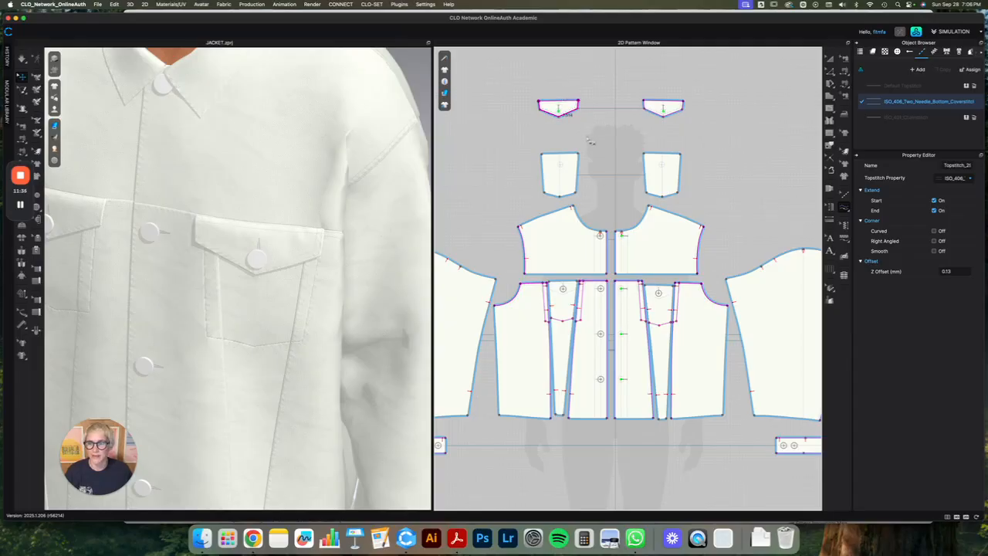
- Add the ISO_406 topstitch down the center-front edges of the front yoke and the lower front panel
scroll(297, 291, "up", 5)
right_click_drag(302, 333, 322, 260)
left_click(616, 232)
left_click(616, 273)
left_click(616, 281)
left_click(616, 418)
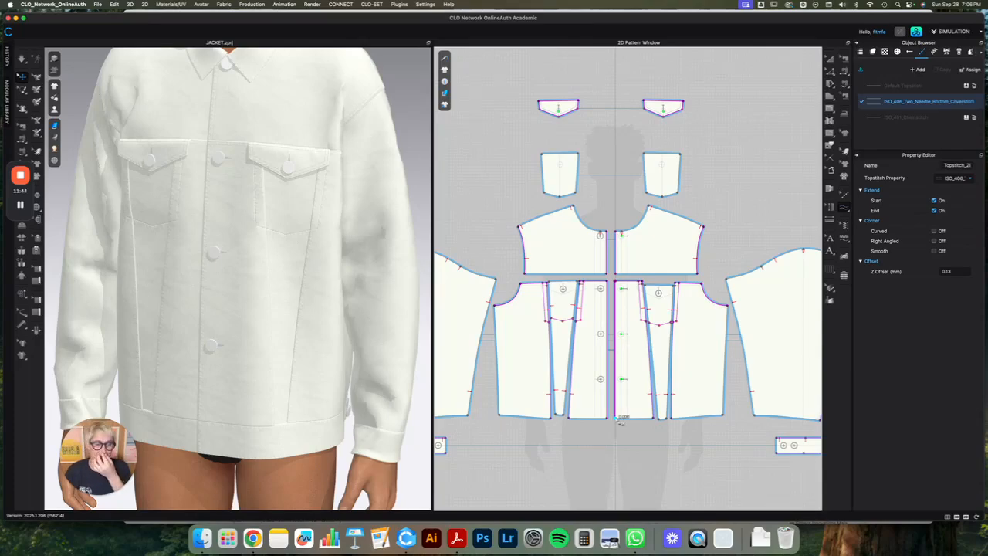
- Add the ISO_406 topstitch to the collar's outer edges, the back yoke's lower edge and the center back panel's side seams
key("2")
middle_click_drag(723, 165, 264, 192)
left_click(576, 213)
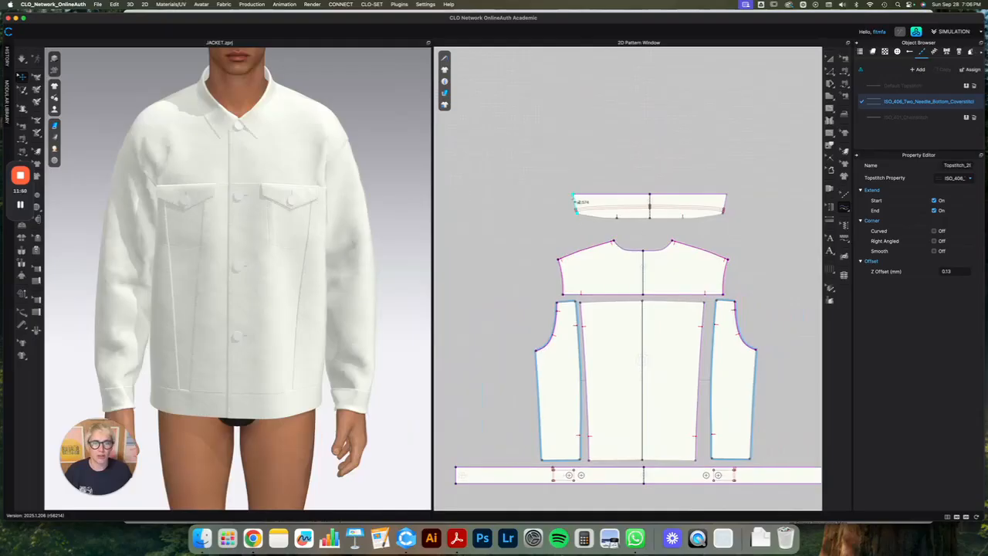
left_click(644, 217)
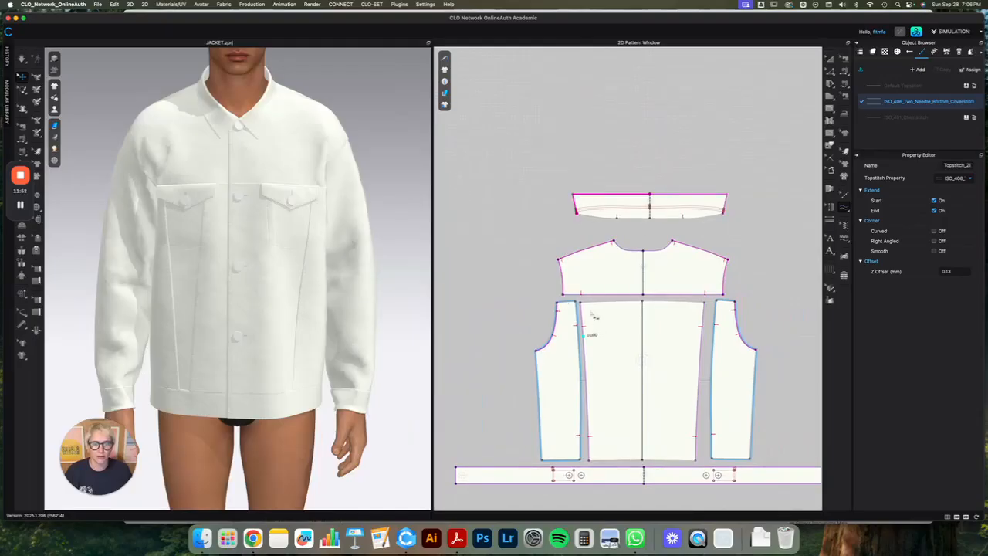
left_click(574, 330)
right_click_drag(393, 214, 367, 235)
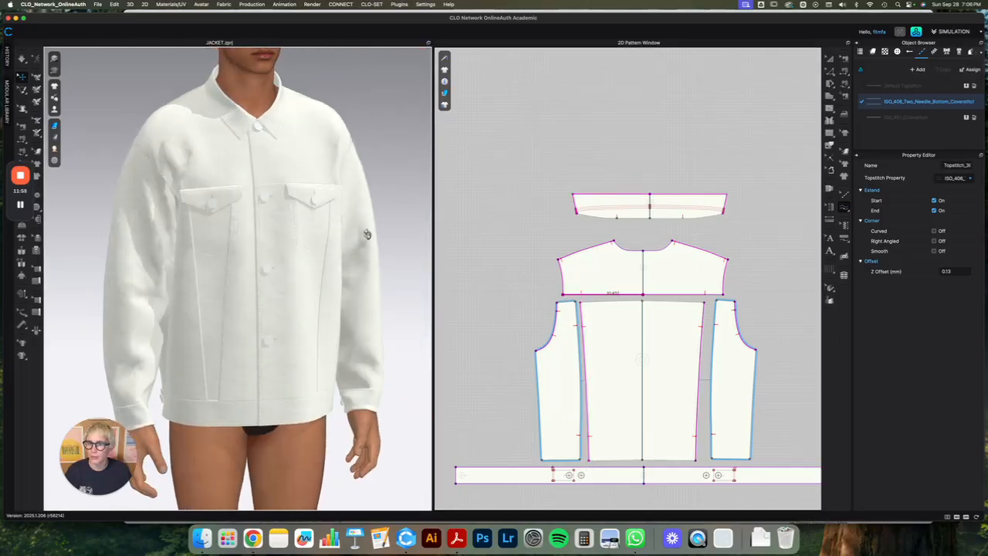
- Add the ISO_406 topstitch along the larger sleeve panel's back seam and the edges of the cuff
middle_click_drag(490, 290, 815, 137)
left_click(697, 138)
left_click(722, 298)
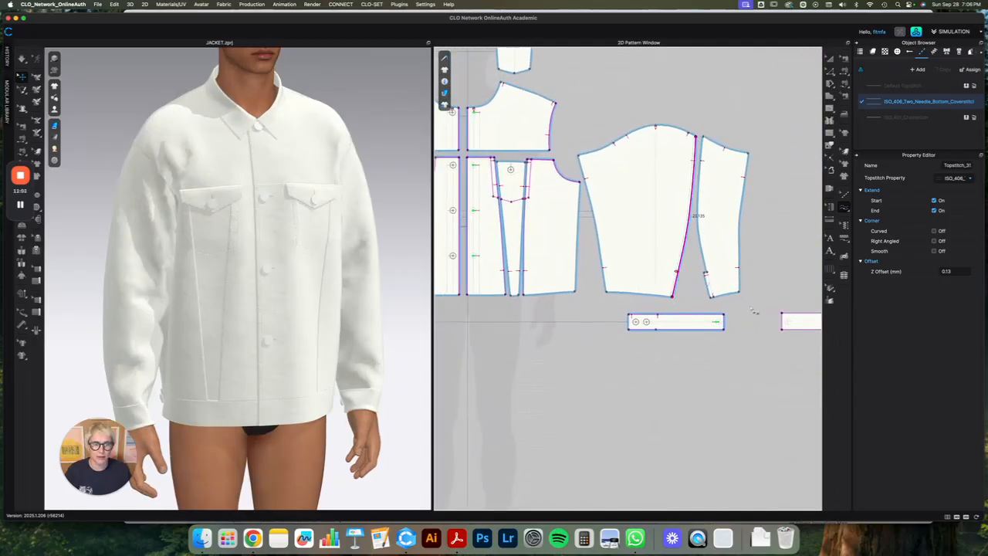
middle_click_drag(755, 312, 680, 315)
right_click_drag(417, 249, 368, 256)
left_click(583, 315)
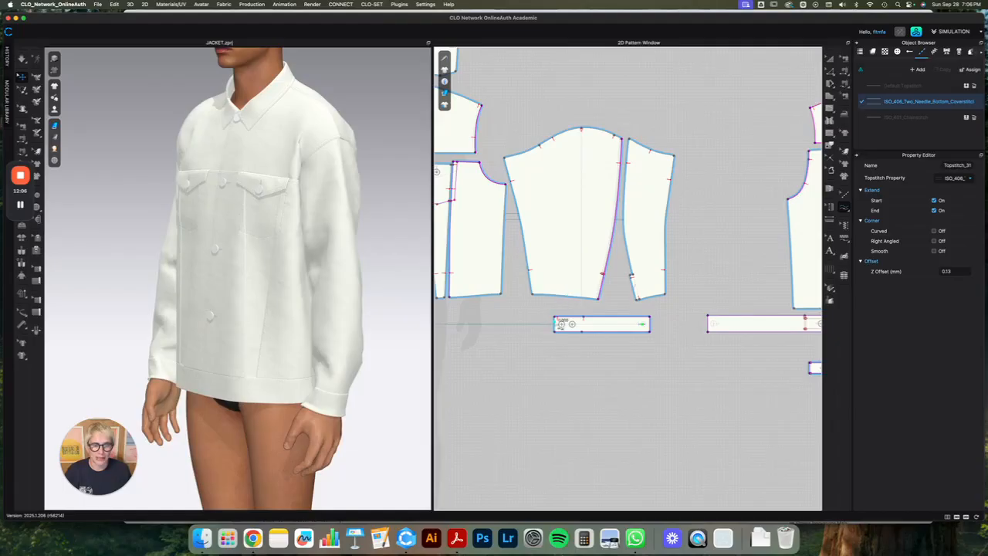
left_click(651, 332)
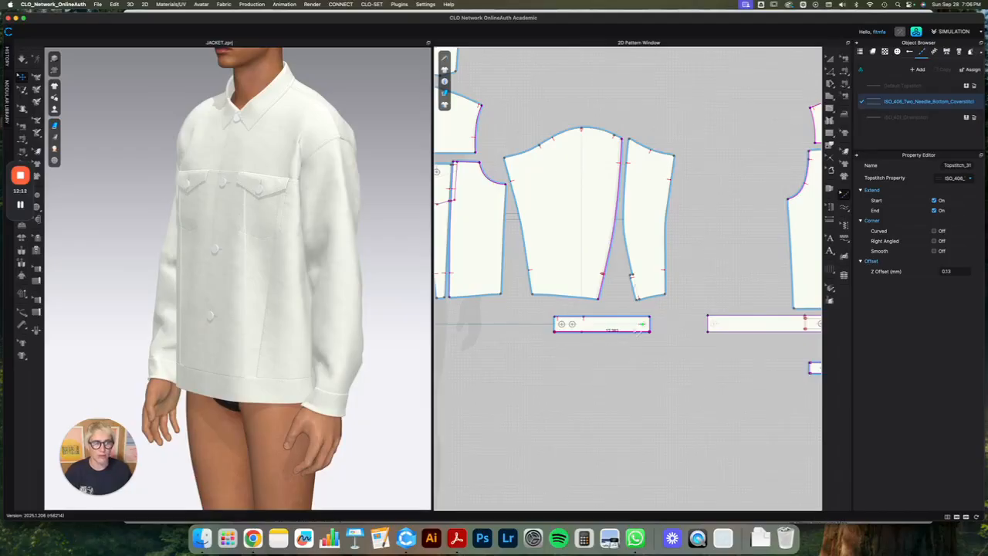
- Switch the cuff's topstitch to ISO_401_Chainstitch and check the cuff up close on the garment
left_click(951, 199)
scroll(355, 429, "up", 5)
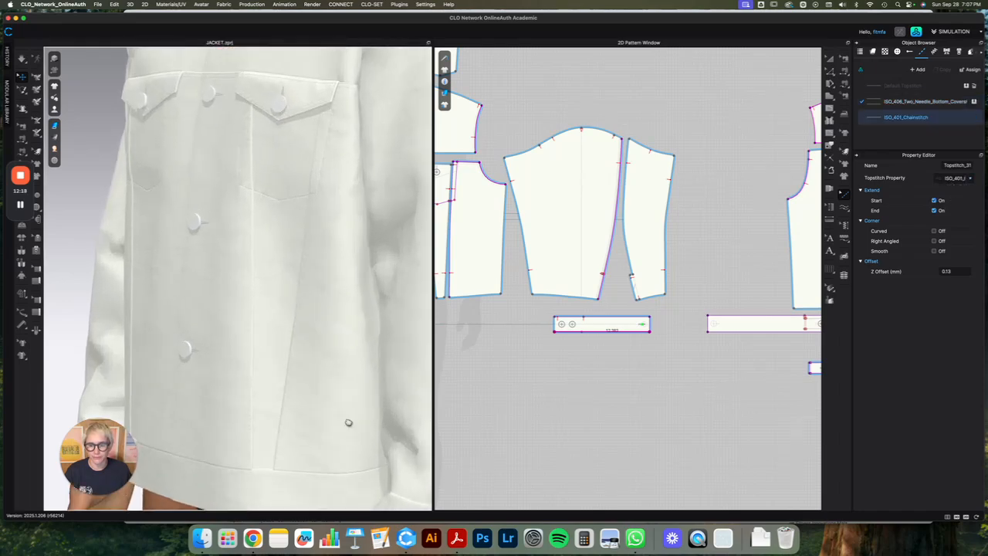
middle_click_drag(350, 432, 268, 245)
scroll(309, 332, "up", 3)
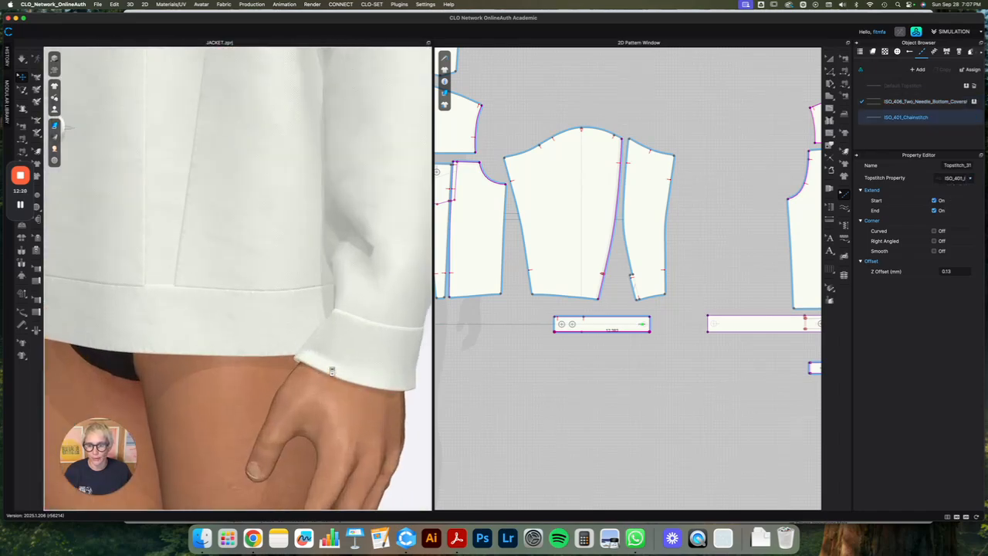
- Give the ISO_401_Chainstitch the saved off-white Pantone base color and the Fabric_Shiny material type
left_click(918, 118)
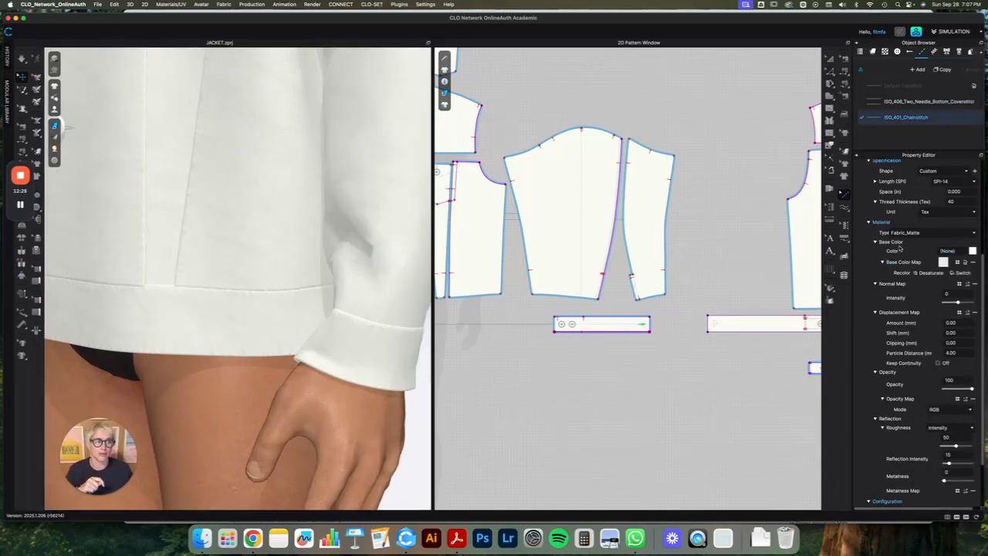
left_click(973, 251)
left_click(354, 293)
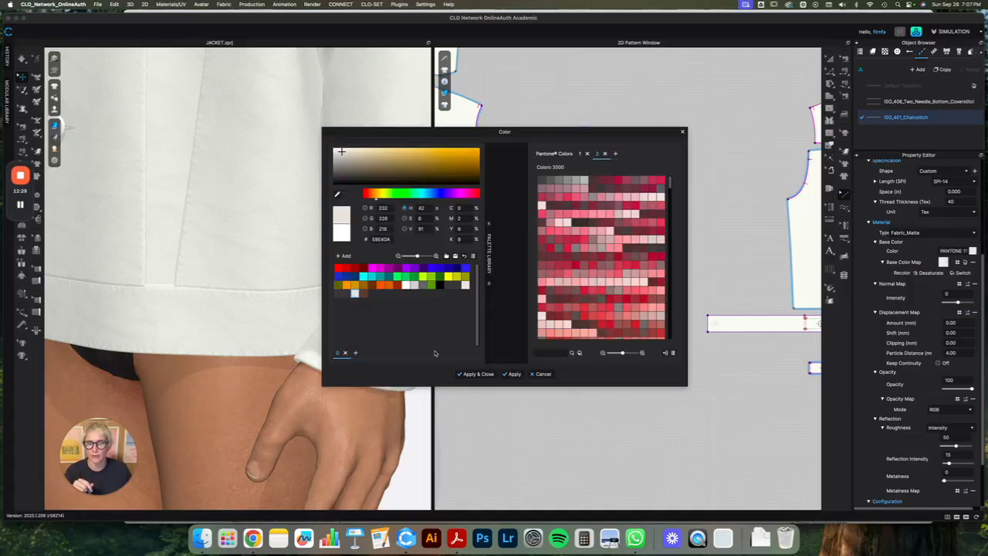
left_click(475, 374)
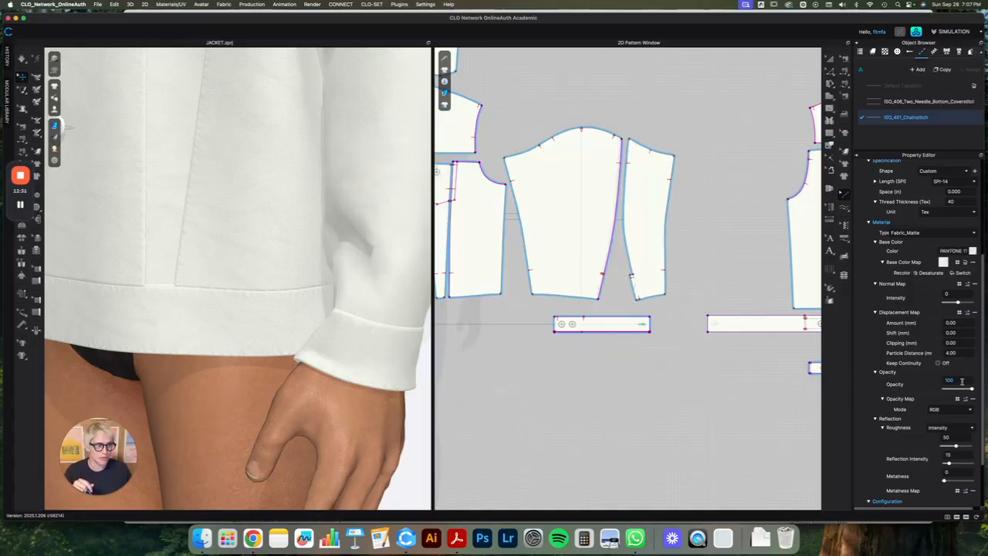
left_click(909, 234)
left_click(912, 250)
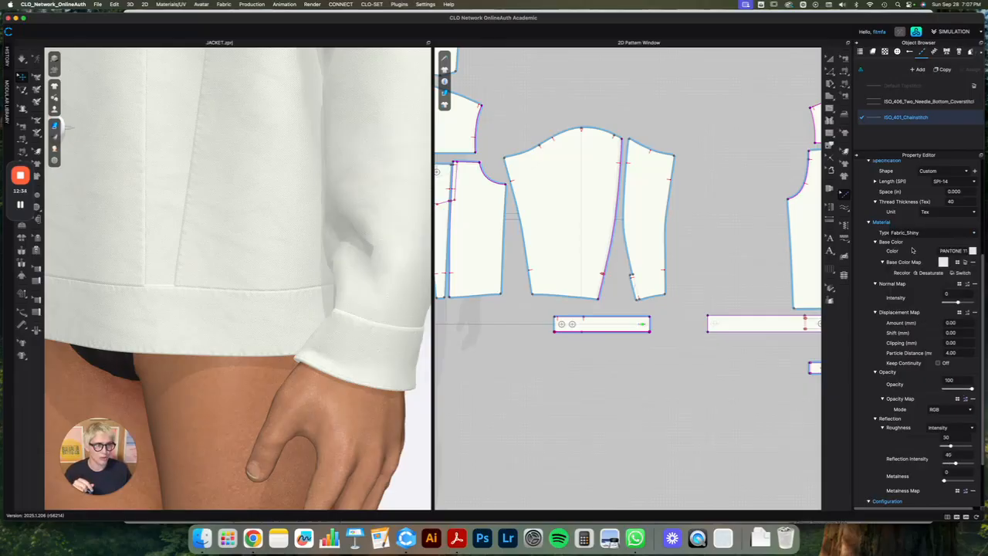
- Set the ISO_401_Chainstitch's thread thickness to 80 Tex and its stitch length to SPI-8
double_click(952, 201)
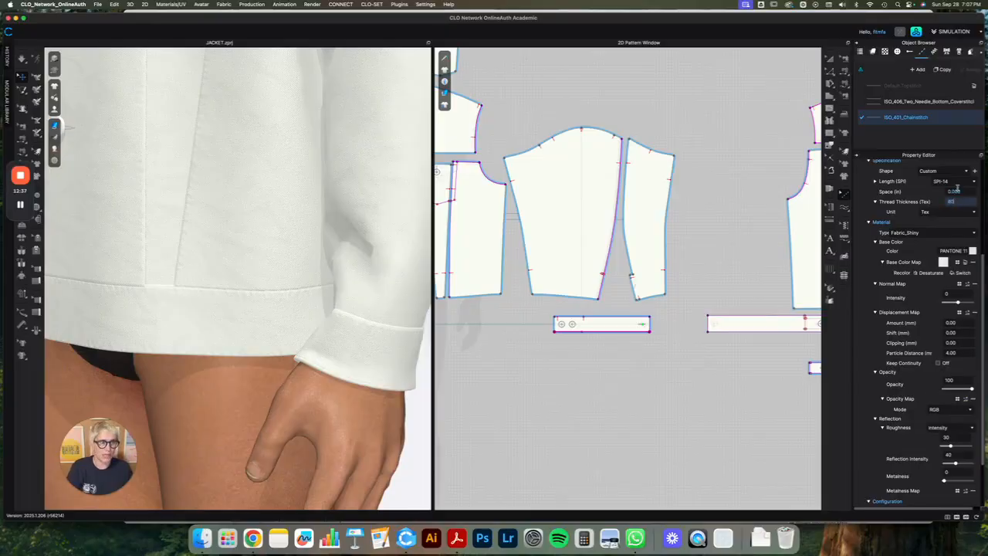
left_click(959, 181)
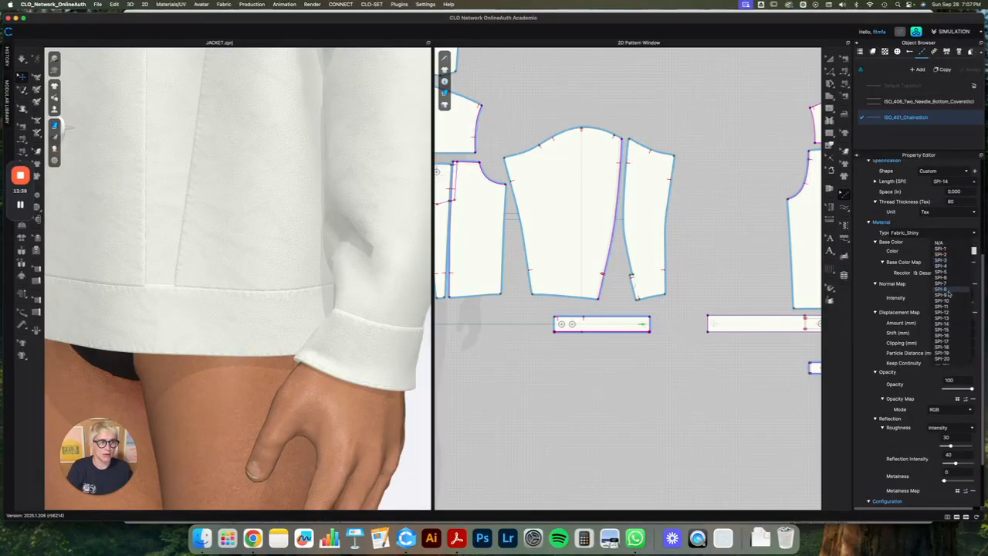
left_click(922, 348)
scroll(925, 386, "down", 3)
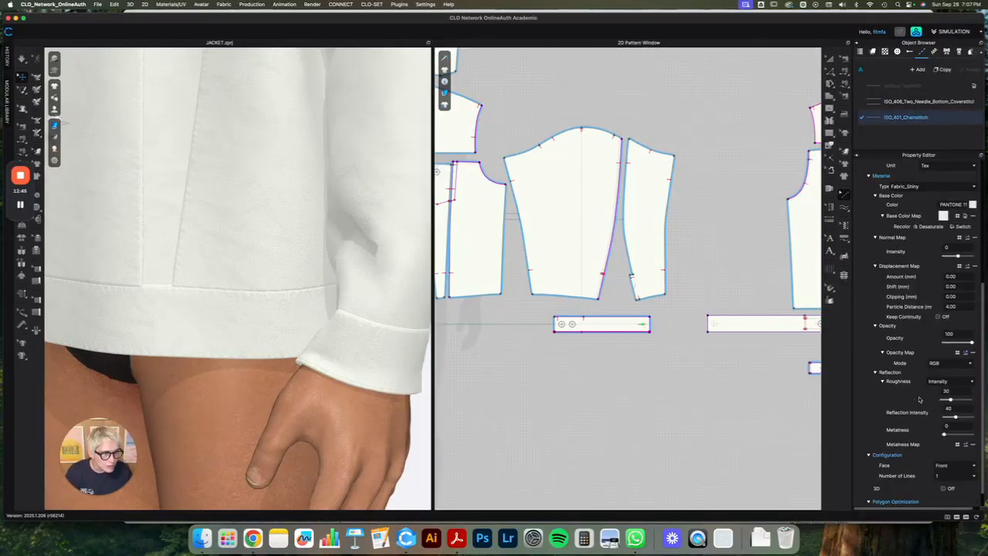
scroll(969, 324, "up", 3)
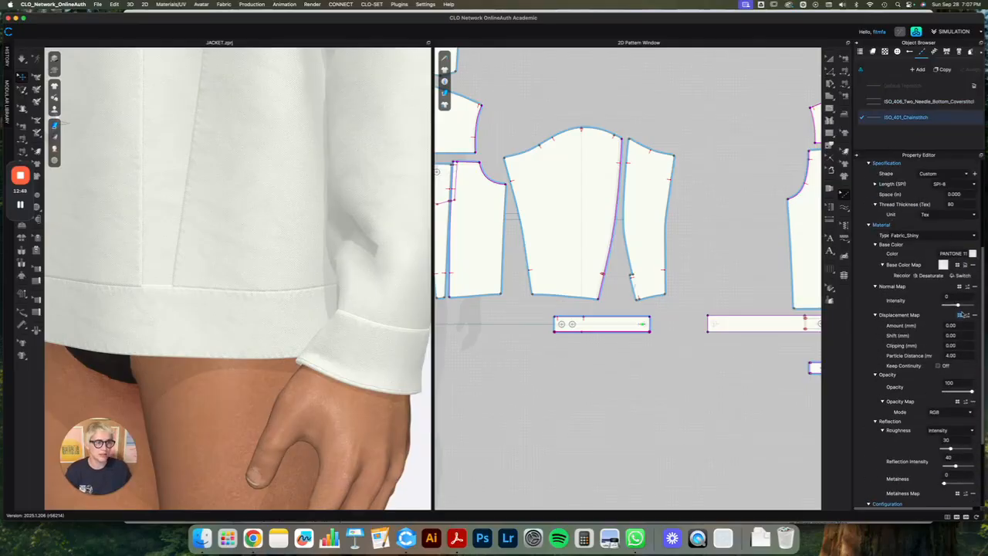
- Generate a normal map for the ISO_401_Chainstitch and add the chainstitch along the cuff's edge as a segment topstitch
left_click(967, 286)
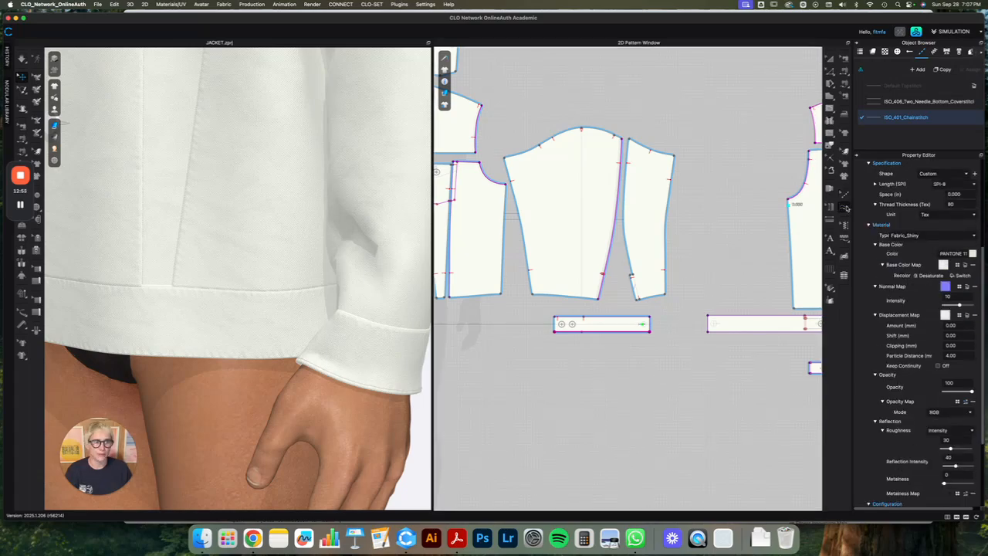
left_click(845, 207)
left_click(880, 206)
left_click(585, 322)
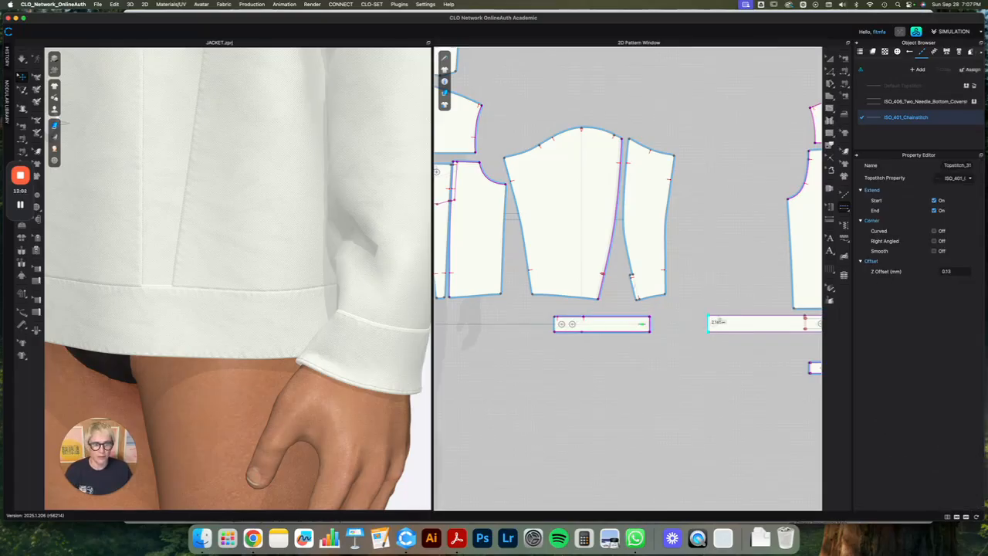
- Add free topstitches along the seam edges of the front panels on both sides of the narrow tapered panel
scroll(238, 356, "up", 2)
scroll(267, 316, "up", 3)
scroll(273, 322, "down", 3)
scroll(779, 412, "down", 3)
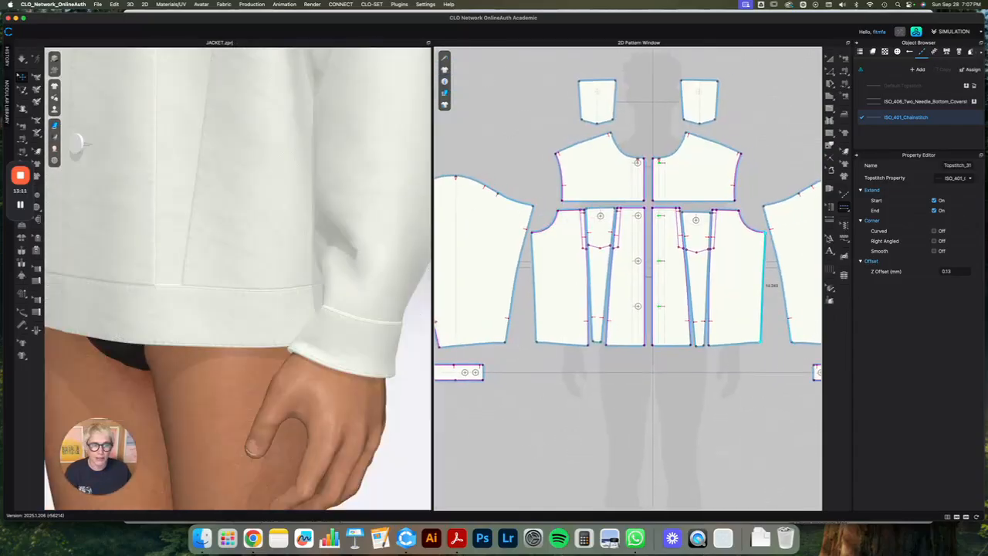
scroll(263, 317, "down", 5)
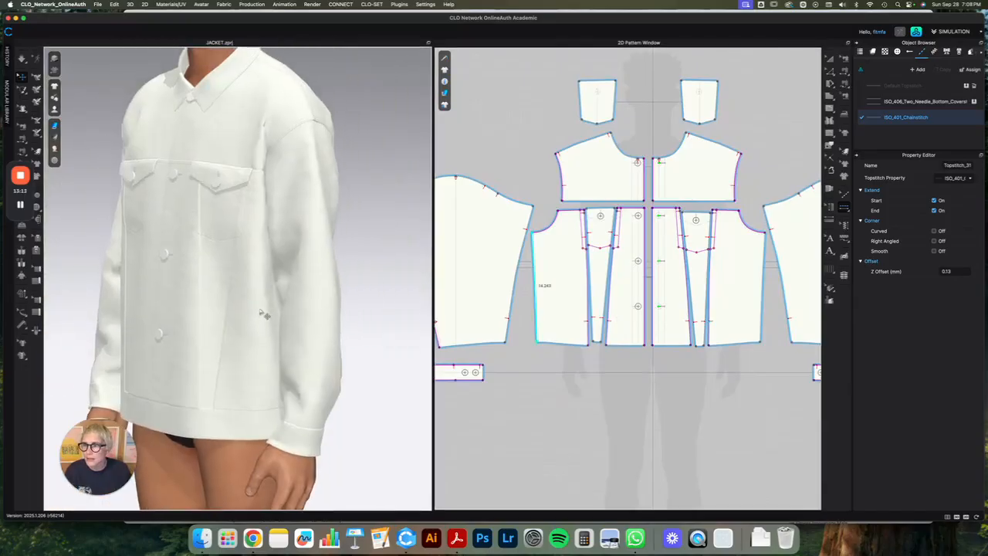
scroll(263, 317, "up", 5)
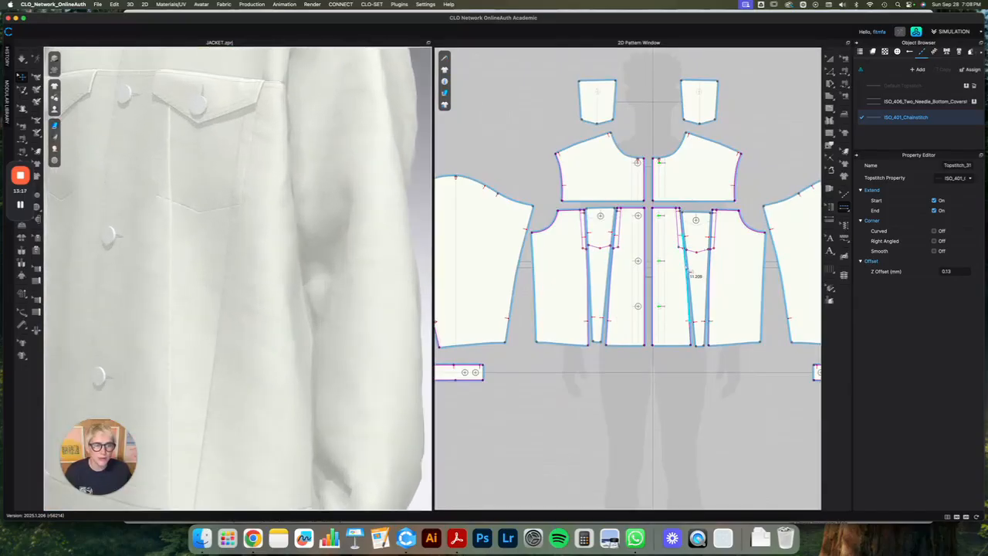
left_click(843, 207)
left_click(867, 213)
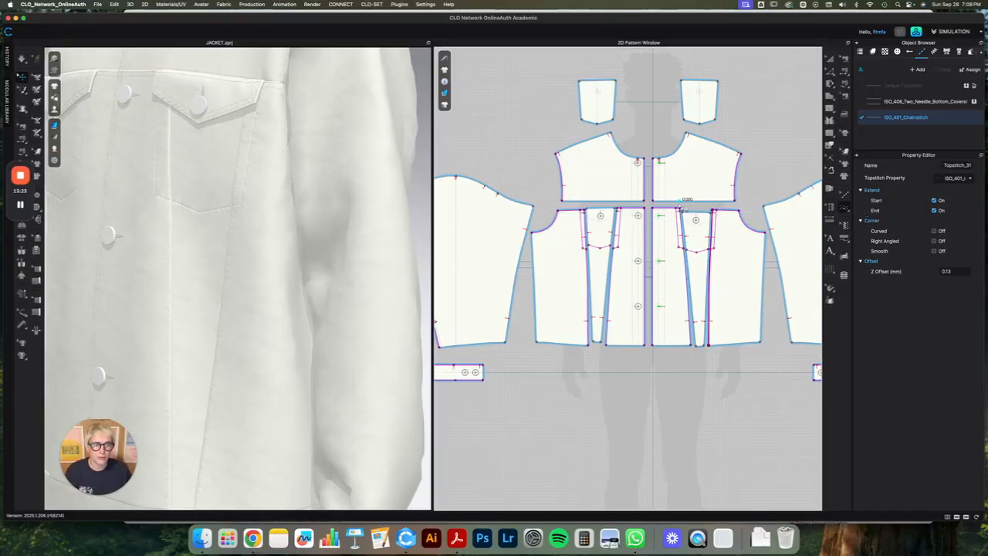
left_click(683, 209)
left_click(718, 323)
- Select the two front panel seam topstitches together and switch their topstitch property to ISO_406_Two_Needle_Bottom_Coverstitch
left_click(844, 192)
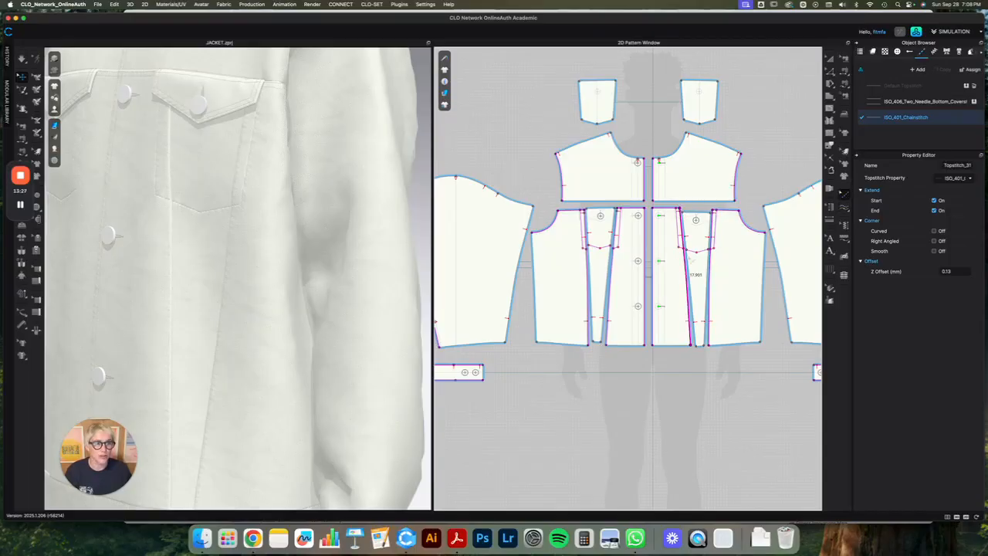
left_click(710, 268)
left_click(686, 275, "shift")
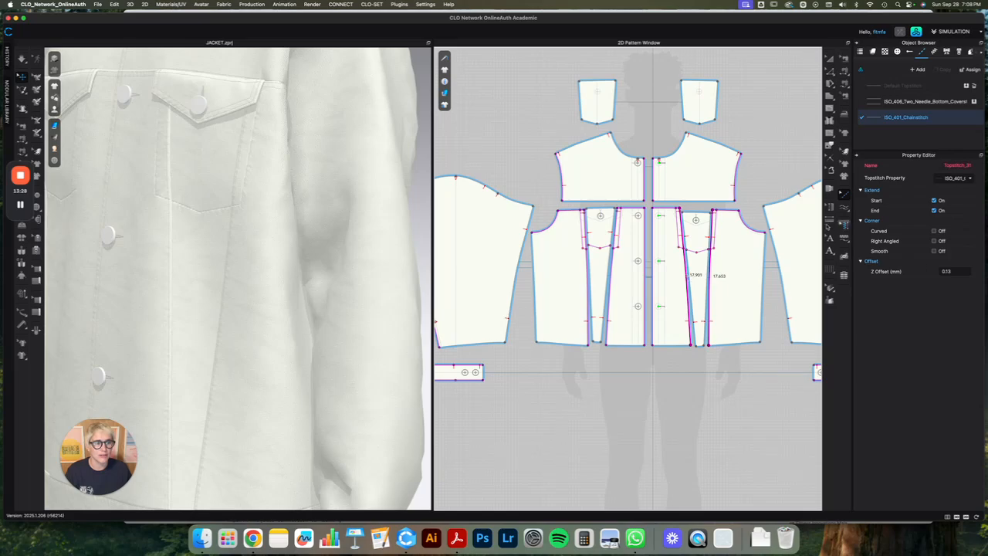
left_click(960, 178)
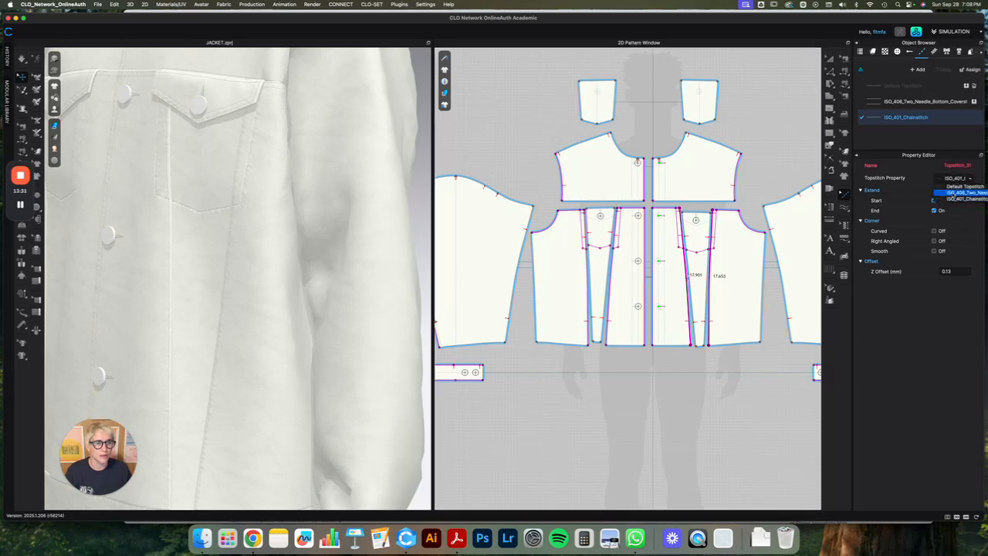
left_click(210, 222)
- Add ISO_401_Chainstitch segment topstitches around the edges of the small waistband tab
scroll(231, 243, "down", 5)
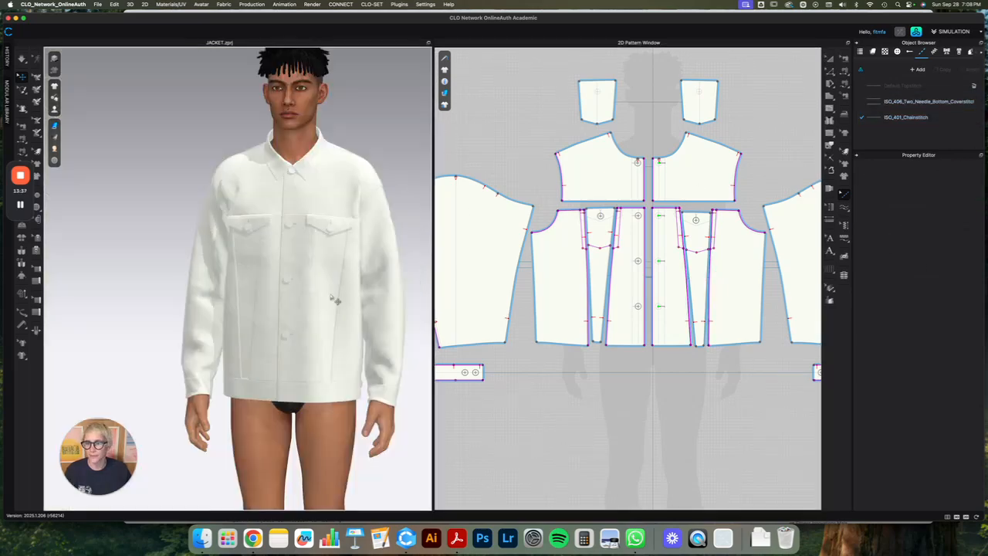
right_click_drag(344, 294, 230, 321)
scroll(229, 321, "up", 6)
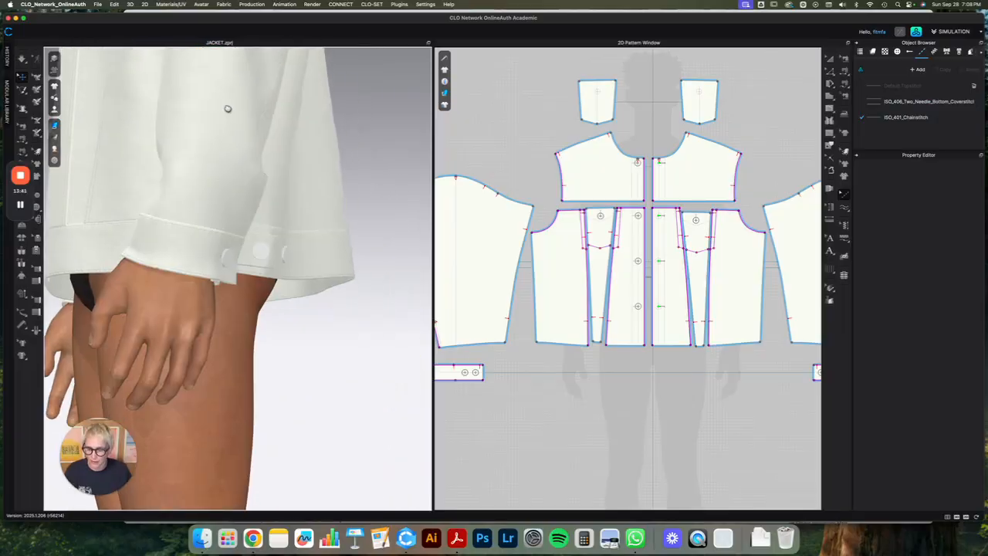
mouse_move(214, 174)
right_mouse_down()
mouse_move(205, 176)
mouse_move(223, 174)
right_mouse_up()
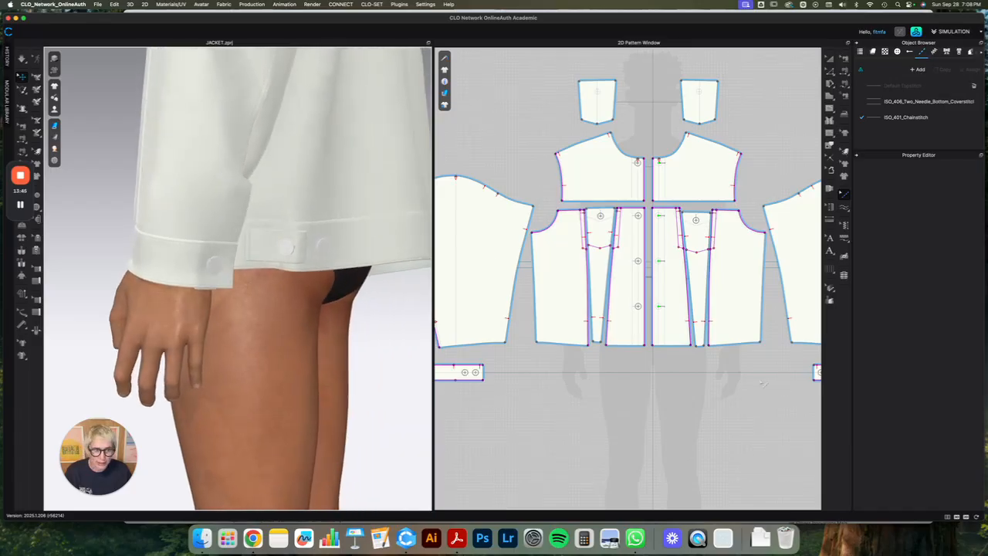
middle_click_drag(769, 377, 390, 375)
middle_click_drag(591, 413, 491, 402)
scroll(625, 423, "up", 5)
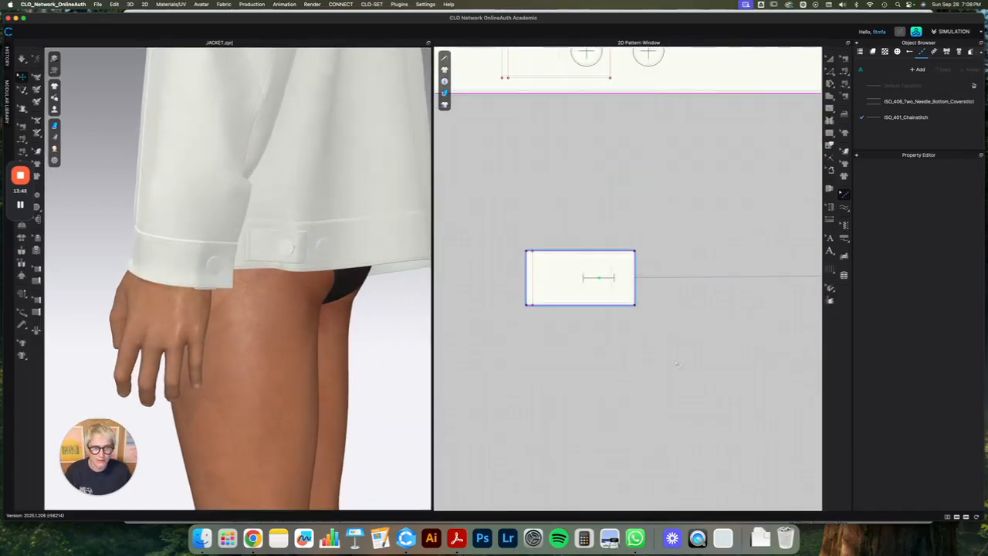
left_click(844, 208)
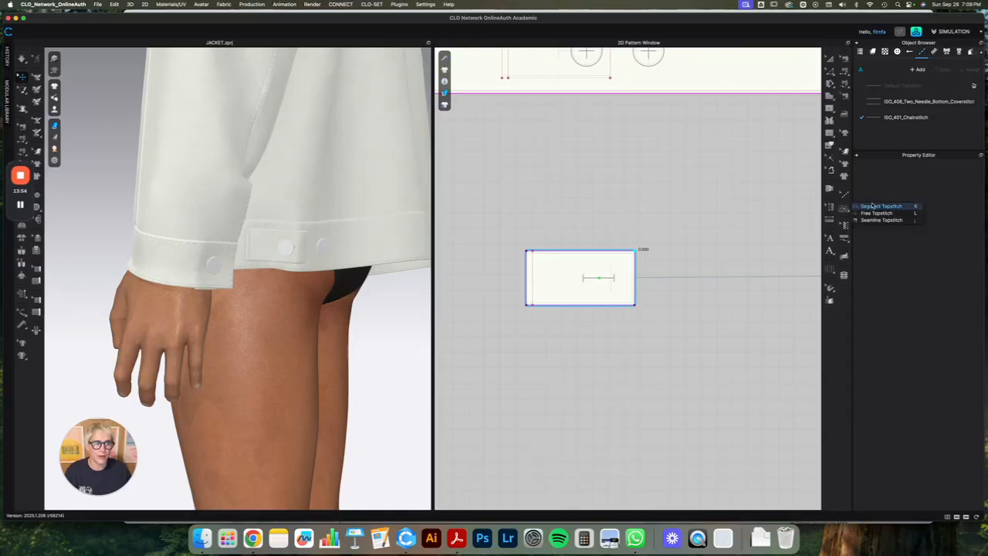
left_click(616, 289)
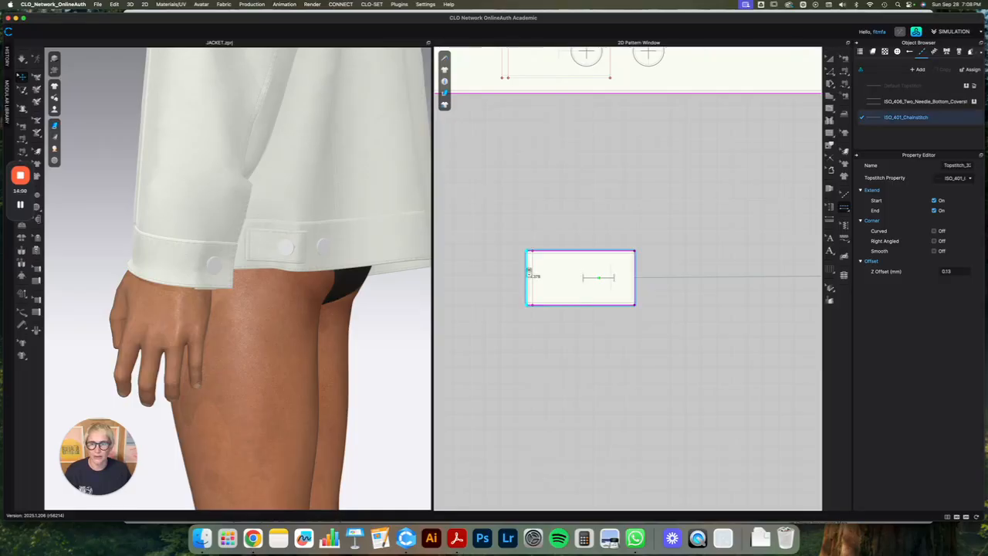
- Switch the topstitch on the tab's short inner end to ISO_406_Two_Needle_Bottom_Coverstitch and check the jacket in three-quarter view
scroll(528, 272, "down", 5)
scroll(528, 272, "up", 4)
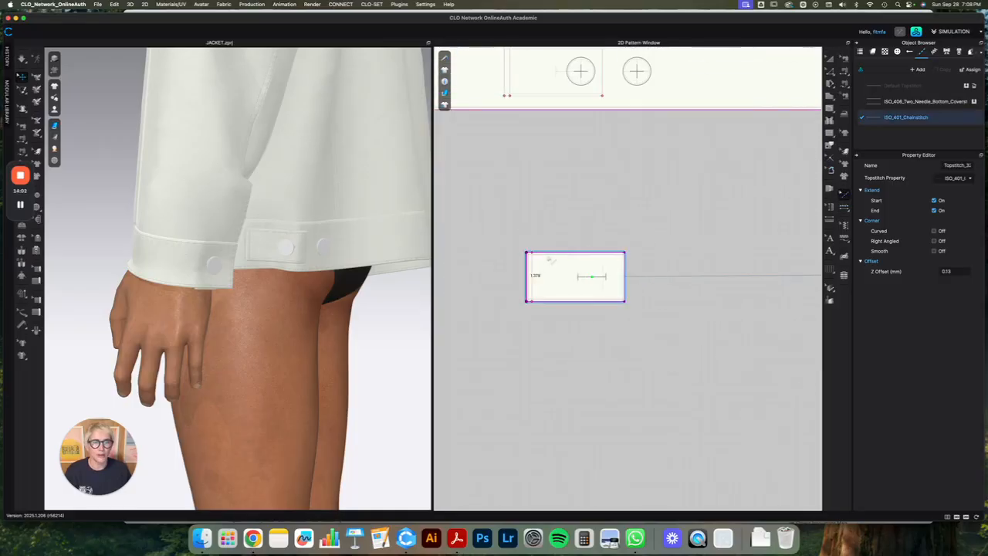
left_click(955, 178)
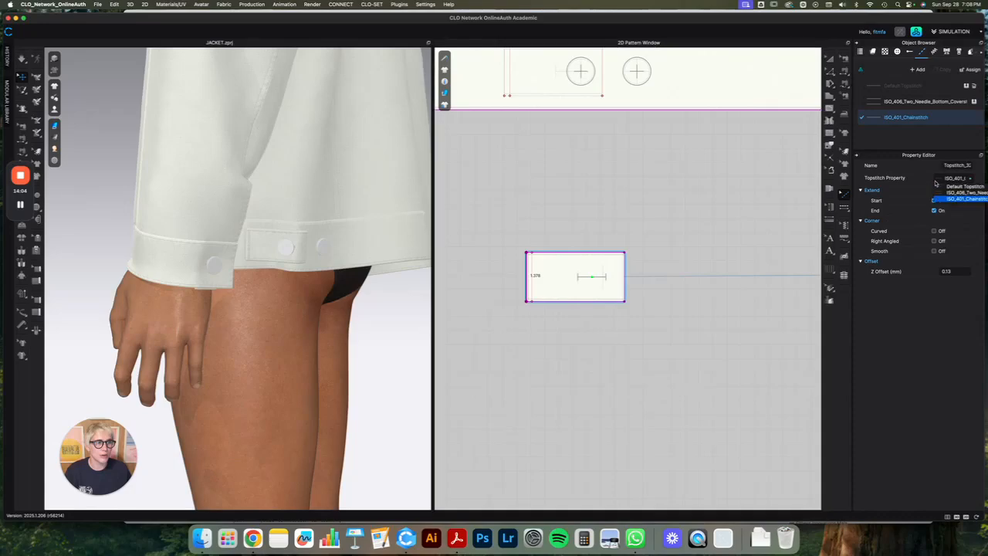
left_click(632, 234)
key("3")
middle_click_drag(276, 208, 309, 286)
scroll(313, 350, "up", 3)
right_click_drag(309, 286, 318, 288)
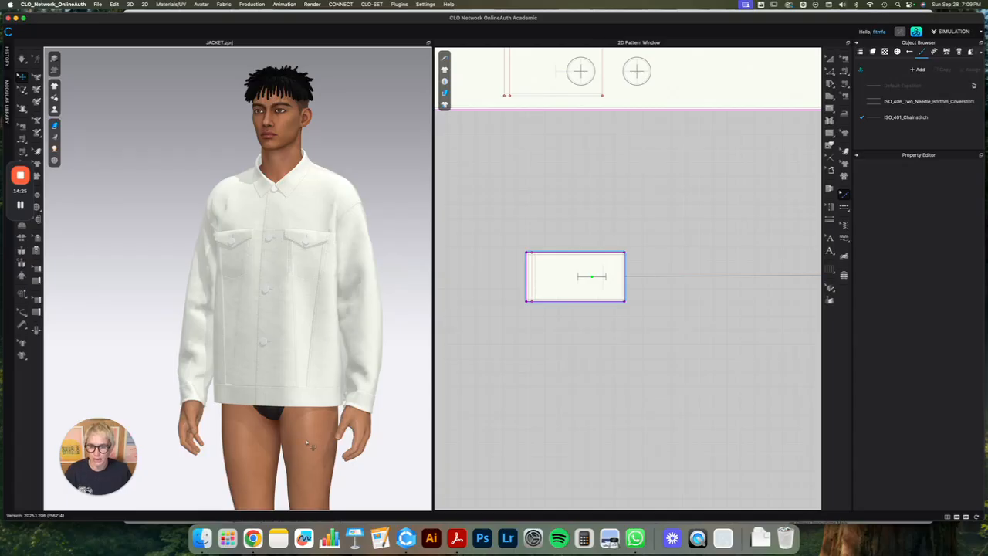
- Rotate the fabric grain line of both sleeve cuffs a quarter turn so it runs along their length
scroll(791, 231, "down", 8)
middle_click_drag(769, 270, 637, 310)
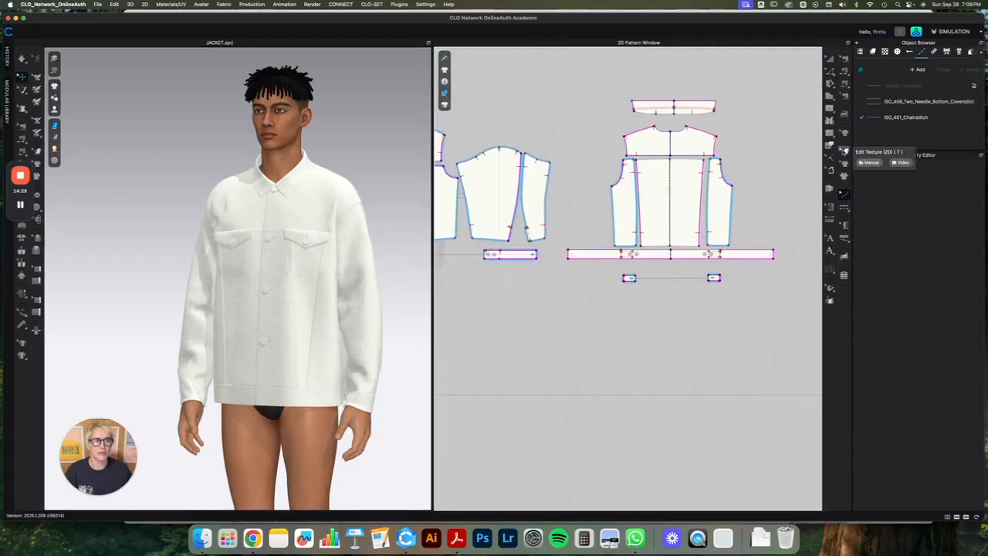
left_click(845, 151)
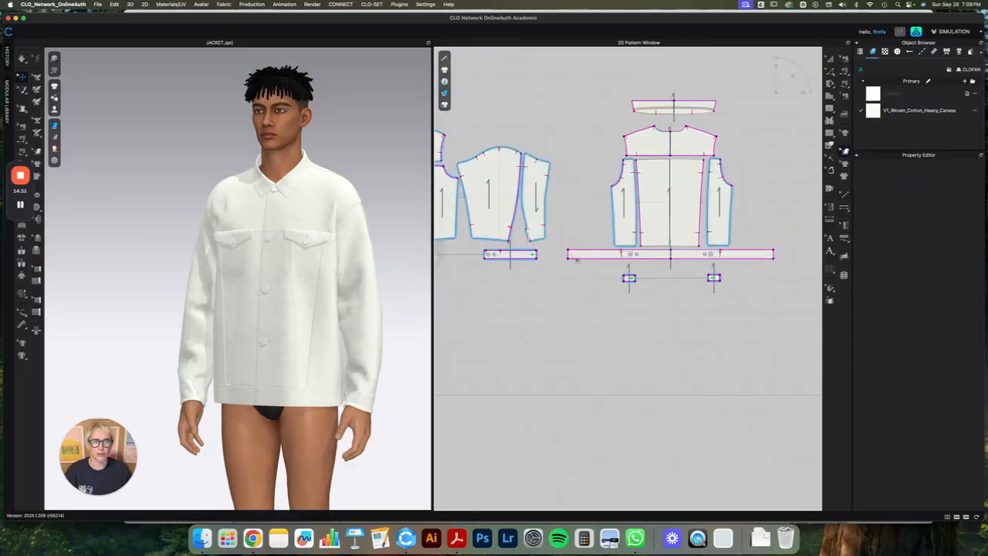
left_click(508, 224)
left_click_drag(508, 224, 542, 255)
middle_click_drag(511, 290, 691, 303)
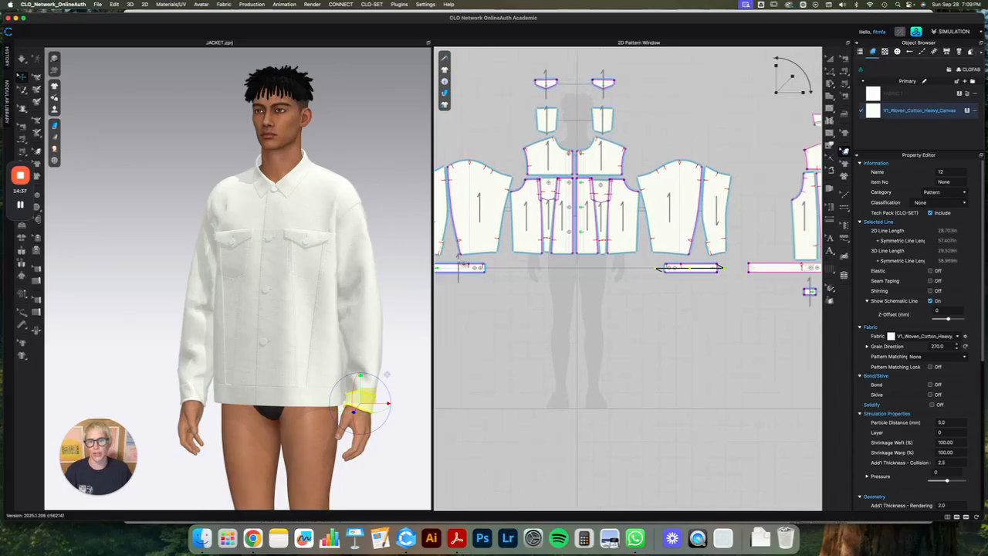
left_click(460, 261)
left_click(460, 272)
left_click_drag(461, 301, 492, 269)
- Rotate the fabric grain lines of the waistband and the first waistband tab to run lengthwise
middle_click_drag(672, 307, 354, 307)
left_click(606, 268)
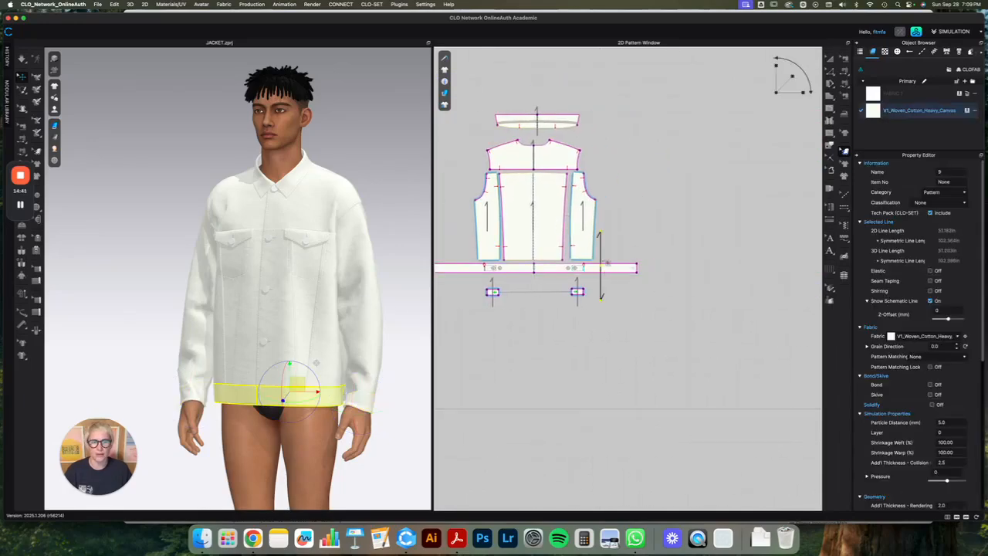
left_click(610, 288)
left_click_drag(611, 289, 611, 287)
- Rotate the remaining waistband tab's grain line lengthwise, undoing the accidental grain line shift on the back side panel
left_click(492, 284)
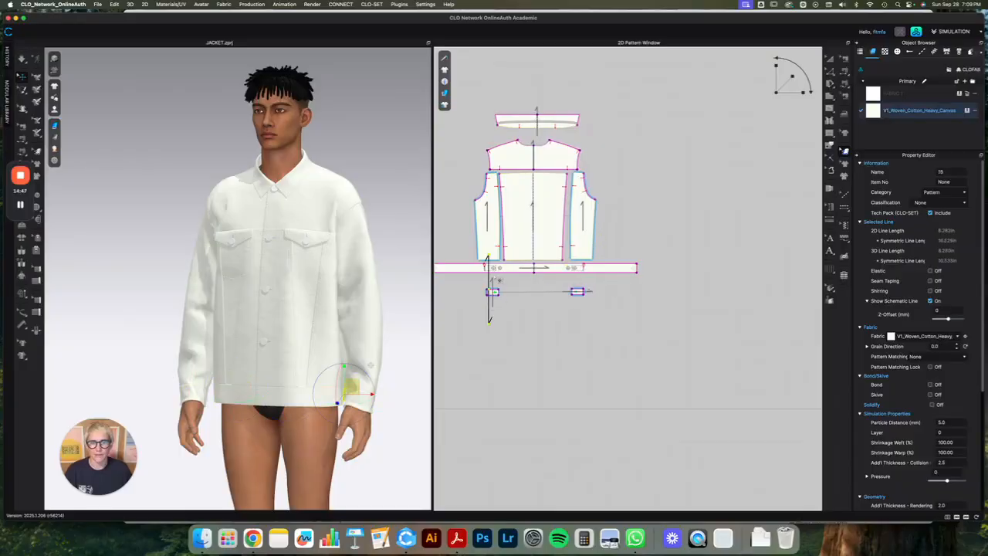
left_click_drag(487, 232, 510, 270)
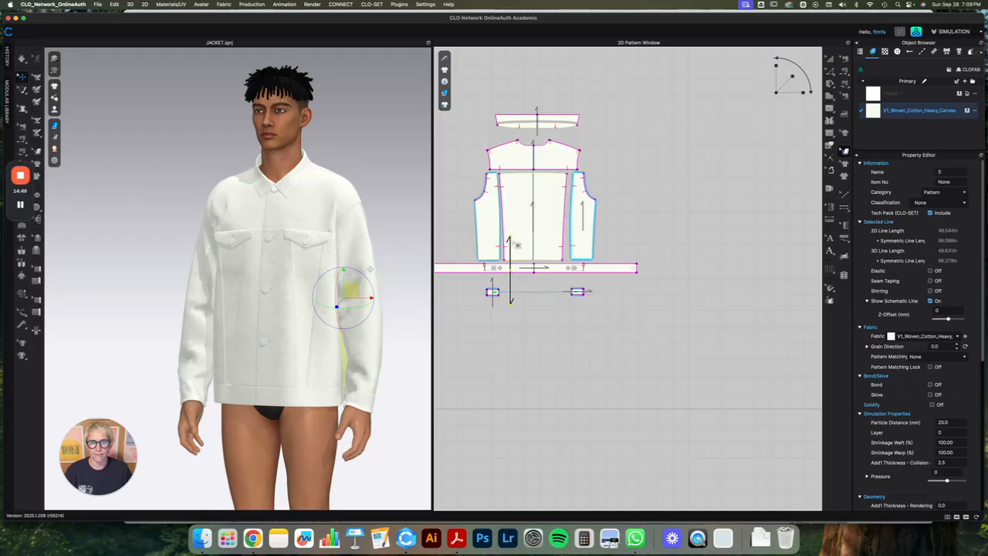
left_click(494, 292)
key("super+z")
left_click(494, 292)
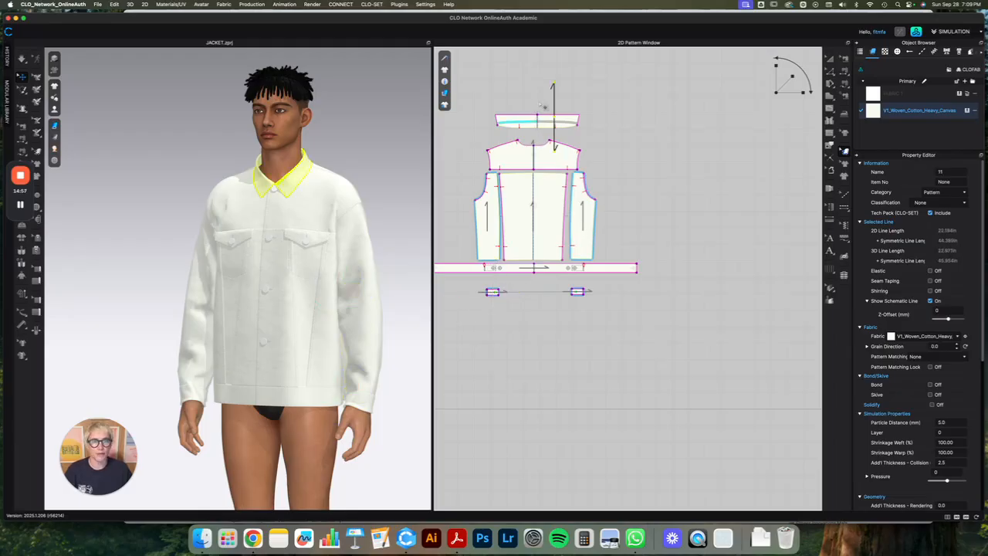
- Adjust the collar's fabric grain direction by moving and rotating its grain line
left_click(559, 87)
left_click(563, 118)
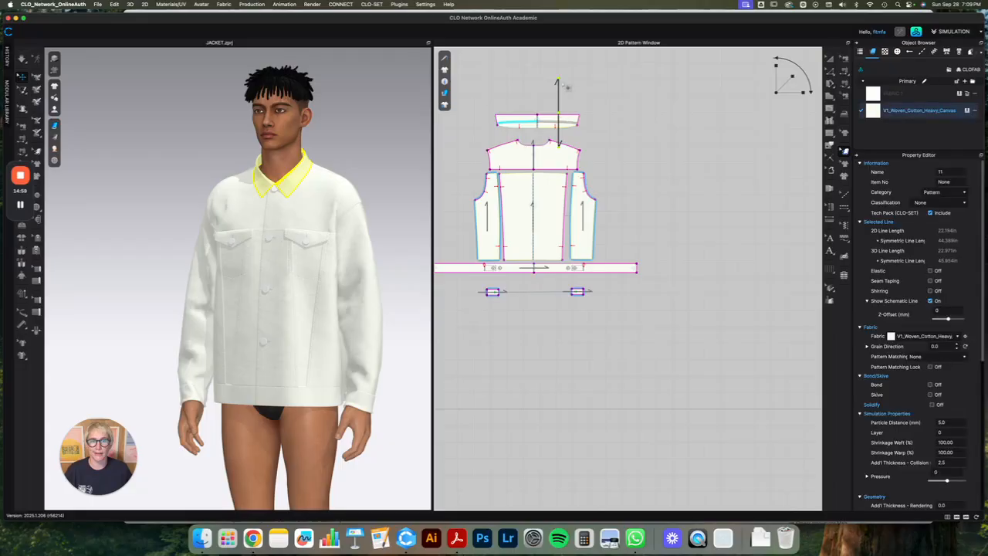
left_click(561, 146)
left_click_drag(580, 139, 595, 160)
left_click(619, 185)
- Rotate the fabric grain direction of the two narrow tapered front panels to 270 degrees
middle_click_drag(546, 326, 863, 325)
scroll(606, 193, "down", 3)
left_click(614, 199)
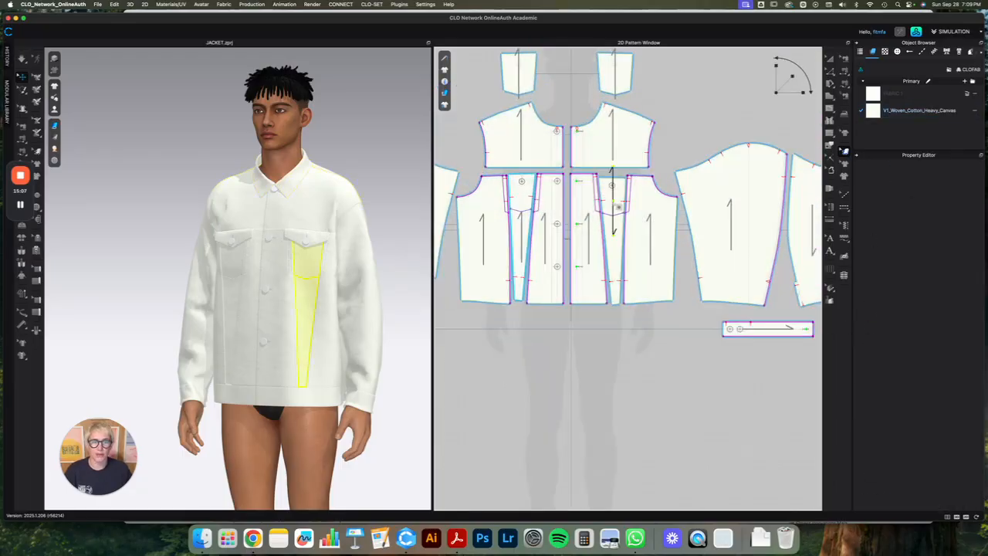
left_click(654, 202)
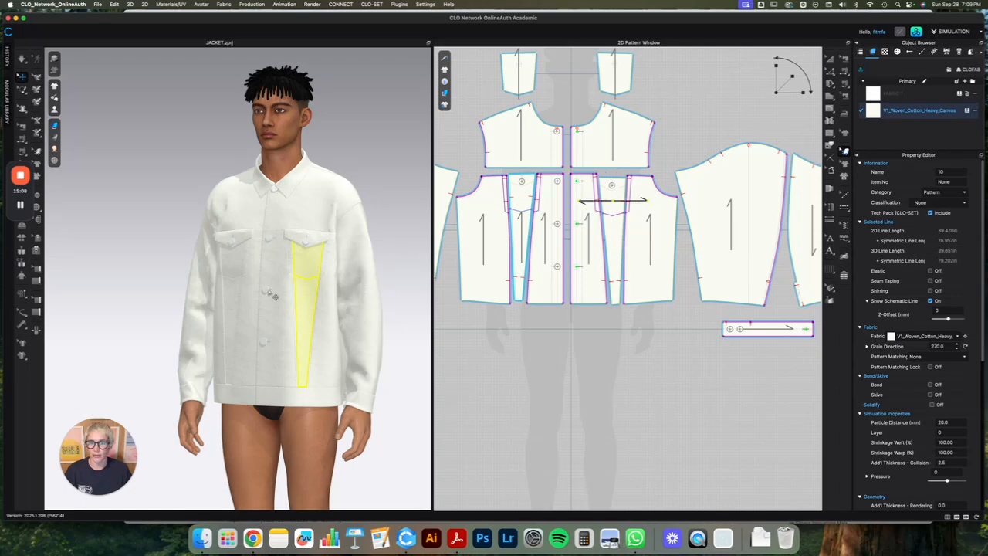
left_click(528, 234)
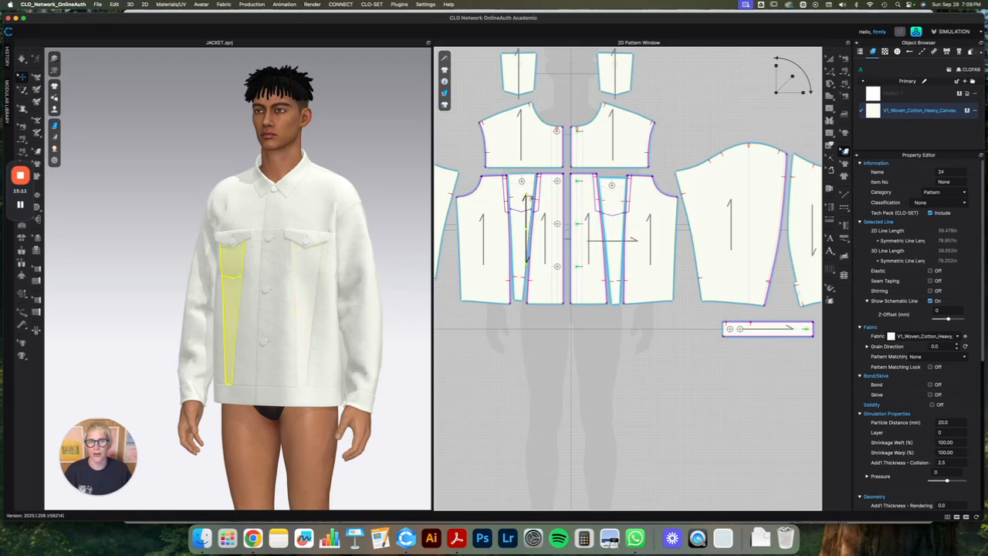
left_click(528, 199)
- Inspect the jacket close up and from several angles to check the topstitching and the rotated fabric grain
scroll(375, 270, "up", 10)
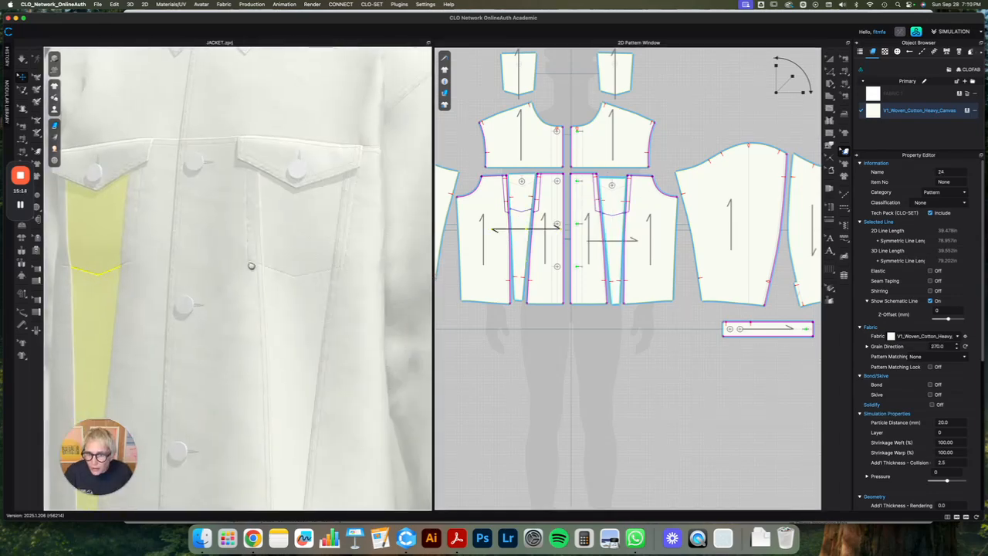
scroll(299, 323, "down", 10)
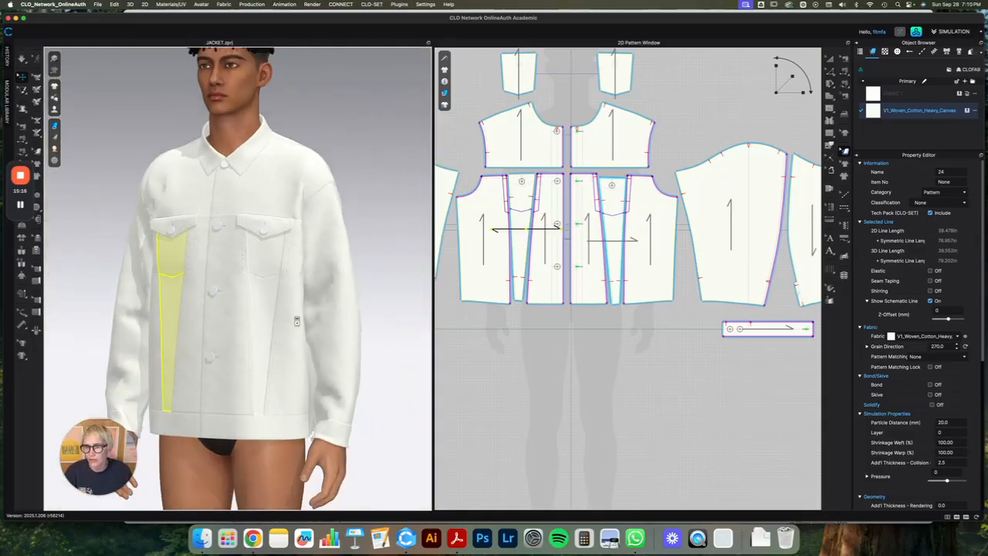
right_click_drag(396, 256, 290, 249)
middle_click_drag(342, 241, 153, 246)
right_click_drag(182, 294, 259, 296)
middle_click_drag(259, 296, 417, 250)
left_click(829, 60)
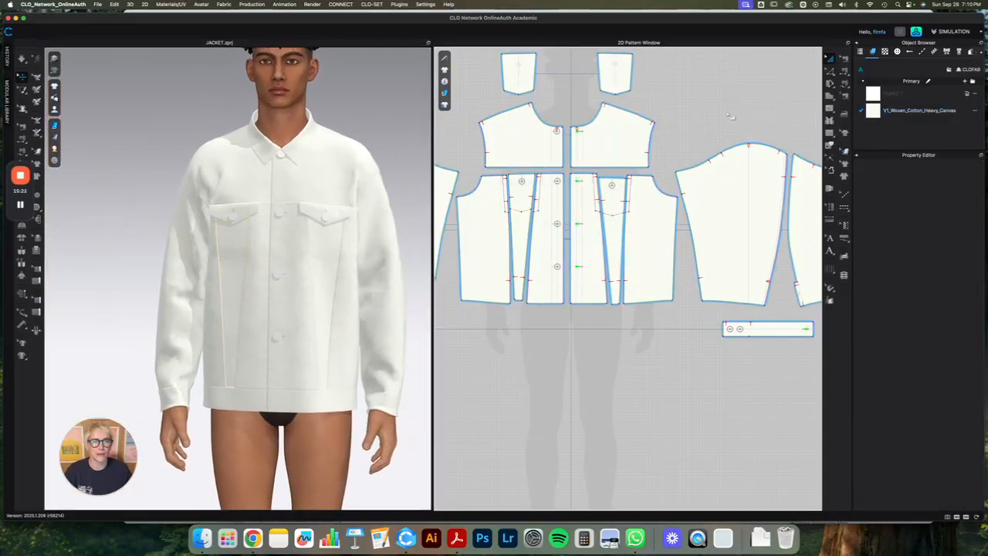
scroll(723, 114, "down", 5)
right_click_drag(357, 202, 337, 202)
scroll(340, 204, "up", 3)
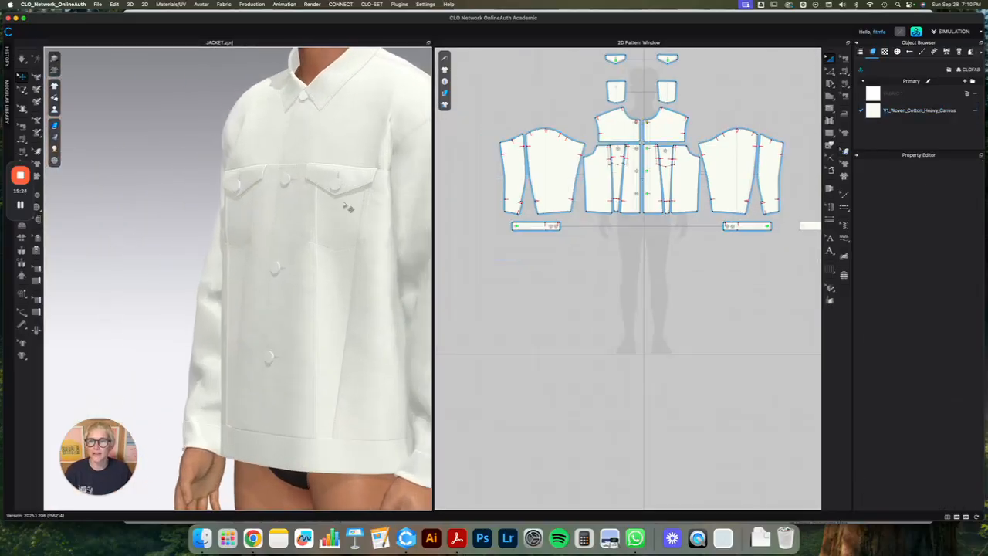
middle_click_drag(344, 202, 251, 243)
scroll(325, 227, "down", 2)
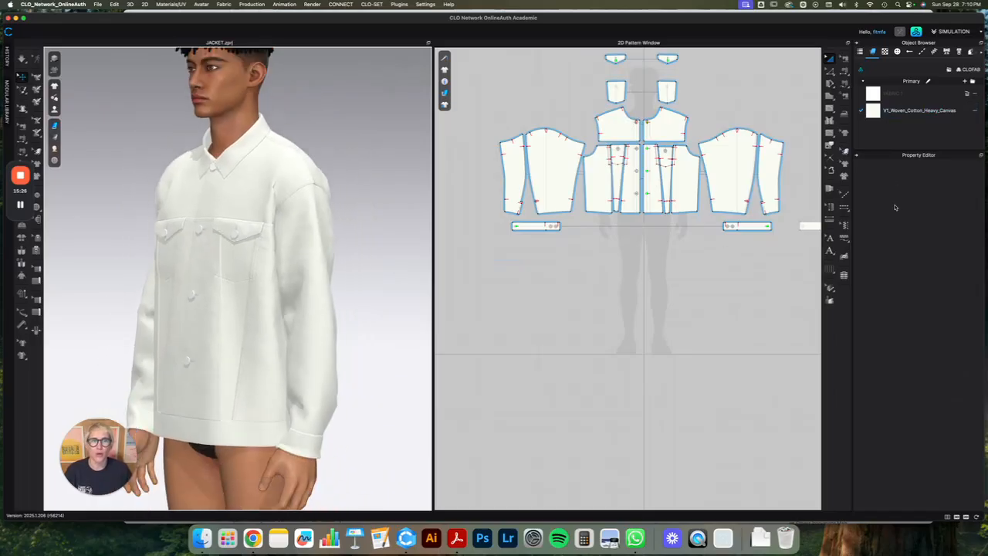
middle_click_drag(747, 115, 716, 154)
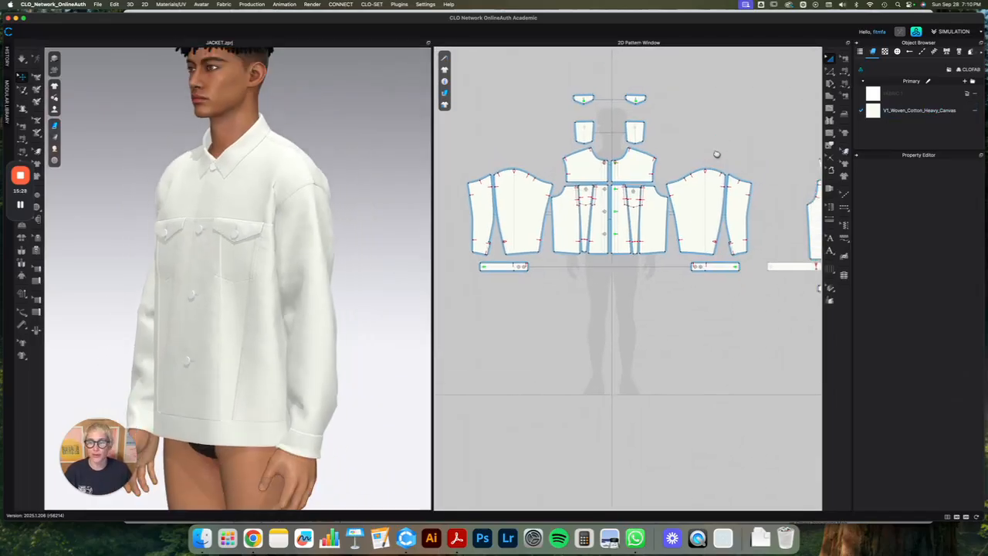
- Turn on ease tension for the seams joining the back yoke to the back panels and simulate the jacket
left_click(845, 60)
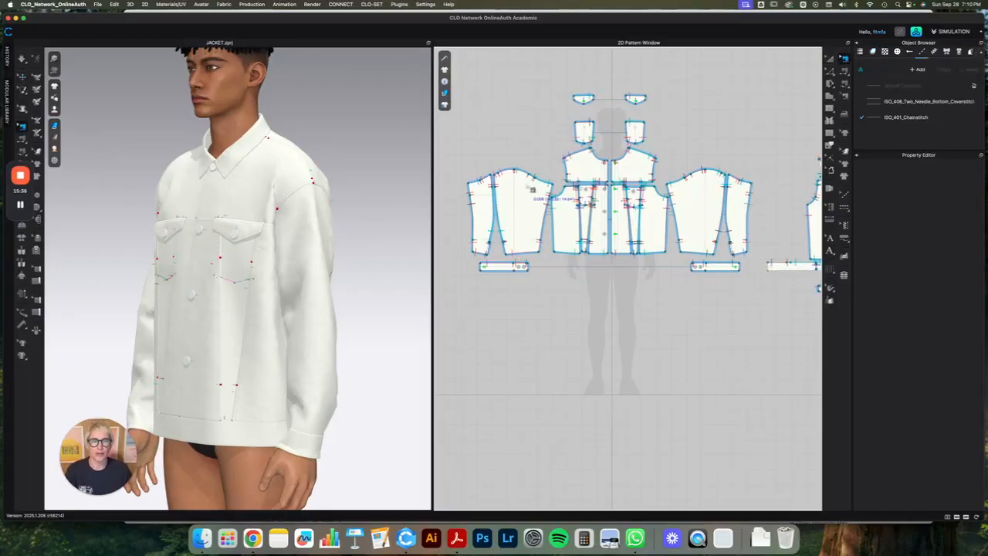
right_click_drag(309, 274, 253, 265)
middle_click_drag(420, 276, 277, 248)
right_click_drag(277, 248, 260, 245)
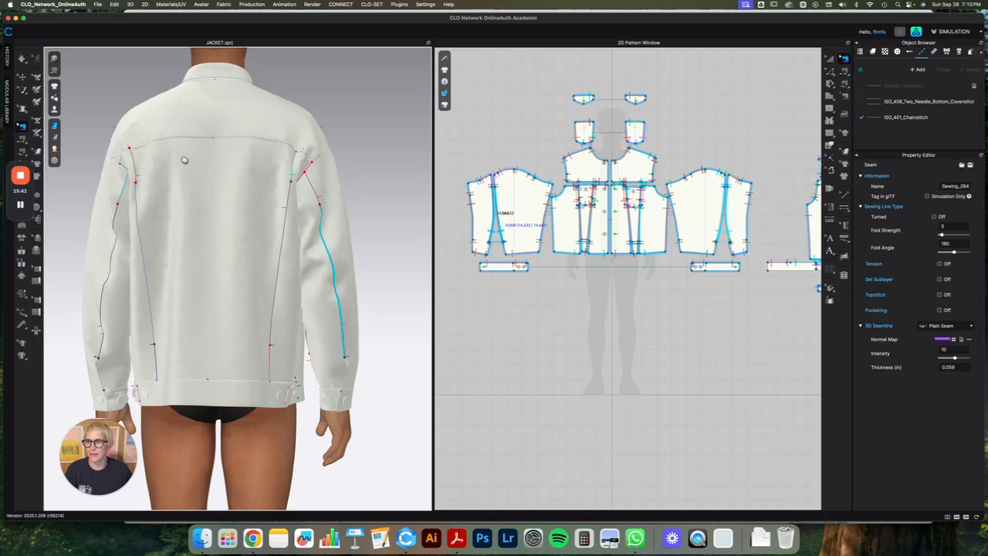
scroll(184, 160, "up", 5)
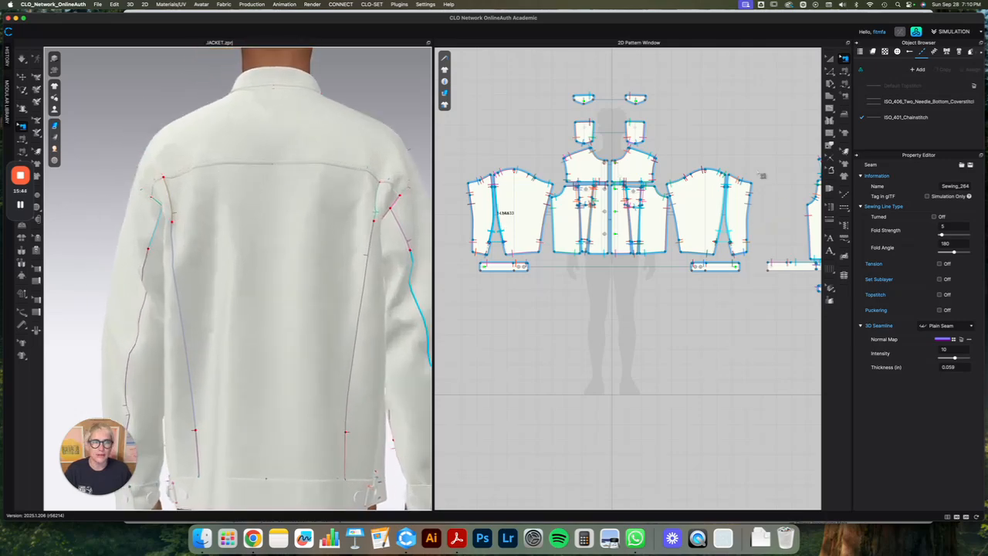
scroll(762, 176, "up", 10)
left_click(463, 139)
left_click(457, 145, "shift")
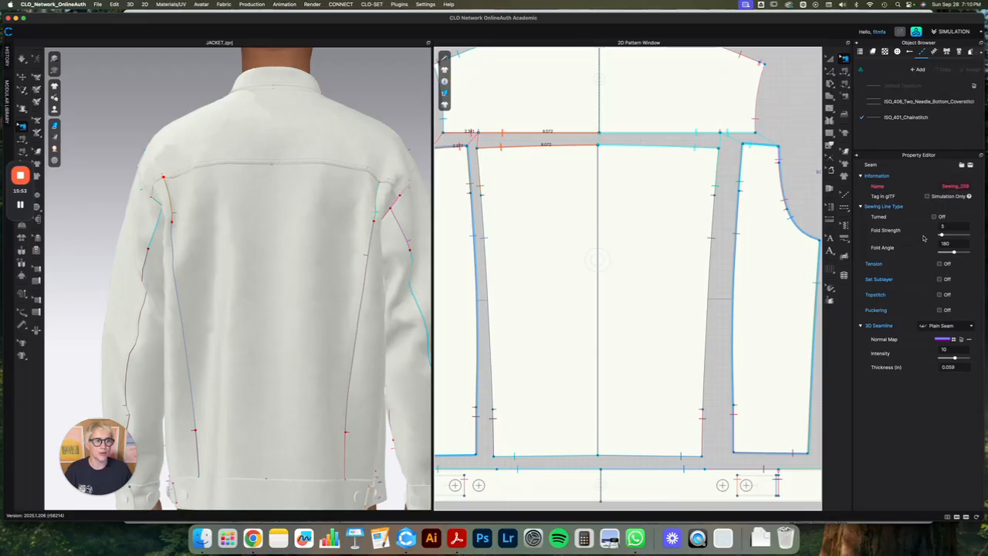
left_click(940, 264)
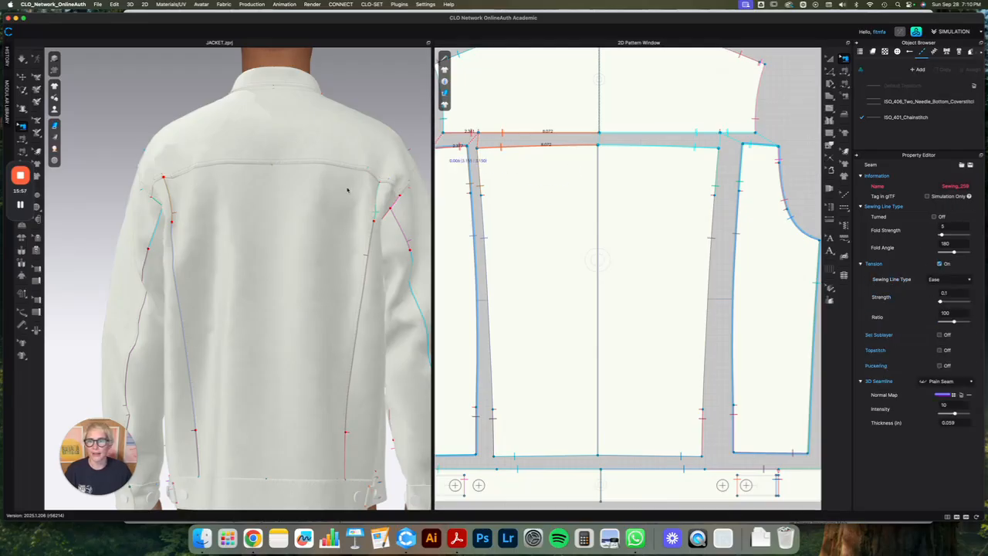
key("space")
key("q")
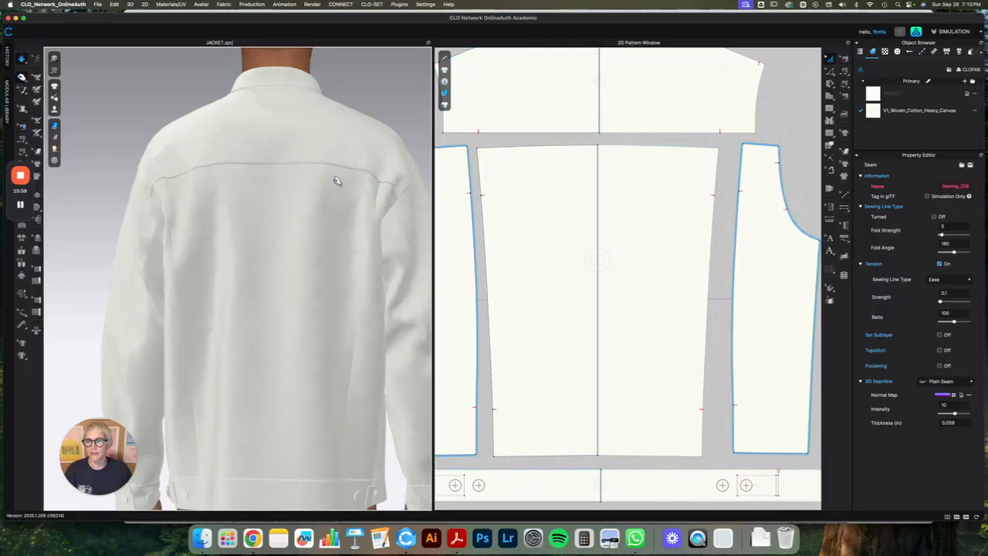
- Set the back yoke seams' ease tension to strength 0.5 and ratio 80, simulate, and check the gathering along the yoke
key("b")
left_click(516, 144)
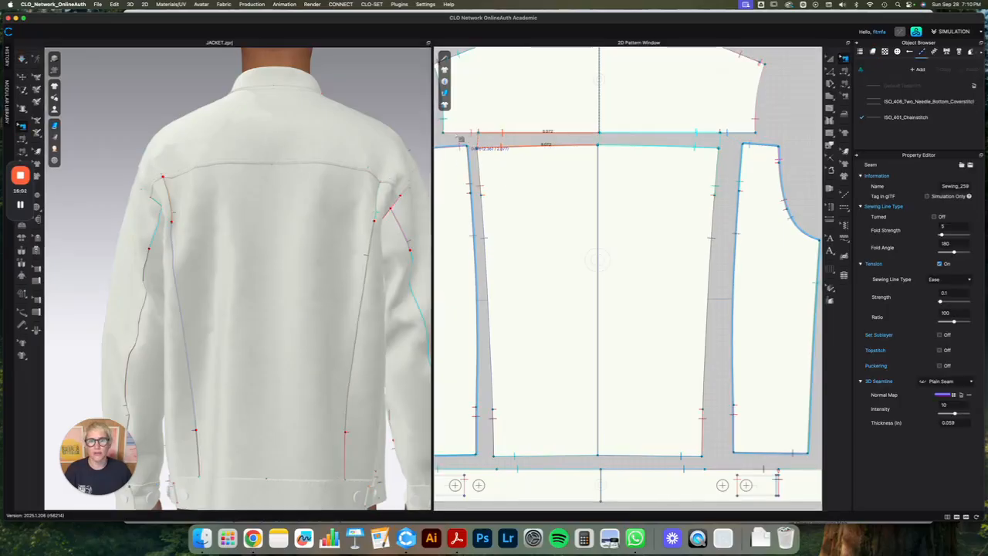
left_click(956, 313)
type("80")
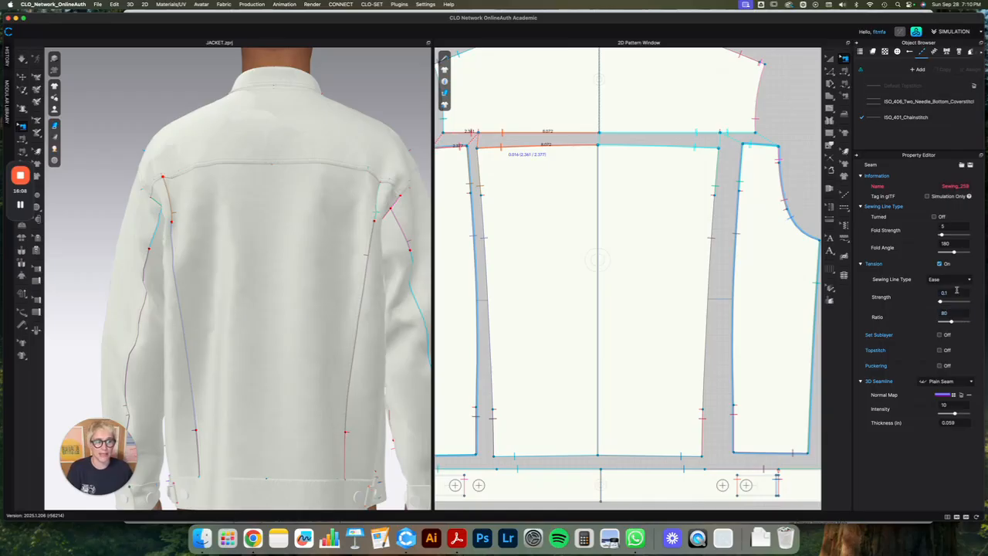
left_click(955, 292)
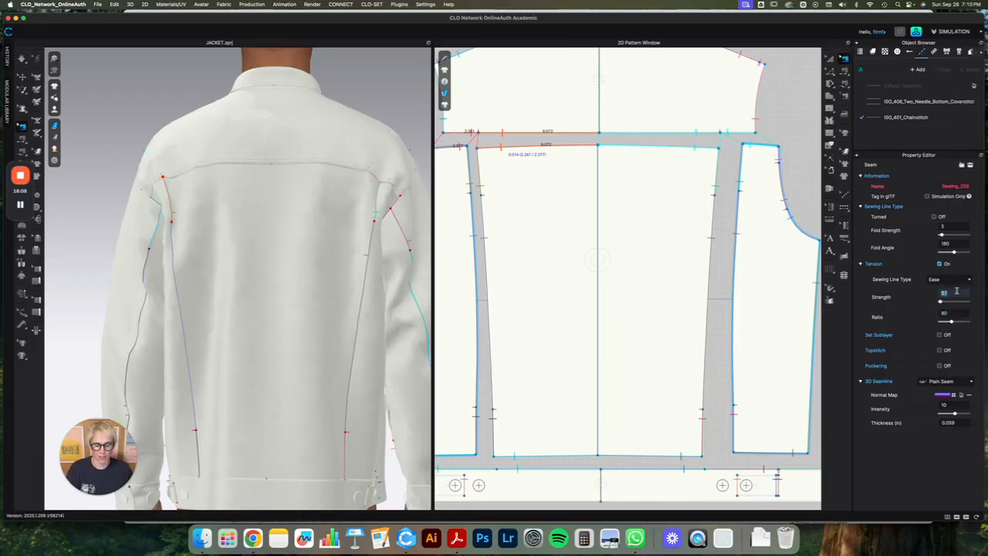
key("Return")
key("space")
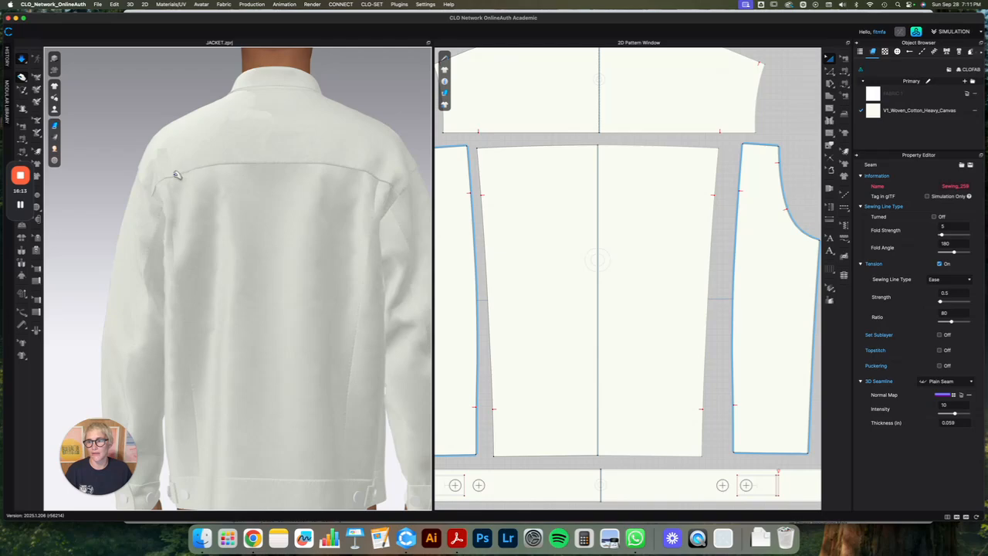
scroll(173, 166, "up", 5)
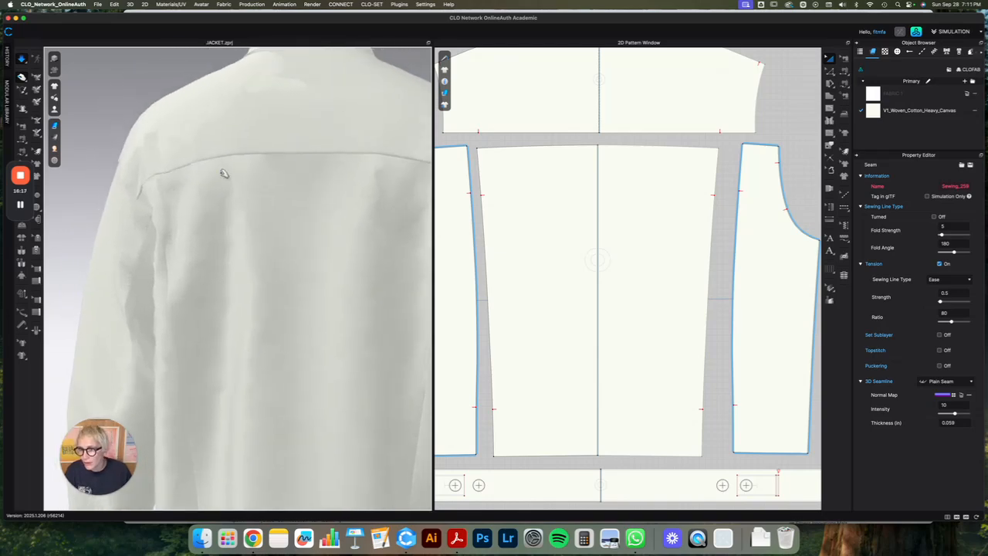
scroll(221, 173, "down", 5)
mouse_move(243, 214)
right_mouse_down()
mouse_move(257, 214)
mouse_move(231, 216)
right_mouse_up()
middle_click_drag(247, 254, 251, 203)
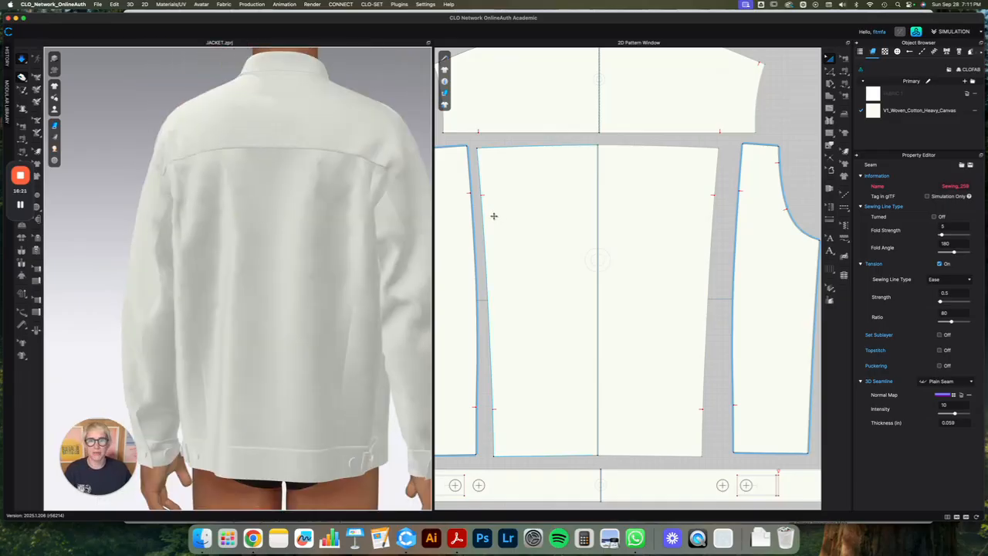
- Turn on ease tension with strength 0.5 for the seams between the centre back and side back panels, and check the puckering
left_click(844, 68)
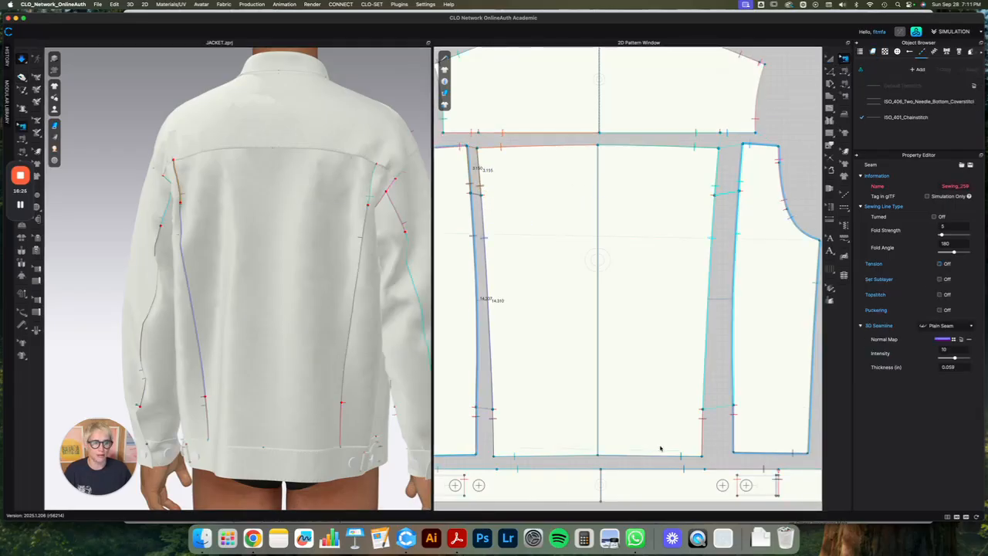
left_click(495, 441, "shift")
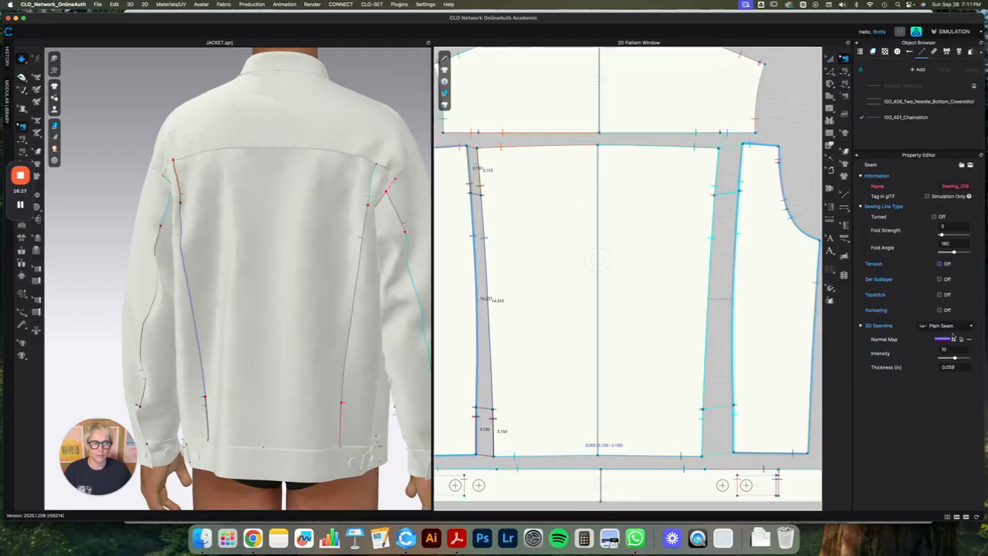
left_click(941, 264)
left_click(949, 292)
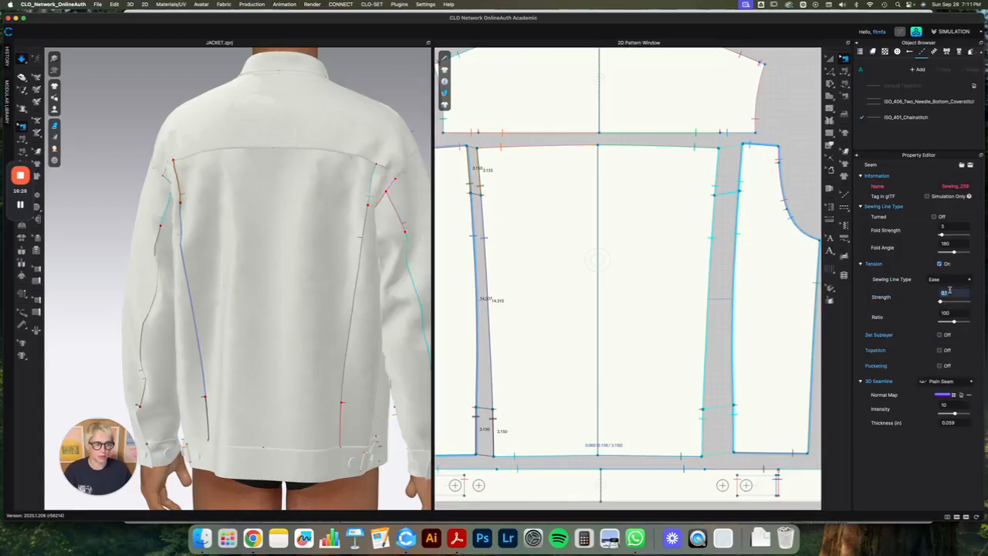
left_click(956, 311)
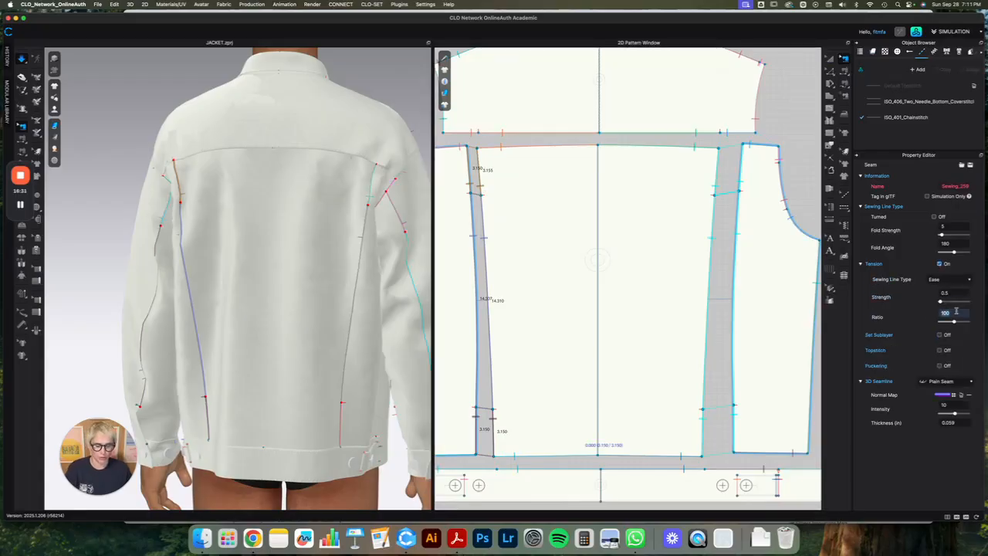
left_click(105, 159)
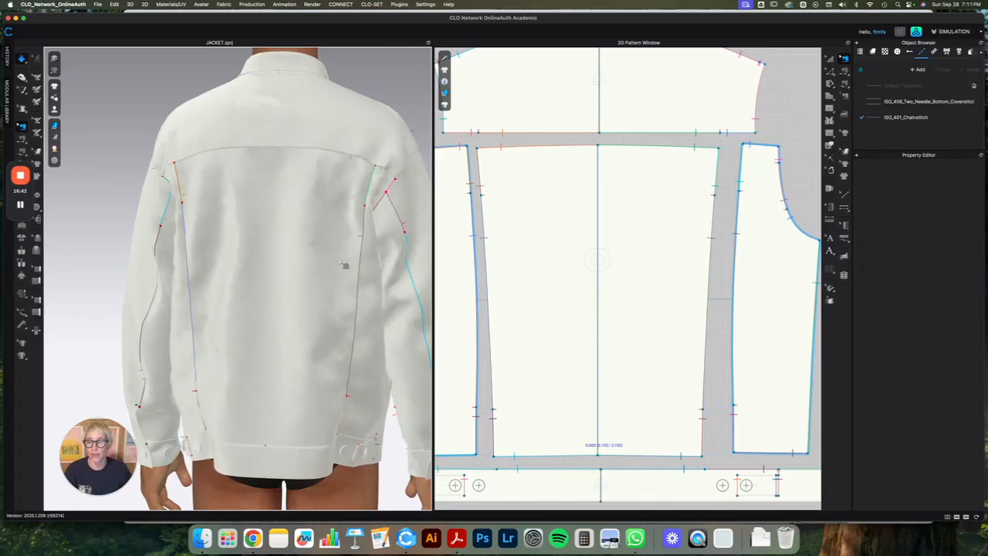
scroll(249, 269, "down", 2)
right_click_drag(238, 274, 257, 267)
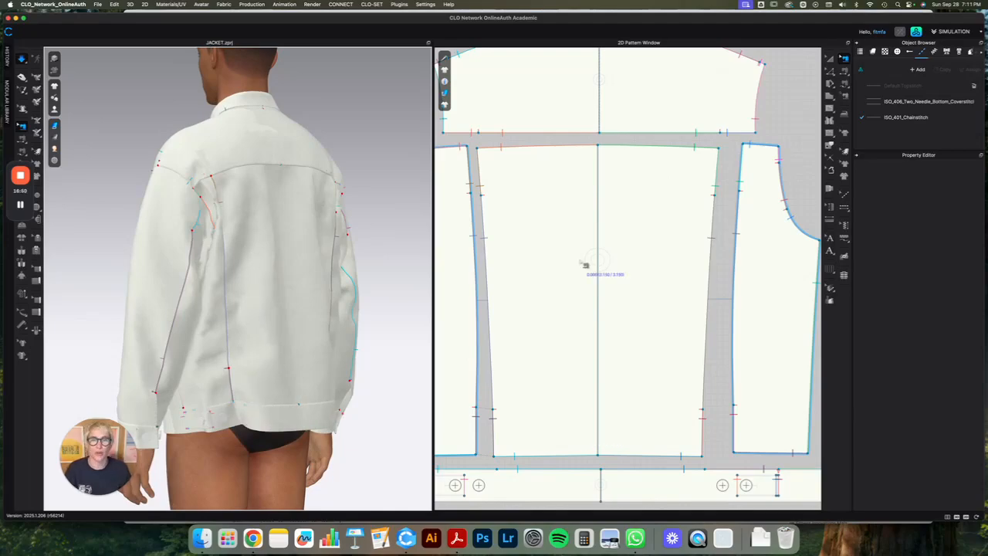
- Apply ease tension with strength 0.5 and ratio 90 to the armhole seams and the seam joining the two sleeve panels
scroll(584, 265, "down", 4)
scroll(708, 215, "up", 3)
middle_click_drag(569, 188, 688, 201)
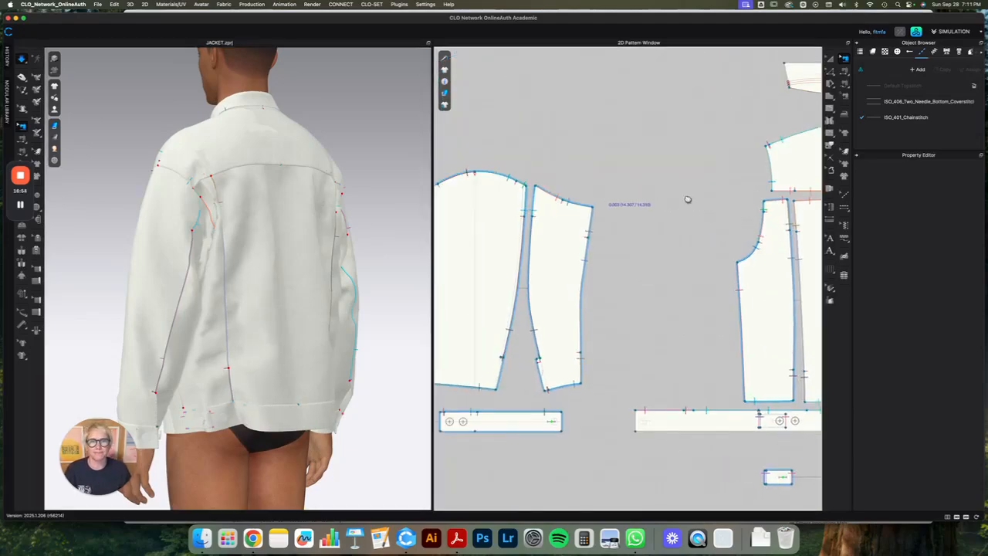
left_click(472, 215)
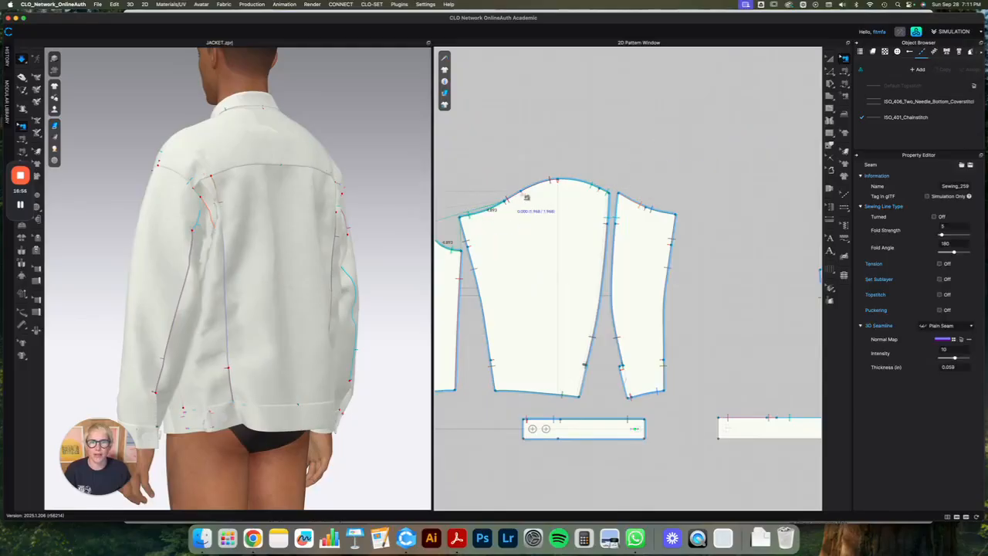
left_click(538, 187, "shift")
left_click(578, 184, "shift")
left_click(607, 201, "shift")
left_click(607, 244, "shift")
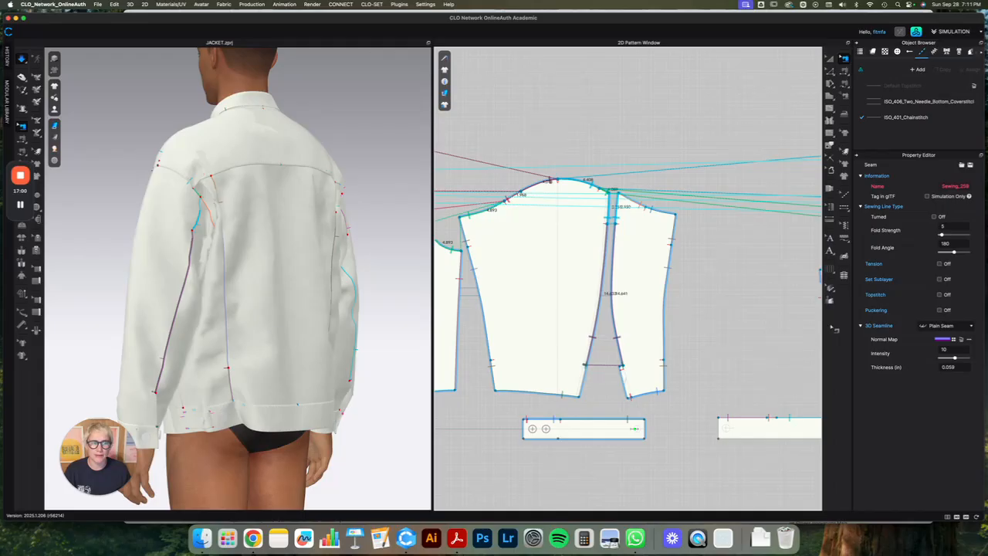
left_click(940, 264)
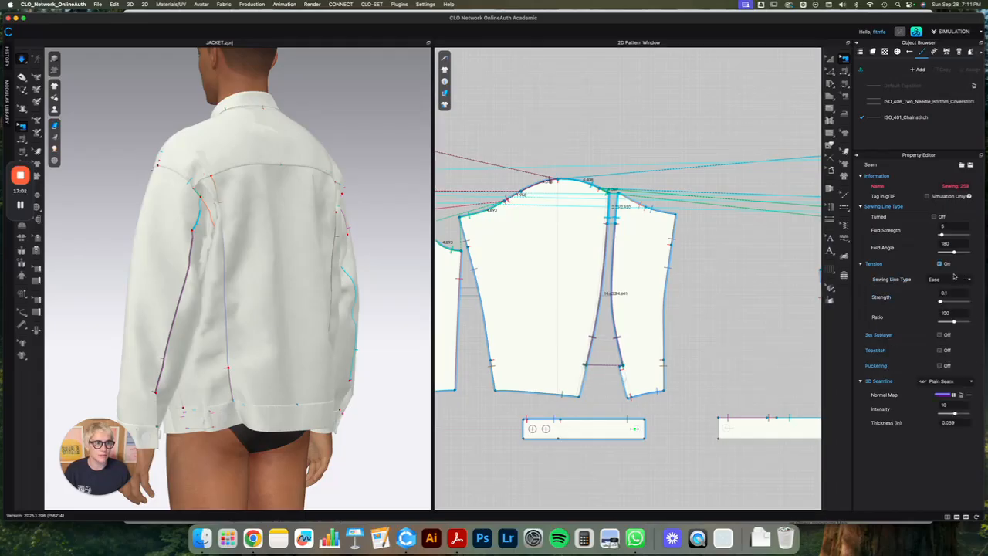
double_click(951, 292)
type("0.5")
key("Tab")
type("90")
key("Return")
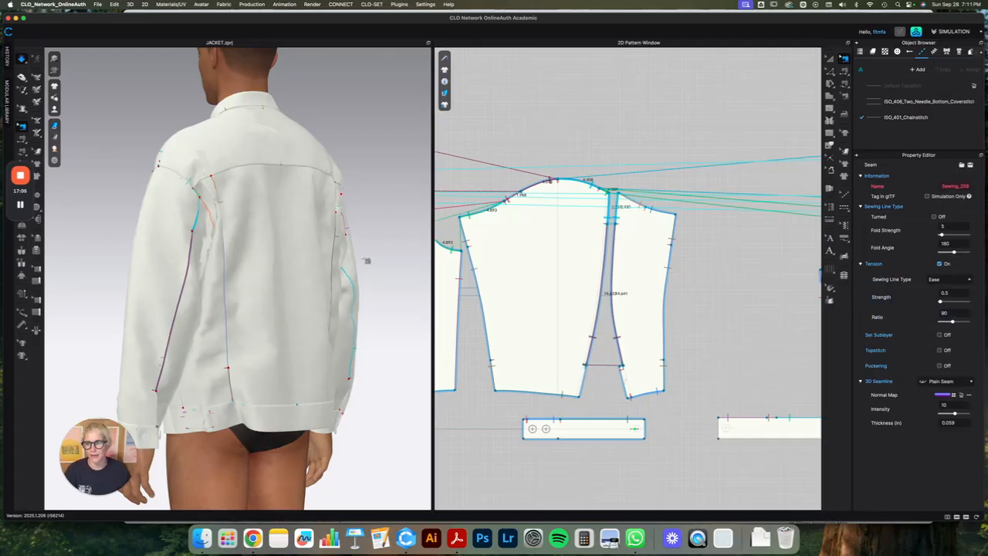
right_click_drag(386, 254, 351, 221)
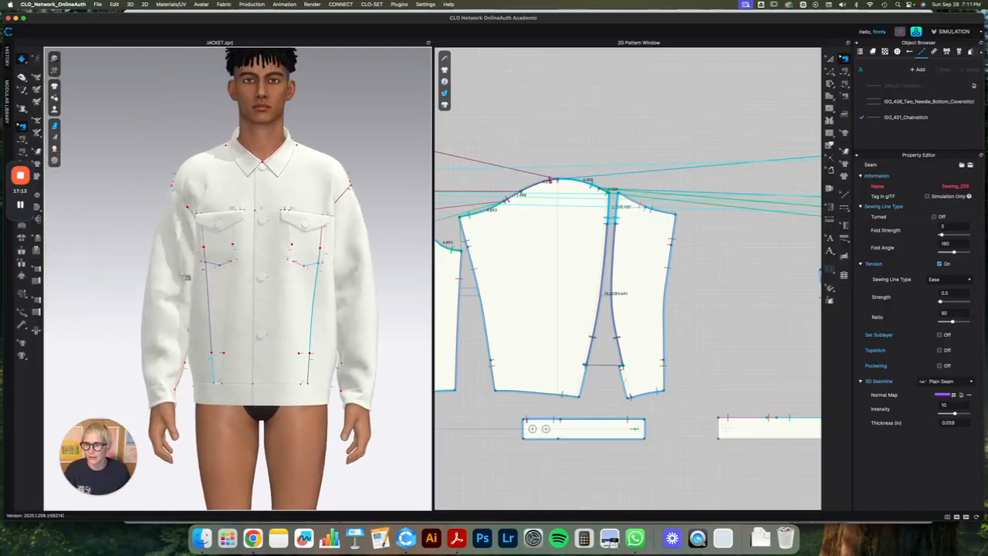
- Apply ease tension with strength 0.5 and ratio 90 to the sleeve's underarm seam segments
left_click(593, 387)
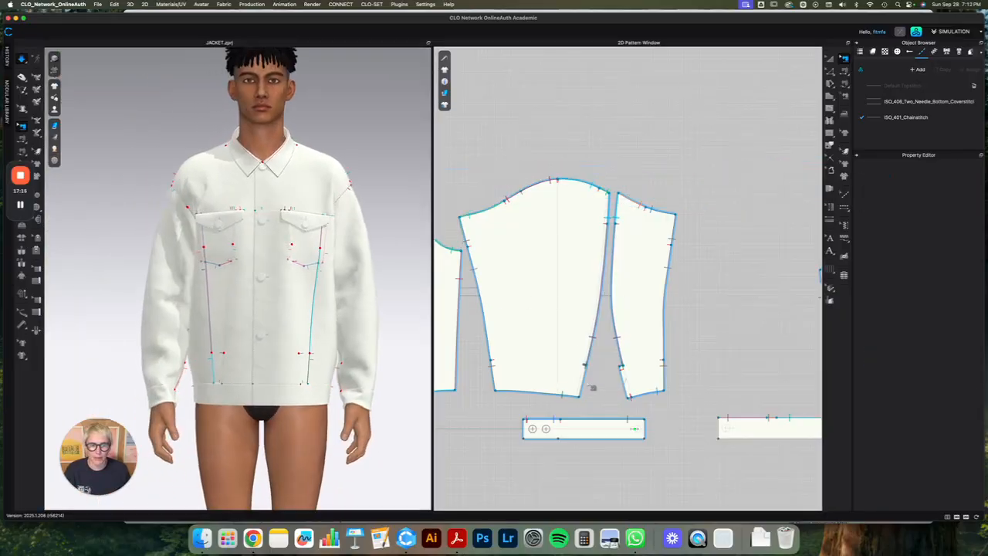
left_click_drag(690, 226, 648, 395)
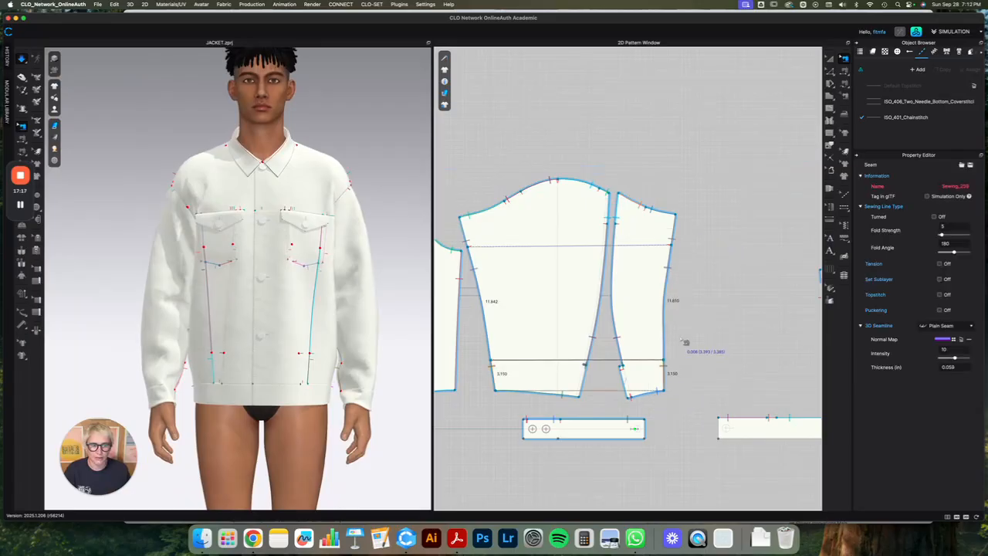
left_click(676, 231, "shift")
left_click(942, 265)
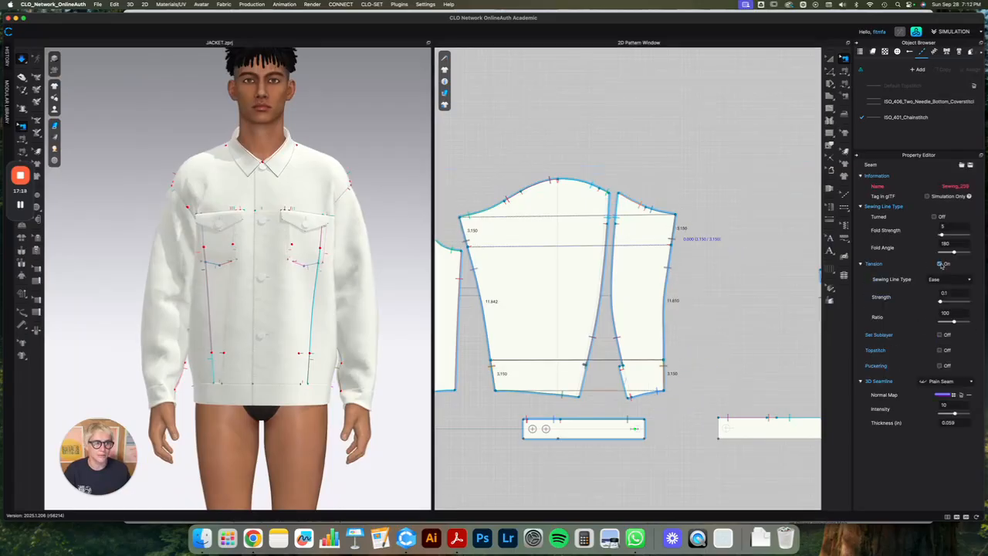
double_click(960, 291)
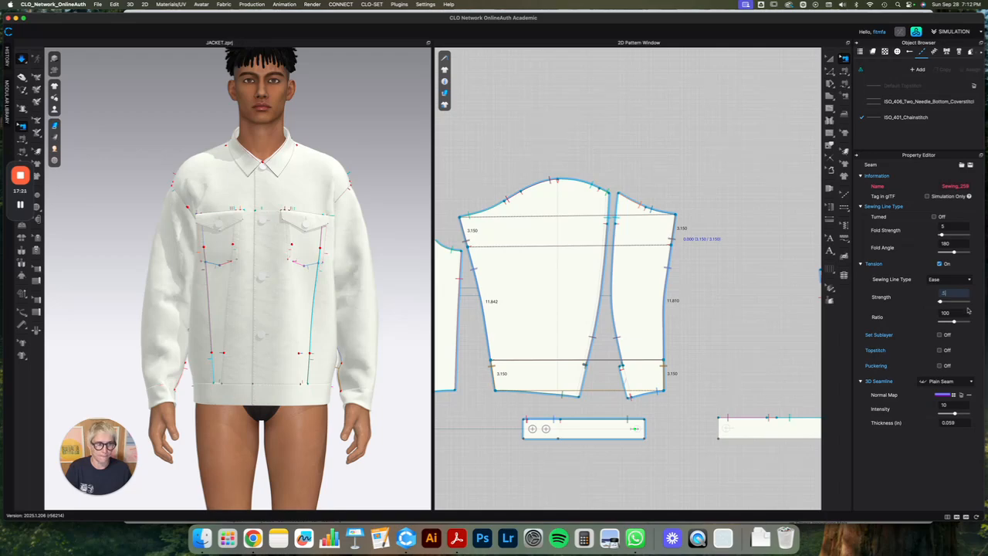
type(".5")
key("Tab")
key("Return")
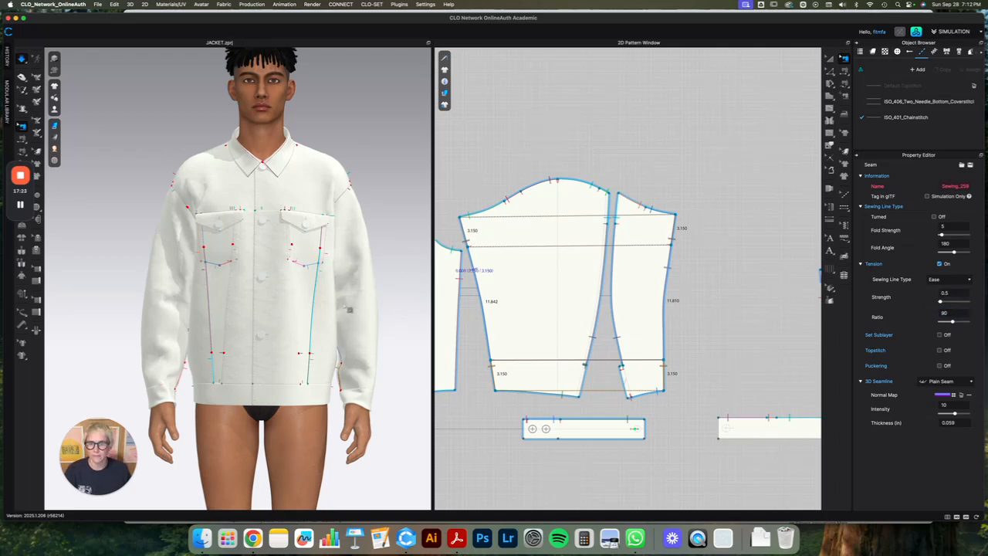
- Apply ease tension with strength 0.5 and ratio 90 to the waistband and cuff seams, and check the hem
scroll(349, 307, "down", 3)
scroll(614, 306, "down", 4)
middle_click_drag(614, 190, 499, 159)
left_click(598, 333)
left_click(608, 334, "shift")
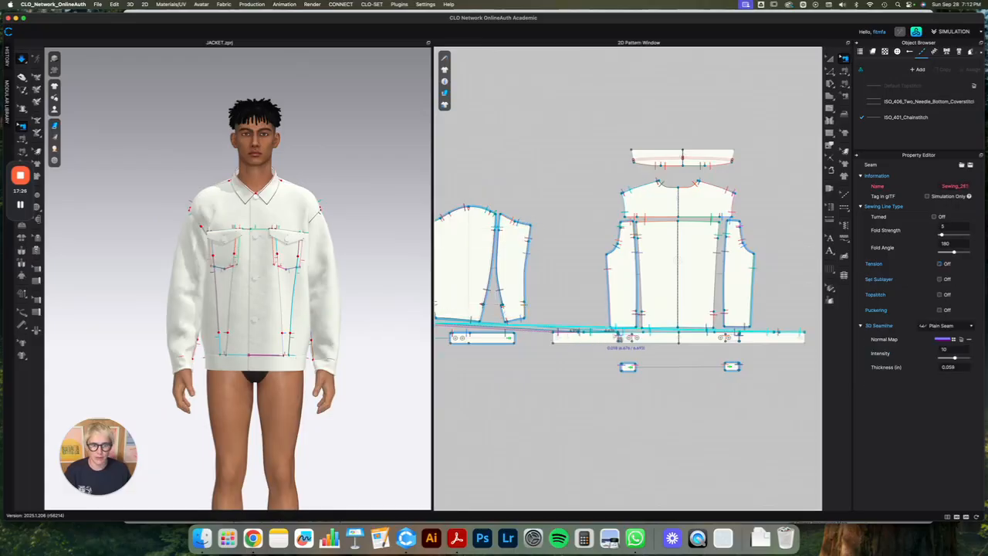
left_click(635, 334, "shift")
left_click(666, 333, "shift")
left_click(481, 335, "shift")
left_click(463, 335, "shift")
left_click(940, 264)
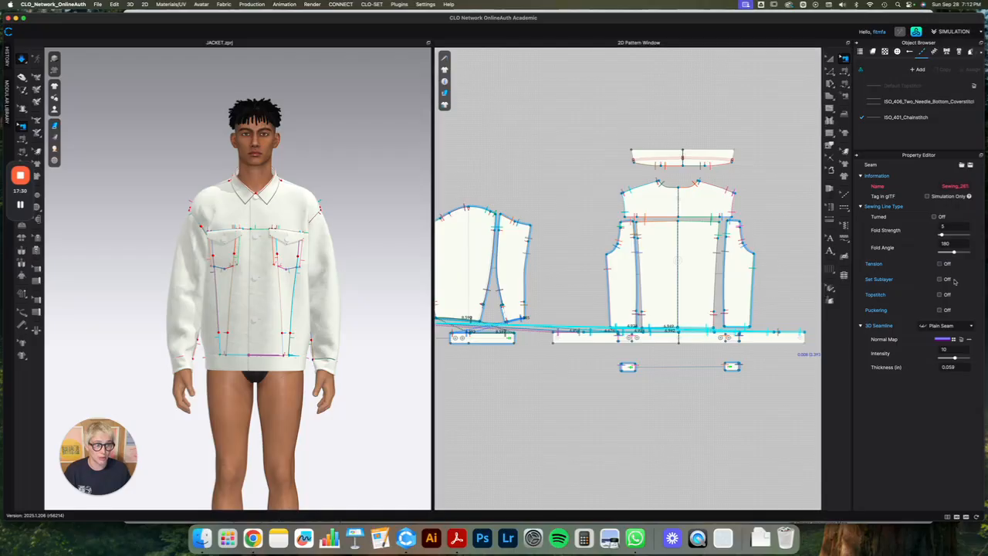
type(".5")
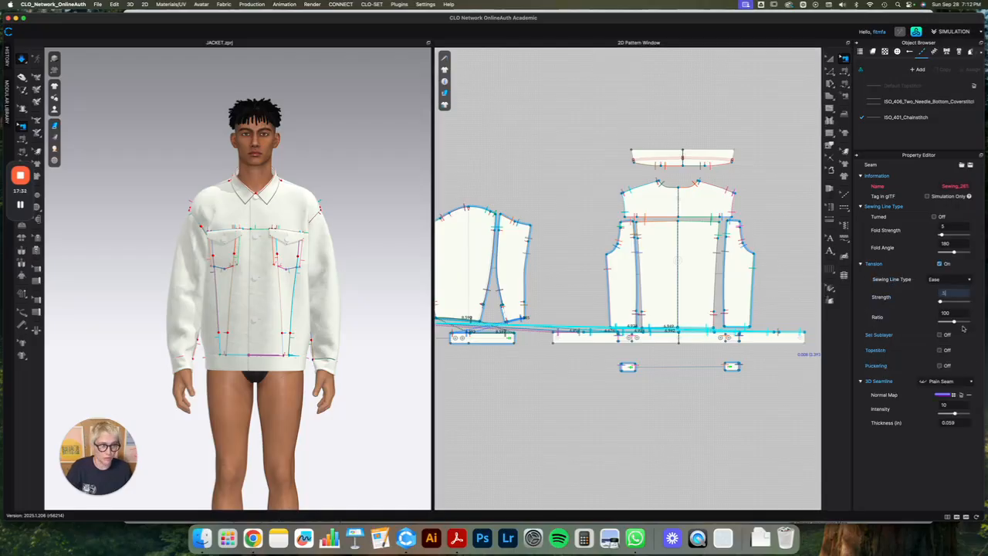
left_click(955, 312)
type("90")
key("Return")
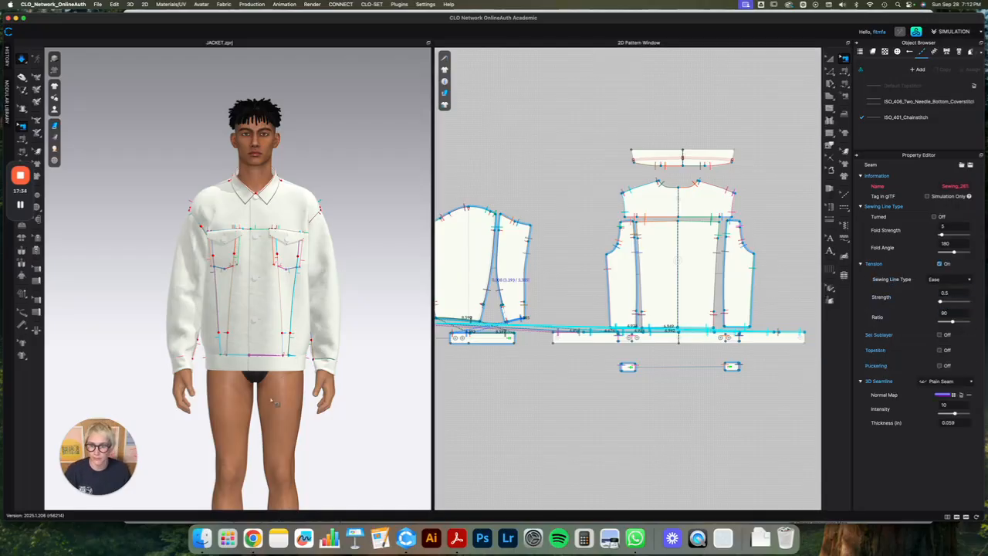
scroll(287, 392, "up", 3)
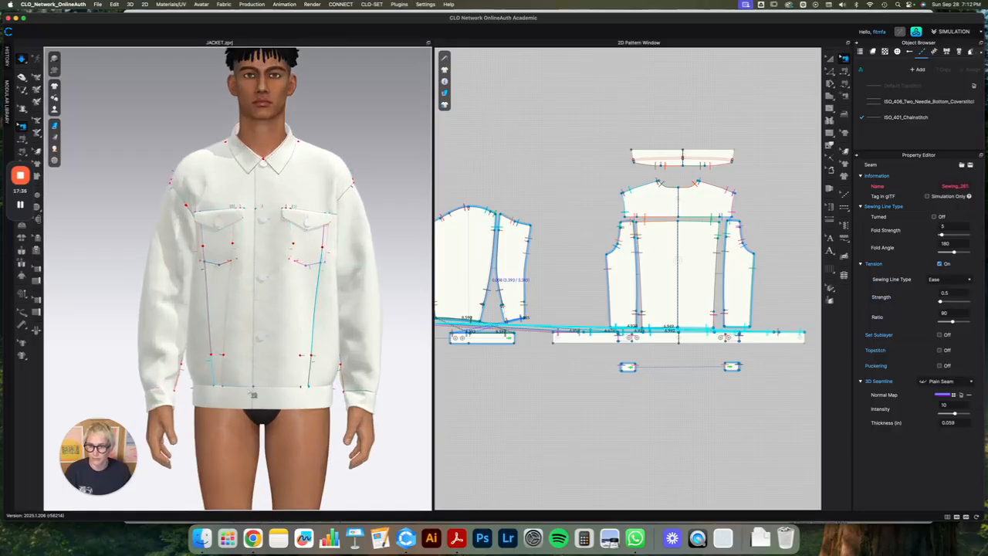
right_click(254, 394)
right_click_drag(386, 405, 294, 378)
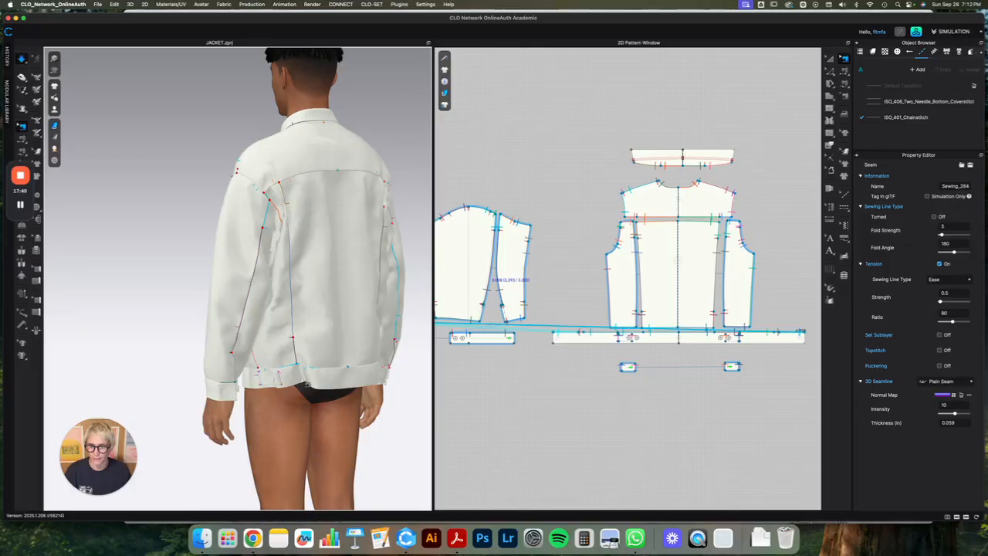
- Run the simulation and pull the folded back waistband down so it lies flat around the hips
key("q")
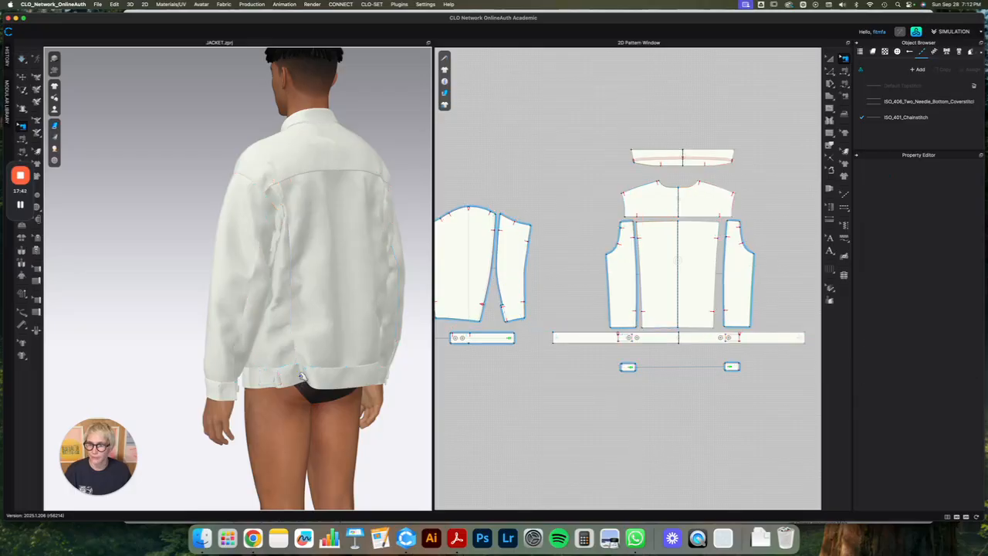
left_click(291, 386)
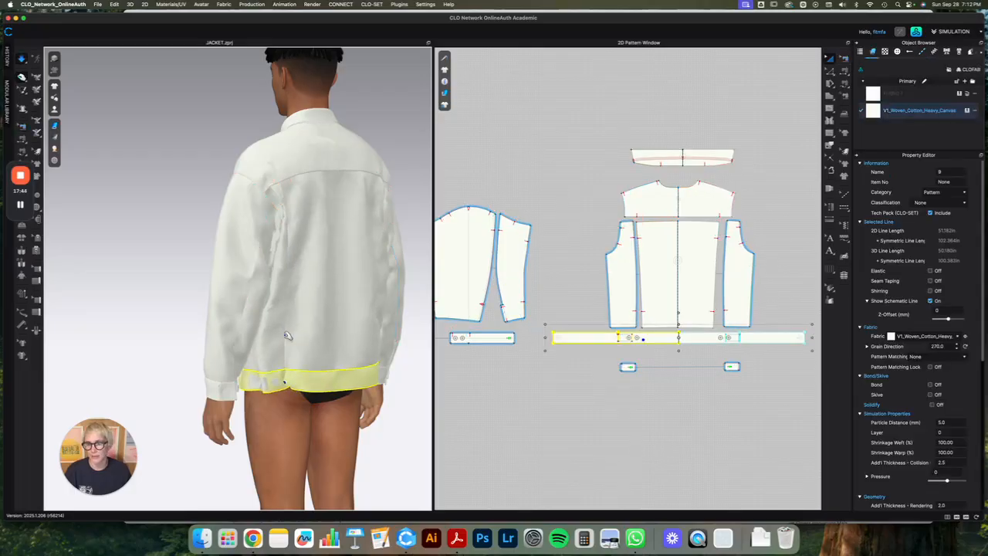
right_click_drag(290, 388, 282, 357)
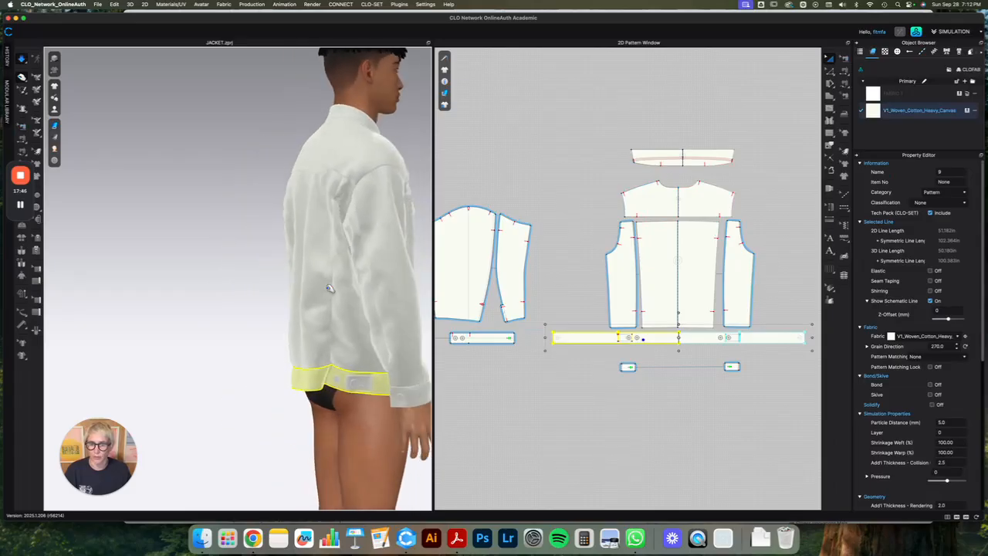
left_click_drag(335, 396, 335, 403)
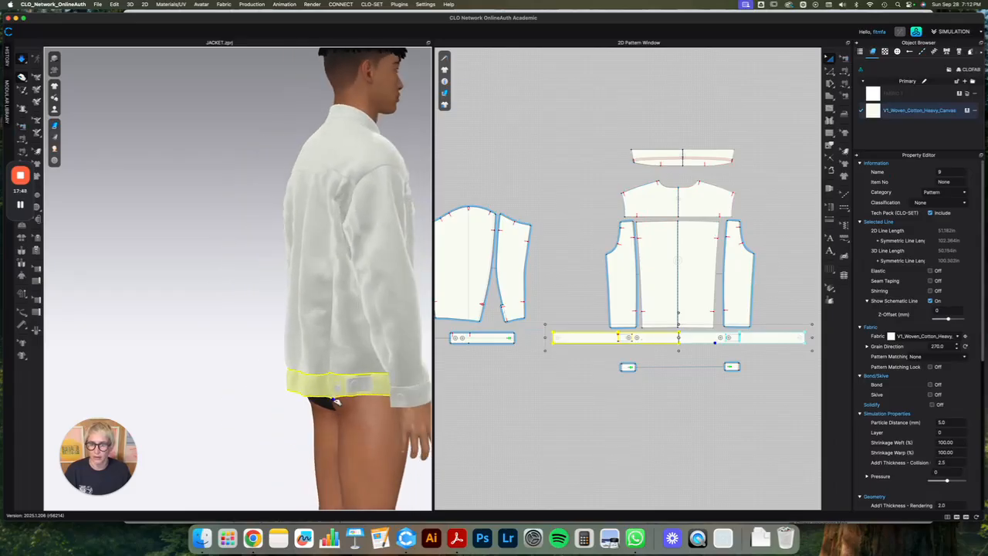
right_click_drag(410, 291, 351, 355)
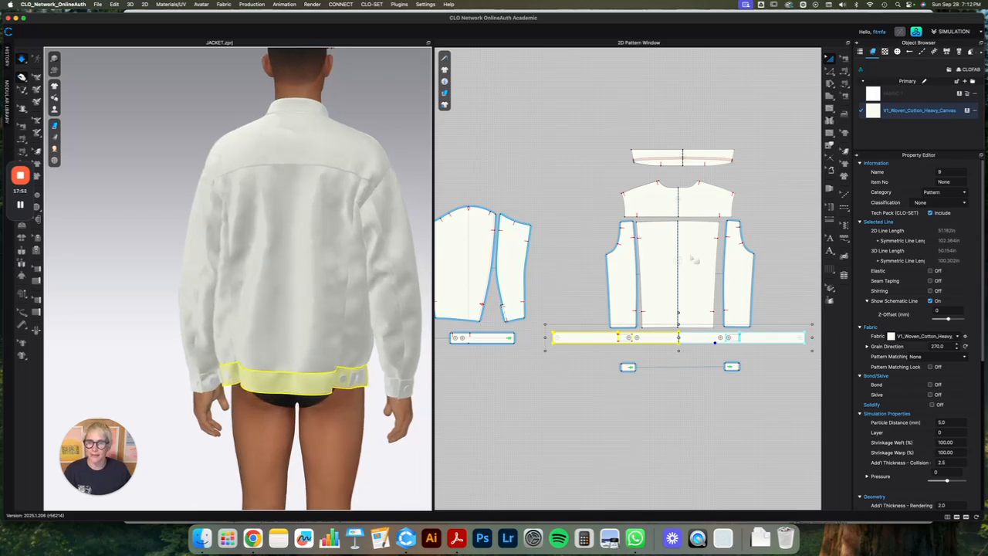
- Set the tension strength to 0.1 on the seams between the centre back and side back panels, and simulate
left_click(844, 59)
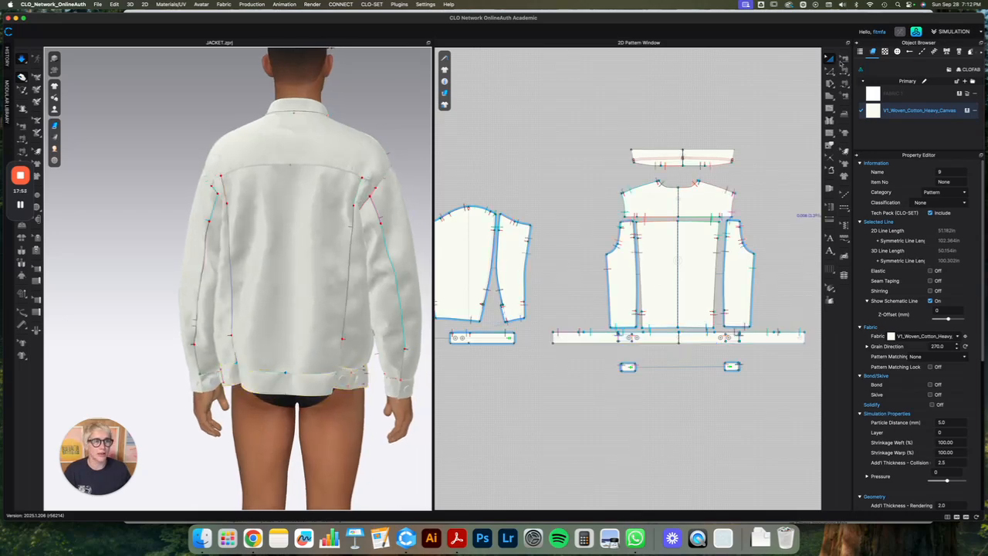
left_click(723, 271)
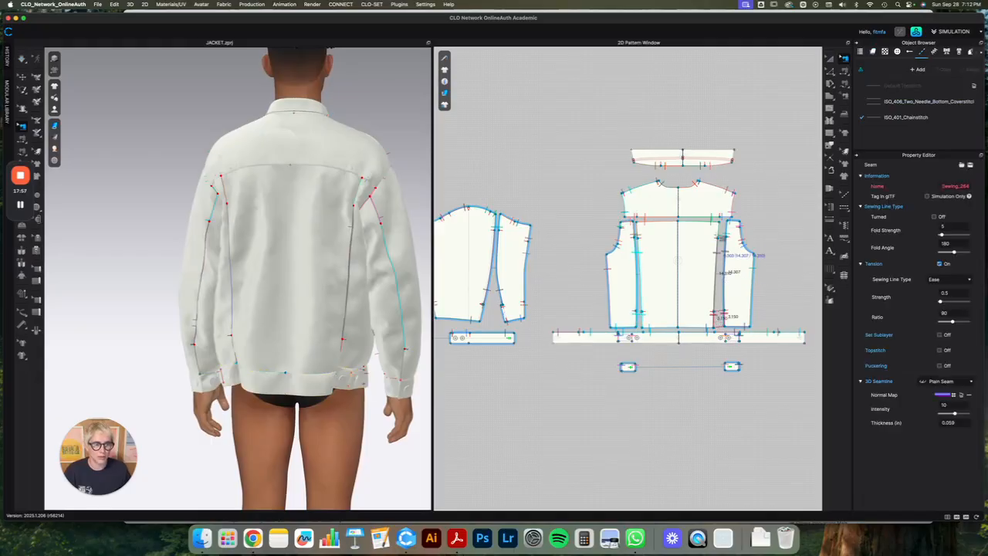
left_click(958, 294)
type("0.1")
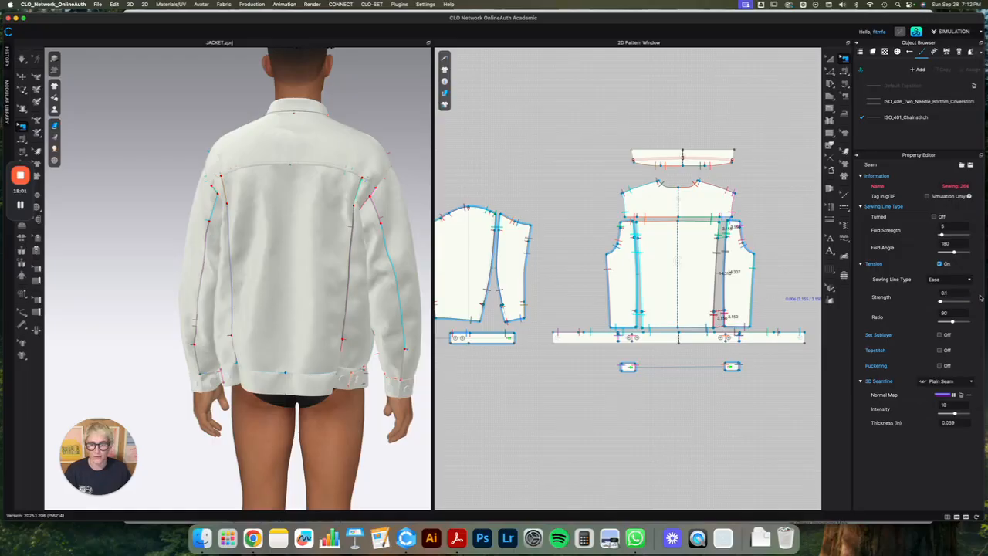
key("space")
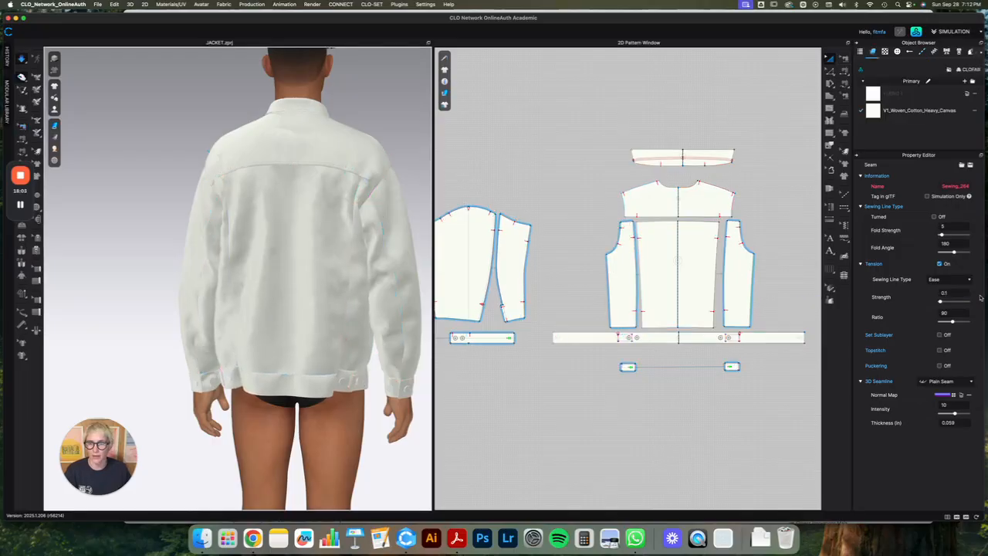
left_click_drag(360, 377, 376, 379)
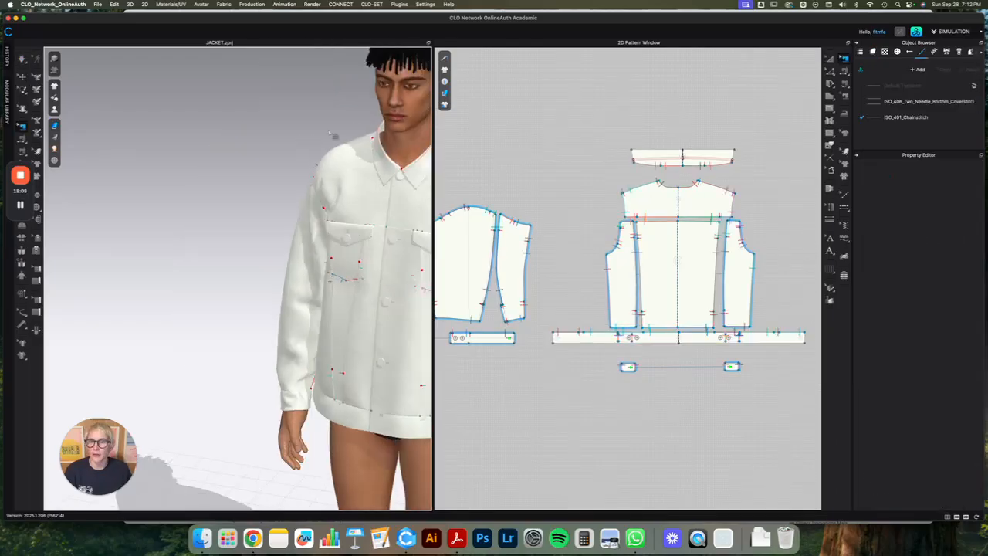
- Turn on ease tension with ratio 90 for the seams joining the collar to the neckline, and simulate
middle_click_drag(332, 135, 194, 100)
right_click_drag(363, 158, 369, 145)
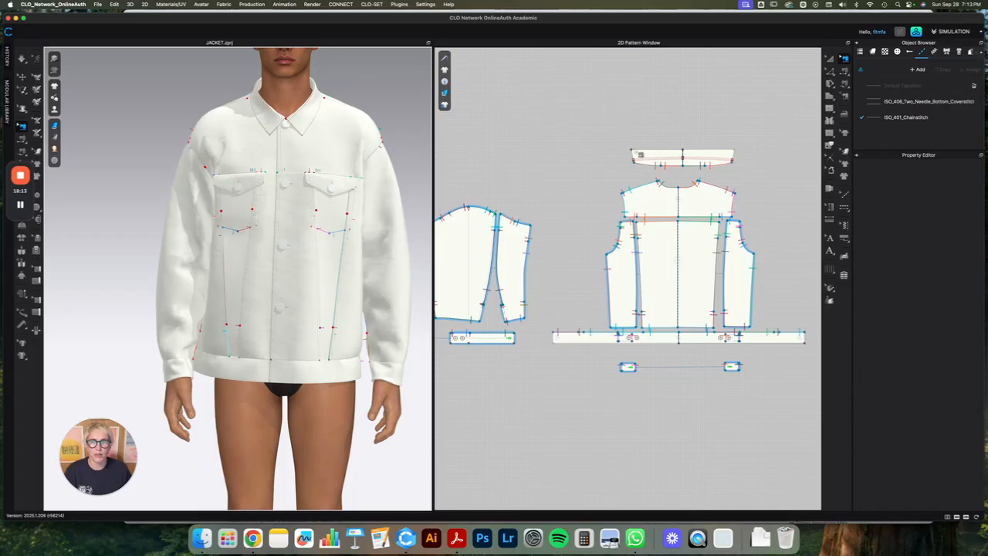
left_click(680, 173)
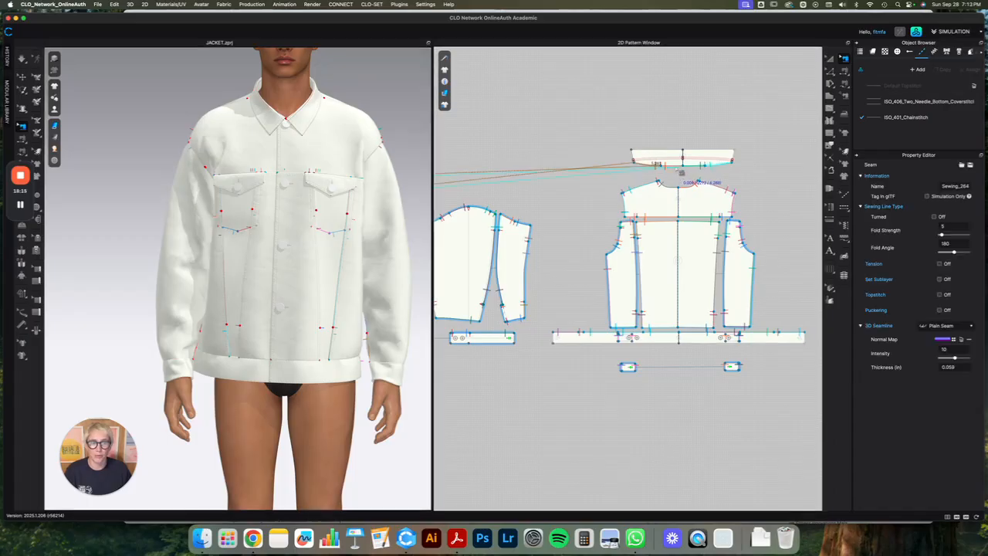
left_click(939, 264)
left_click(956, 313)
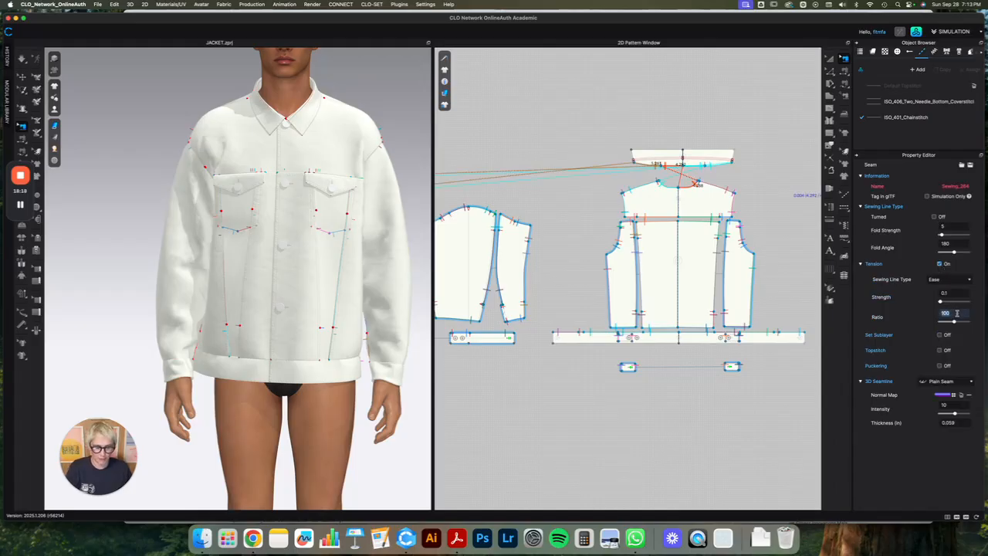
type("90")
key("Return")
key("space")
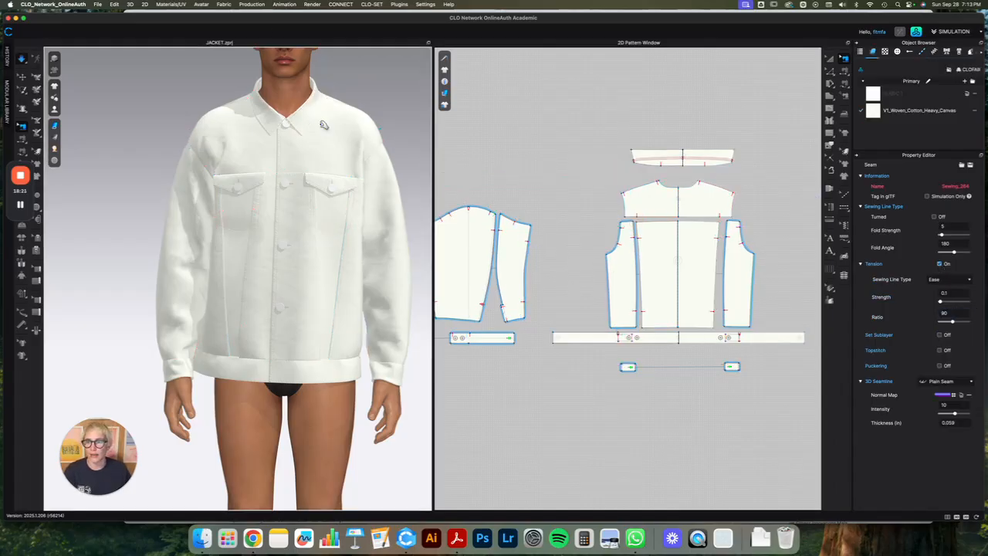
- Turn on ease tension with ratio 90 for the vertical seams between the lower front panels, and simulate
key("b")
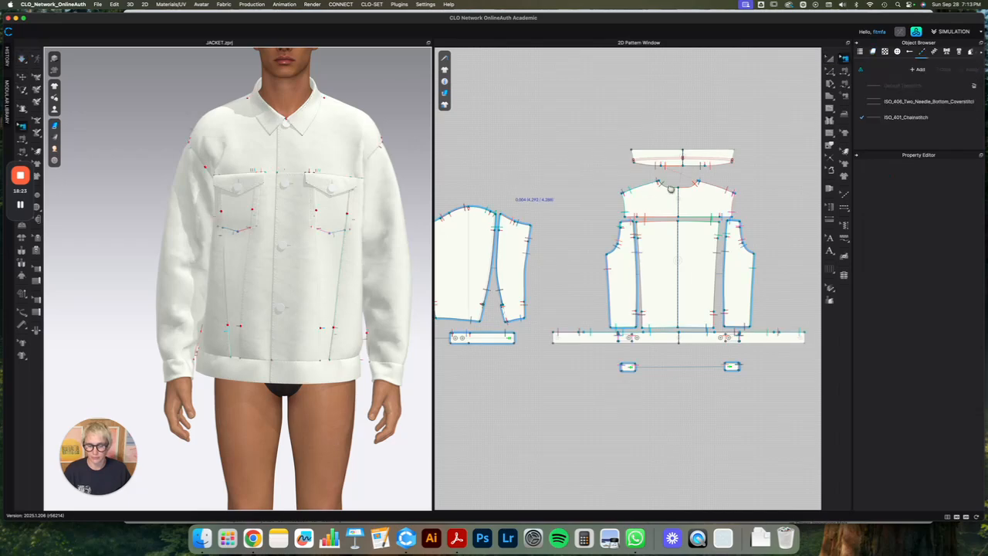
middle_click_drag(512, 189, 772, 190)
scroll(645, 213, "up", 3)
scroll(647, 224, "up", 3)
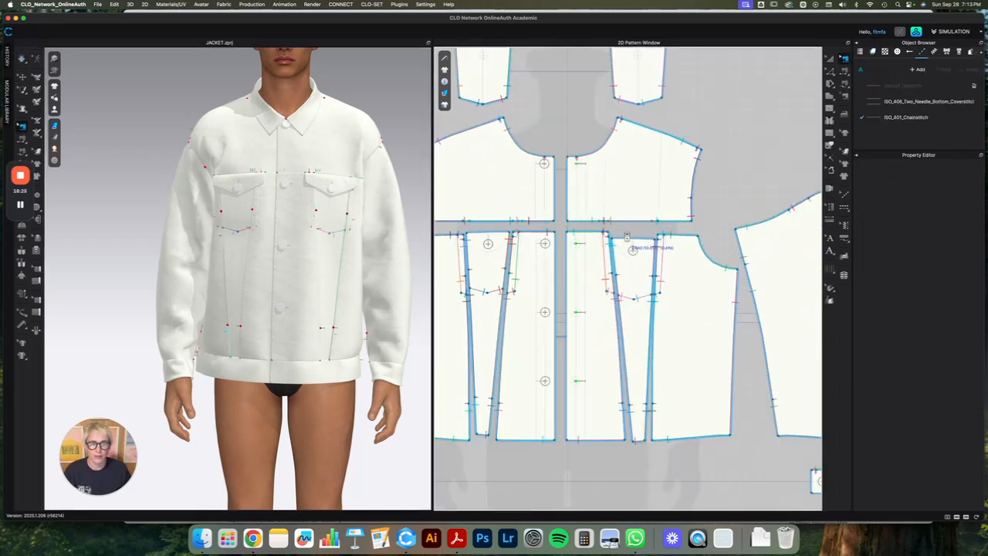
left_click(625, 315)
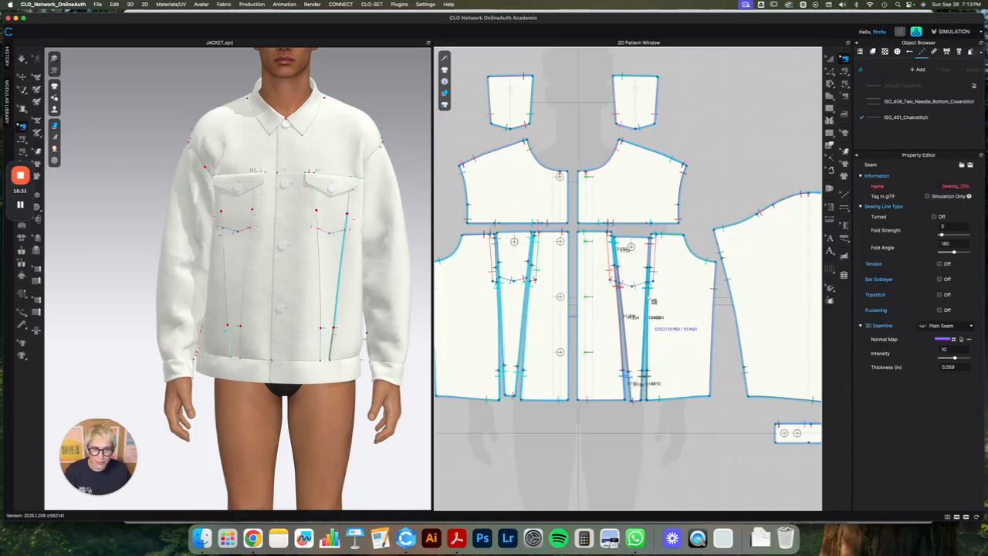
left_click(939, 264)
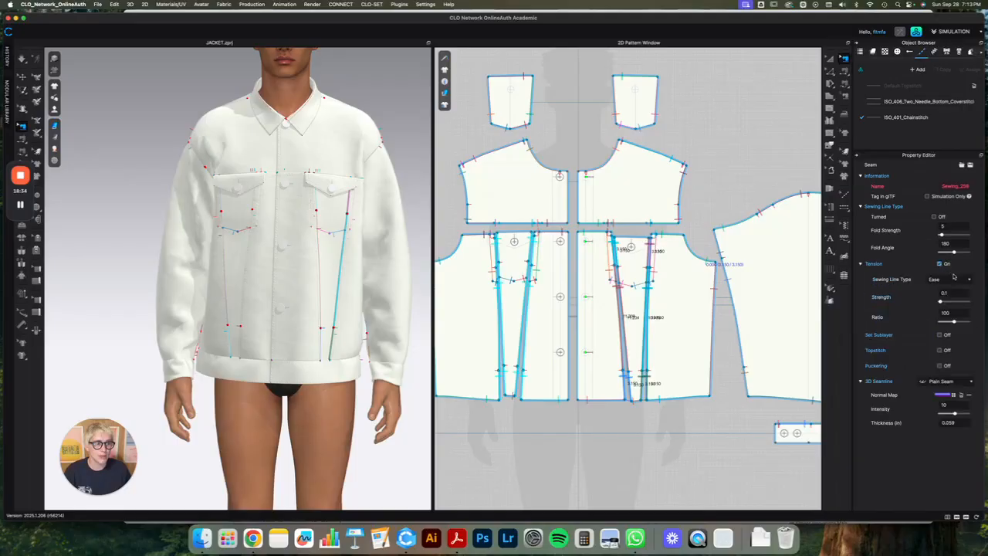
left_click(953, 313)
type("90")
key("Return")
key("space")
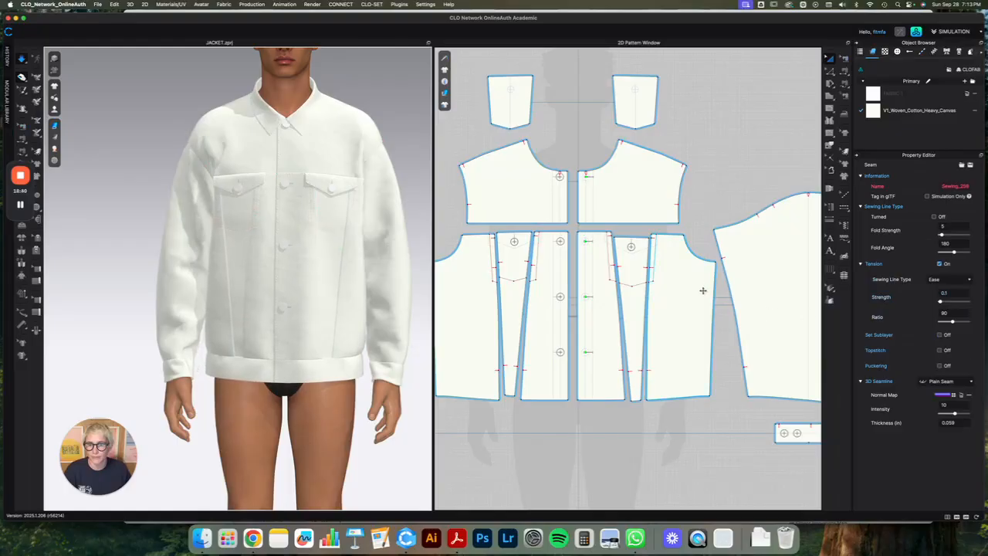
- Turn on ease tension with ratio 90 for the horizontal front yoke seams, and simulate
key("b")
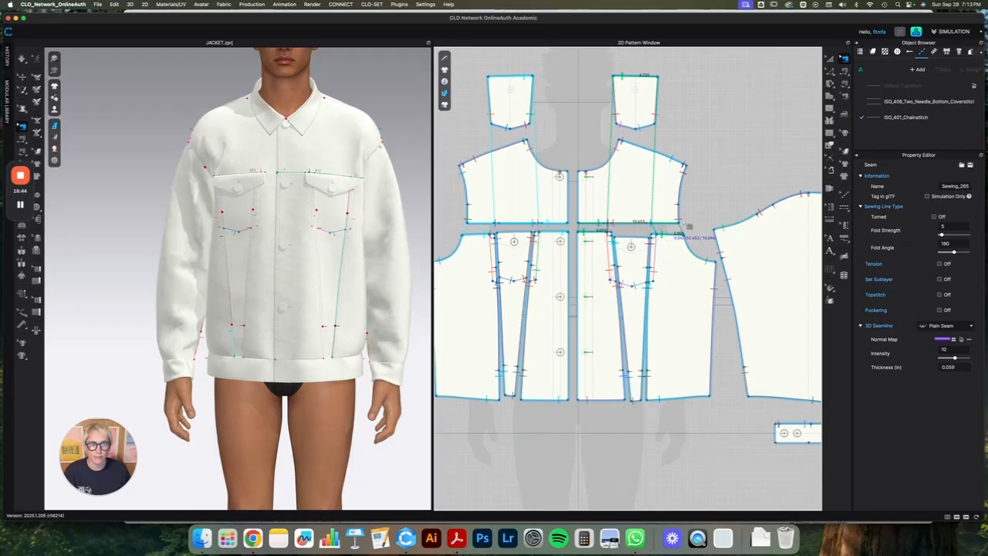
left_click(939, 264)
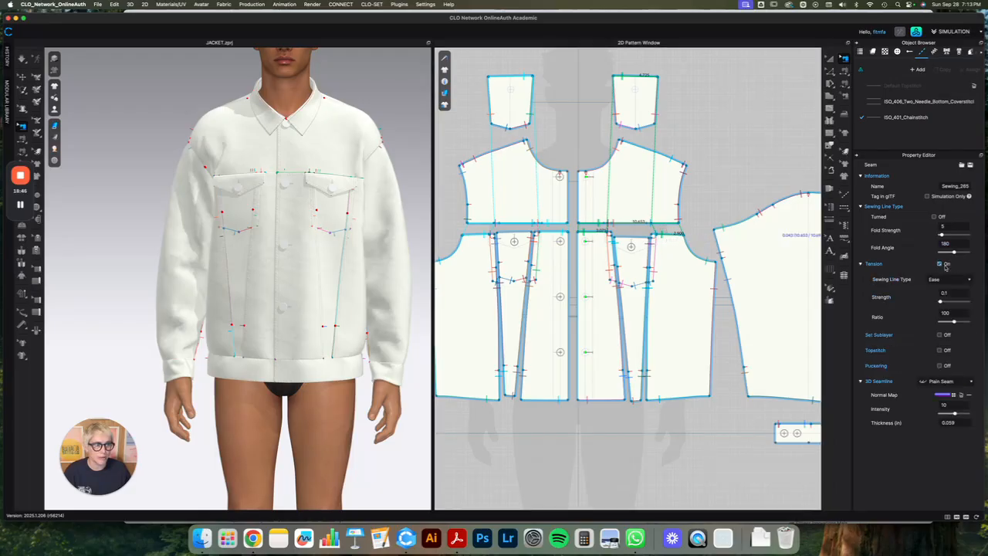
left_click(960, 312)
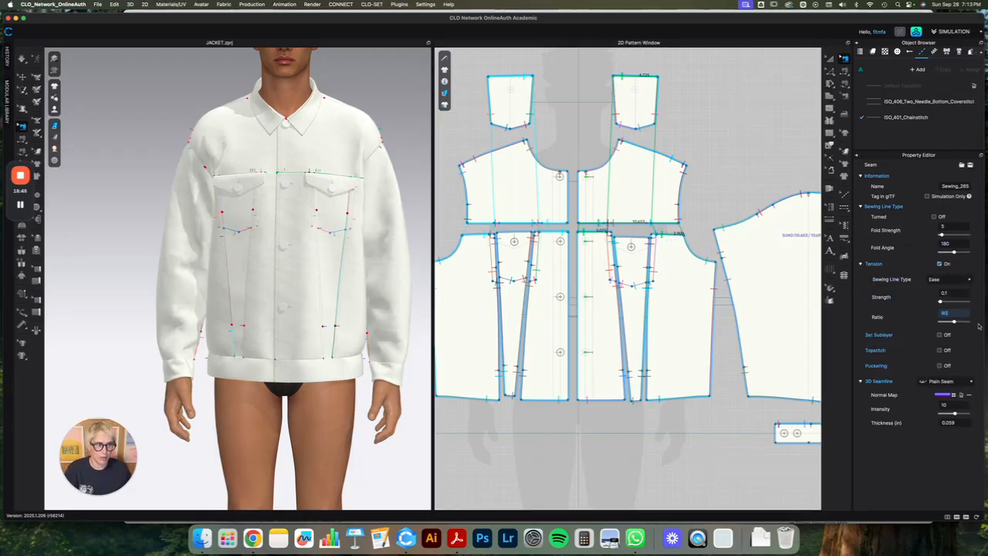
key("Return")
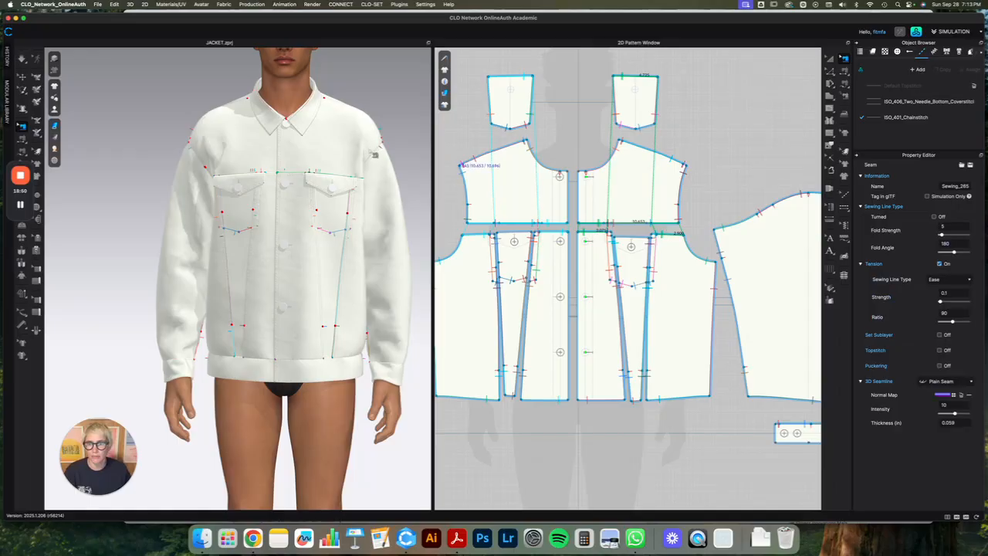
key("space")
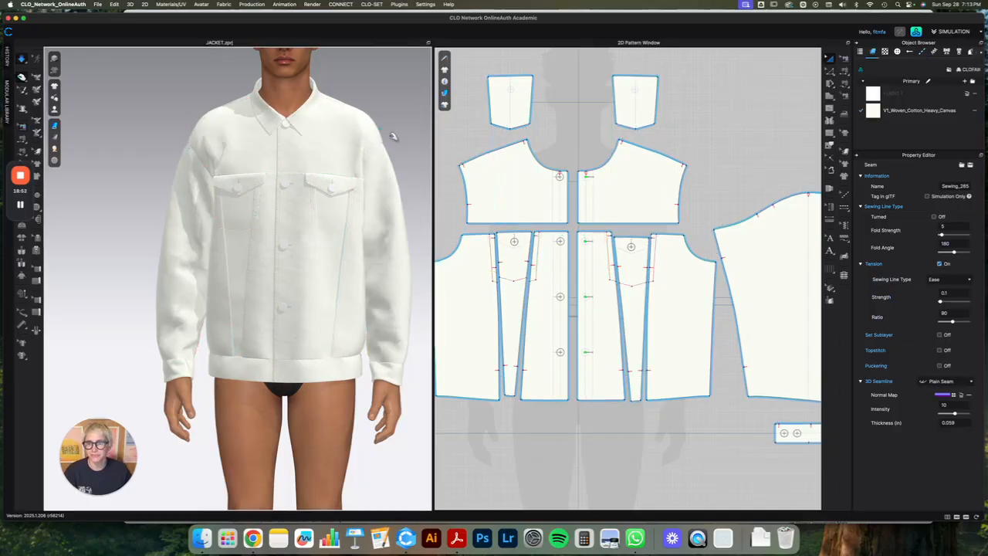
key("space")
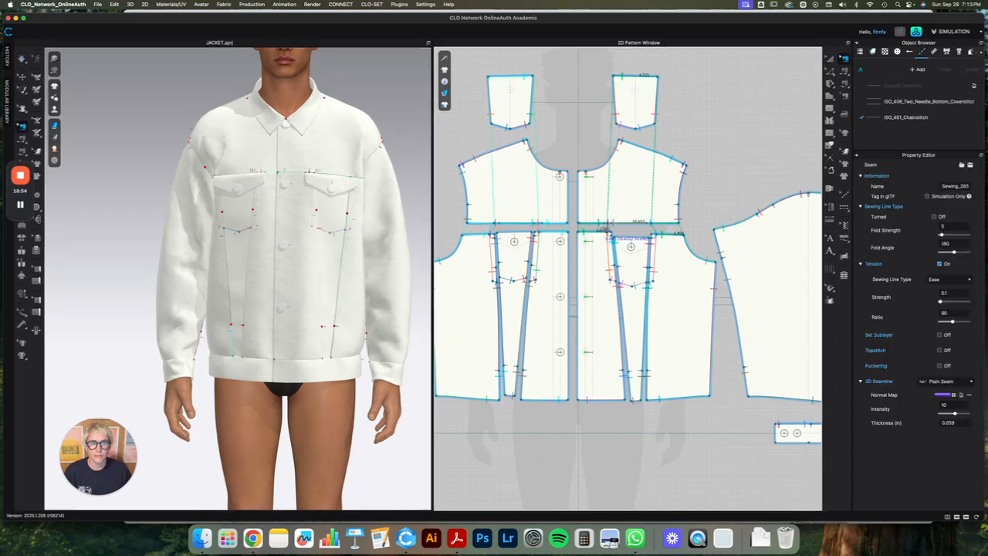
- Set the front yoke seams' tension strength to 0.5, simulate, and tug the front panels to settle the drape
left_click(959, 294)
type("0.5")
key("Return")
key("space")
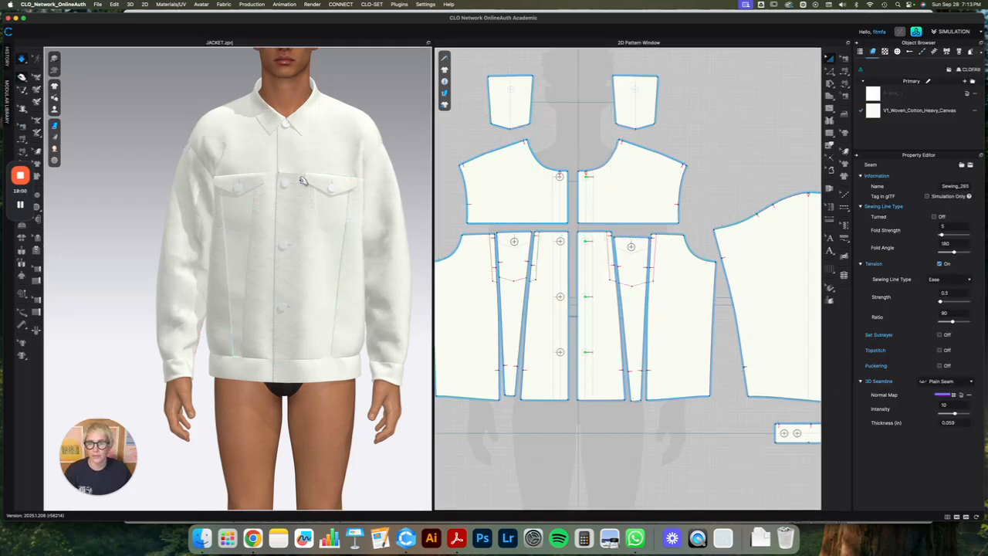
left_click(281, 176)
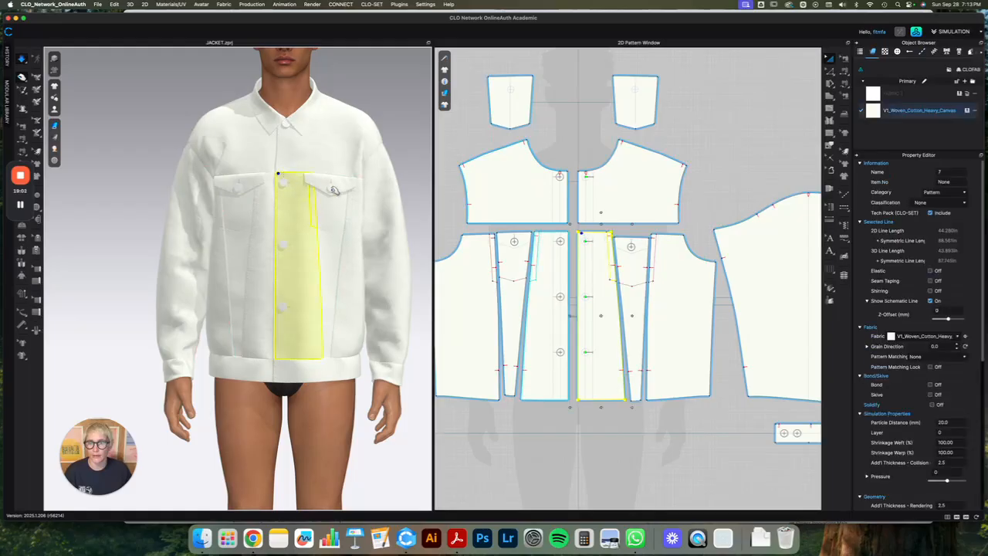
left_click(220, 319)
key("space")
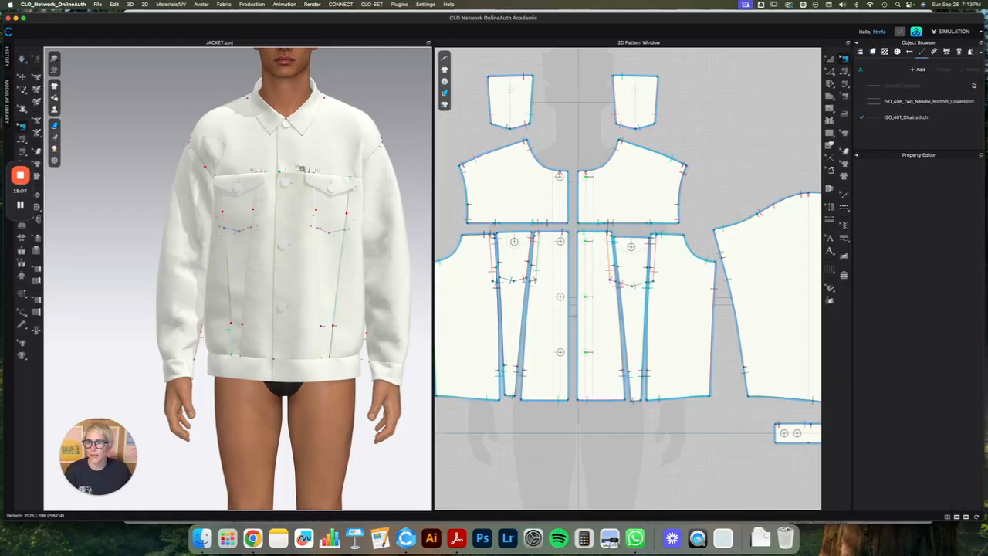
- Examine the jacket from the back and the front with the seam lines hidden
scroll(301, 169, "down", 3)
right_click_drag(334, 216, 179, 218)
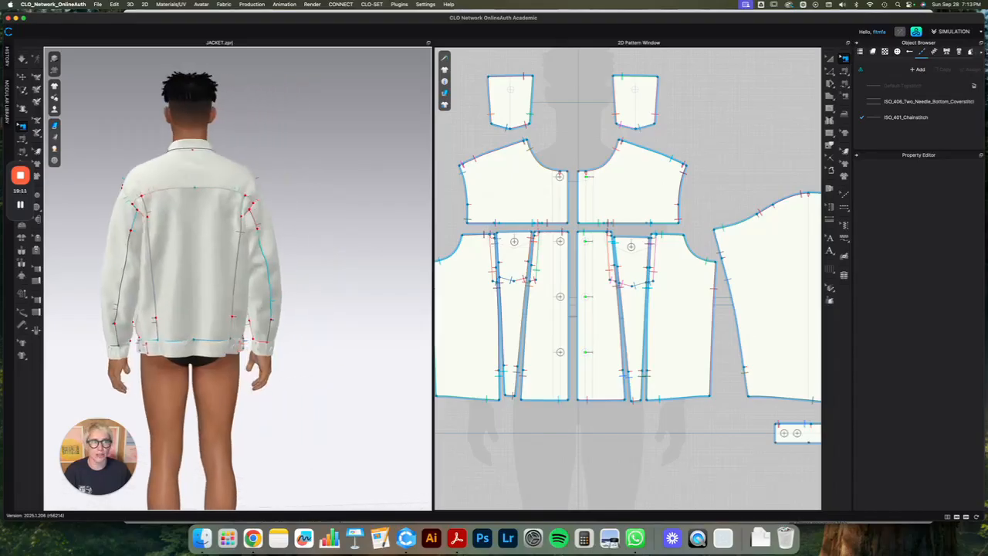
left_click(830, 57)
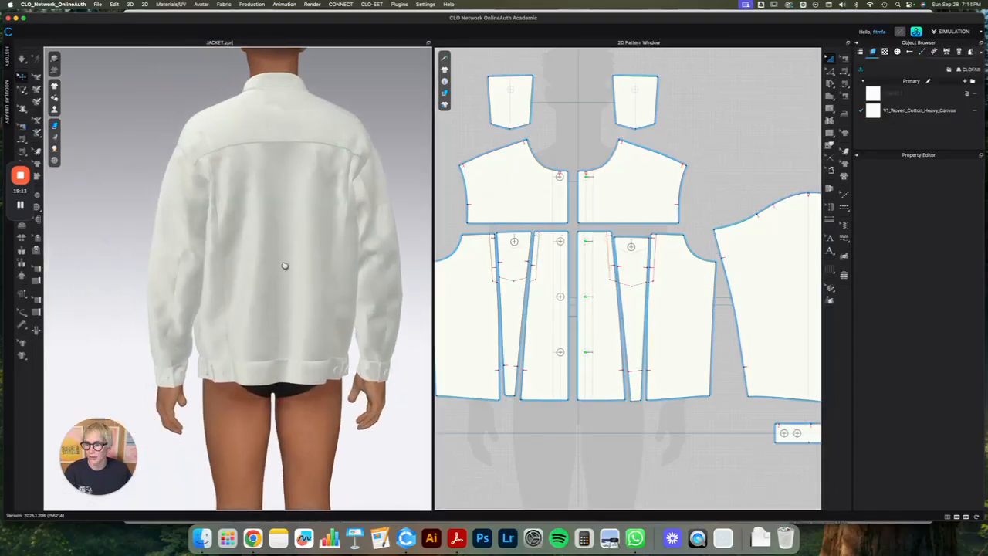
right_click_drag(284, 265, 359, 260)
middle_click_drag(359, 260, 234, 267)
right_click_drag(234, 267, 347, 293)
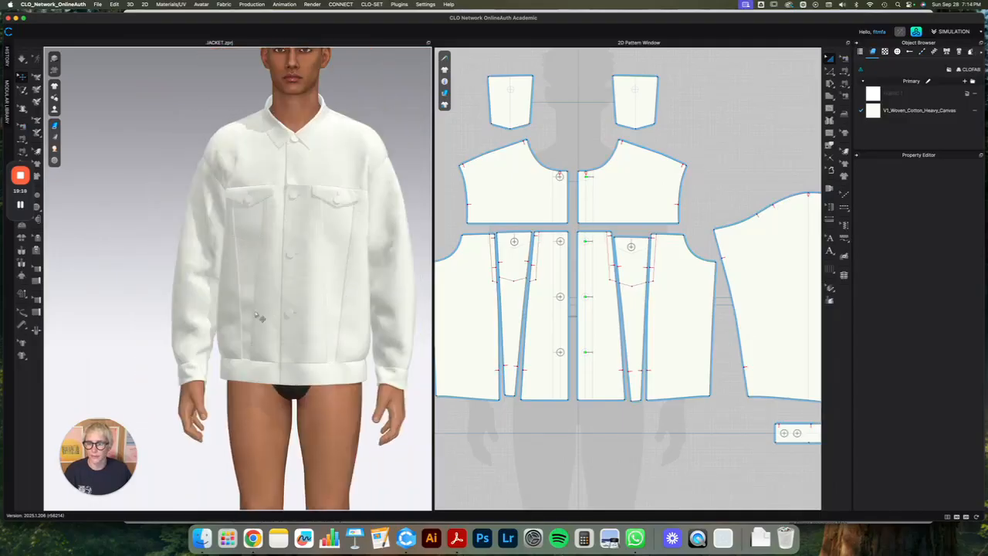
scroll(339, 210, "down", 3)
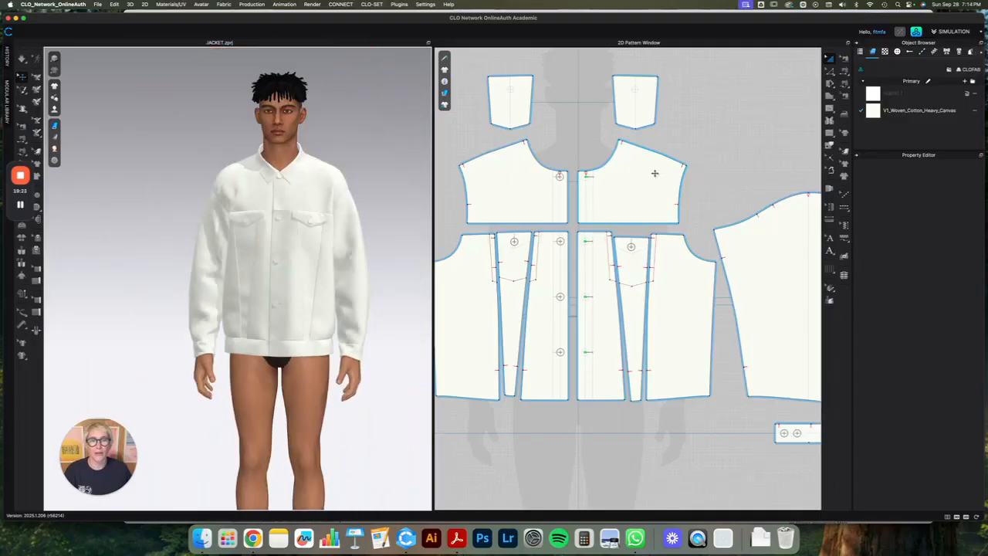
- Steam the lower front panels with the Steam brush at -3% shrinkage, 130 mm size and 70% hardness, and simulate
scroll(683, 171, "down", 4)
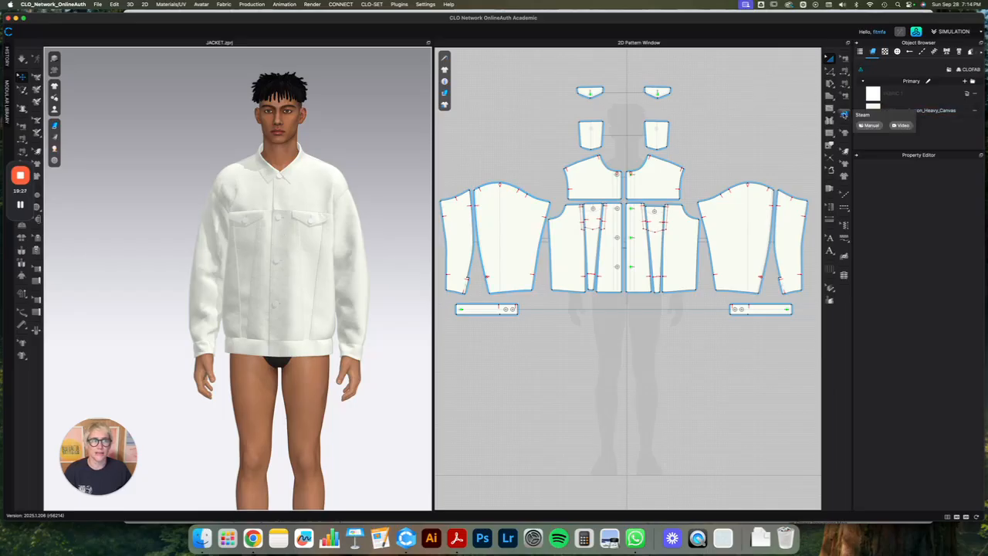
left_click(844, 114)
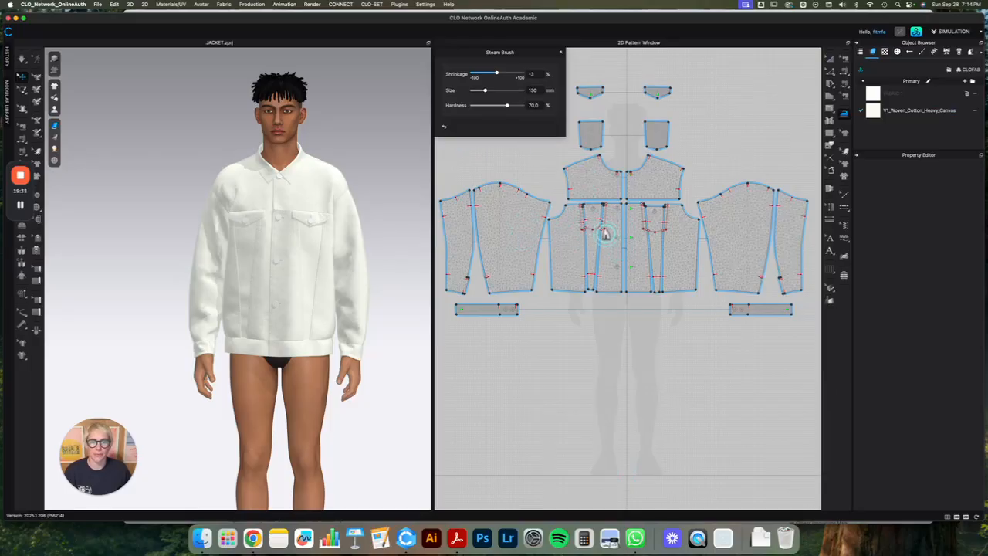
mouse_move(588, 220)
left_mouse_down()
mouse_move(588, 276)
mouse_move(603, 280)
mouse_move(583, 267)
mouse_move(585, 223)
mouse_move(592, 246)
mouse_move(576, 254)
left_mouse_up()
key("space")
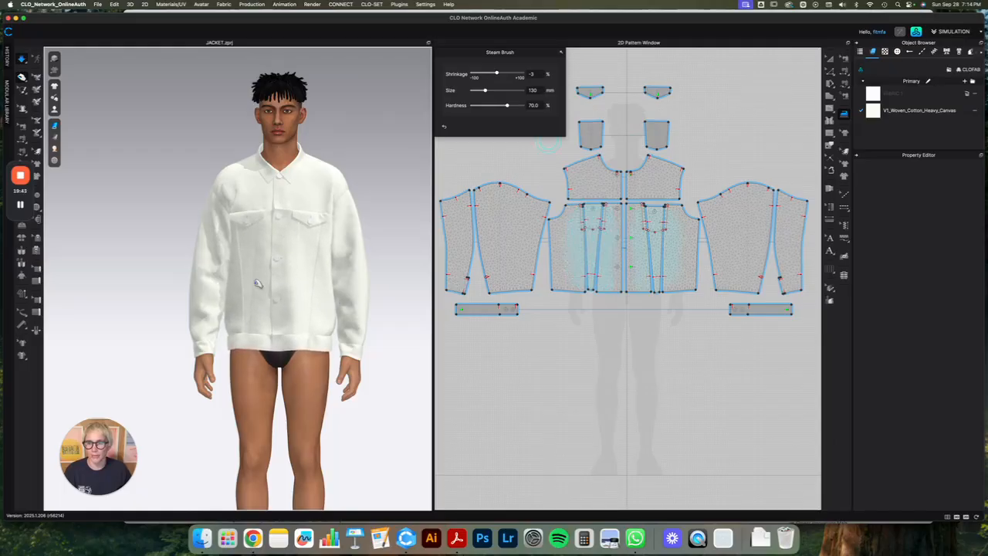
- Steam the front yokes and the back seam edges of the sleeves at -3% shrinkage, simulate, and check the back drape
key("space")
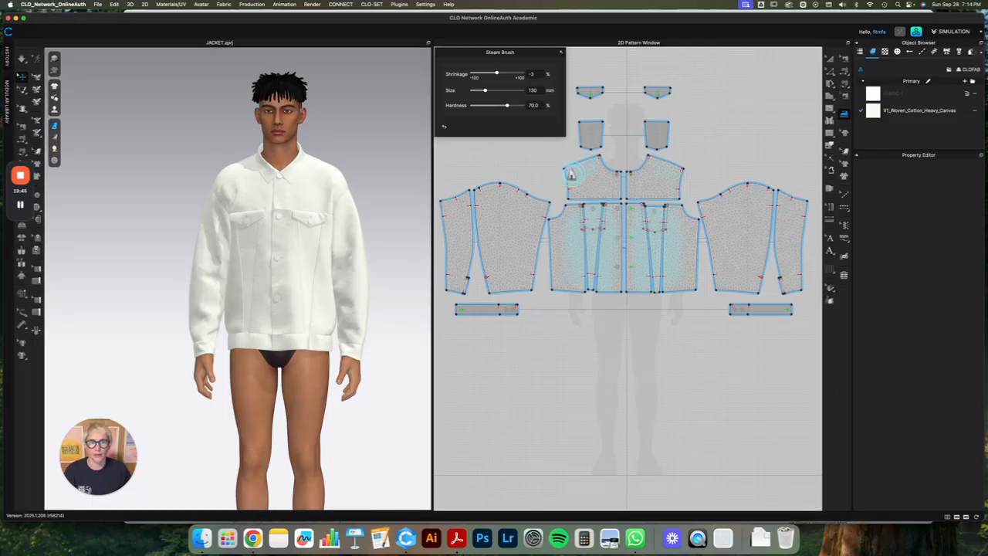
mouse_move(477, 195)
left_mouse_down()
mouse_move(490, 284)
mouse_move(474, 203)
mouse_move(454, 272)
left_mouse_up()
right_click_drag(358, 224, 155, 242)
key("space")
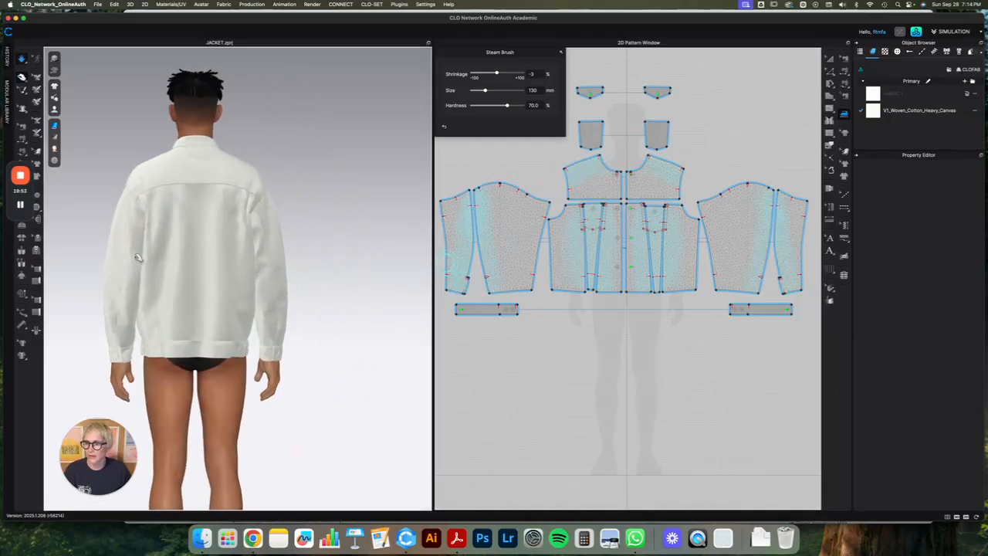
left_click(283, 273)
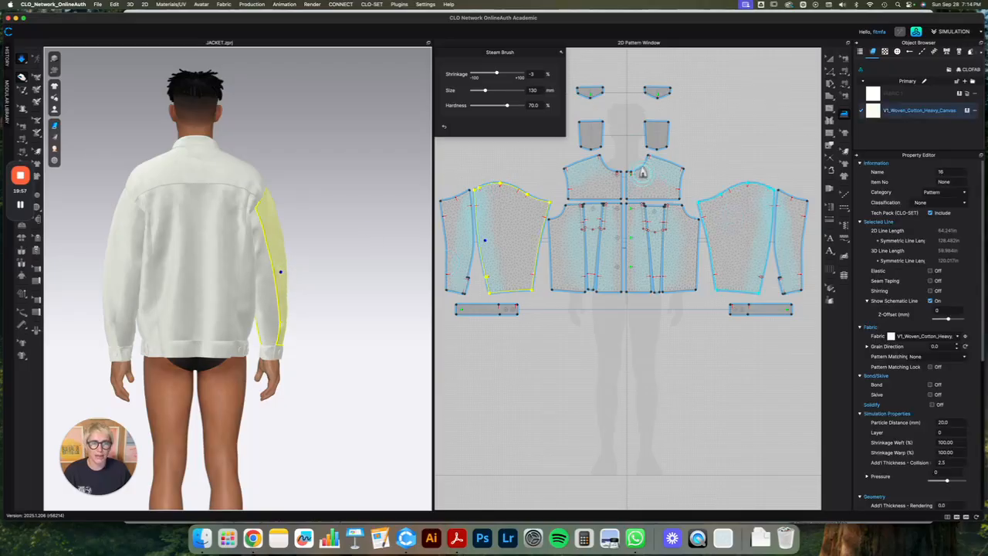
right_click_drag(325, 225, 286, 221)
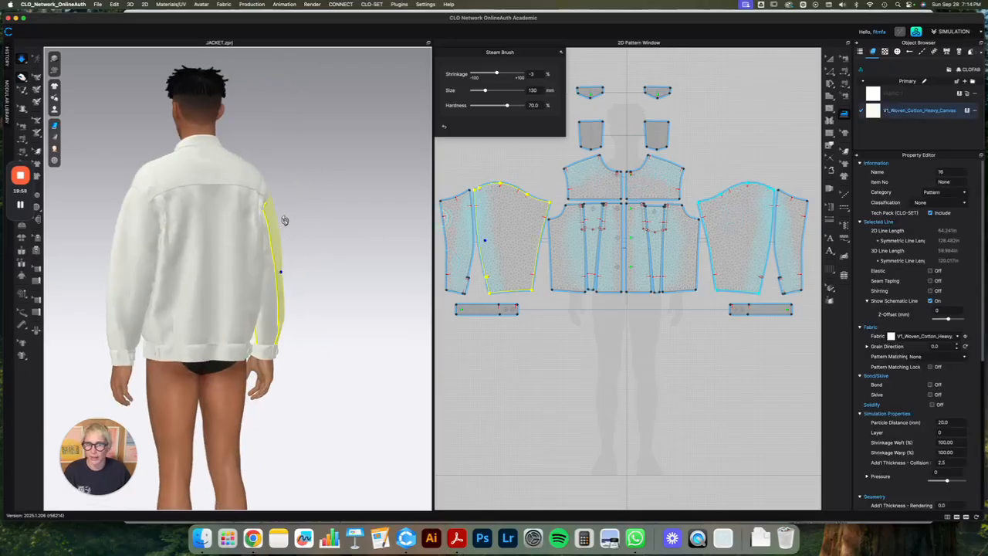
right_click_drag(178, 238, 189, 238)
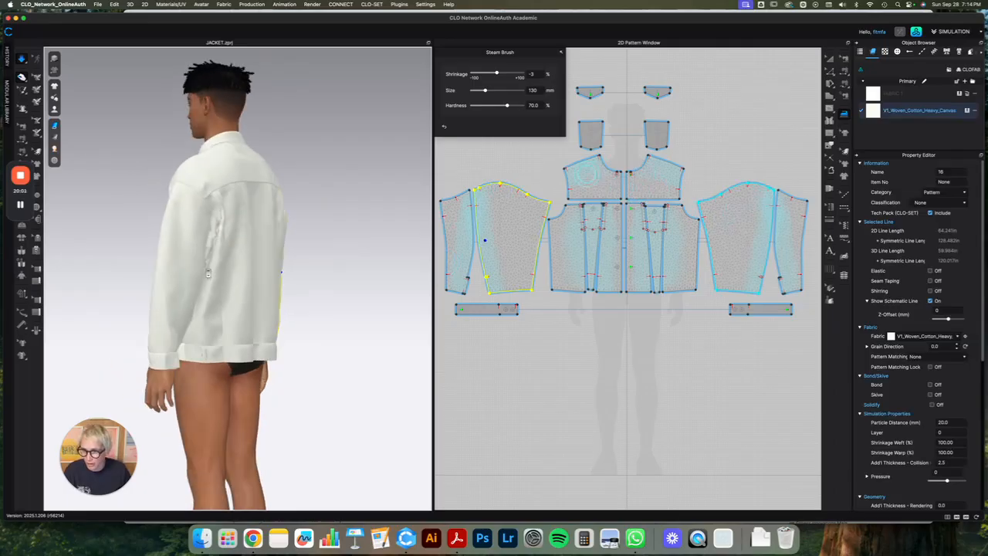
scroll(207, 273, "up", 2)
right_click_drag(294, 285, 264, 286)
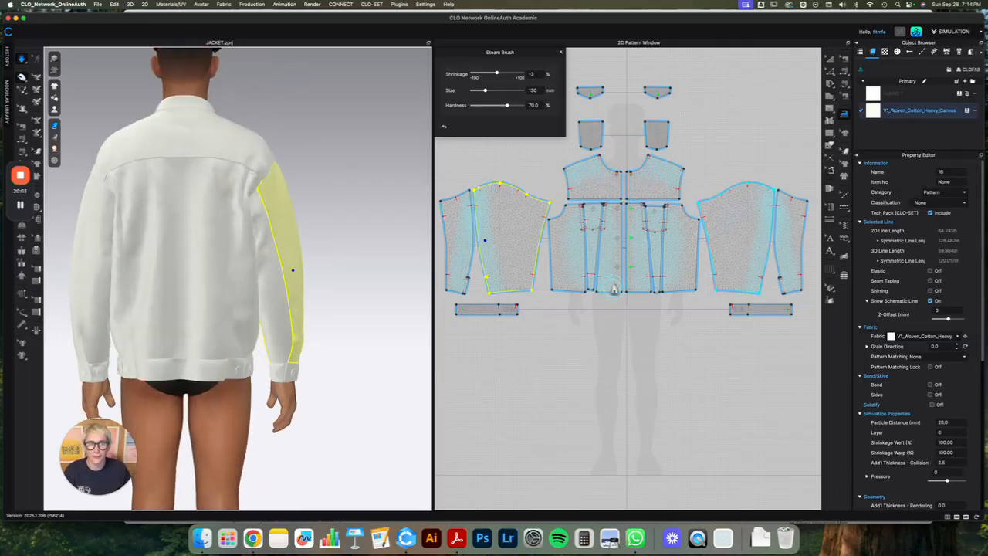
- Steam the back yoke, the centre back panel and the side back panels at -3% shrinkage with the 130 mm brush
scroll(614, 289, "down", 3)
middle_click_drag(726, 181, 607, 189)
scroll(700, 227, "up", 5)
mouse_move(698, 263)
left_mouse_down()
mouse_move(624, 266)
mouse_move(759, 262)
mouse_move(695, 287)
mouse_move(683, 332)
mouse_move(690, 369)
mouse_move(694, 214)
mouse_move(784, 302)
mouse_move(786, 372)
mouse_move(785, 313)
left_mouse_up()
mouse_move(605, 325)
left_mouse_down()
mouse_move(614, 367)
mouse_move(614, 352)
left_mouse_up()
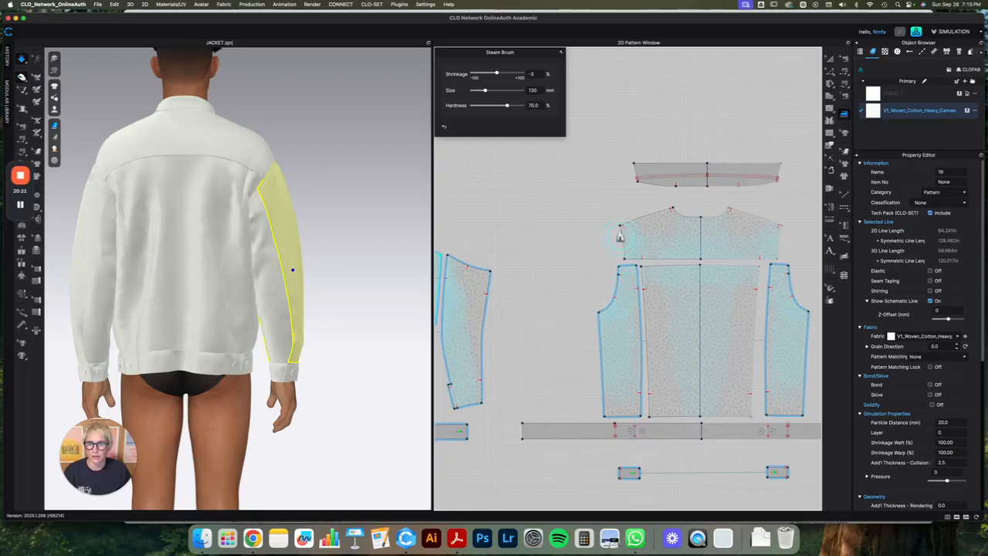
- Extend the -3% steaming over the front yokes, front panels and sleeves, and check the jacket from back and front
right_click_drag(362, 193, 152, 165)
middle_click_drag(525, 229, 802, 229)
middle_click_drag(743, 219, 794, 214)
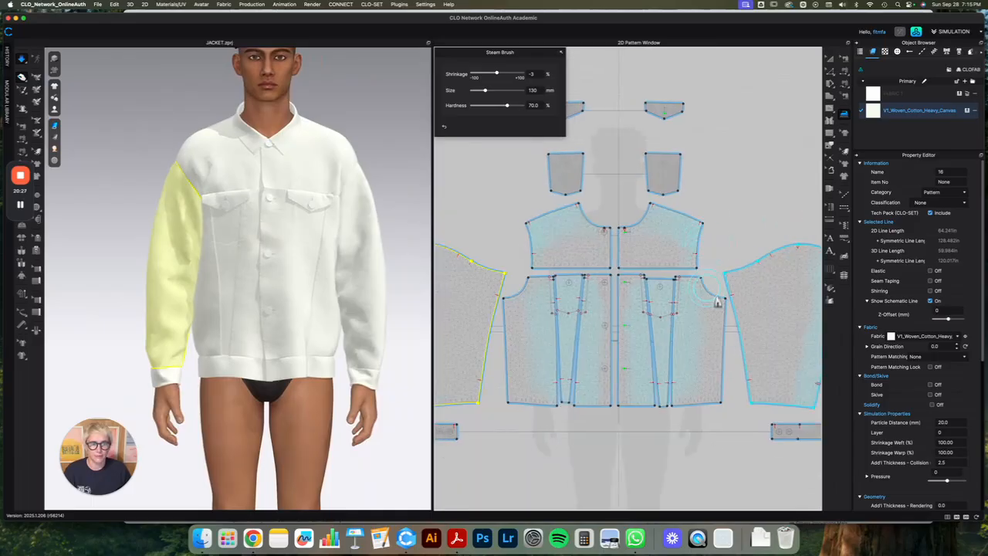
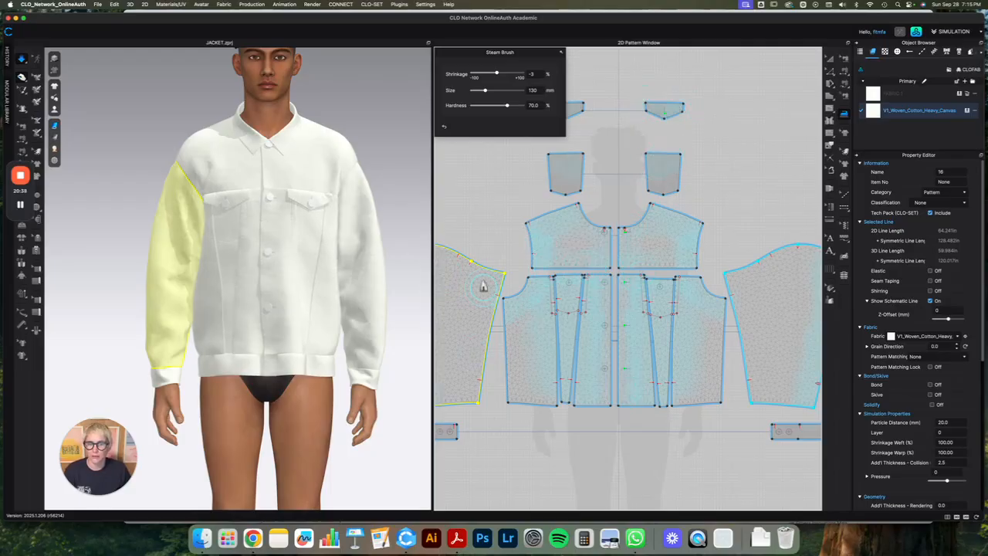
scroll(483, 287, "down", 3)
mouse_move(492, 287)
left_mouse_down()
mouse_move(448, 275)
mouse_move(489, 289)
mouse_move(457, 321)
mouse_move(456, 342)
mouse_move(464, 305)
mouse_move(458, 347)
left_mouse_up()
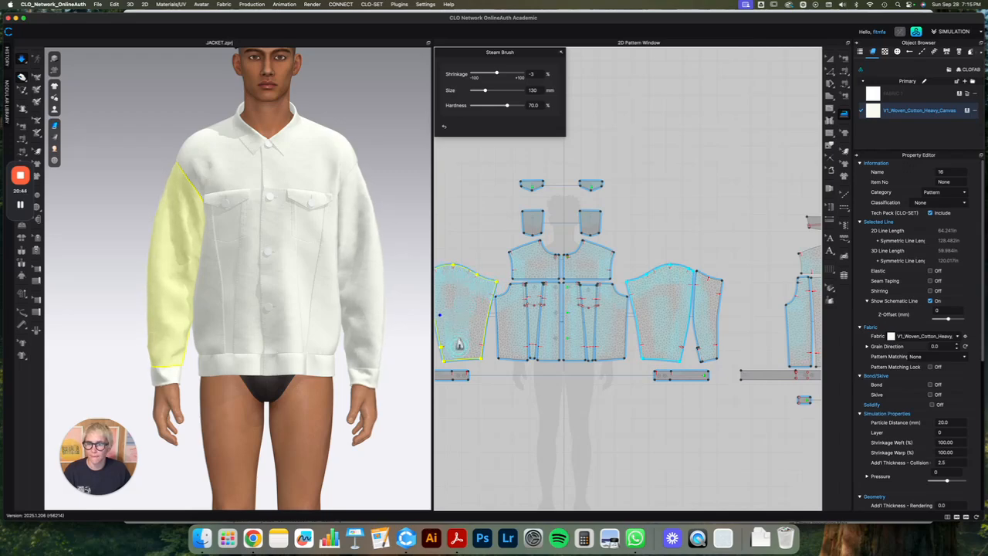
right_click_drag(383, 236, 337, 236)
right_click_drag(260, 240, 342, 230)
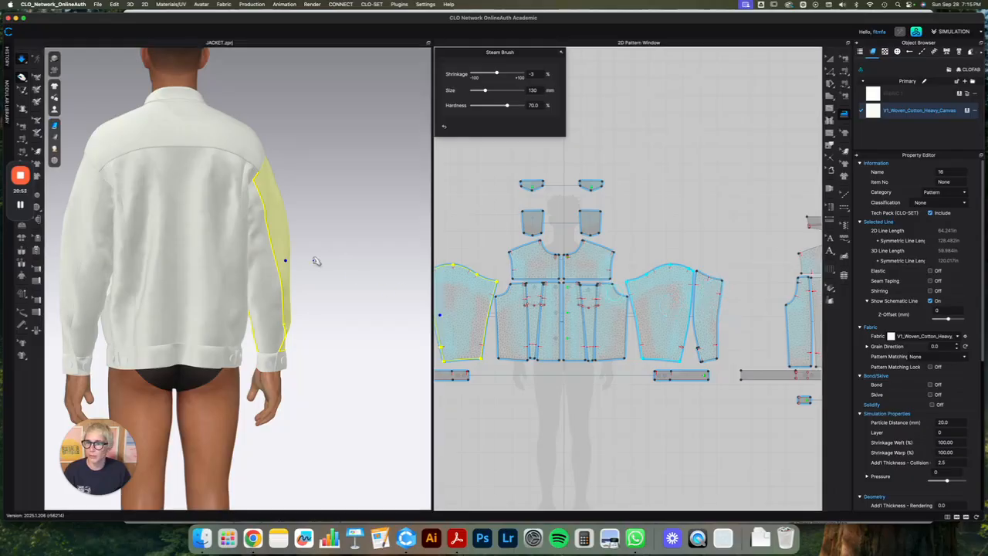
key("0")
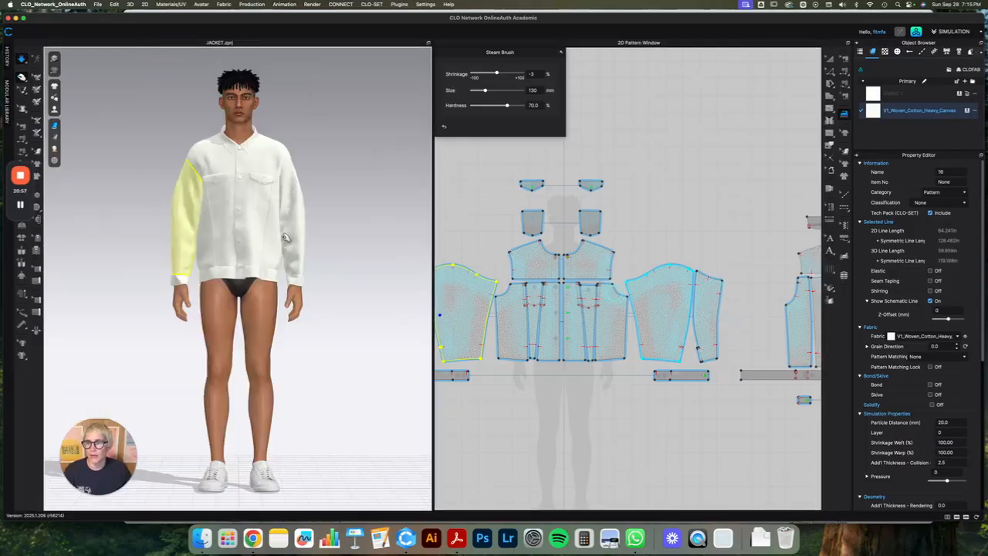
- Steam the whole collar piece at -3% shrinkage
scroll(688, 199, "up", 2)
middle_click_drag(688, 199, 520, 231)
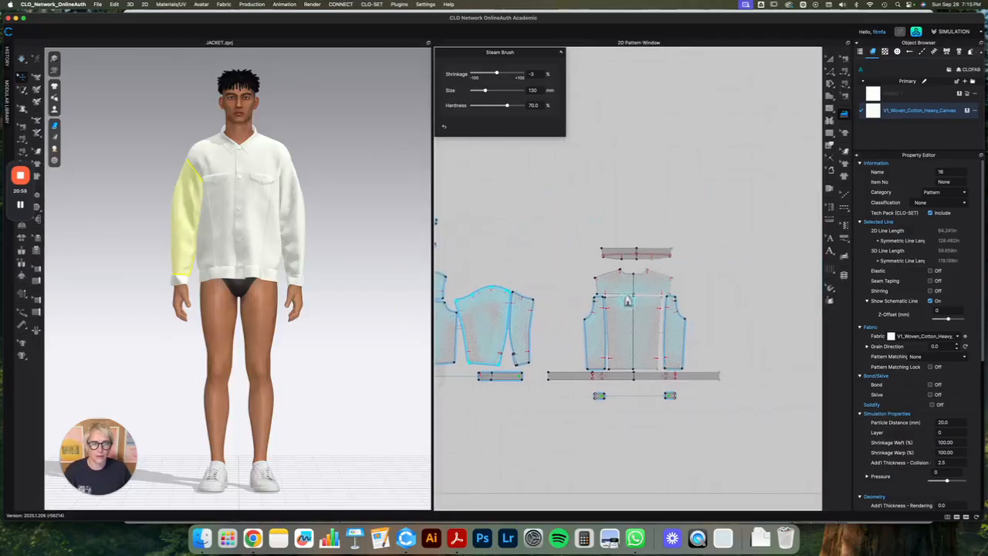
scroll(626, 302, "down", 5)
mouse_move(584, 196)
left_mouse_down()
mouse_move(569, 187)
mouse_move(624, 186)
mouse_move(550, 193)
left_mouse_up()
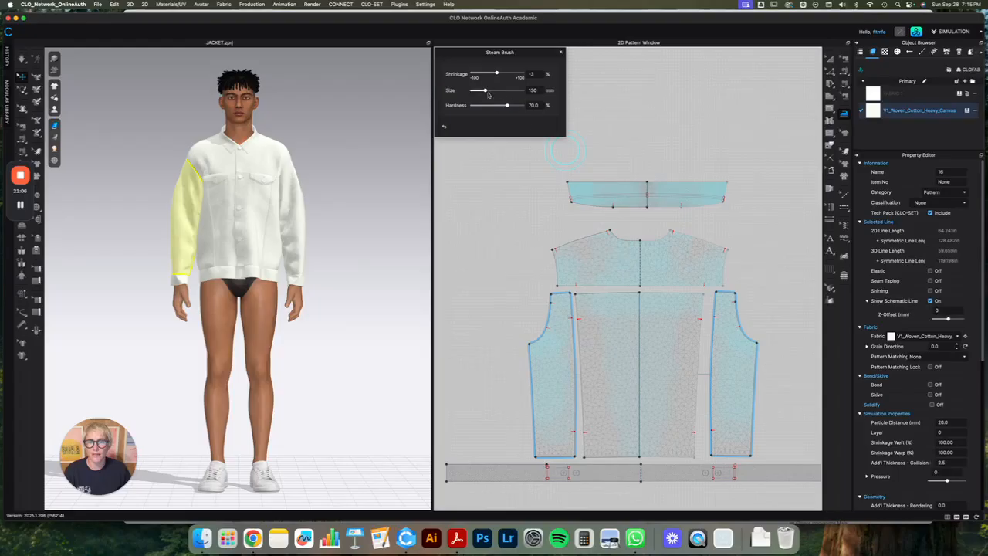
- Try steaming the collar with the shrinkage set to 35%, and view the jacket from the back
left_click_drag(497, 74, 489, 75)
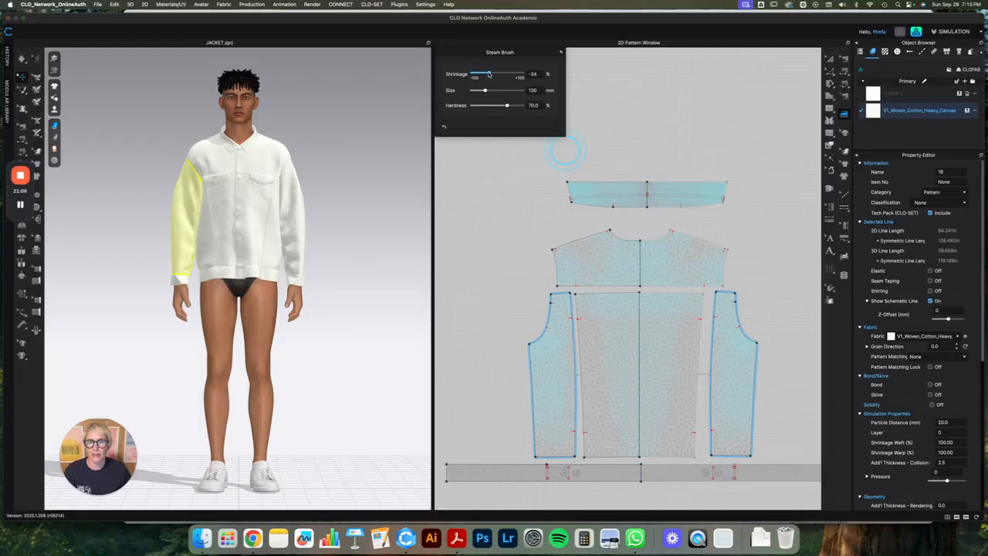
left_click_drag(585, 185, 640, 190)
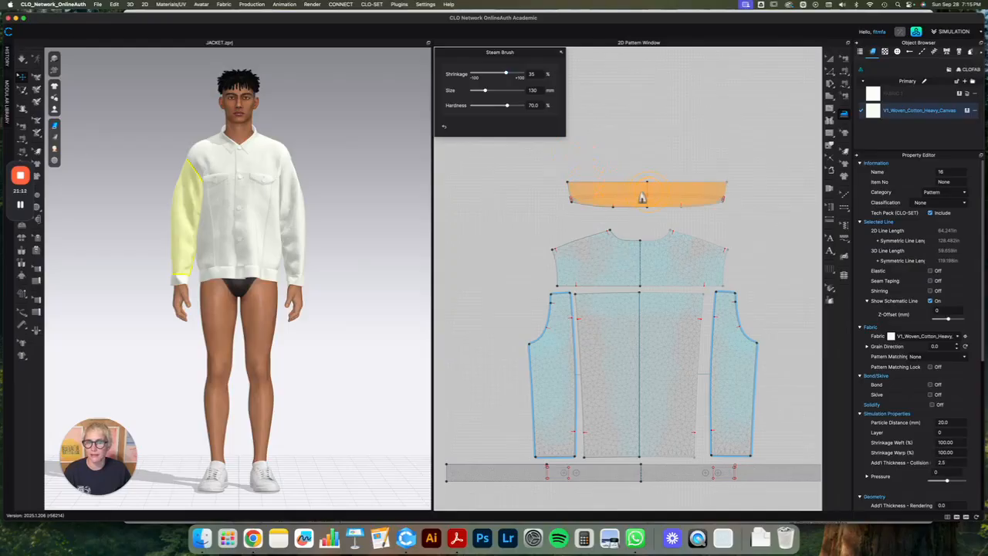
right_click_drag(273, 203, 423, 271)
left_click_drag(639, 329, 673, 342)
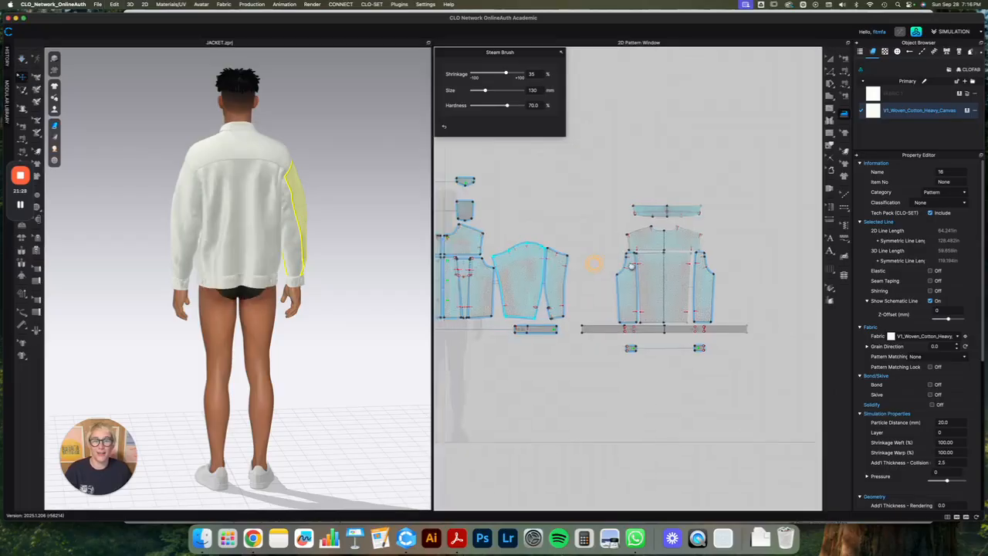
- Set the steam shrinkage to 13%, expand the elbow and back seam areas of both sleeve panels, and simulate
scroll(778, 254, "up", 5)
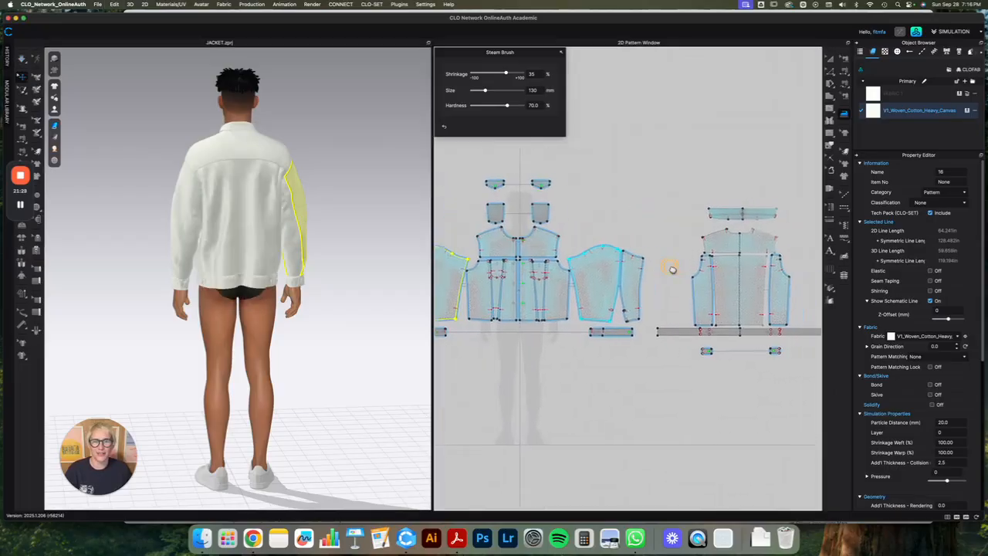
scroll(558, 278, "up", 3)
left_click(505, 74)
left_click_drag(529, 243, 538, 295)
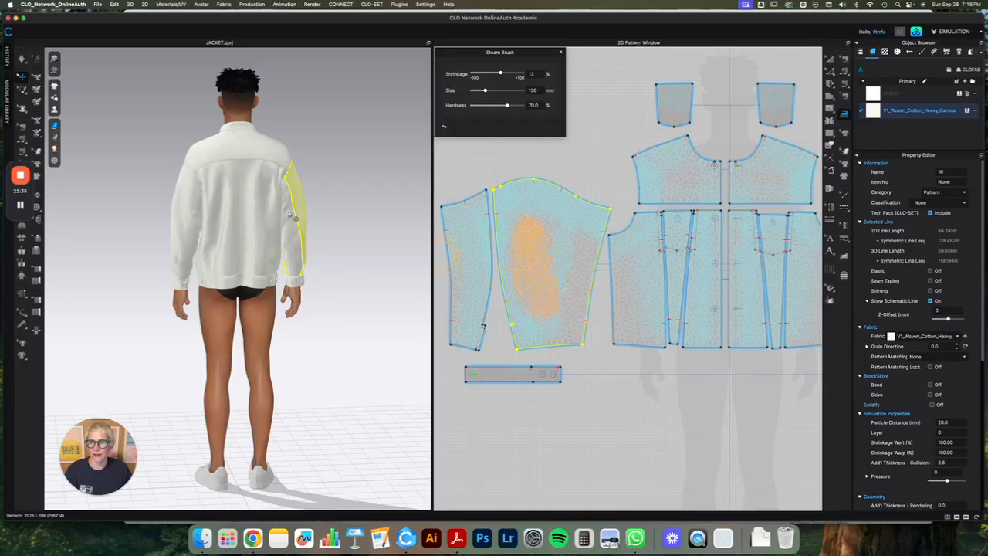
right_click_drag(332, 223, 294, 217)
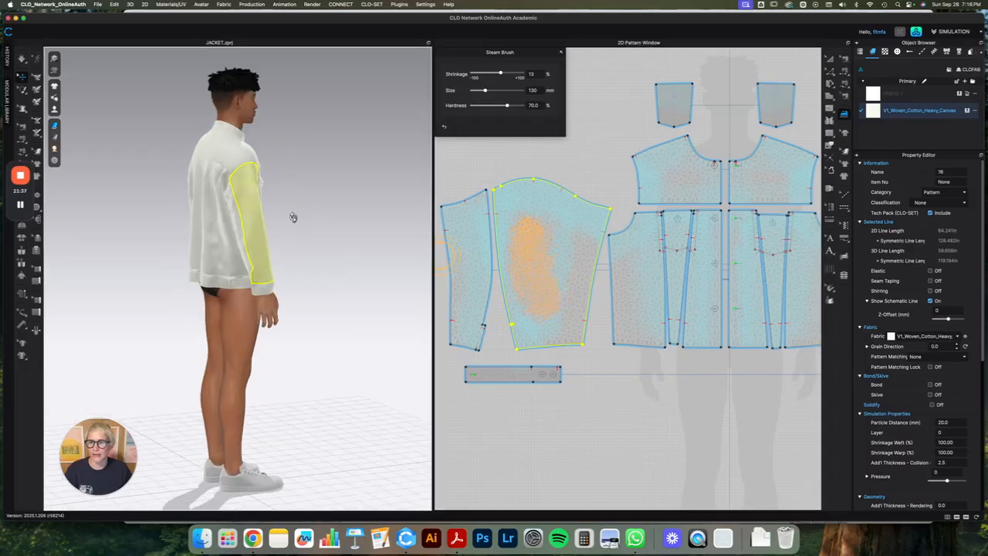
mouse_move(501, 244)
left_mouse_down()
mouse_move(493, 261)
mouse_move(505, 305)
left_mouse_up()
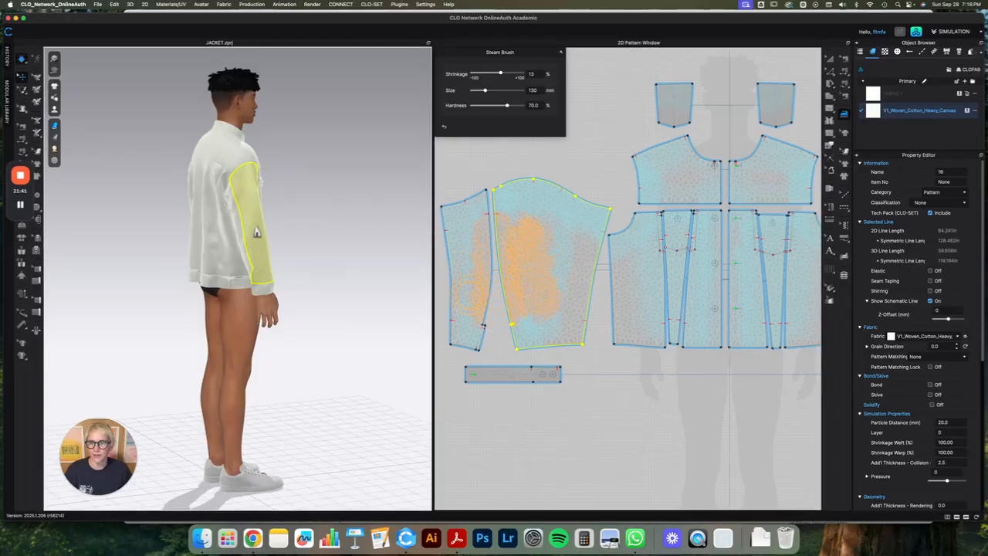
scroll(247, 242, "up", 2)
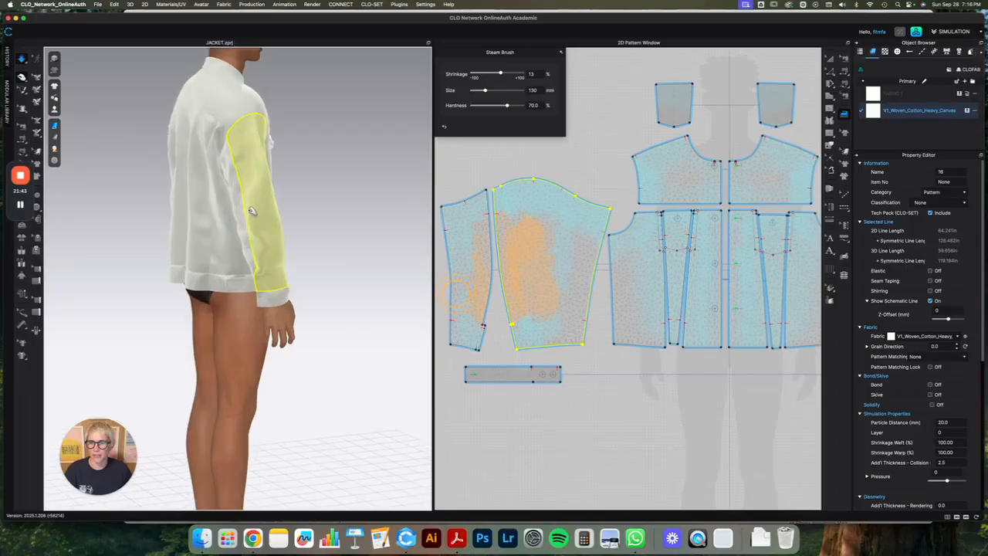
left_click(303, 223)
right_click_drag(238, 207, 315, 223)
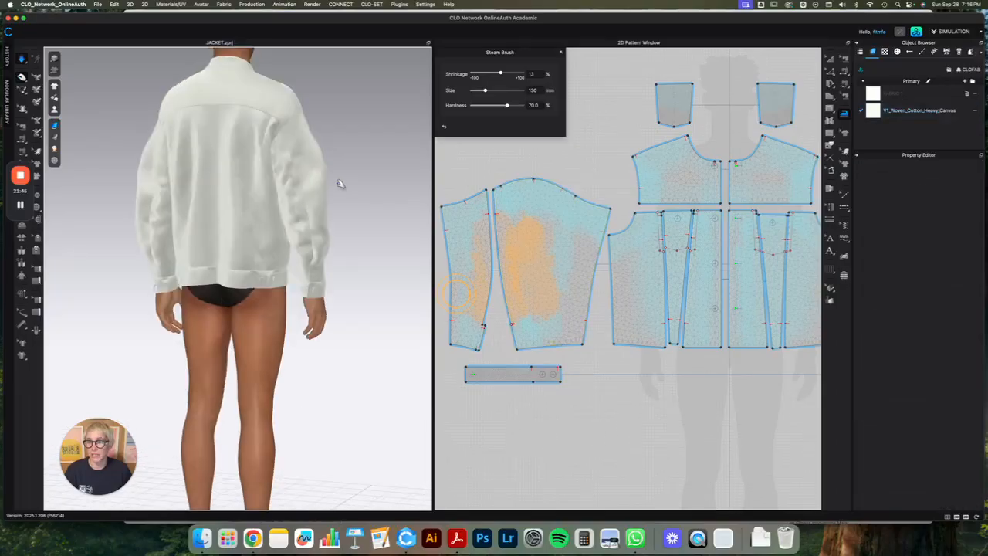
- Expand the fabric along both sides of the back yoke seam with the Steam brush at 13%
scroll(682, 185, "right", 10)
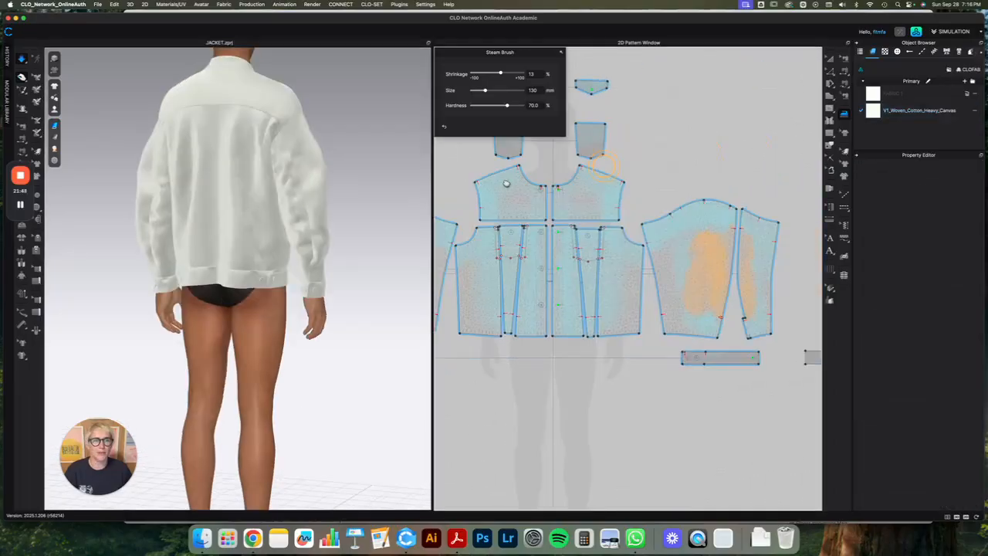
scroll(581, 227, "right", 5)
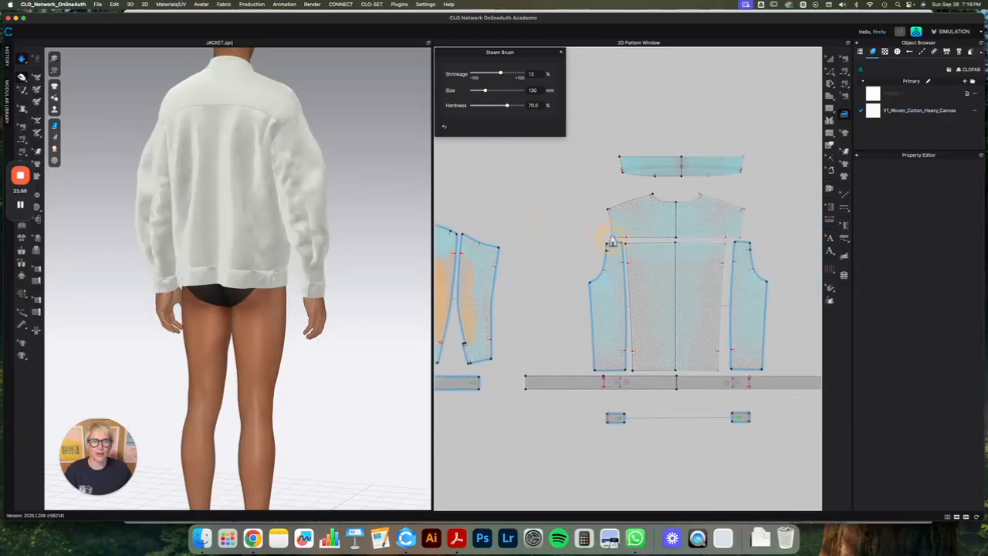
left_click_drag(643, 241, 725, 239)
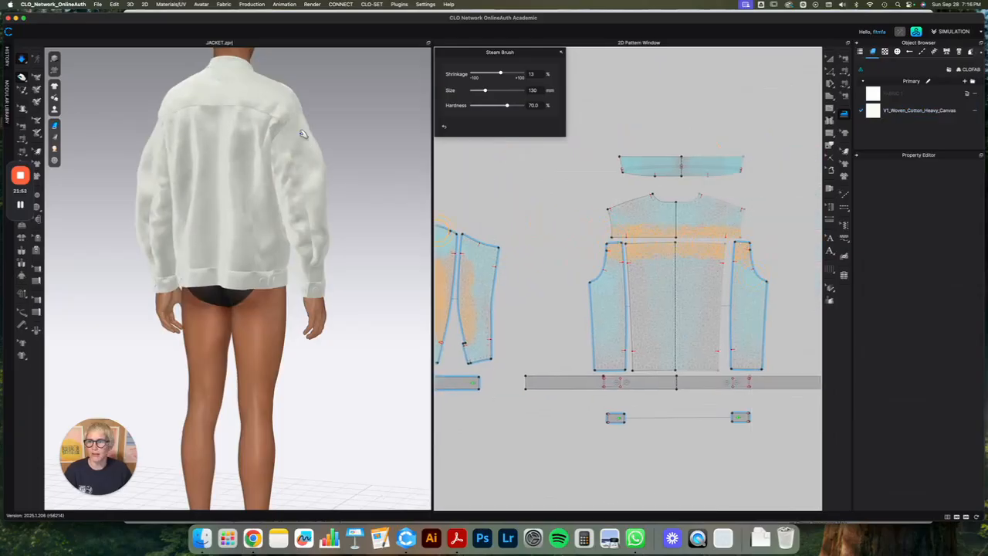
- Check the jacket from the front and back, and undo the steam strokes on the back yoke seam, sleeves and collar
right_click_drag(328, 151, 252, 157)
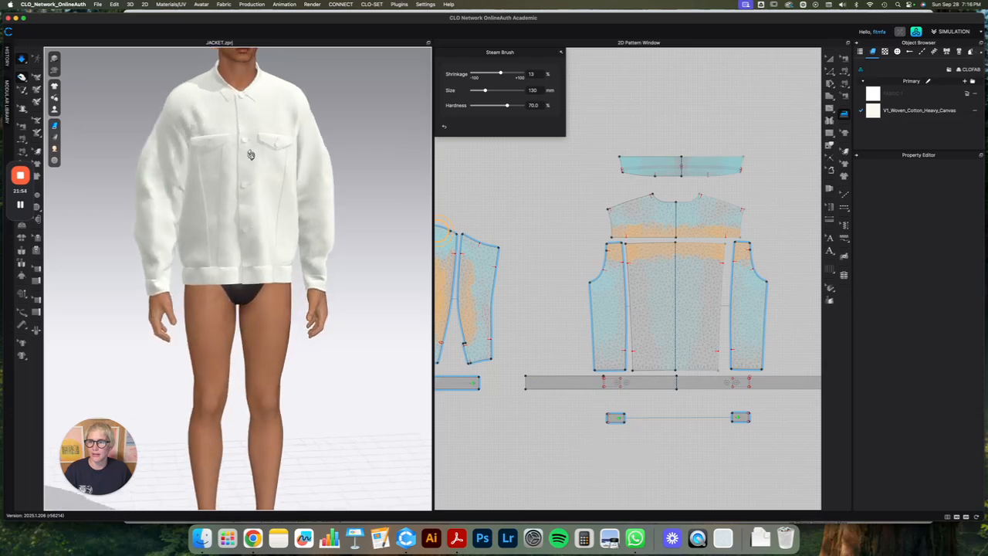
right_click_drag(494, 183, 746, 213)
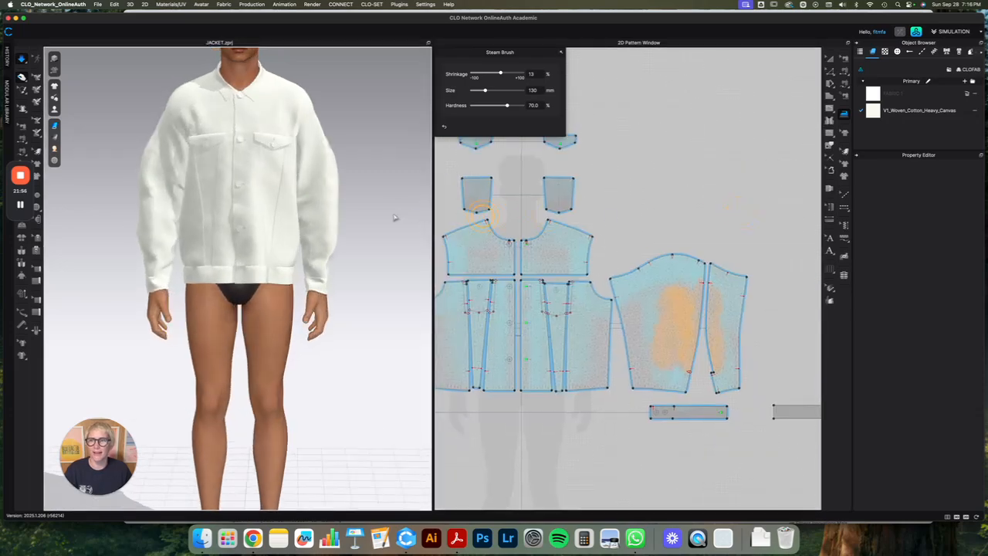
right_click_drag(335, 193, 199, 177)
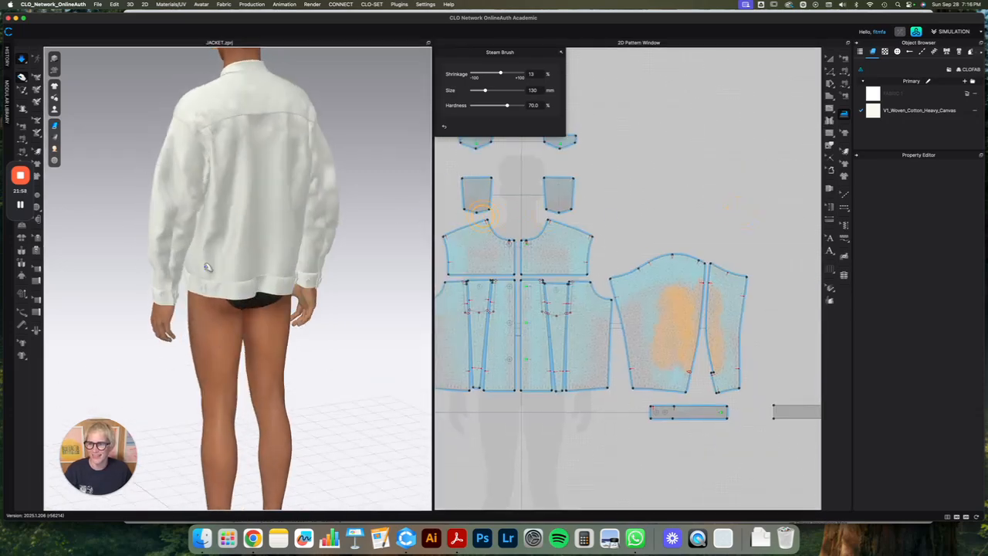
right_click_drag(277, 223, 258, 222)
key("super+z")
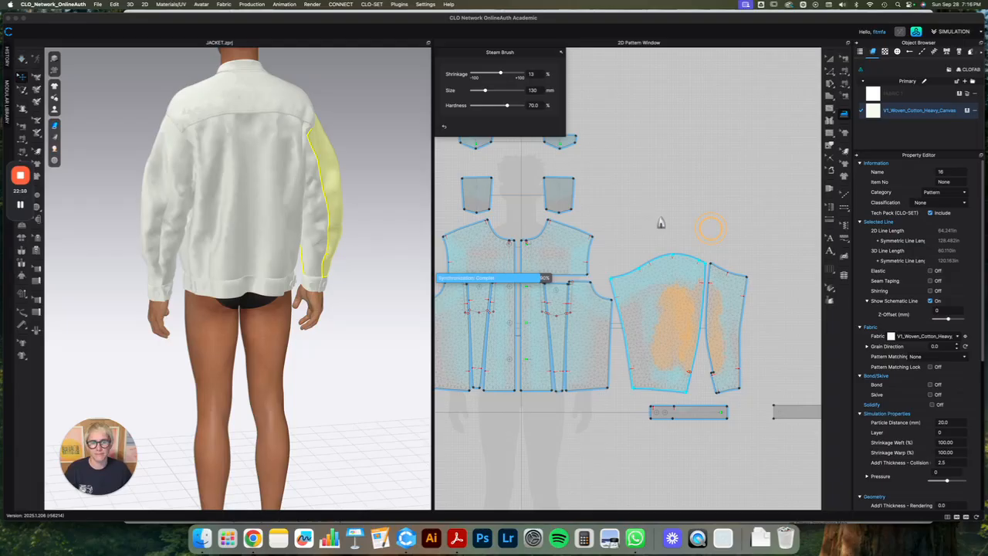
key("super+z")
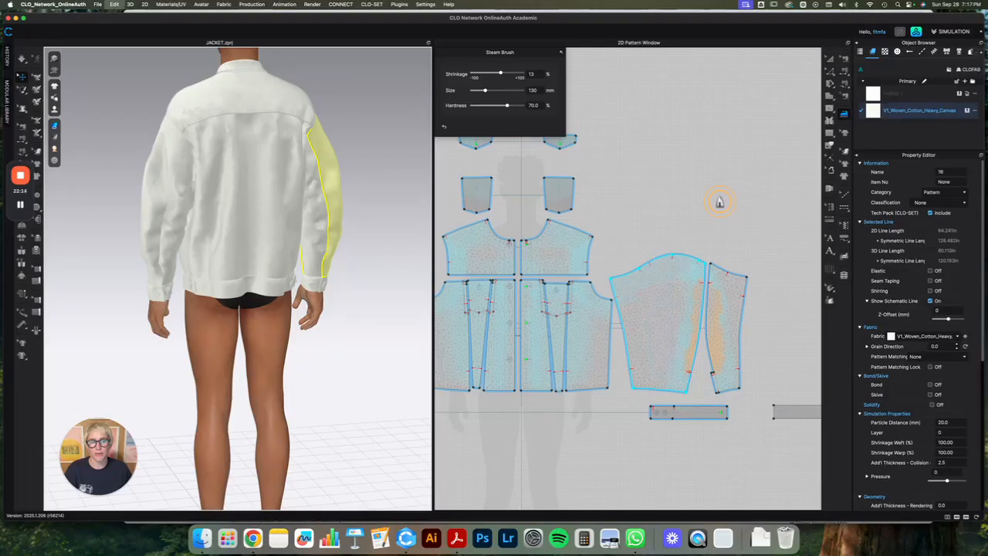
- Set the steam shrinkage to 3% and steam the sleeves along their length near the back seam
scroll(703, 241, "down", 3)
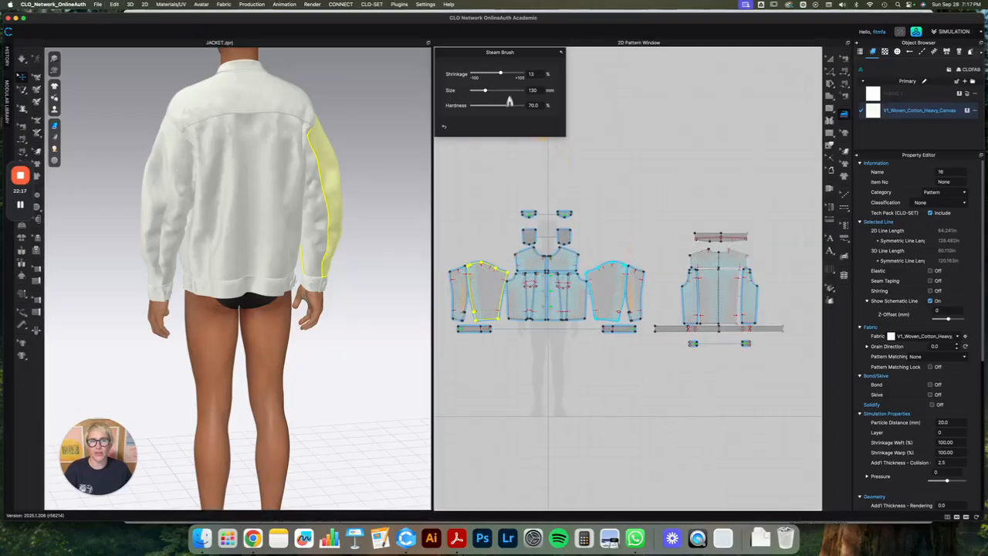
double_click(539, 78)
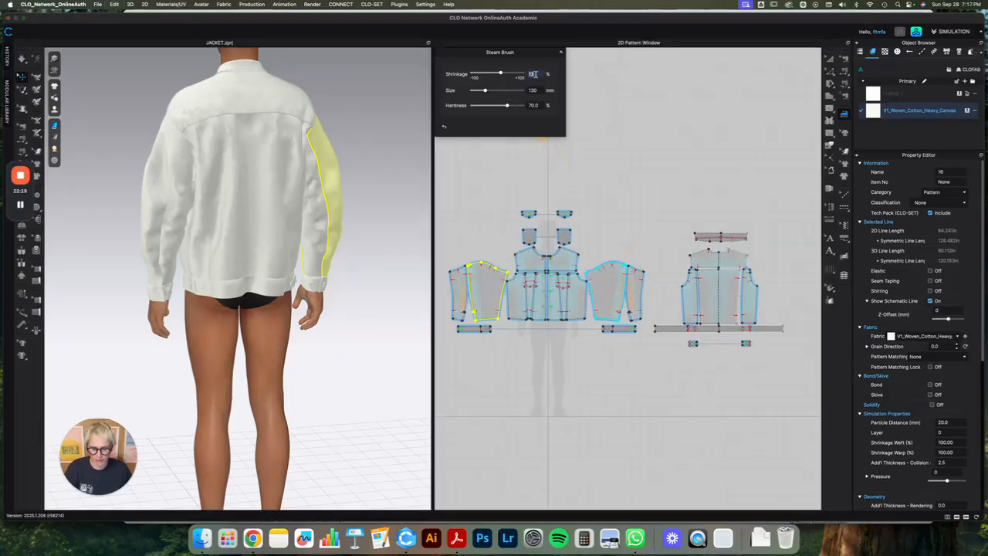
type("3")
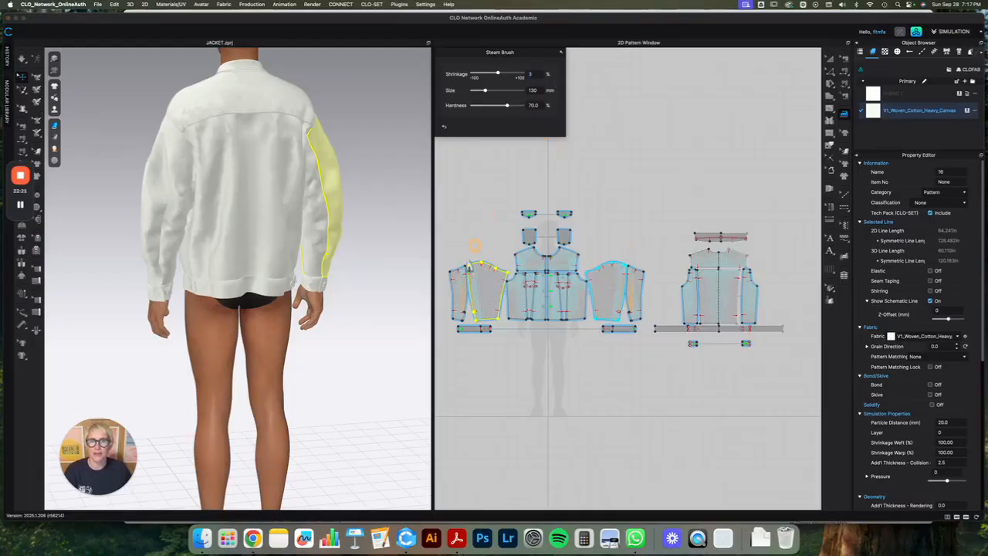
scroll(478, 262, "up", 3)
left_click_drag(489, 247, 494, 326)
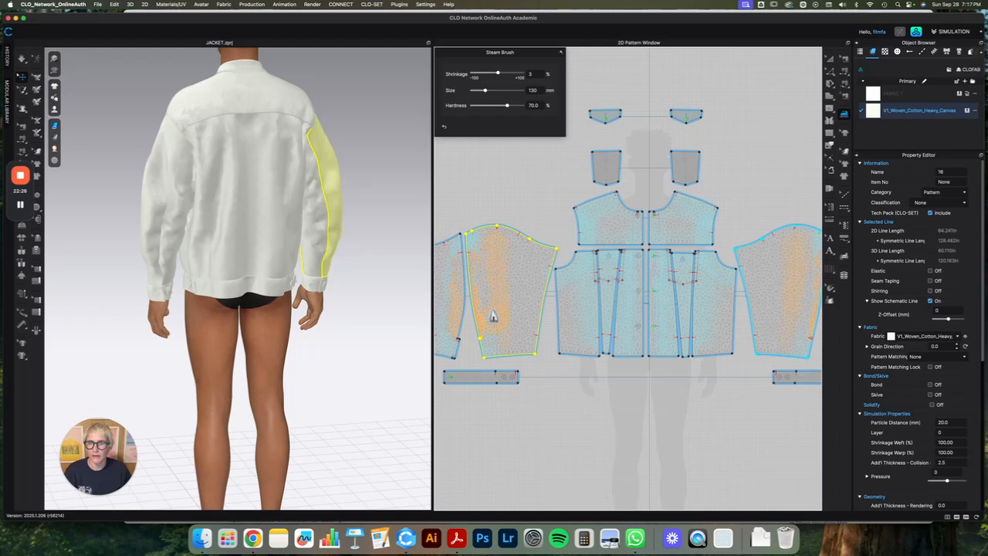
- Steam the back yoke and the centre back panel beside its side-panel seam at 3%, and simulate
key("space")
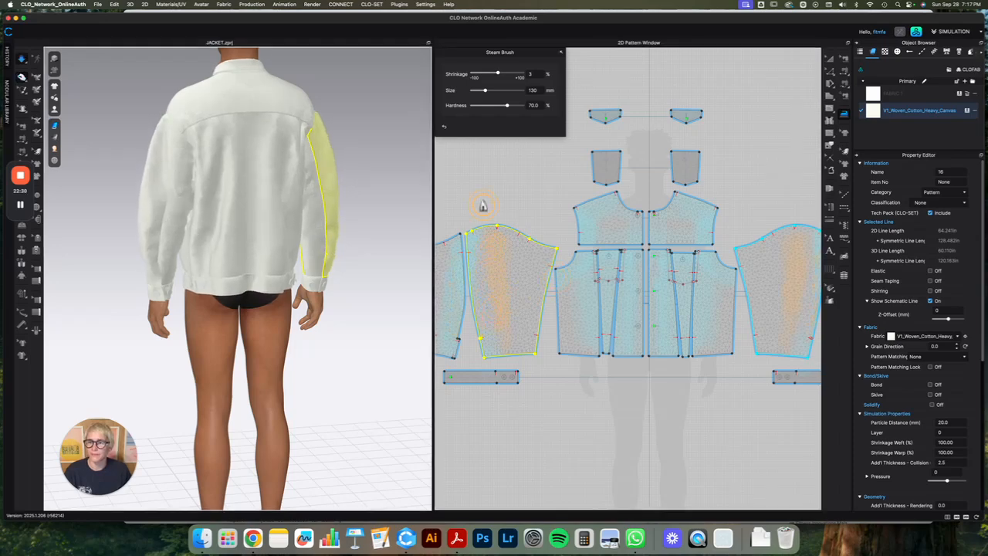
middle_click_drag(739, 200, 495, 229)
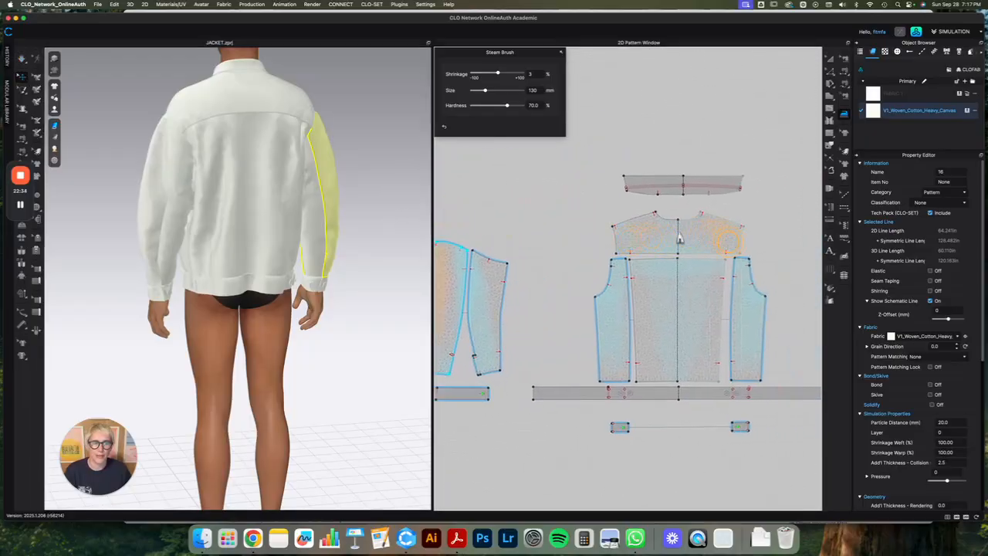
mouse_move(596, 249)
left_mouse_down()
mouse_move(629, 264)
mouse_move(710, 260)
mouse_move(629, 267)
mouse_move(630, 324)
left_mouse_up()
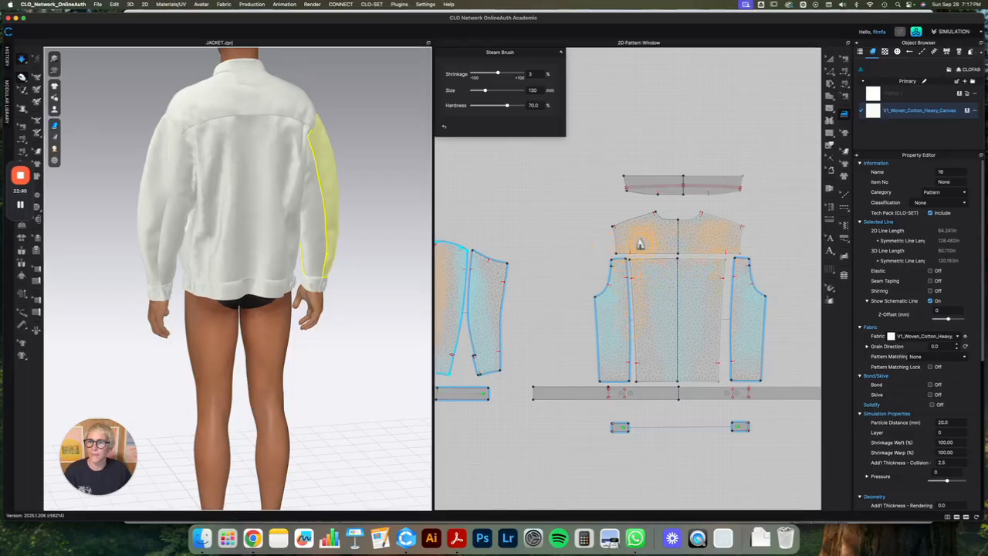
key("space")
key("2")
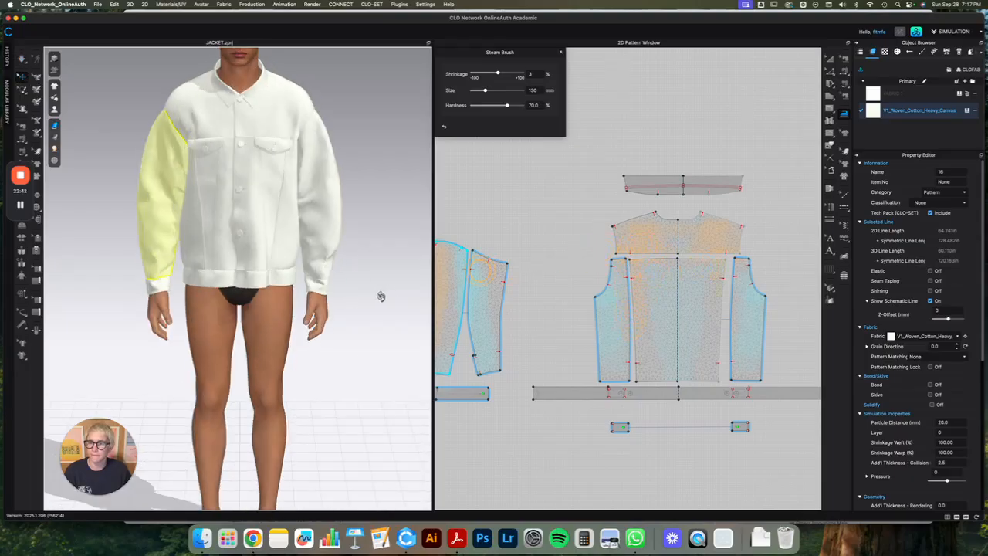
- Steam the front yokes and the centre front opening from neckline to hem at 3%, and simulate
middle_click_drag(569, 261, 803, 236)
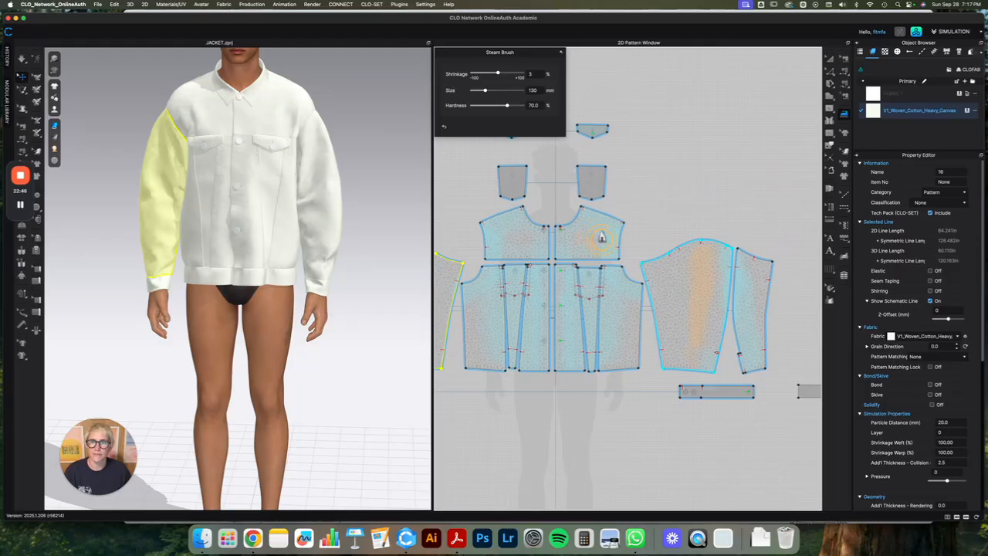
mouse_move(616, 260)
left_mouse_down()
mouse_move(623, 226)
mouse_move(616, 271)
left_mouse_up()
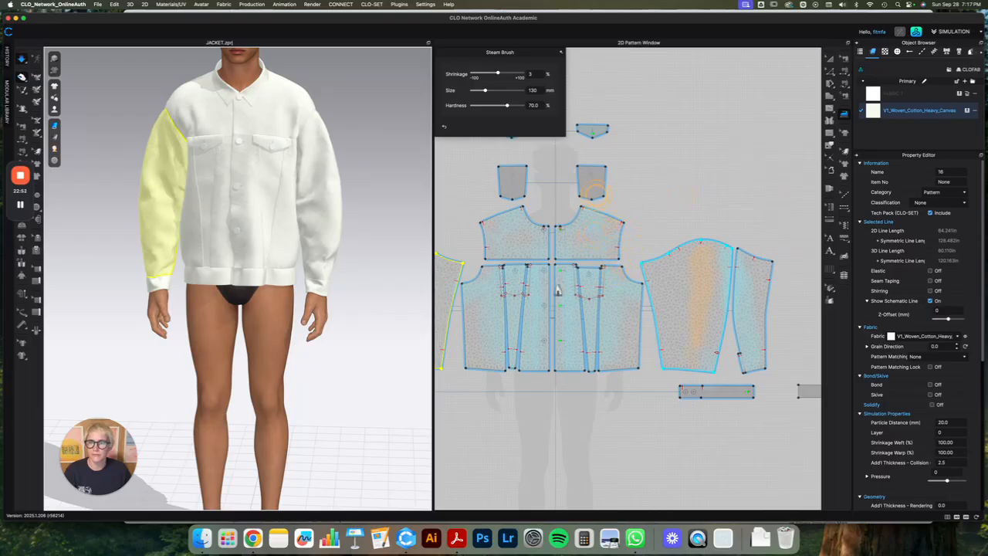
left_click_drag(553, 239, 560, 368)
left_click(561, 224)
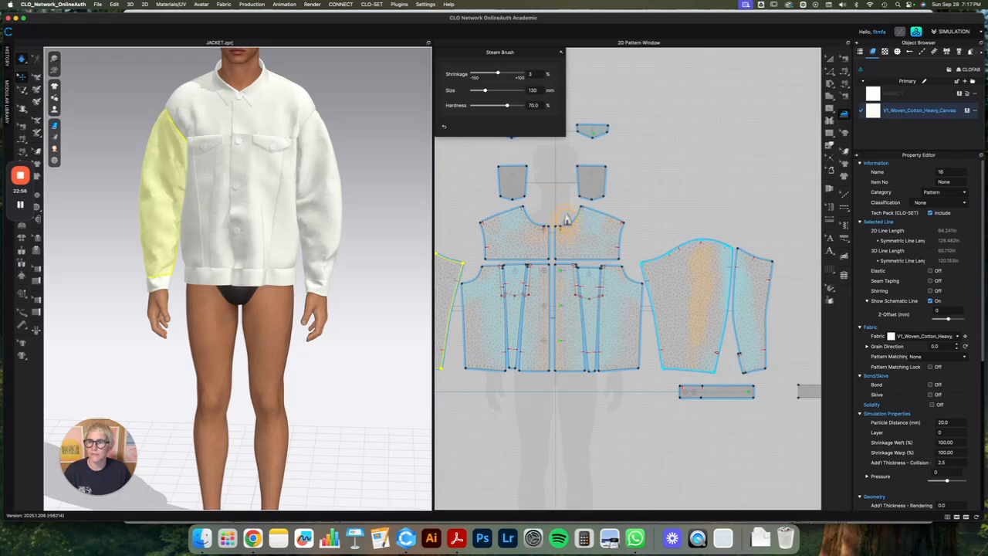
key("space")
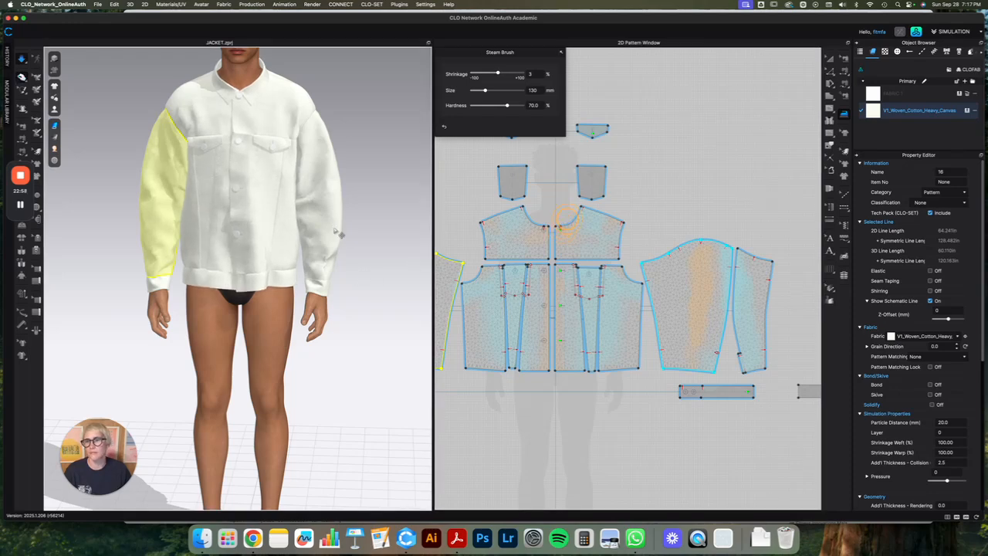
- Set the steam shrinkage to -12% and steam down the length of the sleeve panels, checking the jacket from the side and front
key("1")
left_click(360, 224)
key("4")
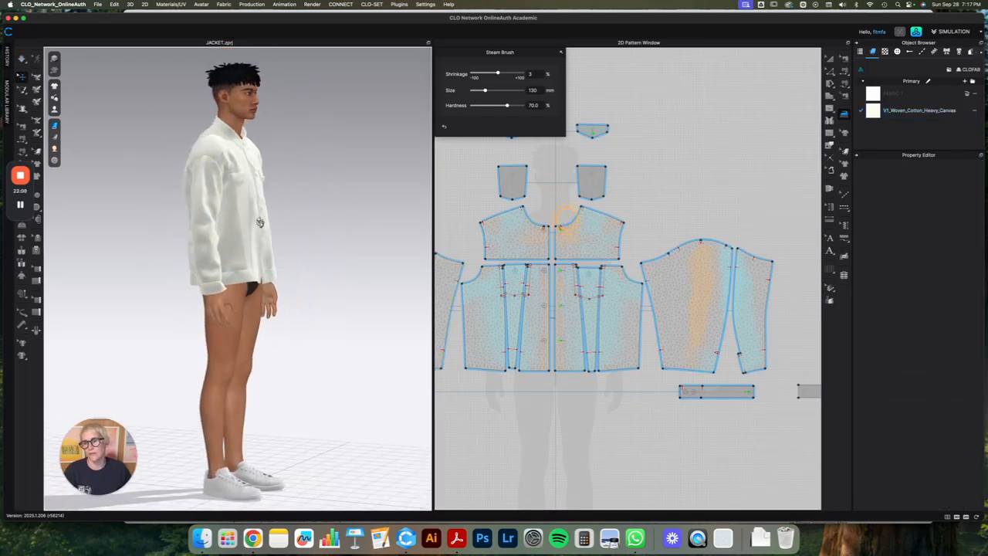
middle_click_drag(452, 196, 559, 197)
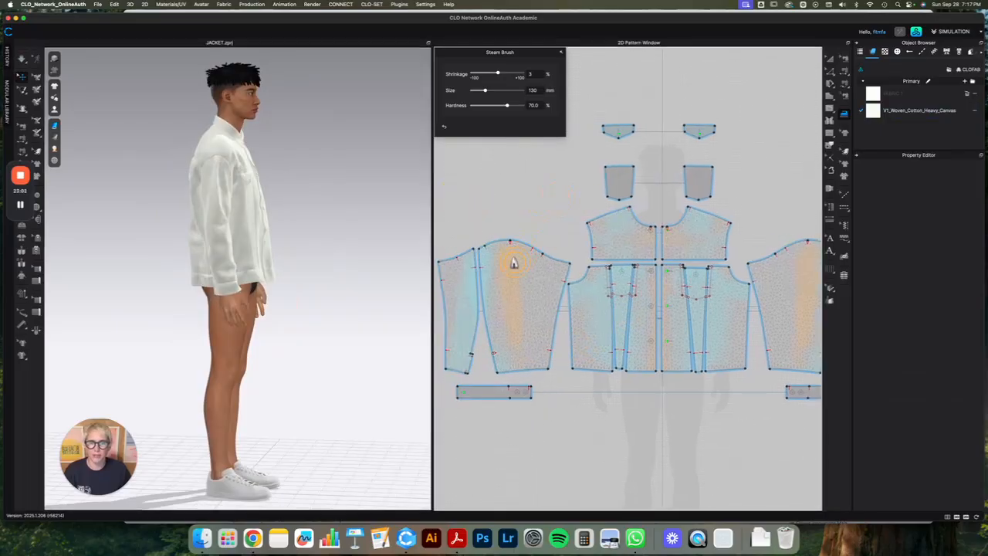
left_click_drag(495, 74, 493, 75)
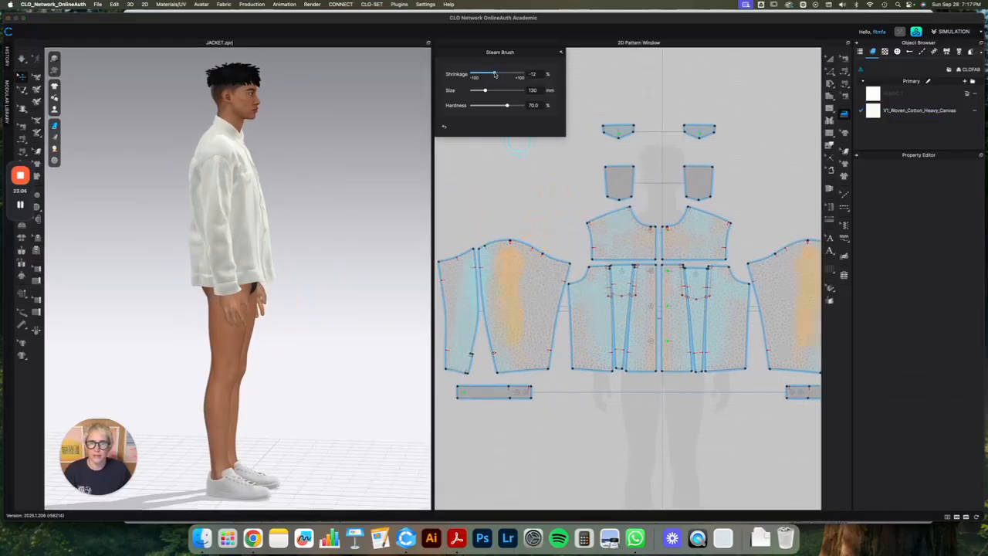
mouse_move(514, 308)
left_mouse_down()
mouse_move(502, 256)
mouse_move(509, 342)
left_mouse_up()
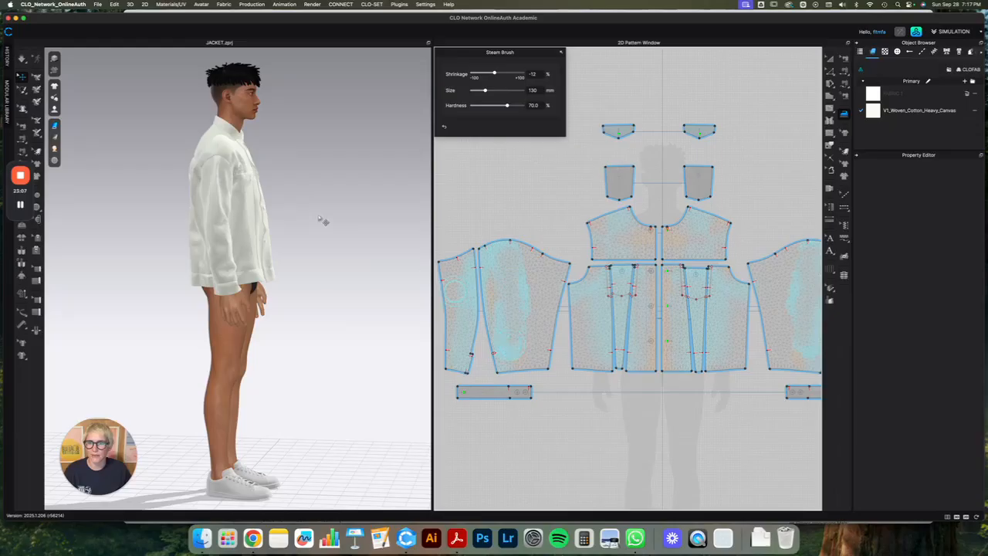
key("2")
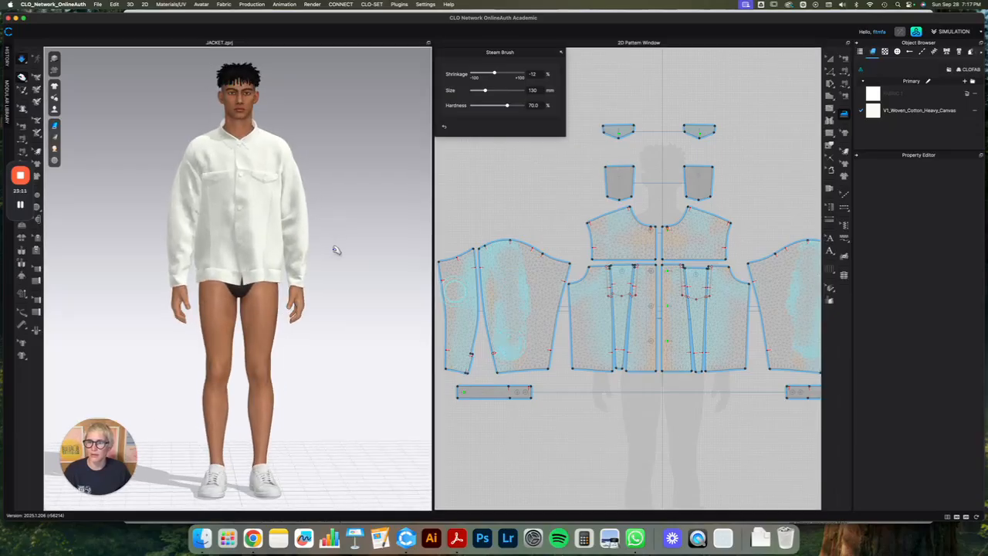
- Set the steam shrinkage to 9% and steam the large sleeve panels along the back seam side
left_click(502, 74)
left_click_drag(501, 75, 498, 74)
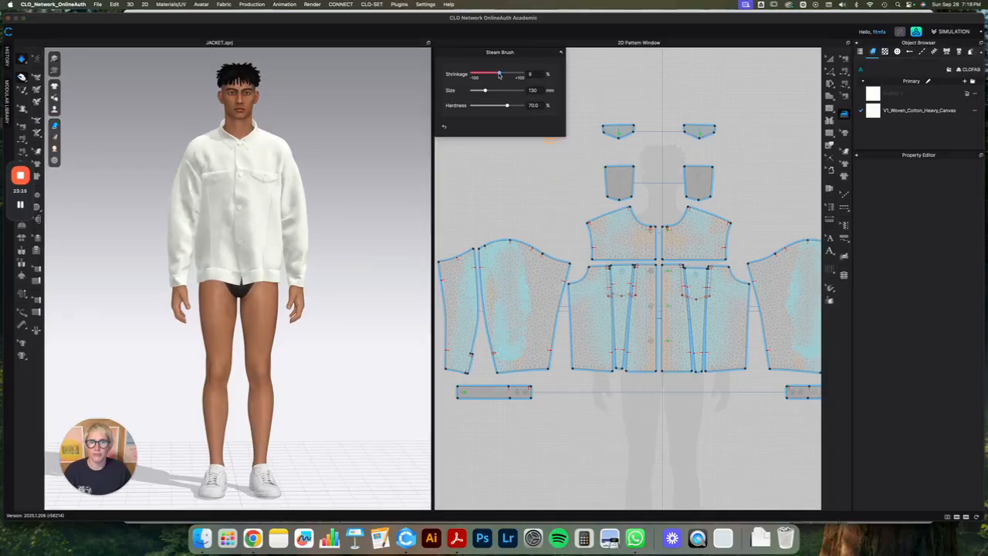
mouse_move(502, 289)
left_mouse_down()
mouse_move(484, 261)
mouse_move(502, 338)
left_mouse_up()
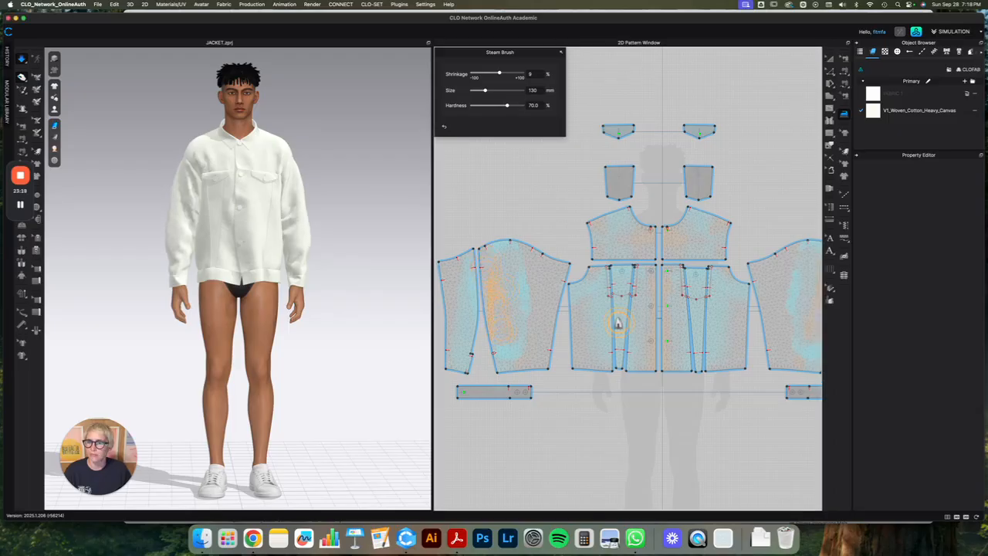
- Examine the steamed jacket from the front, three-quarter and back views, and leave the Steam Brush
mouse_move(304, 227)
right_mouse_down()
mouse_move(238, 234)
mouse_move(314, 232)
right_mouse_up()
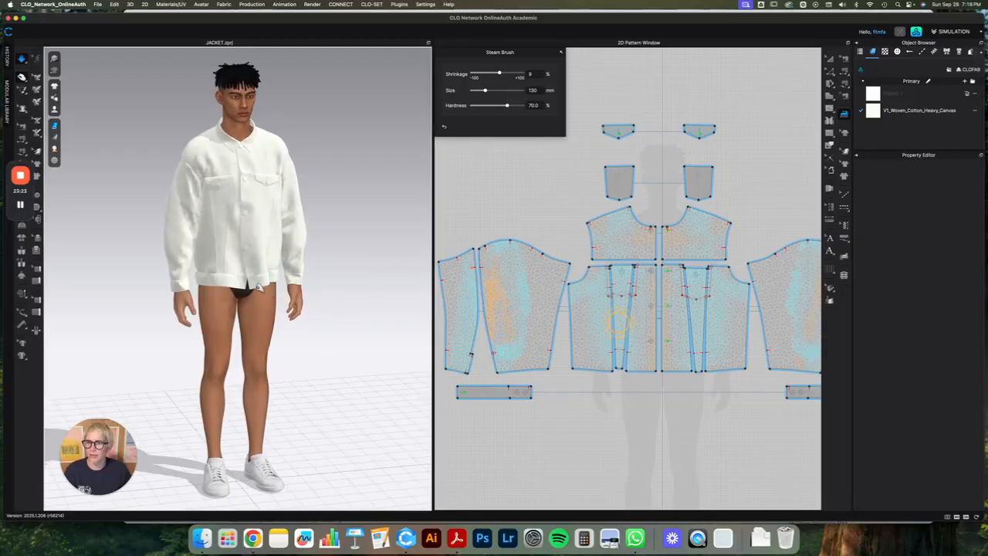
scroll(260, 287, "up", 3)
scroll(619, 245, "down", 2)
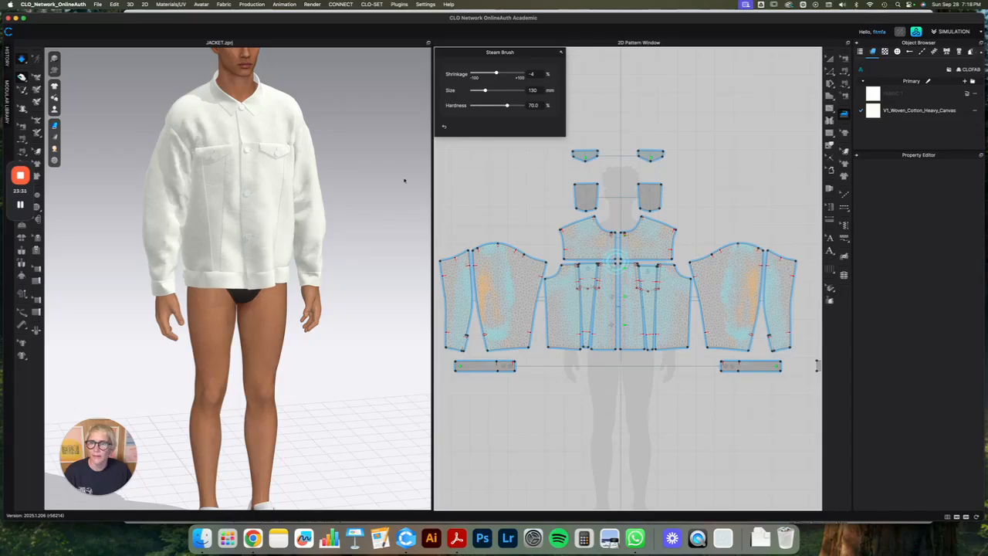
right_click_drag(331, 136, 406, 135)
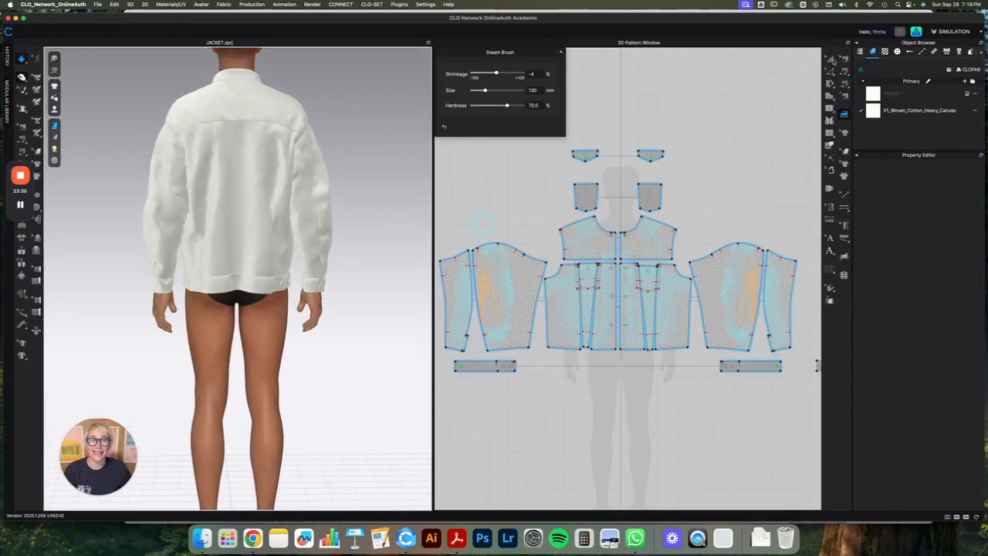
key("Escape")
key("1")
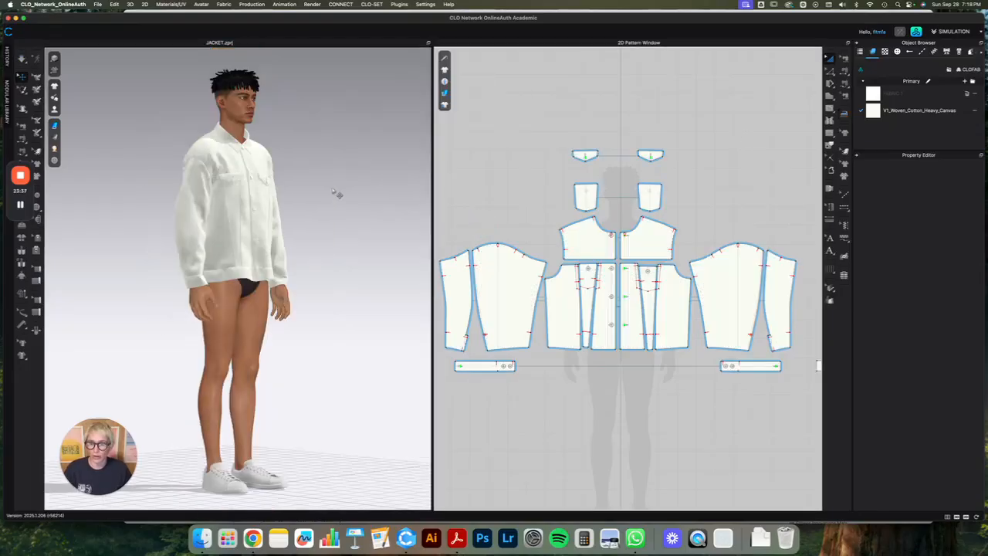
key("2")
scroll(247, 203, "down", 5)
right_click_drag(247, 203, 258, 203)
scroll(258, 203, "up", 2)
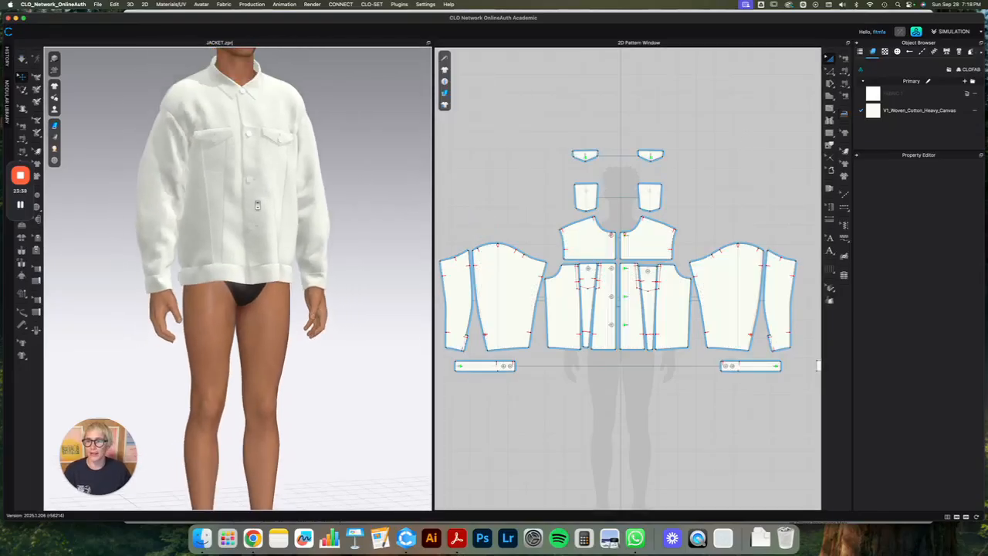
- Try to pull the centre front panel down, simulate, and undo the changes
left_click(261, 183)
left_click_drag(261, 182, 265, 243)
key("super+z")
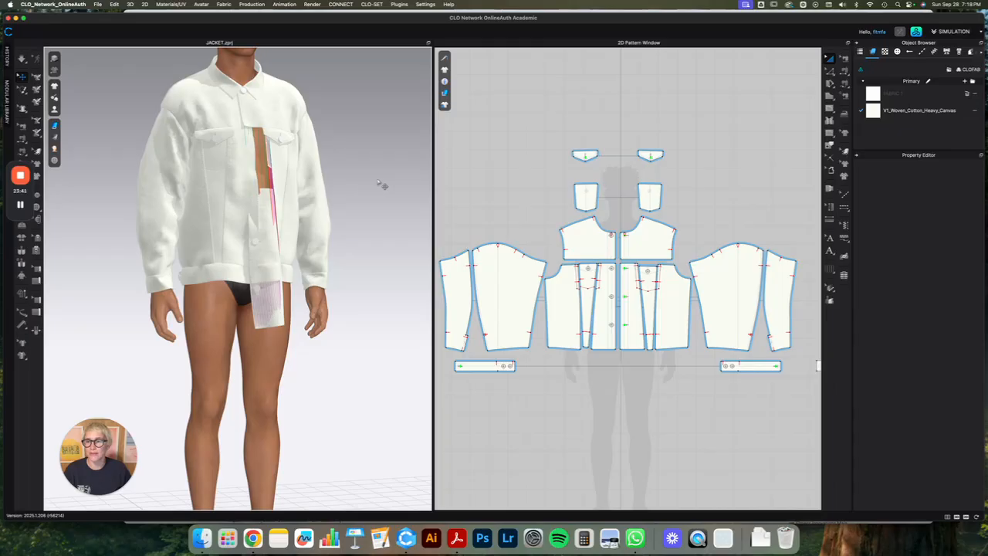
key("q")
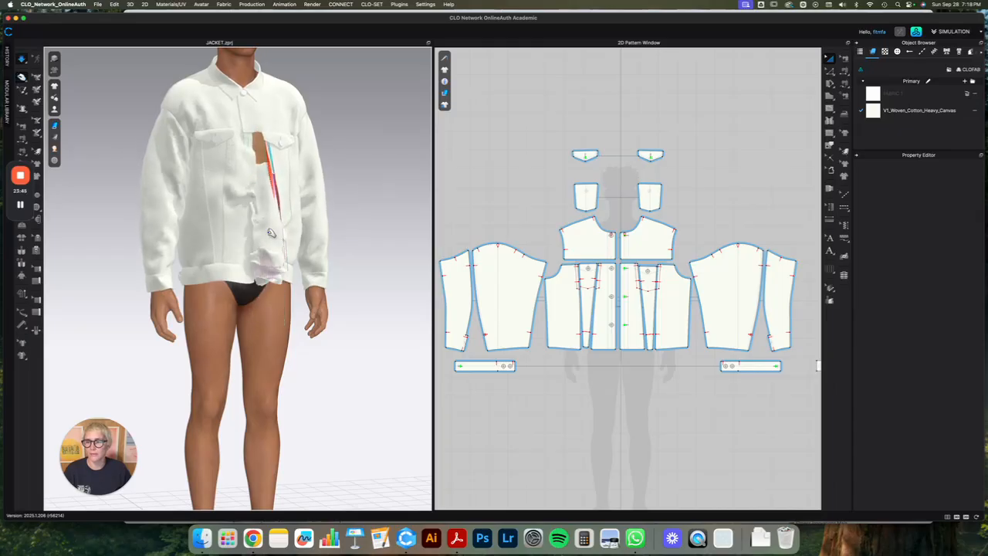
key("super+z")
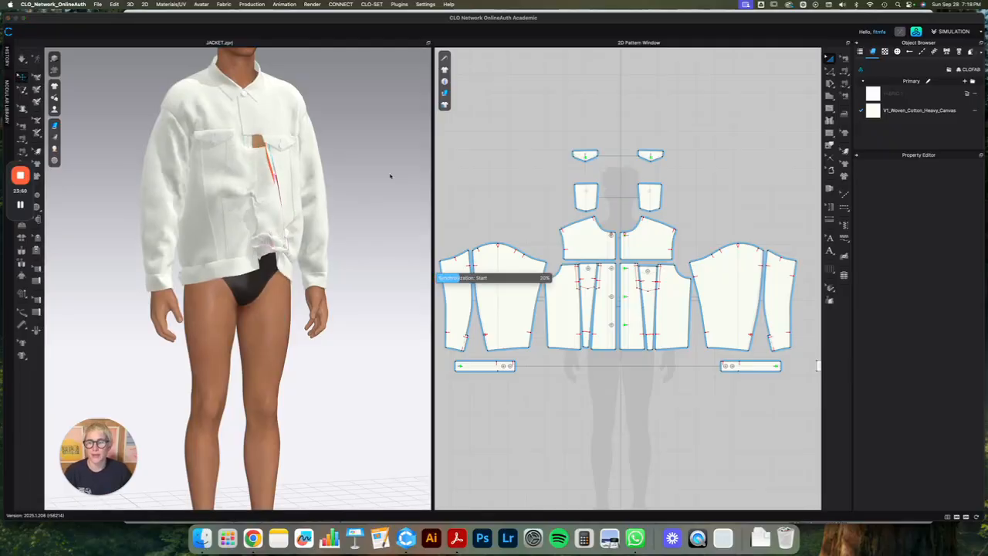
key("super+z")
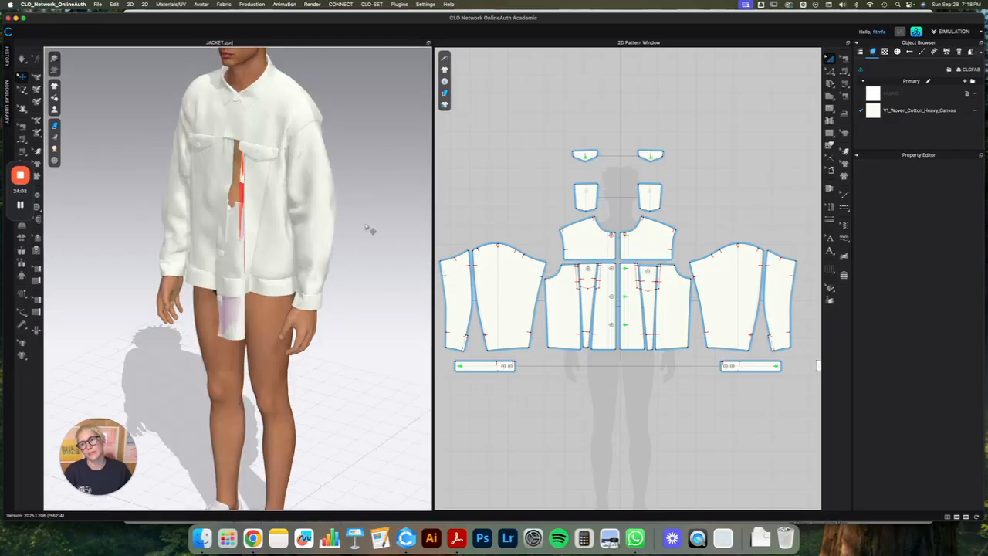
- Try to reposition the displaced centre front panel and simulate, and dismiss the crash report
left_click(240, 239)
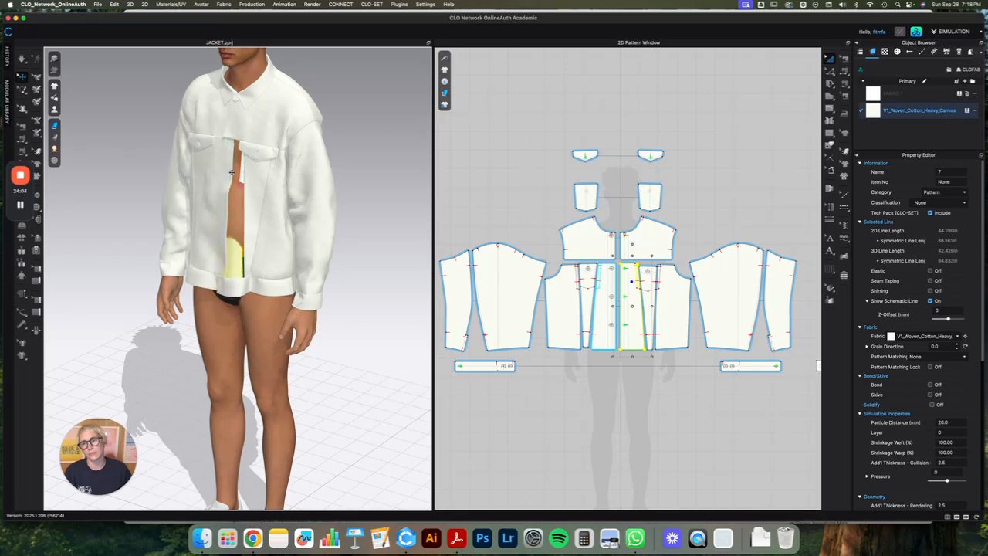
left_click(232, 265)
left_click_drag(227, 269, 221, 282)
key("space")
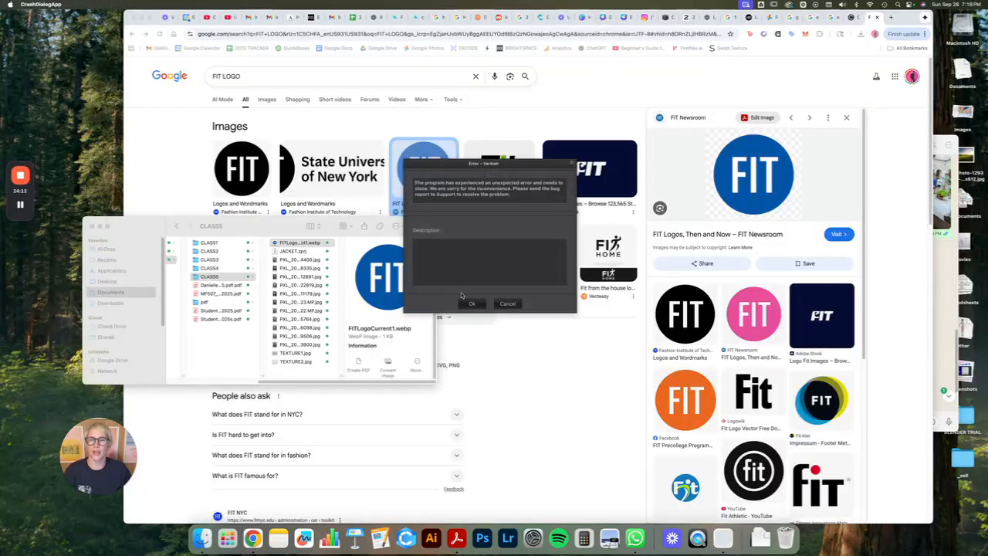
left_click(468, 303)
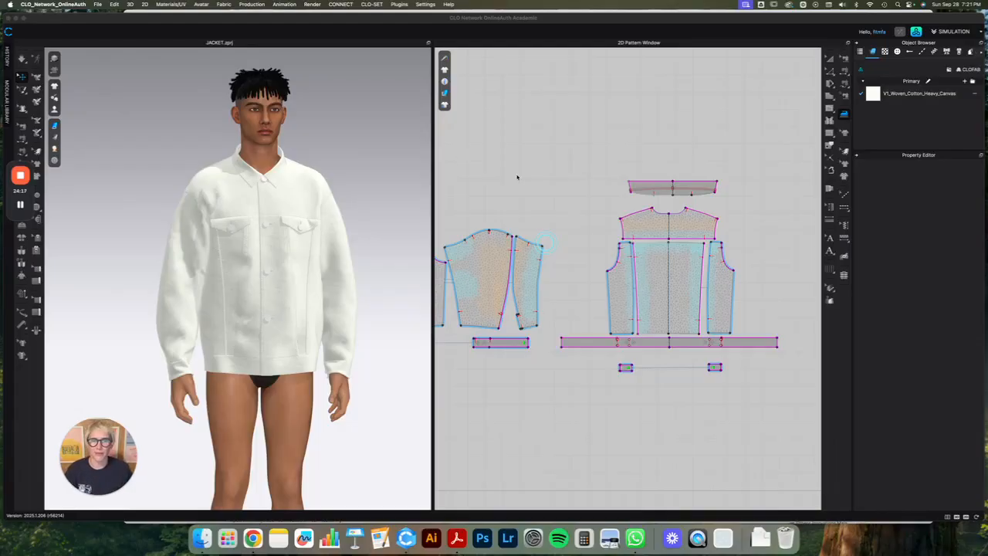
- Examine the front drape of the reopened jacket from several angles, and switch from the Steam Brush to pattern selection
scroll(318, 207, "up", 5)
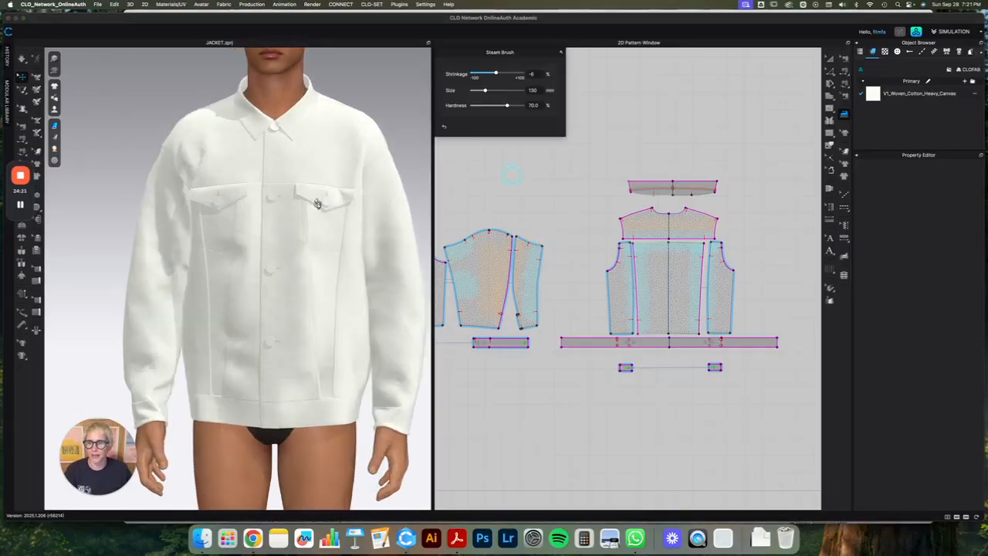
middle_click_drag(556, 220, 740, 228)
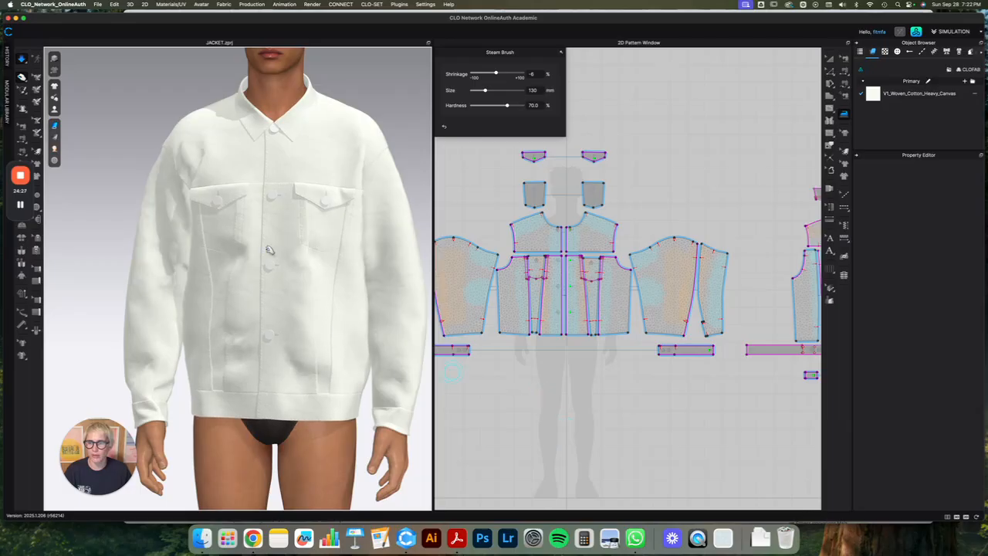
right_click_drag(323, 364, 238, 348)
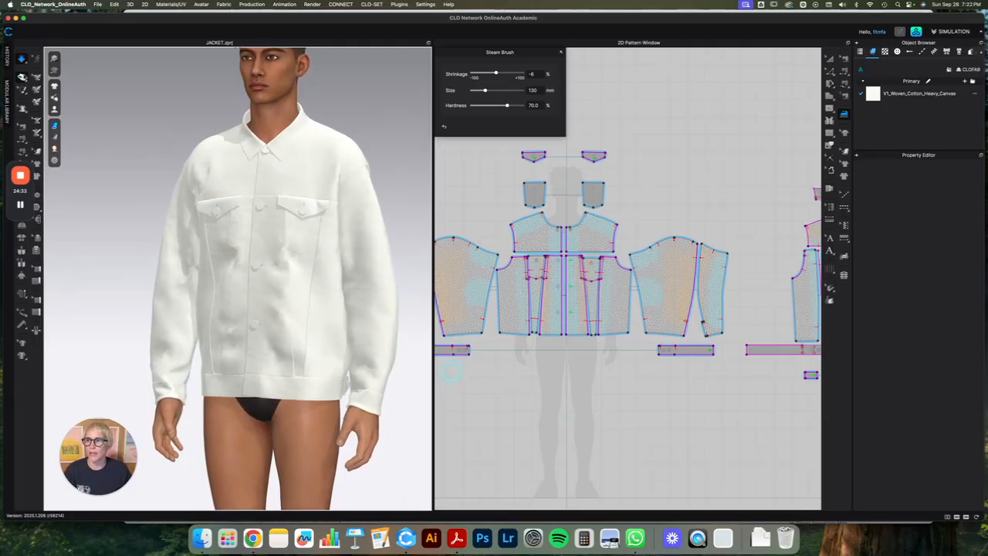
left_click(830, 59)
scroll(319, 237, "up", 3)
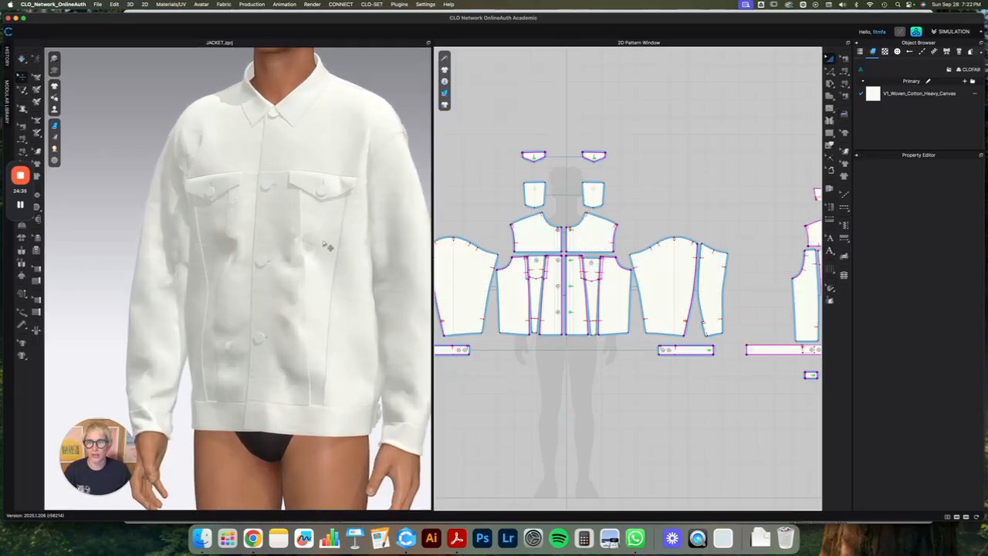
scroll(282, 313, "down", 2)
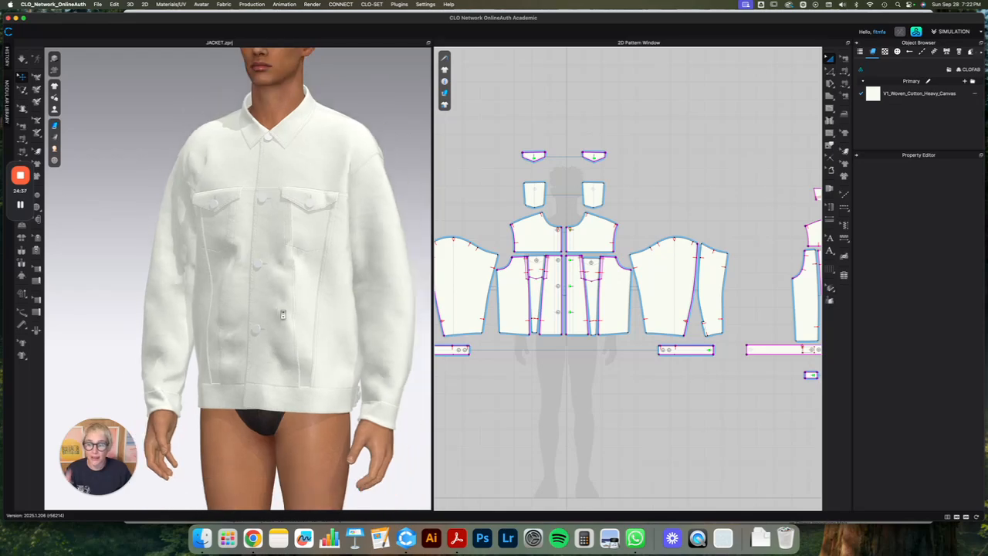
- Show the garment wireframe, select all the jacket's pattern pieces, and set their particle distance to 5 mm
middle_click_drag(682, 394, 656, 388)
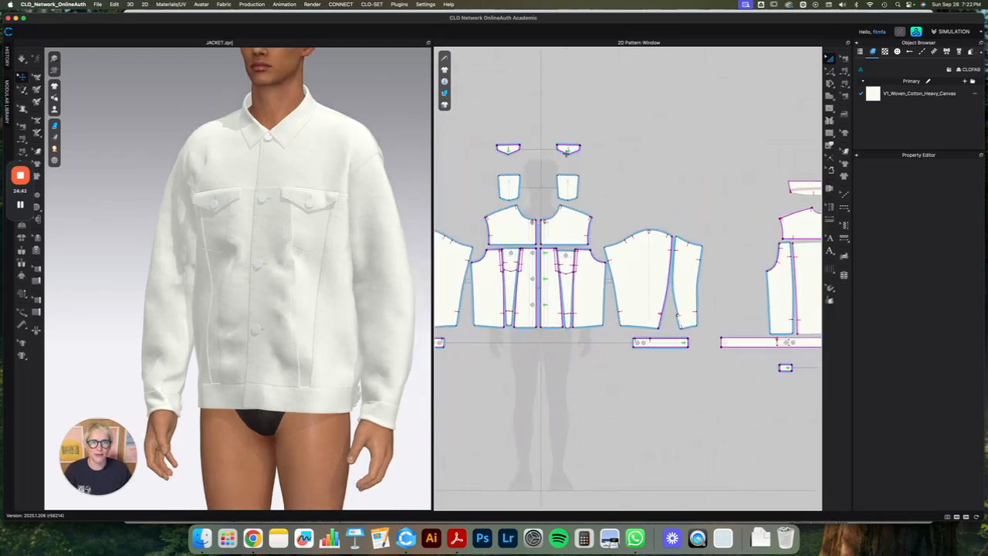
left_click(576, 149)
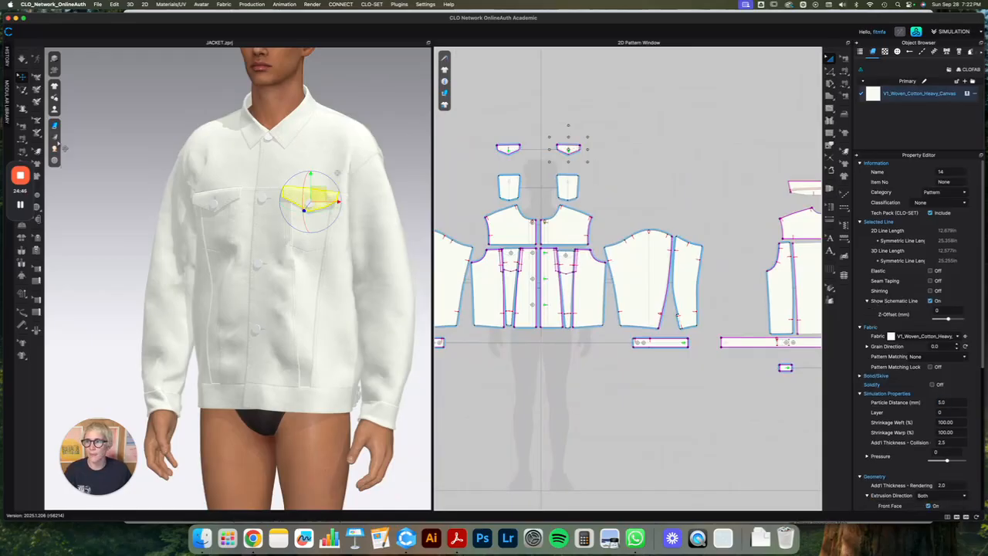
mouse_move(57, 111)
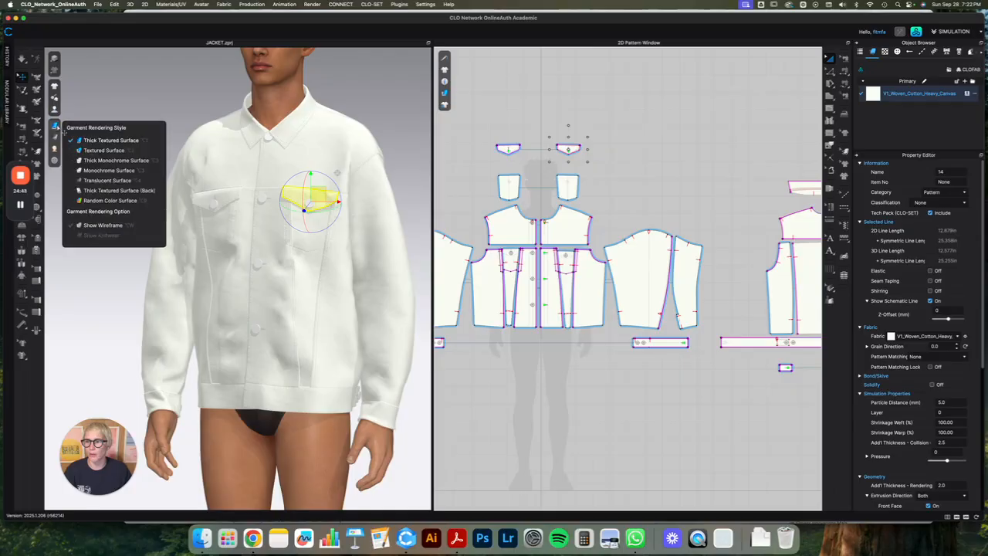
left_click(88, 227)
scroll(371, 300, "down", 2)
right_click_drag(371, 300, 384, 227)
key("super+a")
left_click(960, 404)
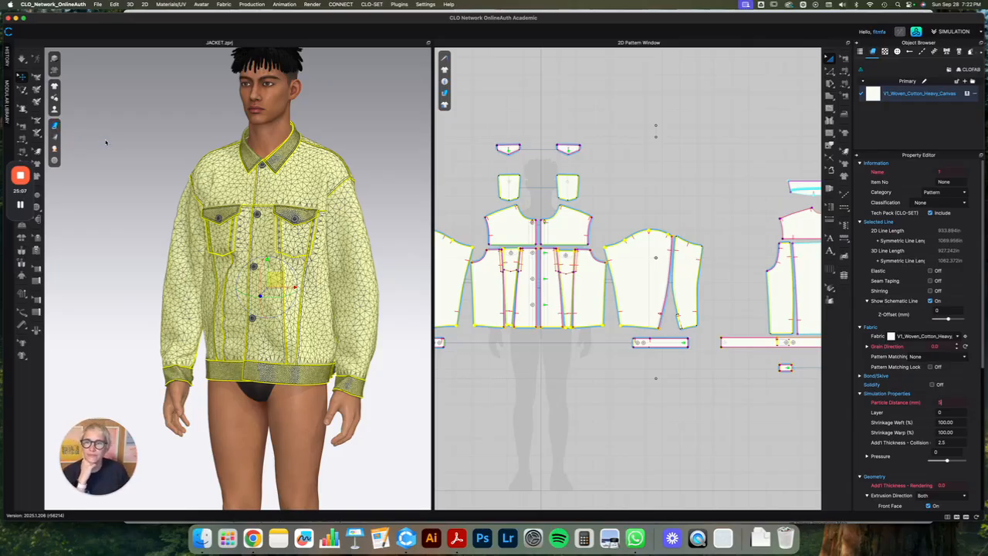
left_click(93, 132)
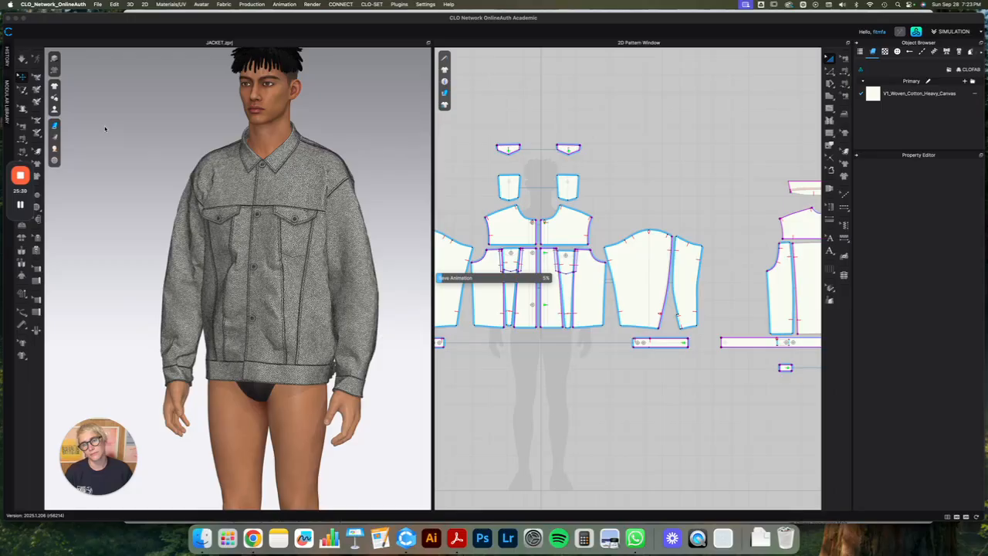
- Hide the garment wireframe and examine the jacket's front drape under simulation
left_click(54, 125)
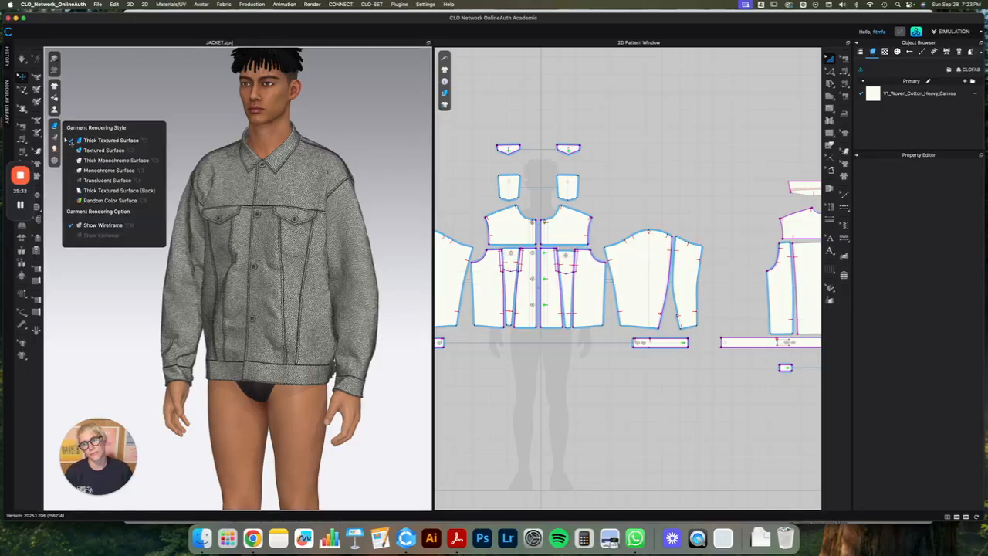
mouse_move(59, 132)
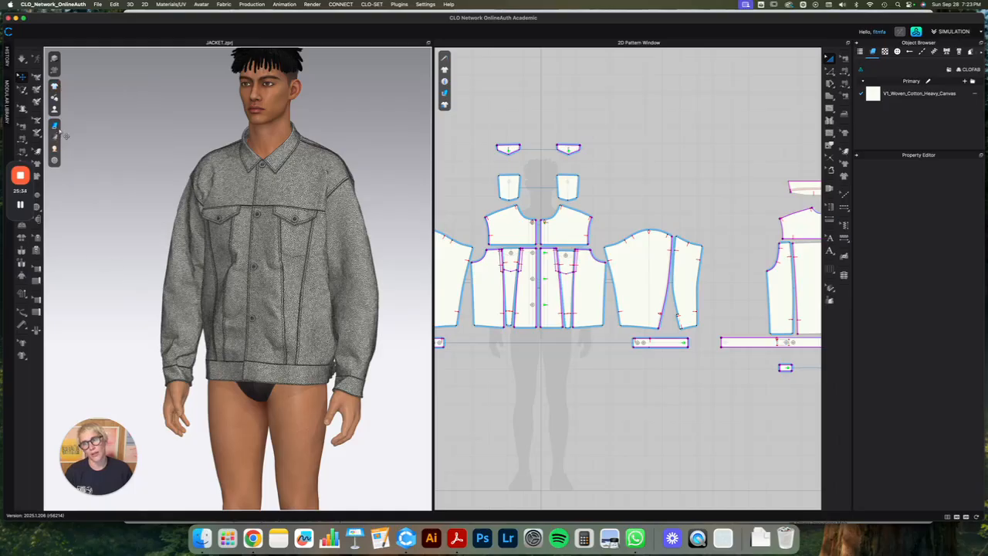
left_click(77, 224)
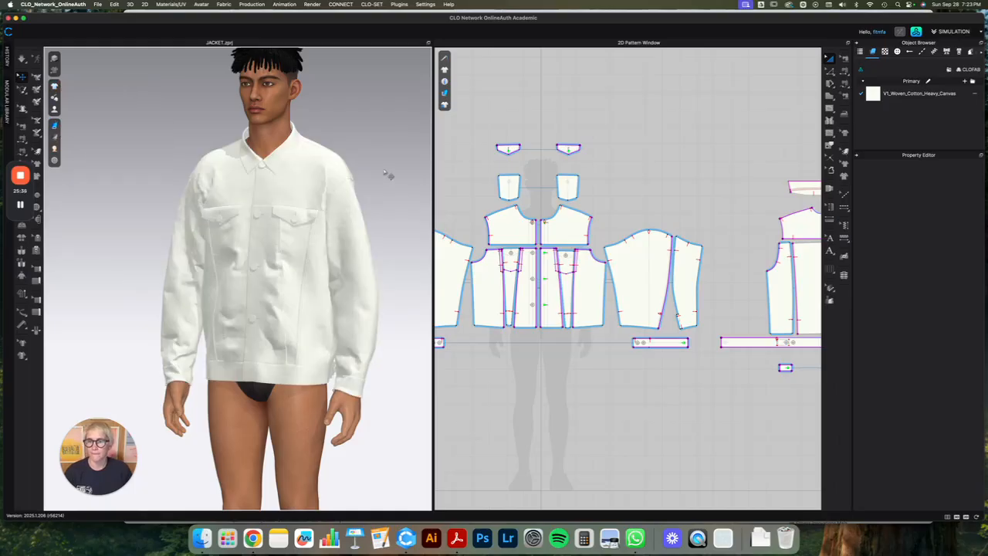
right_click_drag(320, 219, 336, 219)
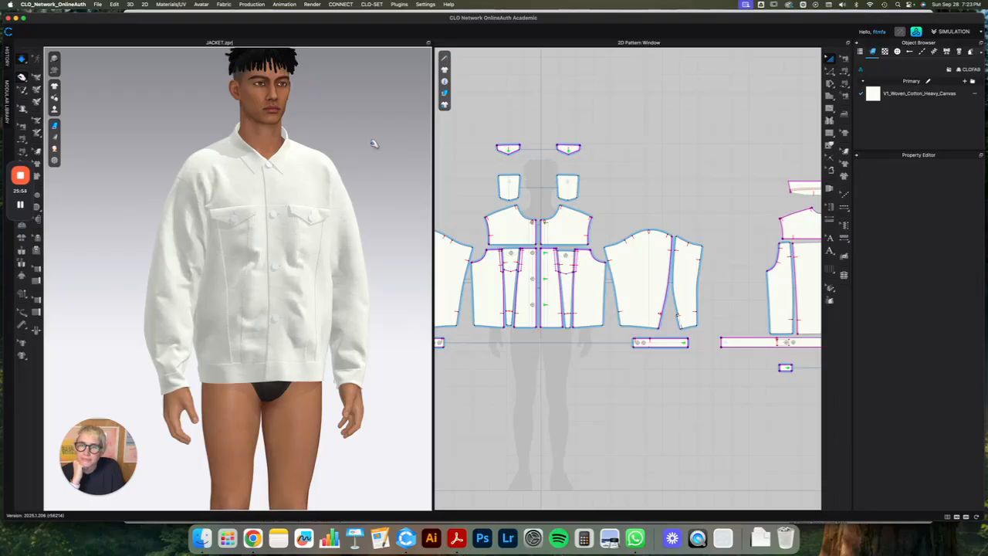
scroll(326, 278, "up", 2)
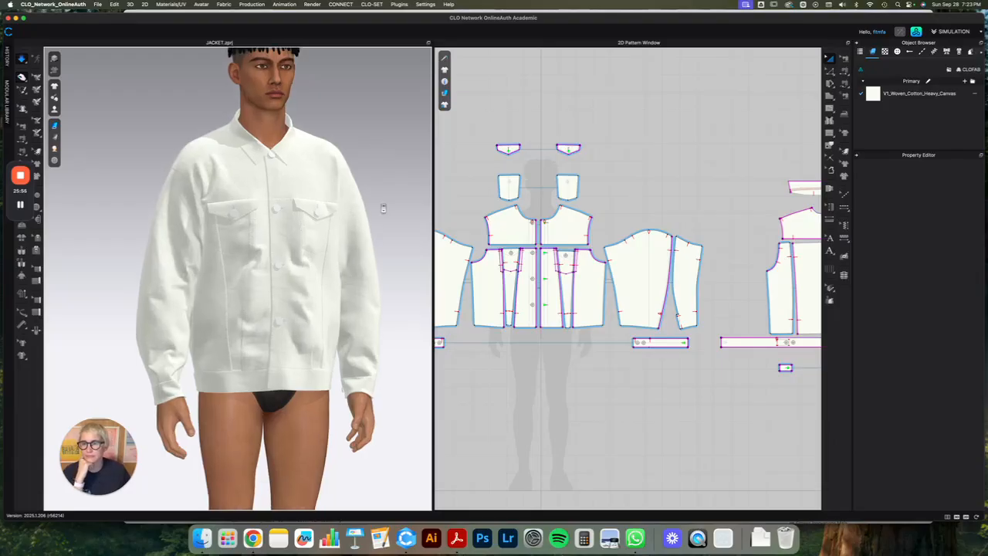
scroll(334, 248, "up", 1)
mouse_move(224, 316)
right_mouse_down()
mouse_move(300, 330)
mouse_move(311, 317)
mouse_move(206, 317)
mouse_move(217, 316)
right_mouse_up()
- Steam the pocket-side seam of the avatar's left centre front panel down to the hem at -1% shrinkage, and simulate
left_click(223, 258)
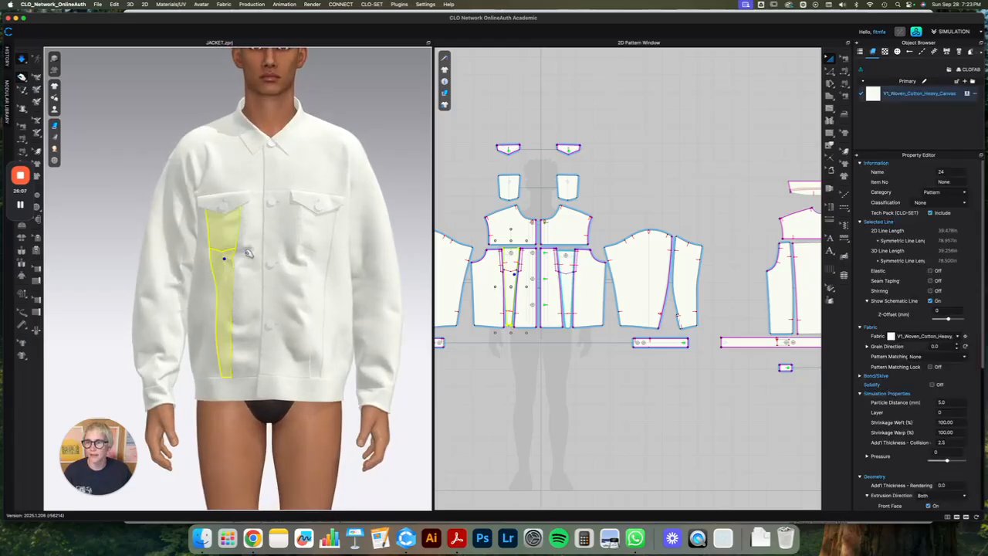
left_click(316, 257)
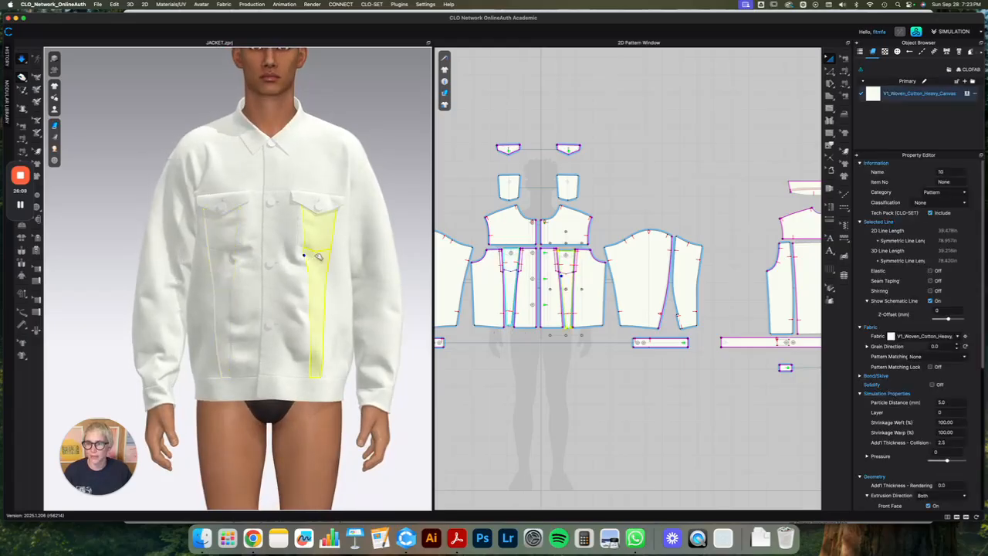
left_click(278, 375)
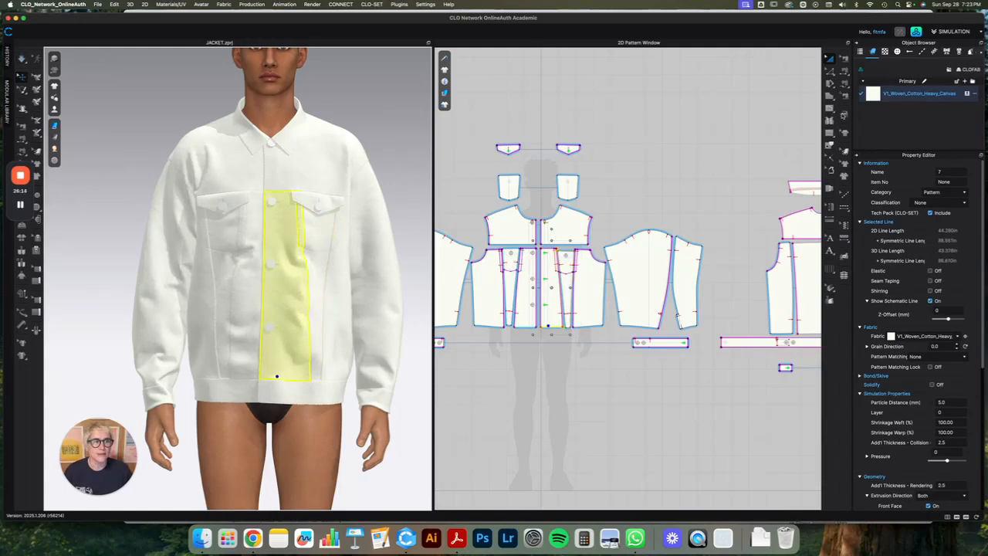
left_click(845, 114)
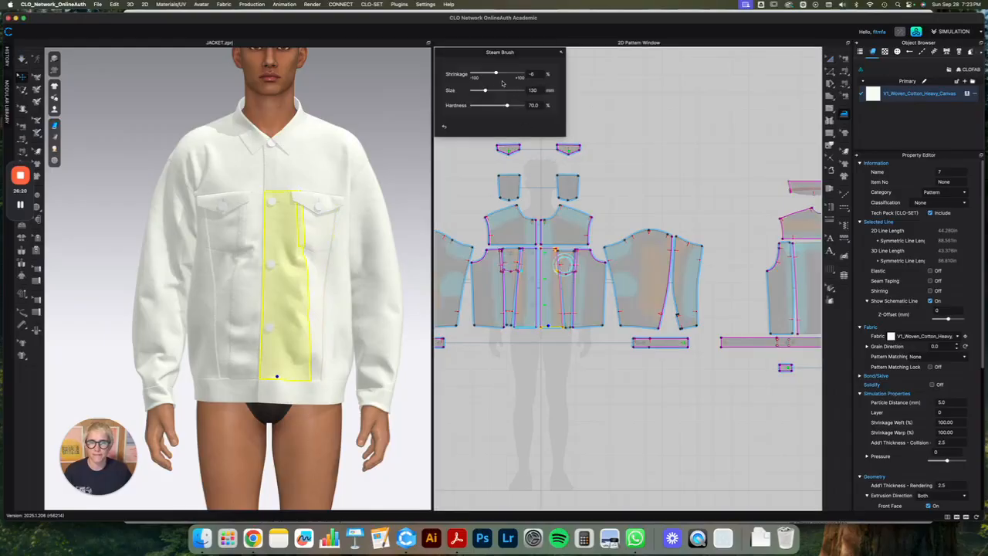
left_click_drag(497, 74, 497, 75)
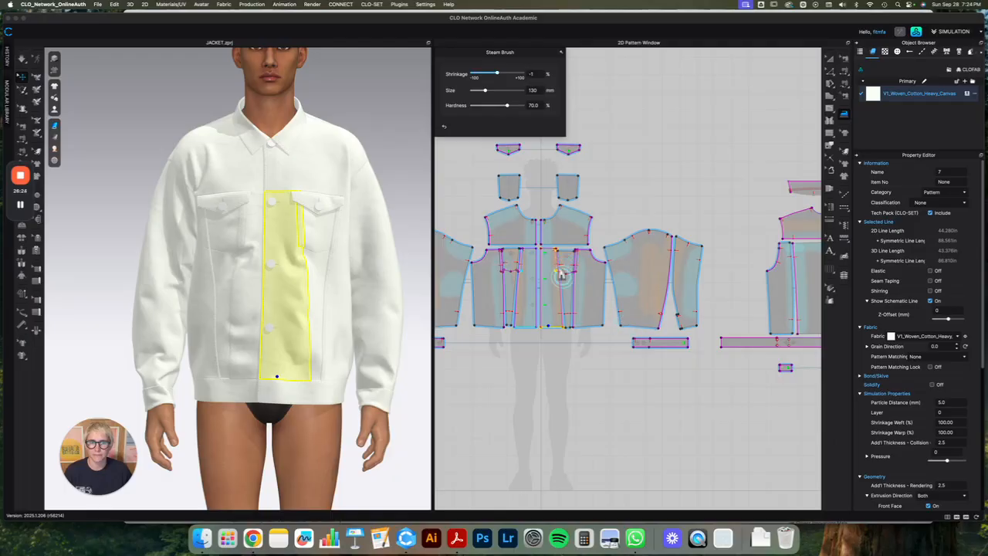
left_click_drag(559, 267, 563, 324)
key("space")
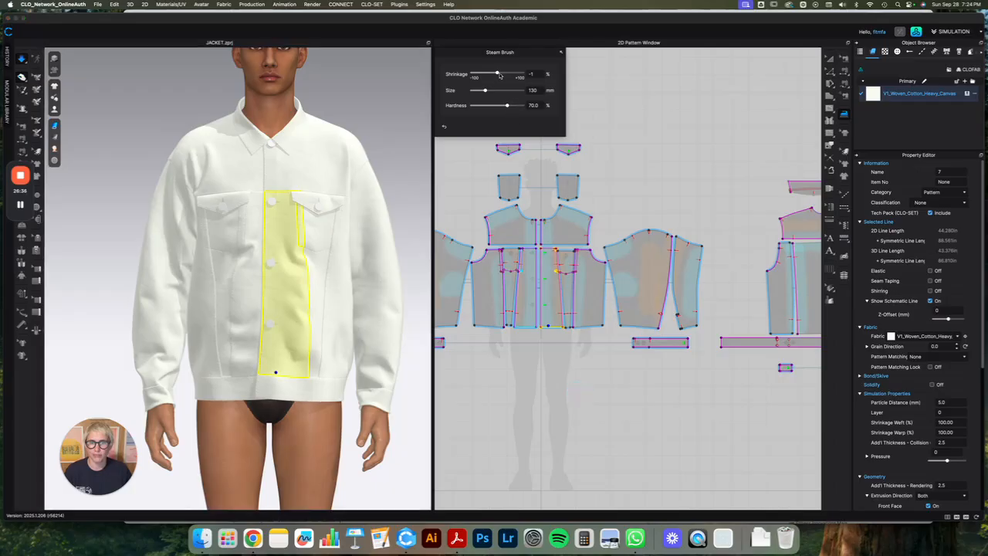
- Set the Steam Brush shrinkage to 3%, steam the centre front from the hem up to the neckline, and leave the brush
left_click(543, 74)
type("3")
key("Return")
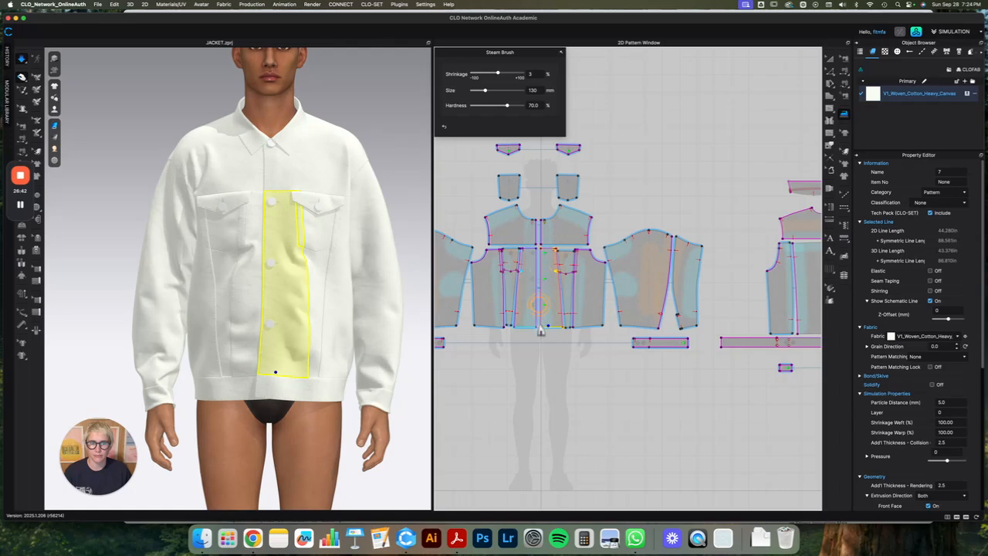
left_click_drag(543, 326, 542, 215)
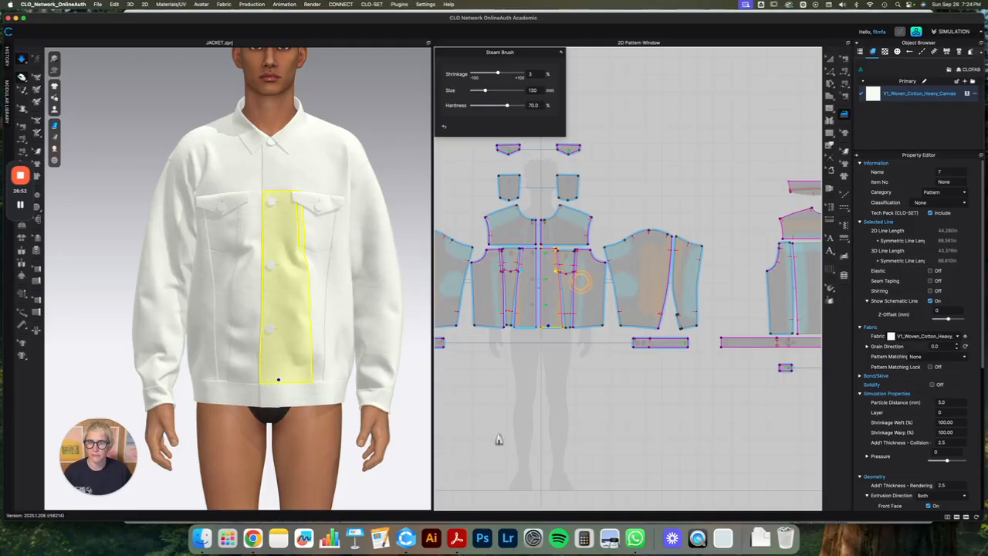
left_click(829, 61)
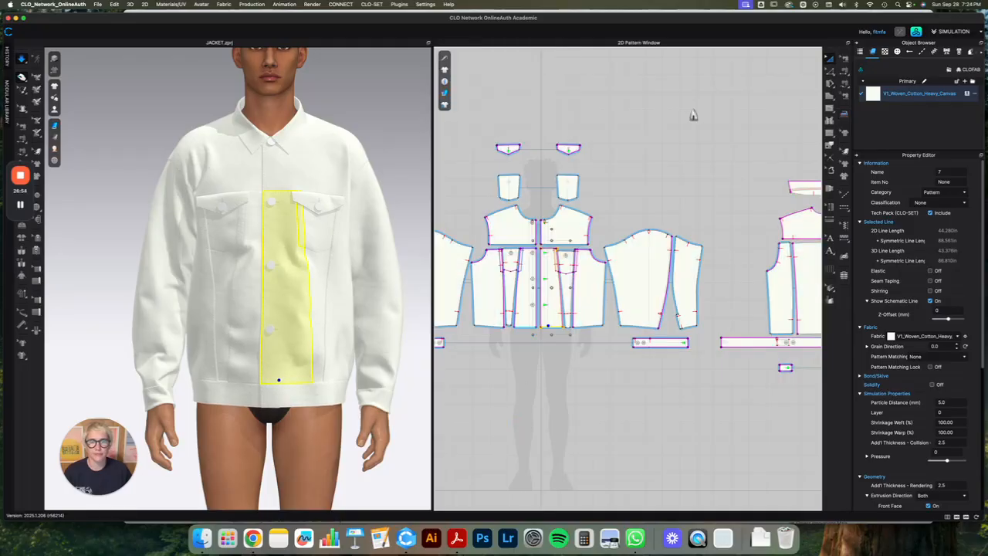
left_click(694, 115)
mouse_move(349, 301)
right_mouse_down()
mouse_move(375, 294)
mouse_move(327, 366)
mouse_move(337, 299)
right_mouse_up()
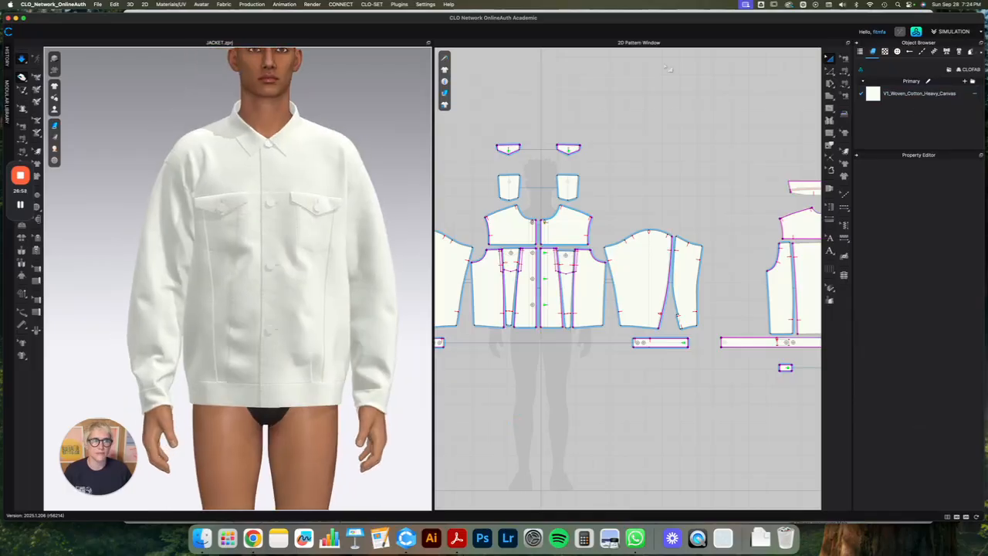
- Steam the centre front from the neckline down to the hem at -3% shrinkage, leave the brush, and stop the simulation
left_click(843, 84)
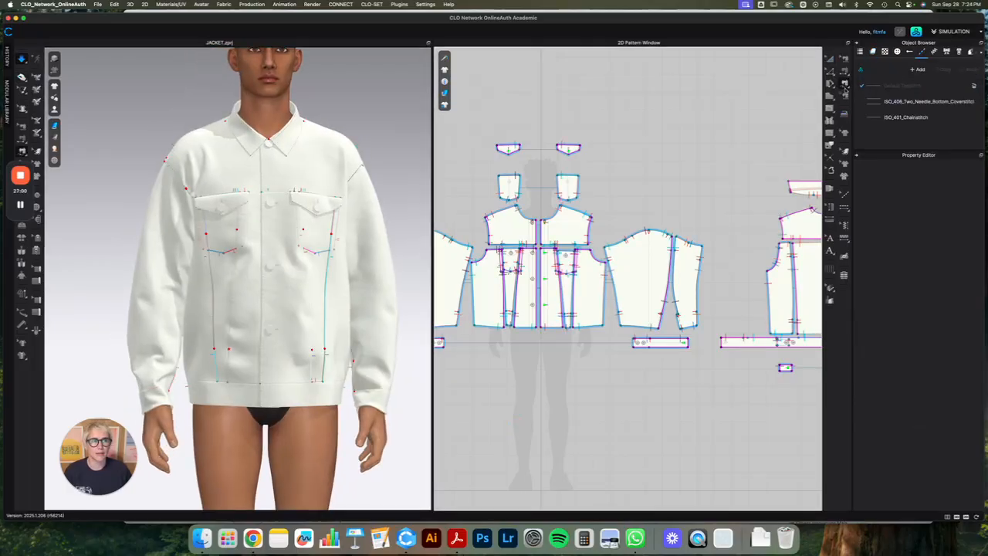
left_click(843, 115)
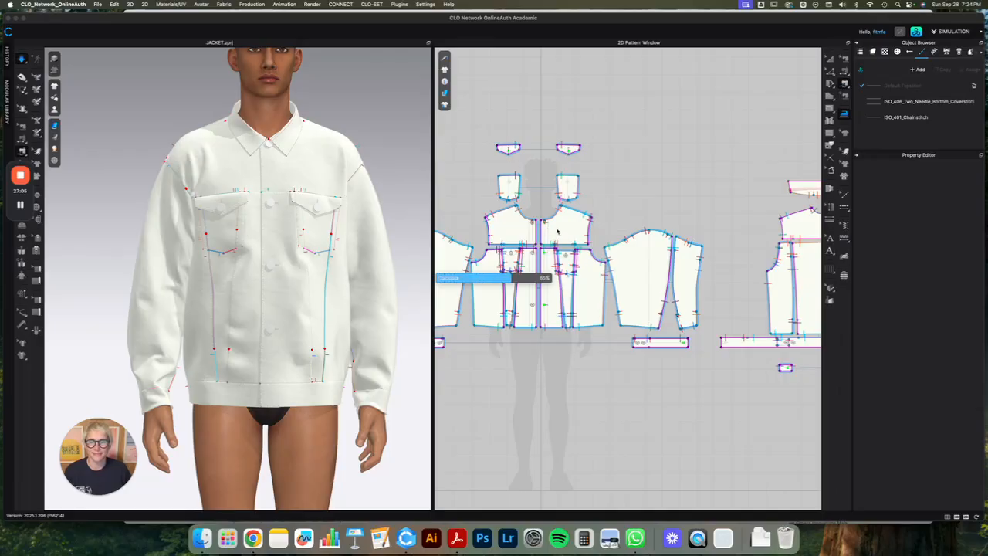
left_click(532, 73)
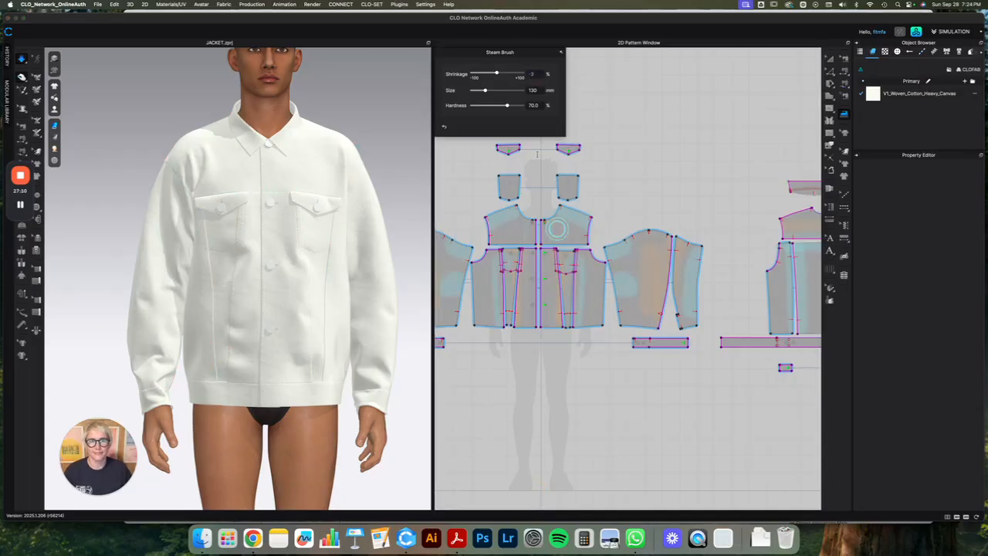
left_click(540, 228)
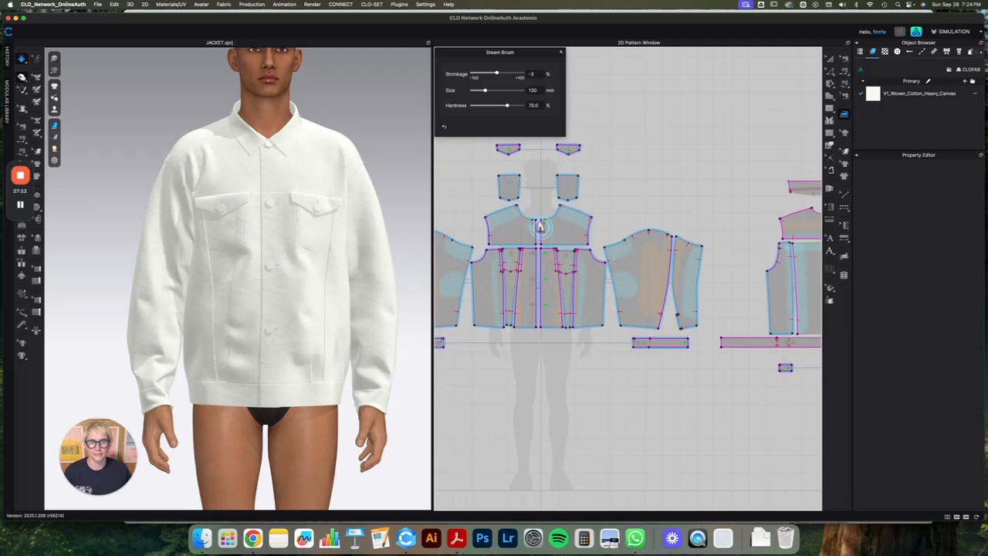
left_click_drag(539, 280, 541, 336)
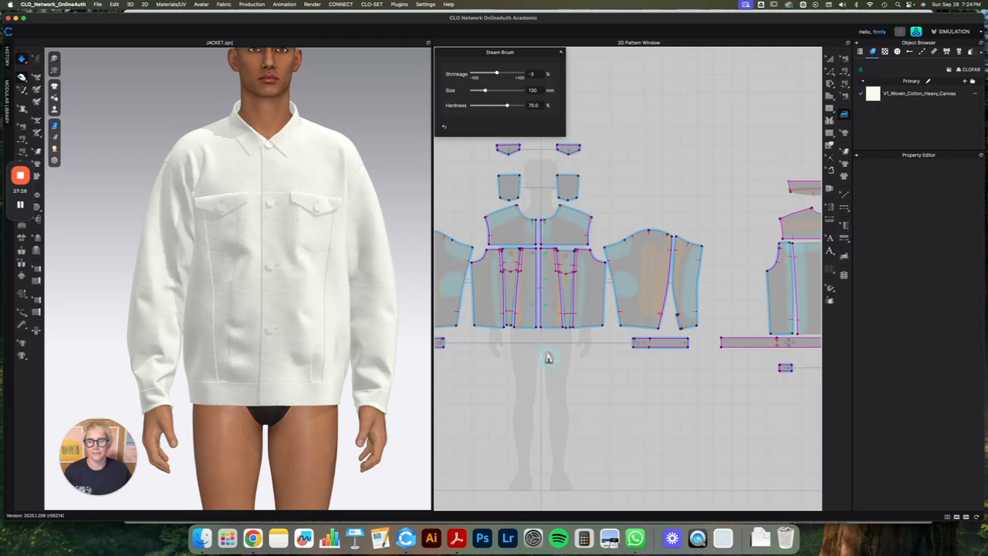
left_click(831, 59)
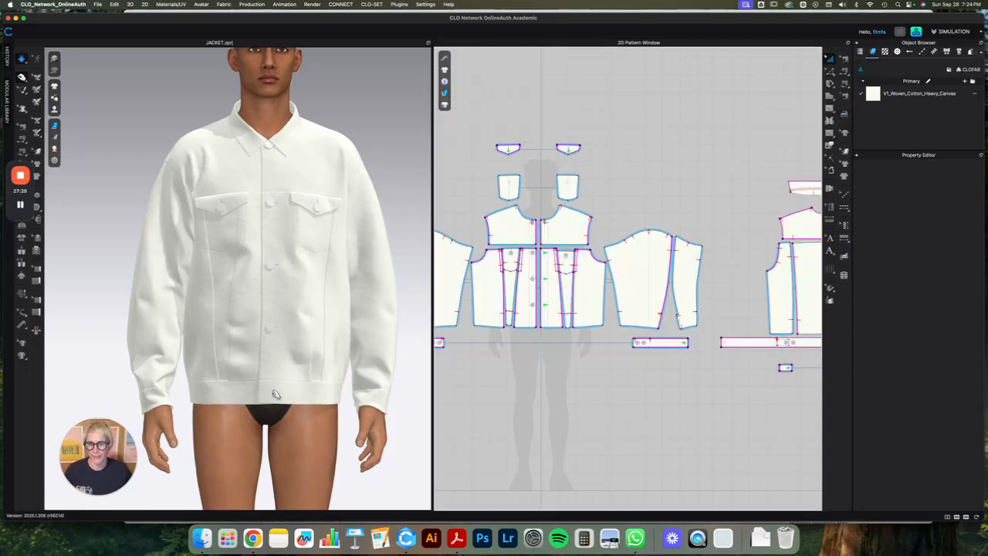
key("space")
- Place a button at each end of the waistband pattern and convert the left one to a buttonhole
middle_click_drag(633, 377, 448, 373)
scroll(540, 375, "up", 2)
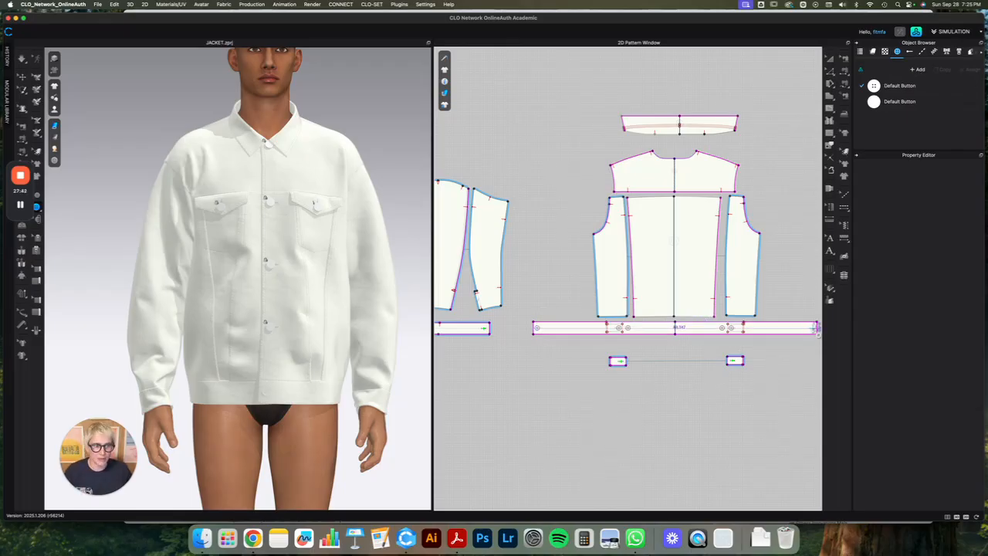
left_click(814, 329)
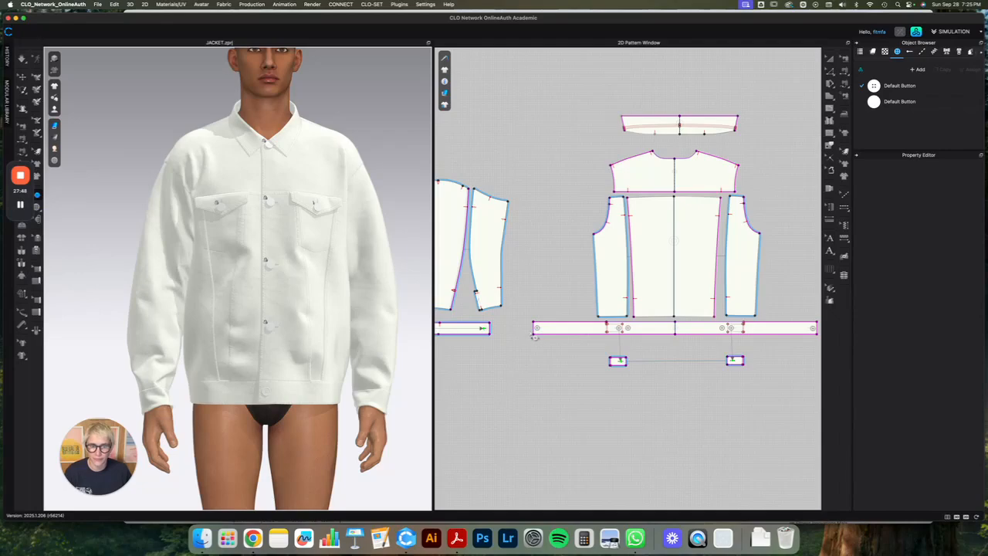
right_click(537, 329)
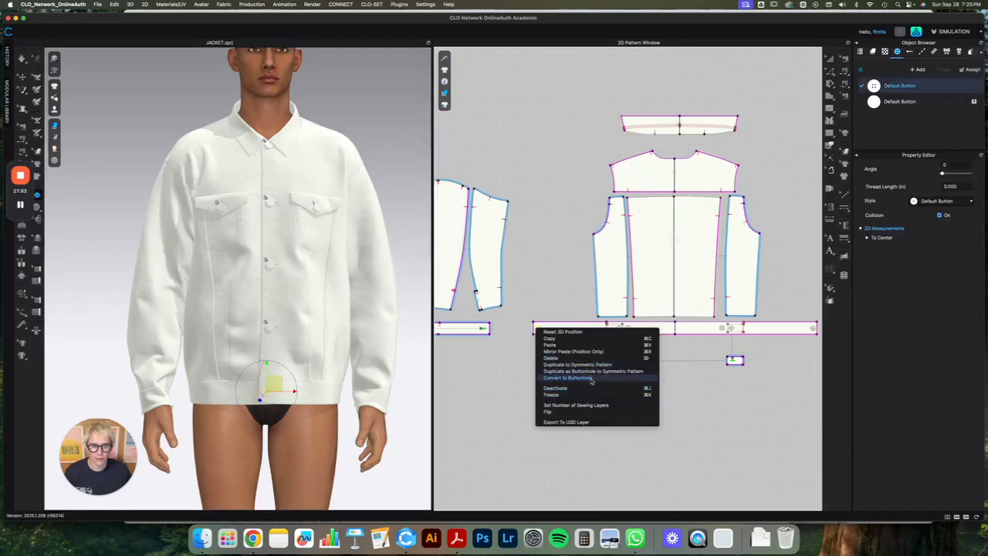
left_click(567, 377)
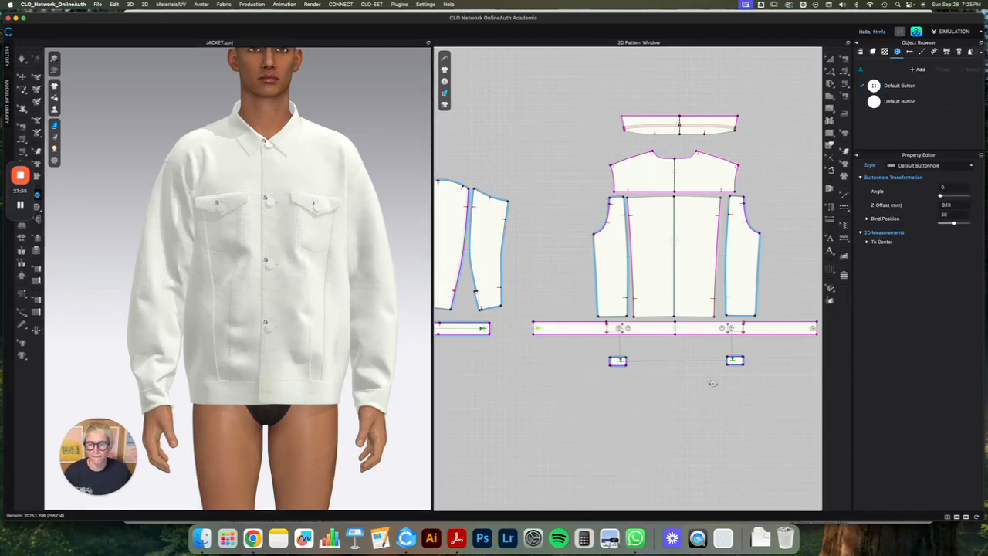
- Fasten the waistband button to the buttonhole at its opposite end and simulate
left_click(36, 219)
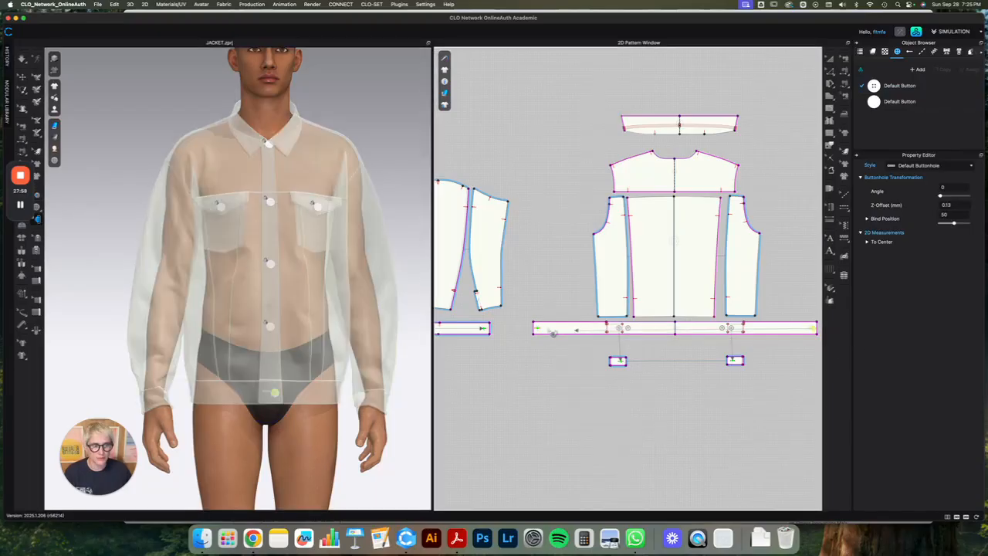
left_click(440, 457)
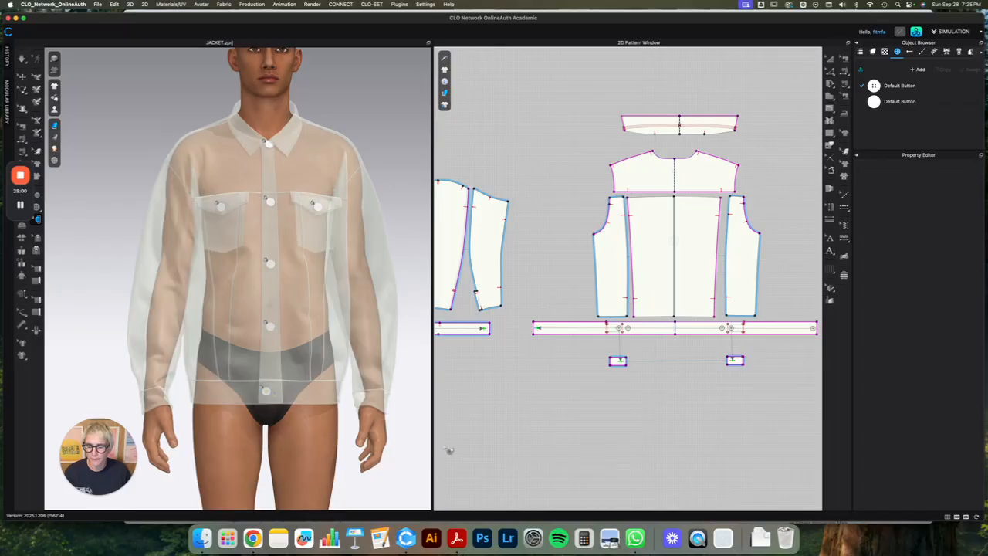
key("space")
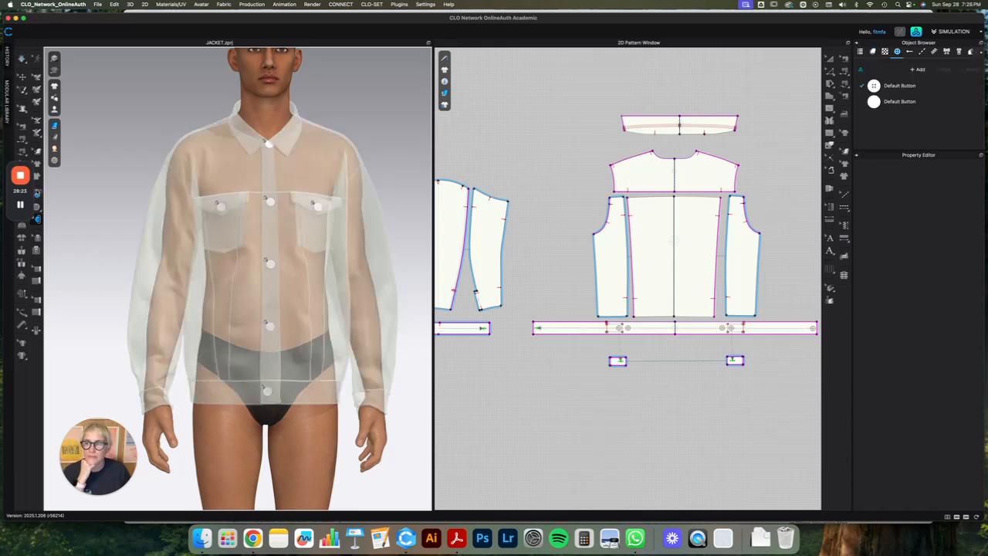
- Select all the jacket's buttons and switch their style to the plain Default Button without holes
left_click(269, 324)
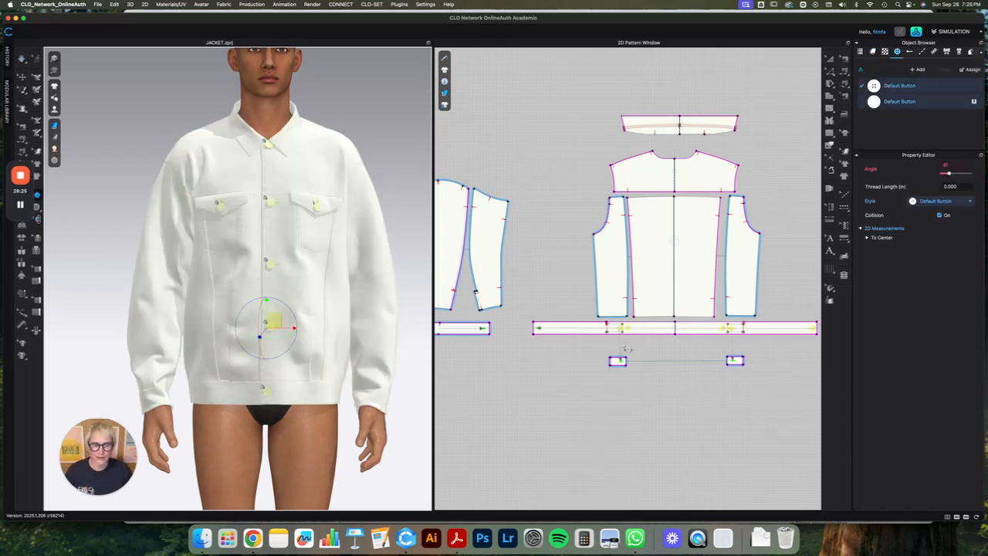
left_click(940, 203)
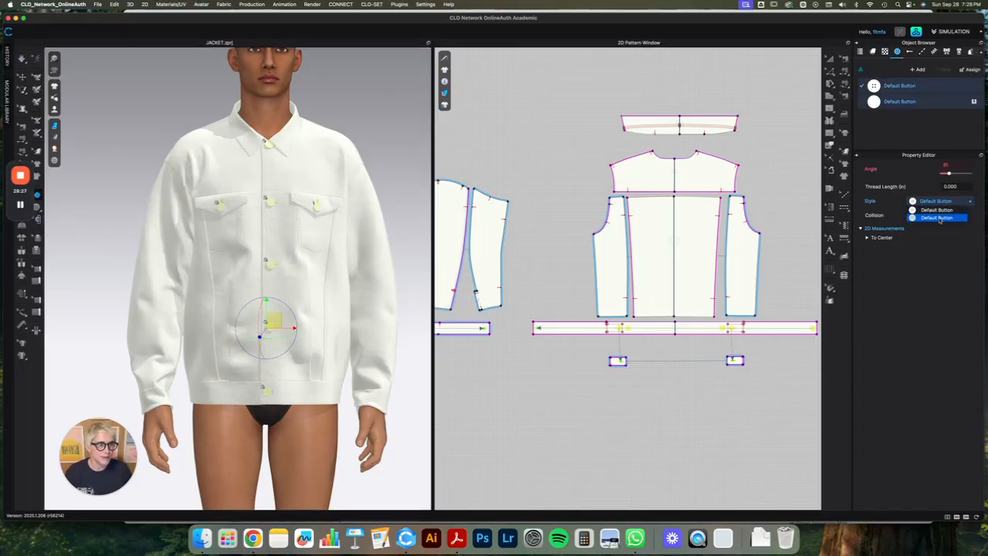
left_click(884, 104)
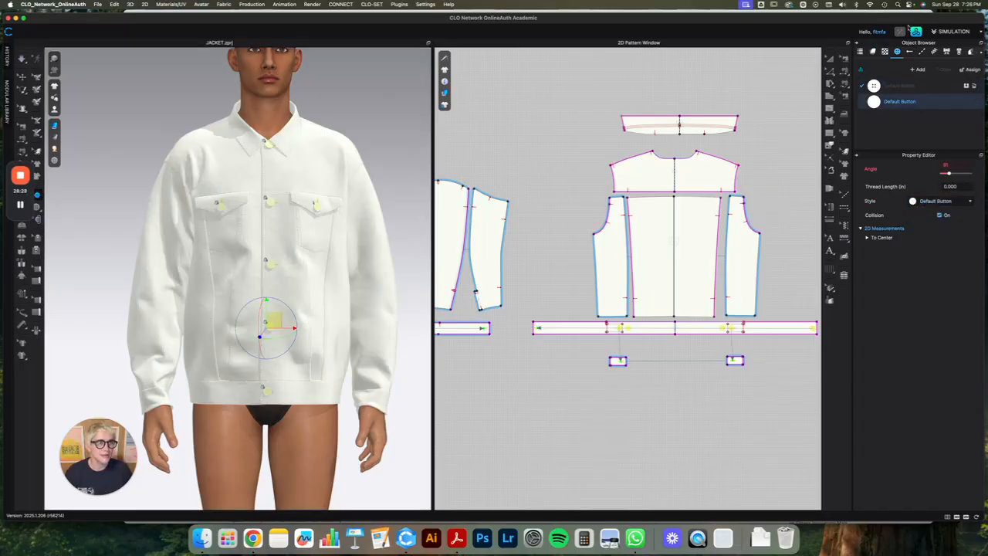
- Browse the library's trim buttons and load the shank button 2_Shank_Button_01 into the project
left_click(916, 32)
left_click(626, 44)
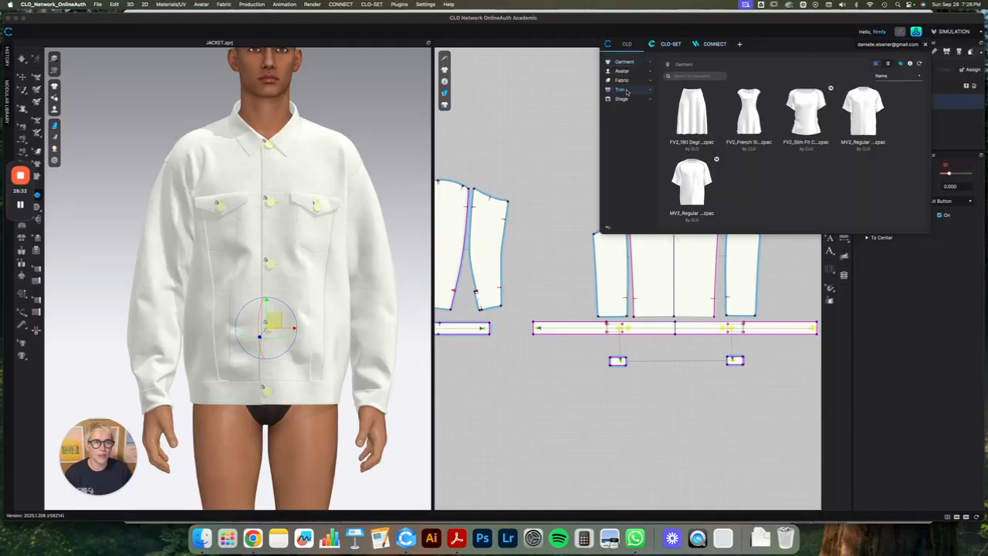
left_click(621, 89)
double_click(705, 101)
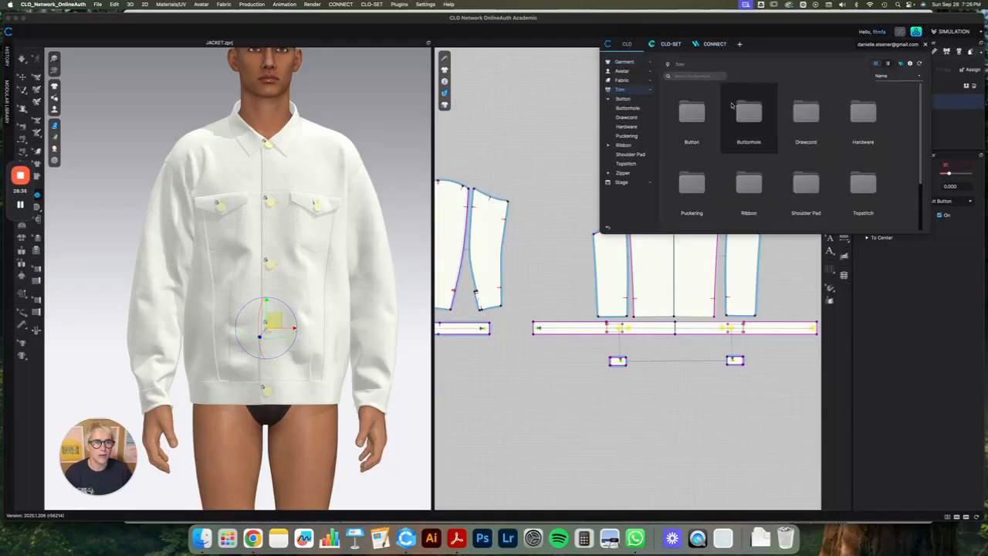
scroll(737, 144, "down", 10)
scroll(740, 142, "up", 5)
scroll(740, 142, "up", 2)
scroll(739, 142, "down", 4)
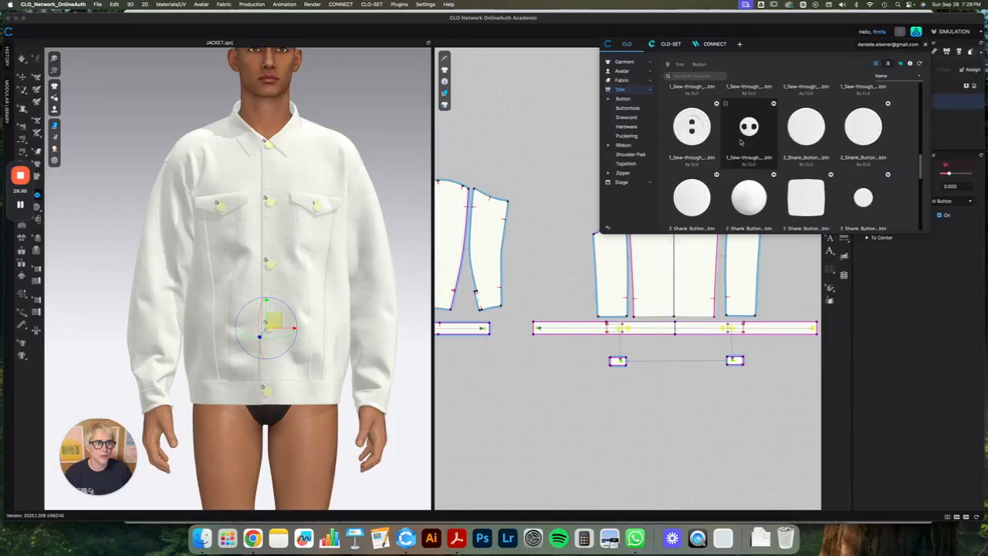
scroll(739, 142, "up", 2)
double_click(806, 127)
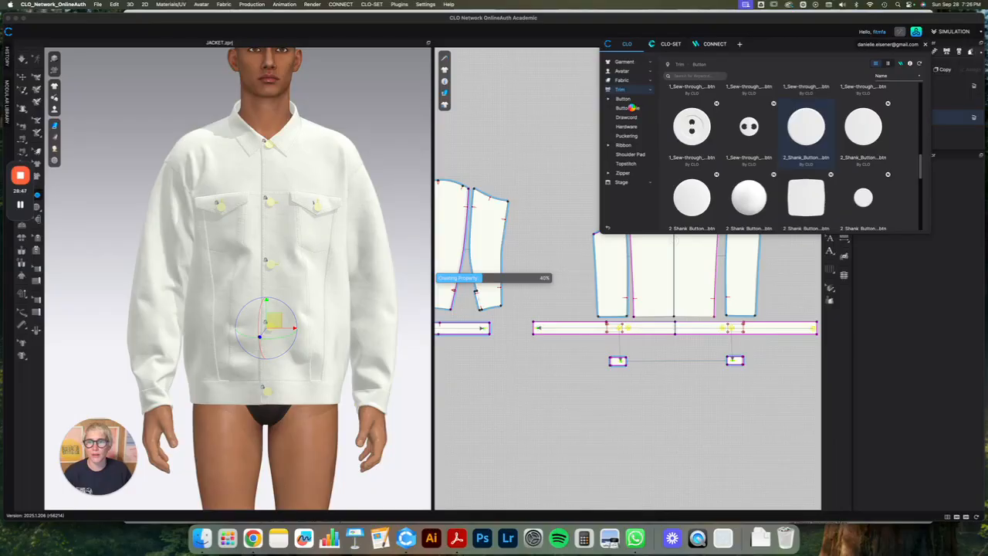
- Load the Buttonhole_1_Eyelet_Taper_Bartacking style from the library's buttonhole trims and close the library
left_click(629, 108)
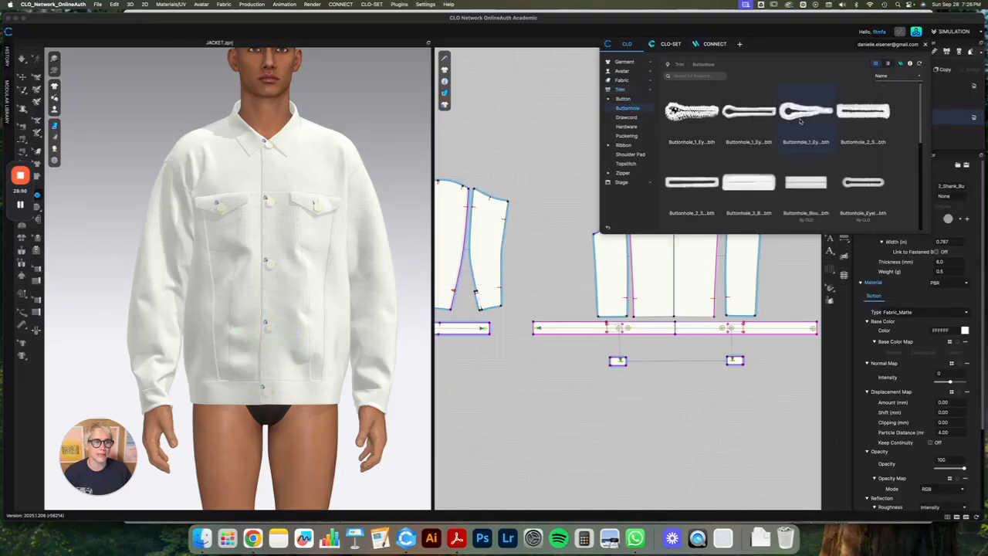
double_click(801, 122)
left_click(925, 44)
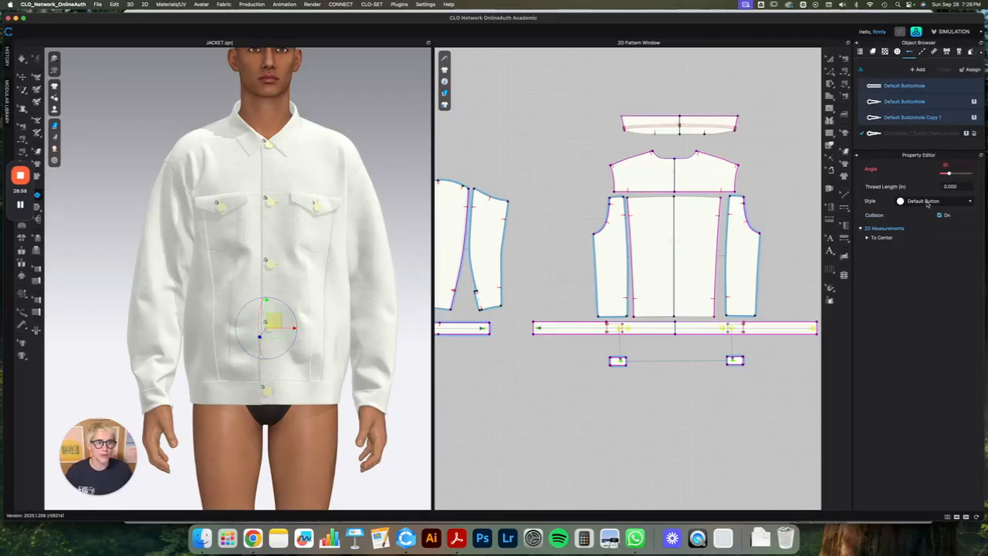
- Set the style of all selected jacket buttons to 2_Shank_Button_01
left_click(927, 202)
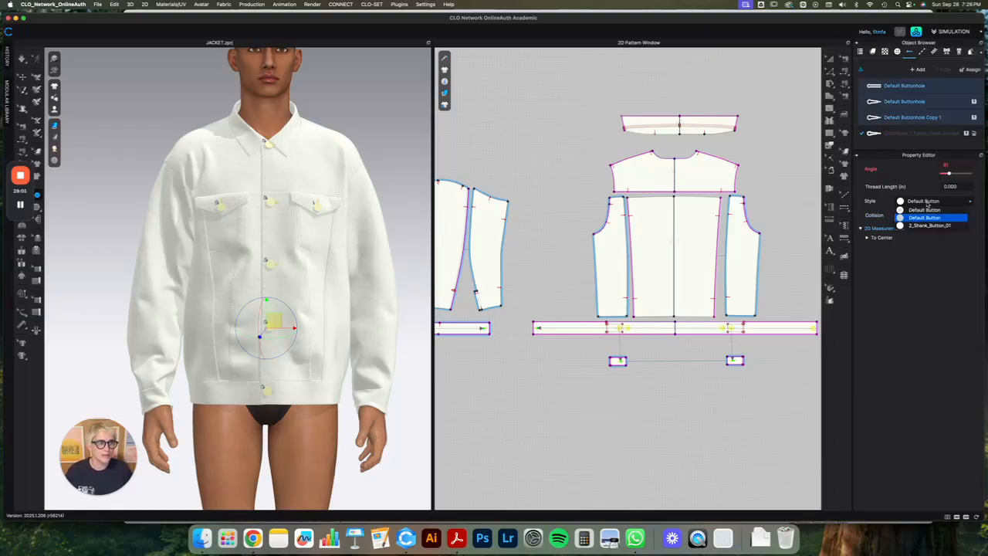
left_click(928, 225)
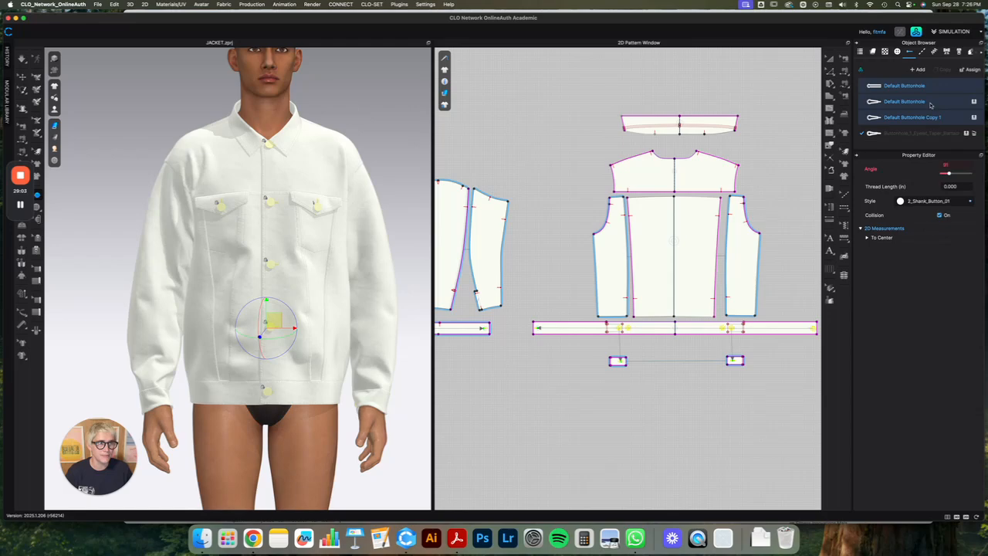
- Select the buttonholes along the centre front, view their available styles, and clear the selection
scroll(535, 296, "down", 2)
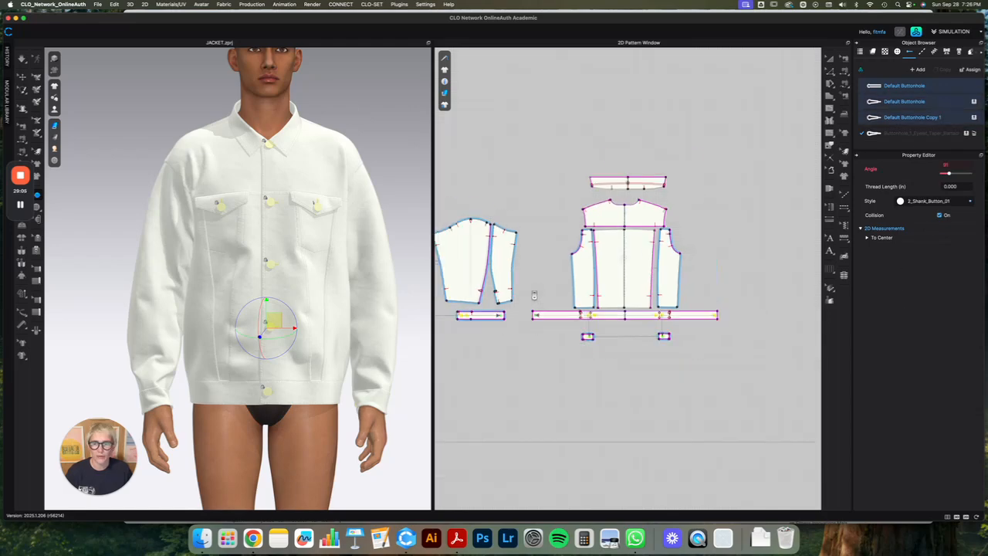
middle_click_drag(506, 194, 678, 200)
left_click_drag(545, 208, 538, 316)
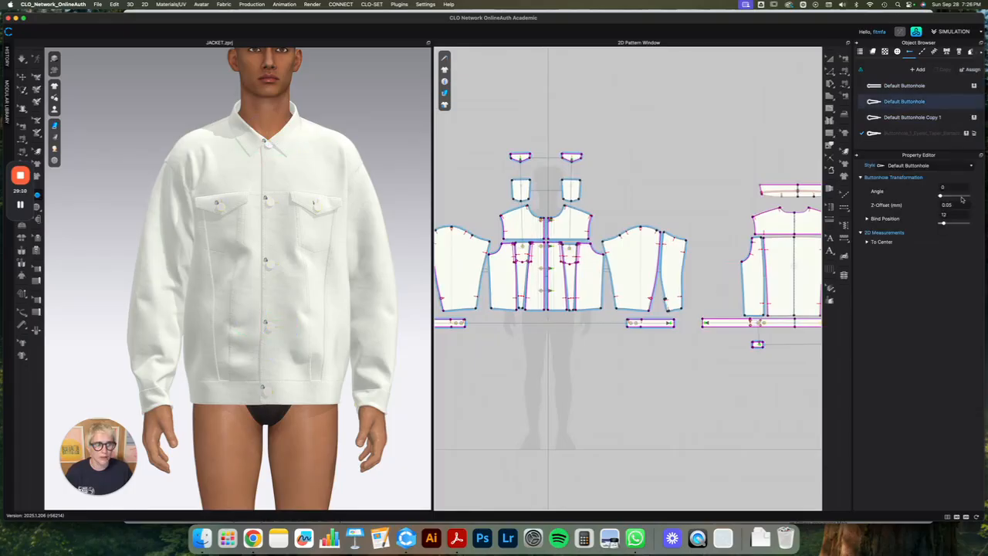
left_click(949, 165)
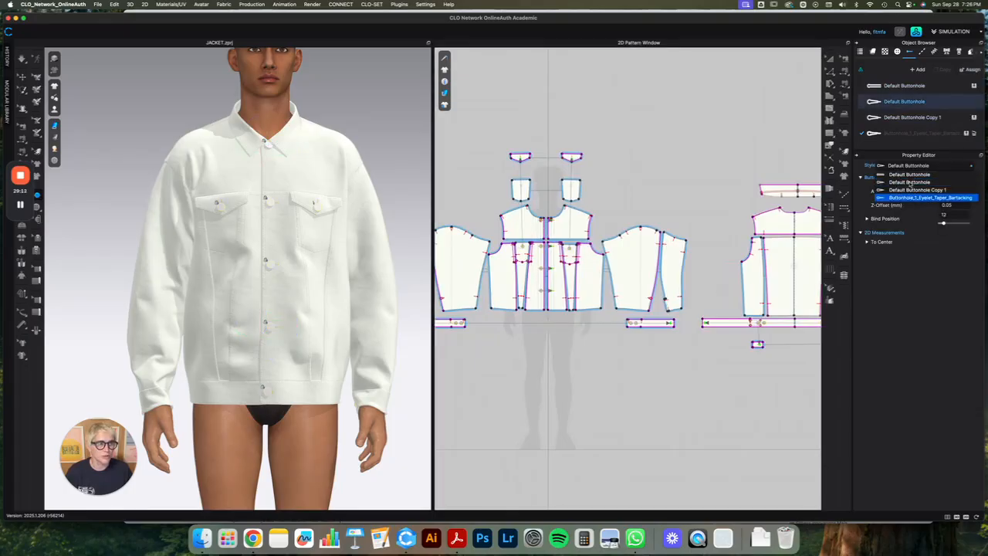
left_click(629, 144)
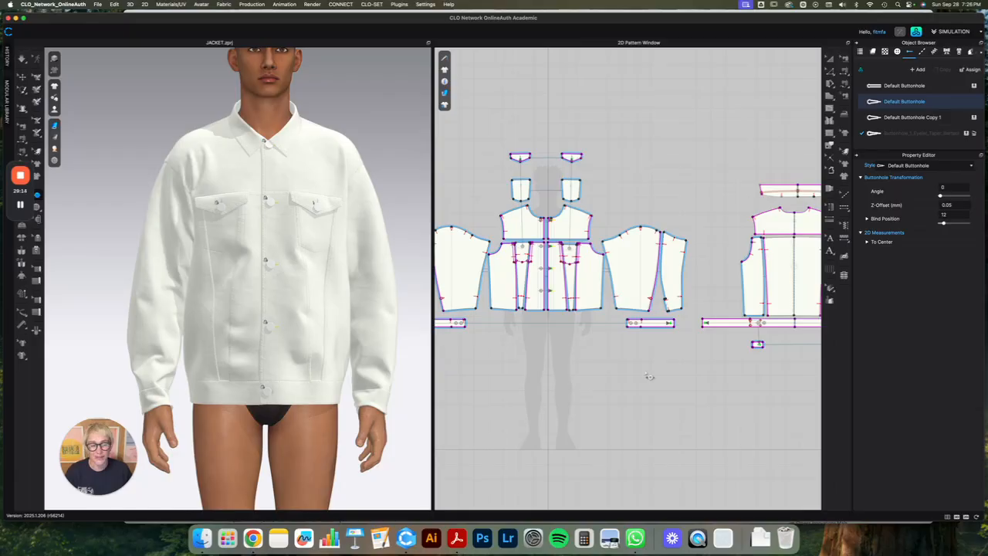
left_click(721, 238)
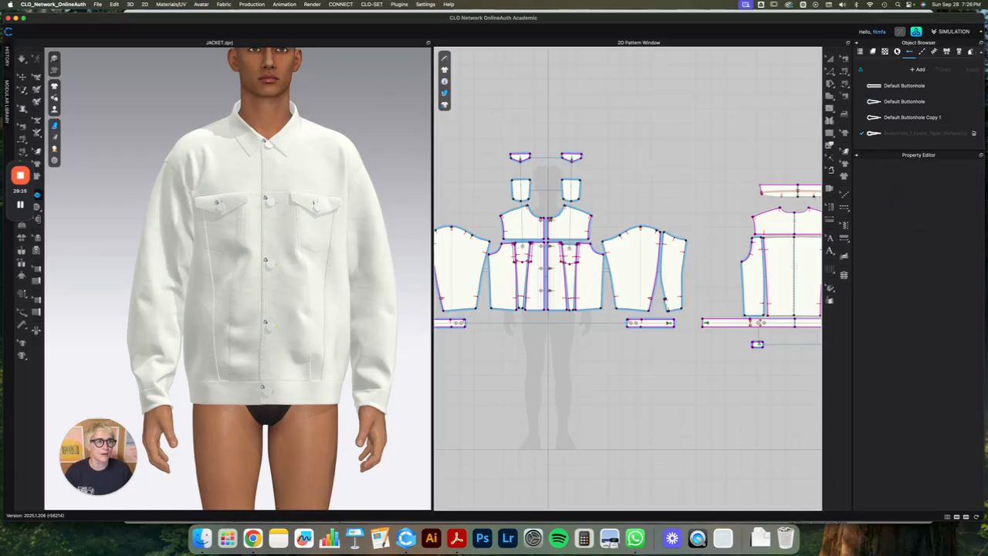
- Set the material type of 2_Shank_Button_01 to Metal and its base colour to Gray 2 (666666)
left_click(897, 51)
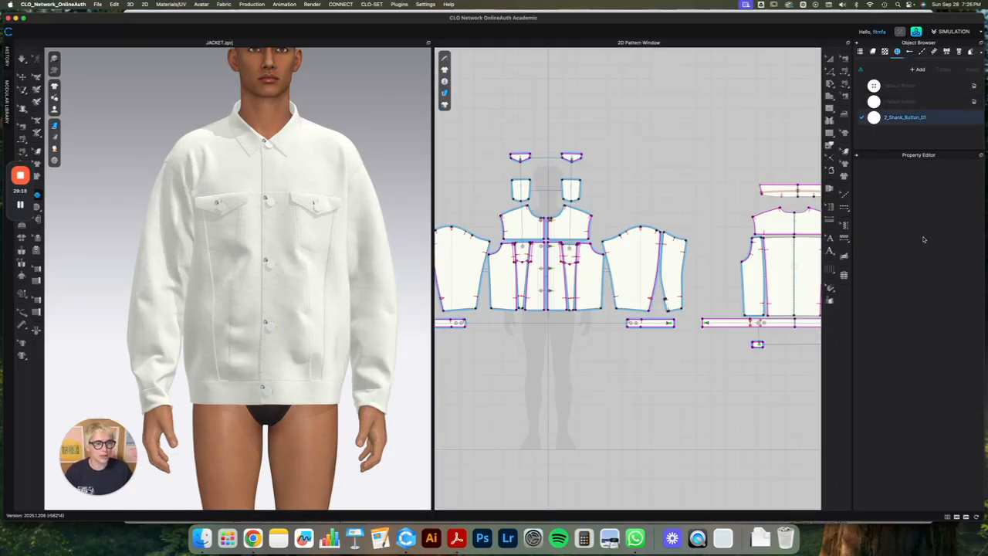
left_click(922, 323)
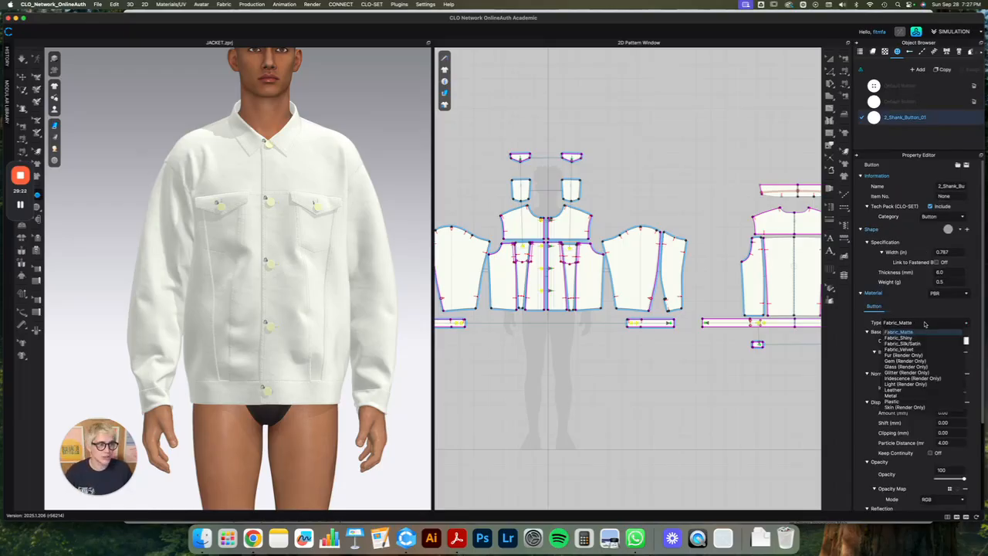
left_click(891, 396)
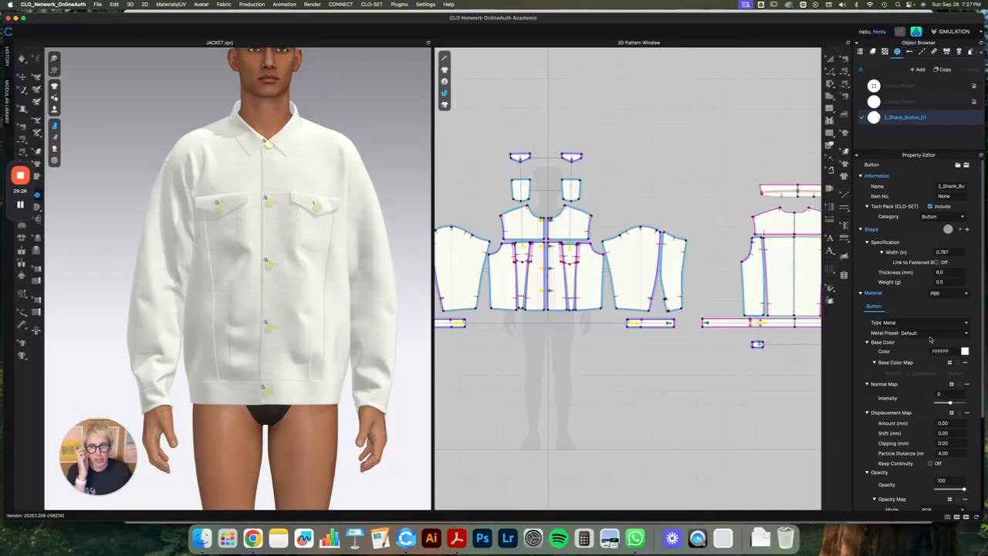
left_click(963, 351)
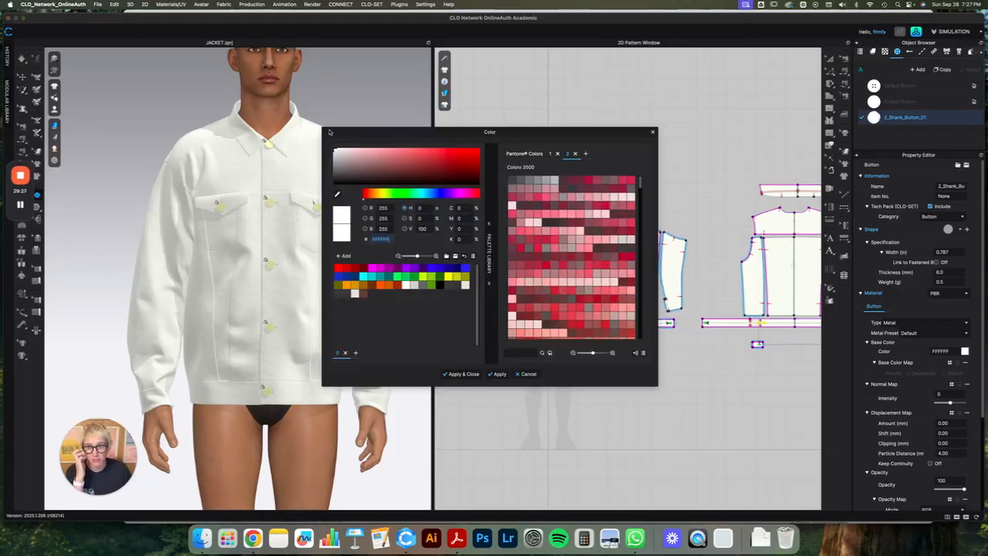
left_click(422, 286)
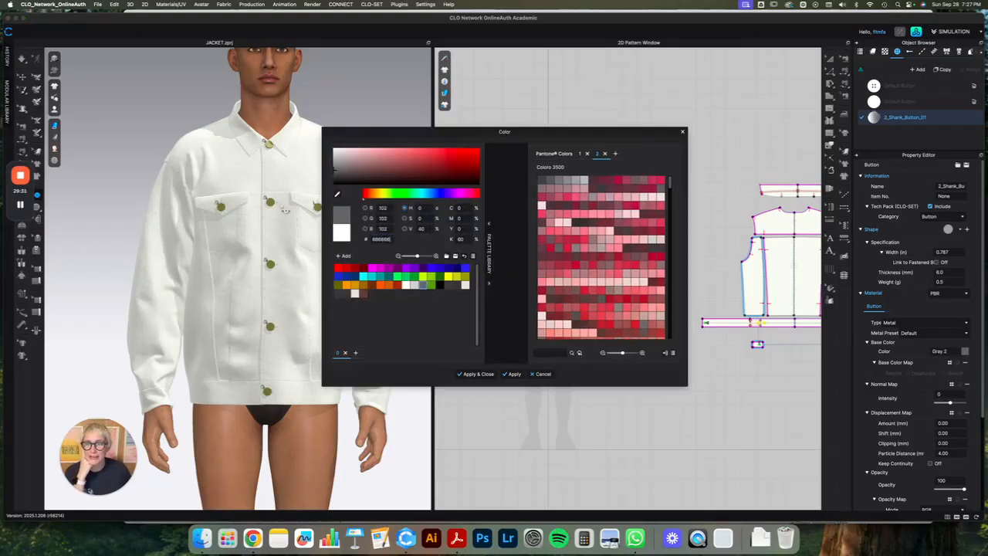
left_click(480, 373)
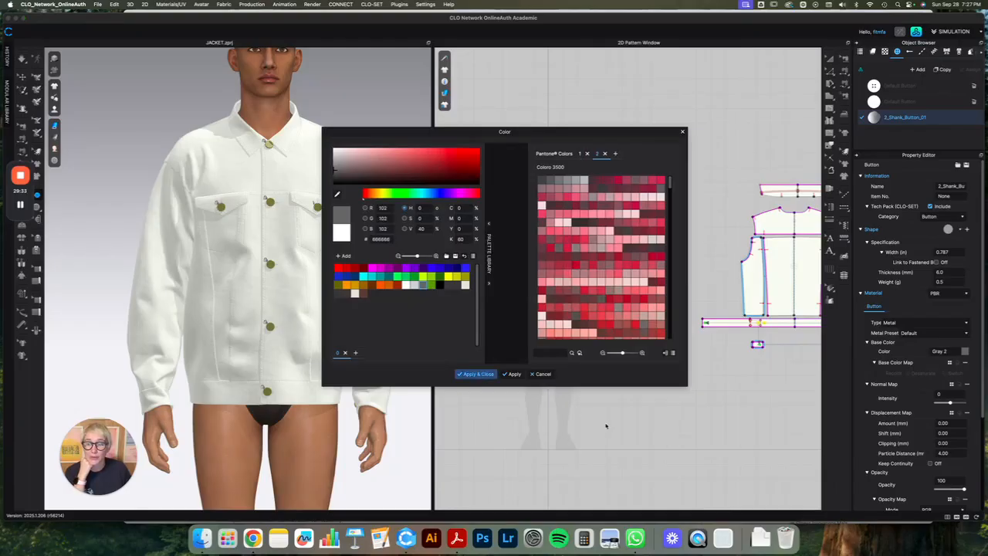
- Select the V1_Woven_Cotton_Heavy_Canvas fabric and open its base colour for editing
left_click(873, 51)
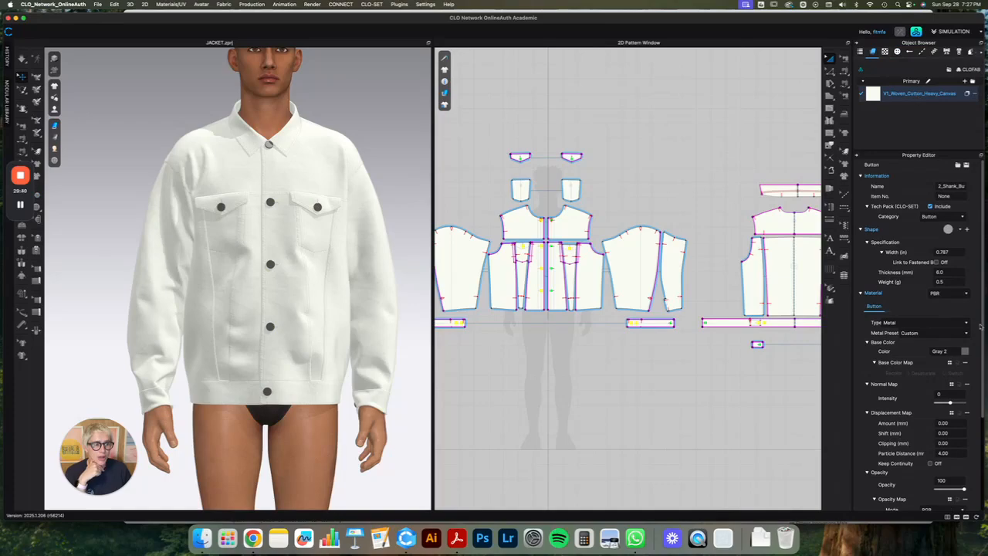
left_click(919, 94)
left_click(958, 298)
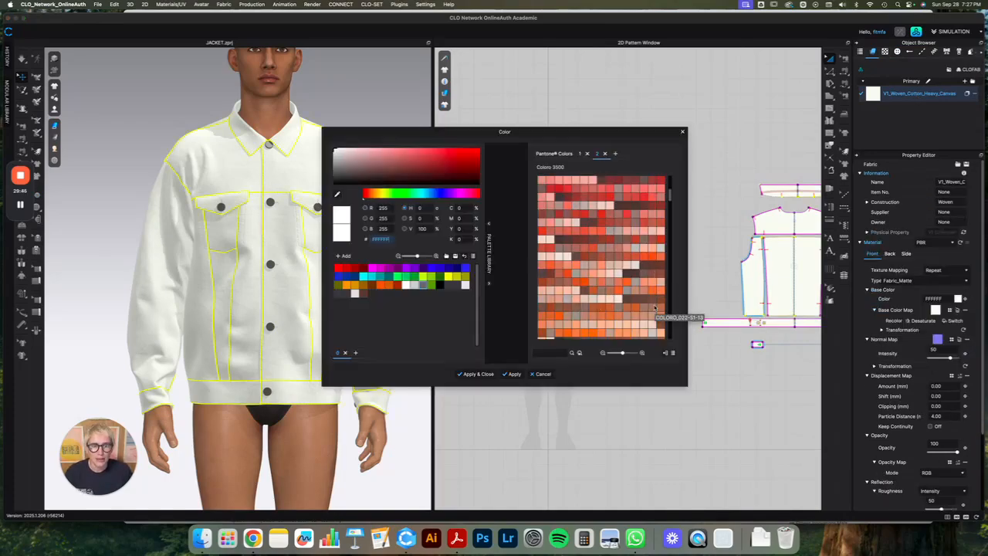
- Set the heavy canvas fabric's base color to a golden ochre brown from the Coloro palette
left_click(651, 276)
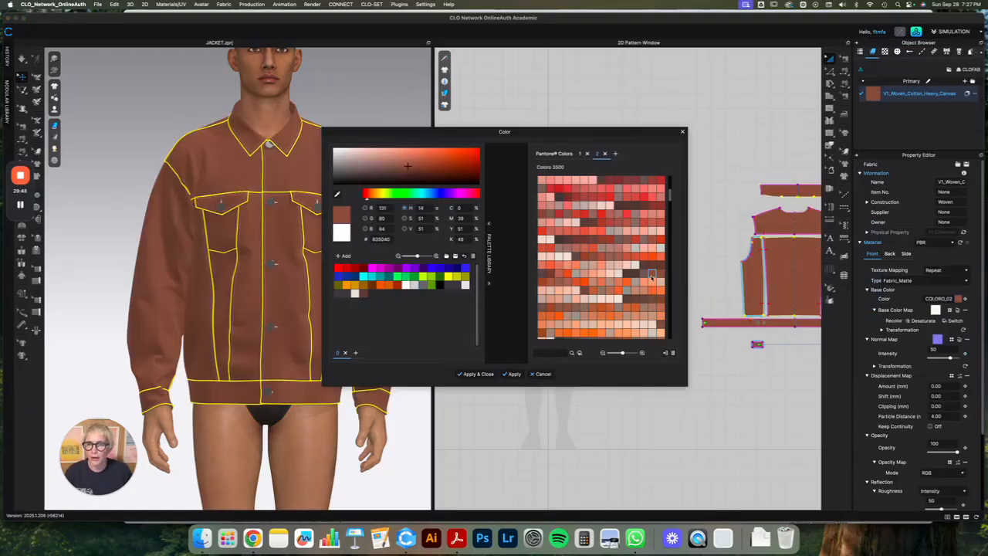
scroll(641, 301, "down", 3)
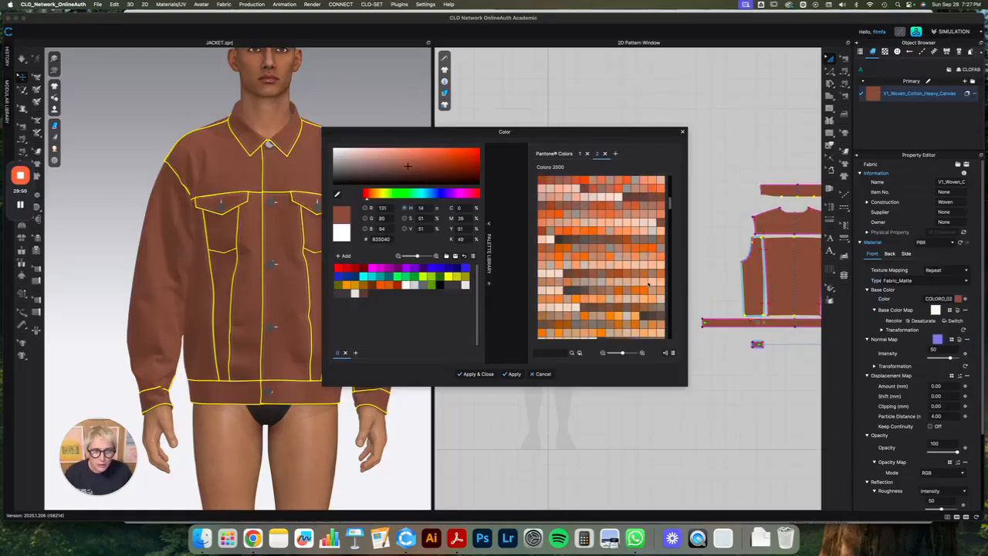
scroll(640, 272, "down", 2)
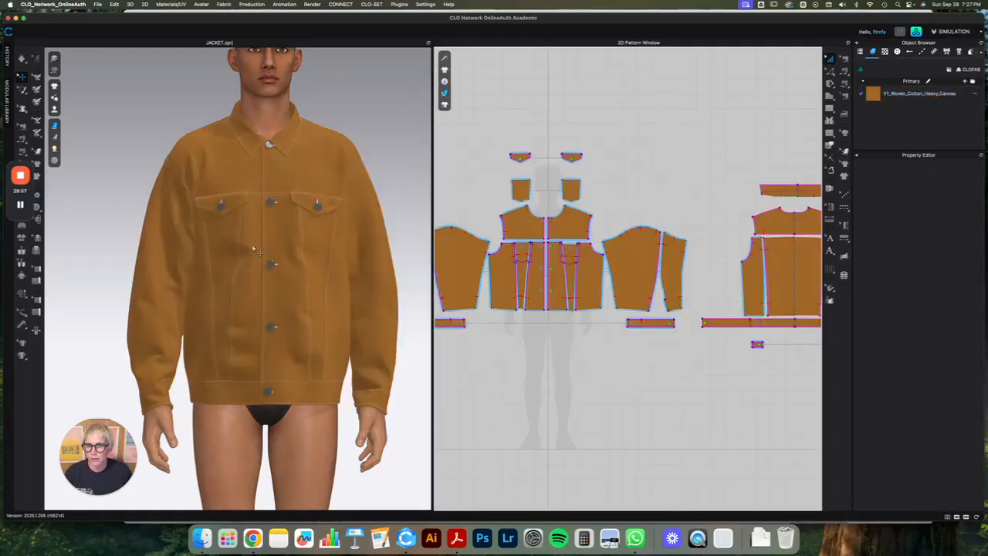
scroll(256, 270, "up", 5)
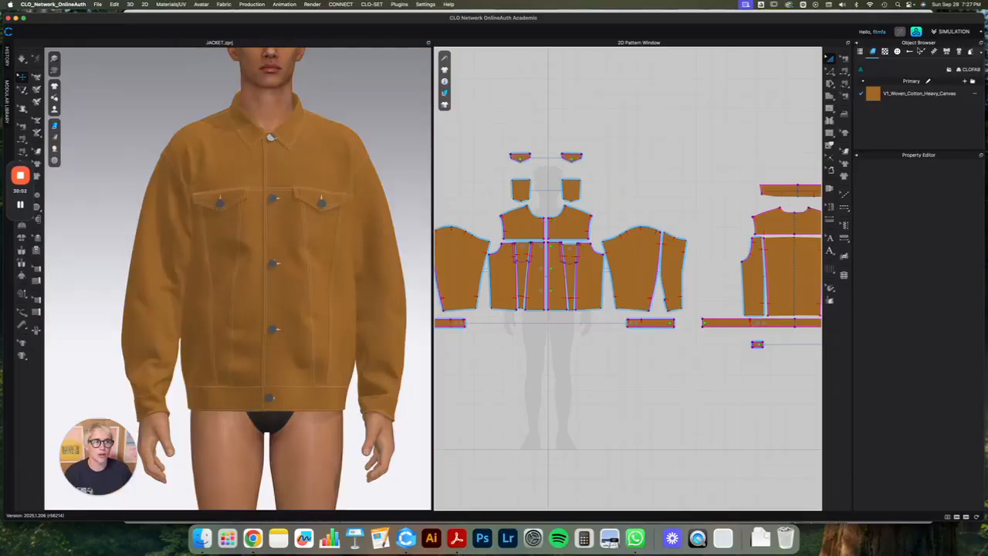
- Try the saved dark brown swatch 593C31 as the base color of the tapered Default Buttonhole
left_click(907, 133)
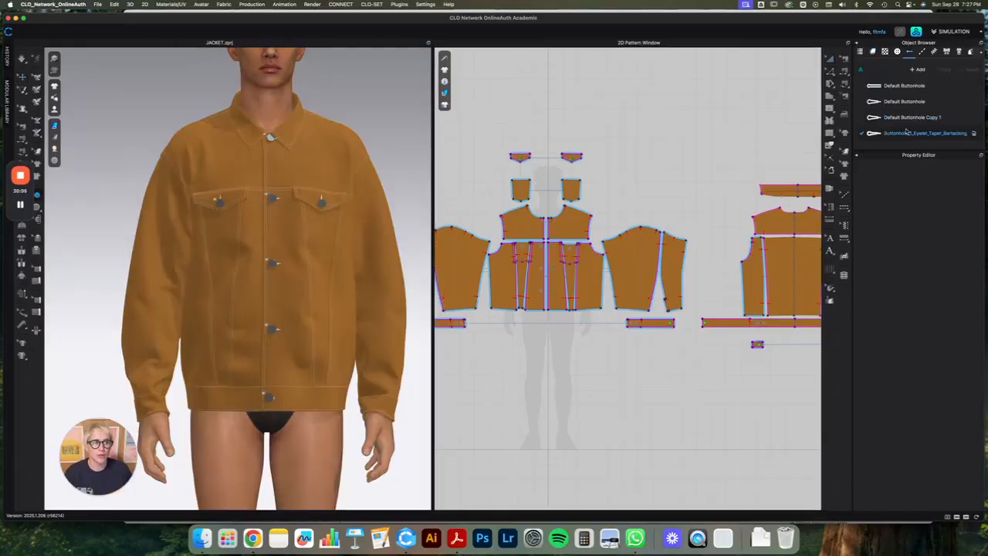
left_click(907, 102)
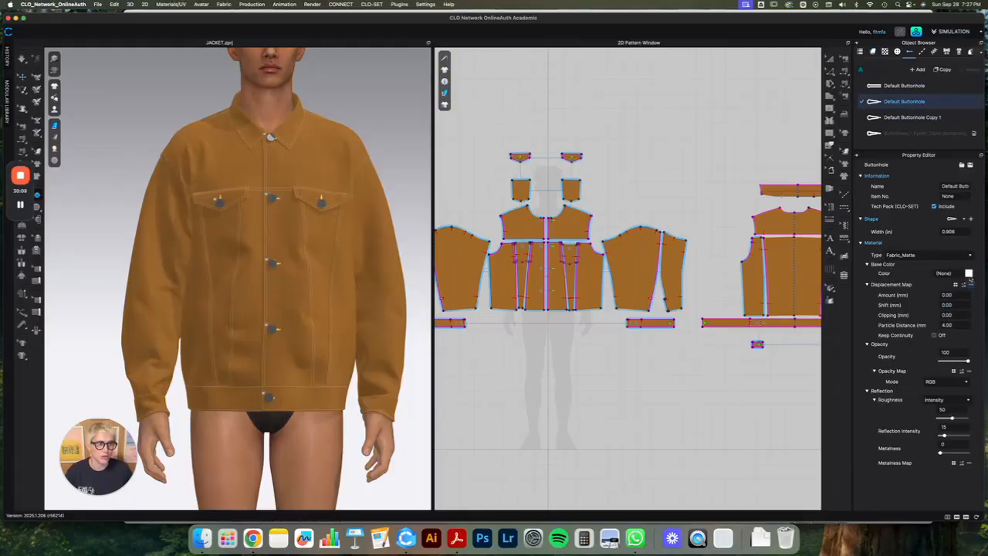
left_click(969, 273)
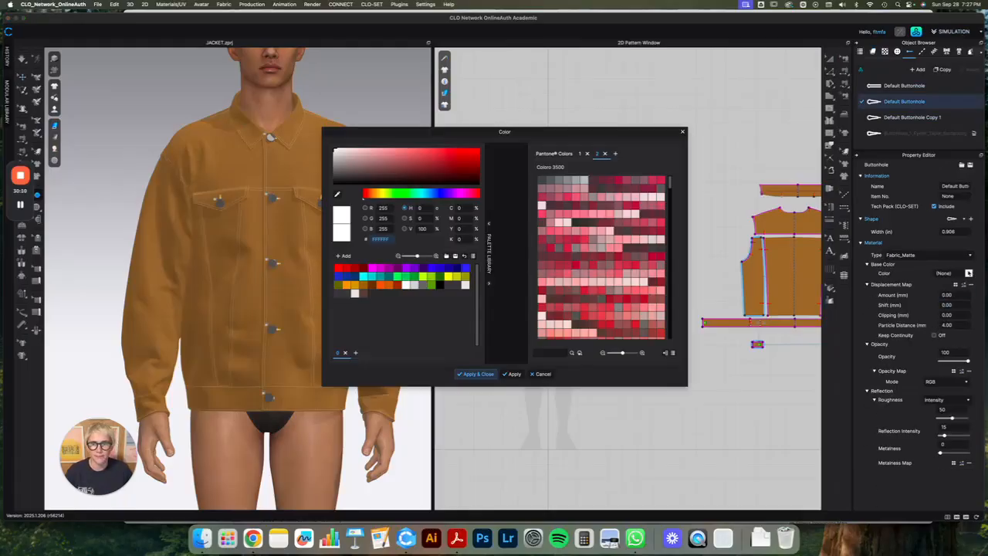
left_click(364, 294)
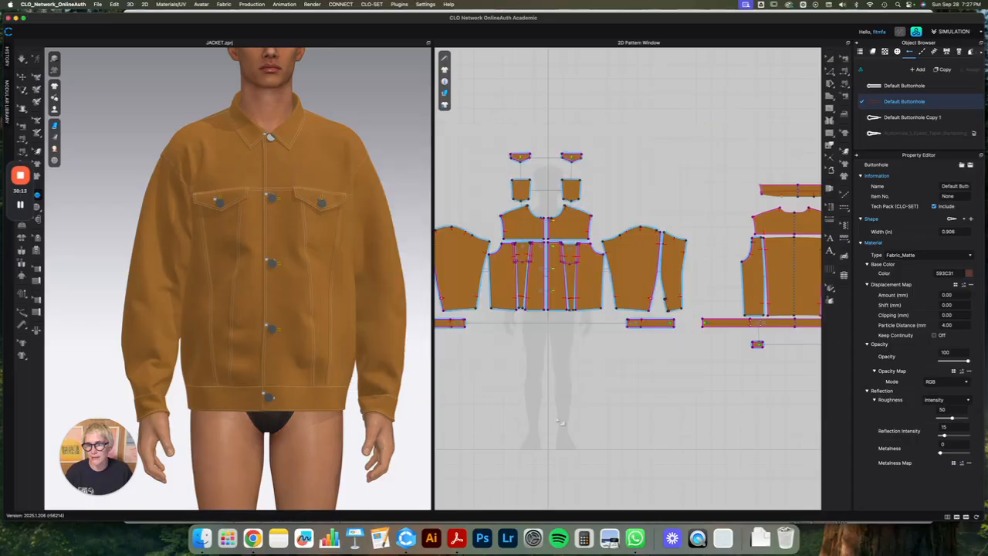
left_click(564, 422)
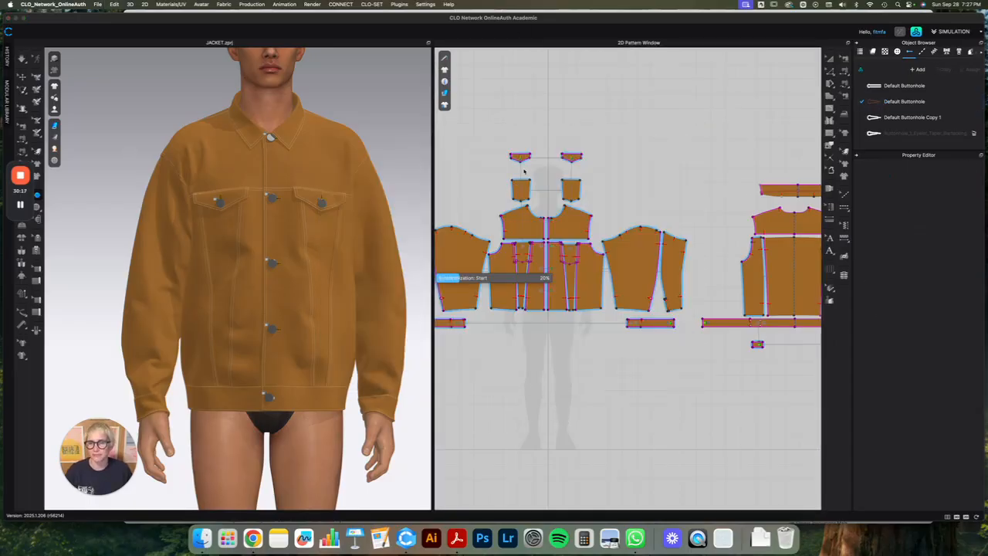
left_click(631, 163)
- Sample the jacket color for the tapered Default Buttonhole, darken it to 714B23, save it as a palette swatch and apply it
left_click(904, 101)
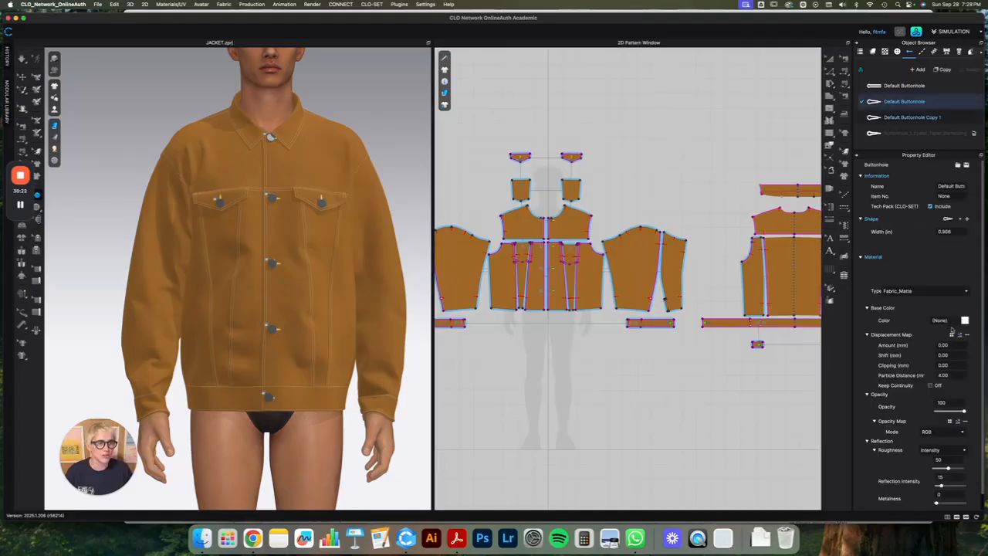
left_click(969, 274)
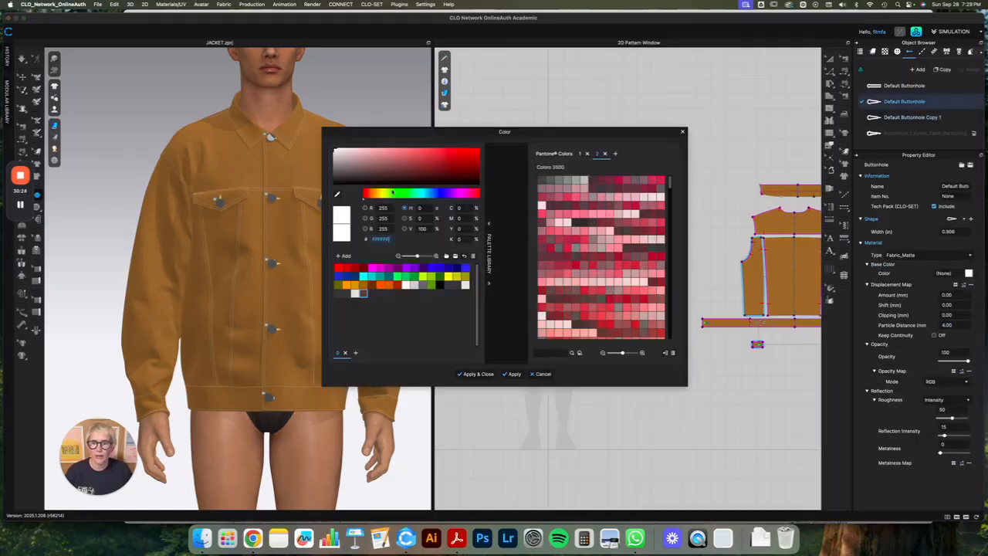
left_click(336, 194)
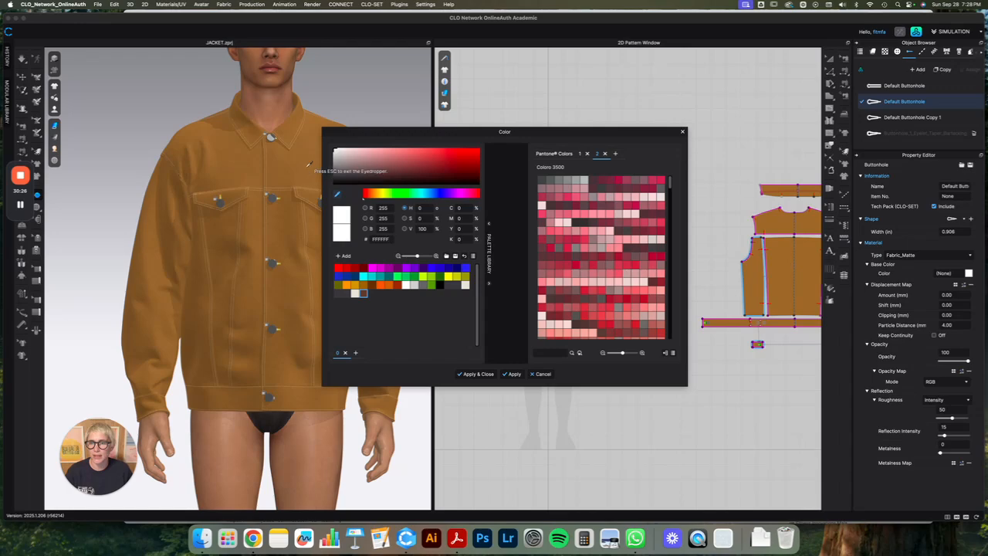
left_click(307, 169)
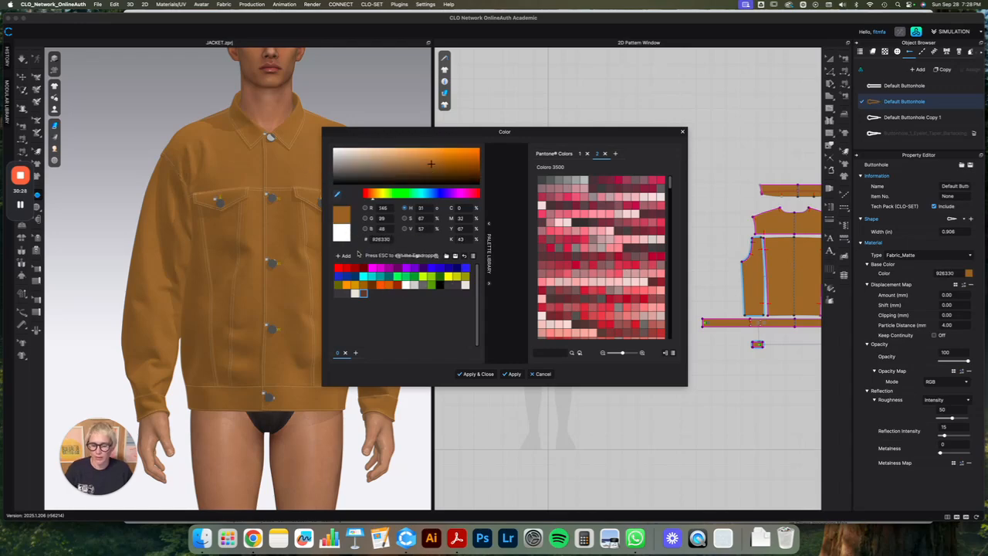
key("Escape")
left_click_drag(432, 164, 435, 168)
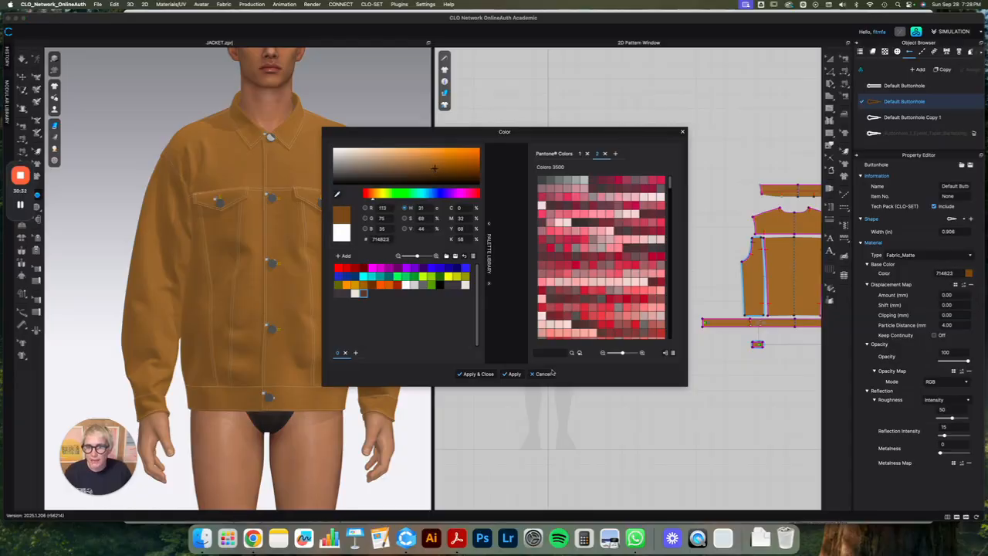
left_click(349, 256)
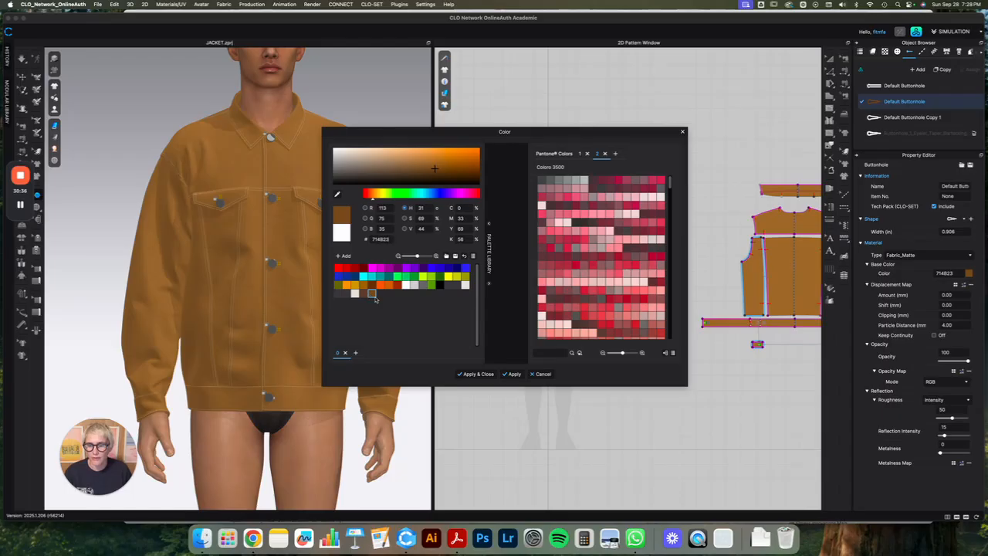
left_click(478, 374)
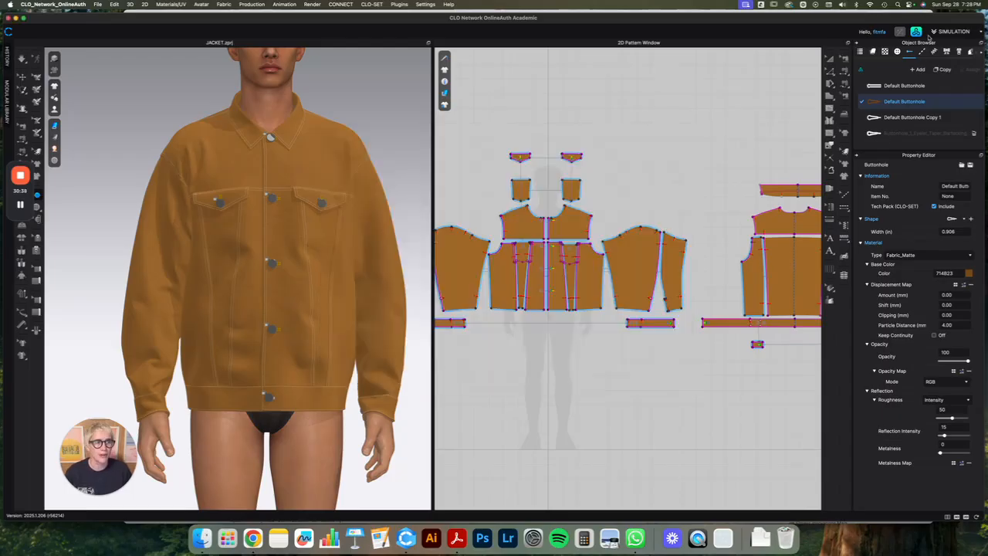
- Make the ISO_406 two-needle topstitch use the same specification and material for both stitch lines, with base color 714B23
left_click(922, 52)
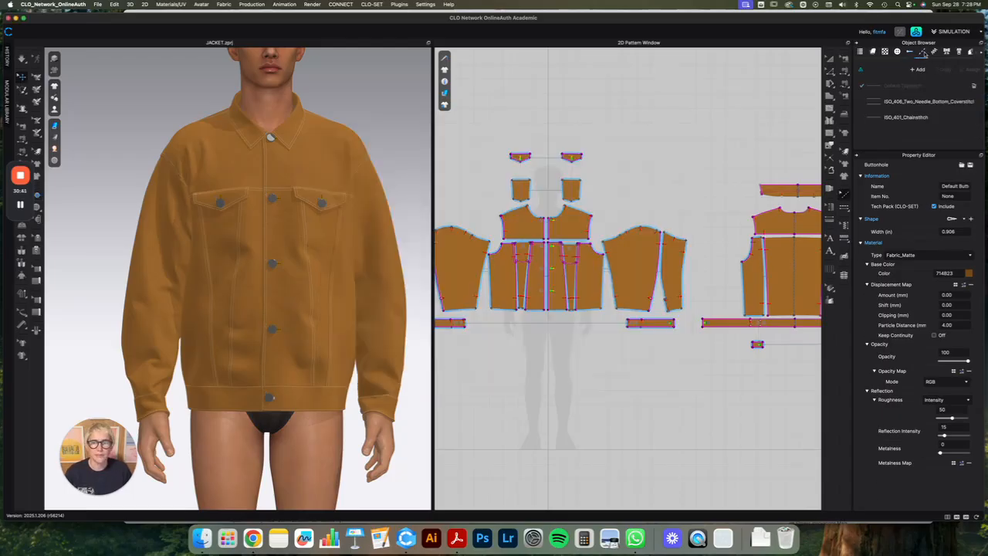
left_click(943, 103)
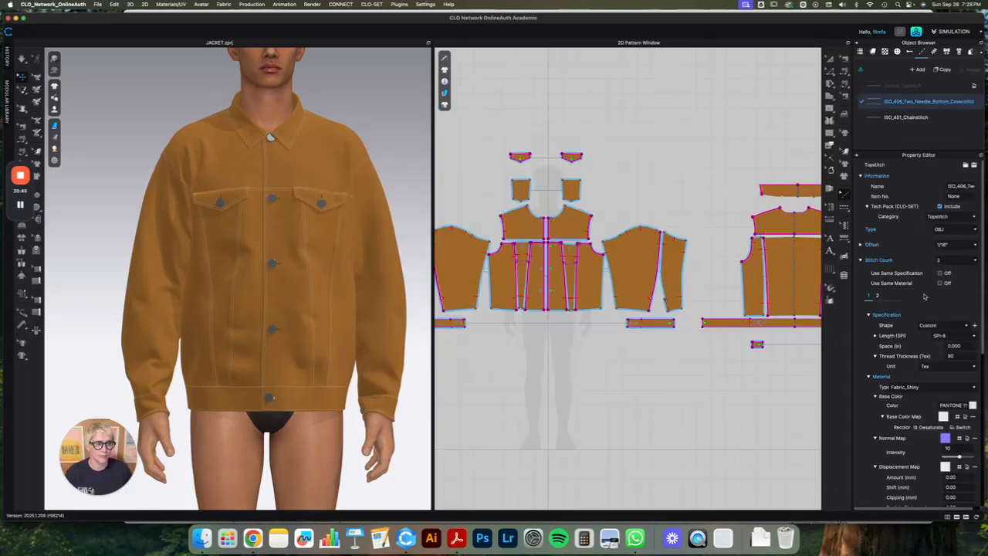
left_click(940, 274)
left_click(940, 283)
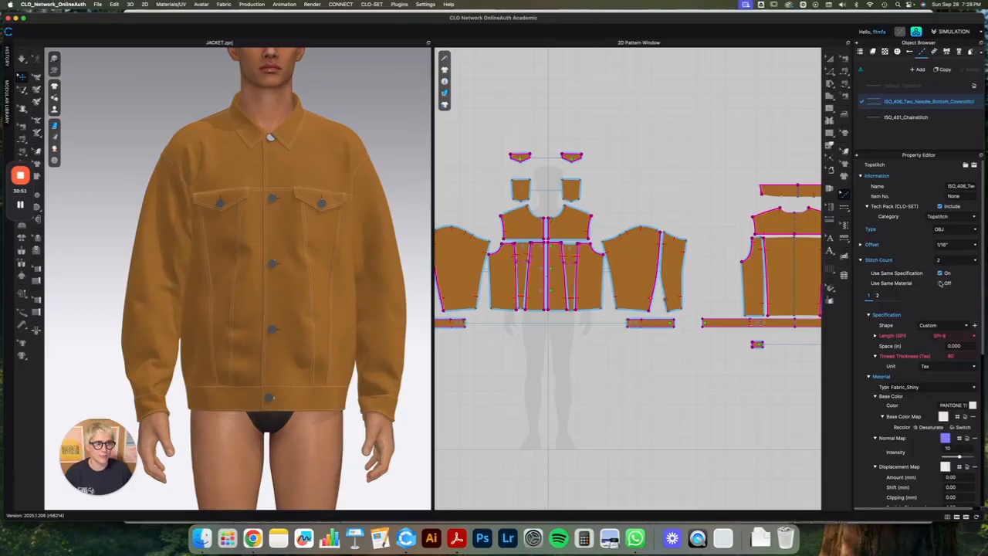
left_click(972, 404)
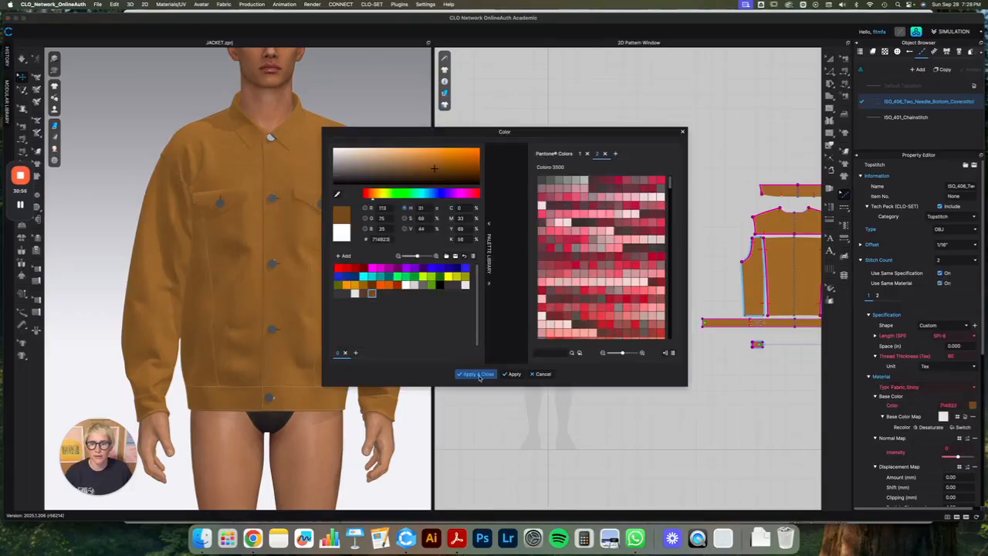
left_click(473, 374)
left_click(910, 117)
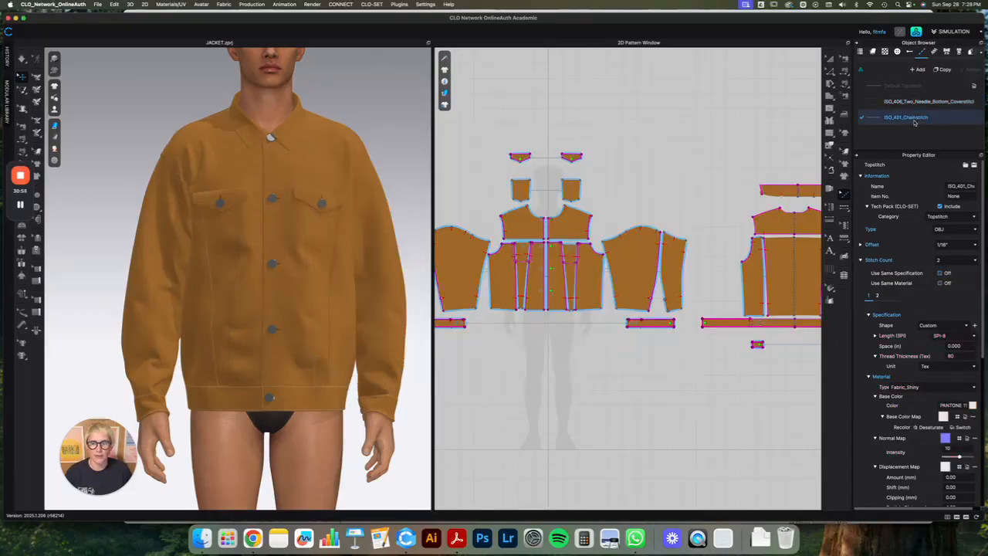
left_click(973, 405)
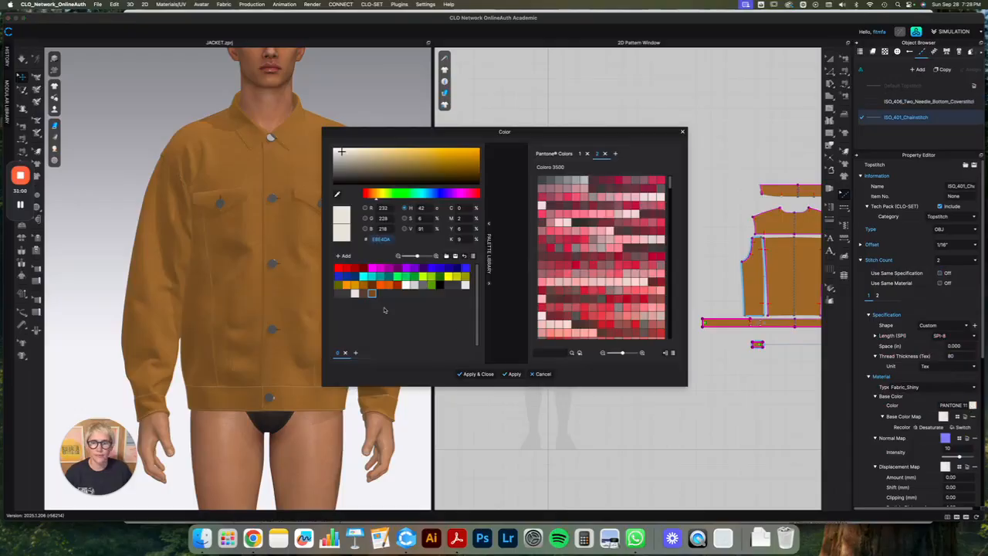
left_click(478, 374)
left_click(488, 437)
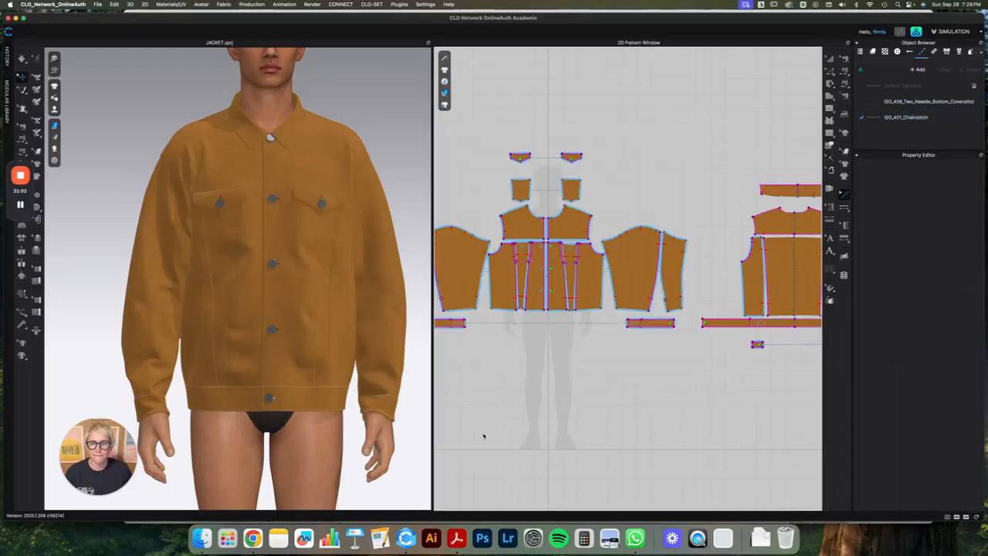
- Set the ISO_401_Chainstitch topstitch's base color to the saved brown swatch 714B23
left_click(905, 117)
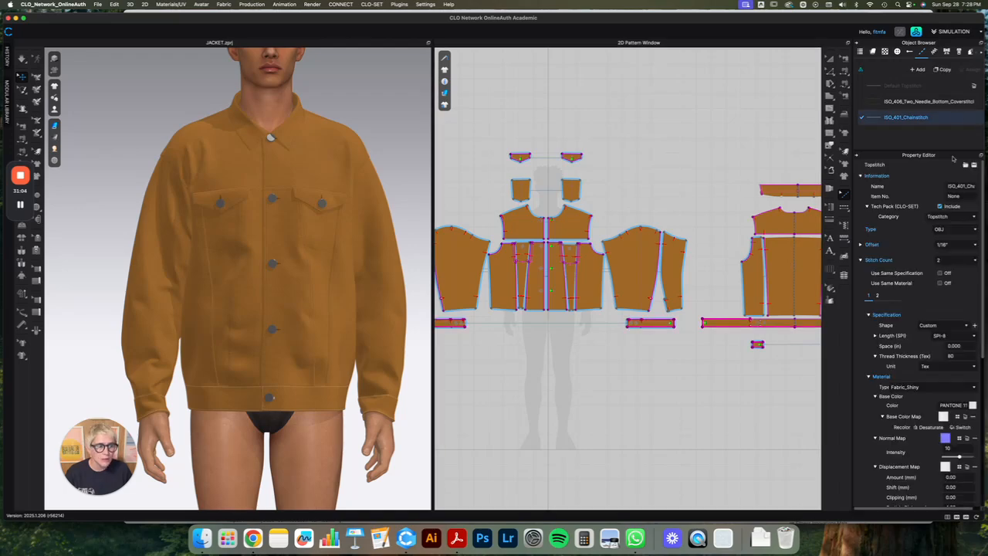
left_click(972, 406)
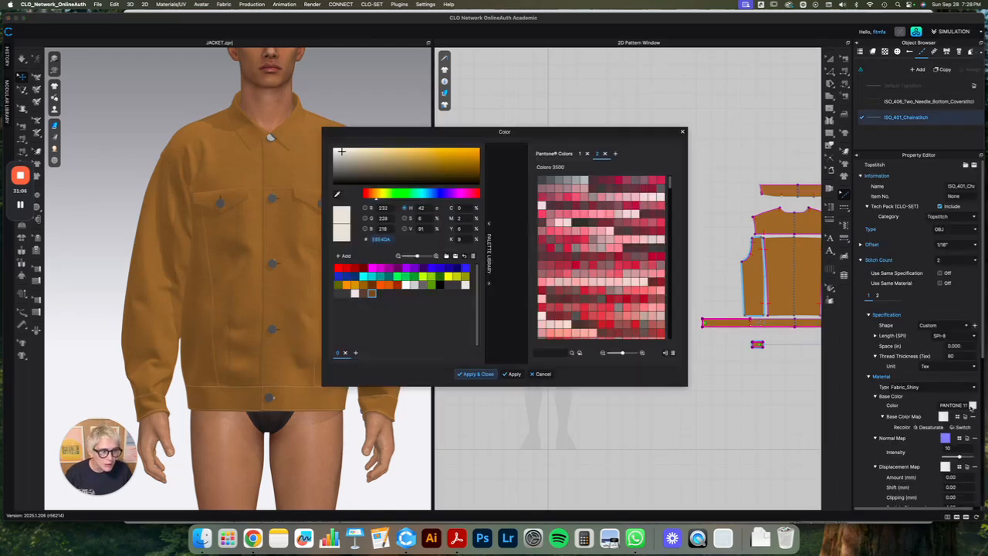
left_click(371, 294)
left_click(474, 373)
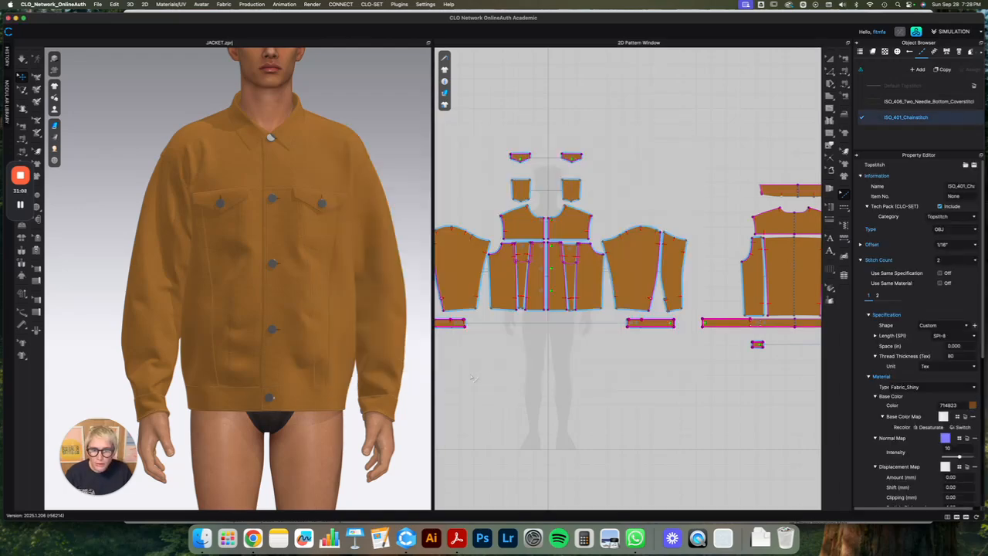
left_click(474, 378)
- Open the Quality Render of the 3D window and start an interactive render of the jacket in three-quarter front view
scroll(271, 410, "up", 10)
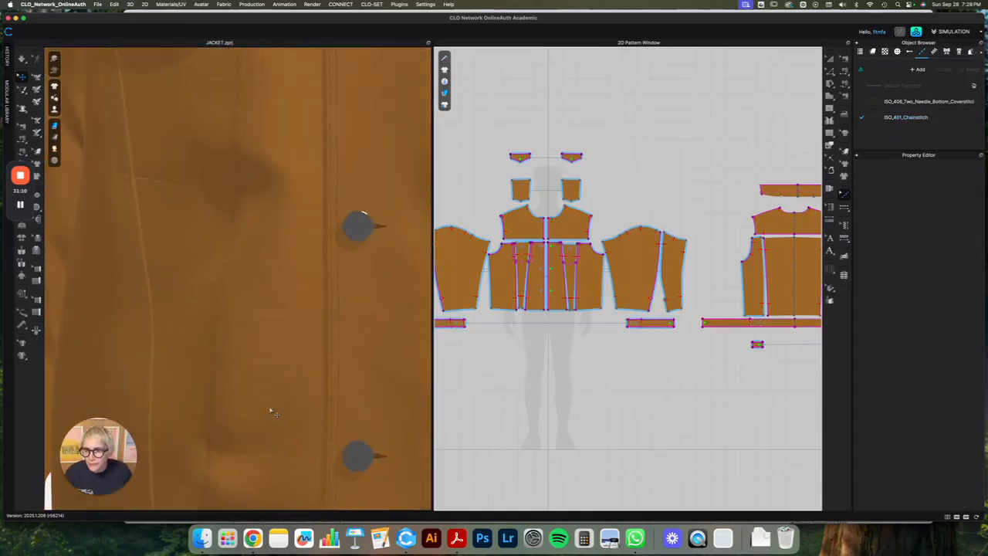
scroll(280, 290, "down", 10)
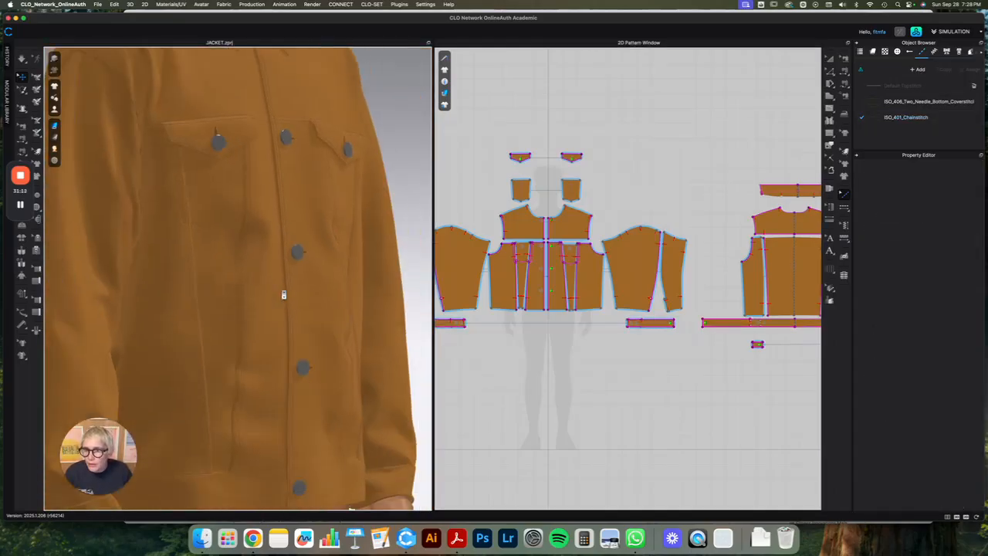
key("8")
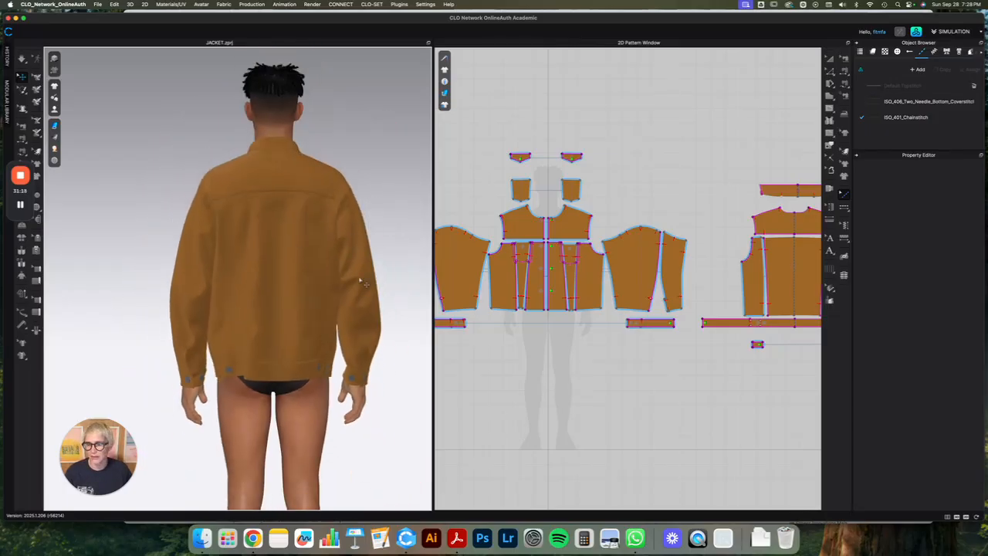
right_click_drag(386, 320, 290, 313)
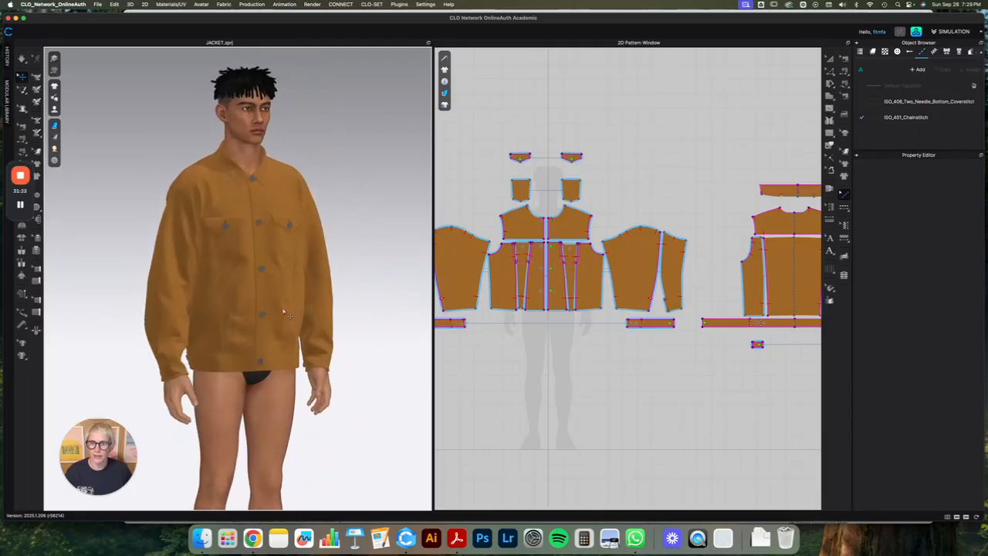
scroll(290, 313, "up", 5)
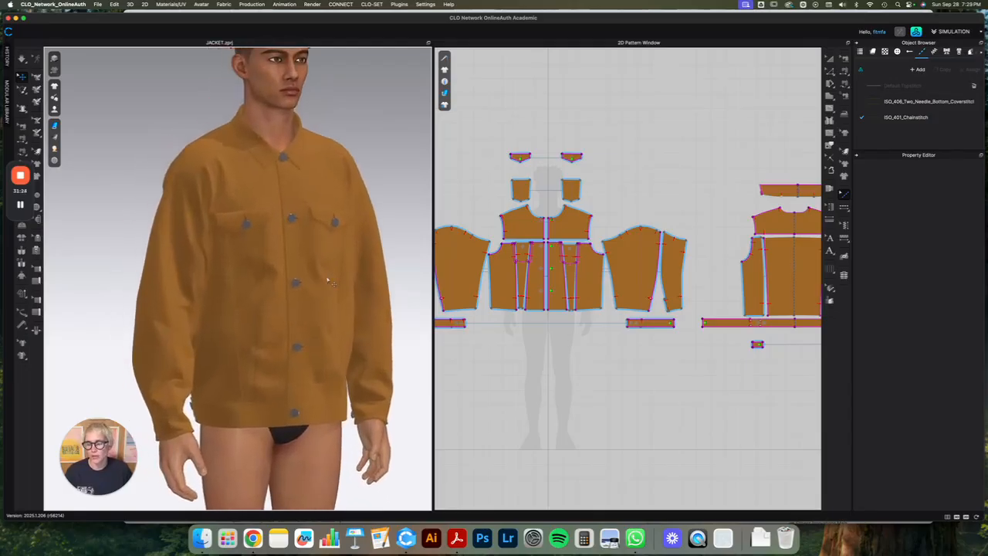
left_click(312, 4)
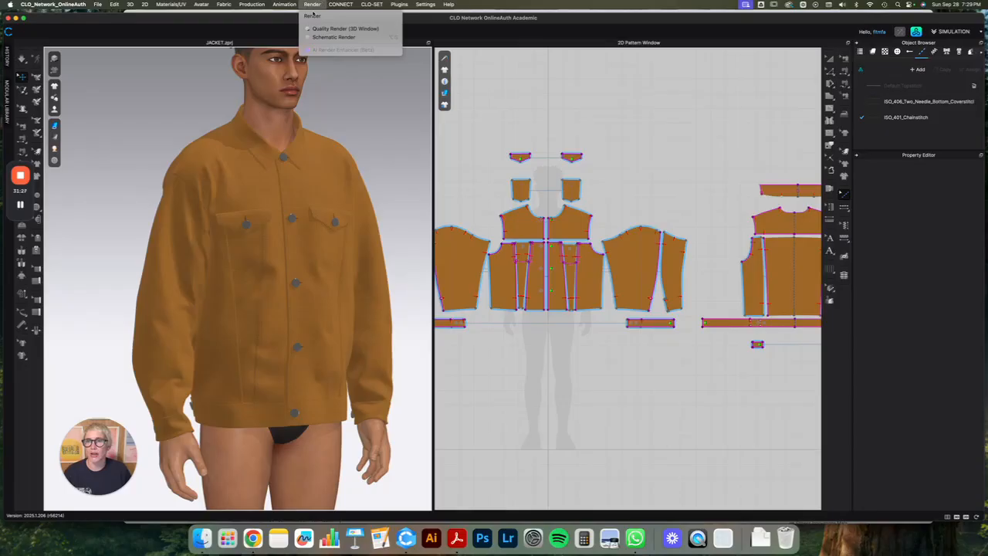
left_click(343, 29)
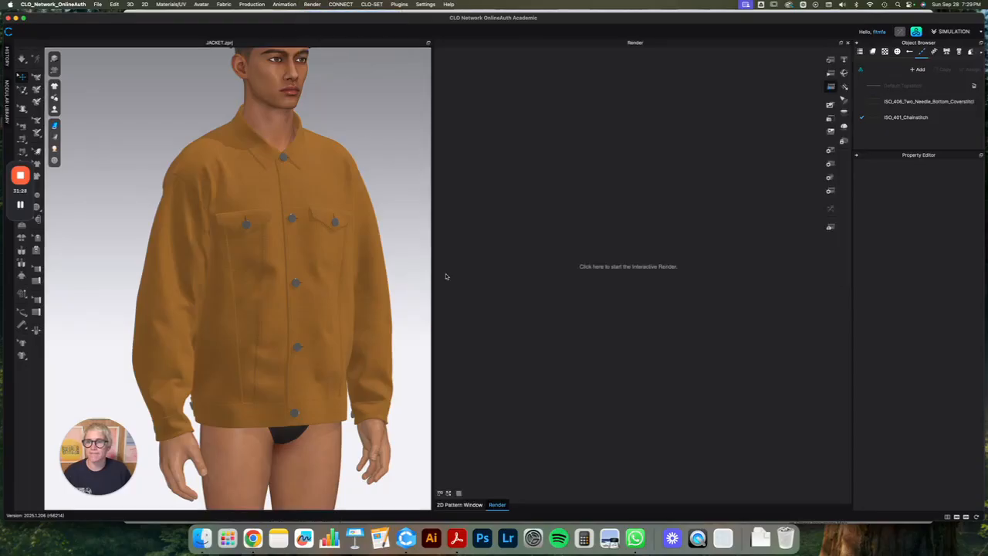
left_click(656, 265)
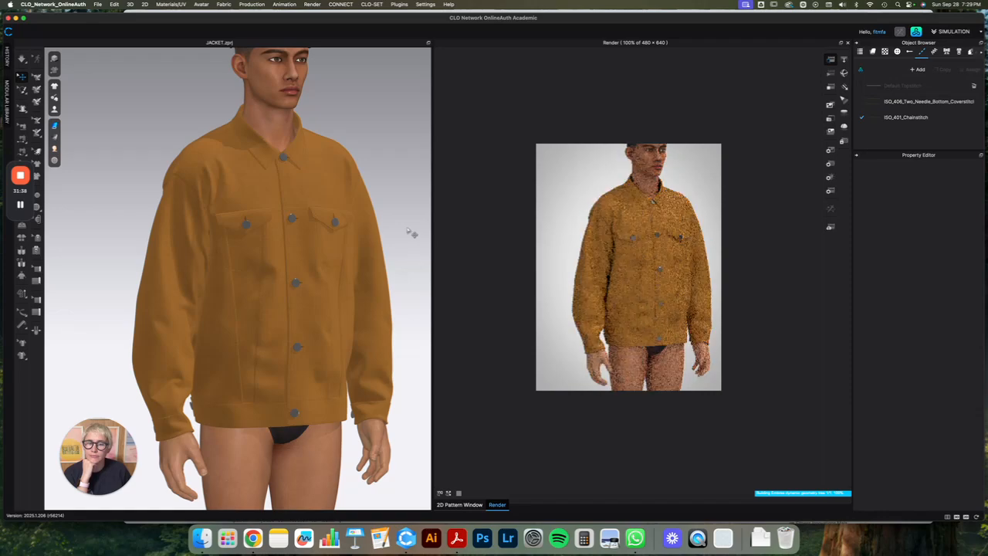
middle_click_drag(314, 258, 295, 263)
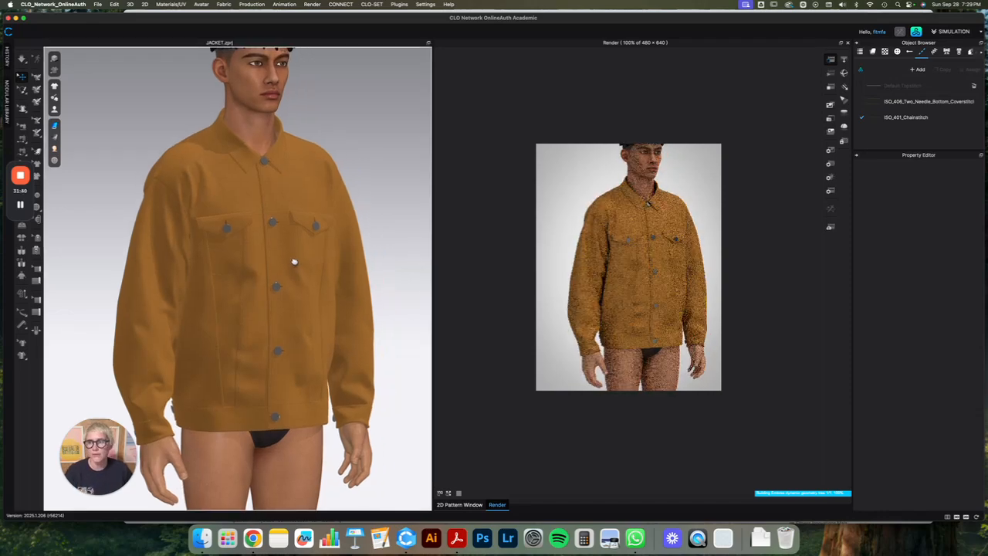
- Hide the avatar so only the jacket is rendered, and bring the jacket to a straight back view
left_click(54, 110)
left_click(86, 124)
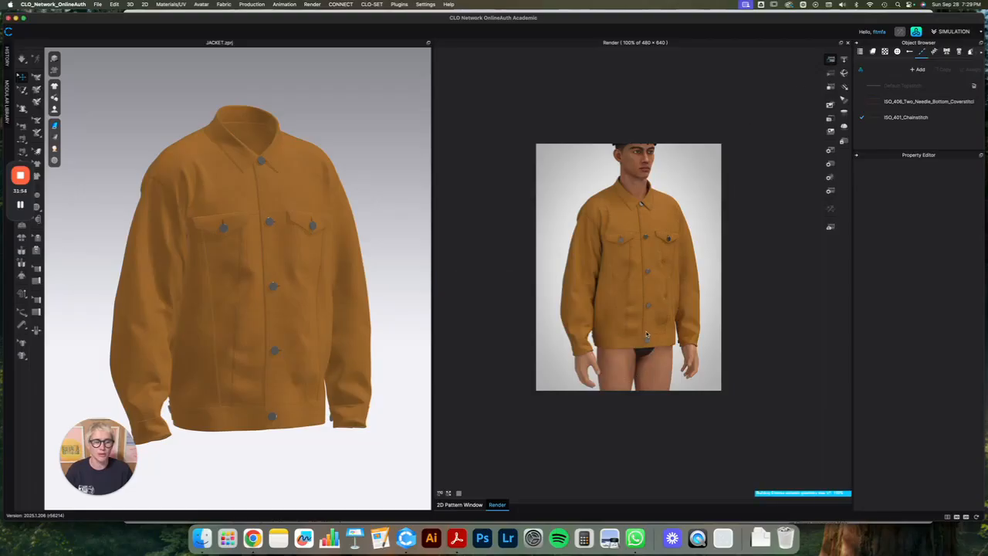
right_click_drag(639, 293, 647, 295)
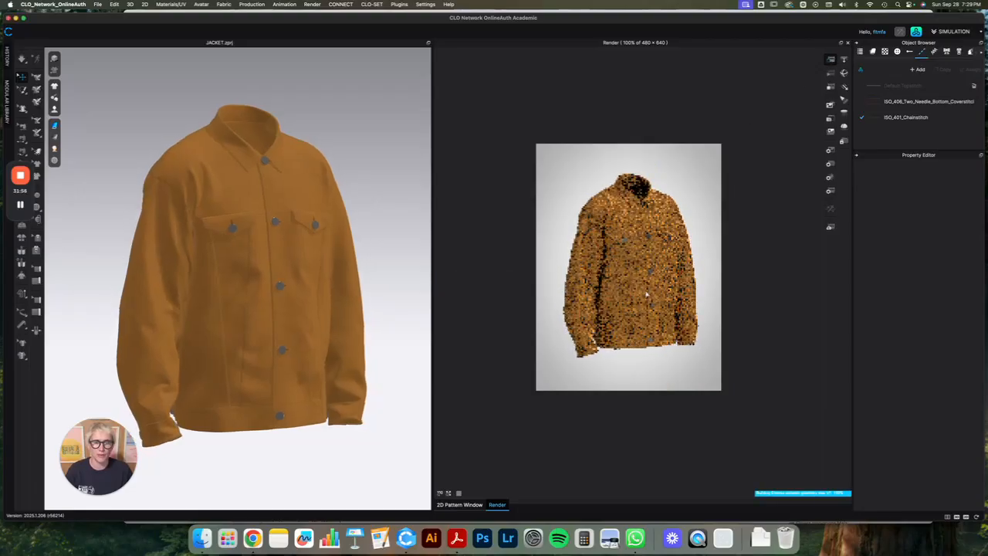
right_click_drag(584, 291, 651, 263)
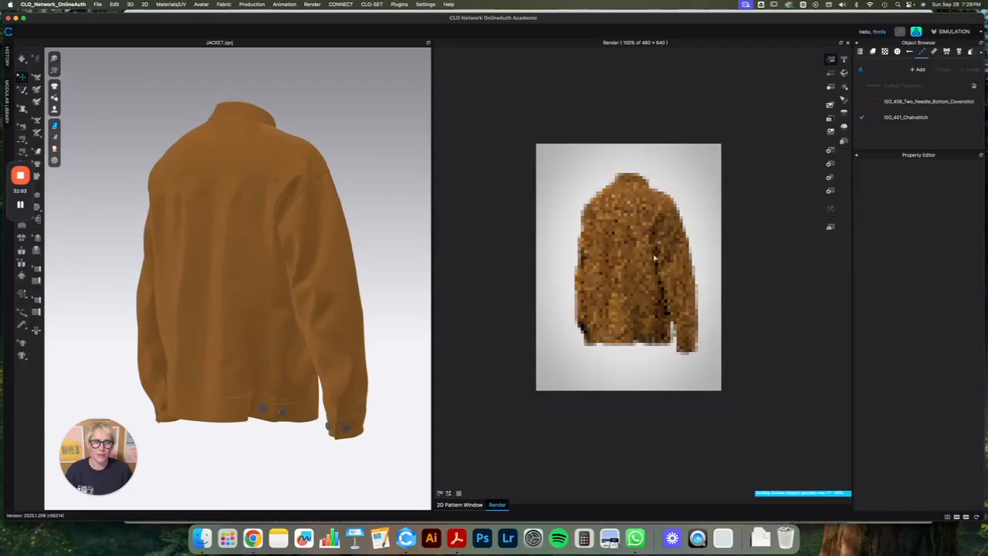
right_click_drag(670, 299, 653, 276)
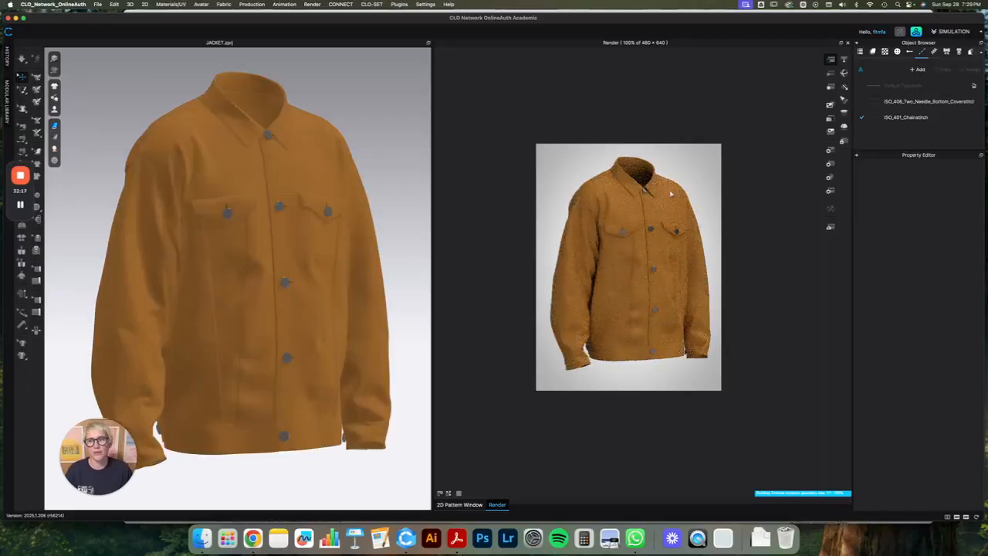
right_click_drag(694, 222, 674, 271)
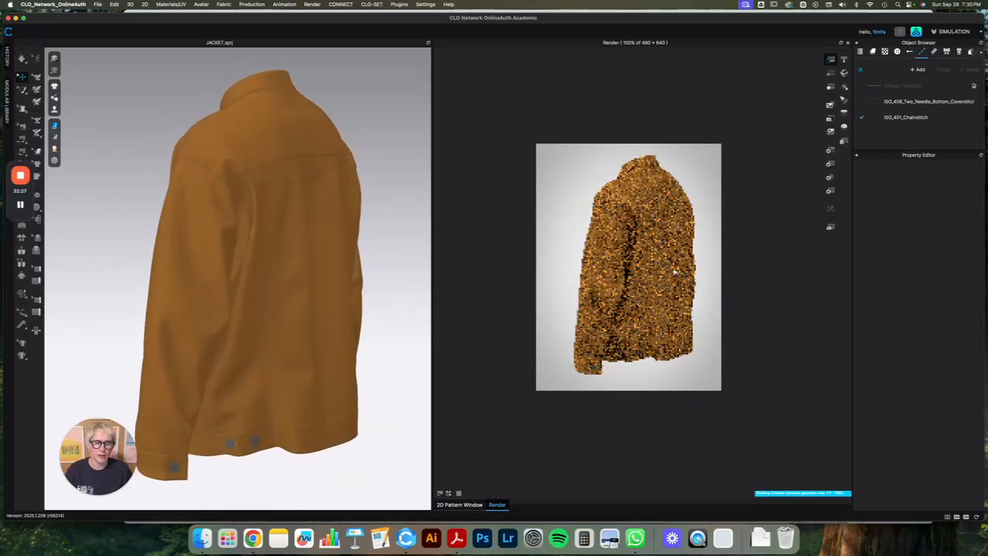
key("8")
scroll(651, 275, "up", 3)
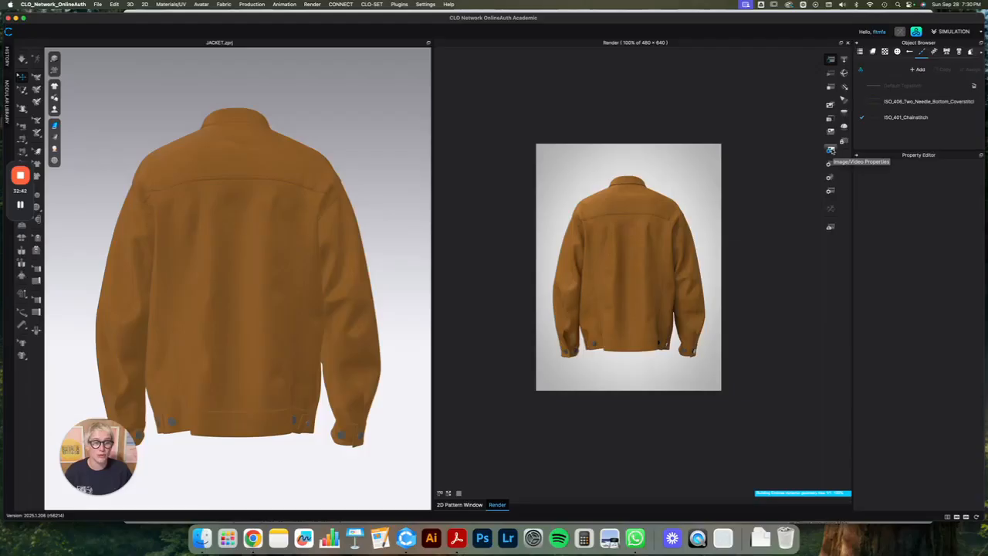
- In the Image/Video properties, set the render background color to a dark grey swatch from the saved palette
left_click(831, 151)
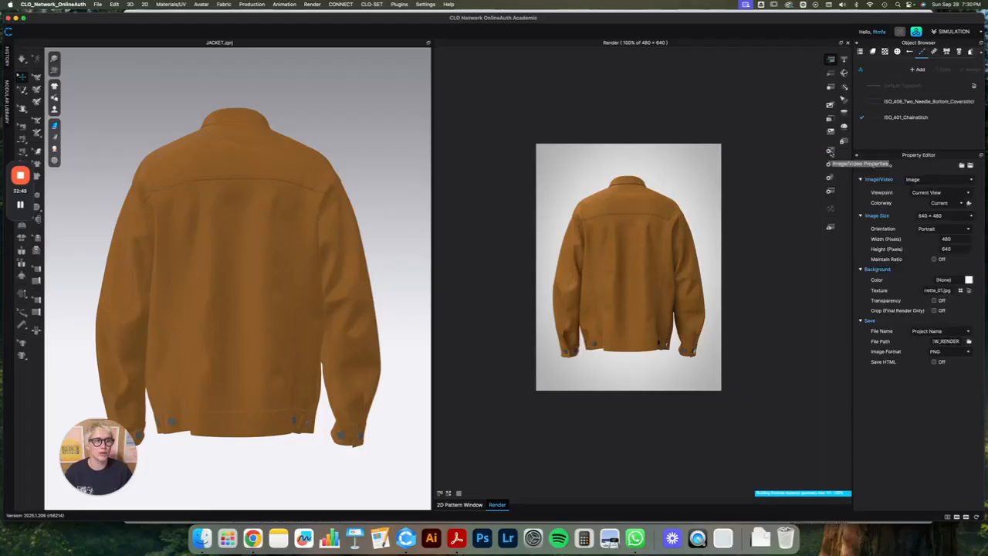
left_click(915, 180)
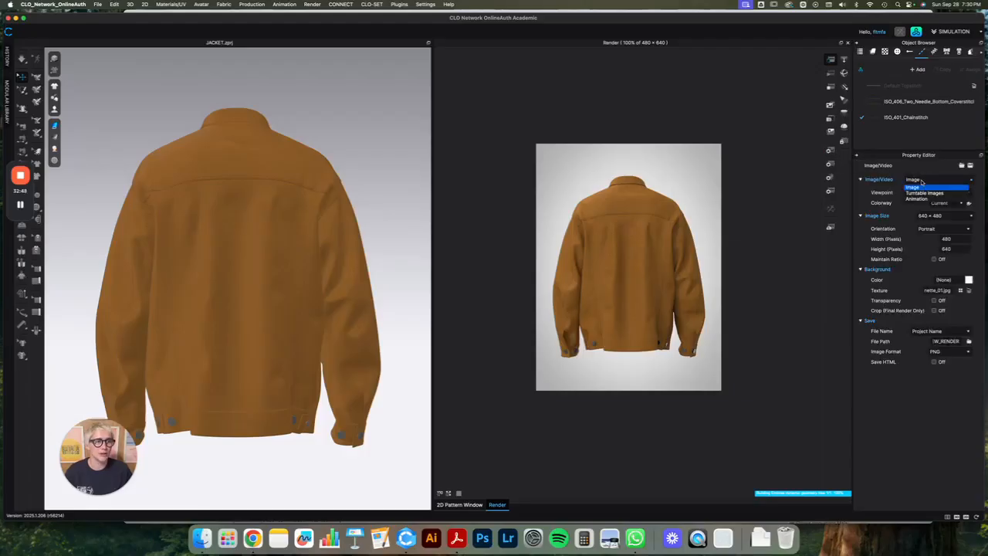
left_click(929, 169)
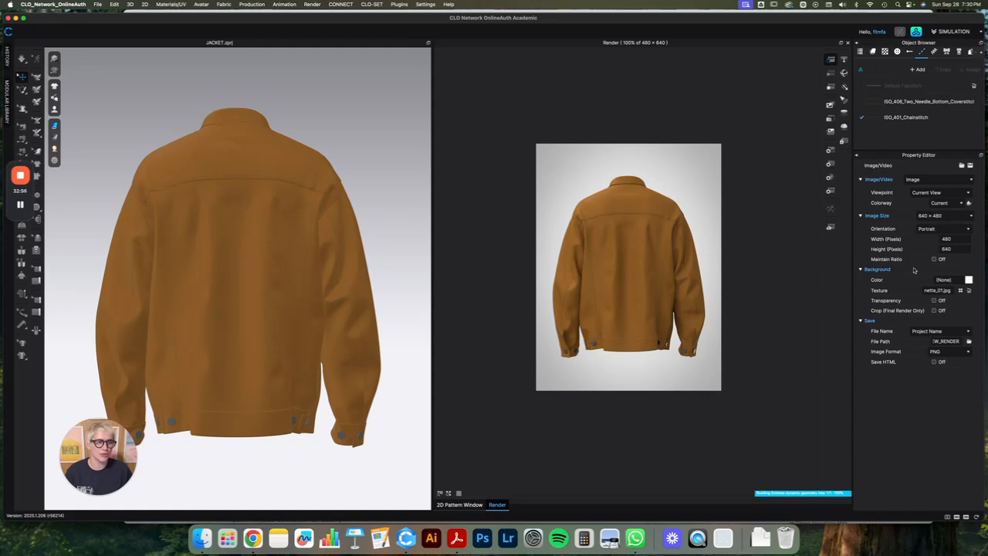
left_click(969, 280)
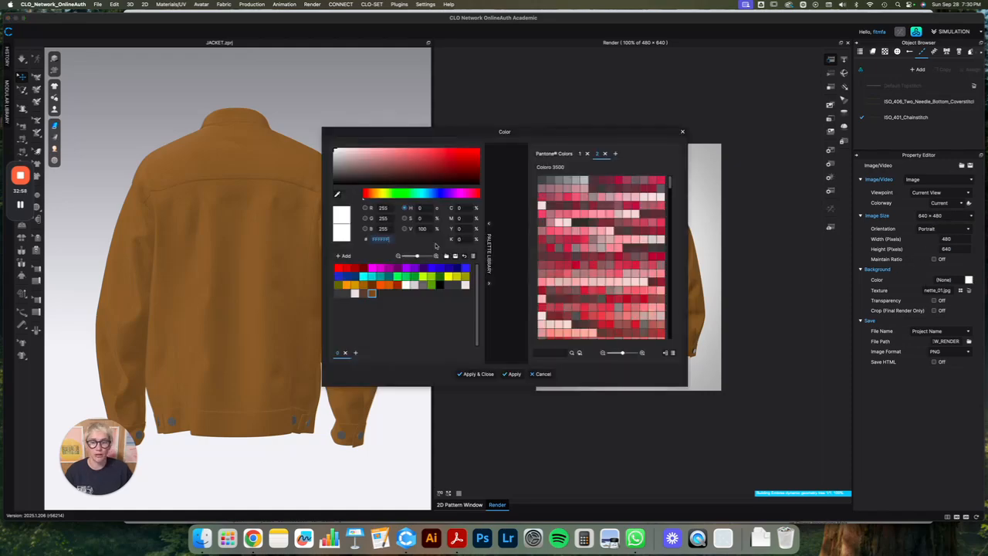
left_click(448, 285)
left_click(478, 374)
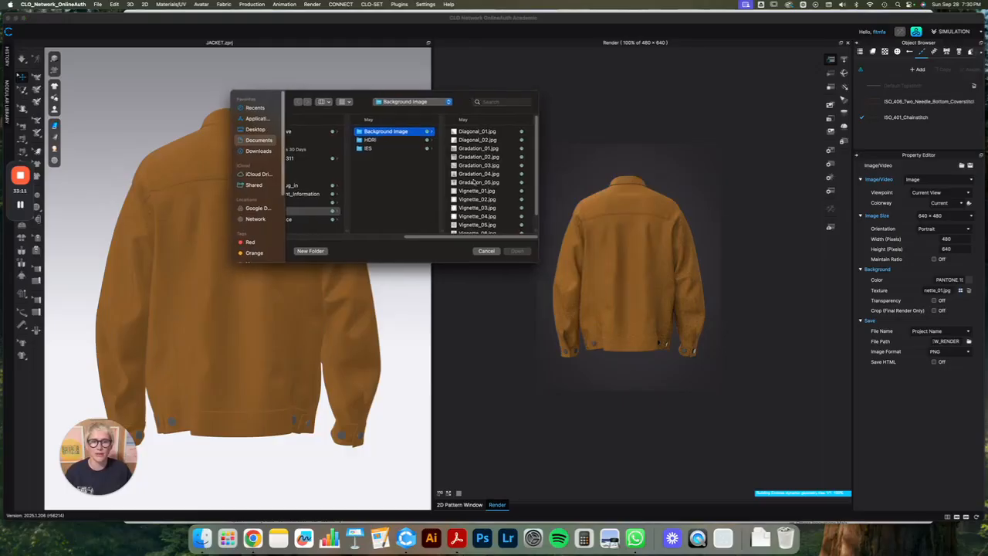
- Try Gradation_01.jpg as the render background texture and replace it with Gradation_05.jpg
left_click(477, 148)
left_click(518, 251)
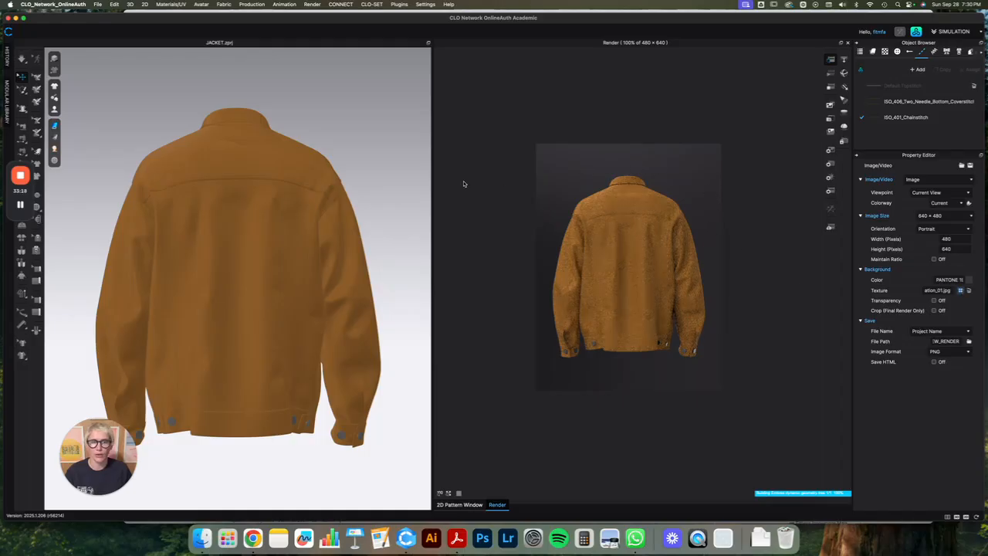
left_click(495, 196)
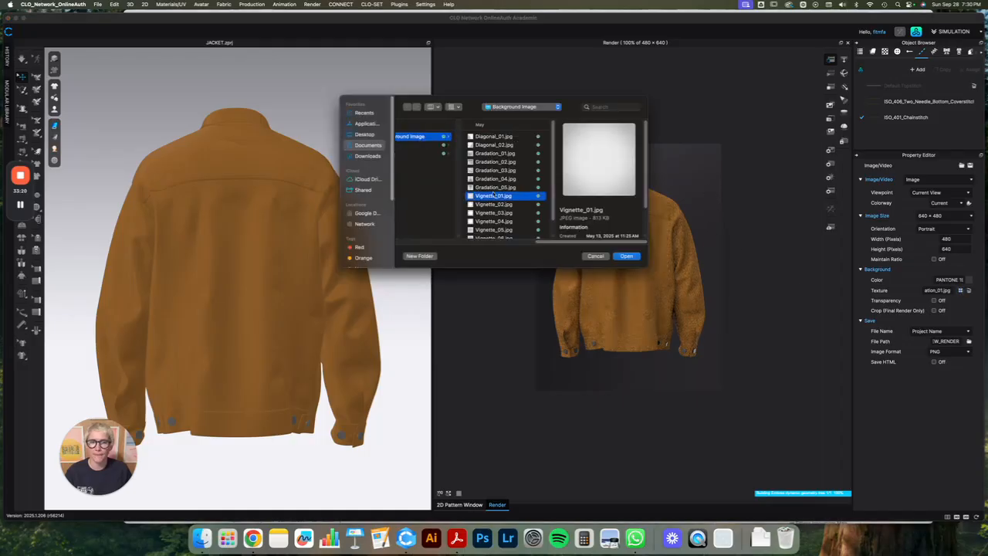
left_click(494, 188)
left_click(626, 255)
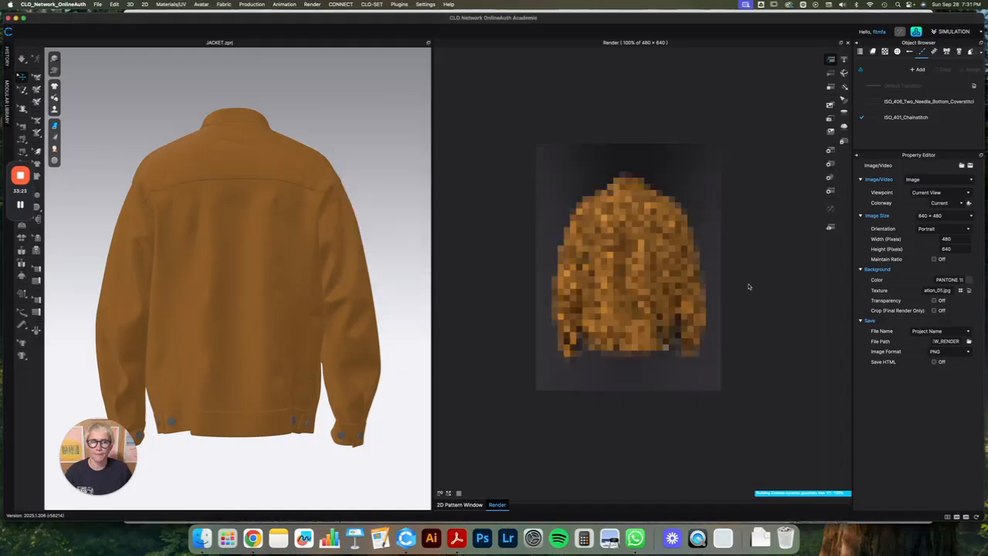
- Try the render background with transparency on and turn the option back off
left_click(935, 301)
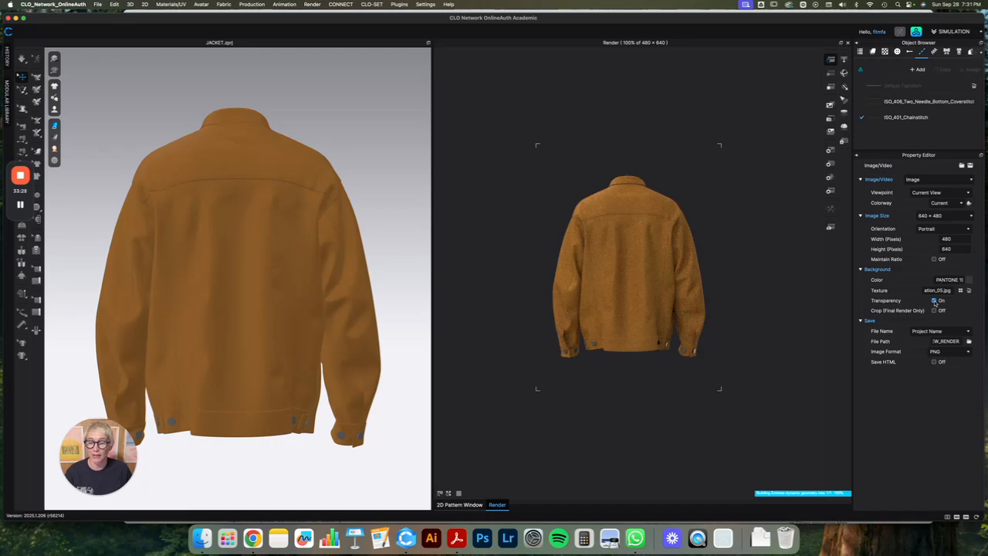
left_click(935, 301)
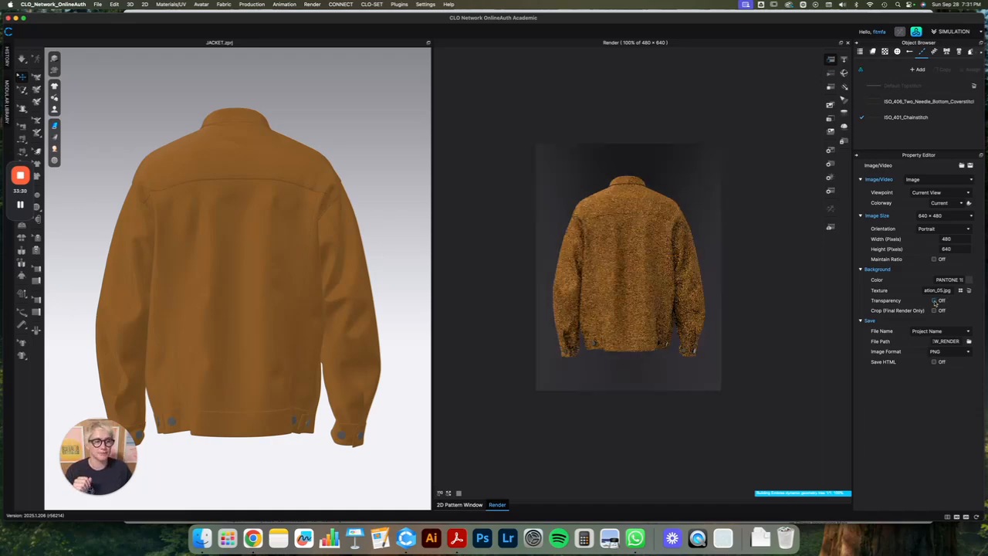
- Turn on Physical Camera and its Depth of Field option for the default render camera
left_click(830, 151)
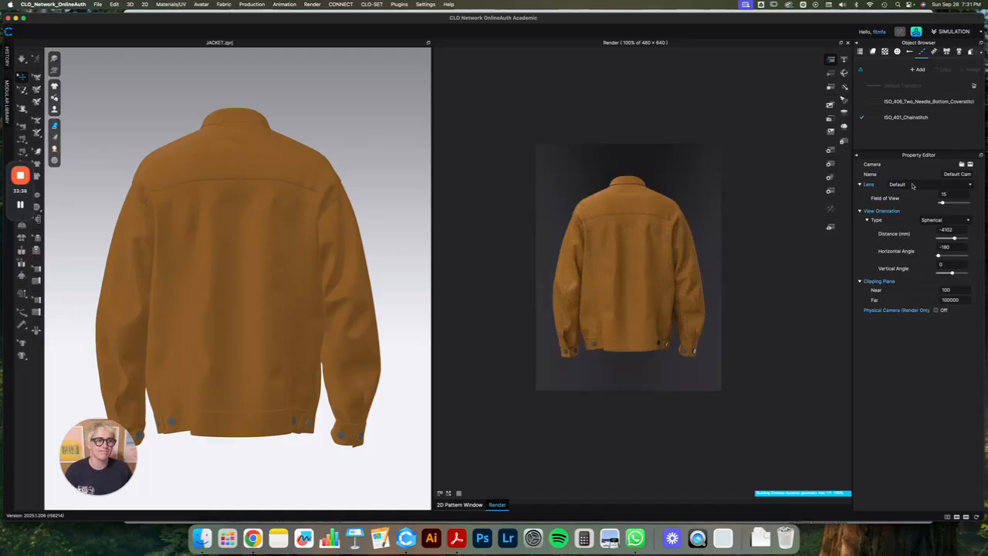
left_click(936, 310)
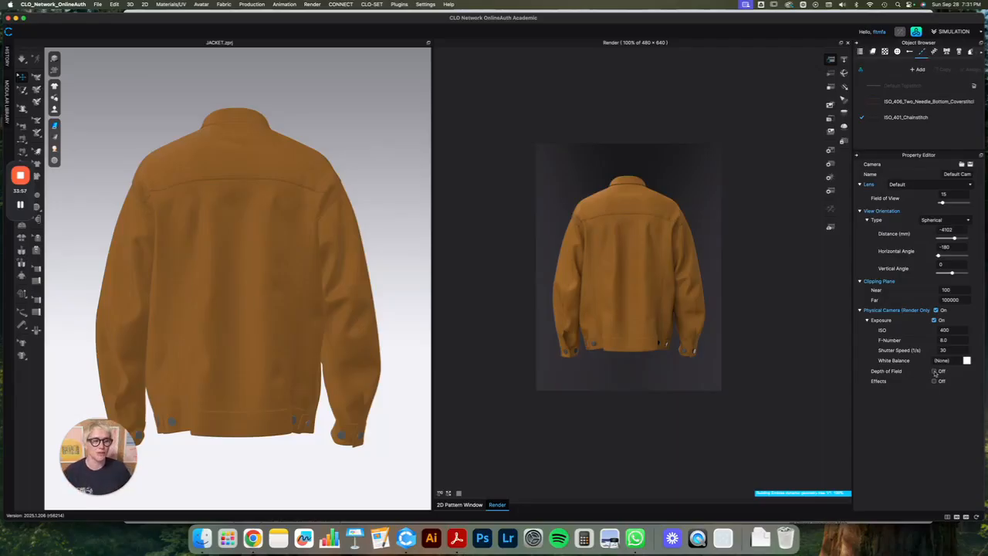
left_click(934, 371)
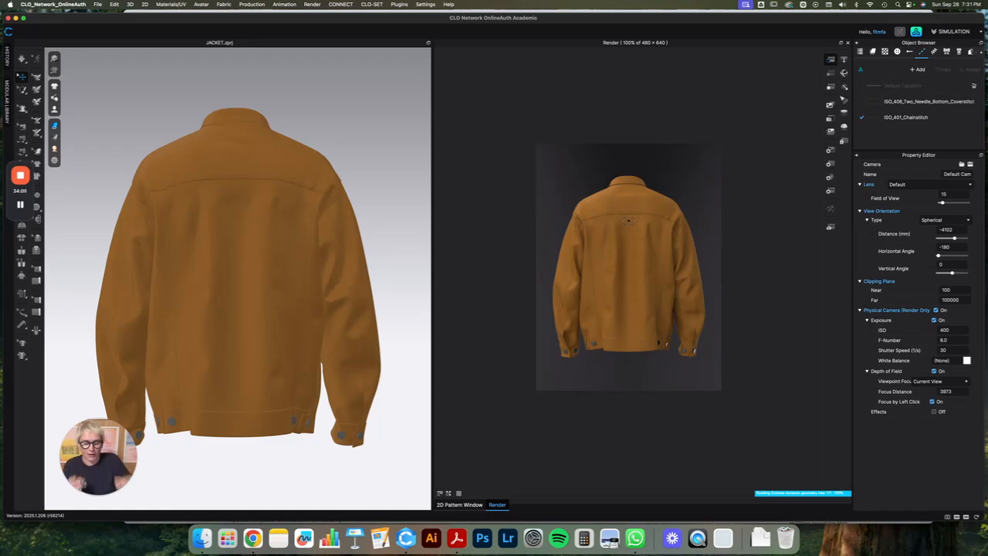
- Frame a three-quarter close-up of the jacket's collar, shoulder and chest pocket, and set the camera focus on the chest in the render
right_click_drag(302, 159, 327, 172)
scroll(228, 186, "up", 3)
scroll(228, 186, "up", 5)
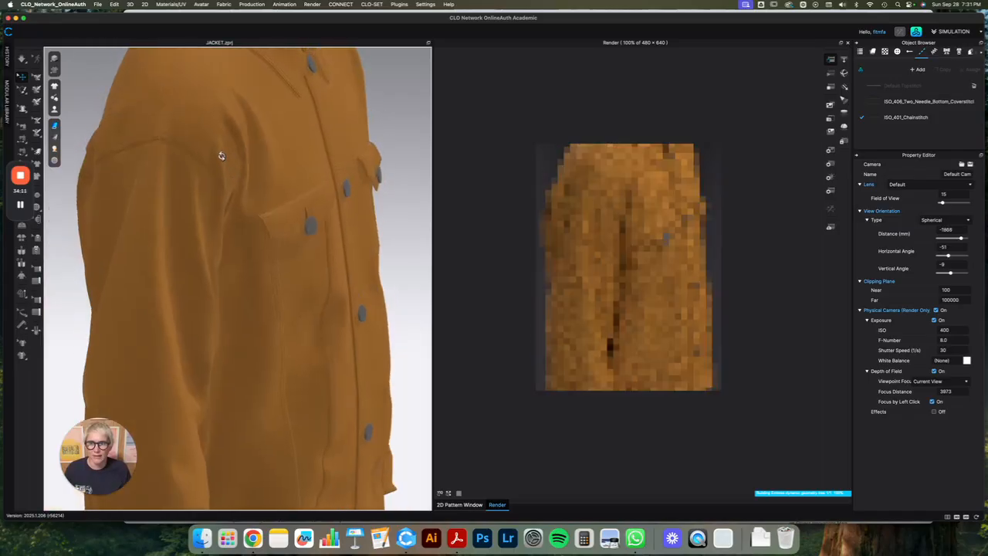
right_click_drag(233, 142, 248, 239)
scroll(239, 249, "up", 2)
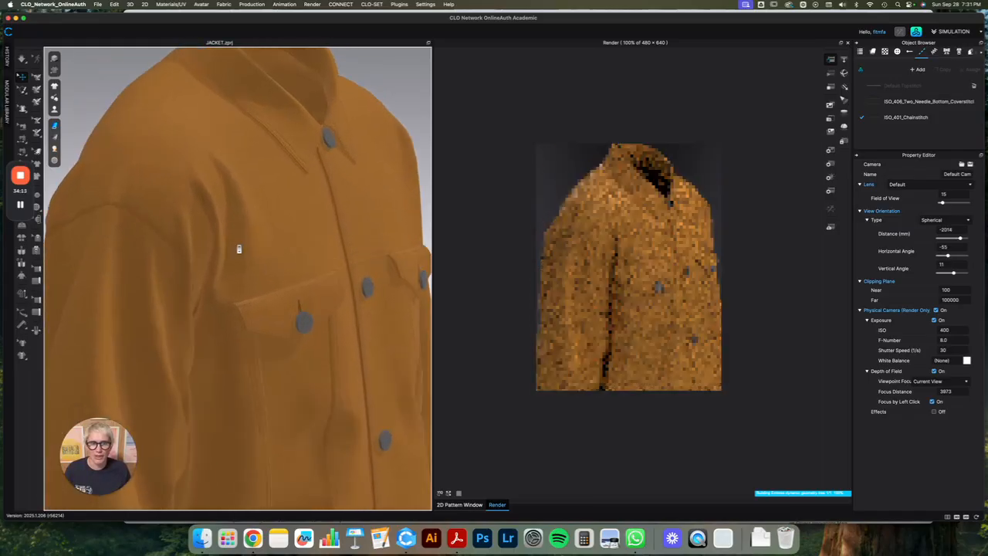
left_click(618, 235)
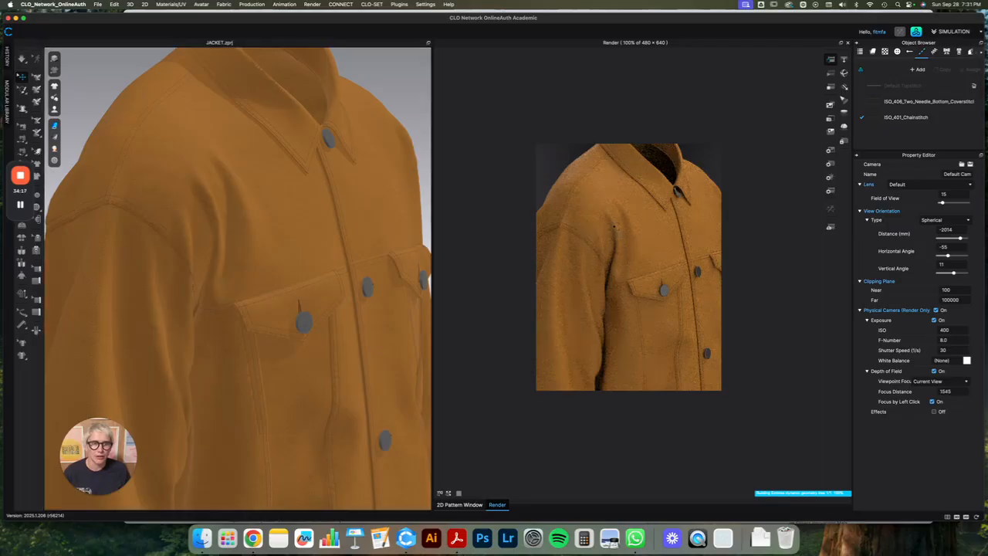
right_click_drag(366, 197, 342, 279)
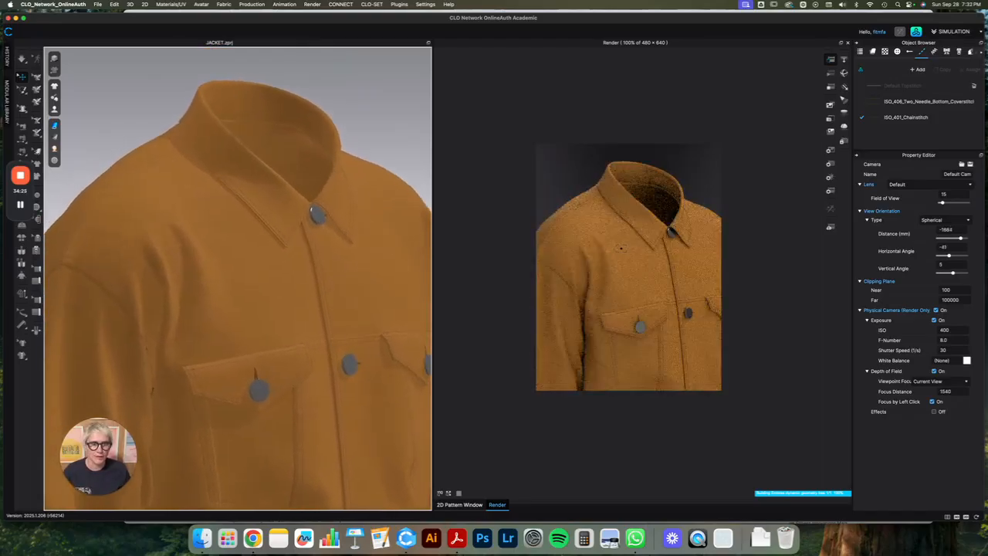
right_click_drag(320, 238, 366, 239)
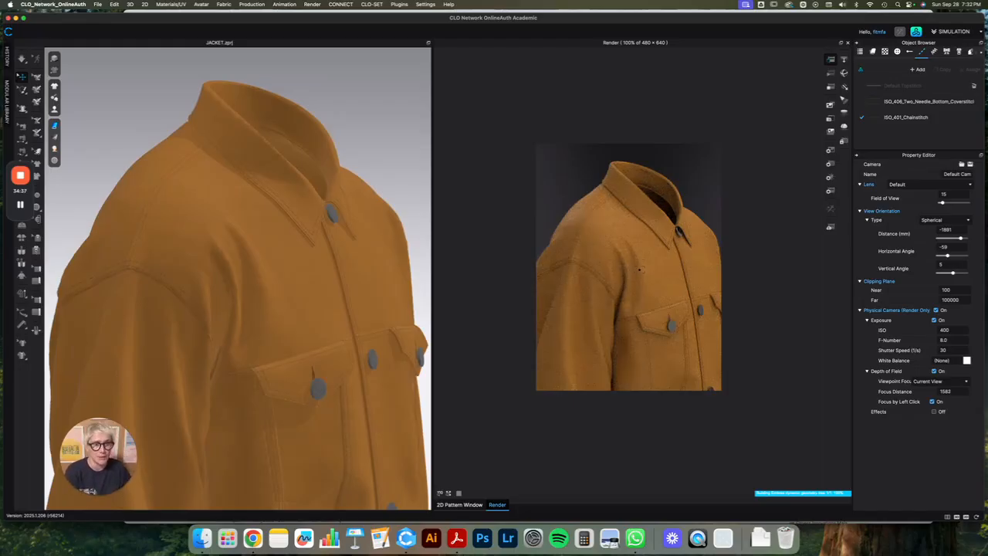
scroll(640, 274, "up", 3)
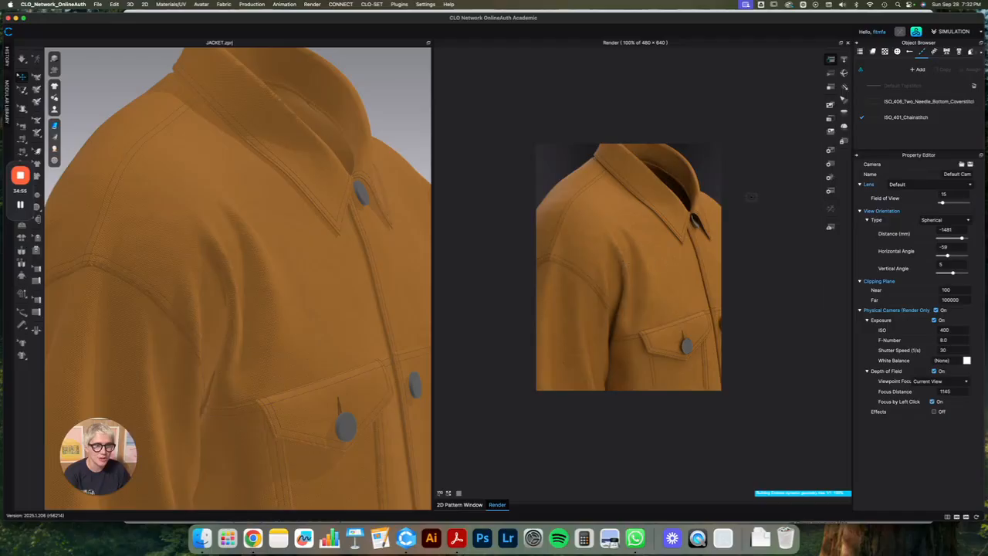
- Open the render's light properties and try the Studio_LowContrast(Default) and Whitehouse presets on the jacket
left_click(830, 178)
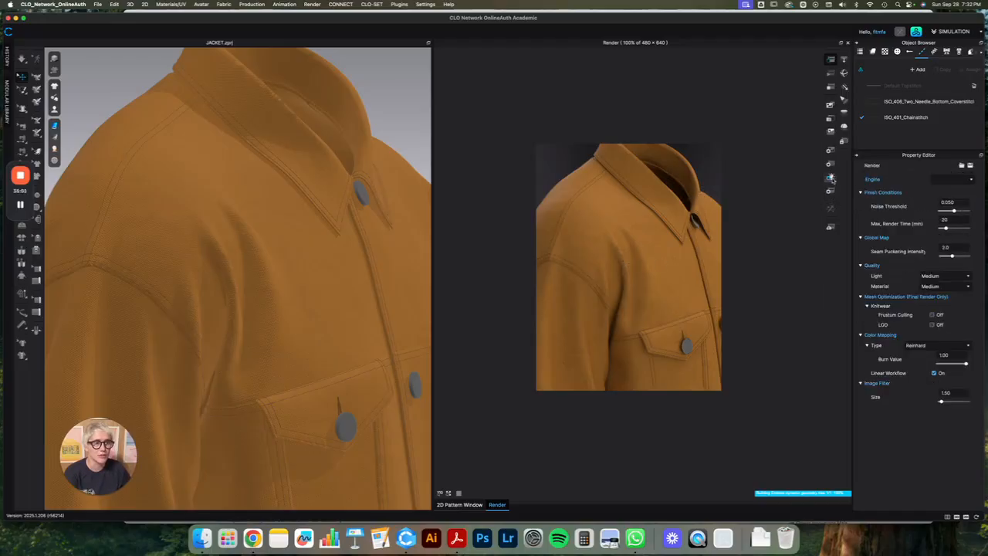
left_click(931, 181)
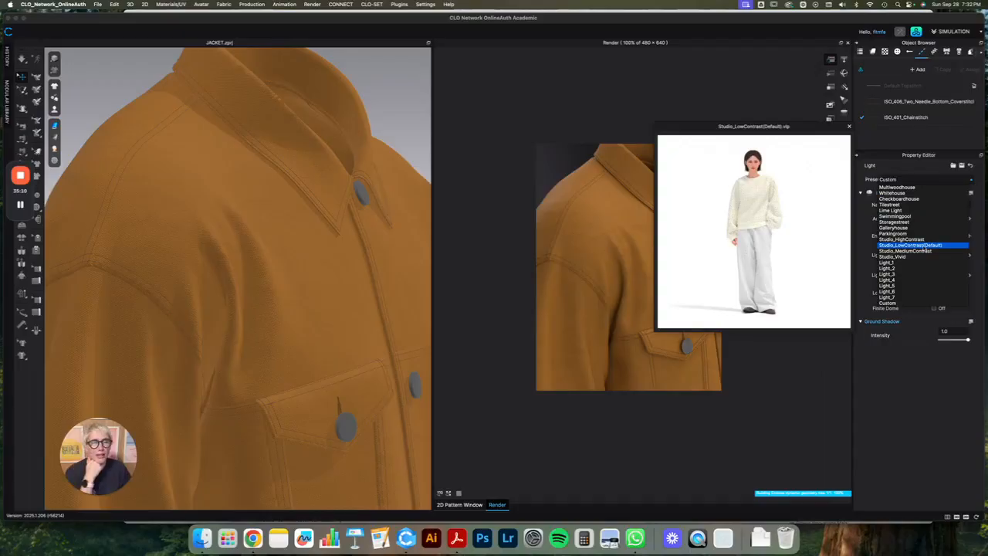
left_click(911, 245)
left_click(924, 180)
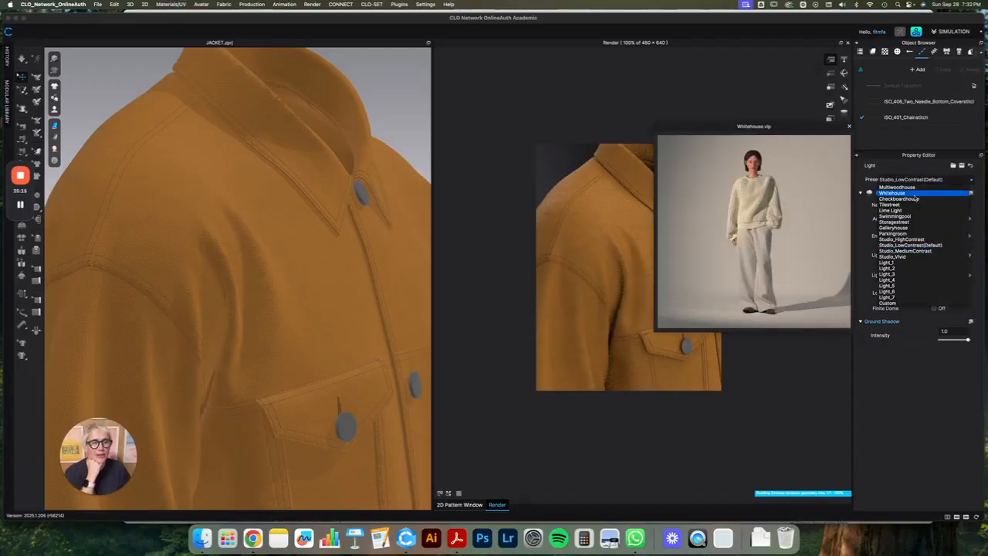
left_click(915, 197)
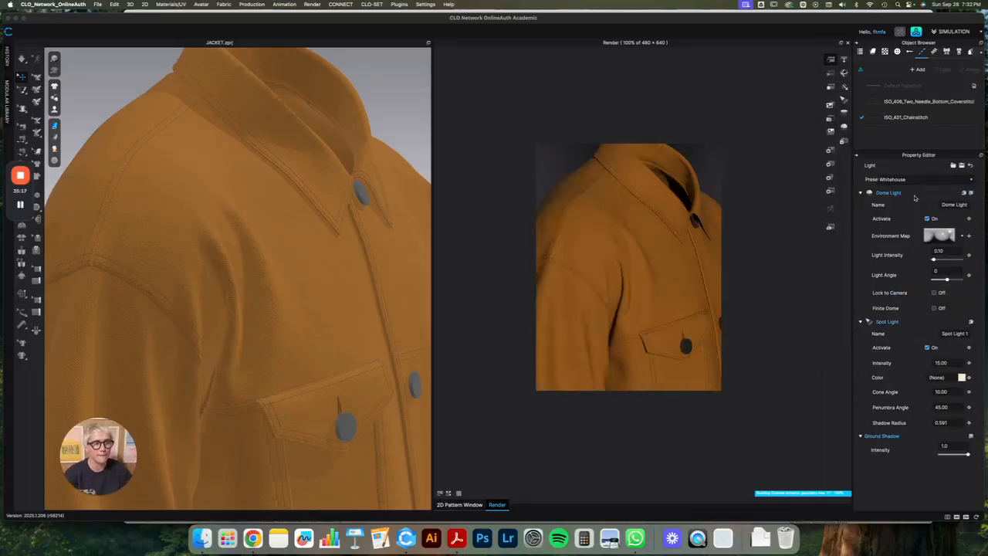
left_click(919, 182)
left_click(915, 198)
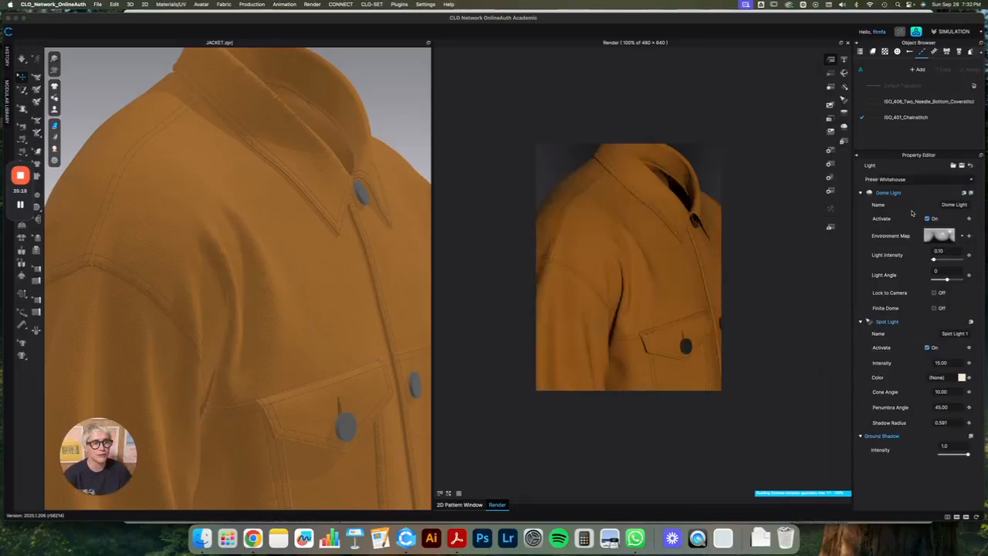
- Try the Storagestreet and Light_3 lighting presets on the jacket, apply Light_6, and reopen the light properties
left_click(908, 182)
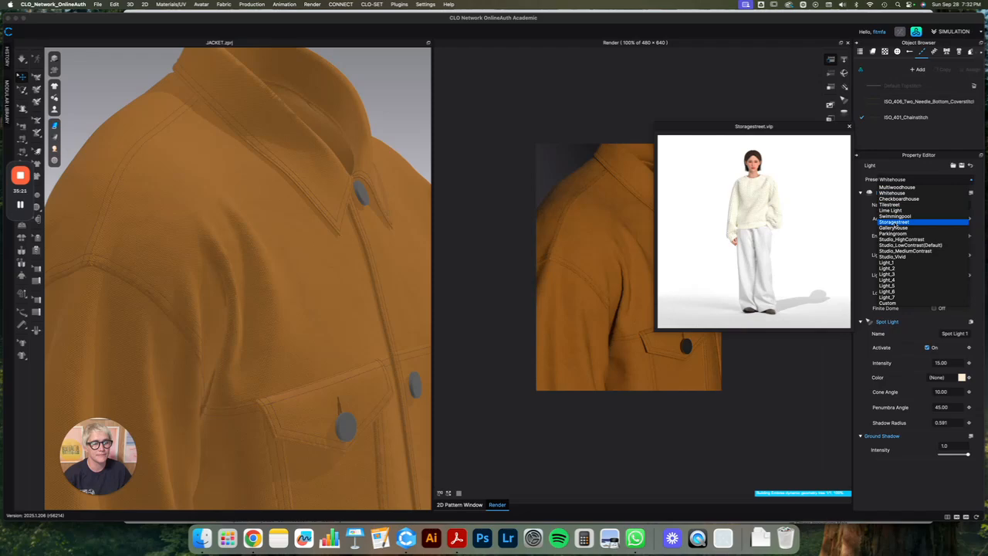
left_click(895, 222)
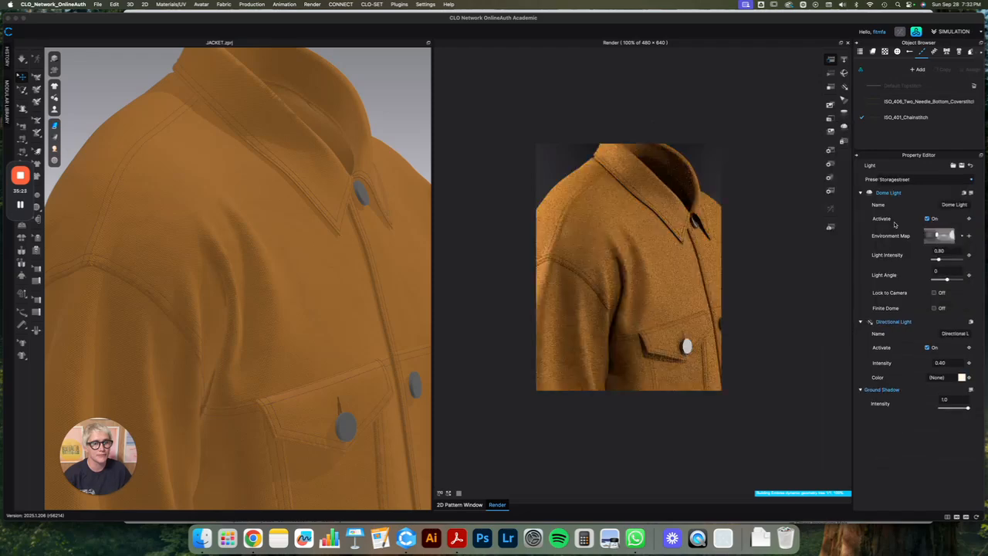
left_click(905, 181)
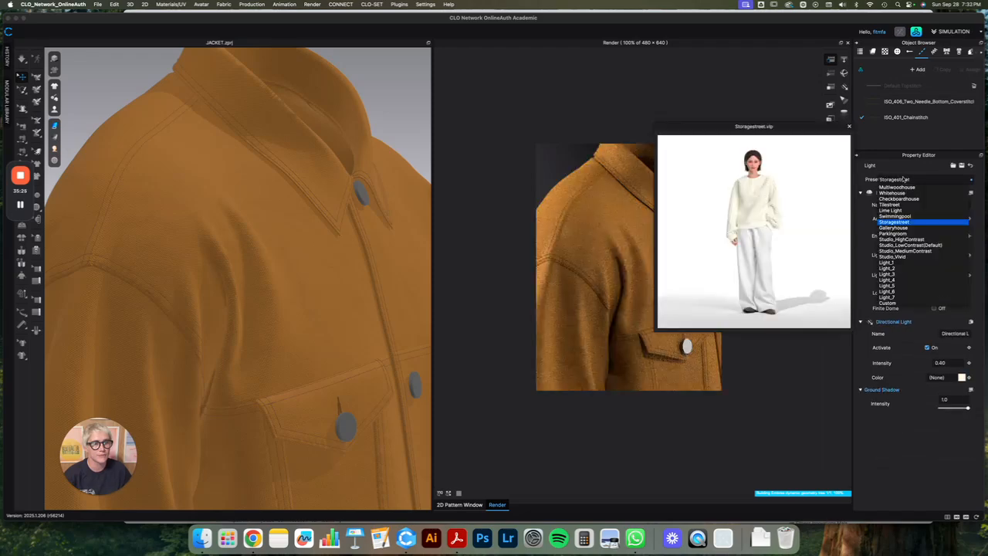
left_click(902, 274)
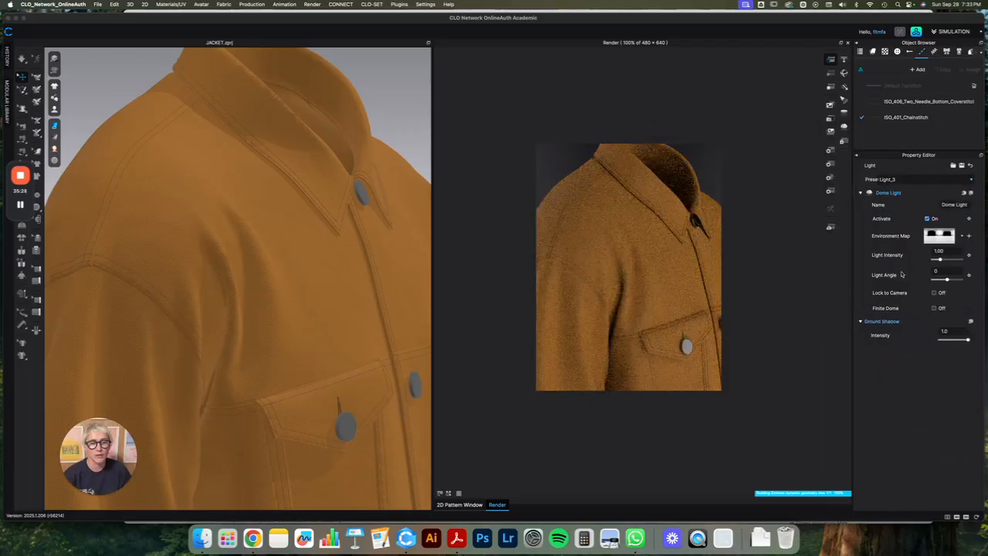
left_click(902, 179)
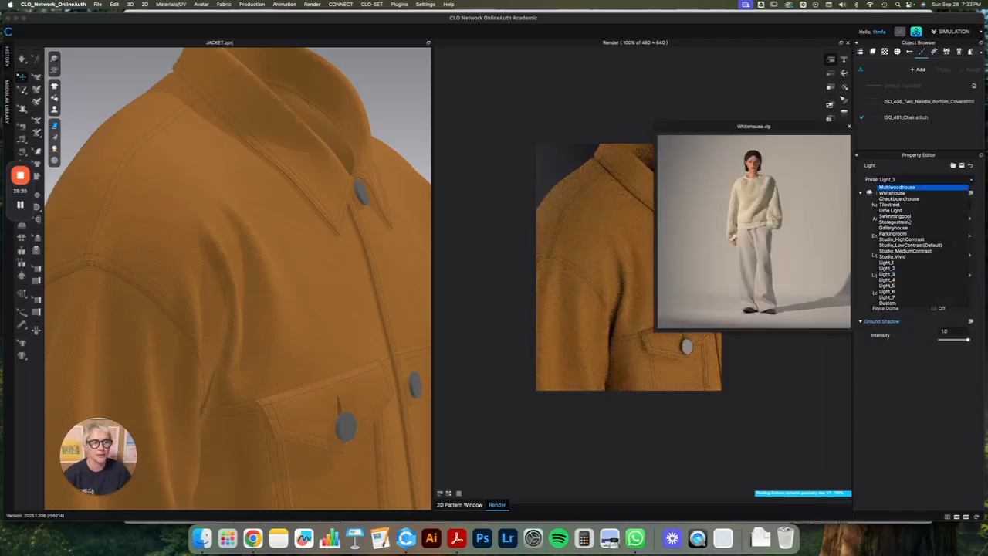
left_click(894, 292)
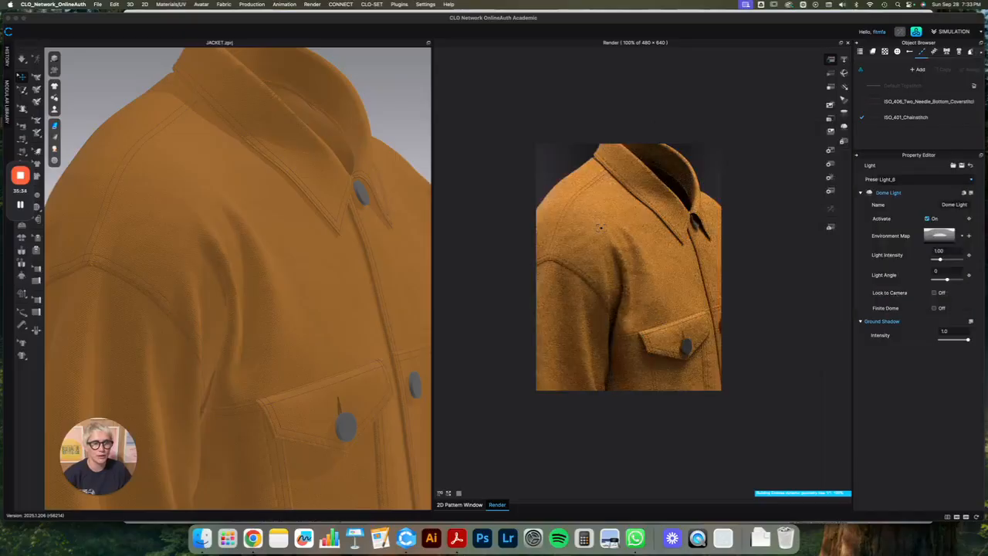
left_click(622, 263)
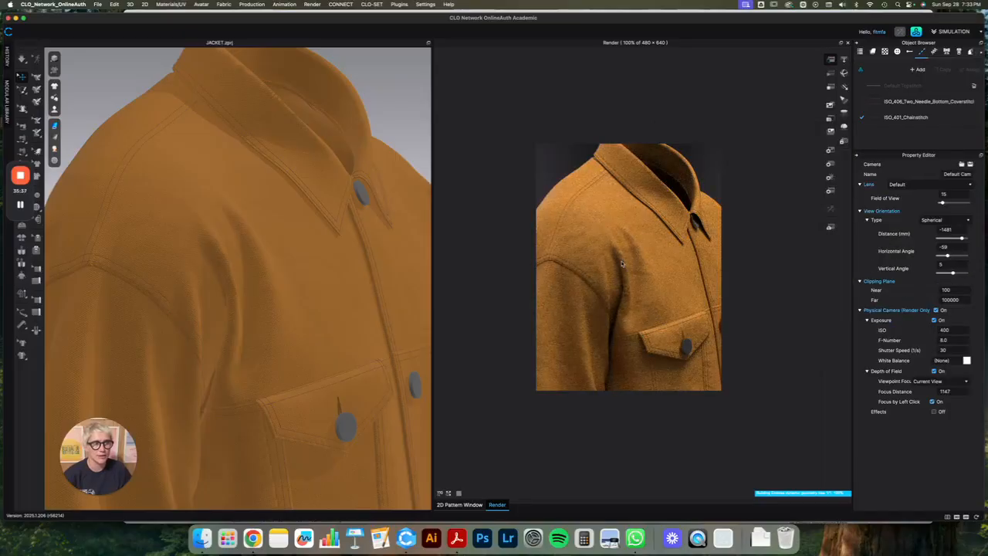
left_click(830, 178)
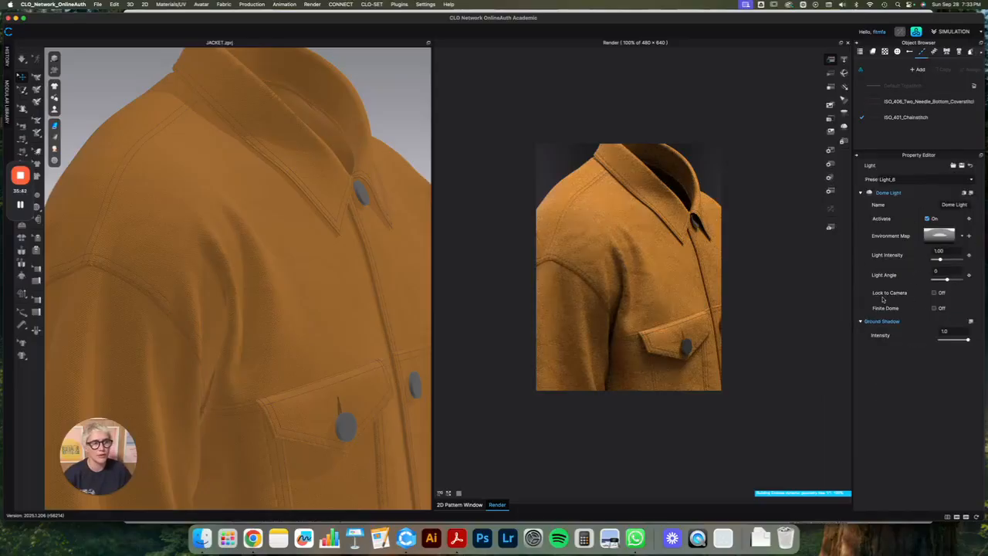
- In the render properties, set Noise Threshold to 0.001 and maximum render time to 5 minutes
left_click(831, 192)
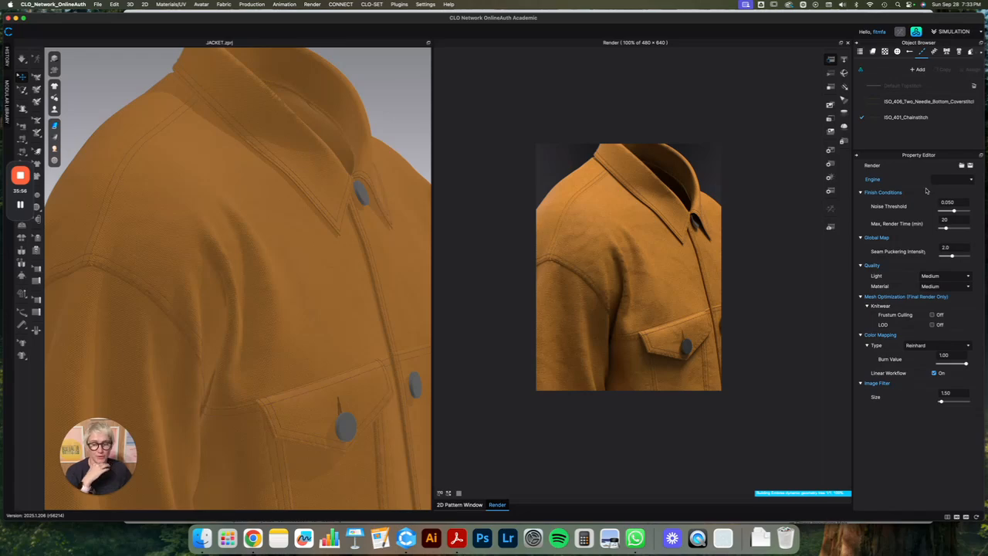
left_click_drag(955, 211, 932, 214)
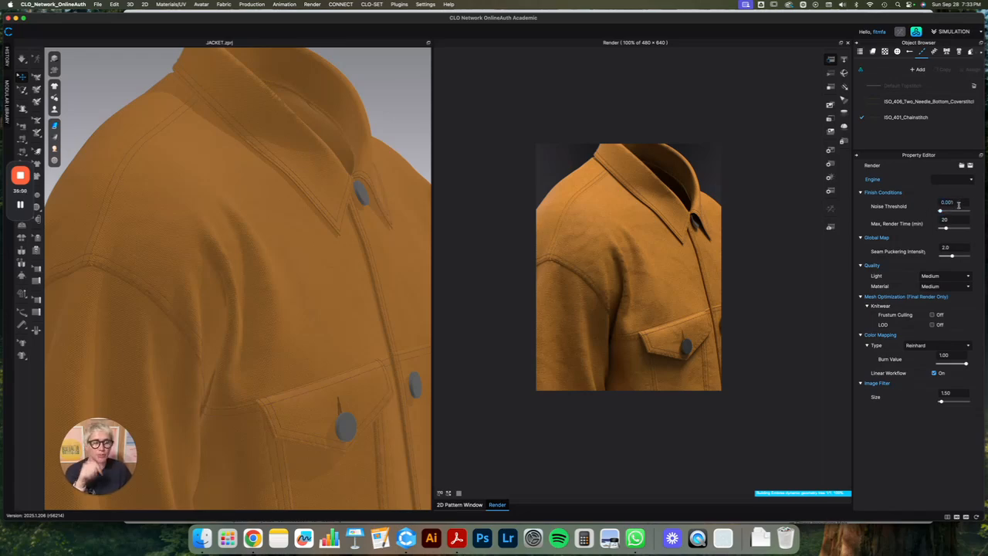
left_click(960, 213)
left_click_drag(960, 213, 939, 213)
double_click(952, 220)
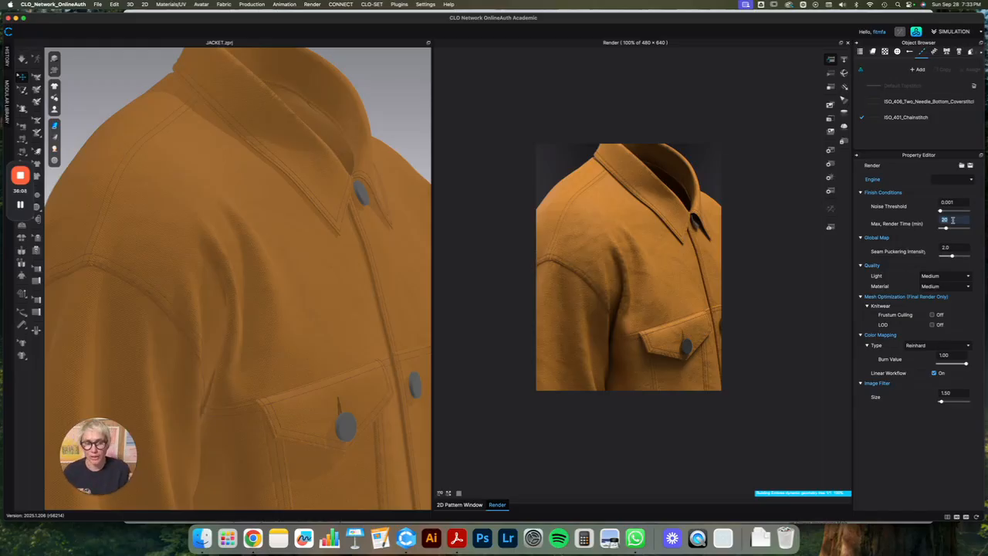
type("5")
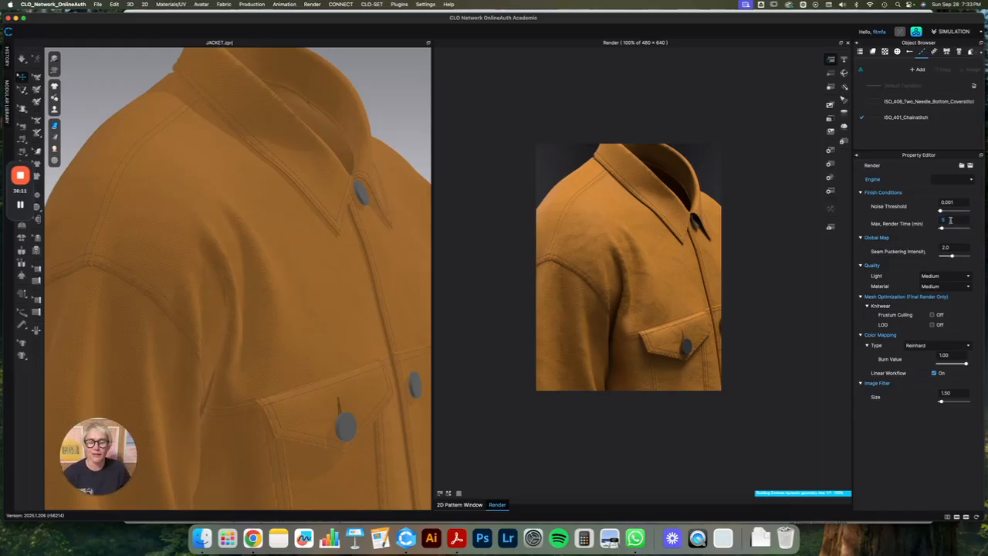
- Set the Seam Puckering Intensity to 3.1 and both Light and Material quality to High
left_click_drag(952, 257, 956, 257)
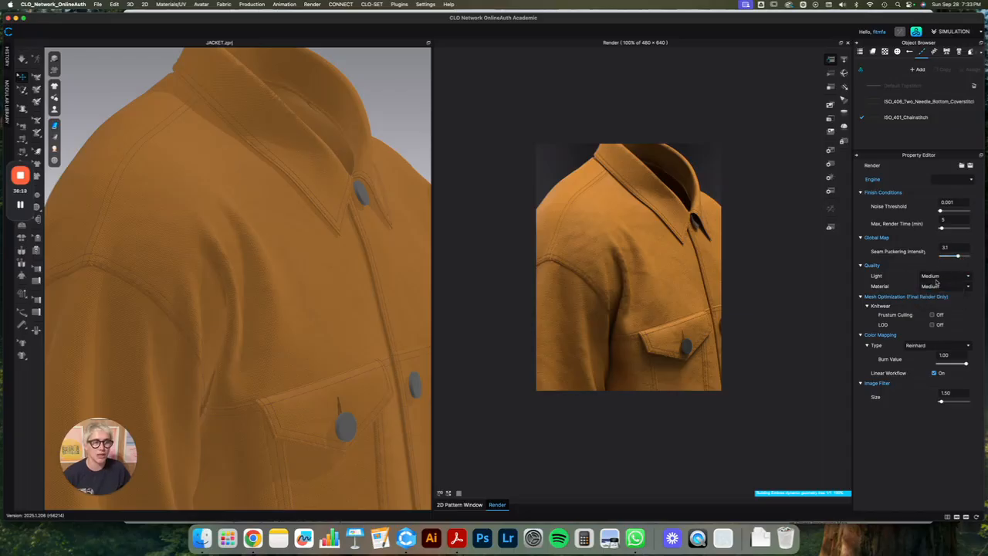
left_click(949, 286)
left_click(940, 308)
left_click(938, 276)
left_click(938, 298)
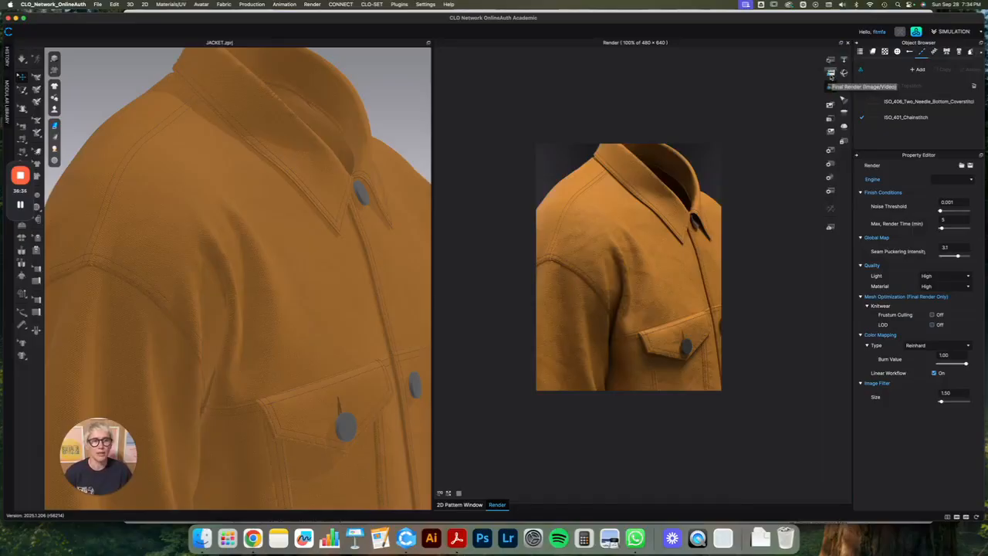
- Run the final image render of the jacket close-up and preview the saved JACKET.png from its folder
left_click(831, 74)
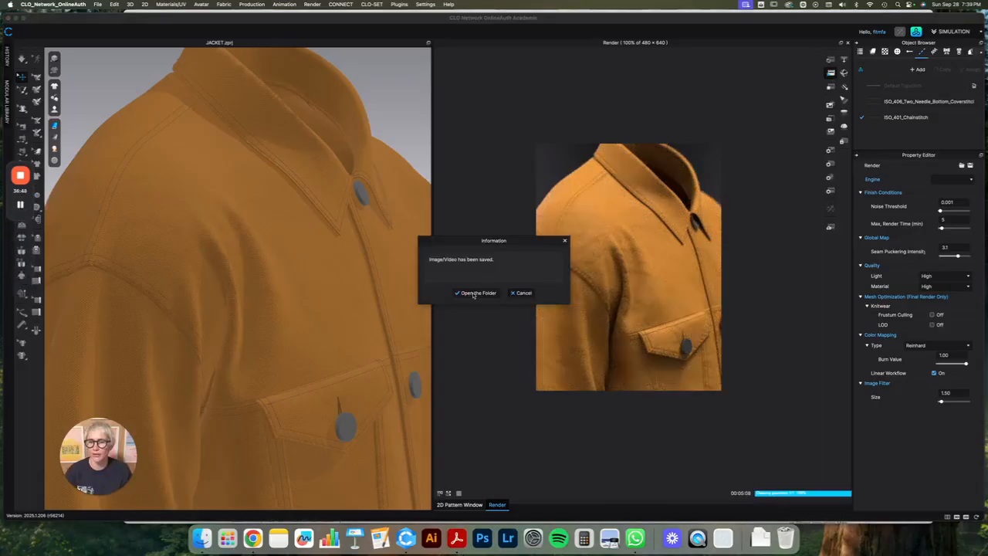
left_click(476, 293)
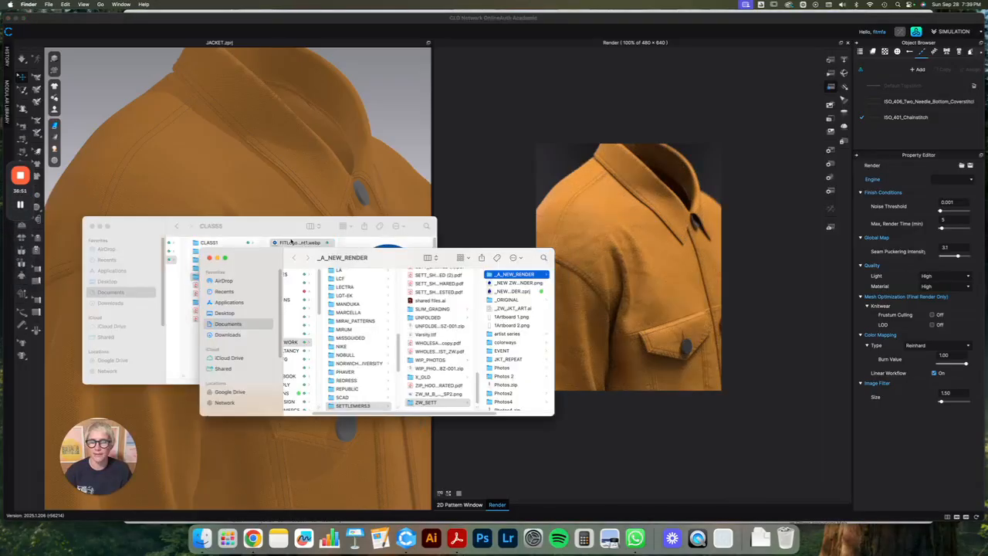
left_click(506, 401)
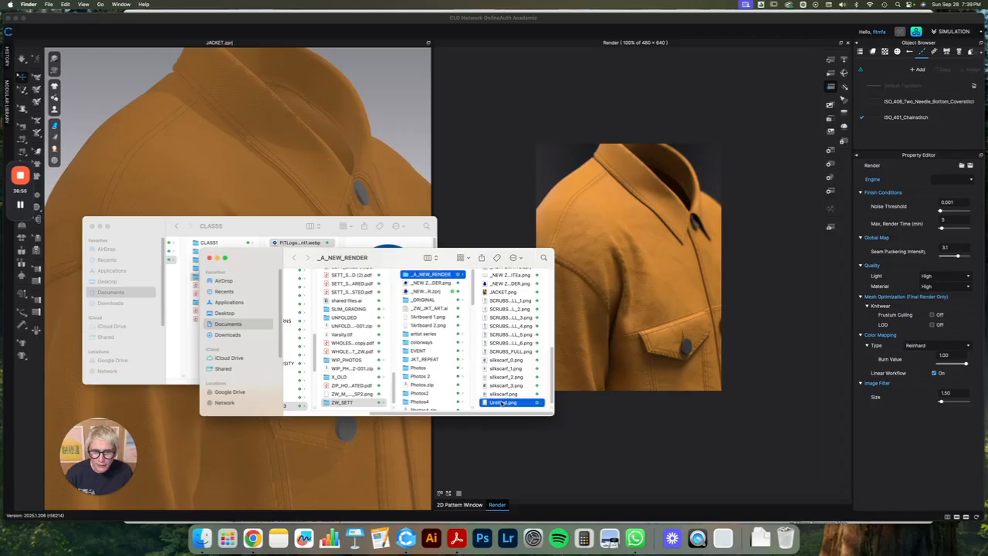
left_click(415, 316)
key("space")
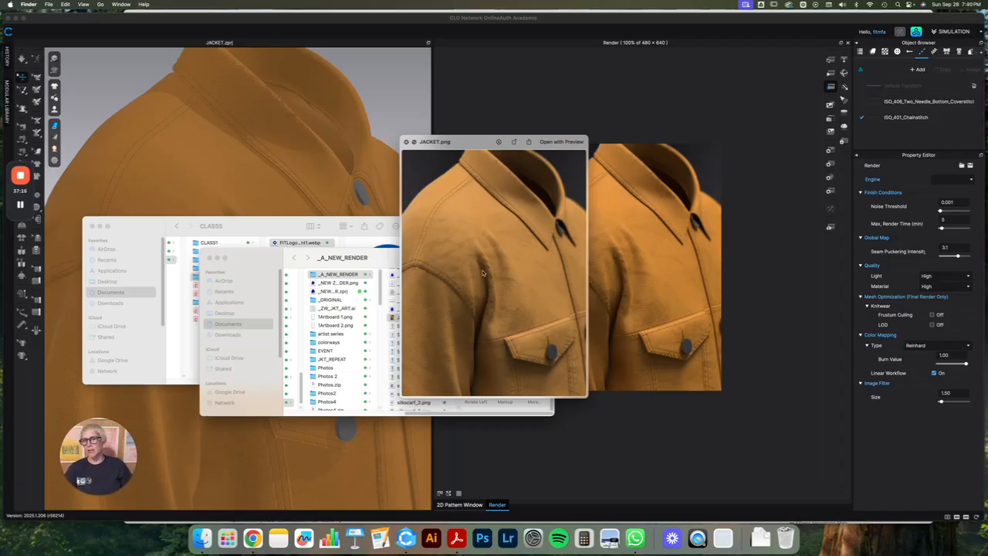
- Switch back to CLO, frame the whole jacket, and turn off Physical Camera for the default render camera
left_click(734, 274)
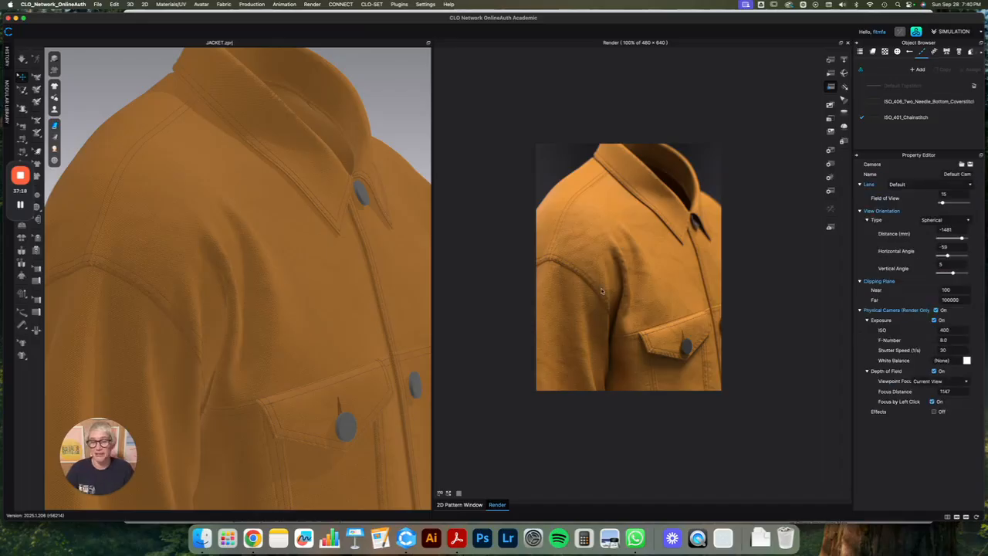
scroll(397, 349, "up", 3)
scroll(426, 335, "up", 5)
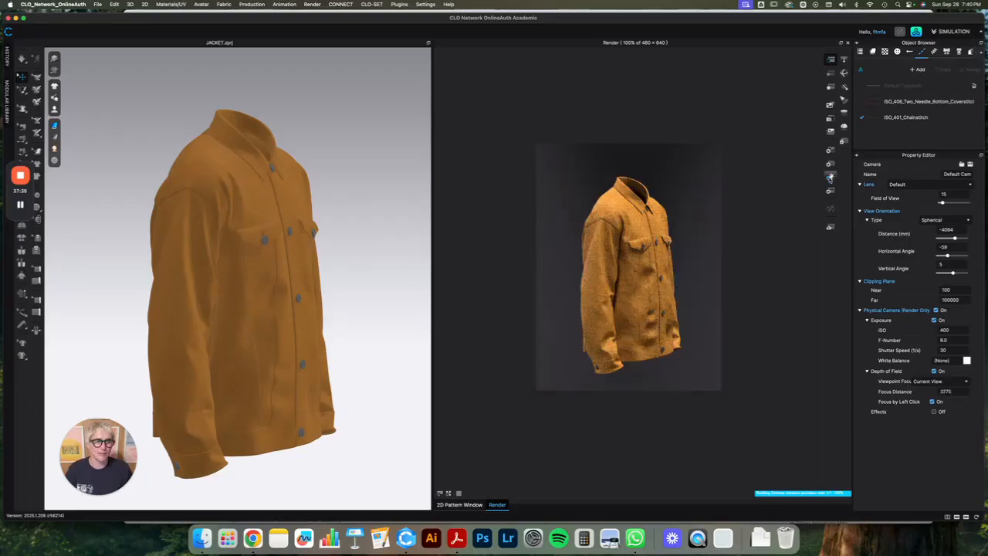
left_click(935, 309)
- Check the full jacket in the interactive render from the front and from a three-quarter view
mouse_move(299, 280)
right_mouse_down()
mouse_move(267, 281)
mouse_move(305, 278)
right_mouse_up()
key("3")
key("2")
scroll(218, 273, "down", 5)
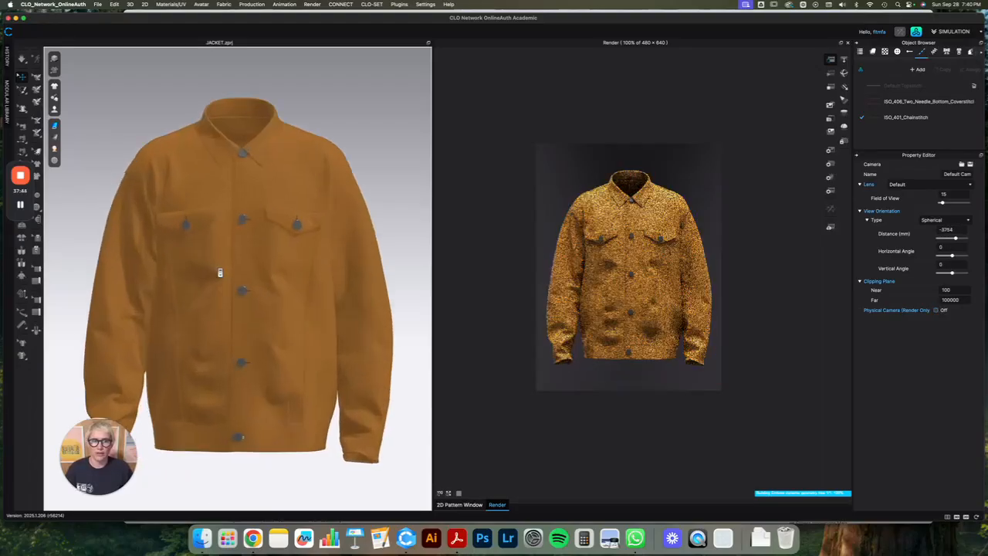
scroll(220, 272, "up", 2)
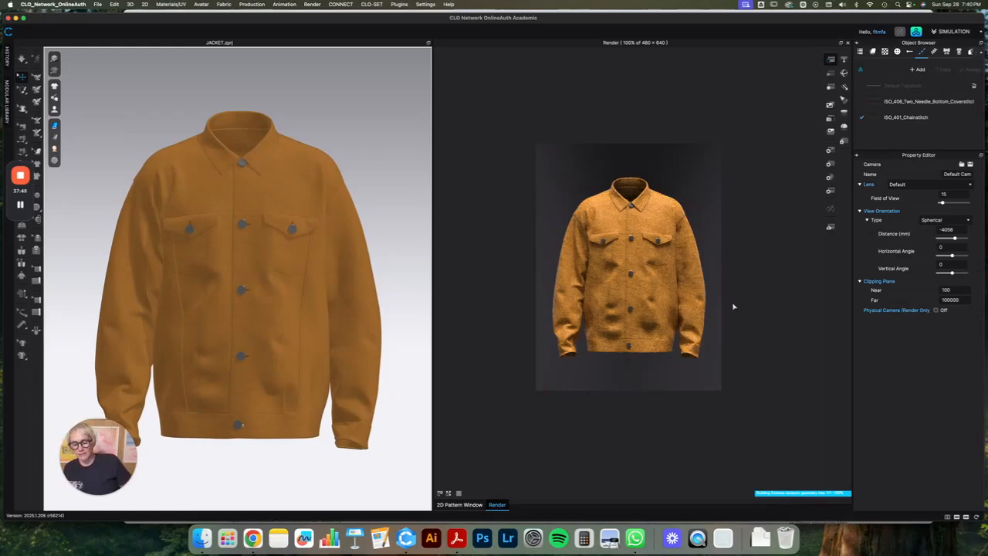
key("3")
scroll(257, 265, "up", 6)
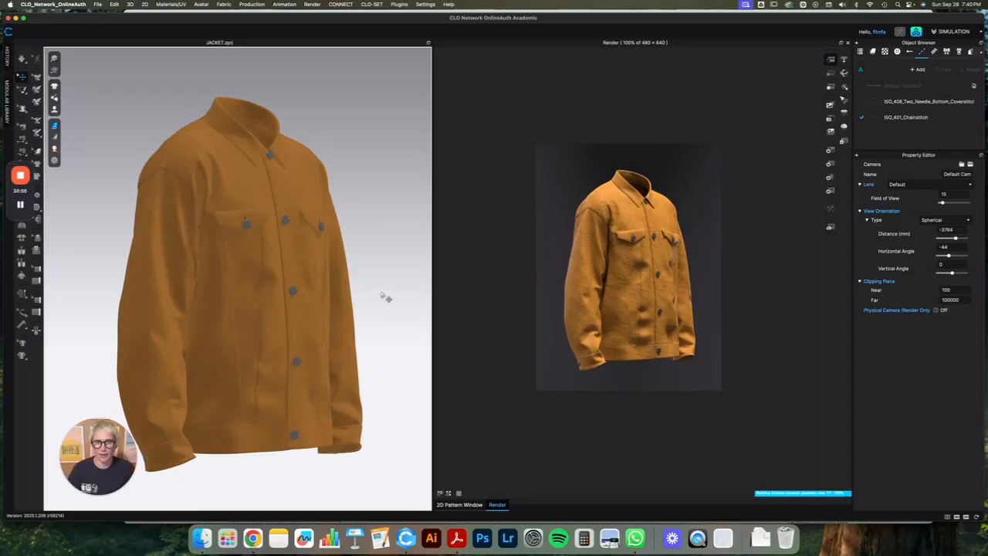
- Show the jacket from directly above with the camera at a distance of -10000 mm
scroll(397, 299, "down", 10)
right_click_drag(384, 296, 370, 323)
key("5")
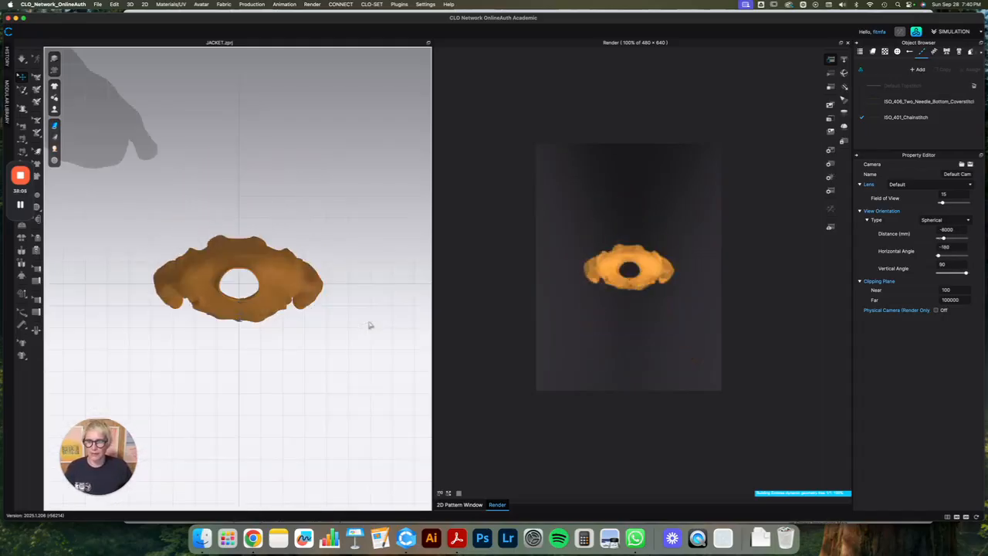
scroll(370, 326, "down", 5)
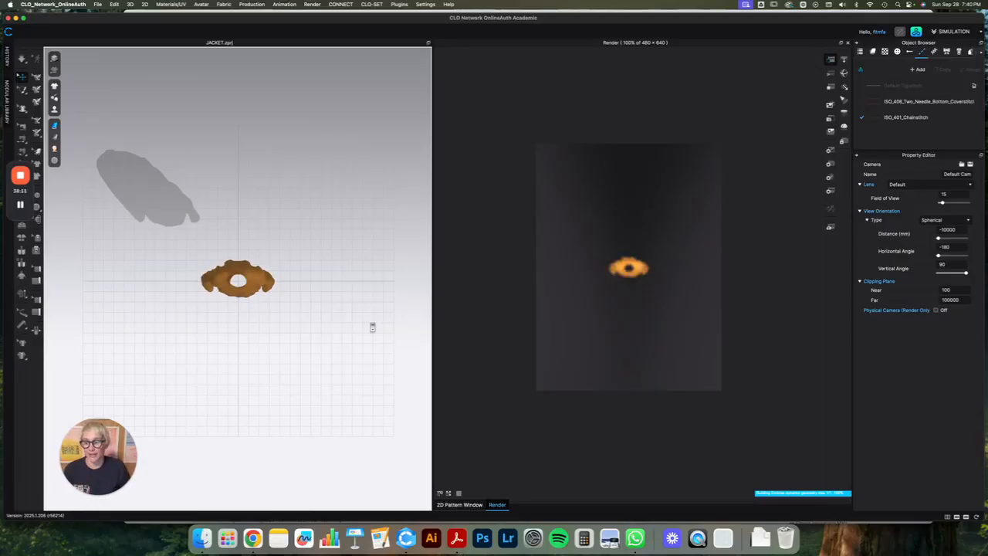
- Switch to Chrome, view a photo lighting setup diagram, and search Google Images for "3 POINT photo lighting setup"
left_click(254, 538)
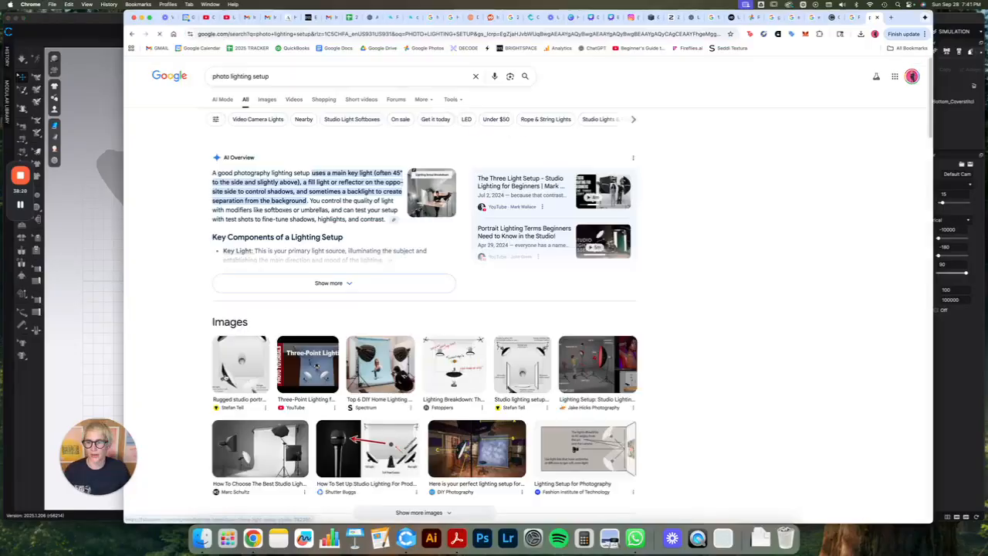
left_click(232, 374)
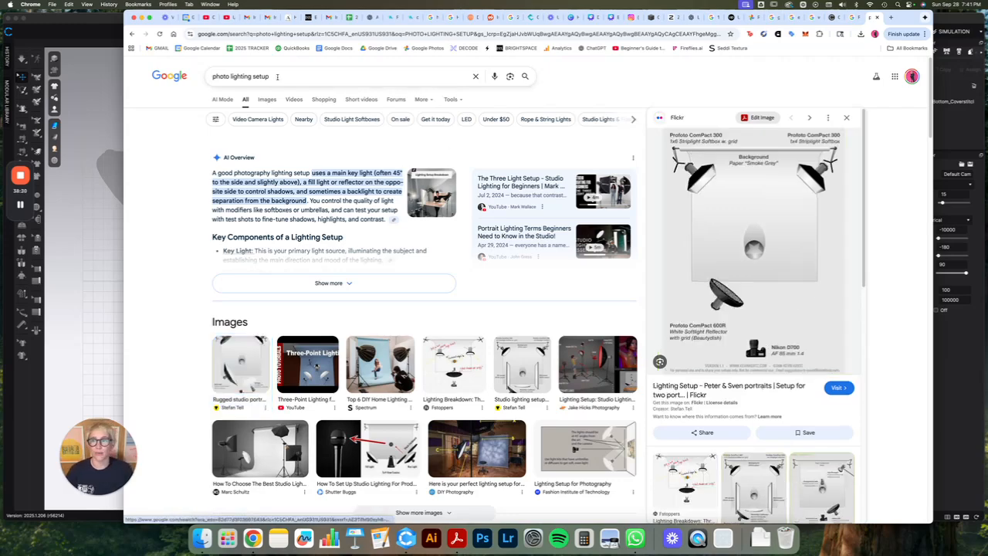
left_click(213, 76)
type("3 POINT")
key("Return")
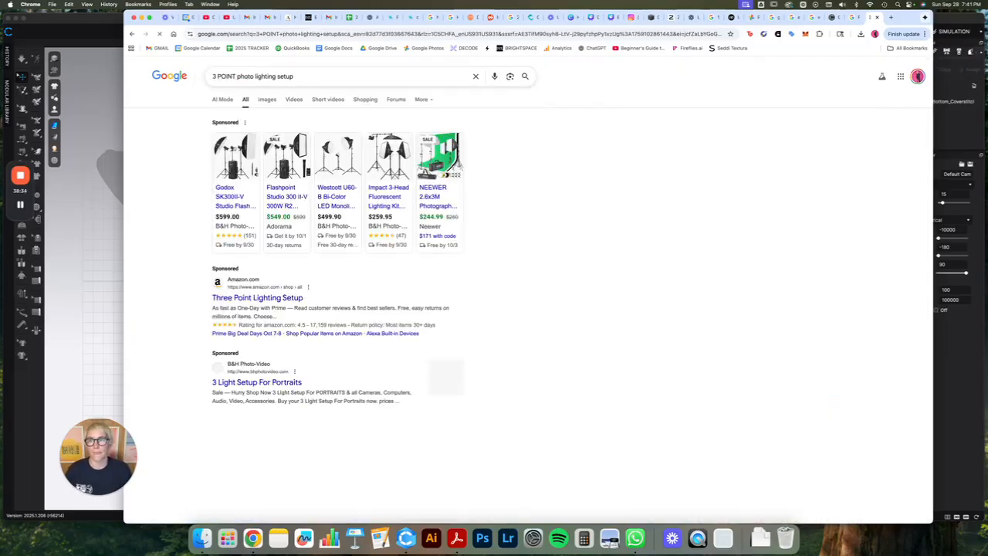
left_click(267, 98)
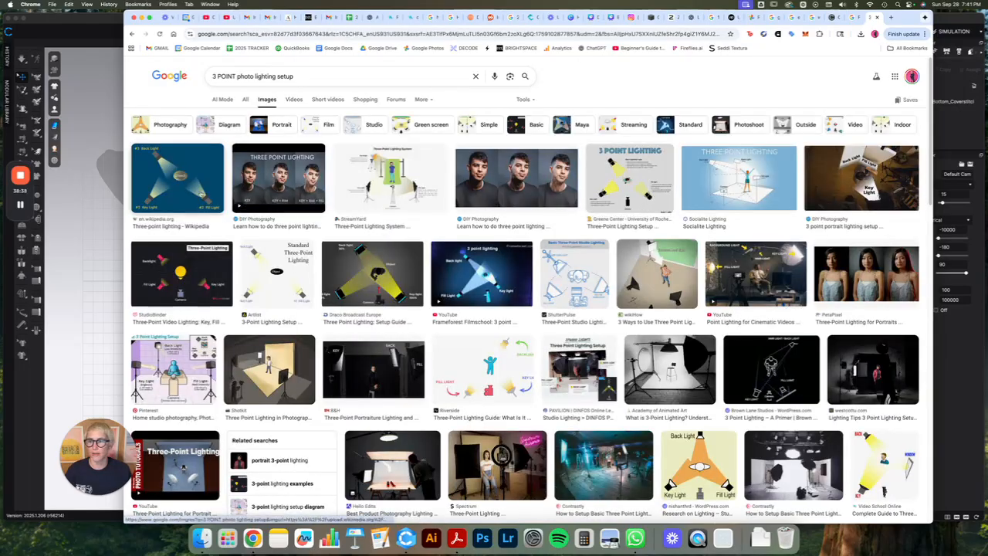
- Compare the Wikipedia three-point lighting diagram with the DIY Photography example, and save the Wikipedia diagram in the CLASS5 folder
left_click(177, 178)
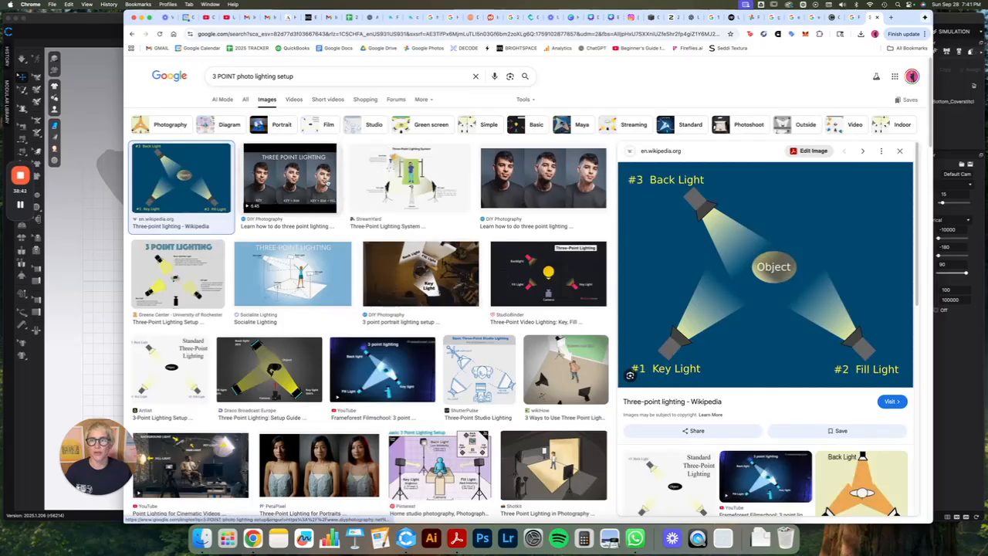
left_click(284, 186)
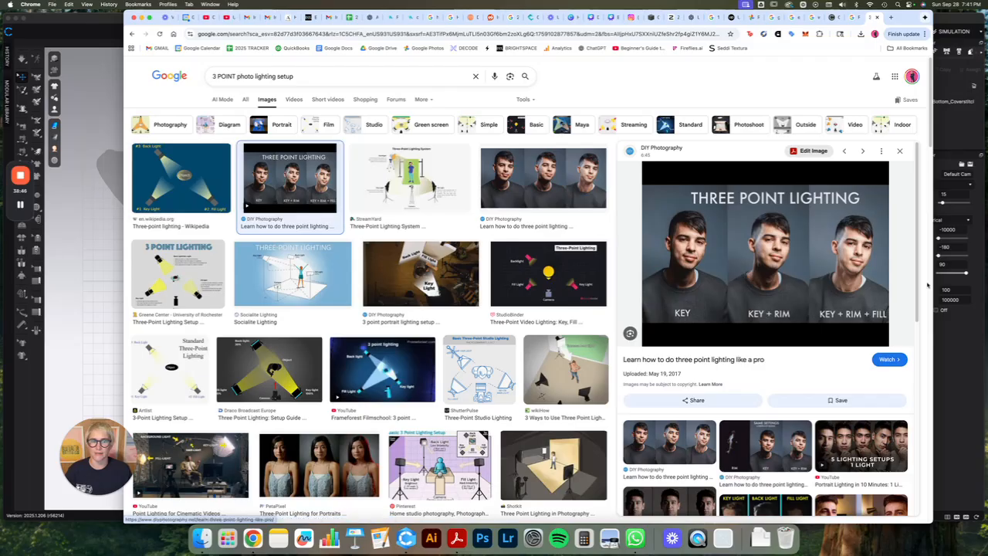
left_click(189, 185)
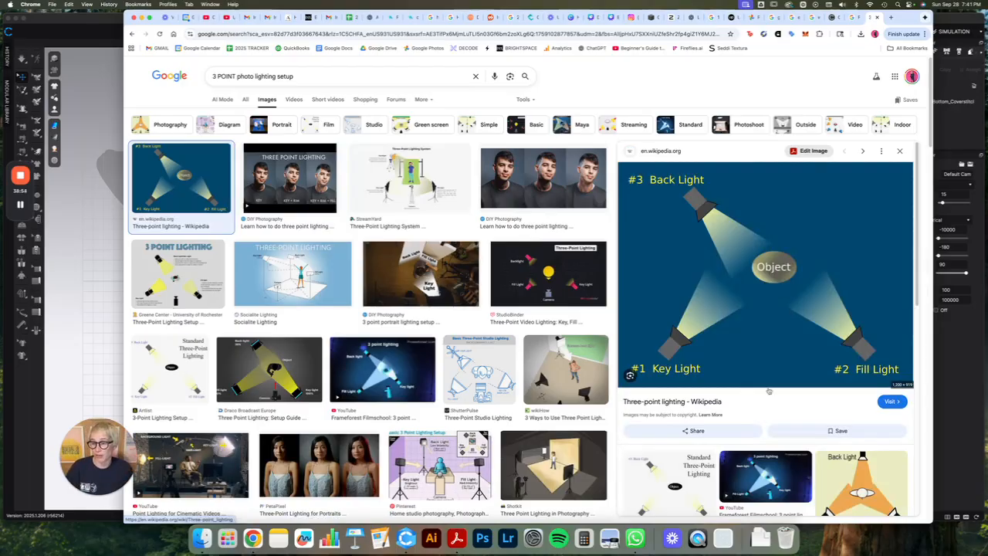
right_click(768, 312)
left_click(817, 392)
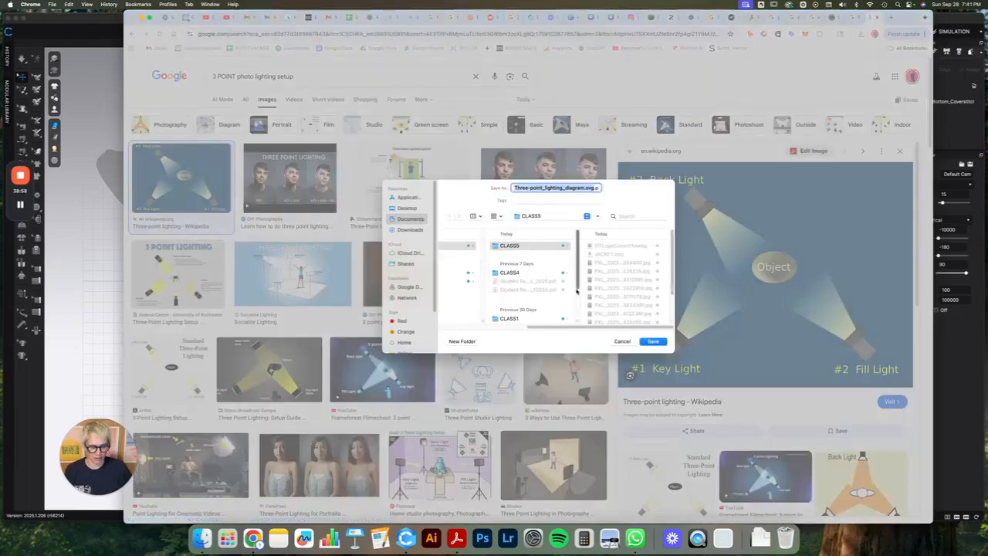
key("Return")
- Switch back to CLO and close the Render window to show the 2D Pattern Window
left_click(91, 253)
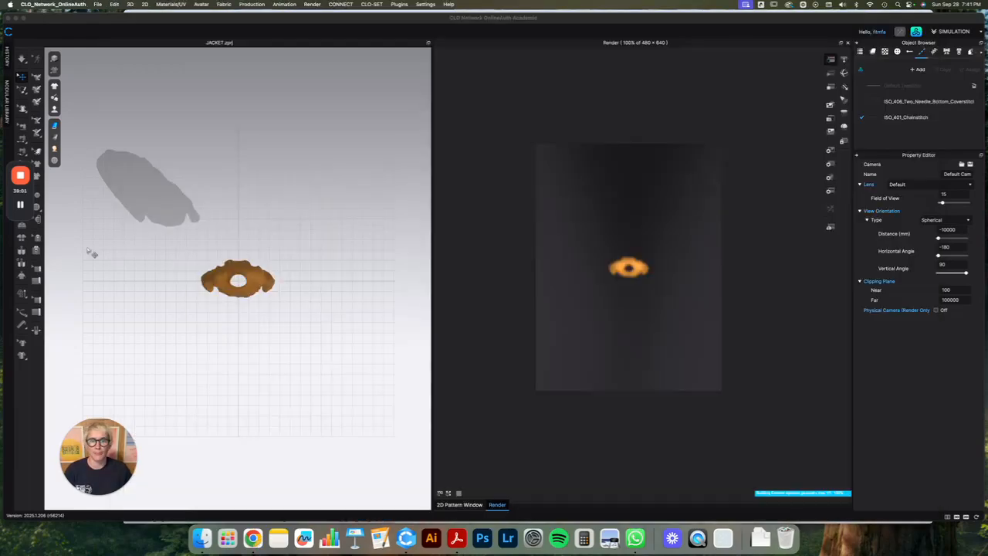
left_click(847, 43)
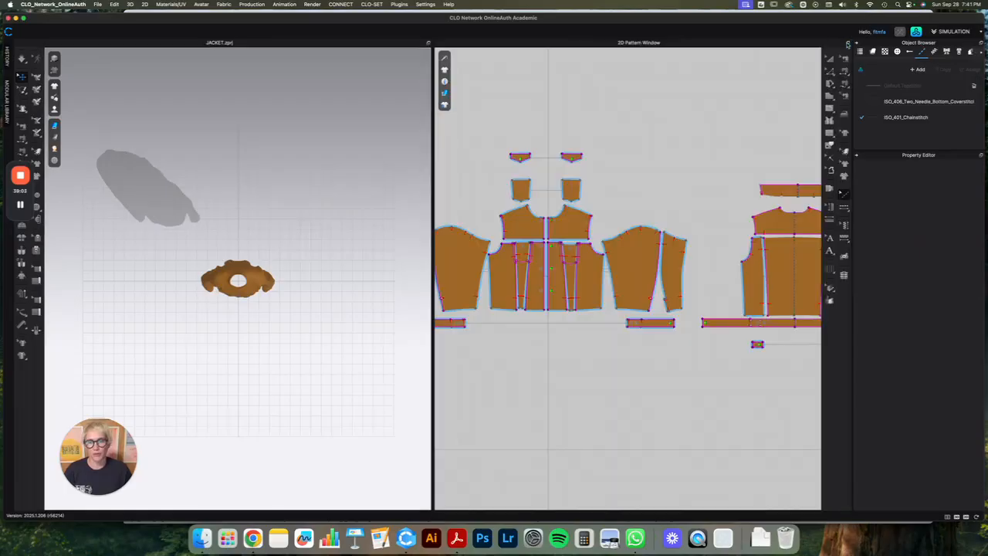
- Draw a large rectangular pattern piece below the jacket pattern pieces, wider than the whole jacket layout
scroll(711, 233, "down", 5)
scroll(168, 314, "up", 3)
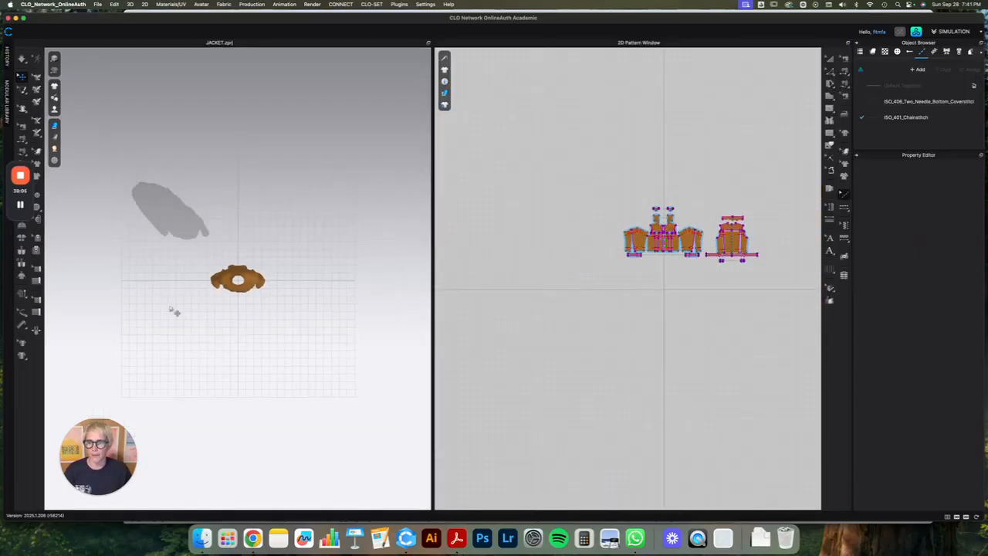
scroll(674, 319, "up", 2)
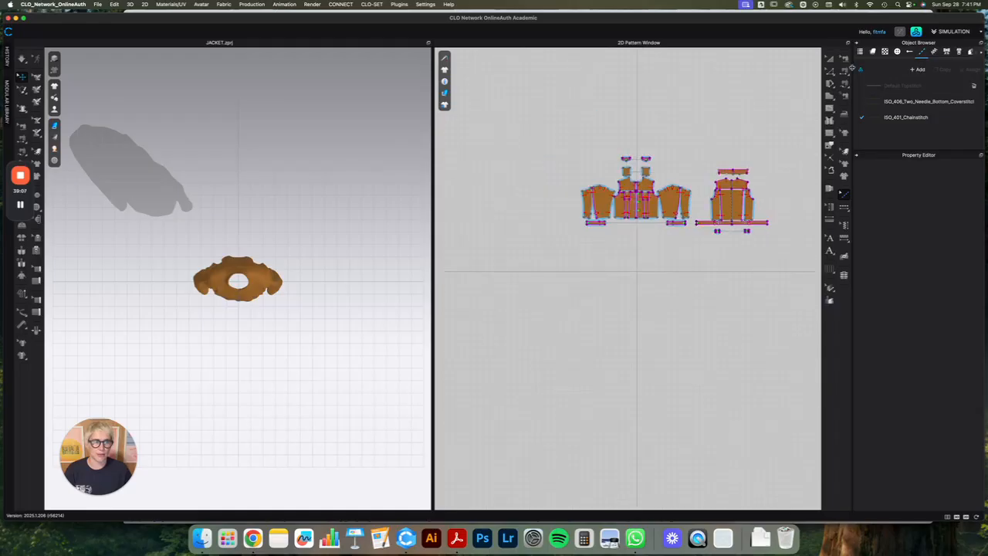
left_click(830, 95)
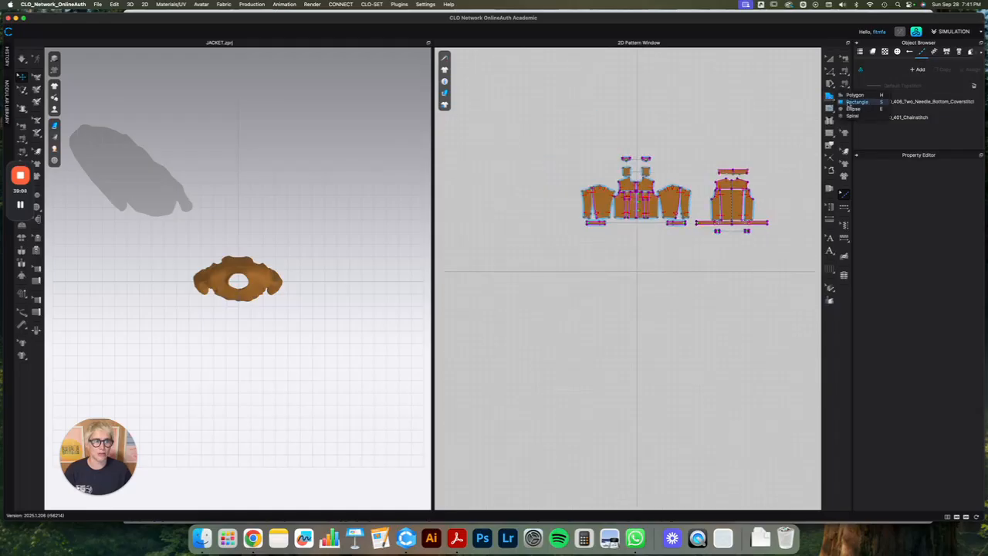
left_click_drag(506, 248, 743, 406)
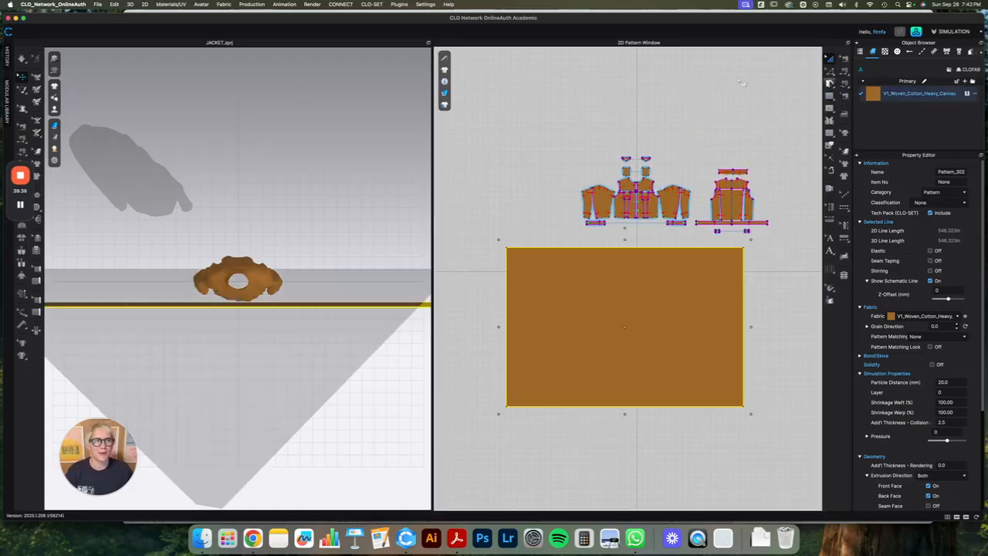
- Select all of the jacket's pattern pieces and freeze them
left_click_drag(562, 143, 780, 235)
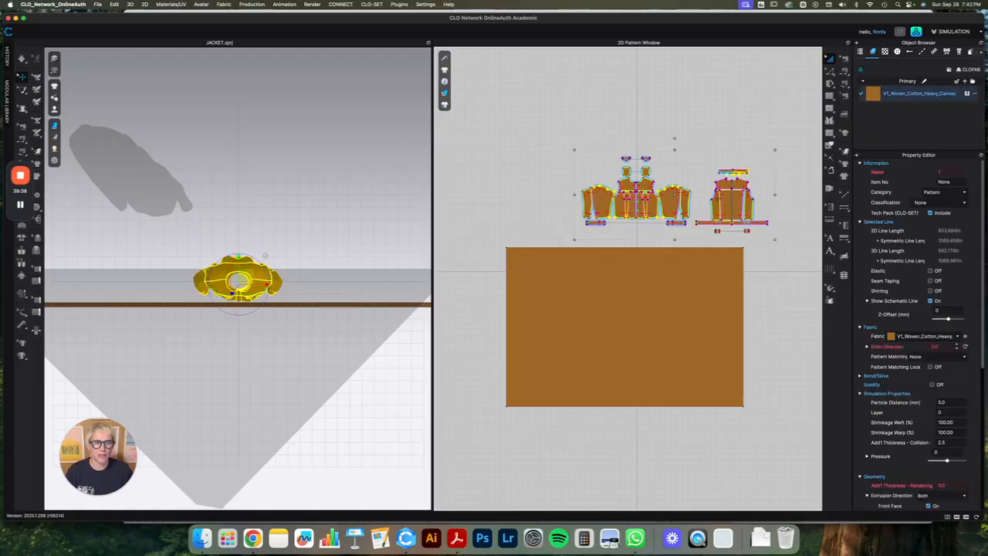
right_click(258, 271)
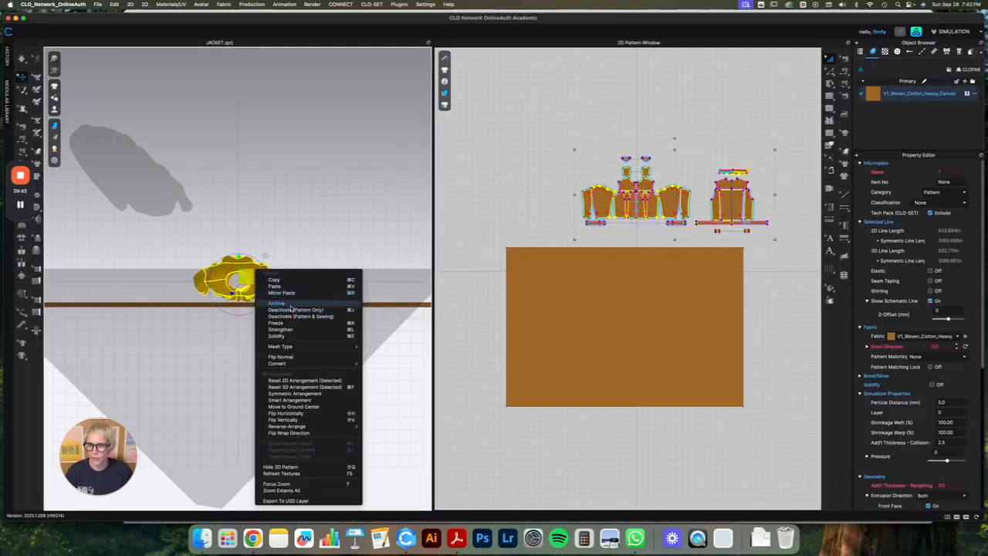
left_click(292, 332)
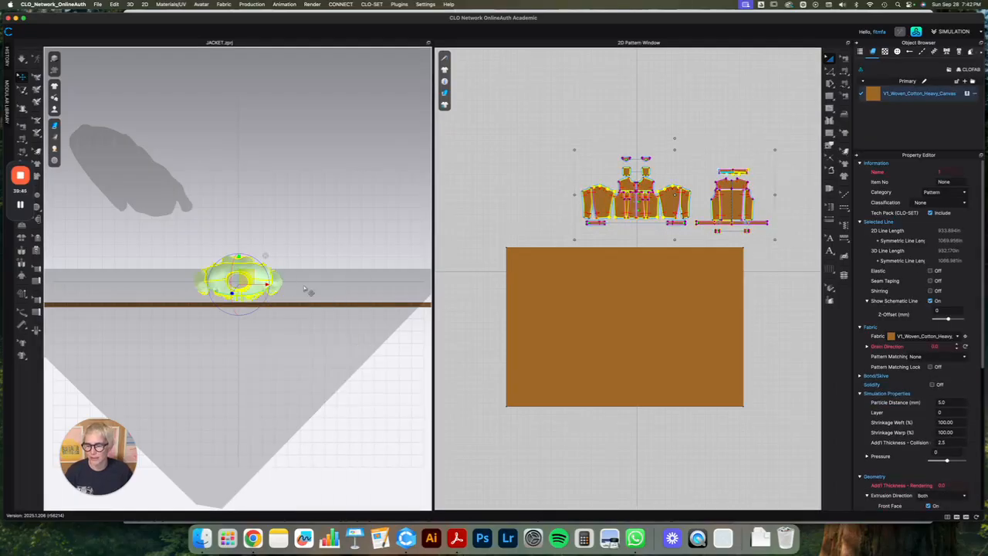
- Rotate the large rectangle to lie flat under the jacket, move it to the ground center, and show it from above
left_click(655, 304)
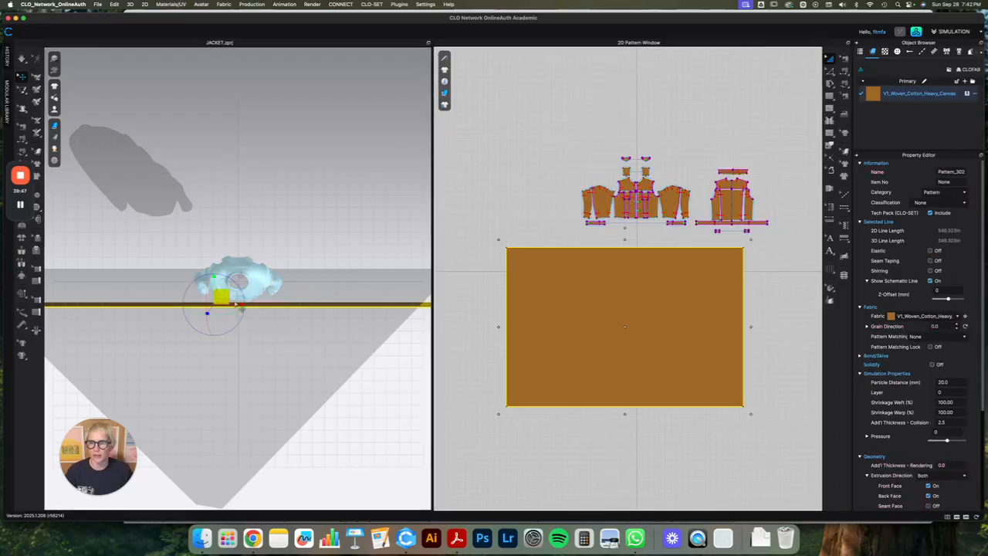
left_click_drag(206, 309, 207, 335)
right_click(261, 224)
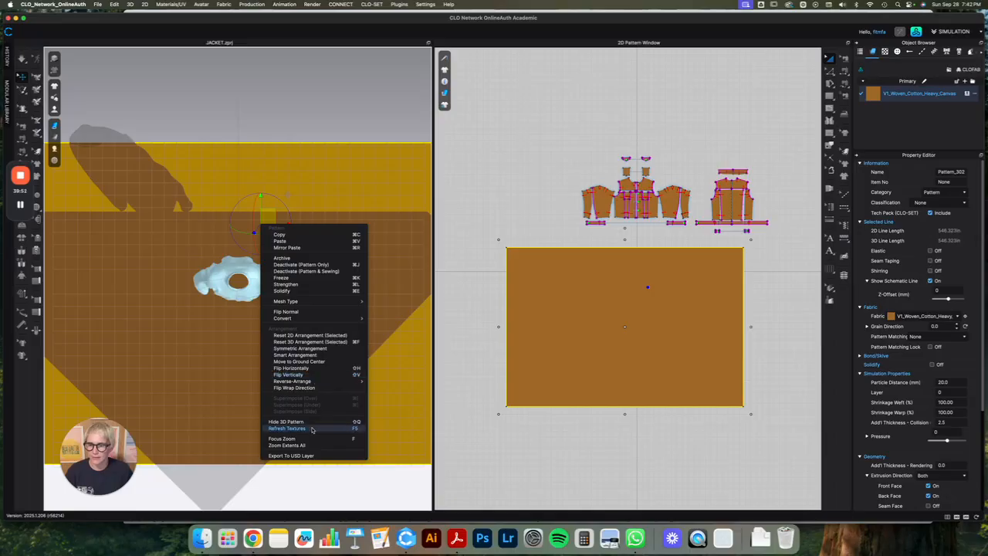
left_click(324, 361)
key("1")
key("2")
scroll(337, 397, "down", 5)
right_click_drag(315, 378, 313, 401)
key("5")
scroll(325, 383, "down", 1)
scroll(325, 383, "down", 5)
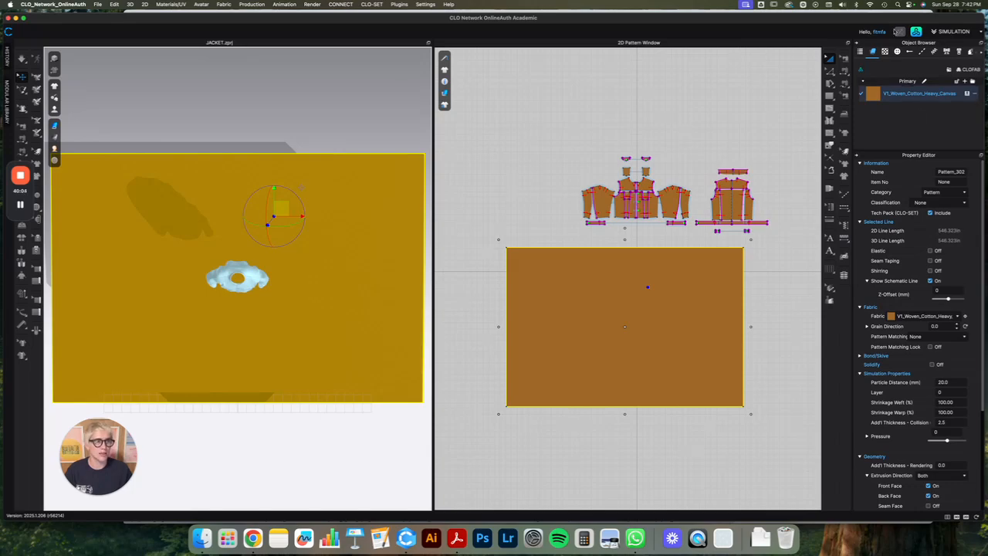
- Assign the (Default for Simulation) fabric from the library to the large rectangle
left_click(916, 32)
left_click(622, 80)
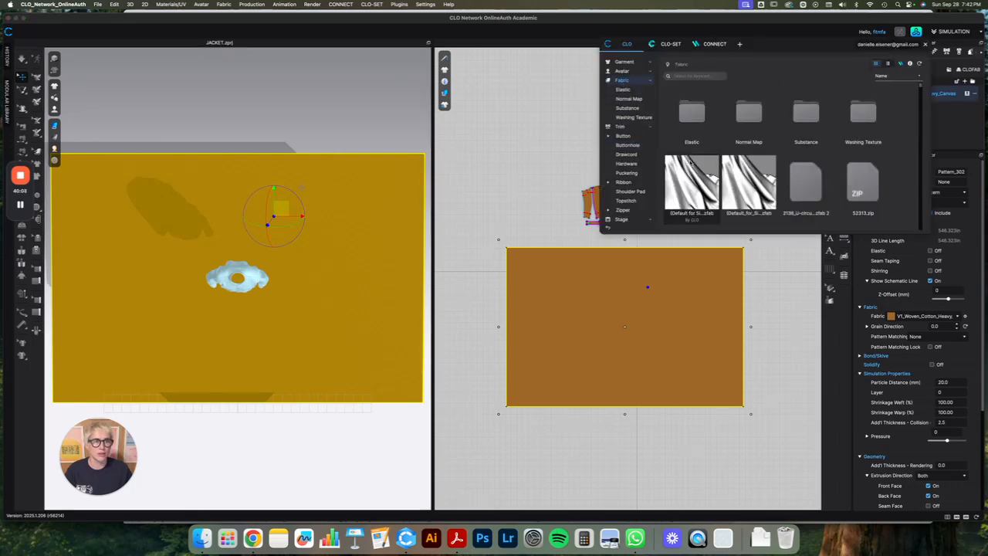
left_click_drag(959, 122, 655, 340)
left_click(925, 44)
left_click(479, 347)
scroll(272, 352, "down", 1)
scroll(273, 352, "up", 3)
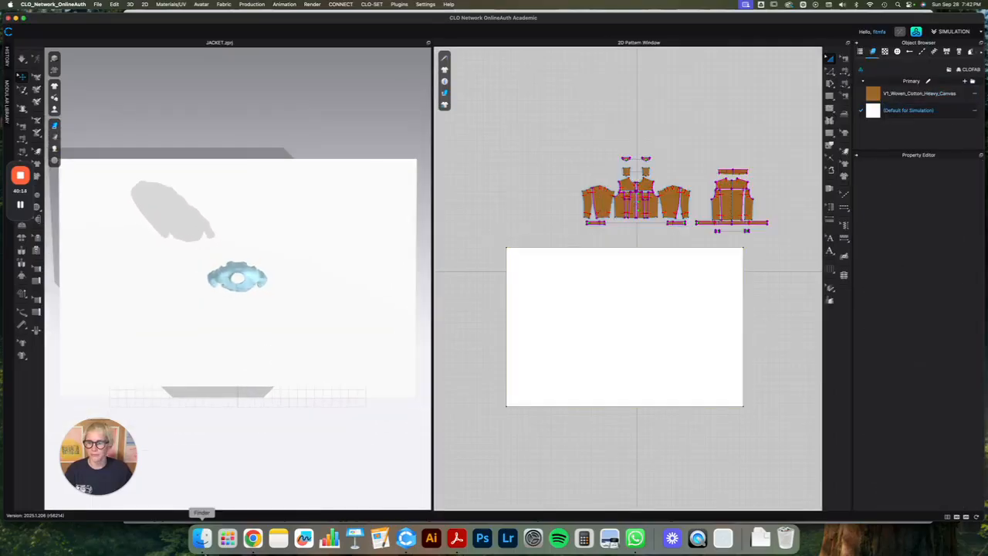
- Apply the saved three-point lighting diagram from Finder to the rectangle's fabric as a Texture map
left_click(202, 534)
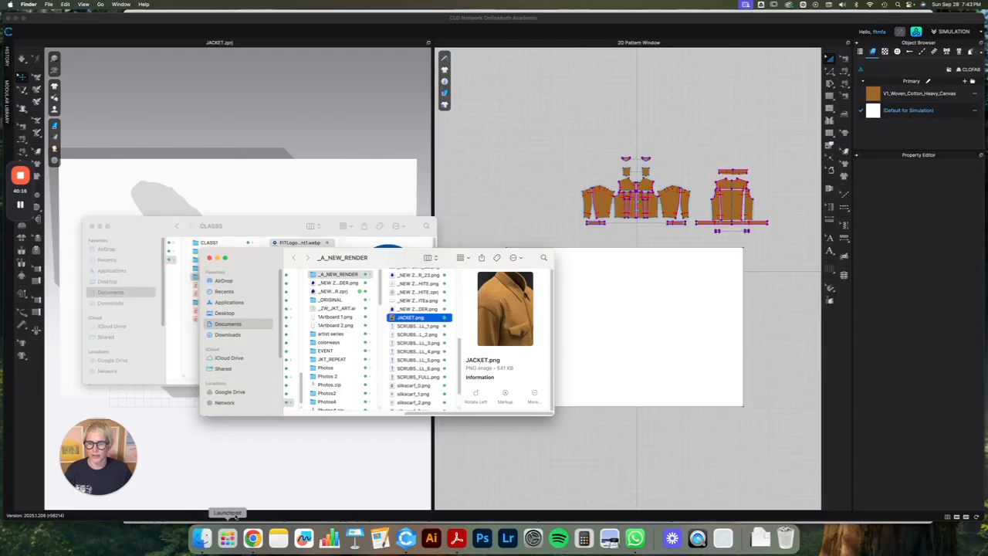
left_click(341, 376)
left_click_drag(341, 378, 621, 325)
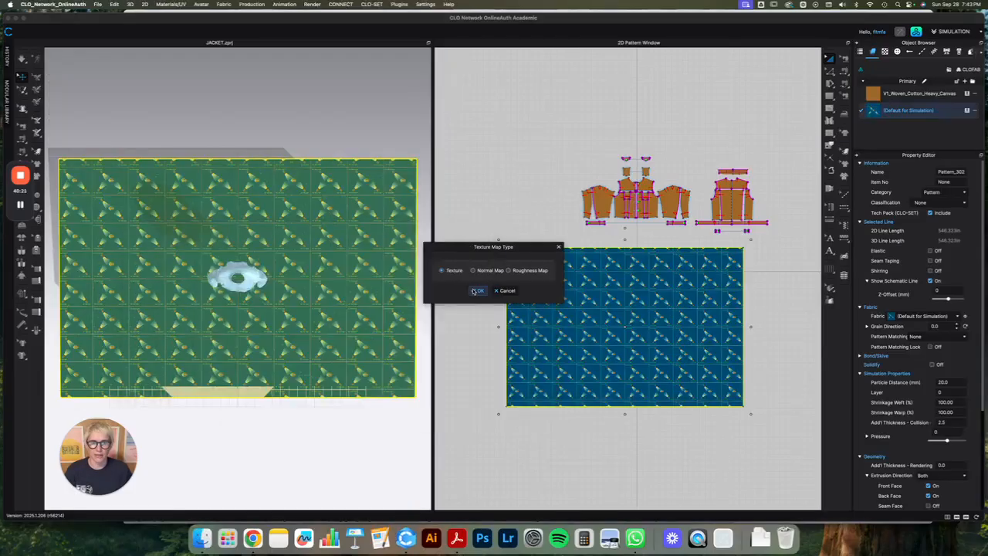
left_click(478, 291)
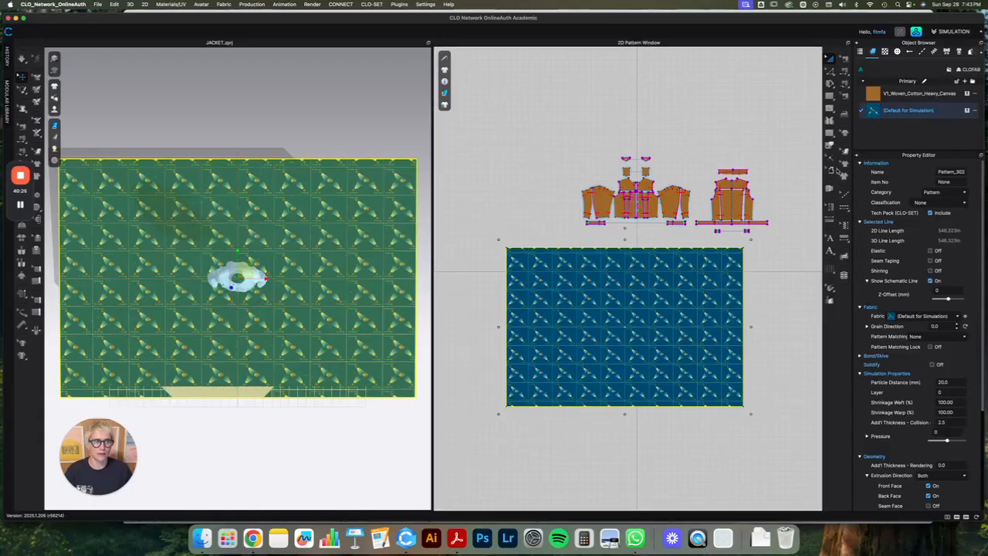
- Scale up and reposition the diagram texture so a single diagram fills the rectangle with its Object marker under the jacket
left_click(844, 152)
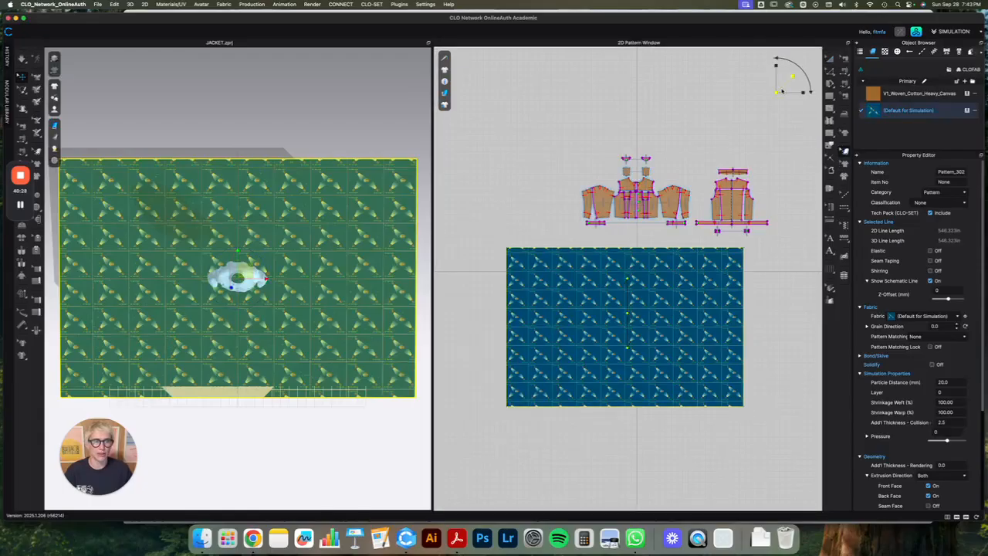
left_click(782, 89)
left_click(628, 268)
left_click_drag(782, 90, 826, 31)
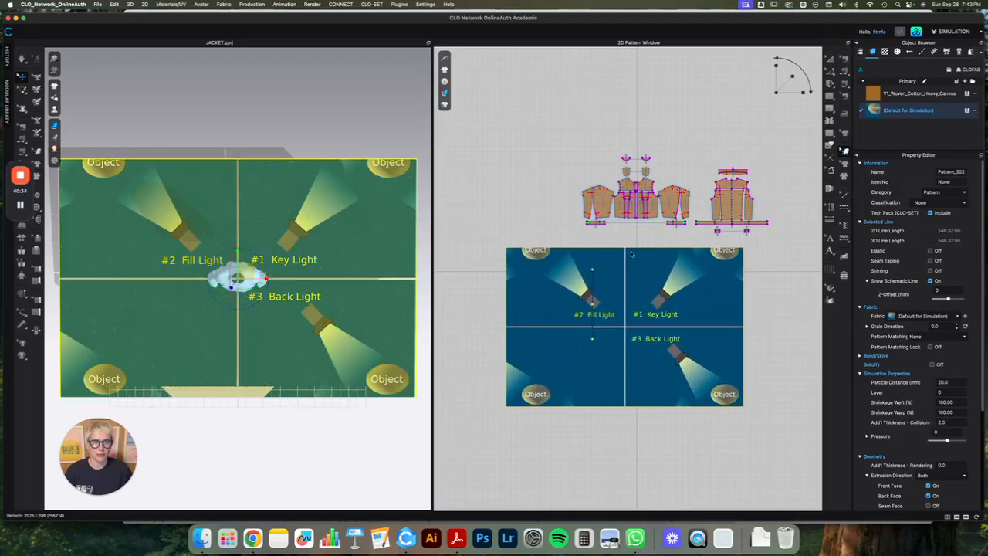
mouse_move(788, 95)
left_mouse_down()
mouse_move(797, 93)
mouse_move(788, 93)
left_mouse_up()
left_click_drag(623, 328, 713, 397)
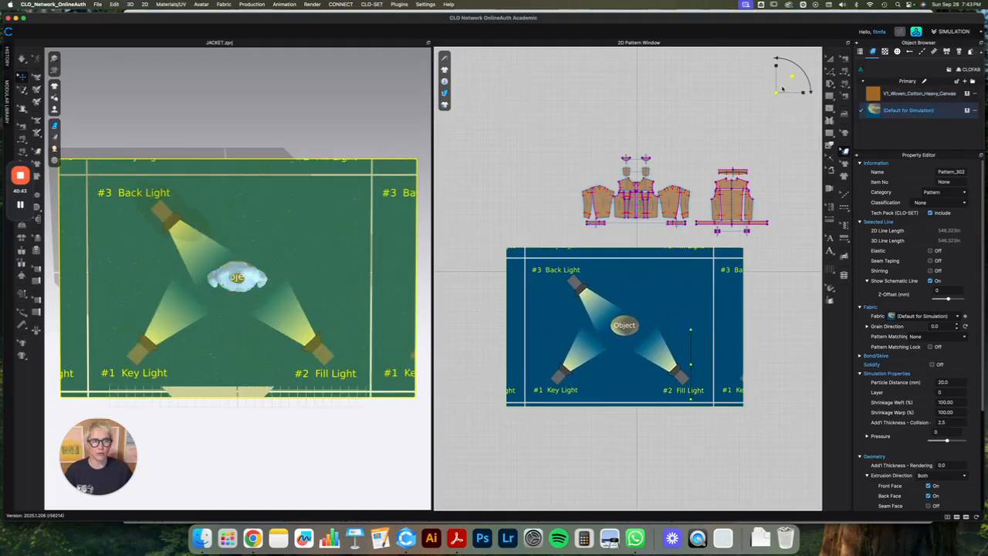
mouse_move(637, 377)
left_mouse_down()
mouse_move(605, 349)
mouse_move(644, 361)
left_mouse_up()
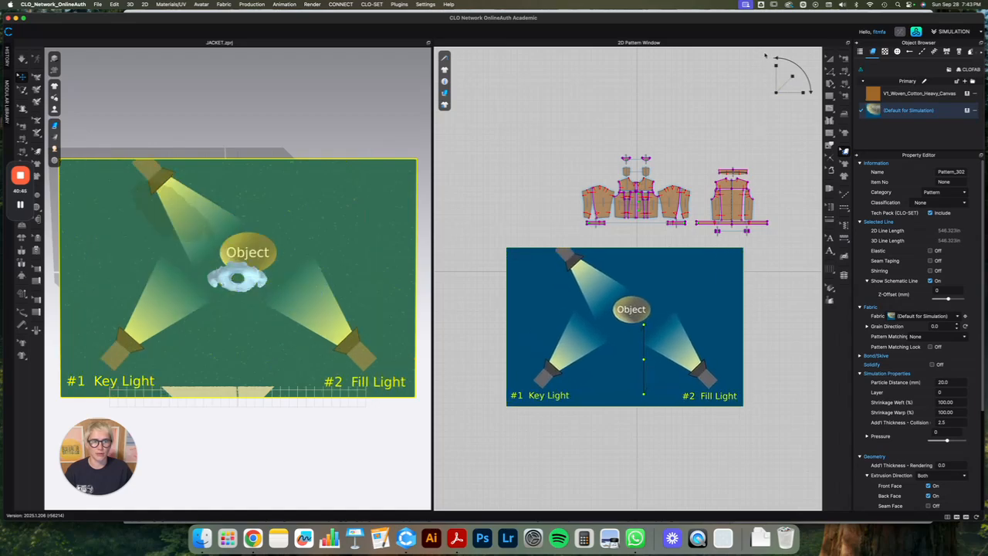
left_click_drag(790, 80, 789, 83)
left_click_drag(661, 280, 668, 308)
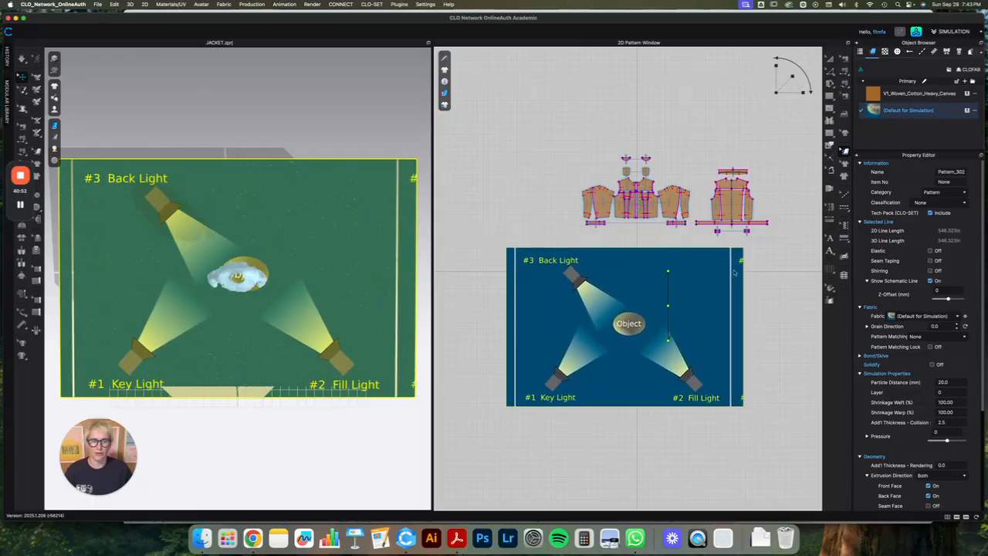
left_click(763, 309)
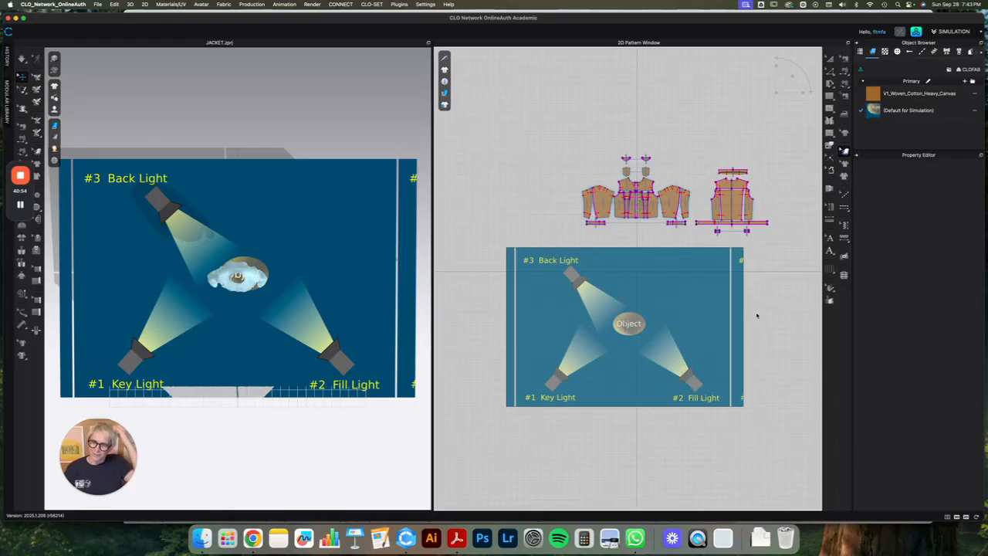
- Open the Render window and render the top view of the jacket over the lighting diagram
left_click(312, 4)
left_click(340, 26)
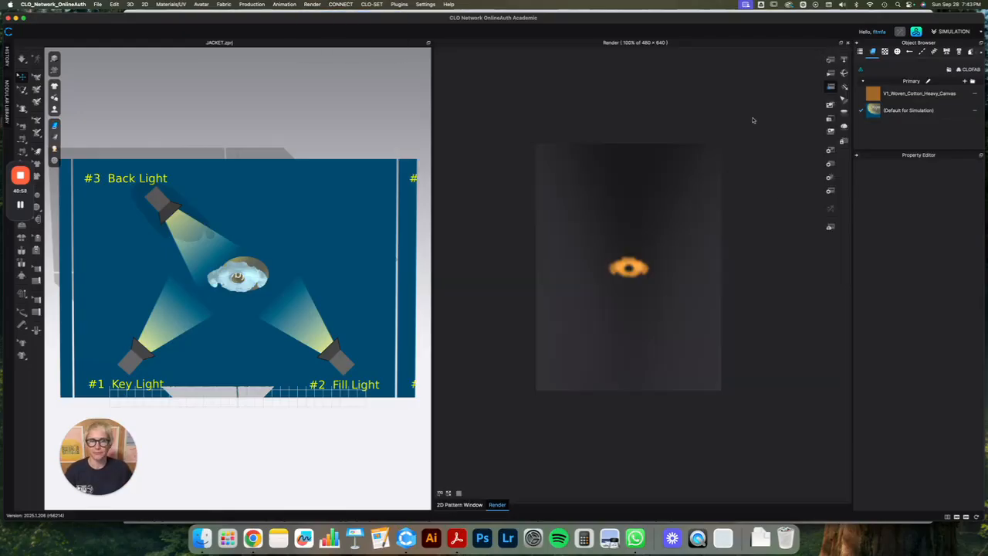
left_click(830, 59)
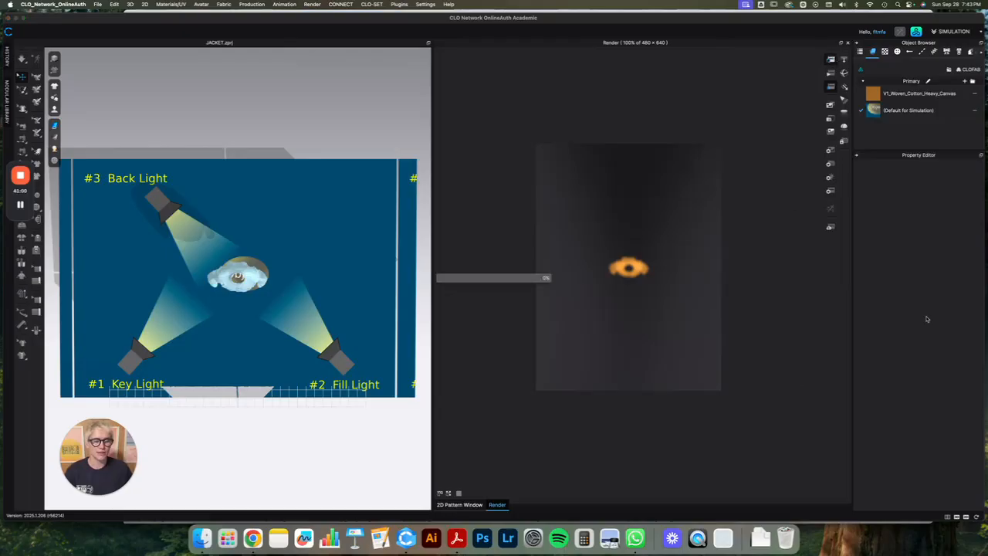
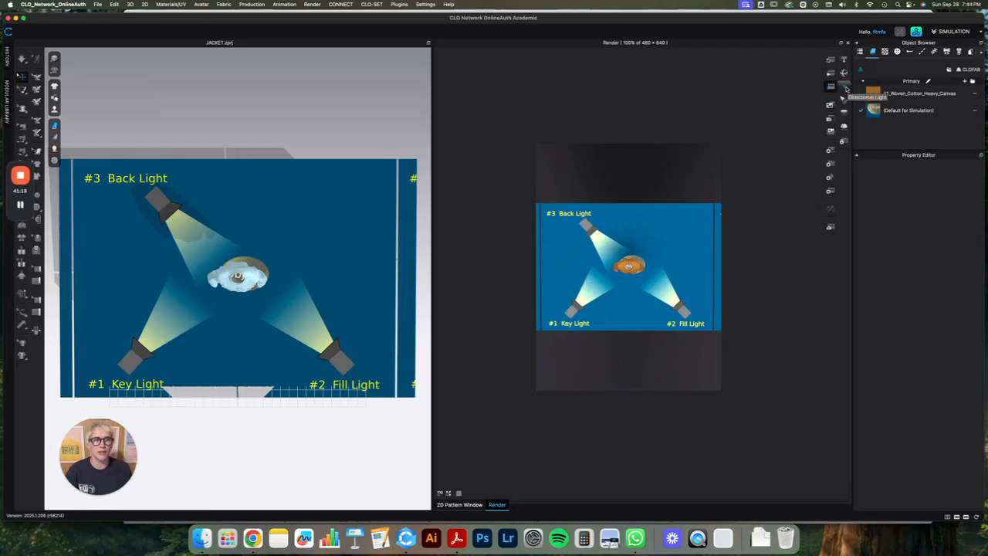
- Add a directional light at the diagram's #1 Key Light marker and tilt it to shine sideways toward the jacket
left_click(844, 87)
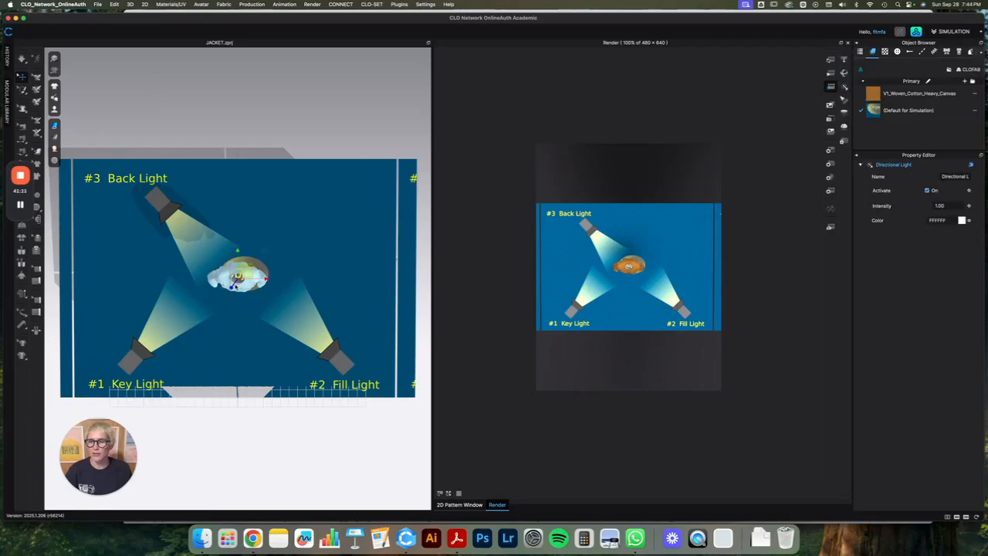
left_click_drag(247, 276, 133, 357)
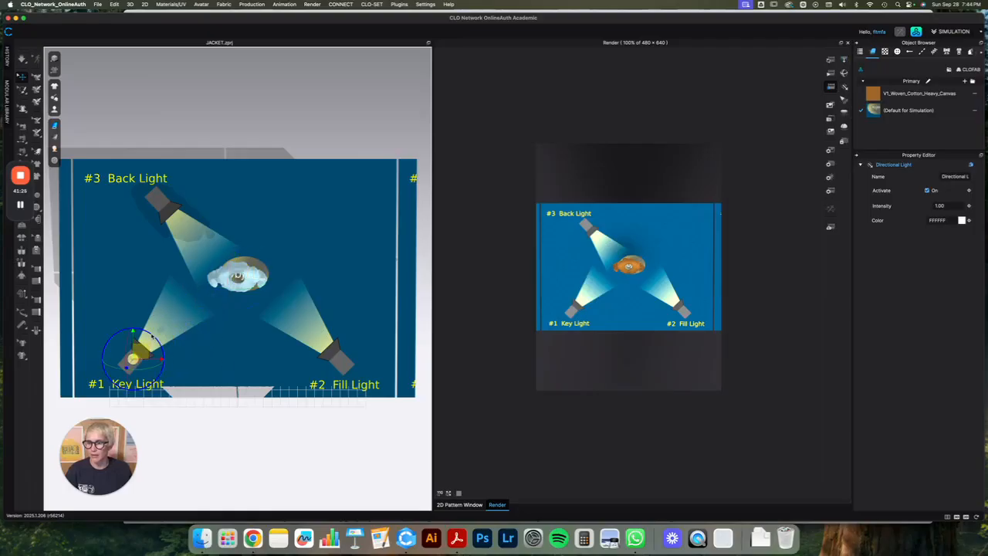
right_click_drag(133, 352, 146, 336)
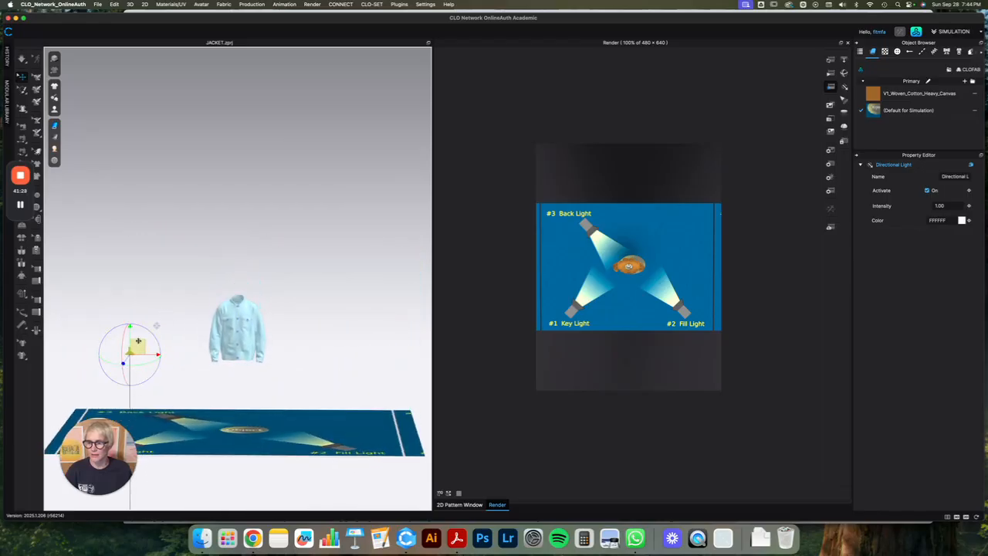
left_click_drag(125, 333, 128, 355)
scroll(106, 393, "up", 1)
scroll(121, 358, "down", 2)
right_click_drag(246, 351, 248, 388)
key("5")
scroll(287, 338, "down", 2)
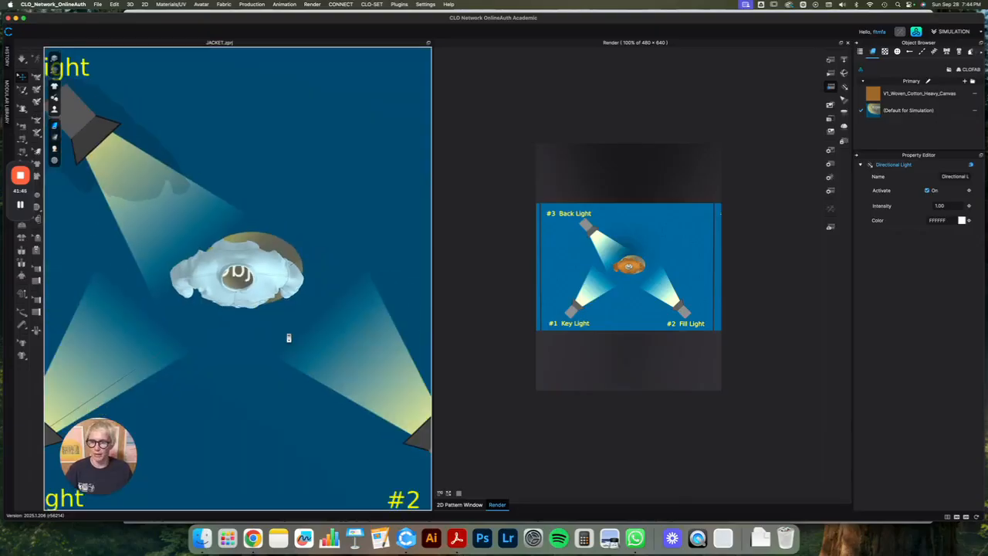
scroll(289, 338, "down", 3)
- Try rotating the key light's aim in the top view, and undo the last rotation
left_click(117, 341)
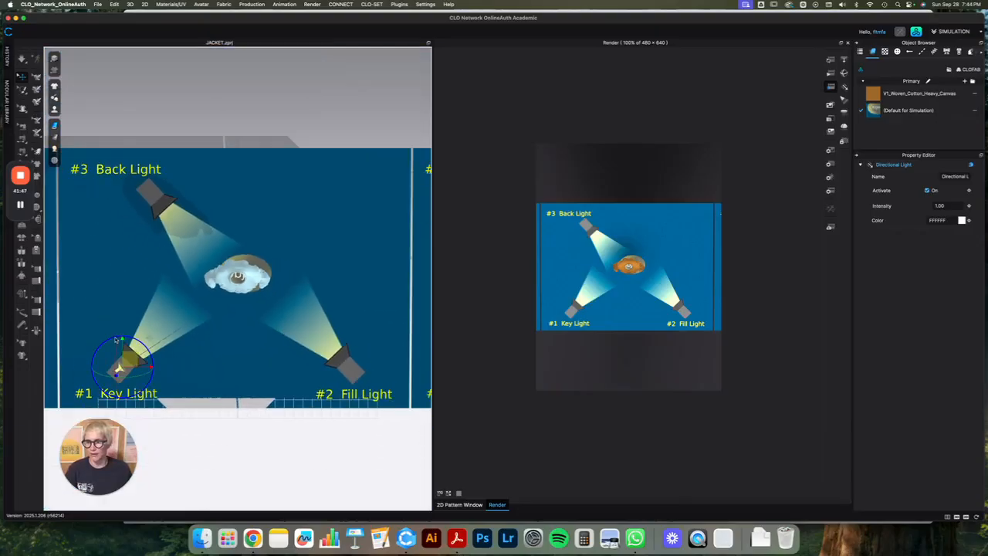
left_click_drag(113, 338, 107, 339)
key("super+z")
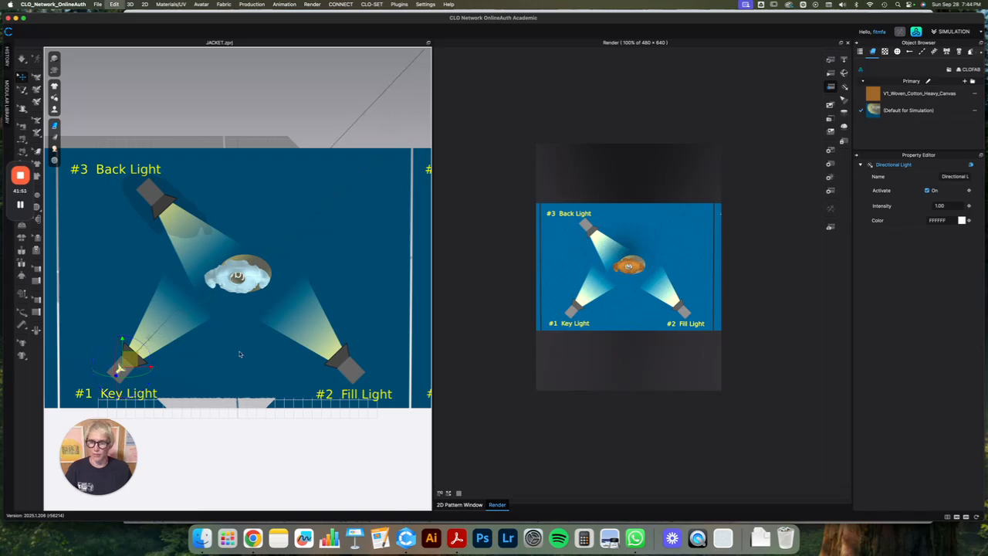
- Place a second directional light at the #2 Fill Light marker and rotate it to aim at the jacket
left_click_drag(244, 270, 353, 362)
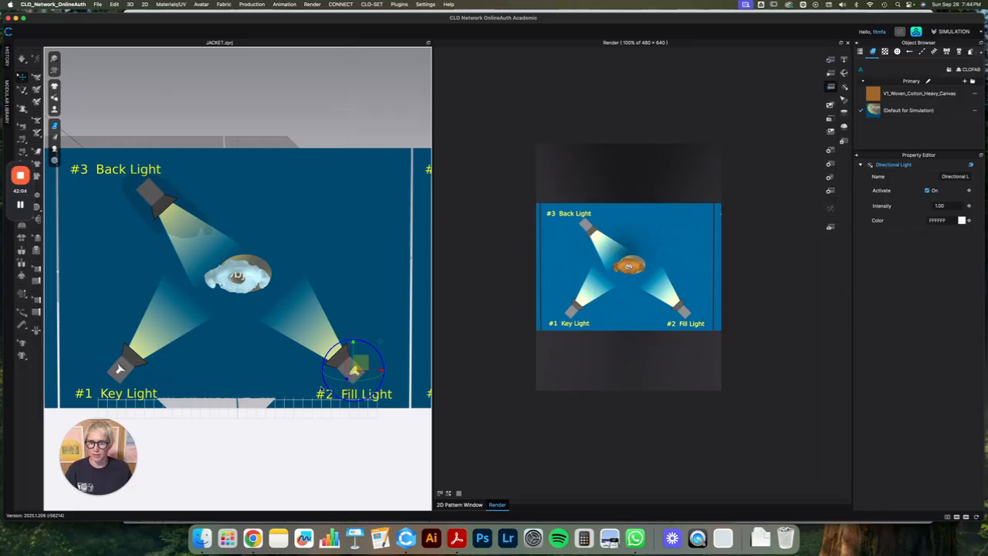
right_click(382, 397)
left_click(357, 440)
right_click_drag(371, 446, 366, 383)
left_click_drag(365, 382, 360, 253)
left_click_drag(359, 255, 372, 275)
key("5")
scroll(309, 363, "down", 5)
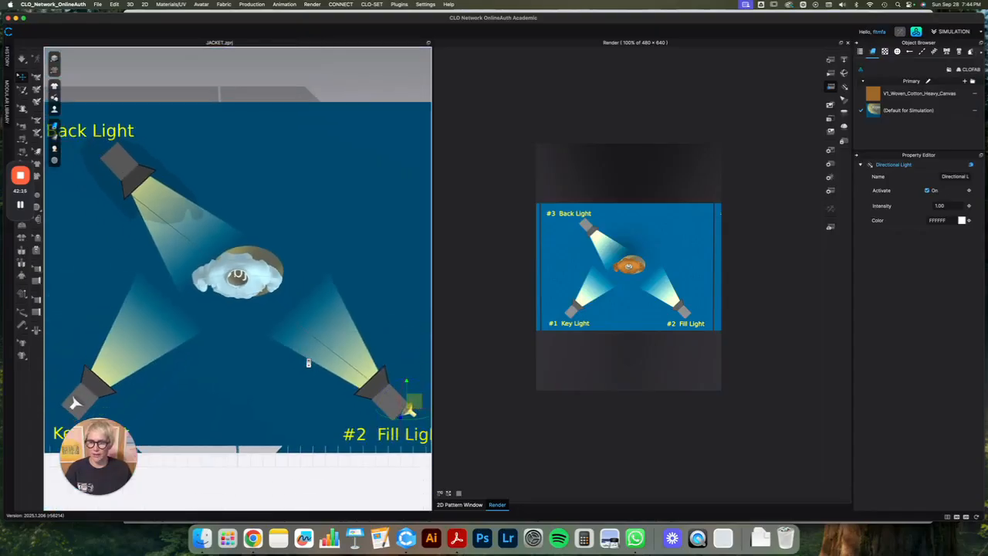
left_click_drag(360, 360, 351, 354)
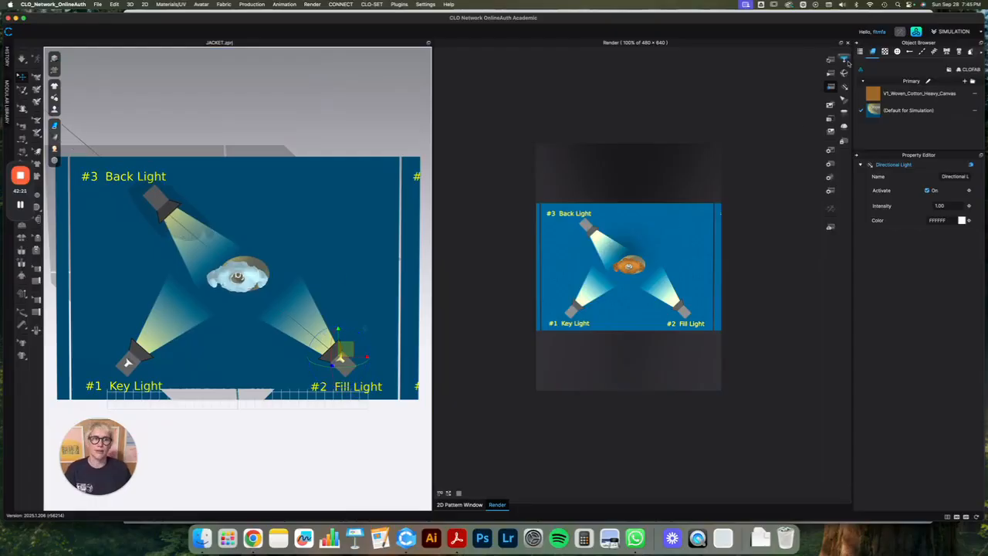
- Add a third directional light at the diagram's #3 Back Light marker and raise it to about the jacket's collar height
left_click(845, 86)
left_click_drag(242, 268, 120, 188)
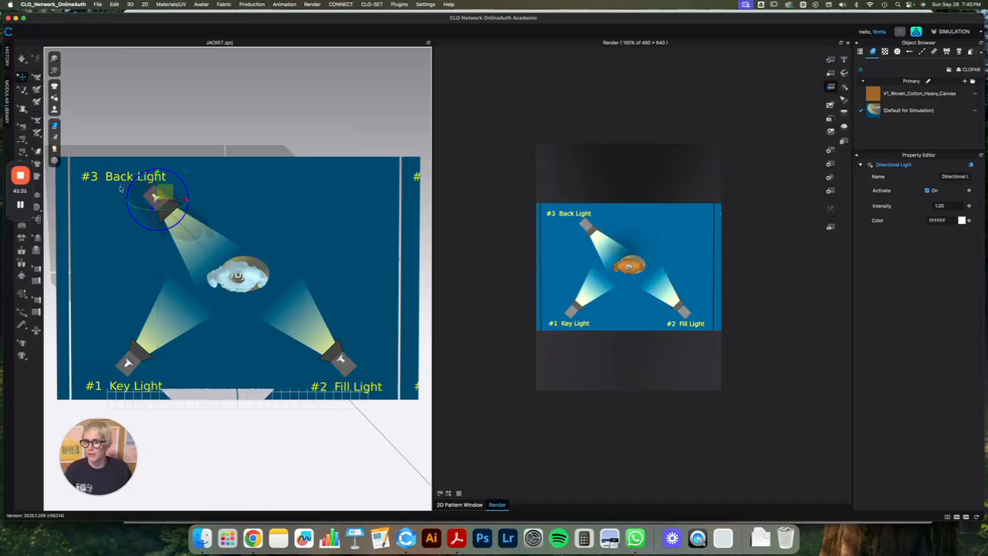
right_click(276, 239)
right_click_drag(276, 240, 358, 186)
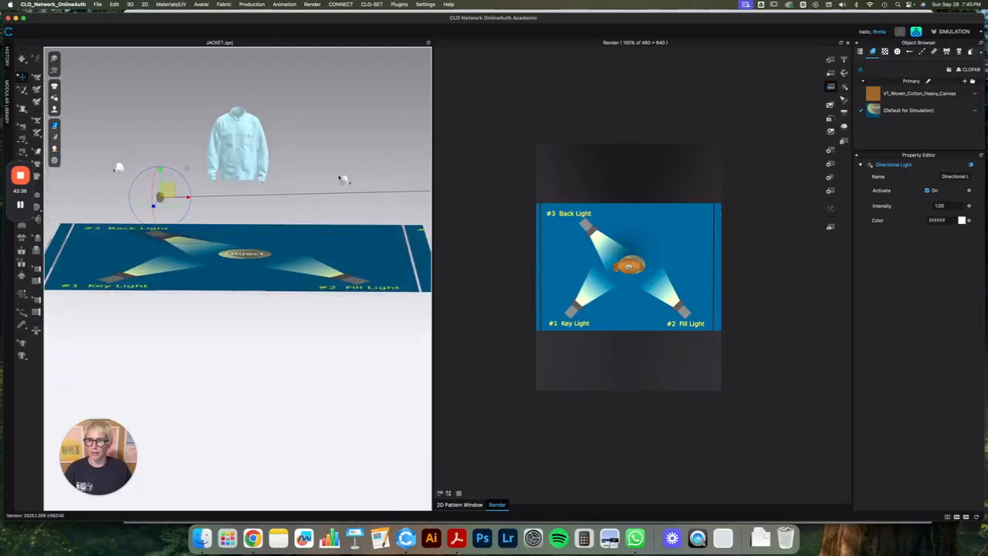
left_click_drag(165, 192, 165, 120)
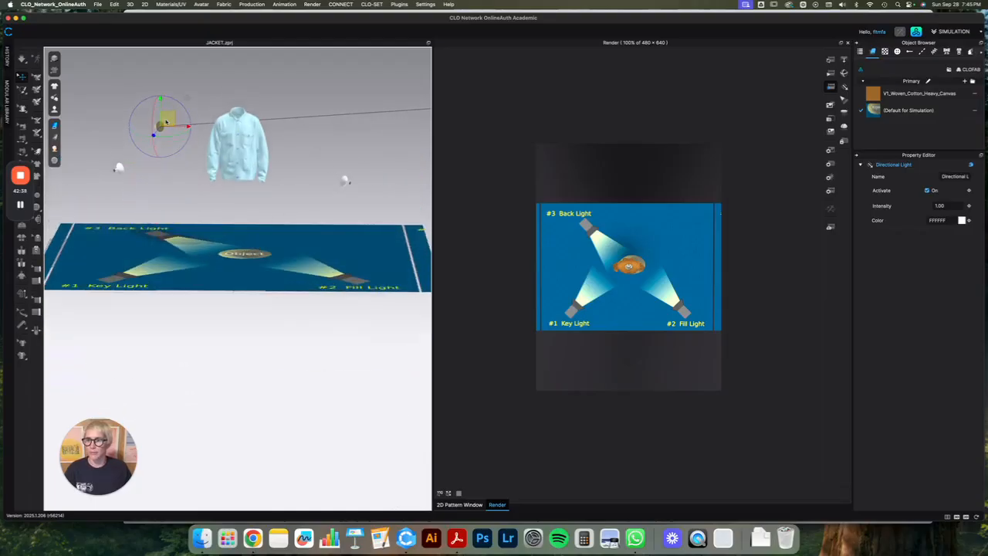
- Raise the key light slightly and check the positions and aim of the three lights from above
left_click(347, 181)
left_click_drag(116, 171, 118, 148)
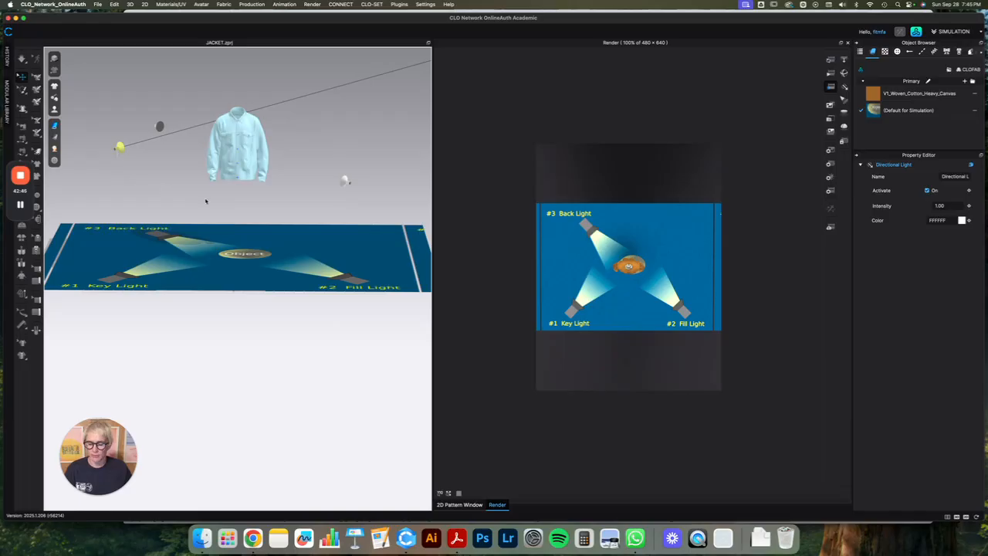
right_click_drag(206, 209, 210, 239)
left_click(115, 155)
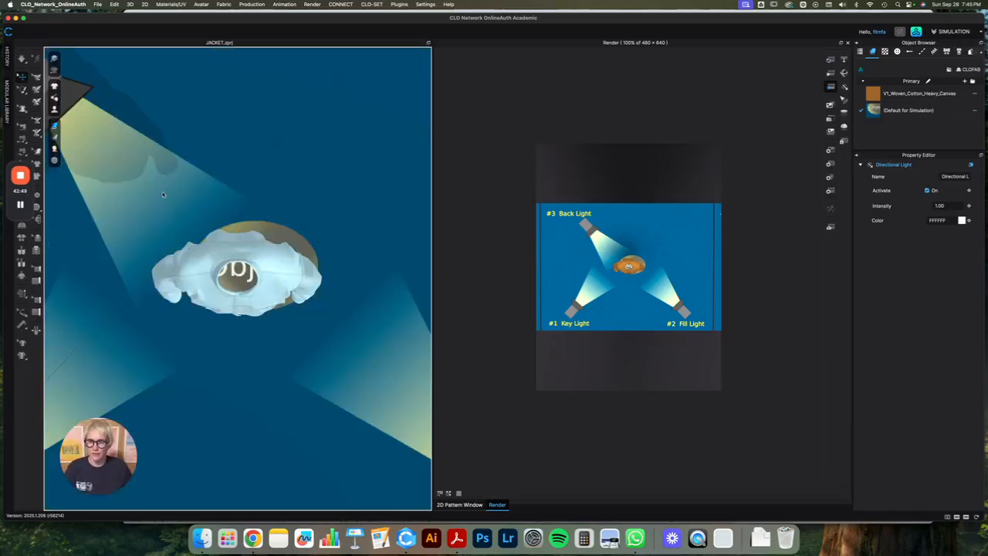
scroll(358, 369, "down", 3)
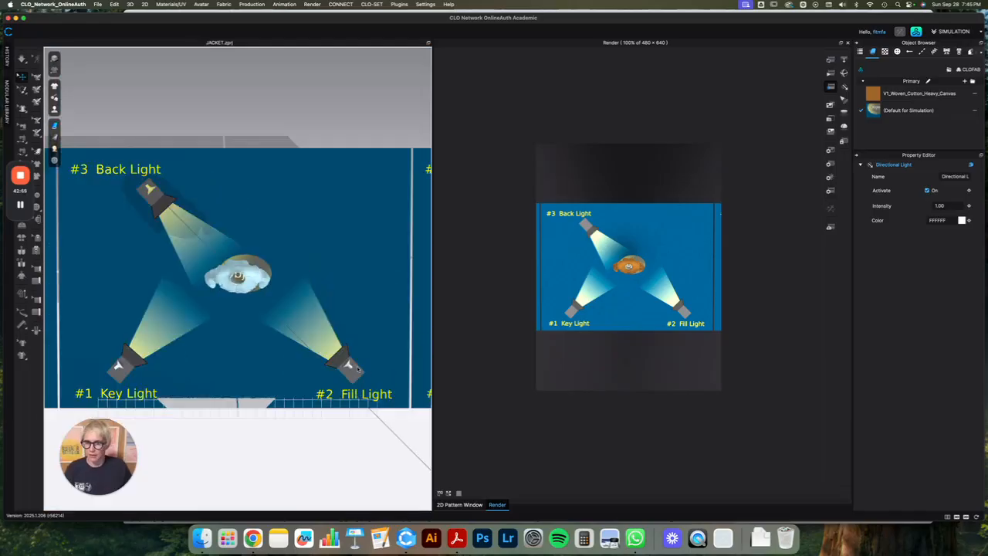
left_click(349, 365)
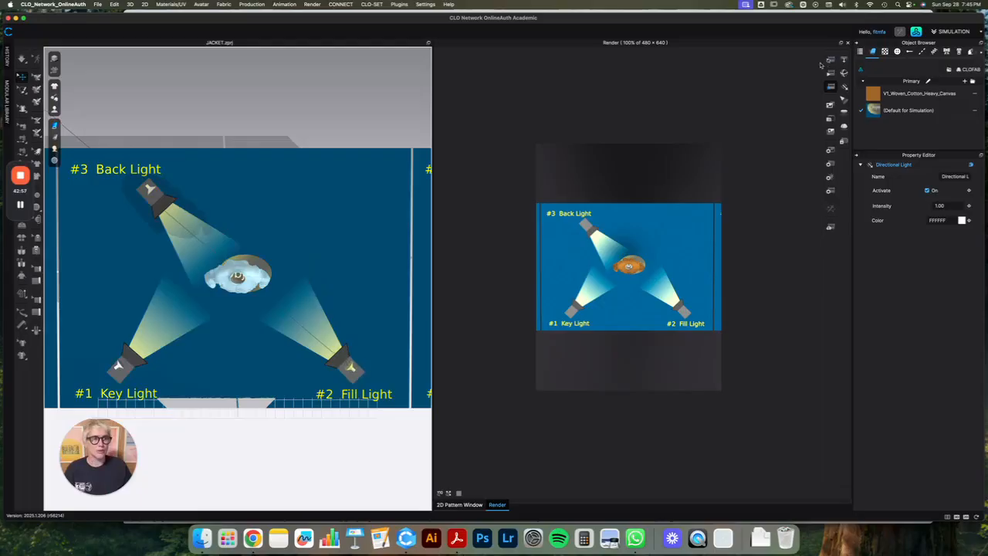
- Start the interactive render and hide the lighting diagram pattern in the 3D view
left_click(831, 60)
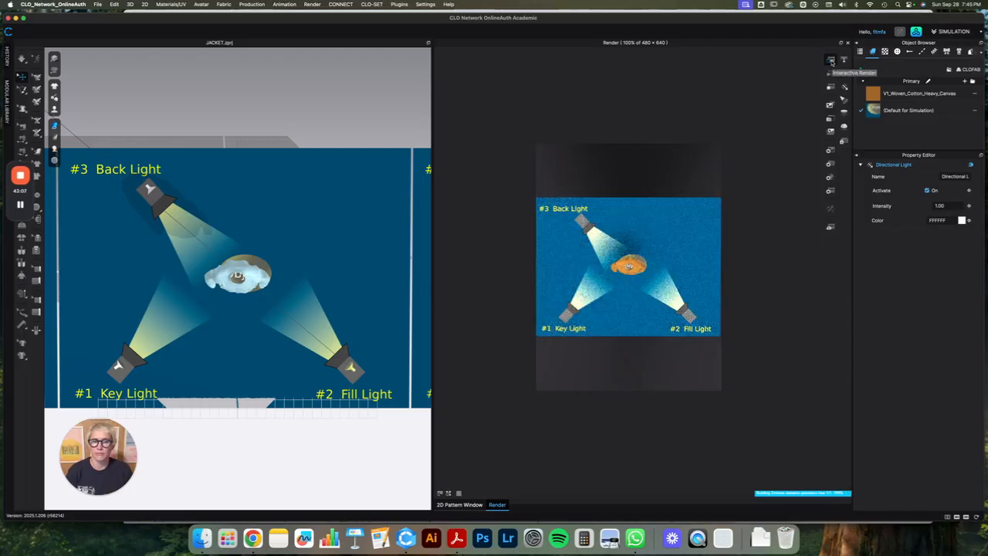
key("1")
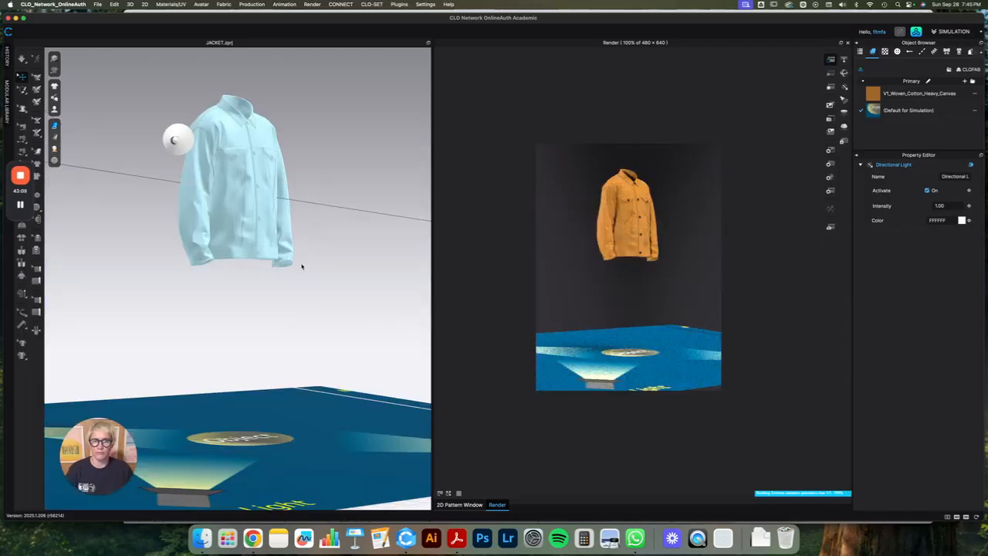
left_click(313, 406)
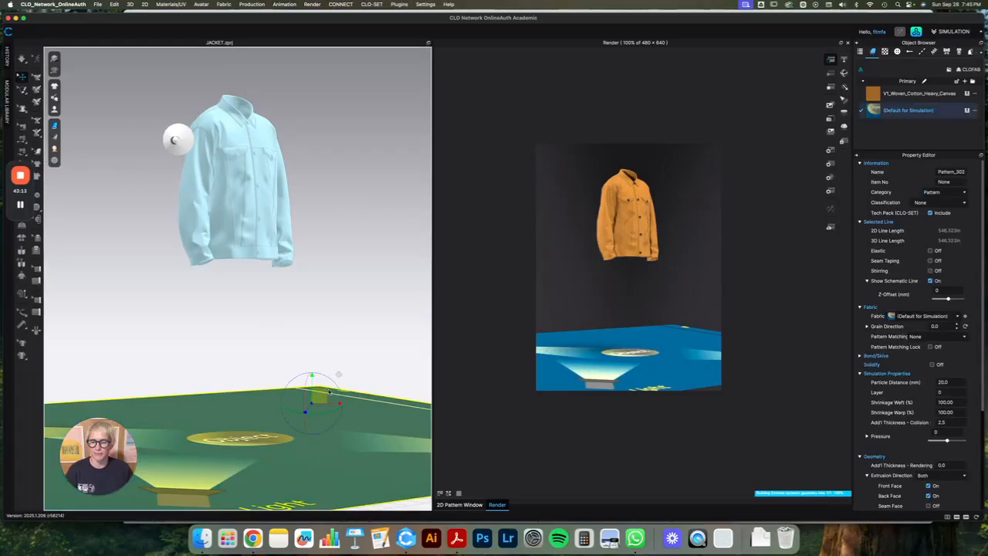
right_click(328, 393)
left_click(342, 392)
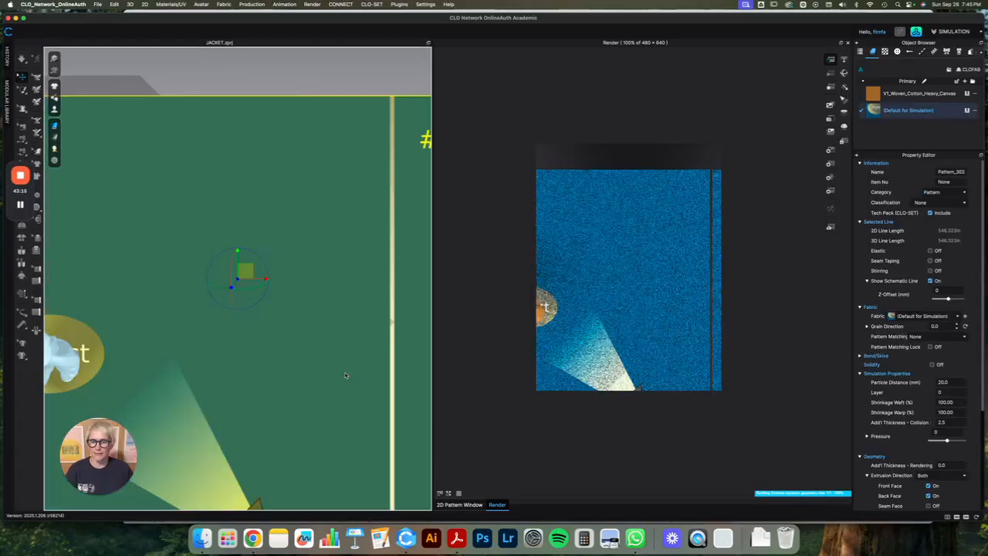
scroll(328, 400, "down", 3)
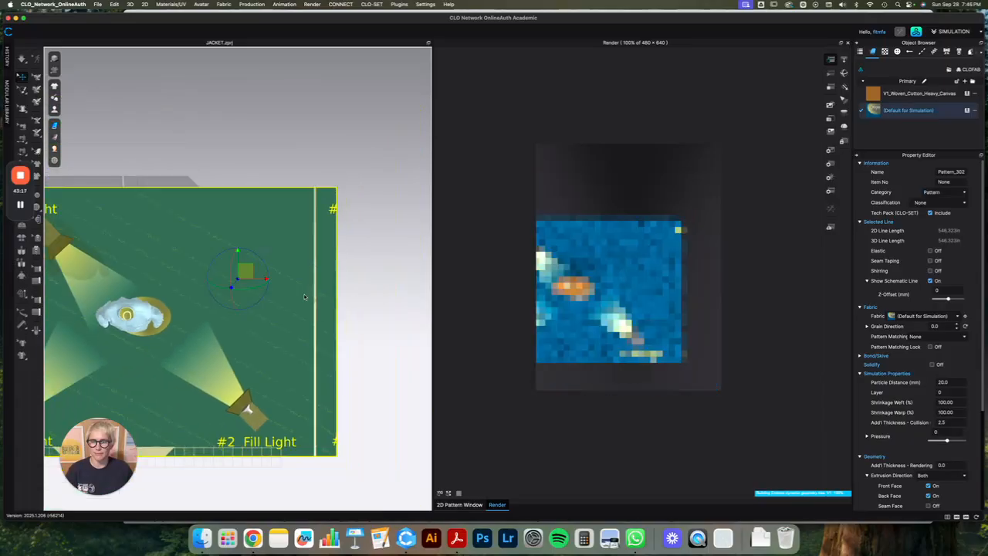
right_click(282, 355)
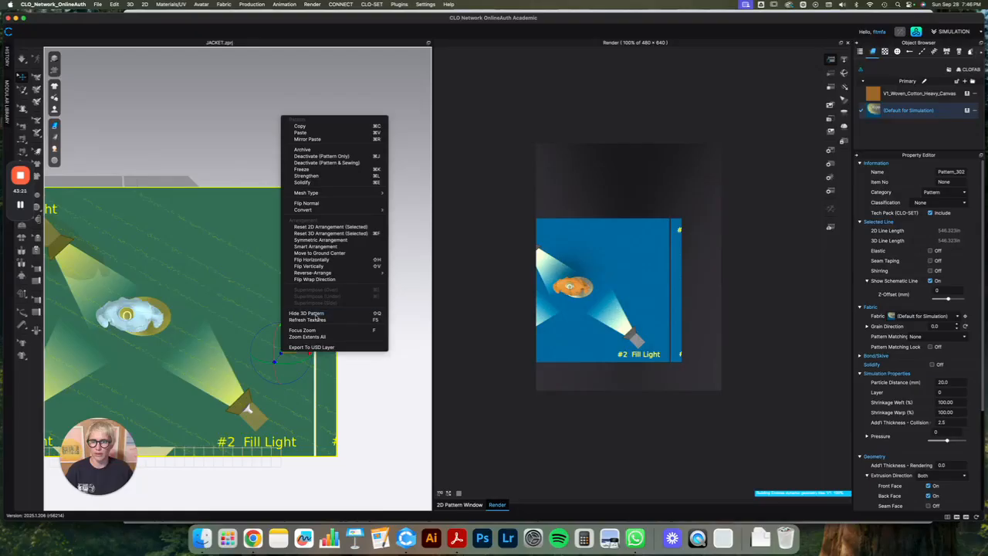
left_click(315, 313)
left_click(229, 174)
- Deactivate the dome light and the key and fill directional lights so only the back light illuminates the jacket
key("2")
scroll(206, 229, "up", 2)
right_click_drag(206, 229, 314, 270)
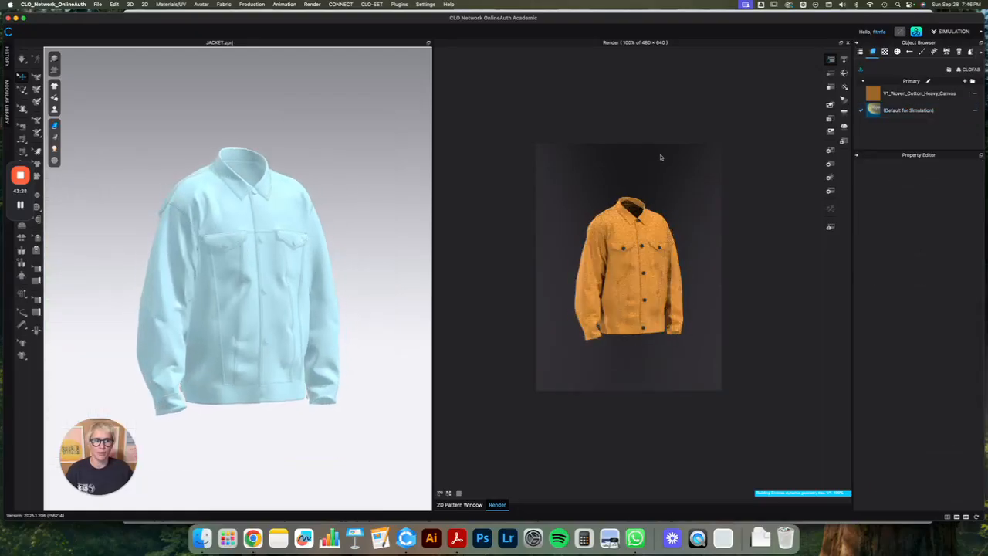
left_click(831, 177)
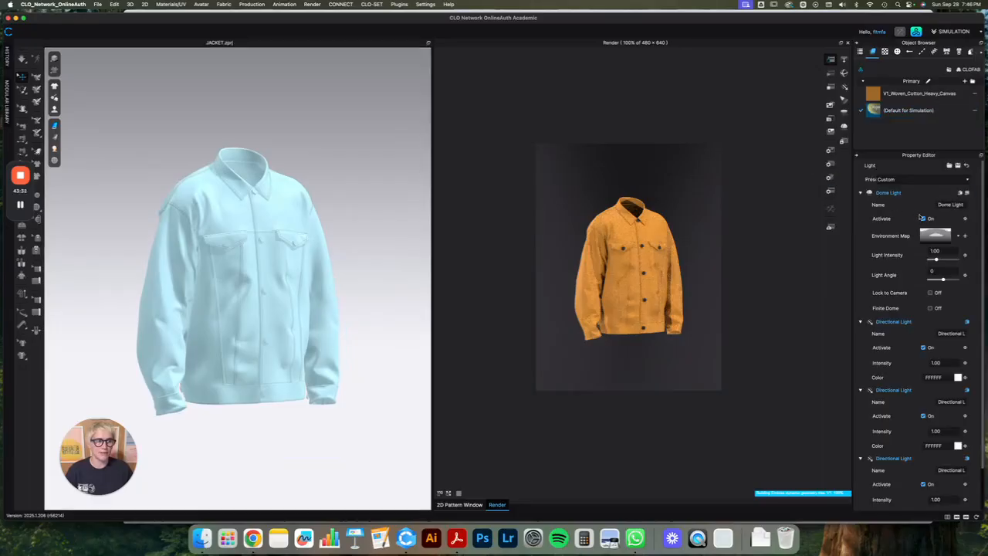
left_click(867, 195)
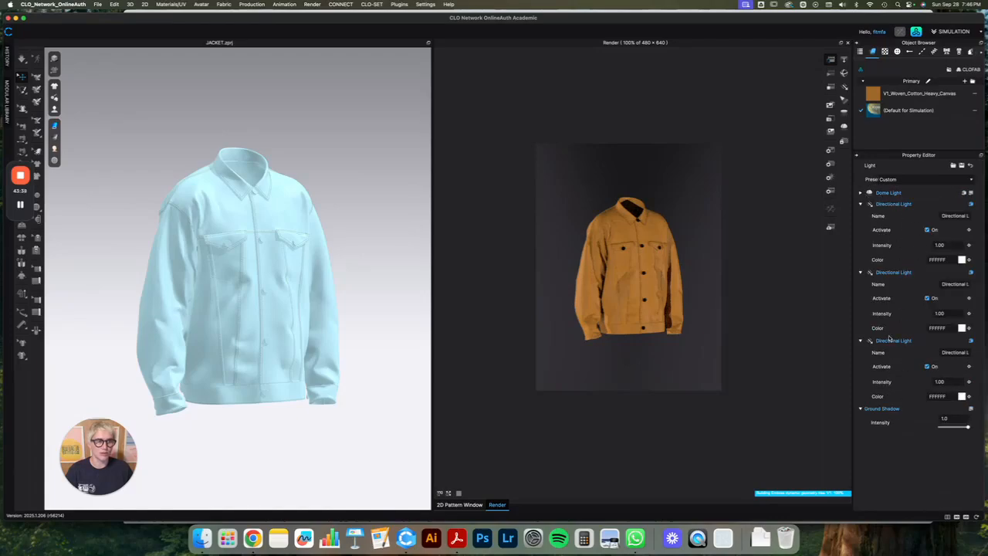
left_click(928, 229)
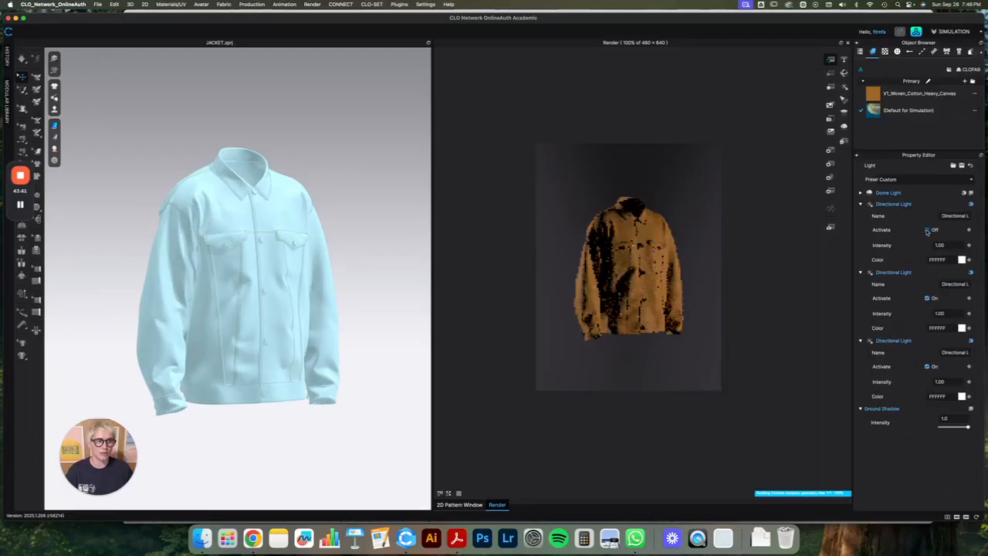
left_click(927, 299)
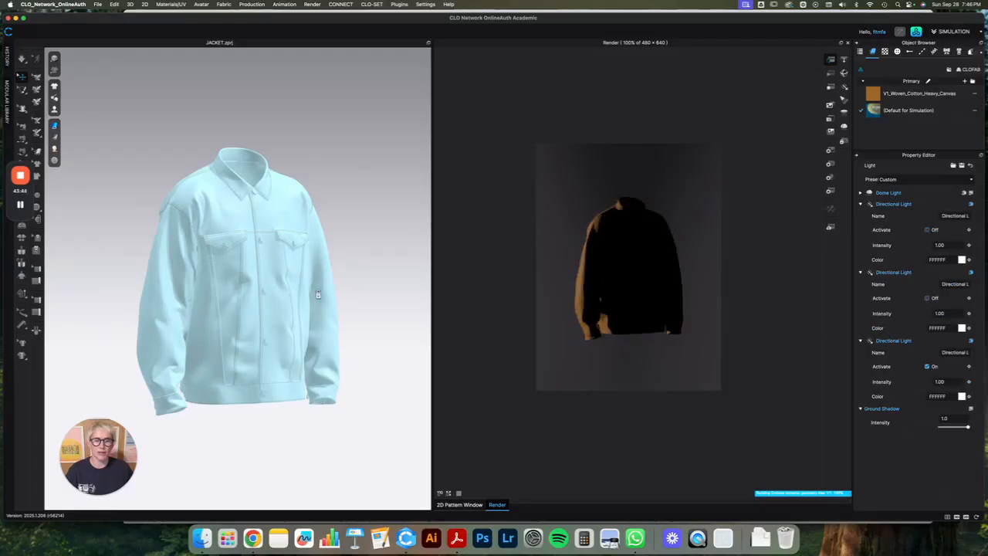
- Undo a trial light adjustment and move the active back light higher behind the jacket
scroll(316, 292, "down", 5)
scroll(161, 289, "down", 1)
left_click(144, 276)
mouse_move(143, 275)
left_mouse_down()
mouse_move(162, 247)
mouse_move(143, 266)
left_mouse_up()
key("super+z")
left_click(103, 264)
left_click_drag(76, 265, 113, 220)
scroll(667, 303, "up", 5)
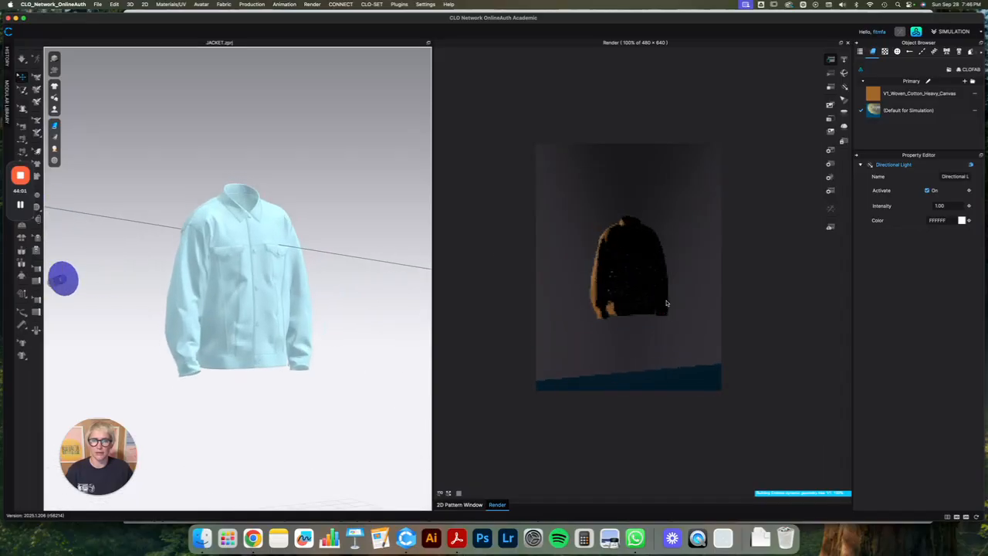
left_click(355, 213)
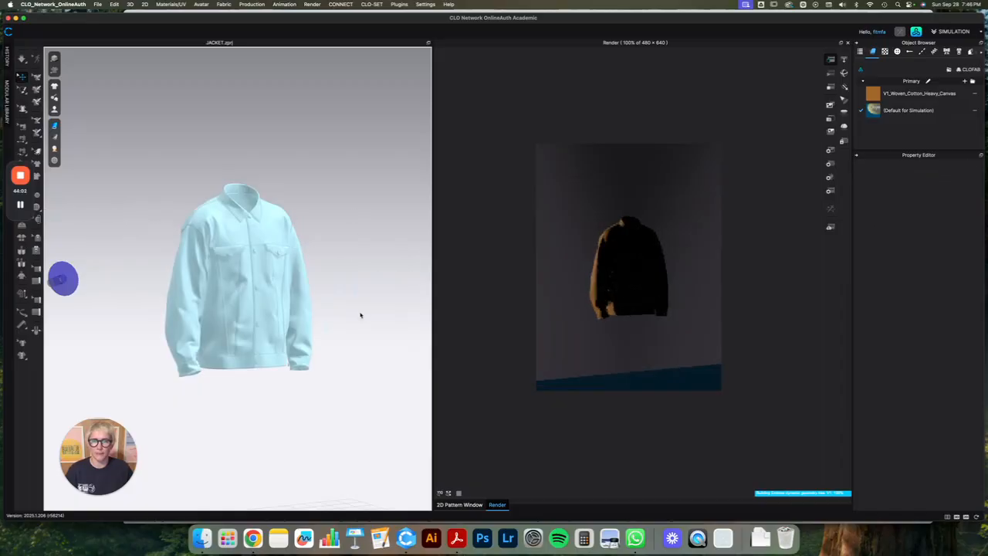
- Reactivate the key light and shift it slightly lower and closer to the jacket
scroll(360, 315, "down", 5)
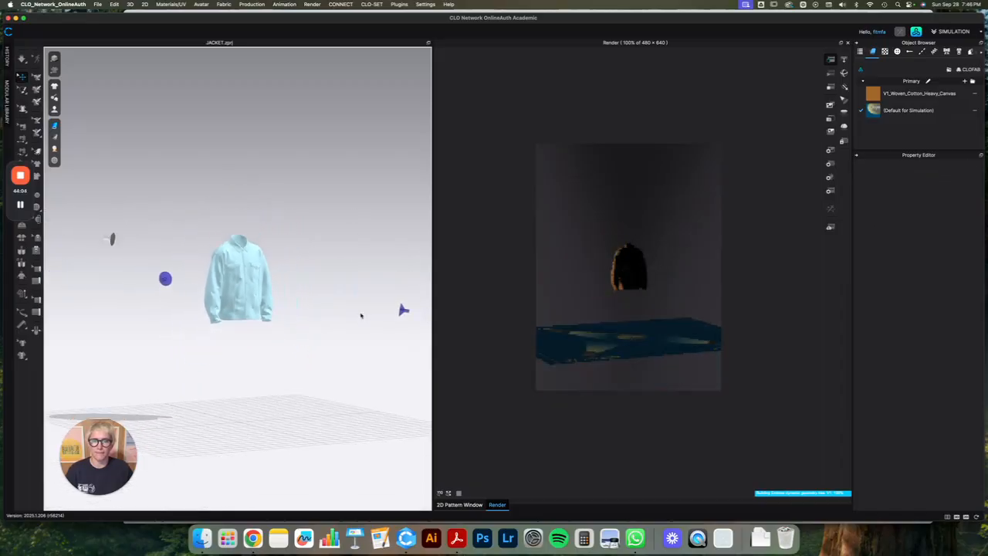
left_click(167, 279)
left_click(927, 191)
right_click_drag(342, 331, 120, 316)
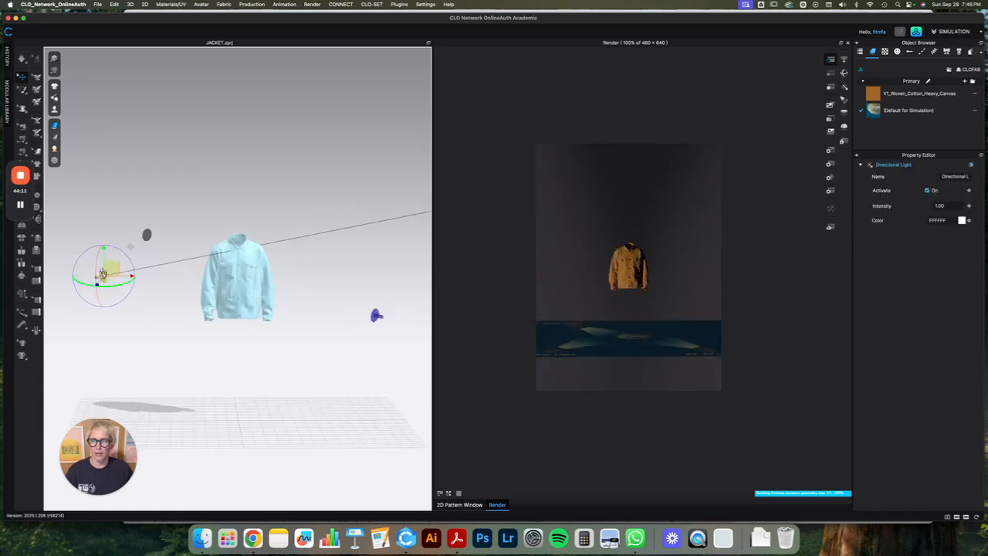
left_click_drag(112, 271, 123, 279)
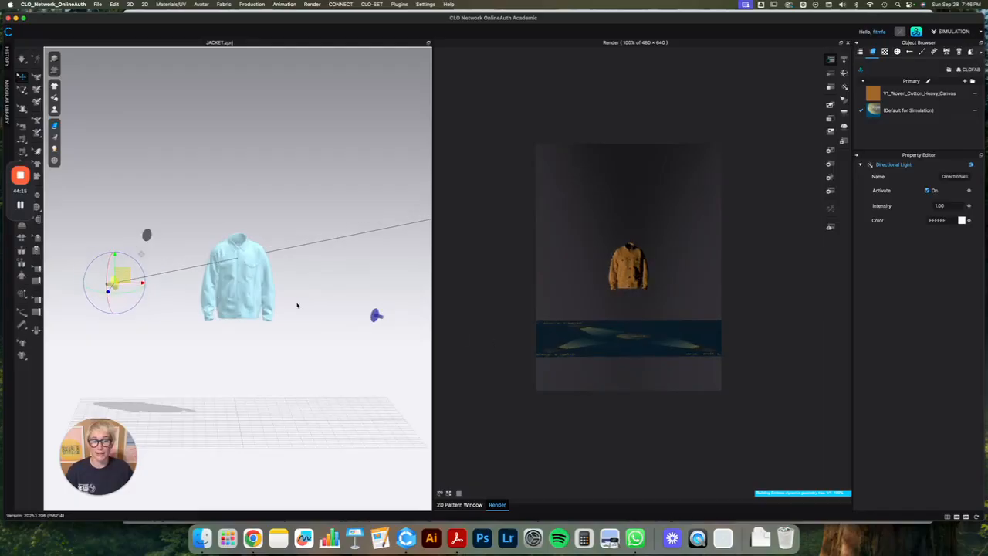
- Reactivate the fill light and set its intensity to 0.5
left_click(376, 315)
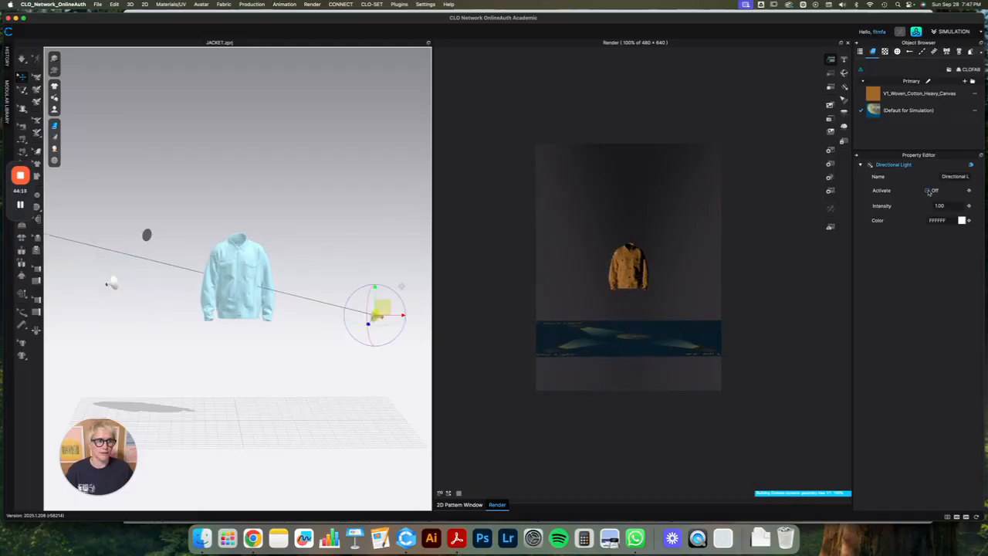
left_click(927, 190)
left_click(952, 207)
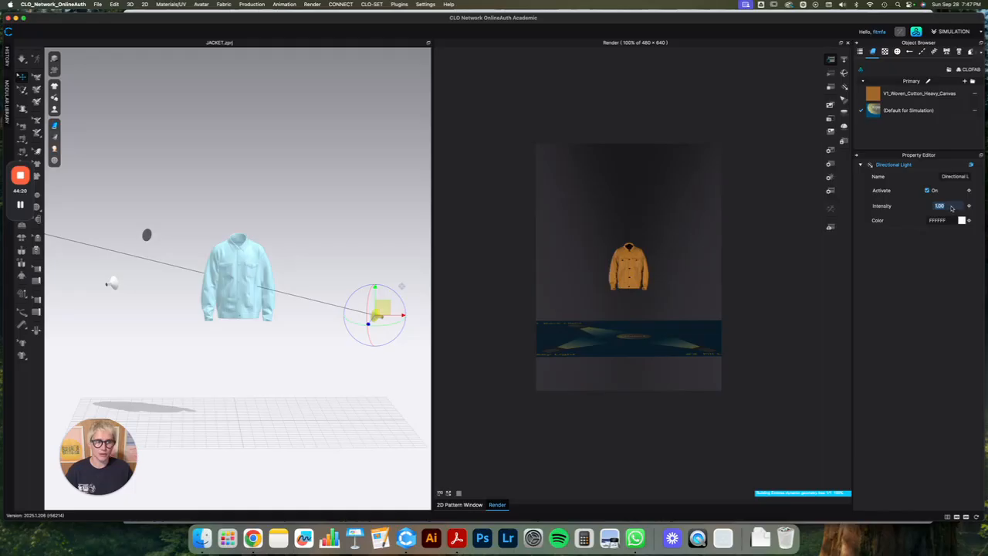
type("0.5")
key("Return")
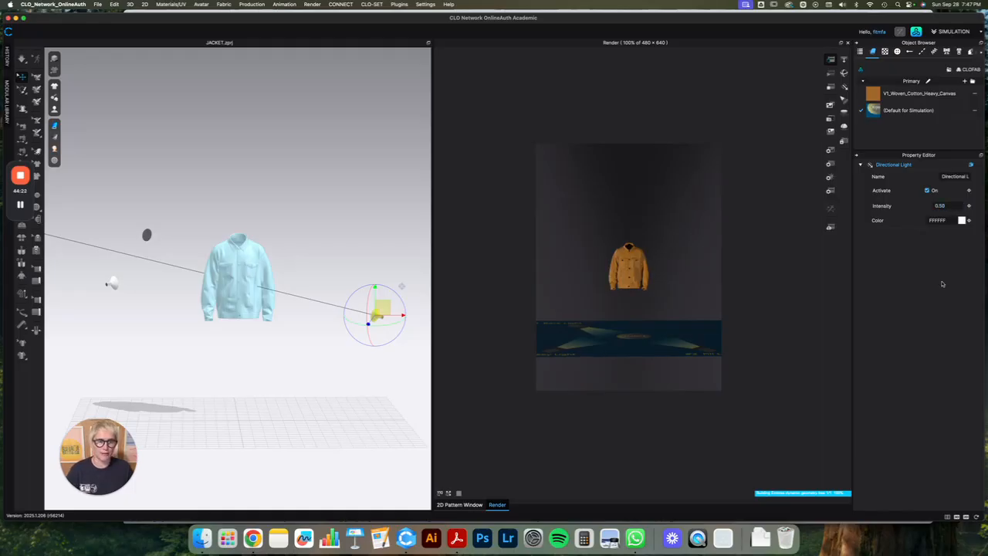
- Reduce the fill light's intensity to 0.25
scroll(654, 274, "up", 5)
scroll(653, 275, "up", 4)
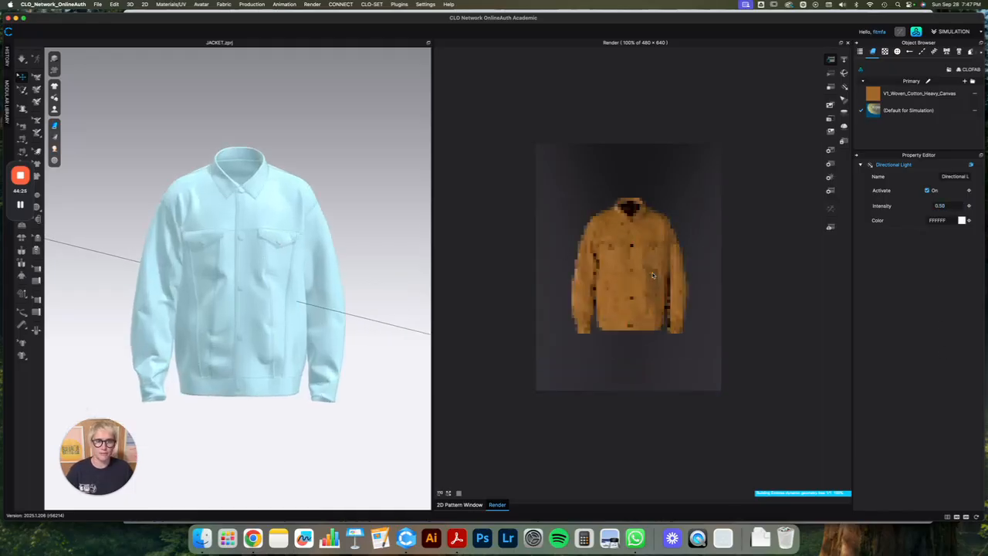
left_click(950, 207)
type(".25")
key("Return")
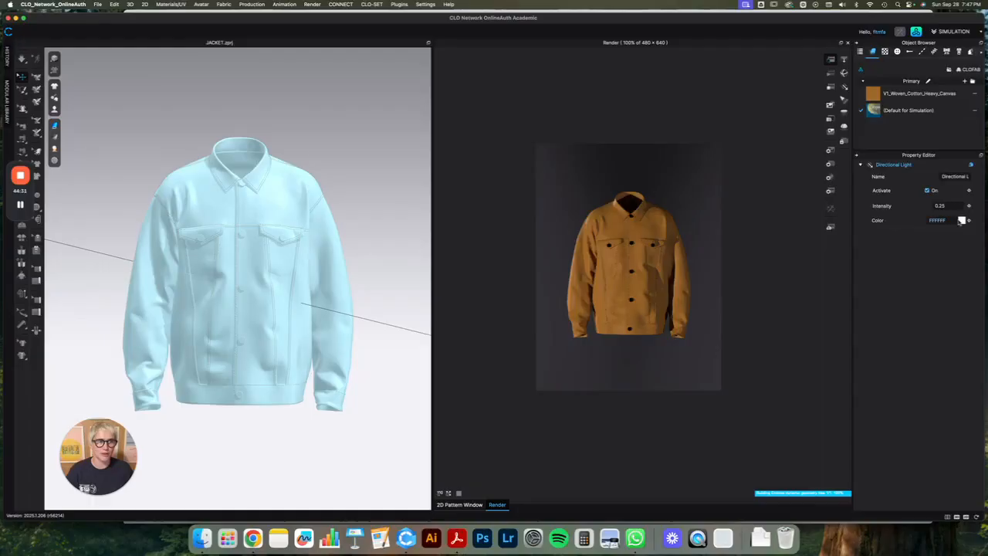
- Give the fill light a warm amber color from the Coloro palette and apply it
left_click(961, 221)
left_click_drag(499, 133, 353, 144)
scroll(440, 251, "down", 5)
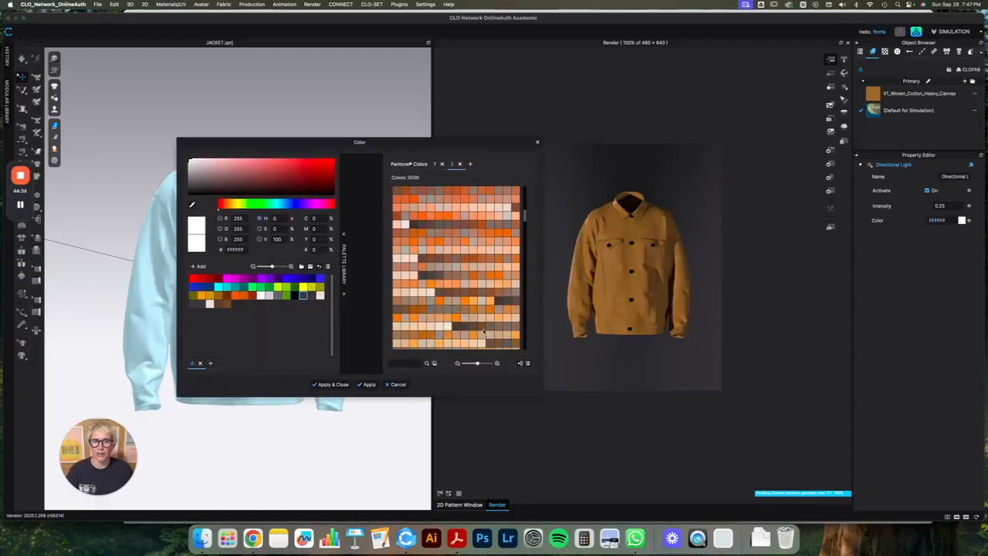
left_click(514, 324)
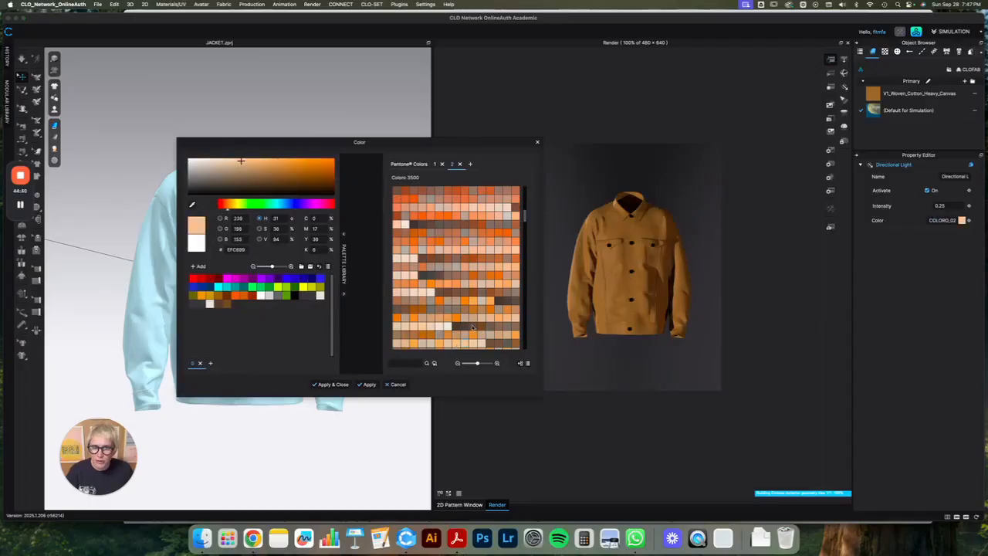
scroll(458, 322, "down", 5)
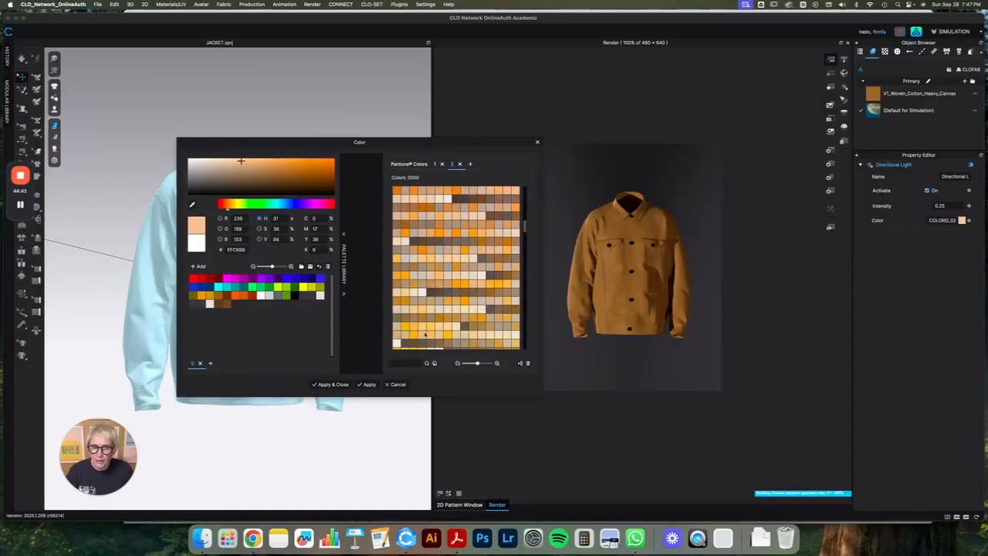
left_click(414, 330)
left_click(327, 385)
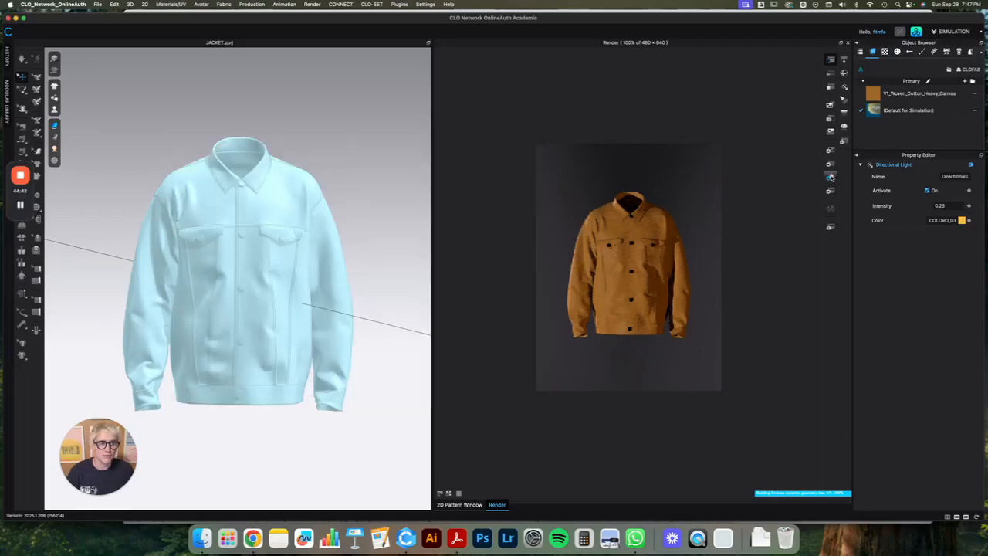
- Try a golden yellow Coloro color on the first directional light and reset its color to white
left_click(962, 260)
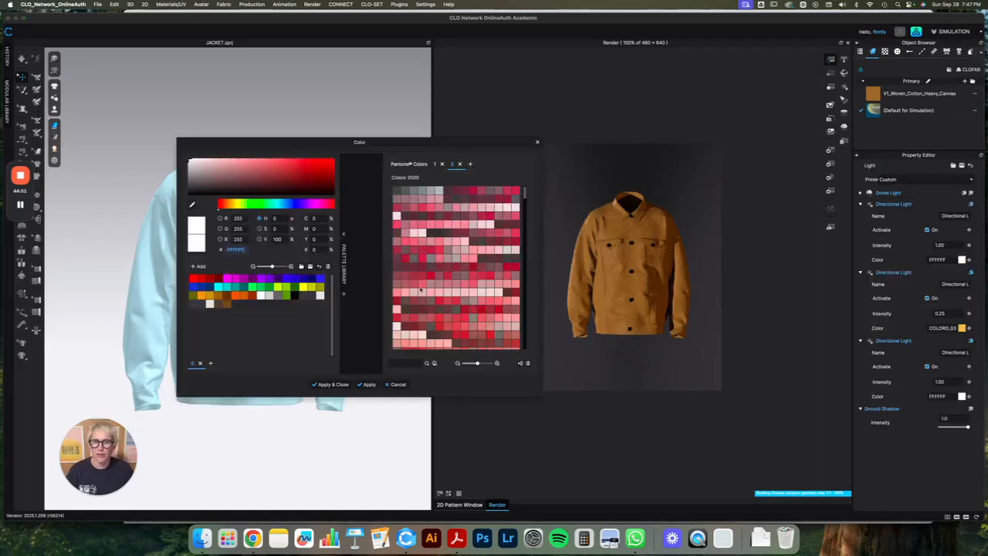
scroll(466, 326, "down", 6)
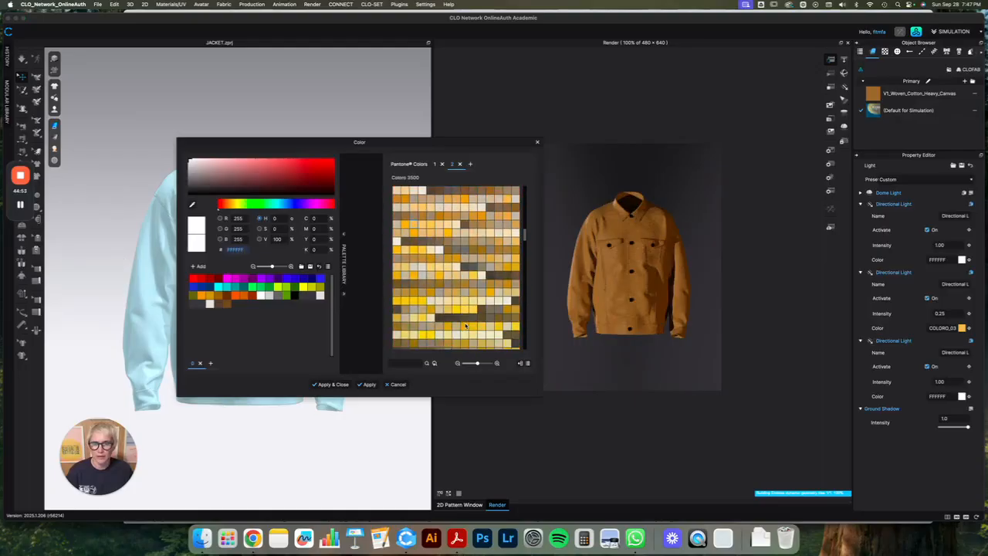
left_click(423, 304)
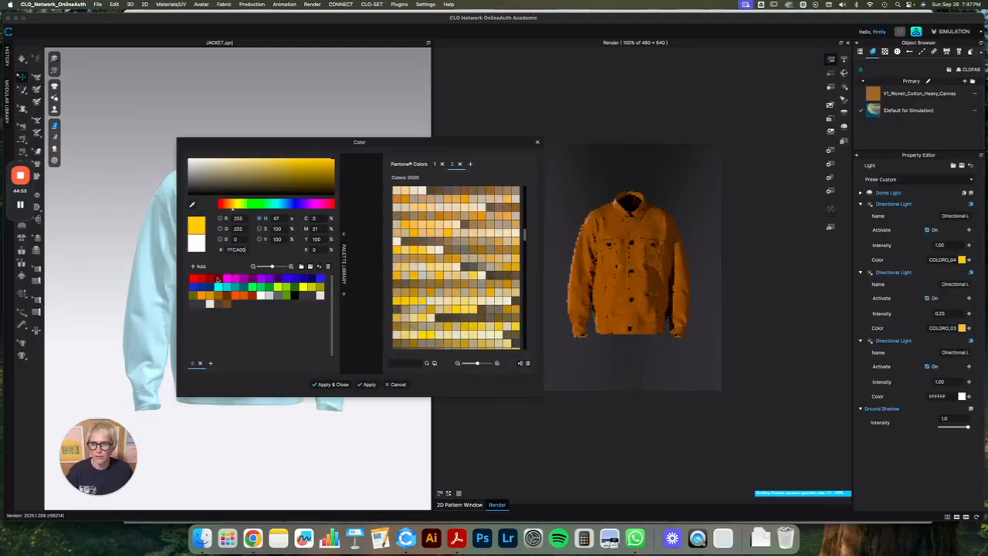
left_click(332, 384)
left_click(969, 260)
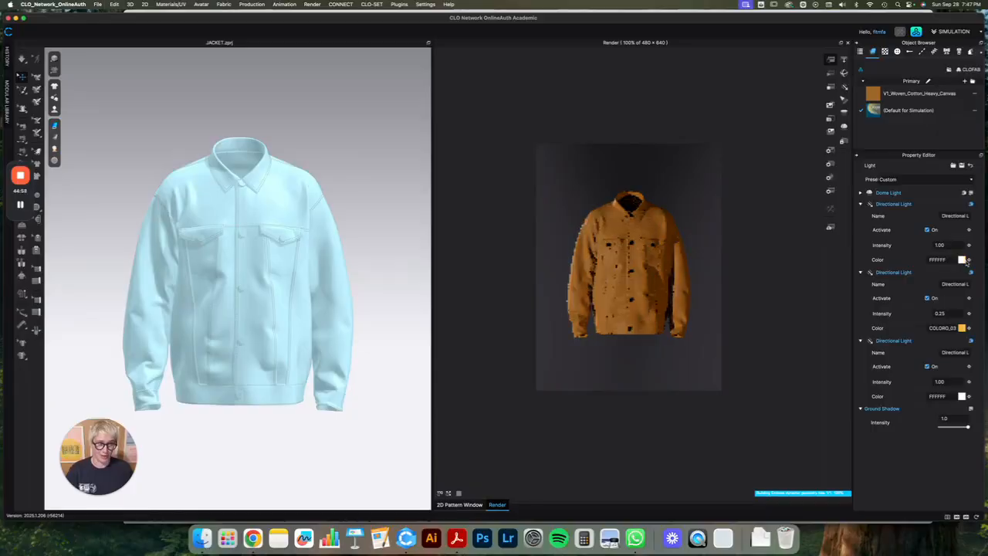
- Compare the render with the third directional light off and on, and open the amber fill light's intensity
left_click(928, 367)
left_click(928, 367)
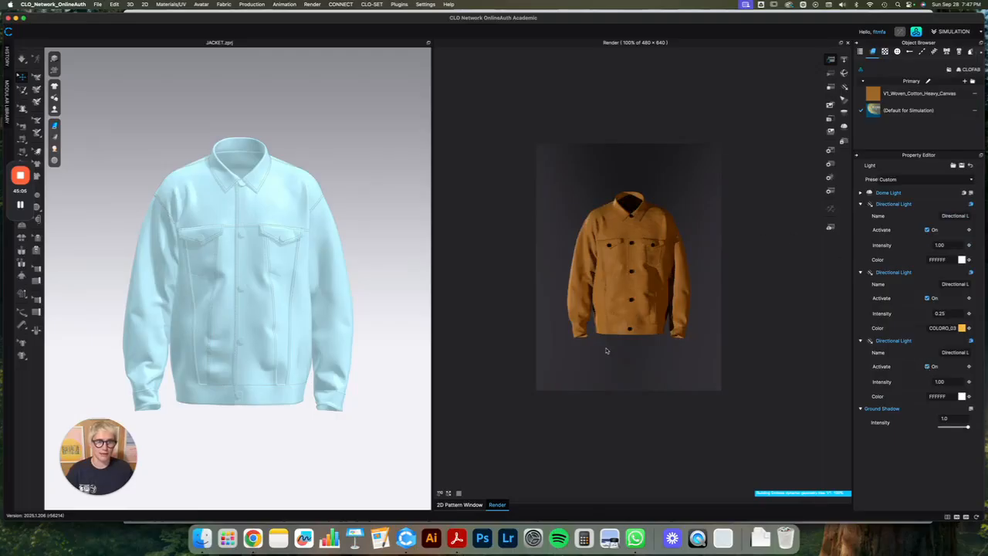
scroll(336, 355, "down", 10)
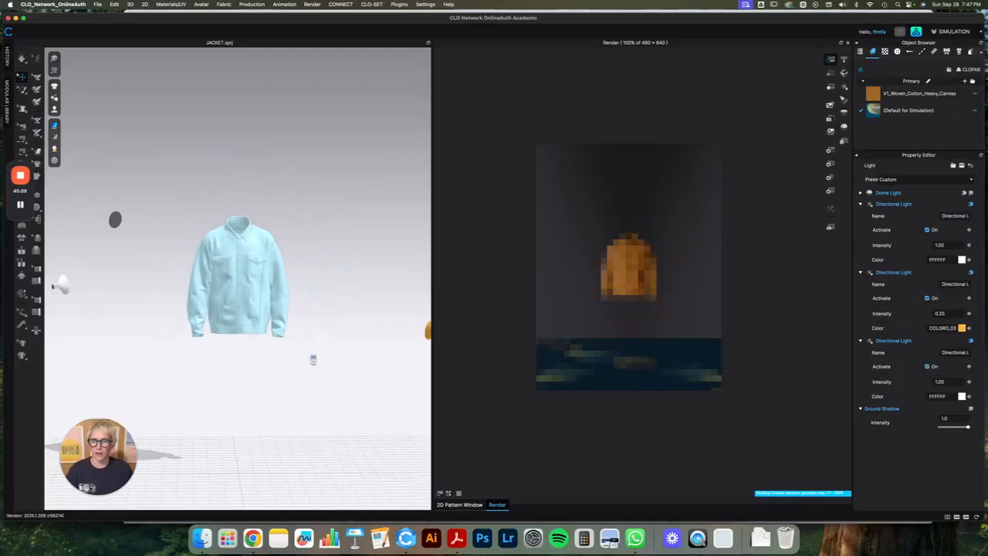
right_click_drag(298, 322, 346, 320)
left_click(370, 315)
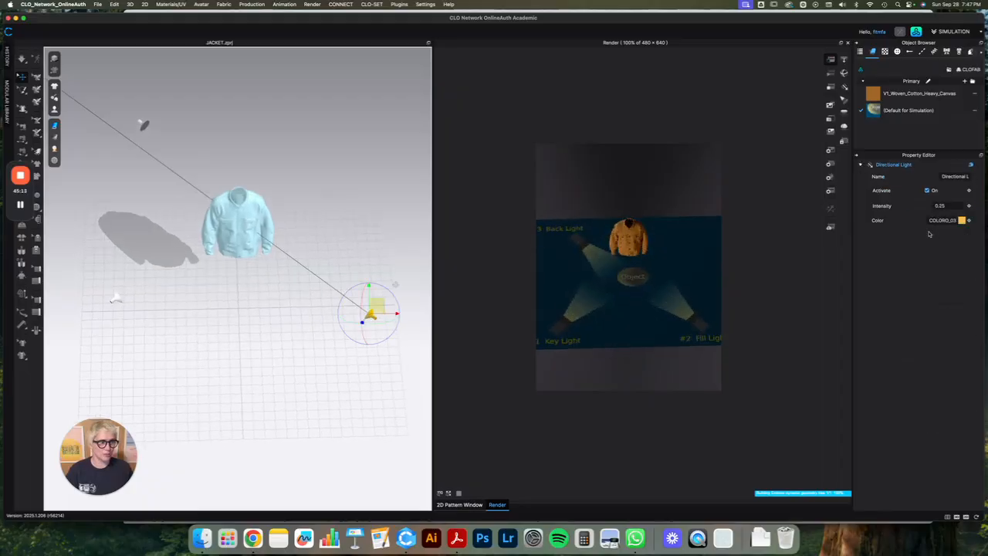
left_click(951, 207)
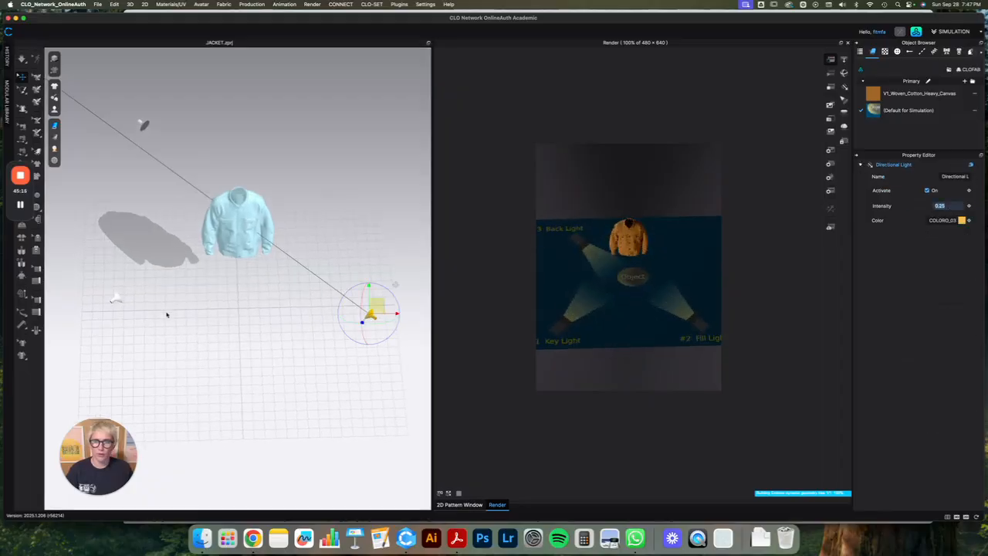
- Move the key light farther out from the jacket and deselect it
left_click(112, 299)
left_click_drag(114, 297, 61, 341)
left_click(203, 320)
- Examine the jacket's front in the interactive render, both up close and from farther away
scroll(228, 201, "up", 5)
mouse_move(235, 169)
right_mouse_down()
mouse_move(233, 141)
mouse_move(229, 161)
right_mouse_up()
key("1")
key("2")
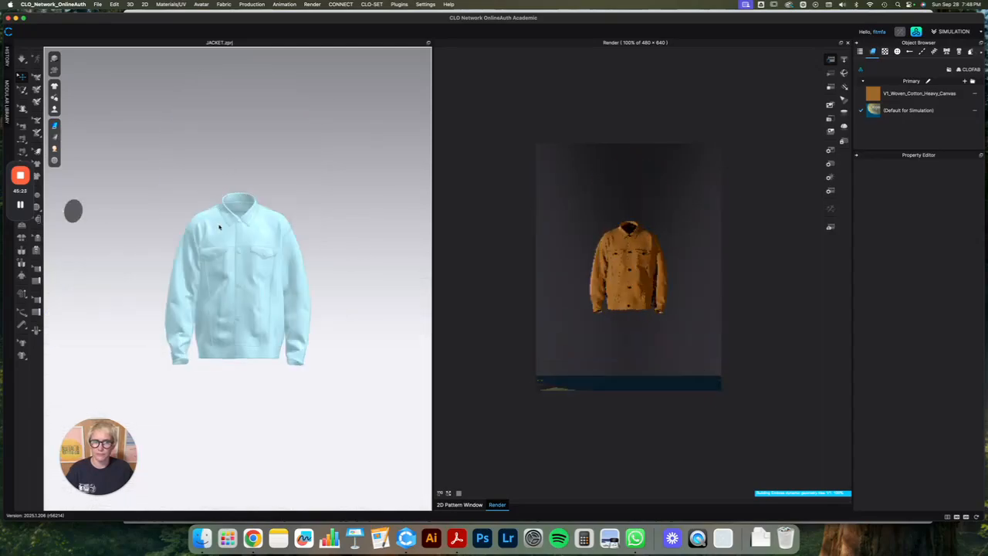
scroll(215, 245, "up", 5)
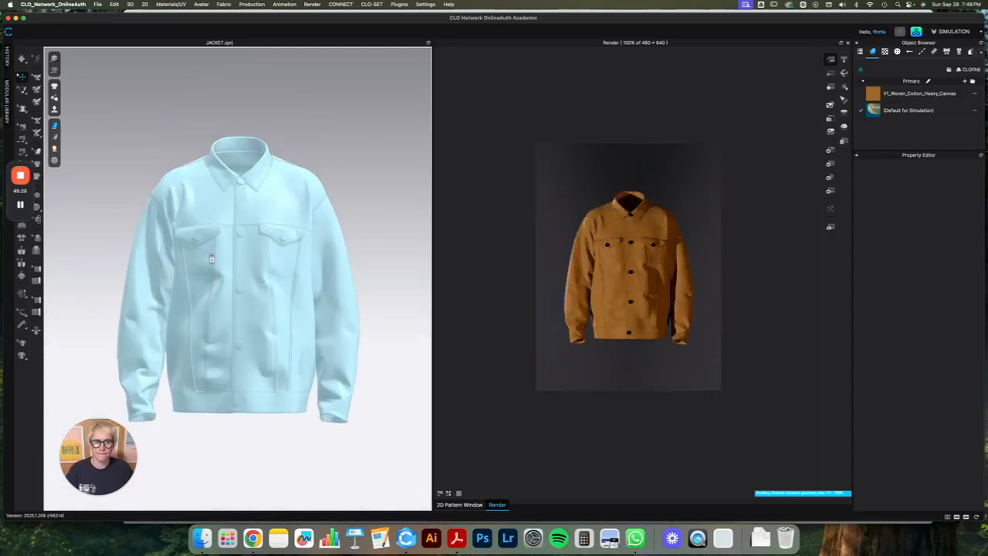
scroll(211, 258, "up", 2)
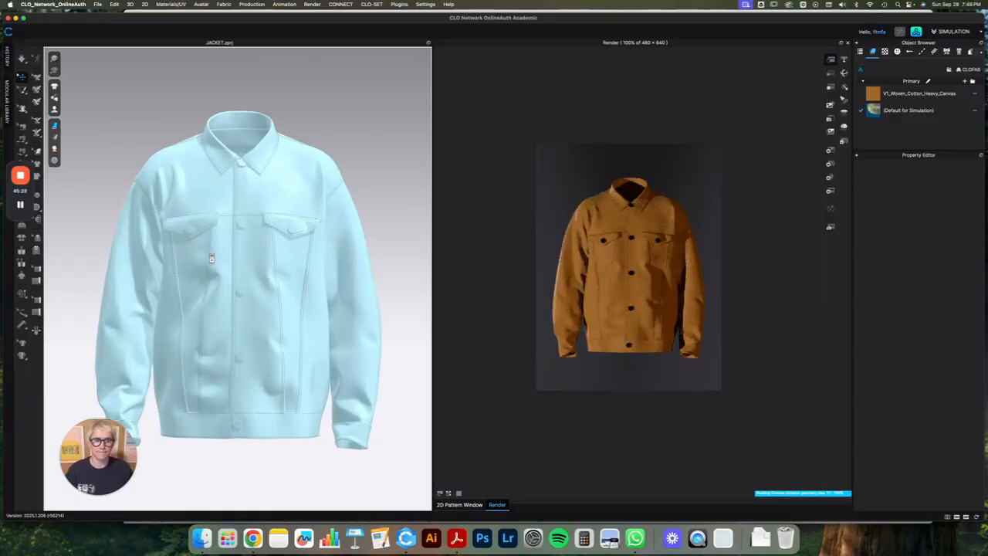
scroll(210, 258, "down", 8)
scroll(211, 258, "down", 6)
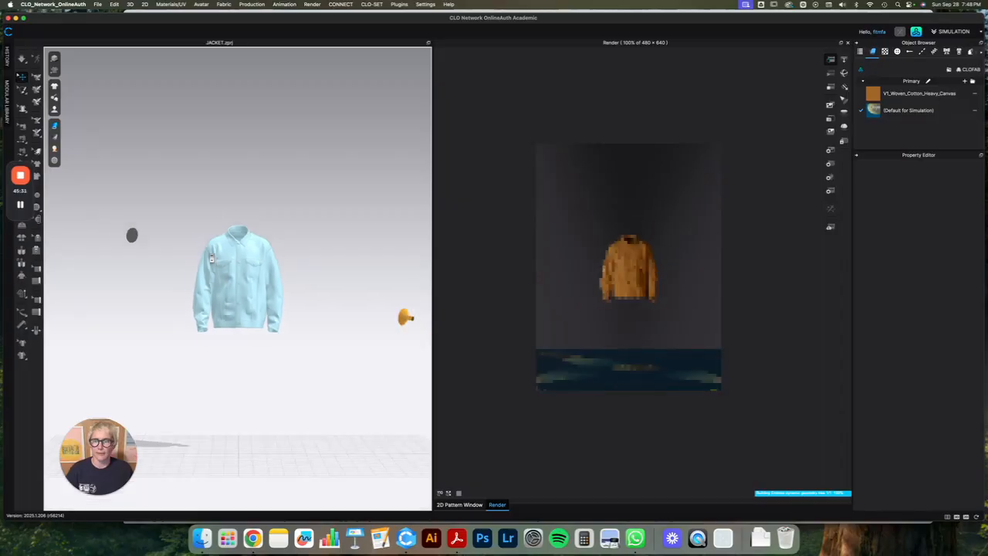
scroll(211, 258, "up", 8)
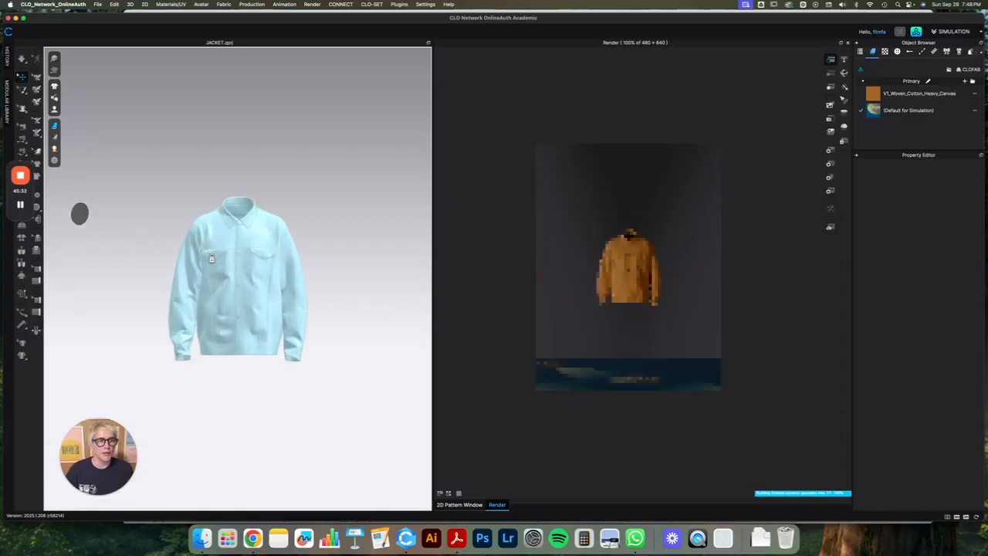
- Save the current light setup in the CLO Assets folder as 3POINT
left_click(830, 177)
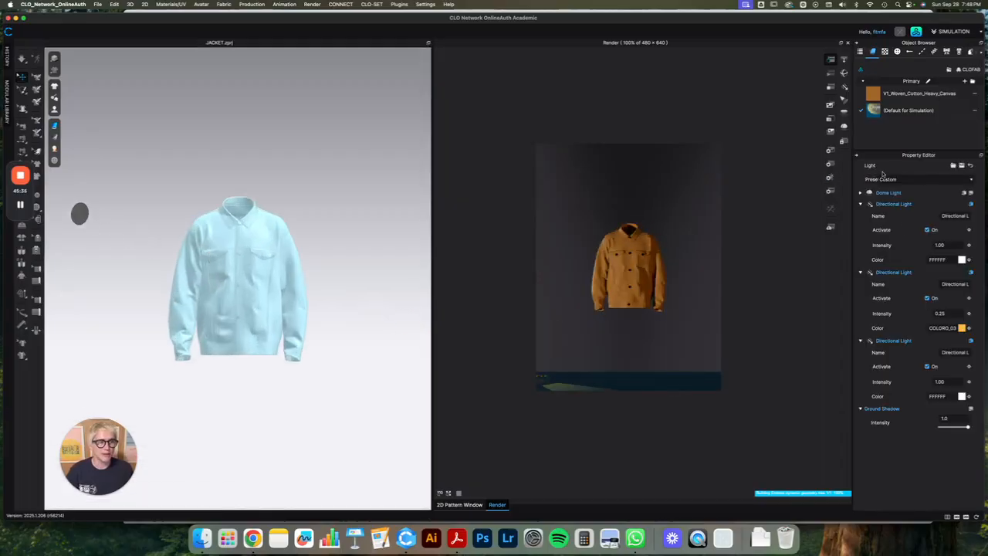
left_click(962, 166)
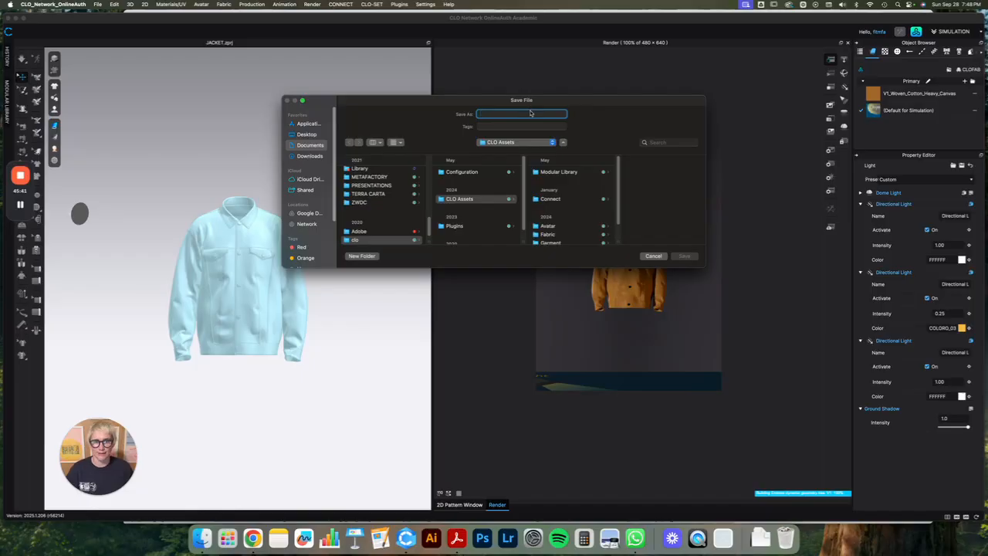
type("3POINT")
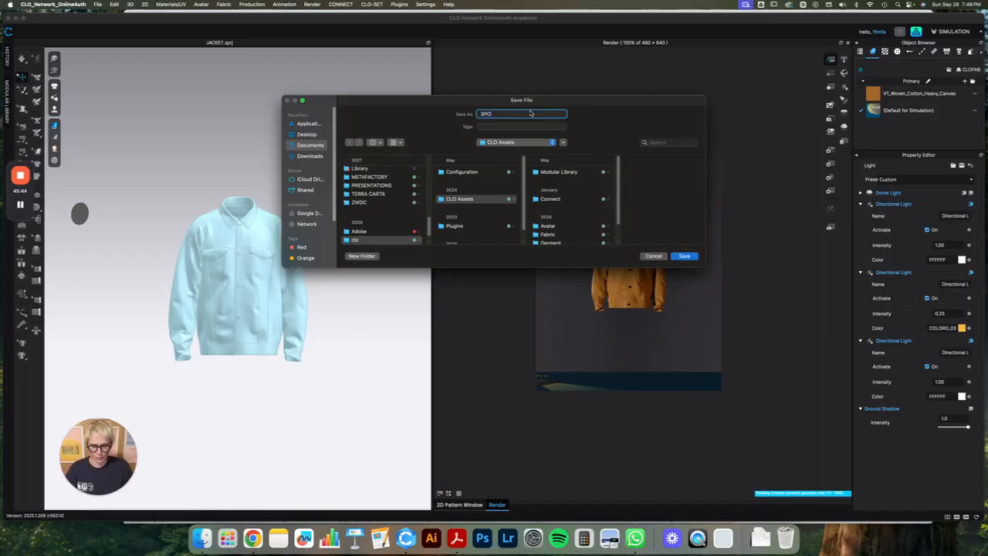
left_click(684, 256)
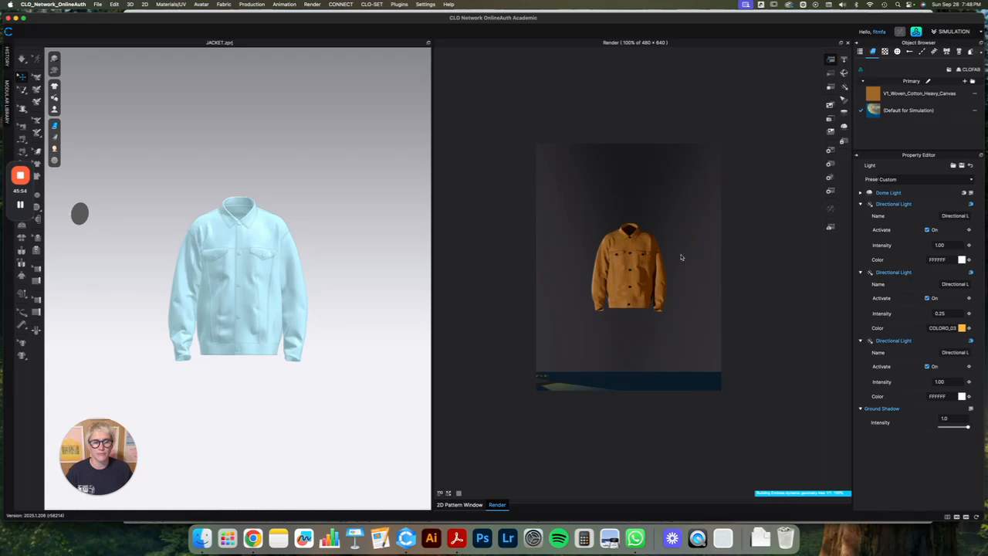
- Examine how the three lights fall on the front and back of the jacket in the render
scroll(671, 266, "up", 5)
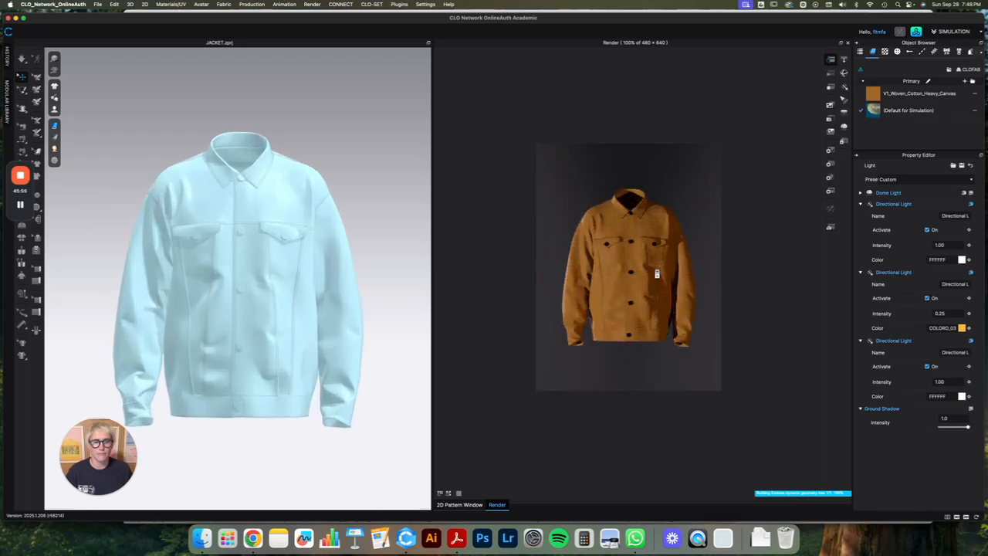
key("8")
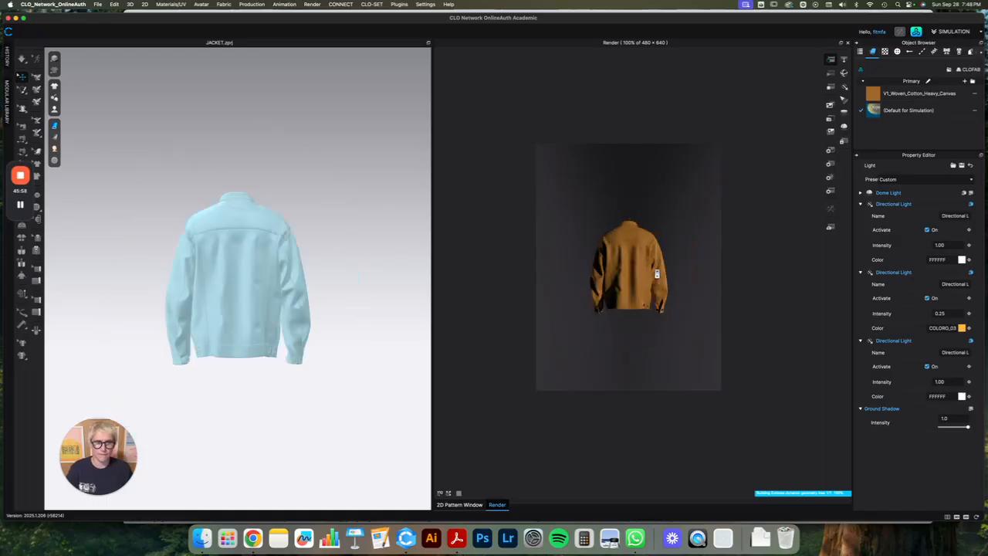
scroll(657, 273, "up", 4)
scroll(657, 273, "up", 3)
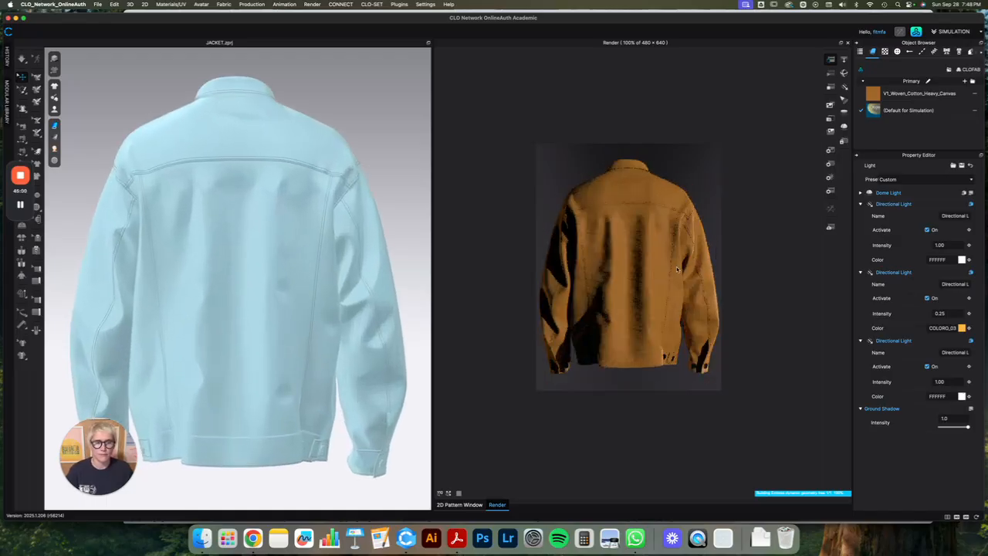
scroll(680, 272, "down", 2)
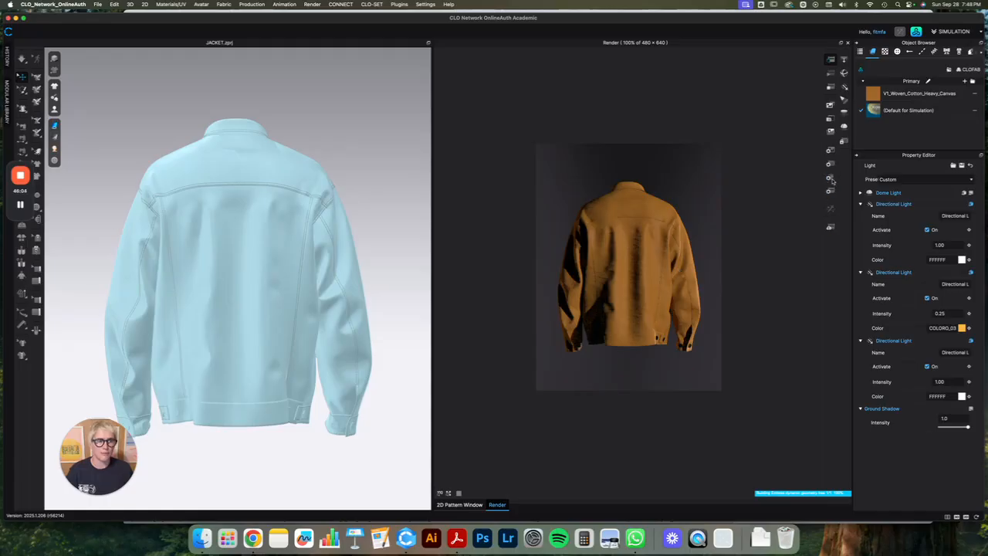
- Turn on the physical camera in the camera properties and set the focus on the back of the jacket
left_click(831, 151)
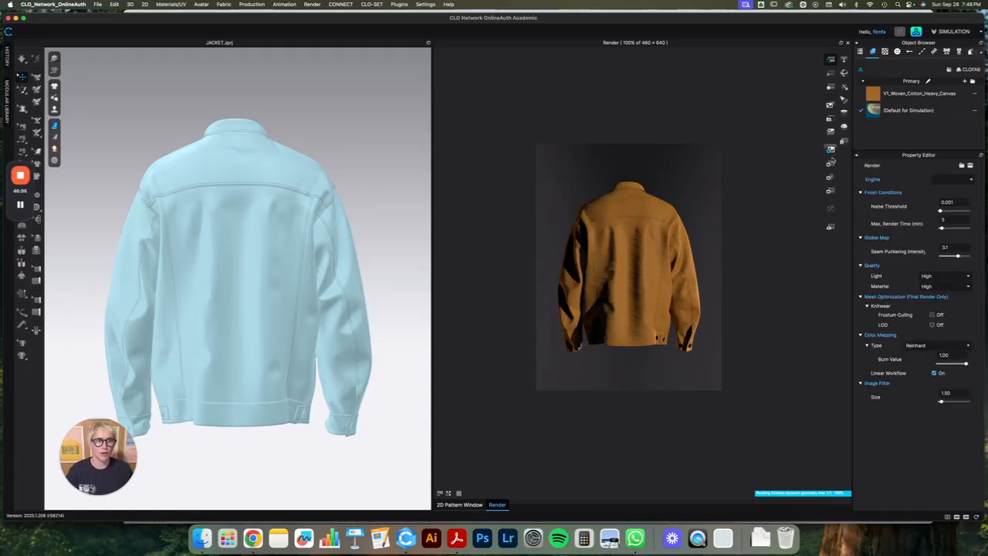
left_click(831, 164)
left_click(936, 310)
left_click(634, 225)
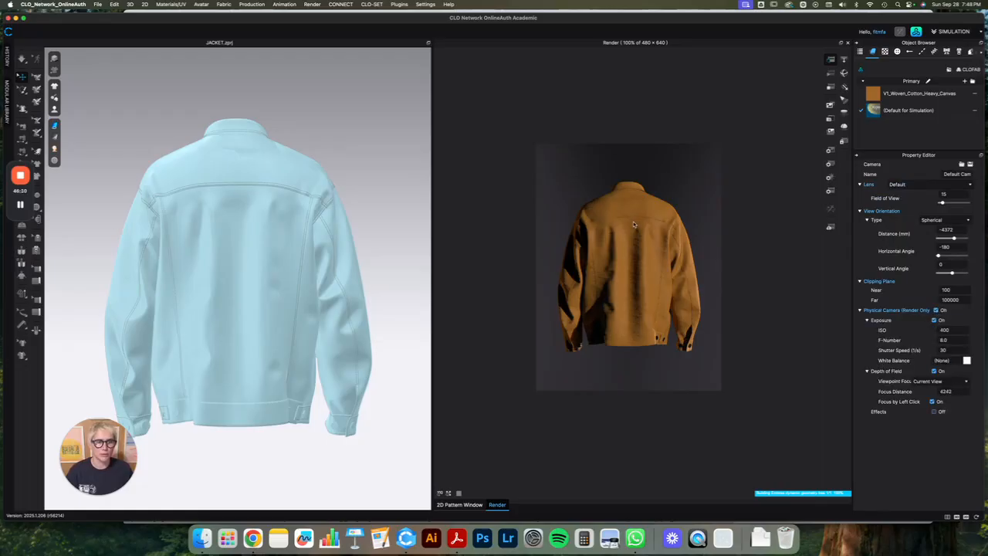
left_click(660, 282)
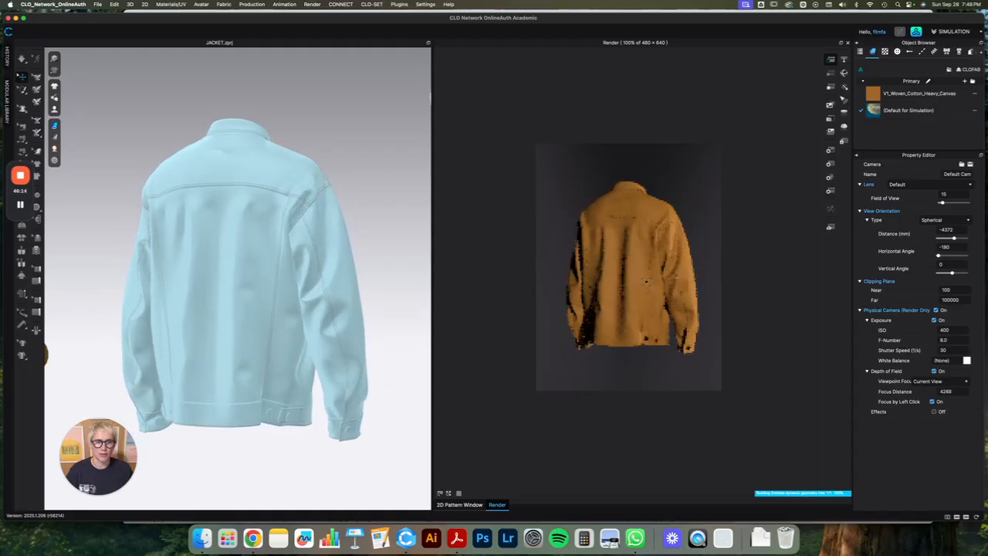
- Examine the rendered jacket from both front three-quarter angles and from directly behind
right_click_drag(607, 292, 688, 295)
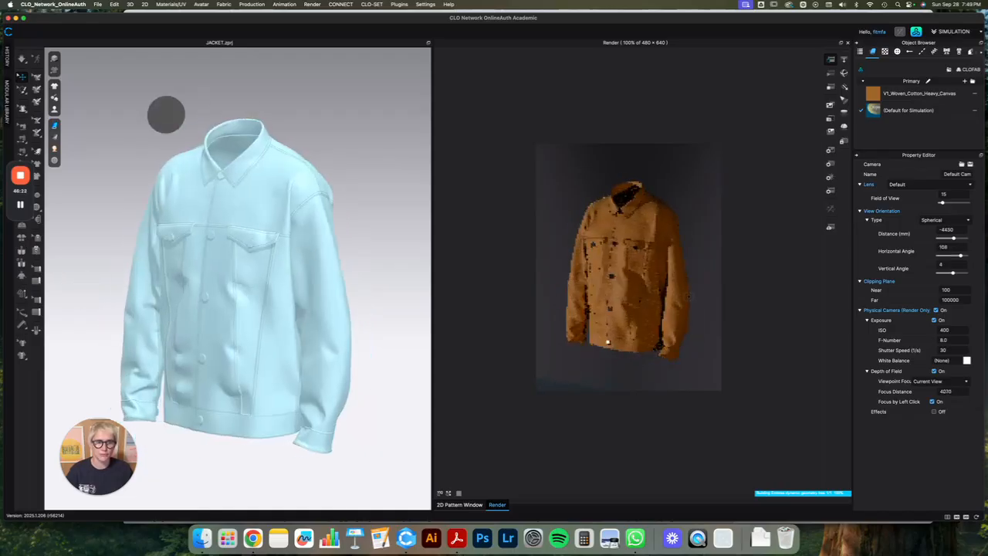
right_click_drag(632, 263, 692, 258)
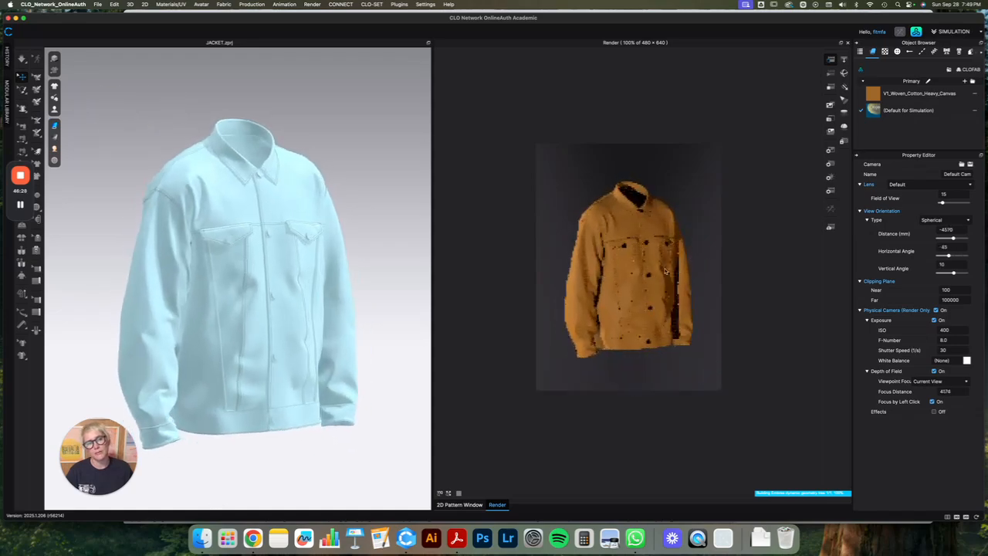
key("8")
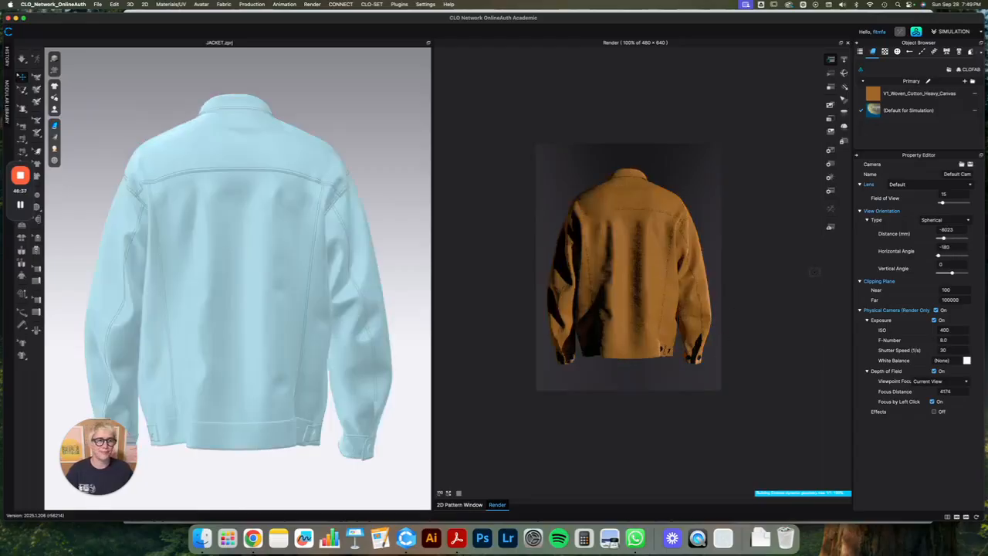
- Close the render window and hide all three directional lights in the 3D window
left_click(848, 43)
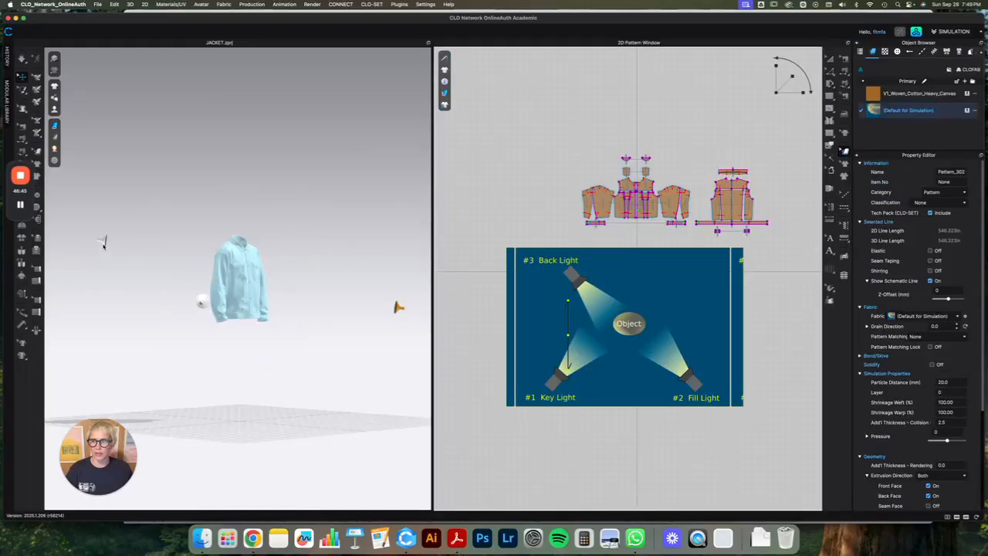
left_click(105, 241)
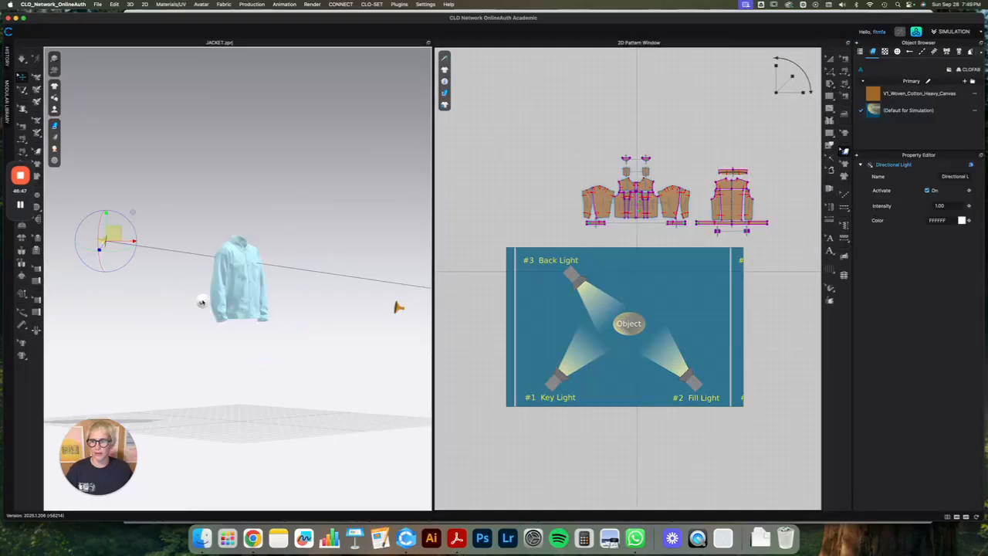
right_click(402, 309)
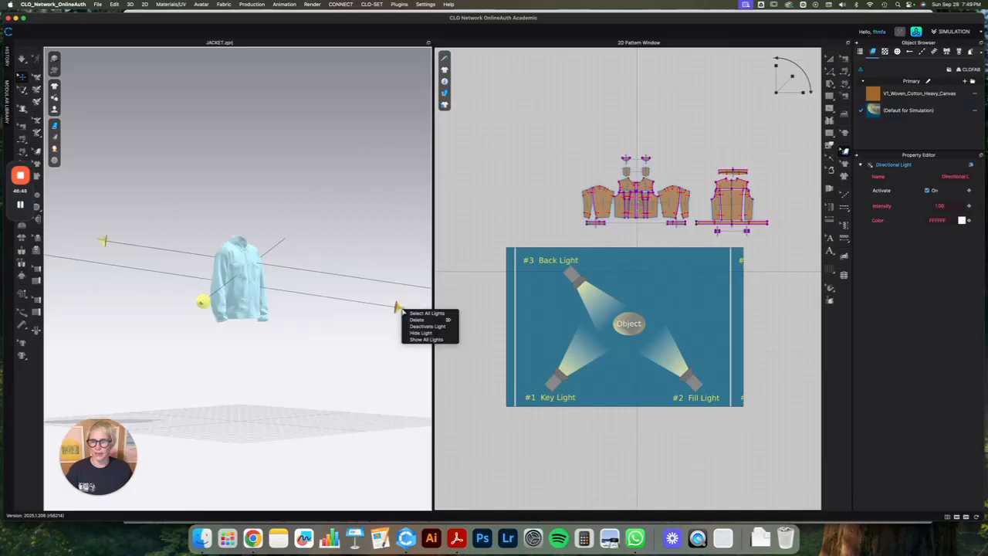
left_click(436, 340)
- Reopen the render window to check the jacket with the light objects hidden, and close it
left_click(313, 4)
left_click(339, 31)
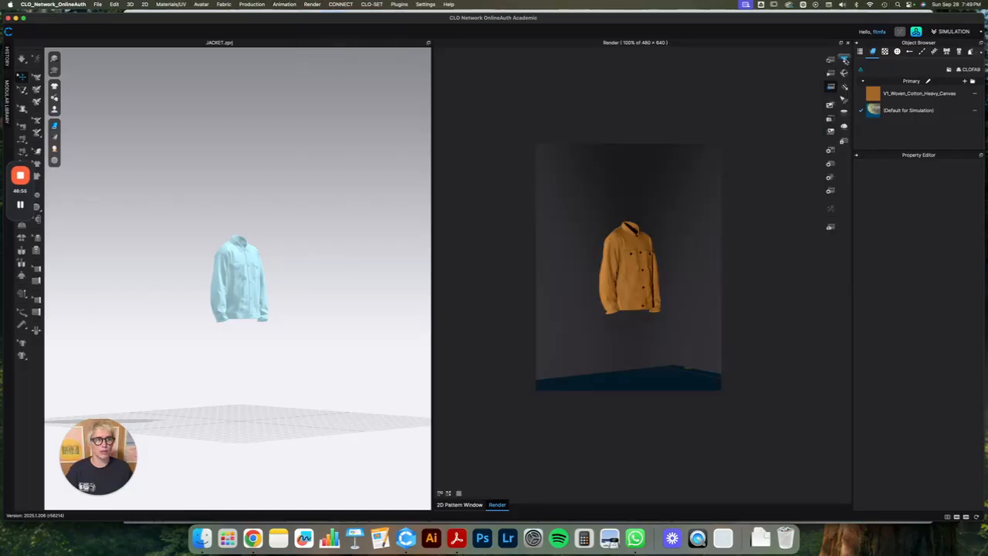
left_click(848, 42)
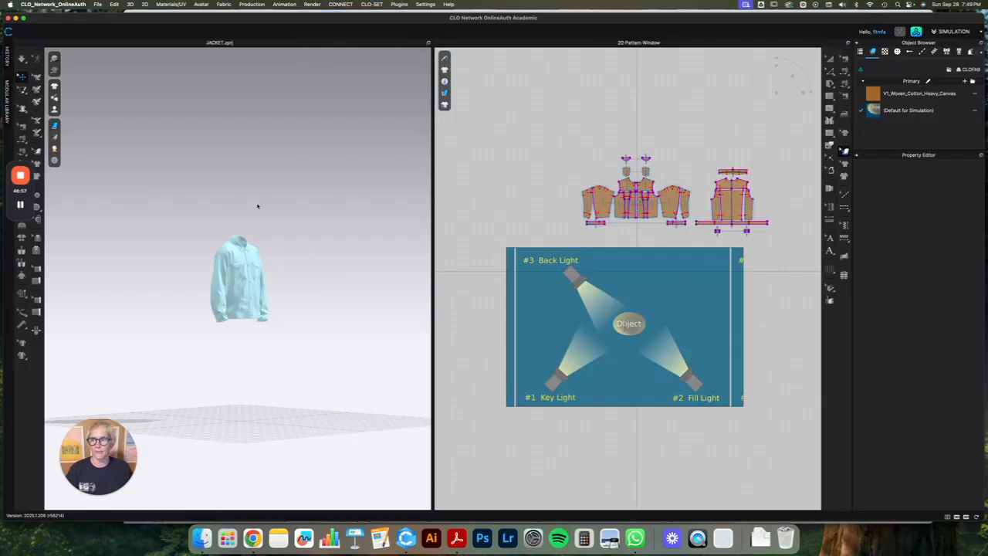
- Try Show Light (3D) in the environment display and turn it off again
left_click(54, 160)
left_click(80, 176)
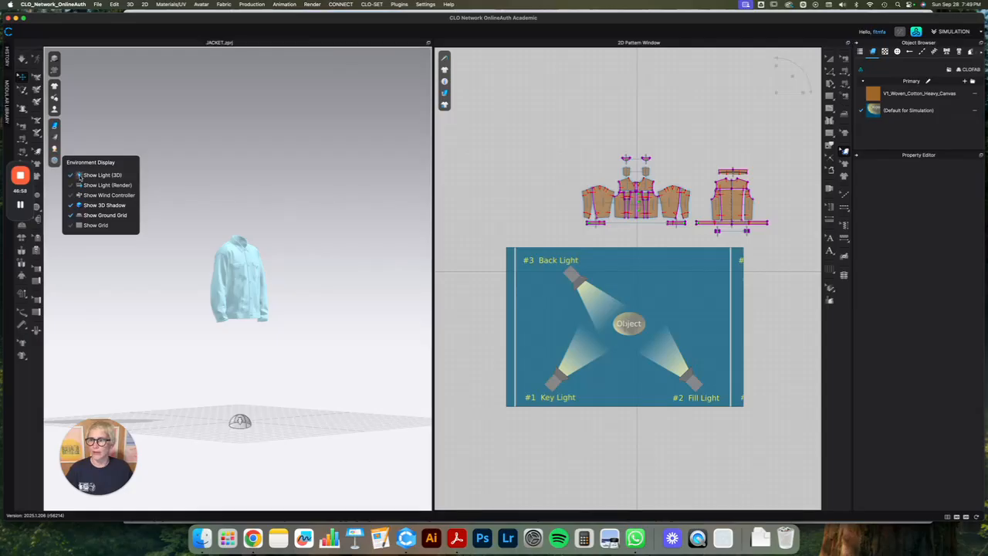
left_click(80, 176)
- Return to the front view and select all the jacket's pattern pieces in the 2D pattern window
scroll(250, 200, "up", 3)
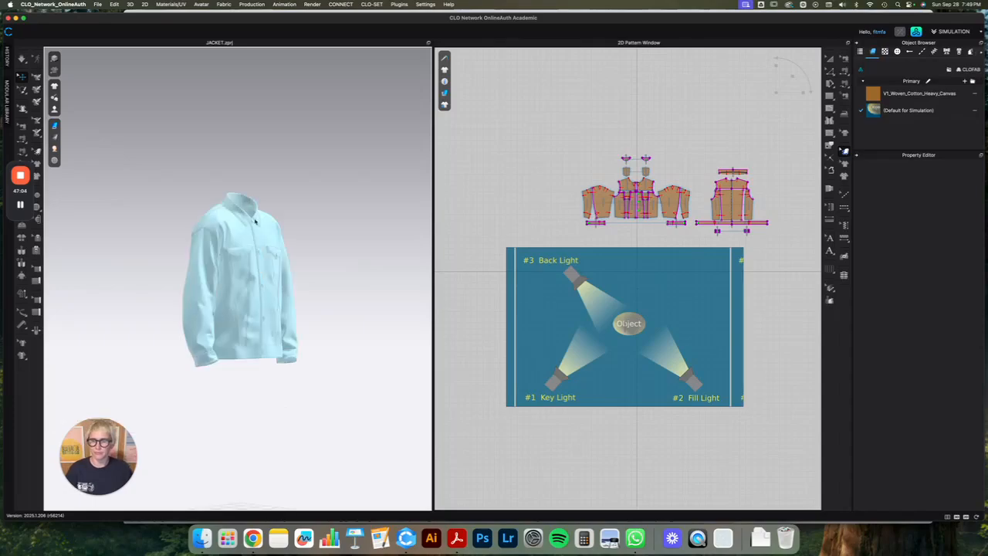
key("2")
left_click_drag(549, 127, 810, 241)
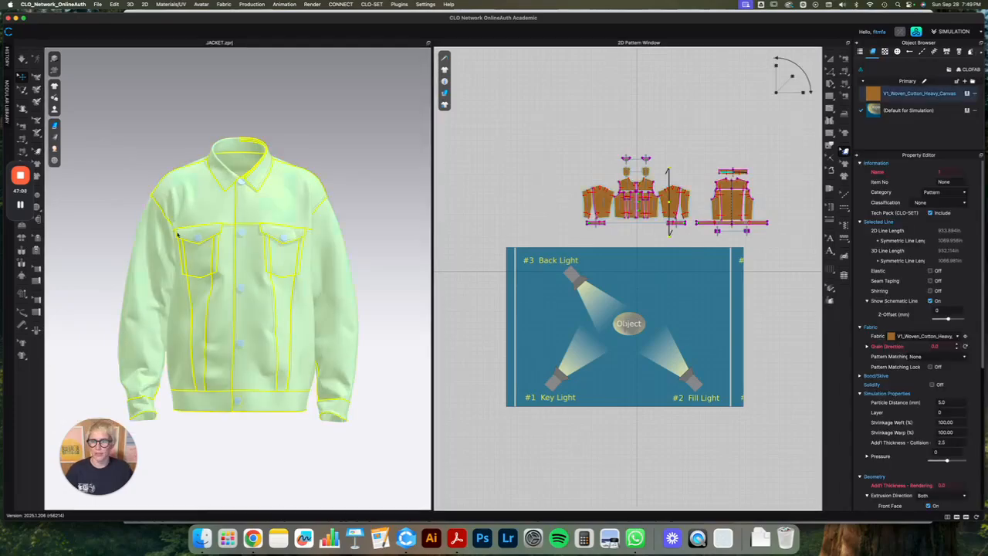
- Unfreeze all the selected jacket pattern pieces in the 3D window and clear the selection
right_click(215, 226)
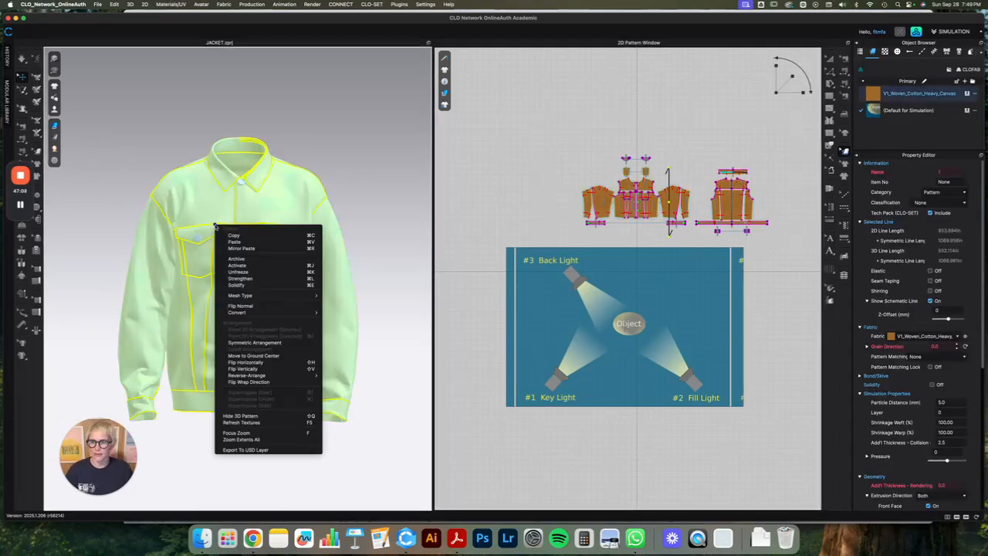
left_click(237, 272)
left_click(377, 205)
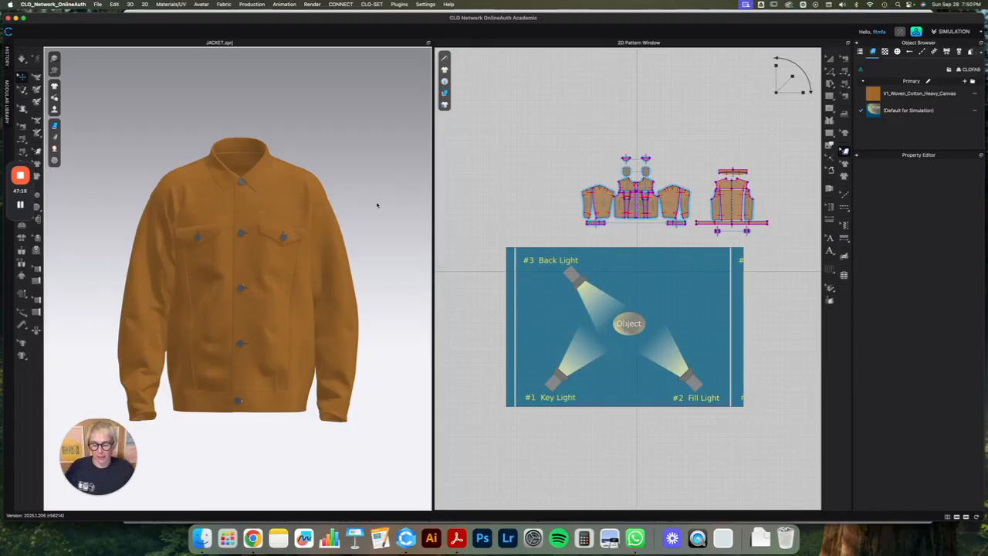
scroll(307, 196, "up", 3)
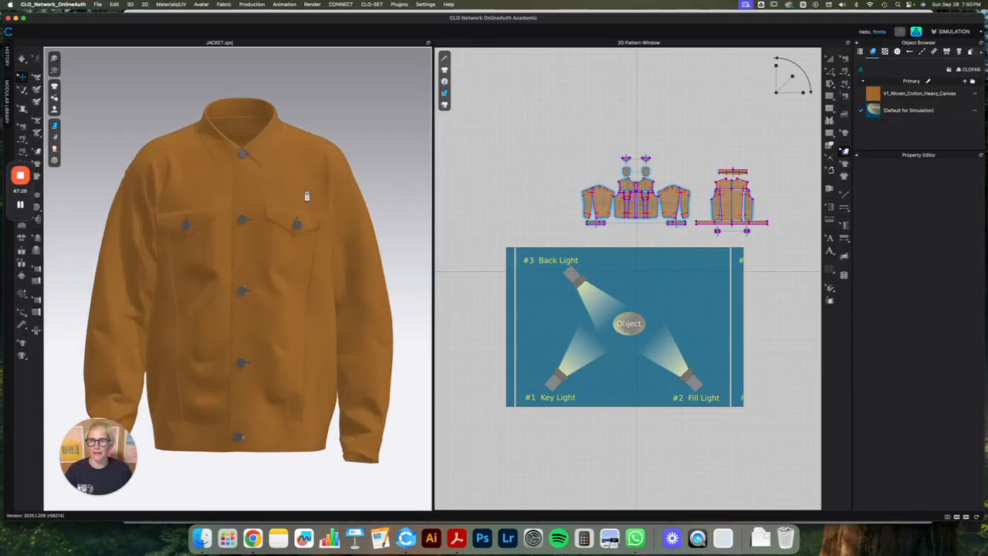
scroll(306, 196, "down", 2)
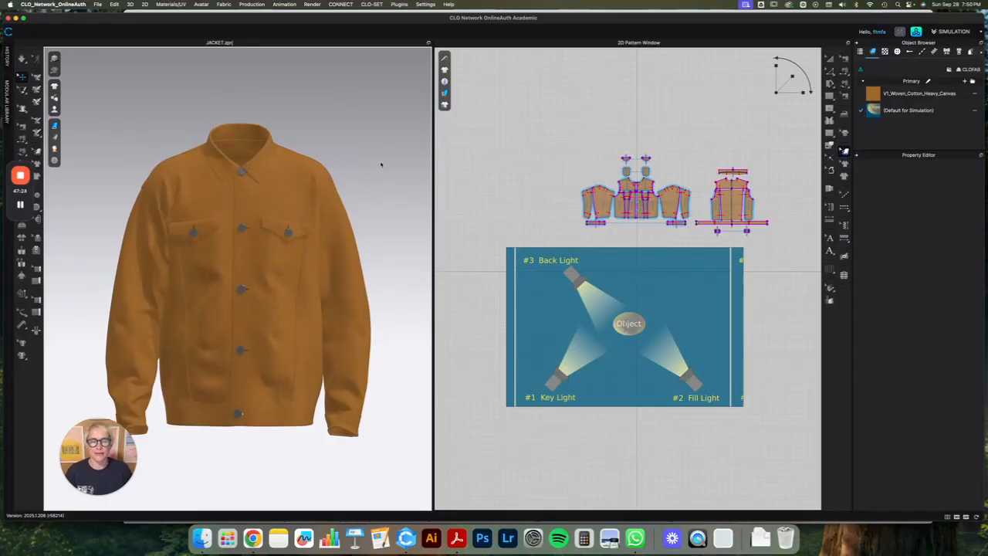
- Add the FITLogoCurrent1.webp graphic at 2 in wide to the front yoke piece on the jacket's left chest
scroll(733, 148, "up", 5)
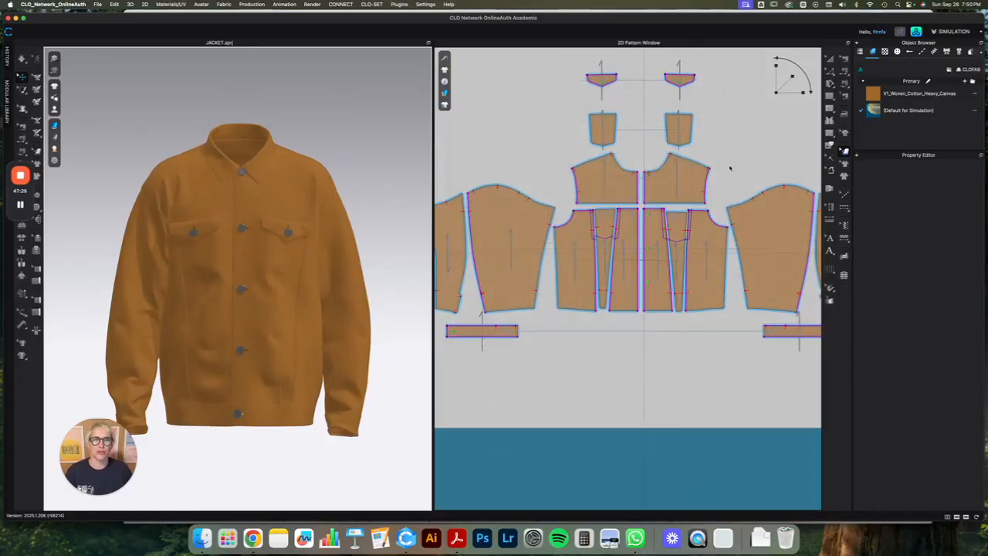
left_click(830, 58)
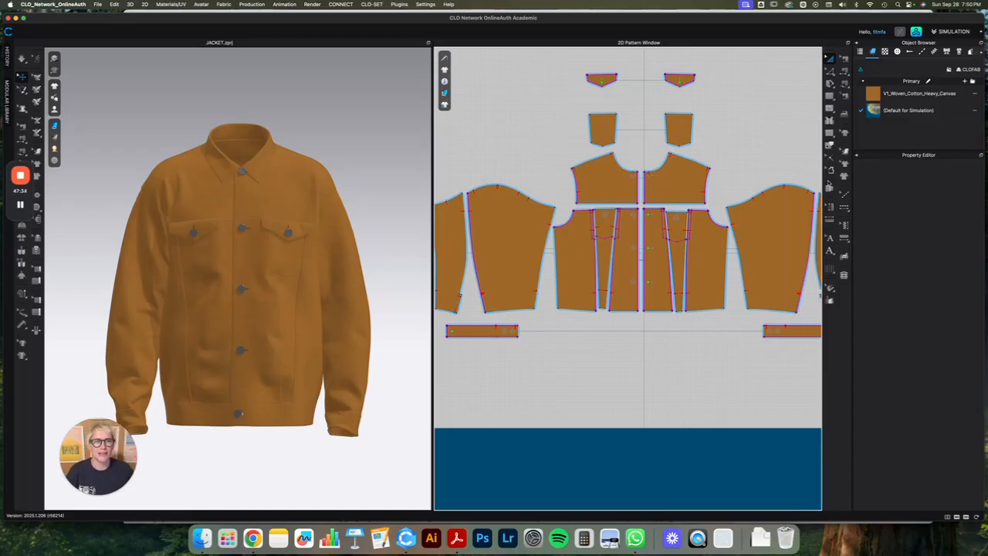
left_click(844, 176)
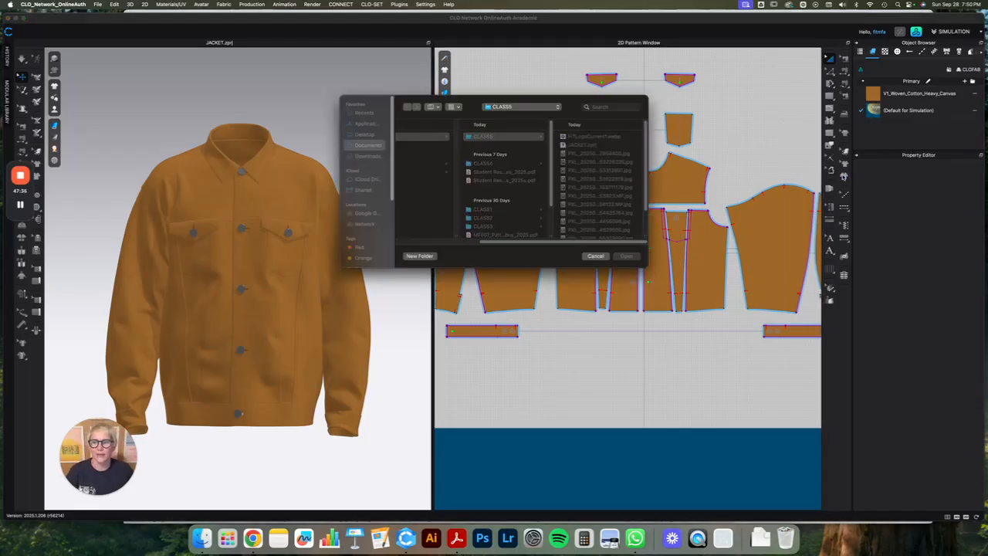
left_click(593, 135)
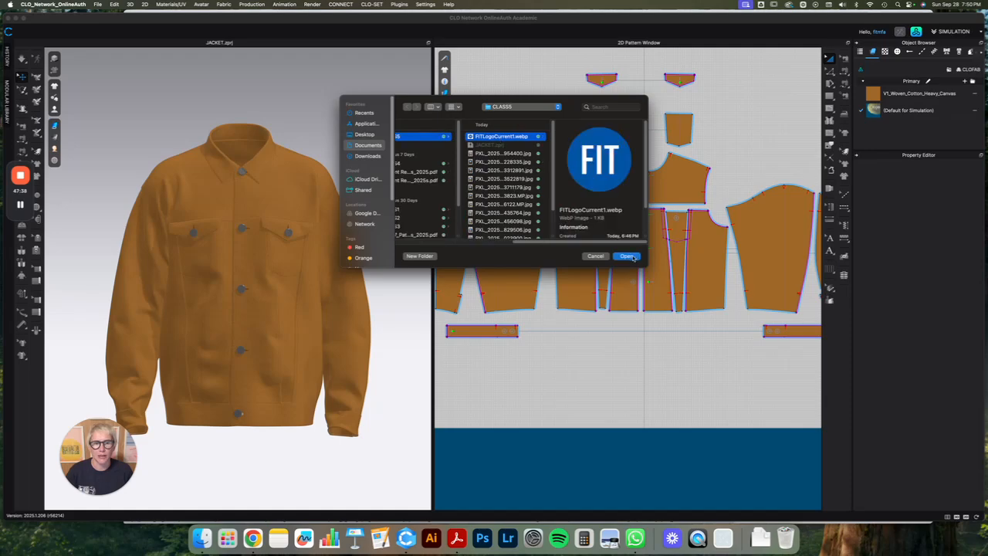
left_click(626, 255)
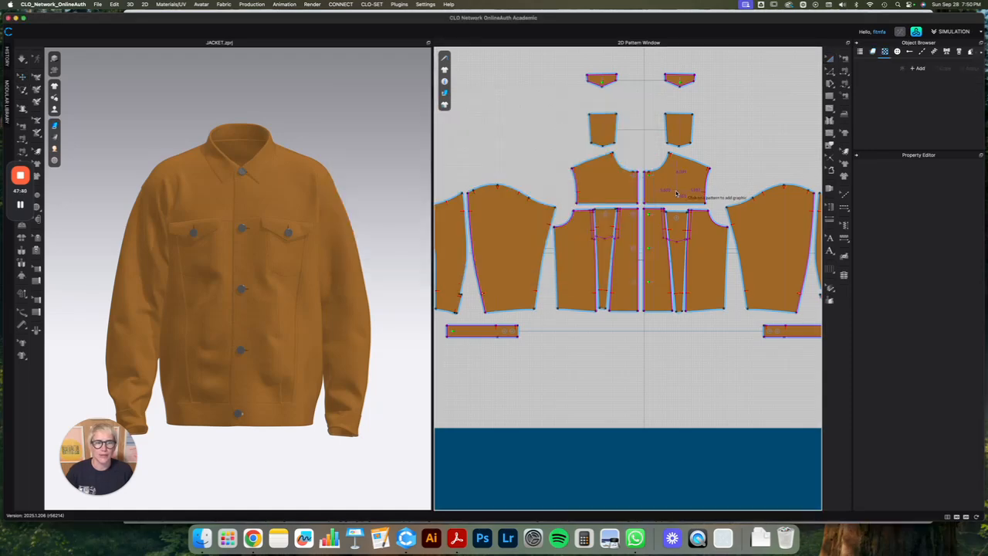
left_click(676, 193)
type("2")
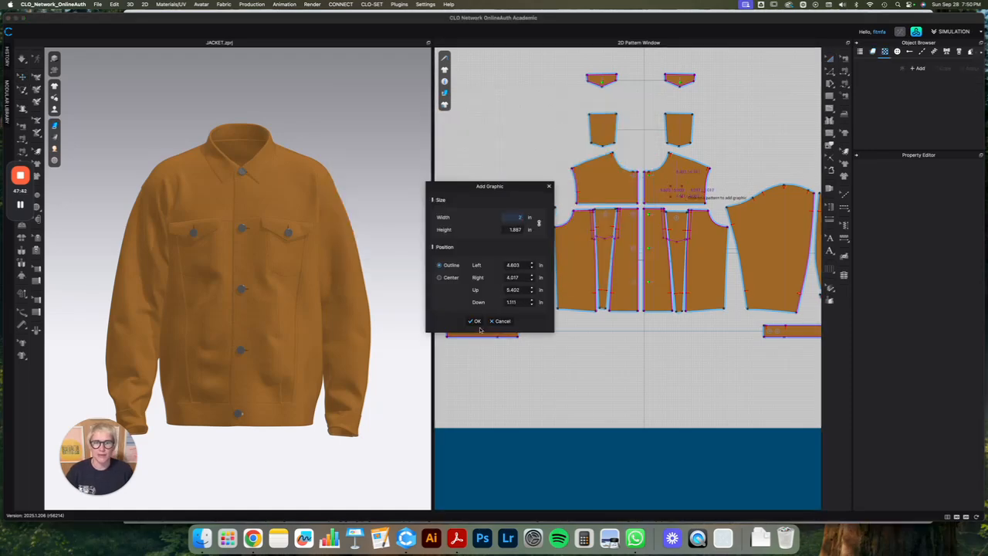
left_click(475, 321)
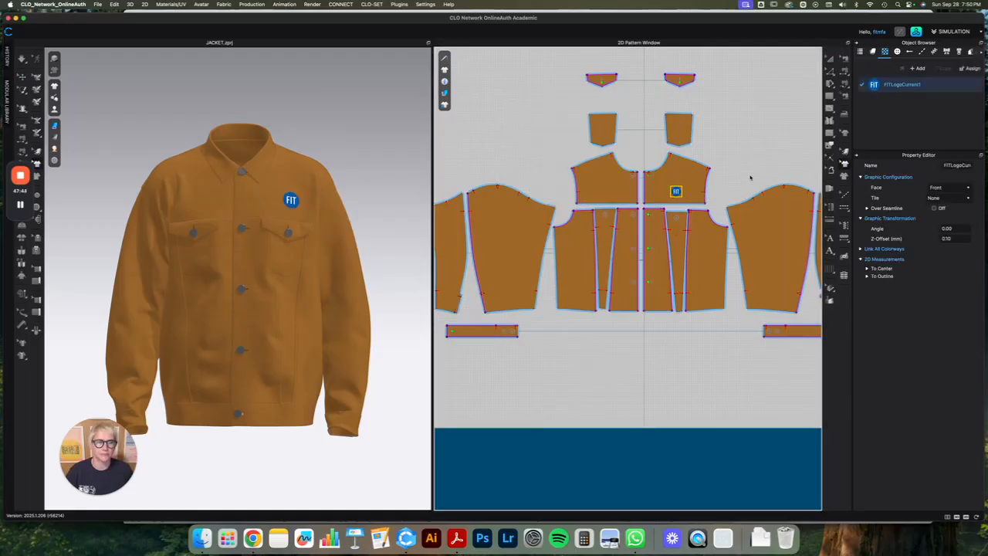
- Examine the logo graphic's 2D measurement-to-center options and deselect the graphic
left_click(677, 192)
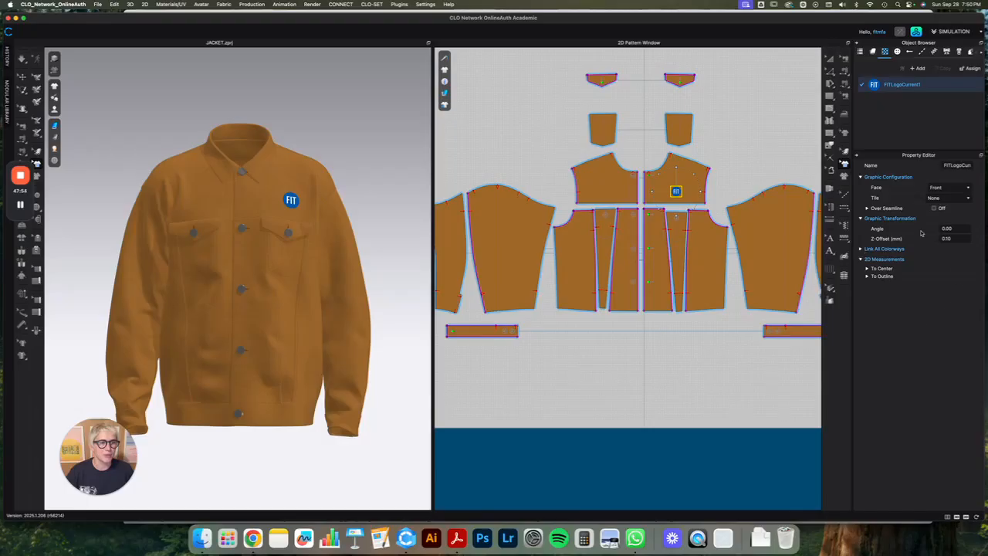
left_click(867, 269)
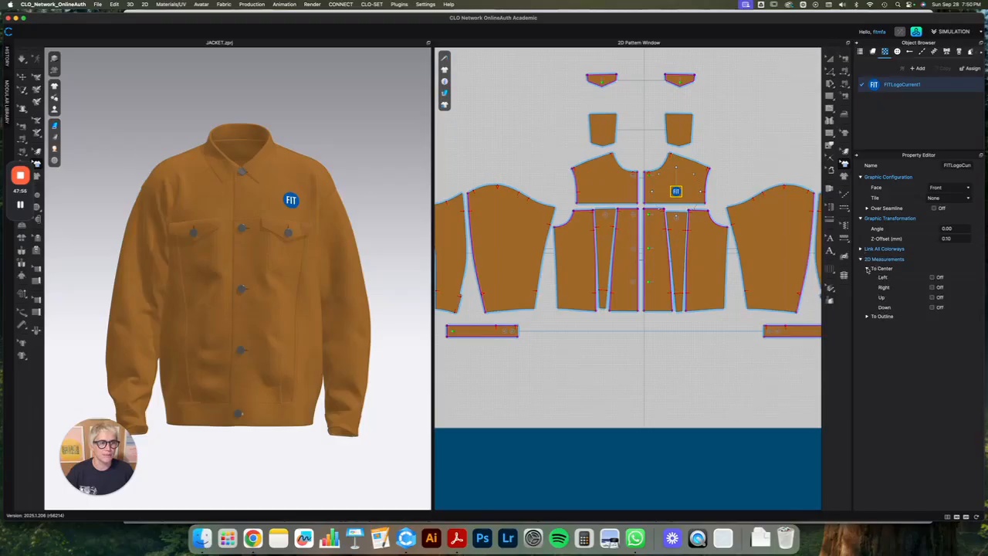
left_click(867, 269)
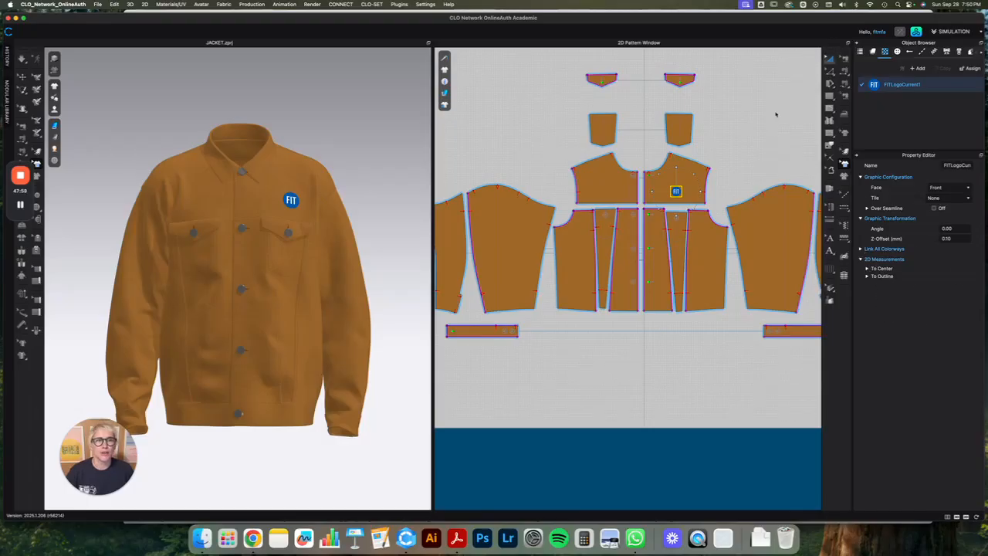
left_click(829, 59)
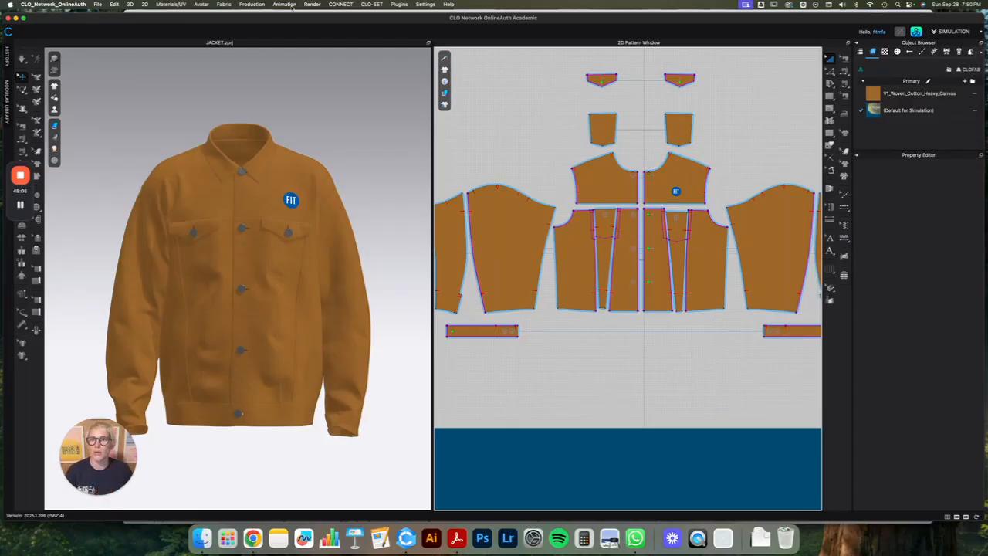
- Open the Colorway Editor and add a second colorway based on the default one
left_click(252, 4)
left_click(257, 17)
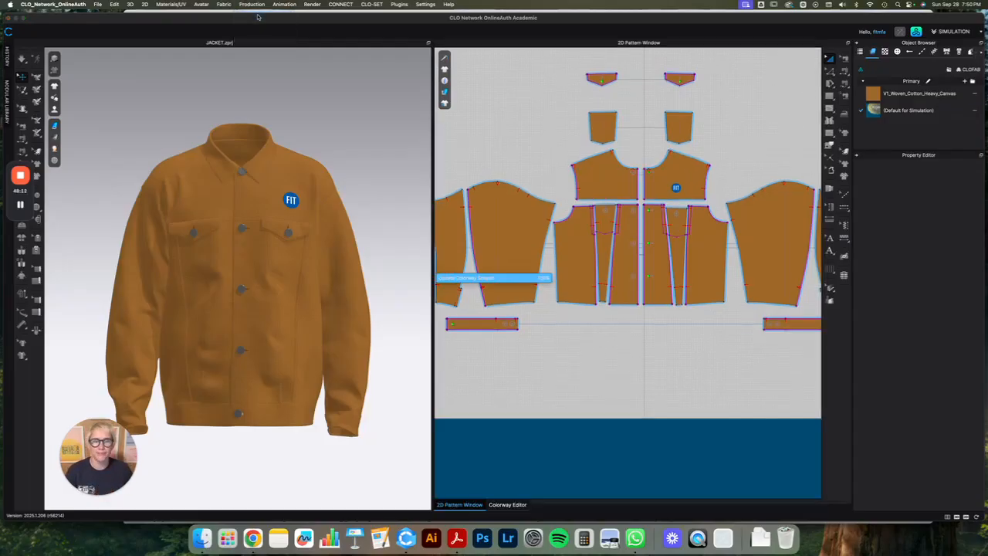
scroll(482, 204, "down", 3)
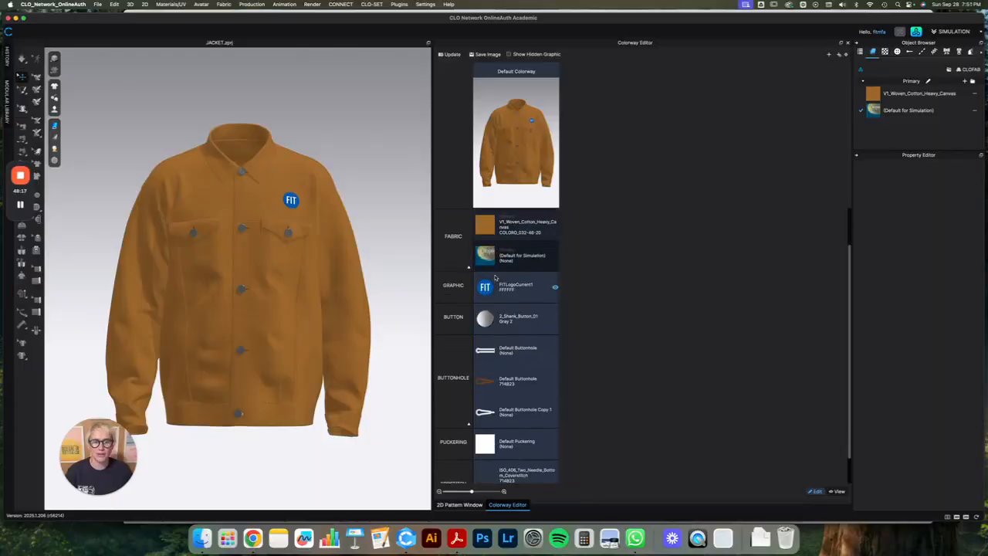
scroll(482, 204, "up", 3)
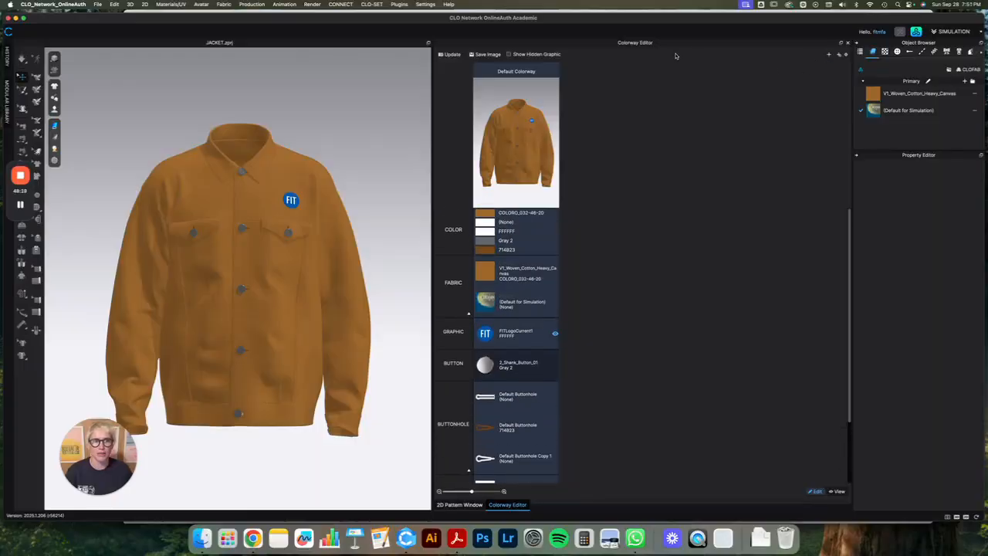
left_click(830, 55)
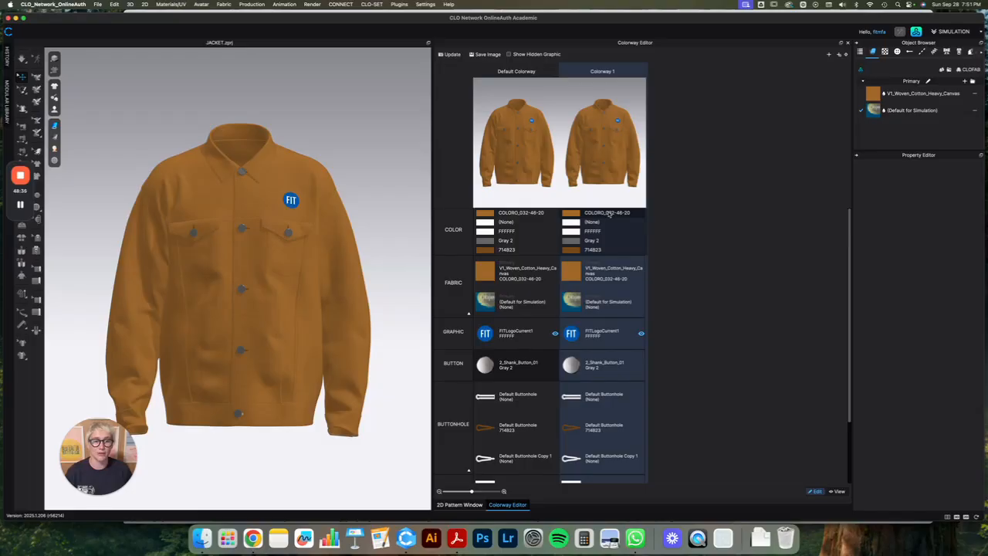
double_click(602, 71)
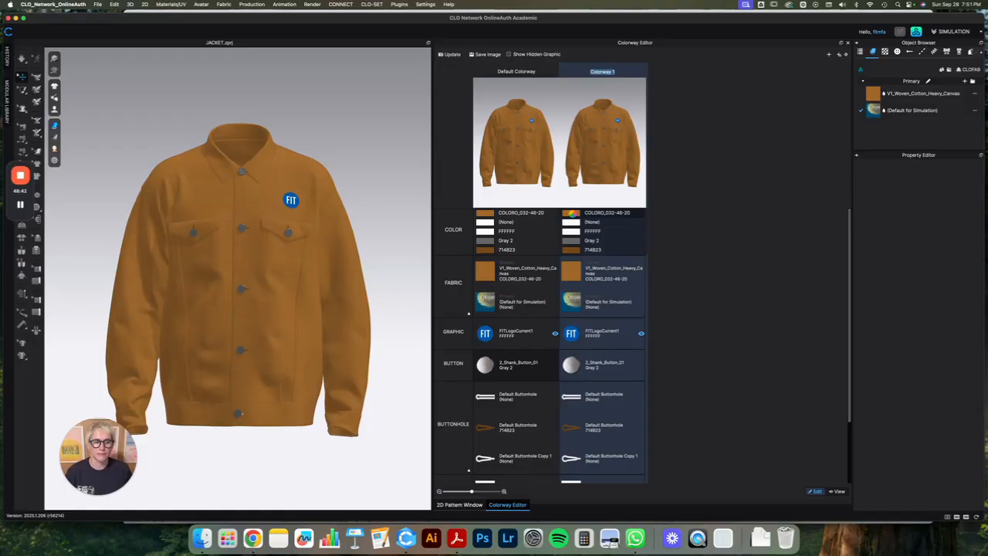
- In Colorway 1, change the colors of the heavy canvas fabric and the brown buttonhole to Blue 3
left_click(571, 212)
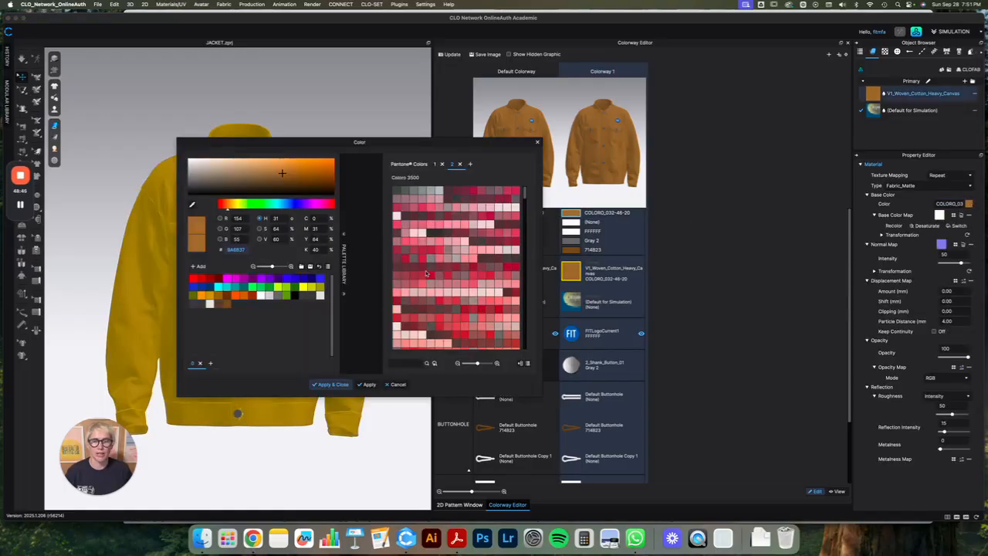
left_click(303, 277)
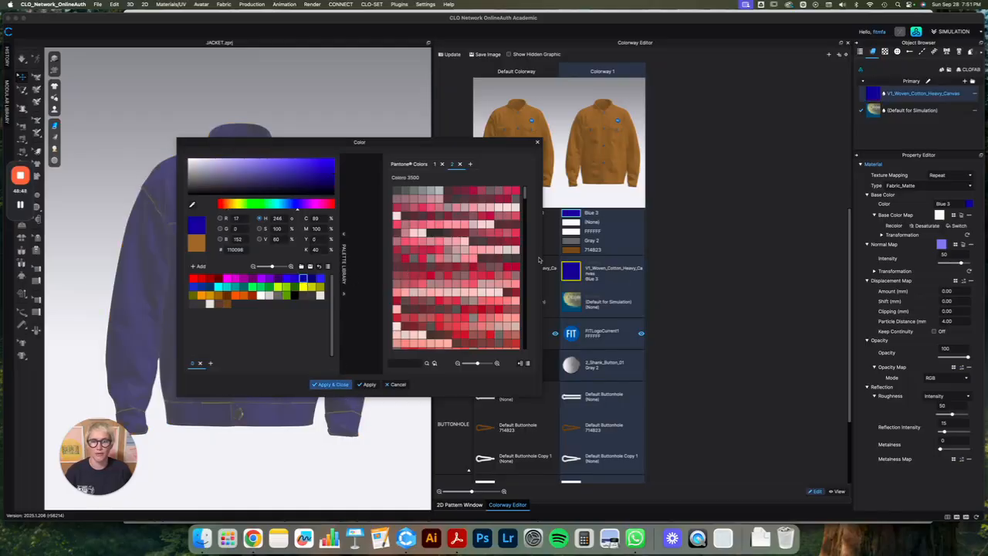
left_click(335, 384)
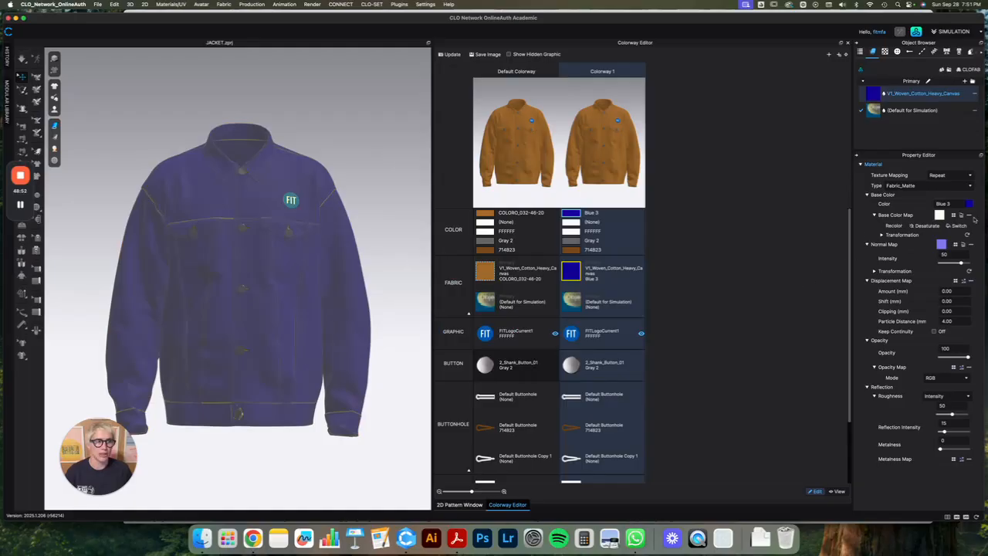
left_click(573, 250)
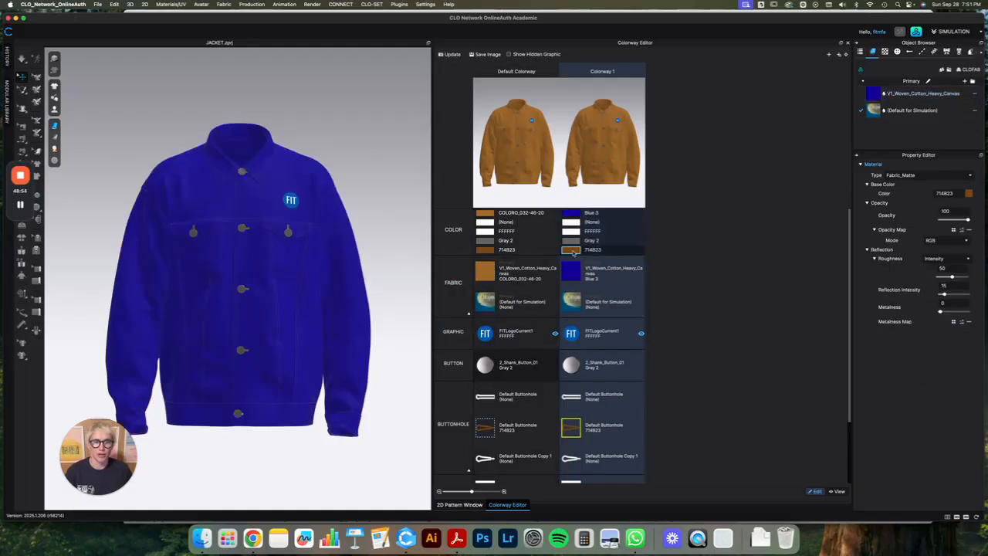
left_click(970, 194)
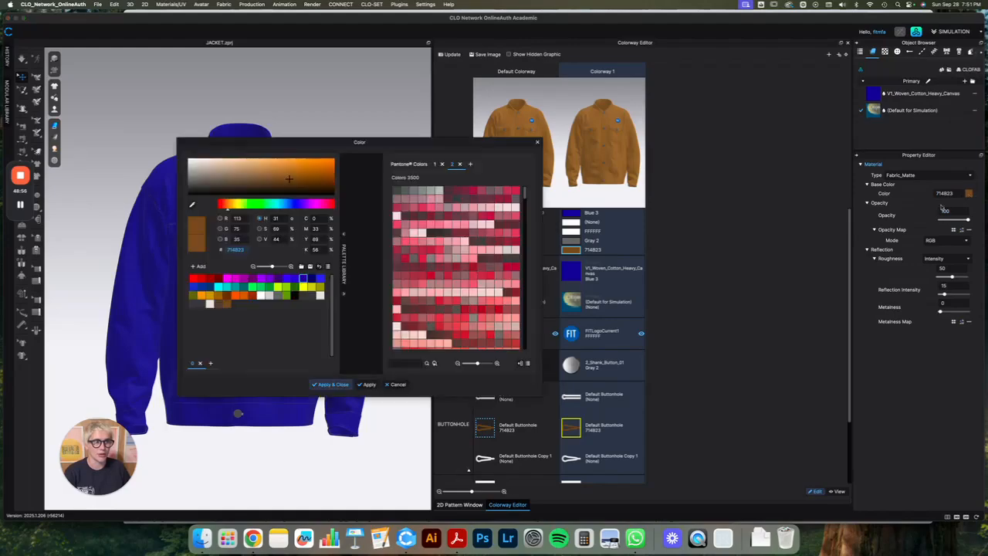
left_click(303, 278)
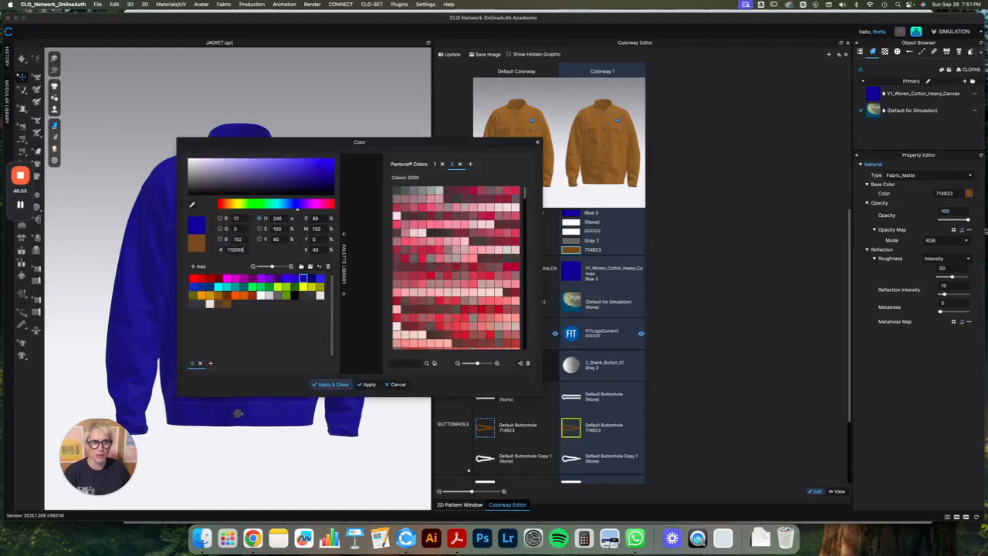
left_click(329, 384)
- Try desaturating the FIT logo graphic in Colorway 1 and giving it a palette color, and undo the changes
left_click(577, 241)
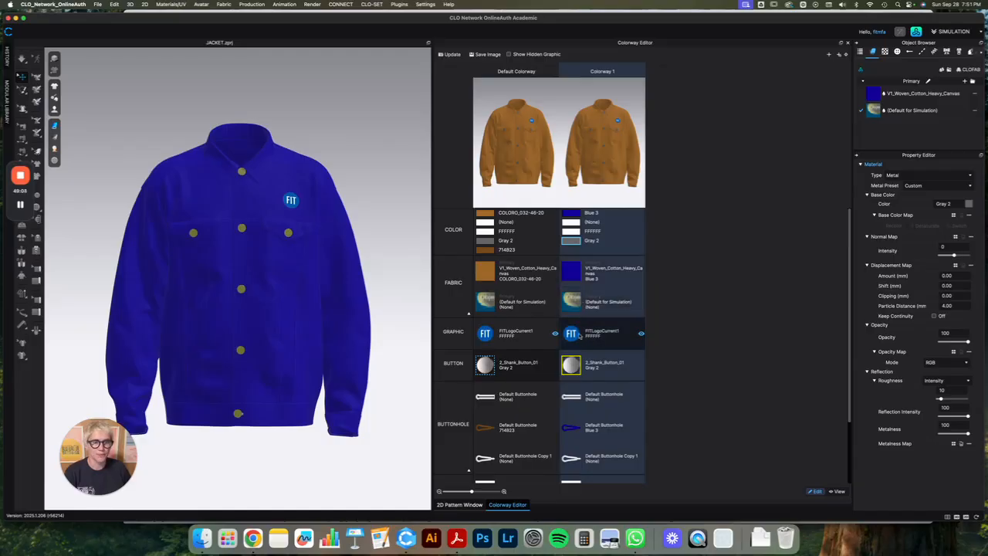
left_click(572, 333)
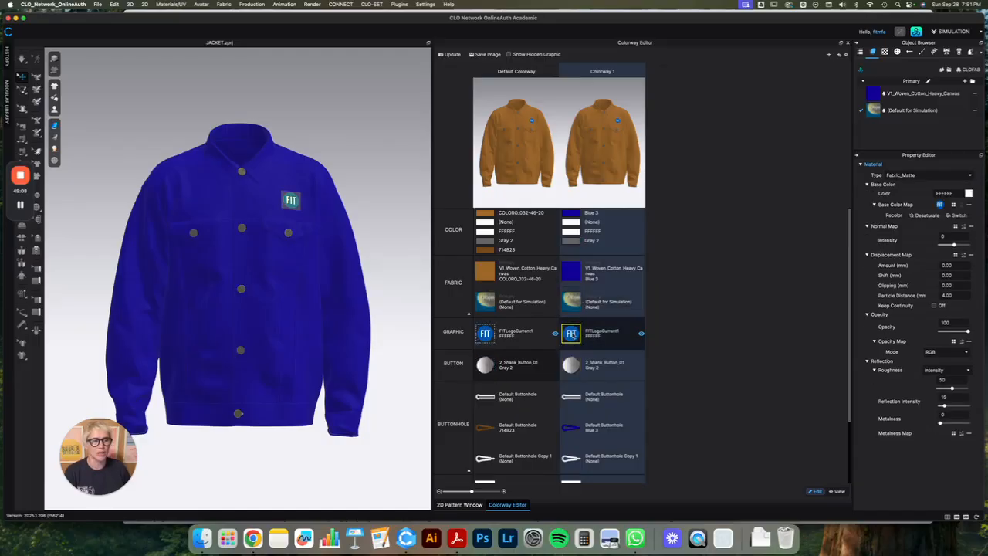
left_click(925, 216)
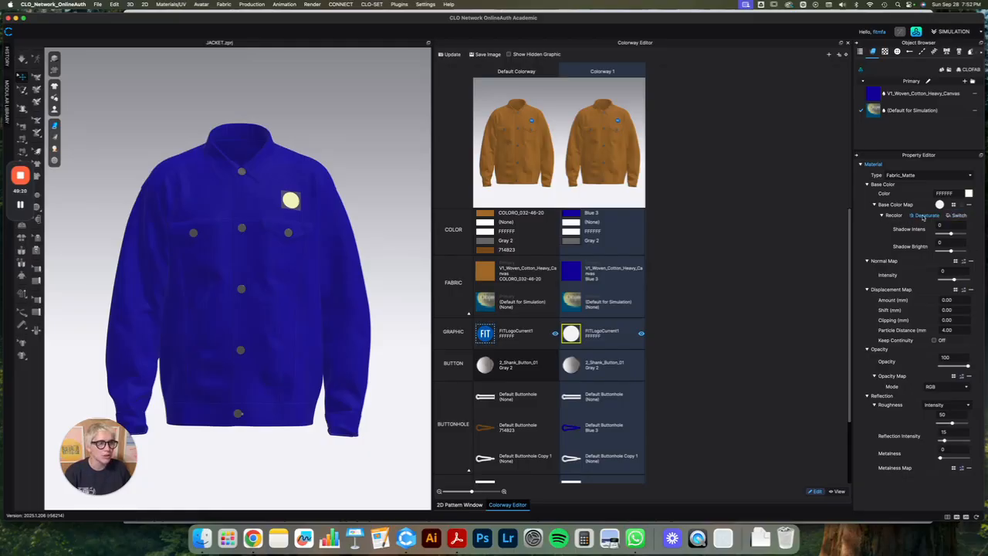
left_click(969, 194)
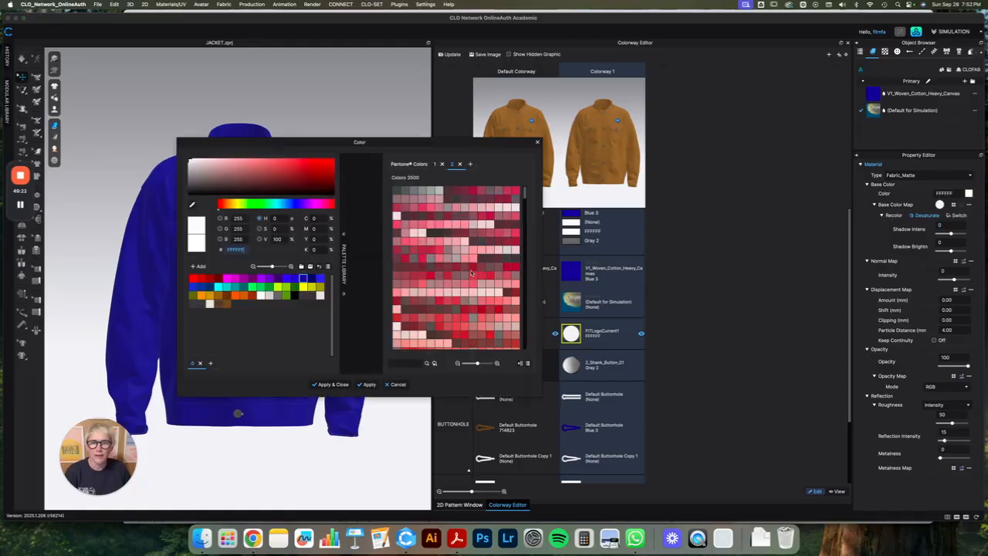
left_click(444, 284)
left_click(348, 384)
key("super+z")
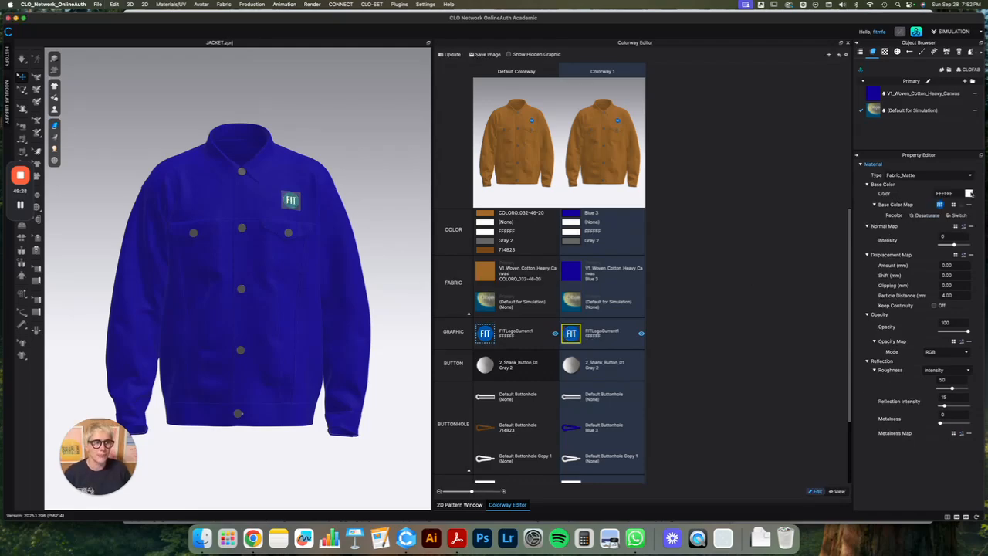
- Set the FIT logo graphic's base color in Colorway 1 to the salmon red D47173 and clear the selection
left_click(969, 194)
left_click(464, 302)
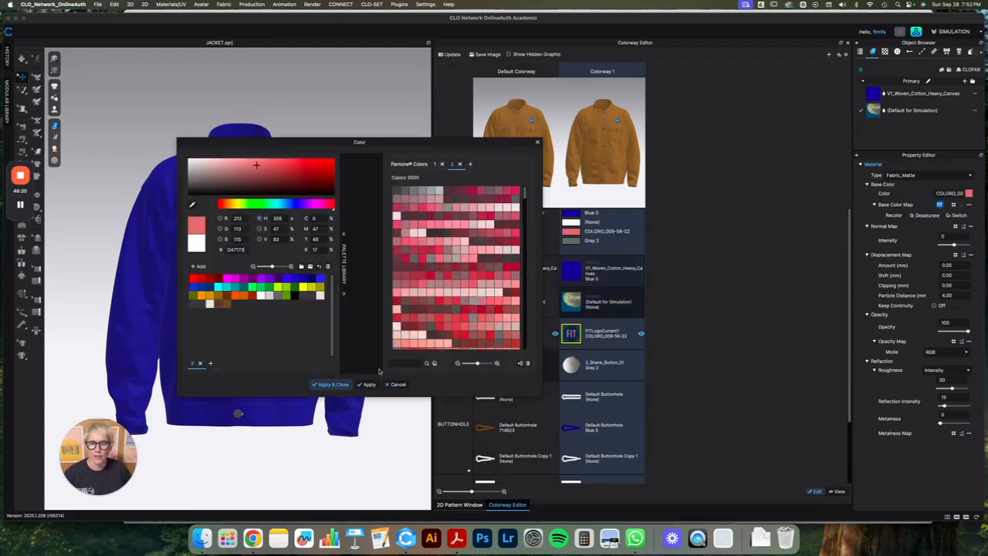
left_click(332, 384)
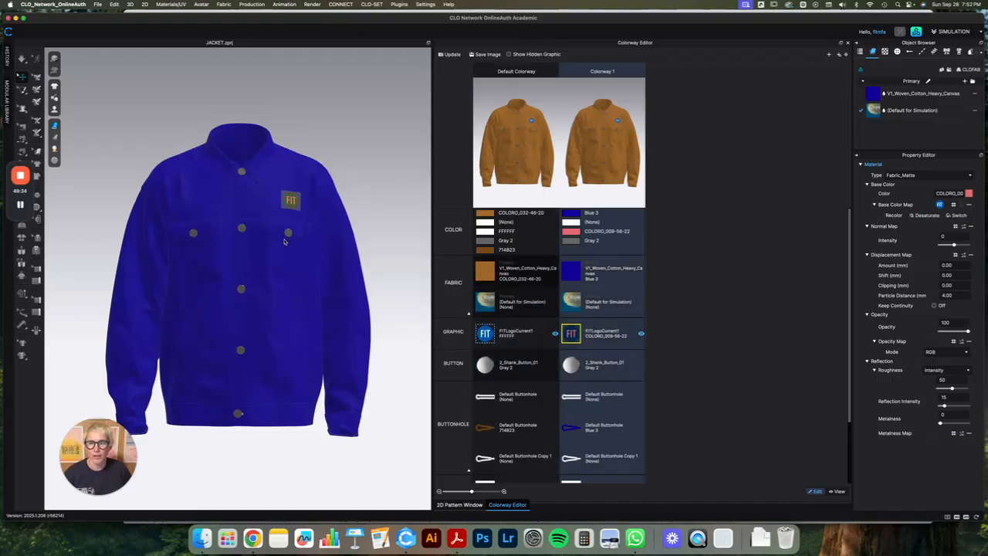
left_click(327, 185)
left_click(359, 197)
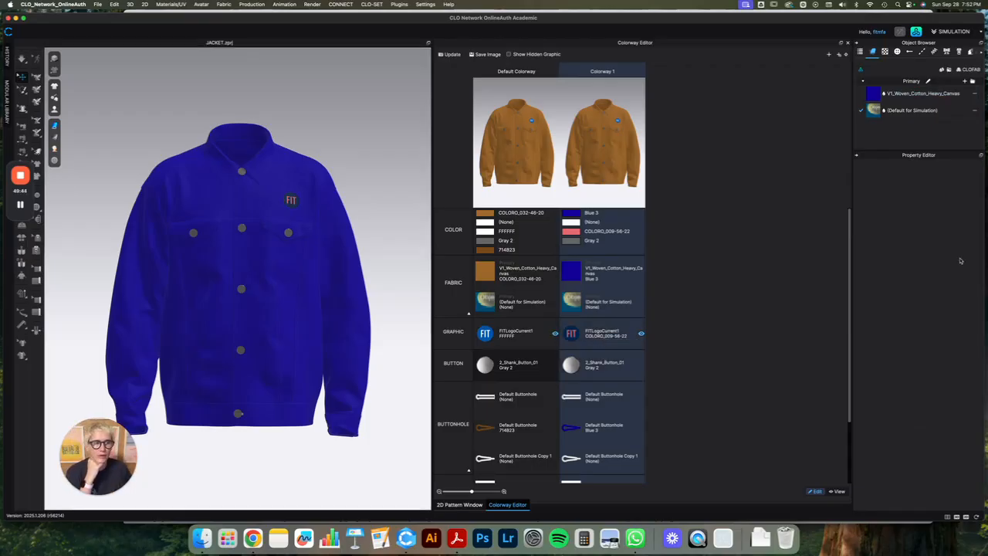
- Change the base color of the 2_Shank_Button_01 button in Colorway 1 to Black
double_click(595, 368)
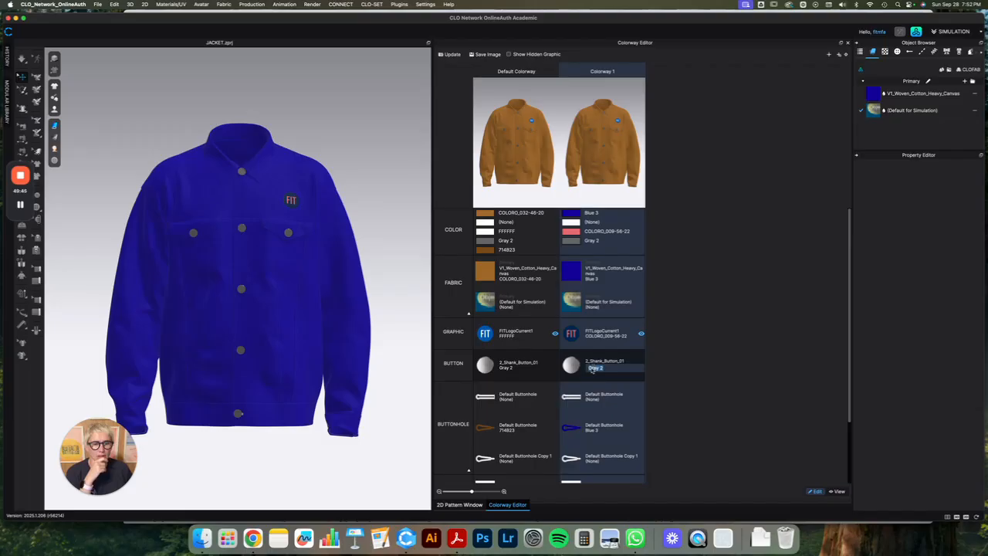
left_click(572, 365)
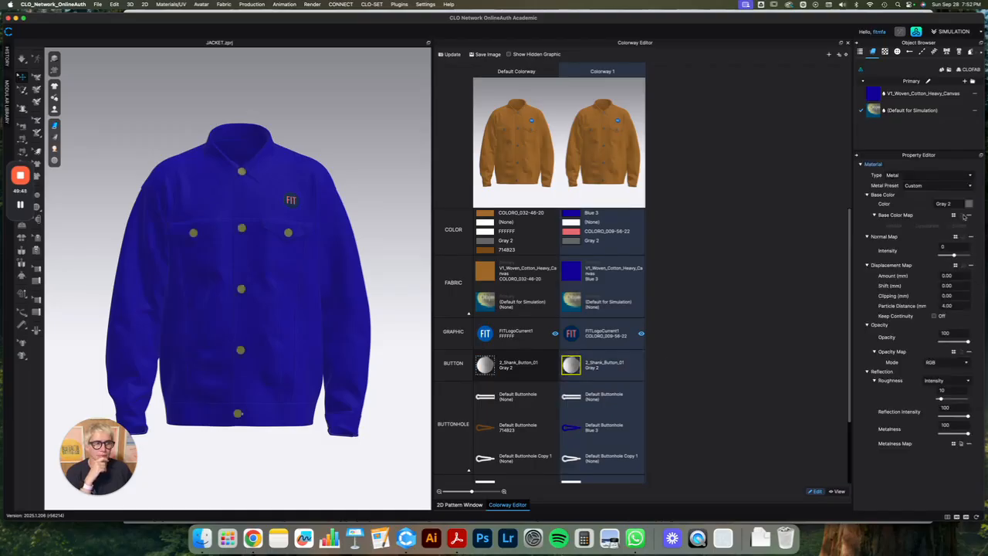
left_click(968, 204)
left_click(215, 302)
left_click(331, 384)
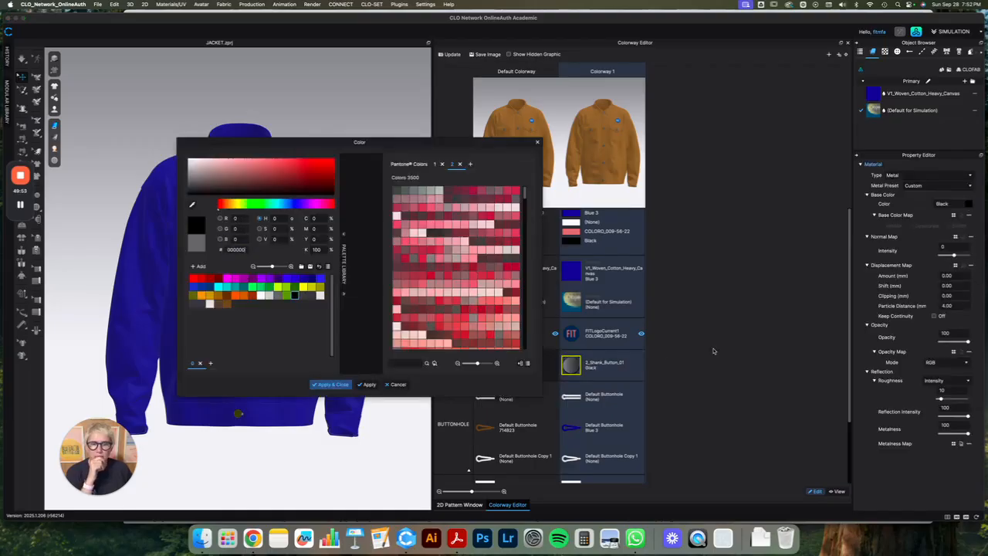
- Review Colorway 1's color, fabric, graphic, button, buttonhole, puckering and topstitch entries, and inspect the deselected jacket in 3D
scroll(598, 332, "down", 3)
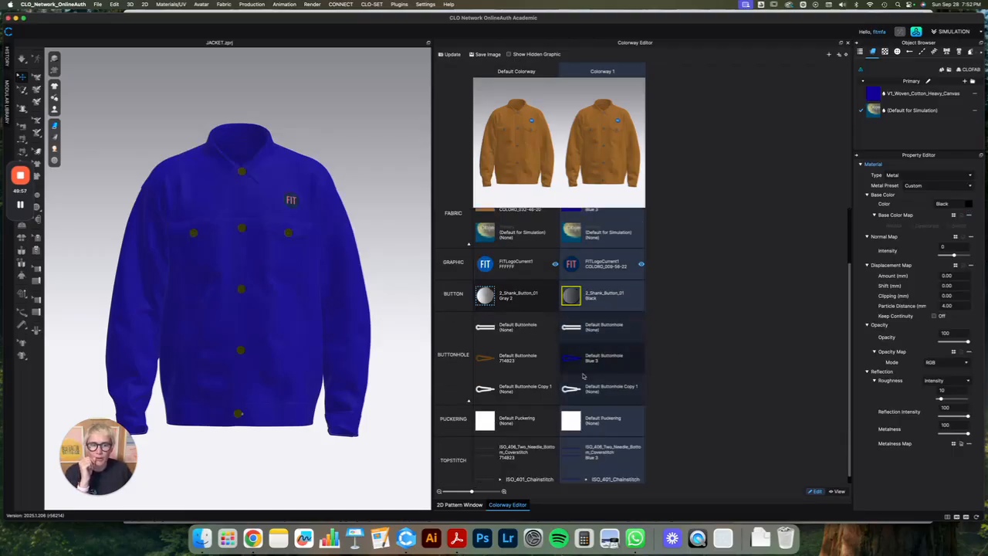
scroll(633, 384, "down", 1)
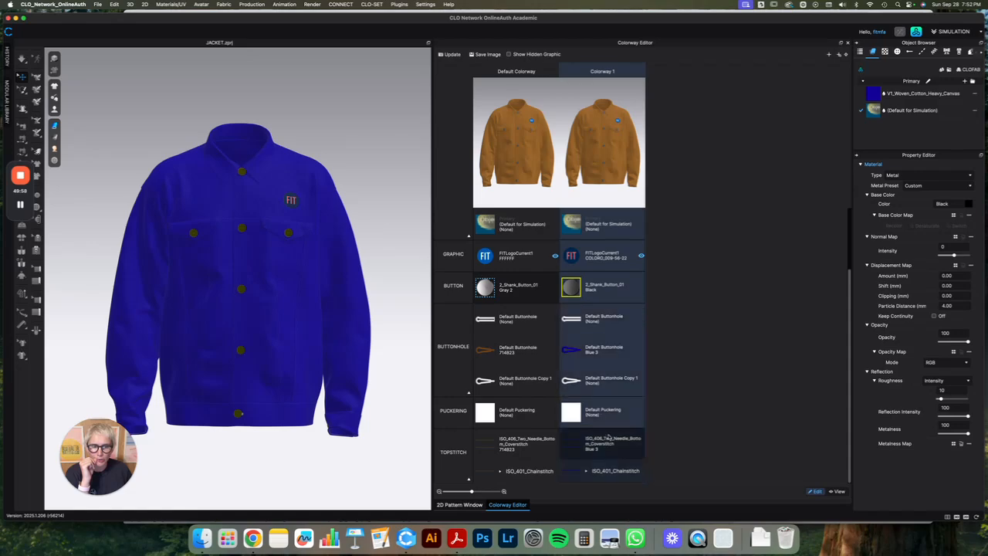
scroll(612, 252, "up", 2)
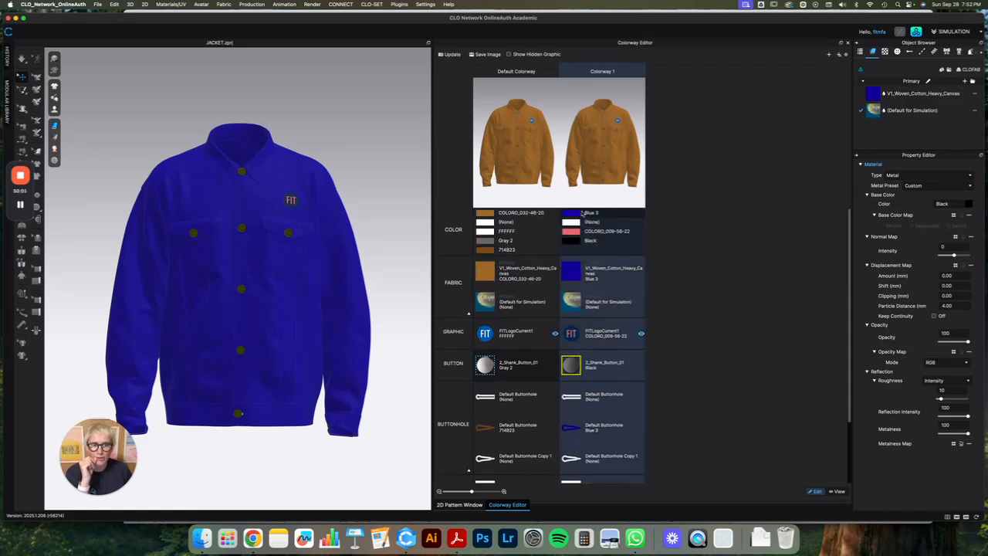
scroll(611, 332, "down", 2)
scroll(612, 333, "up", 2)
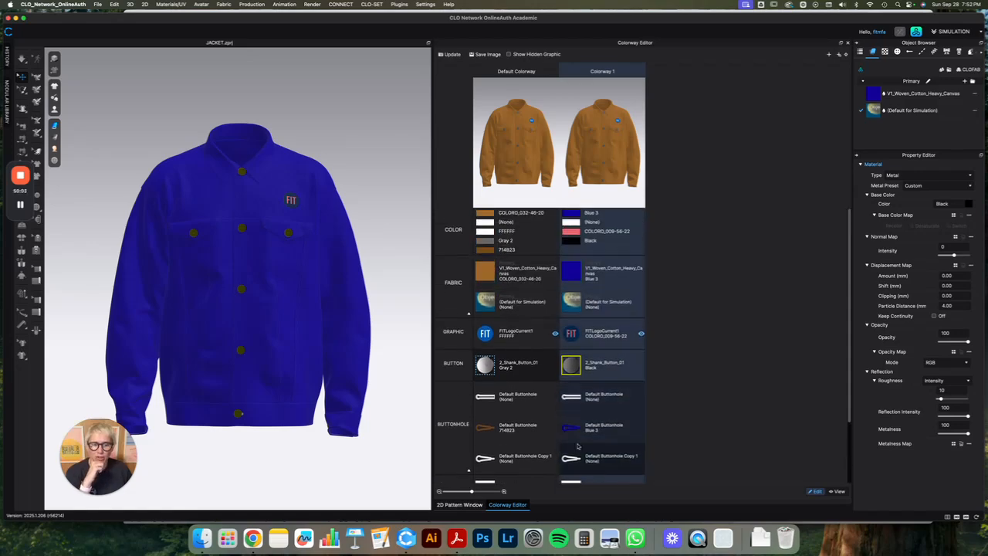
scroll(594, 394, "down", 2)
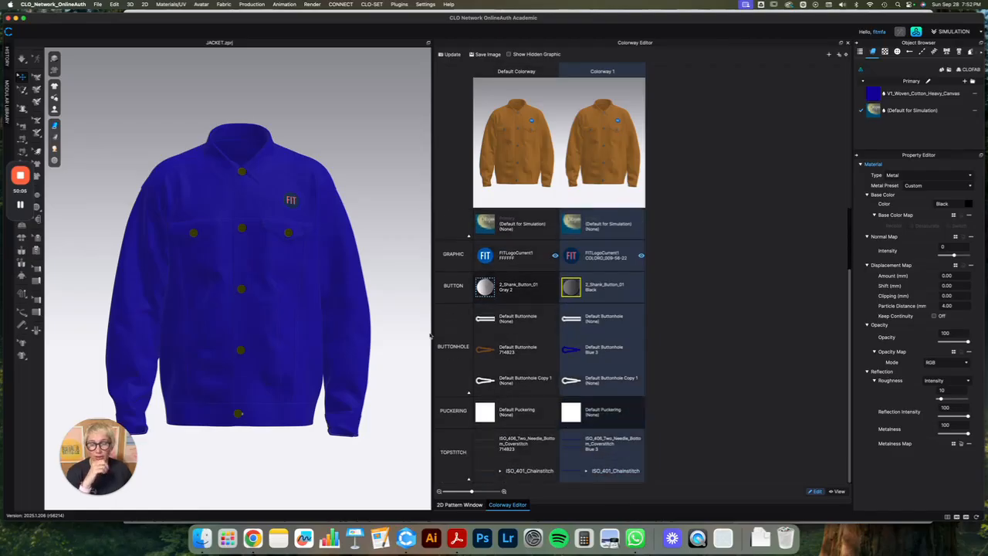
scroll(292, 237, "up", 1)
left_click(304, 154)
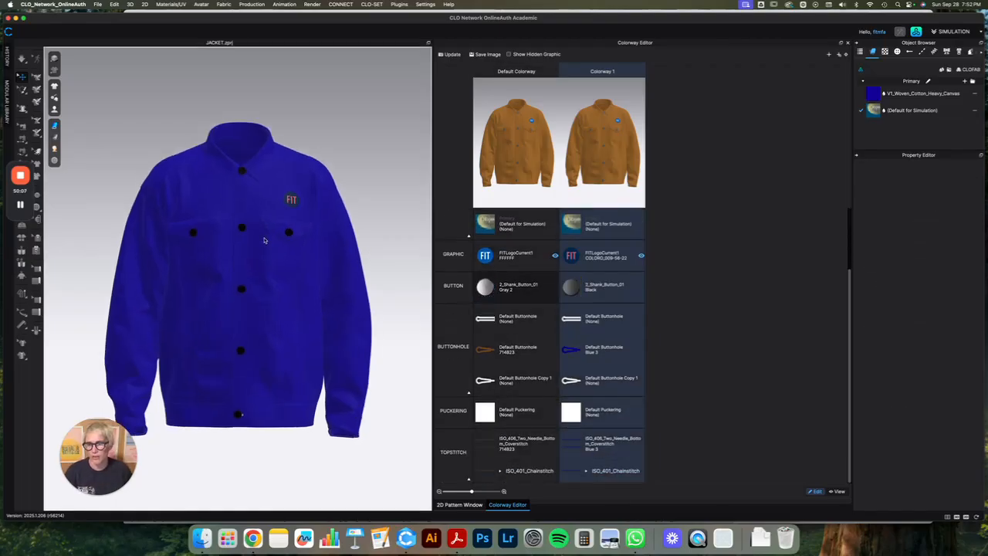
mouse_move(265, 241)
right_mouse_down()
mouse_move(335, 241)
mouse_move(267, 229)
right_mouse_up()
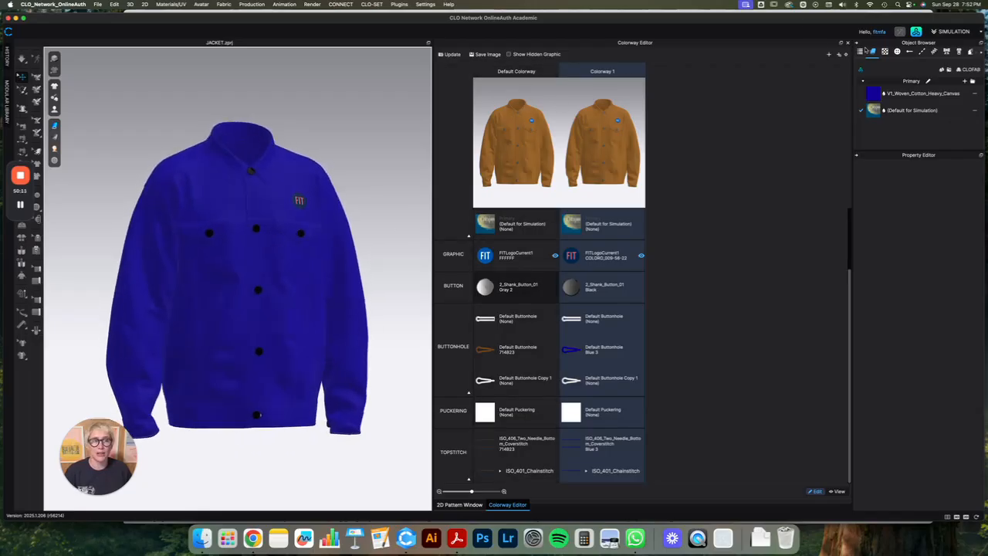
- Update the colorway snapshots and compare both colorways in View mode, ending back in Edit mode
left_click(448, 54)
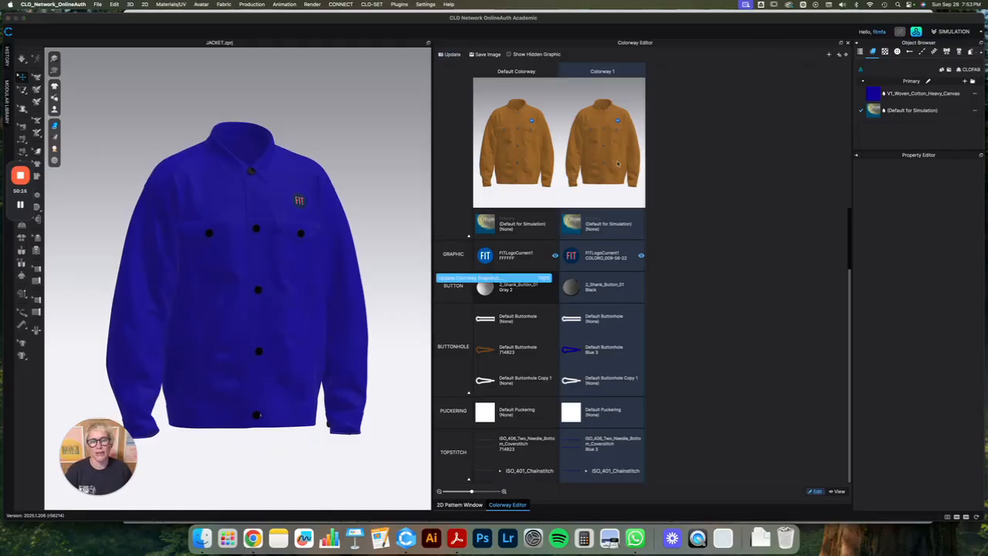
left_click(838, 492)
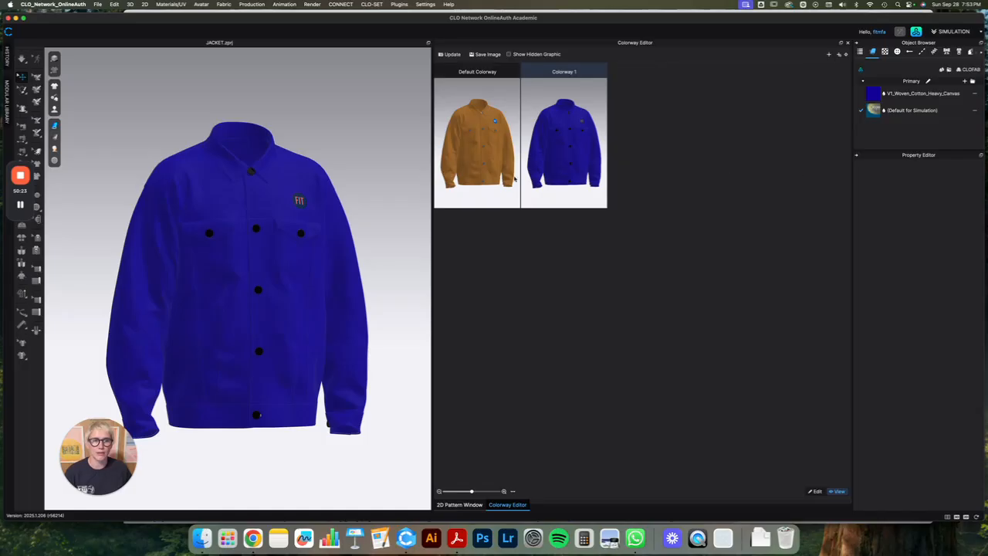
left_click(818, 492)
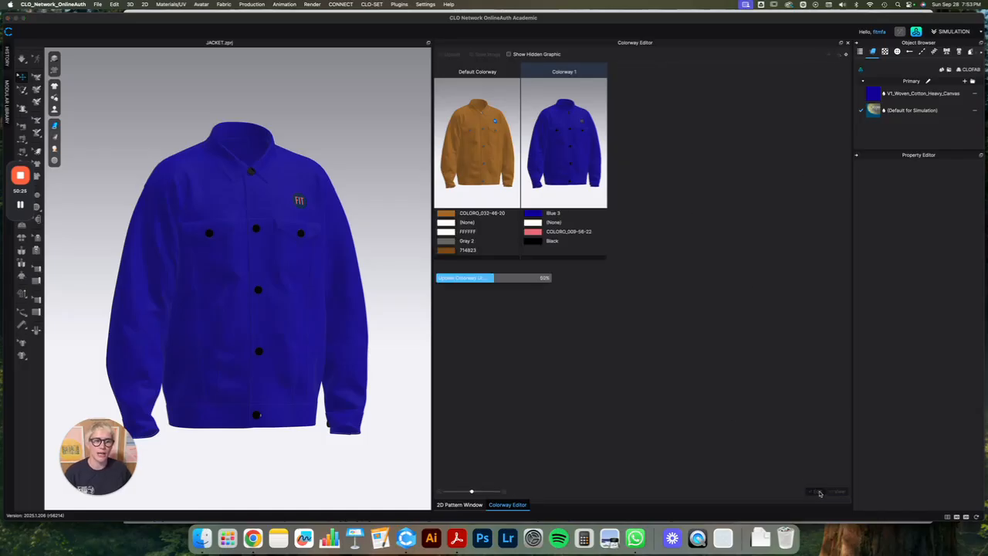
left_click(836, 491)
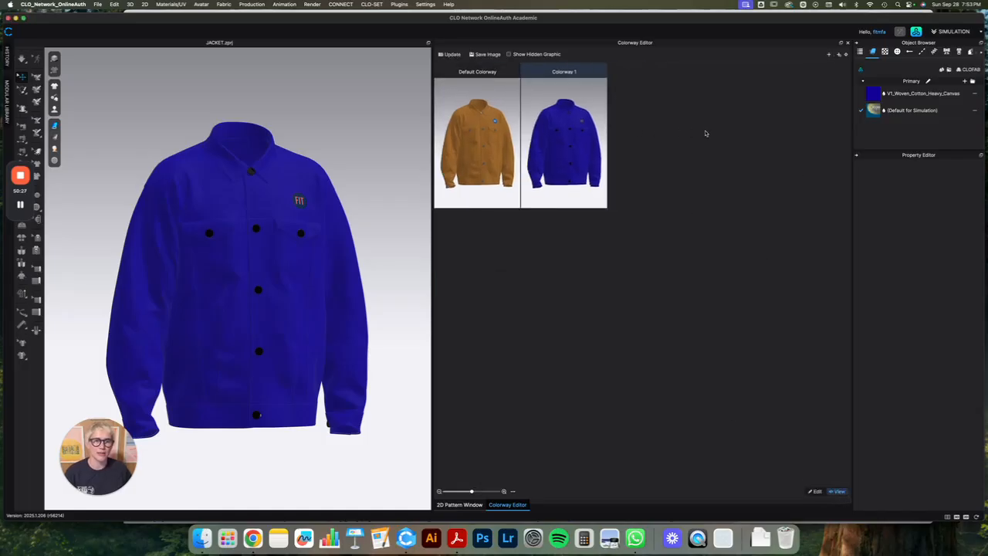
left_click(817, 492)
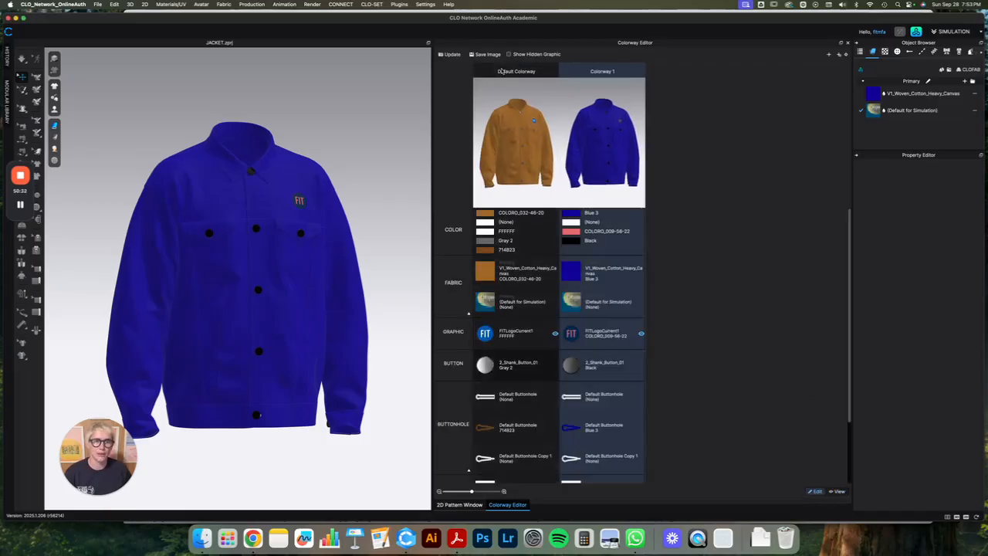
- Save an image of the whole Colorway Editor as JACKET.png
left_click(488, 55)
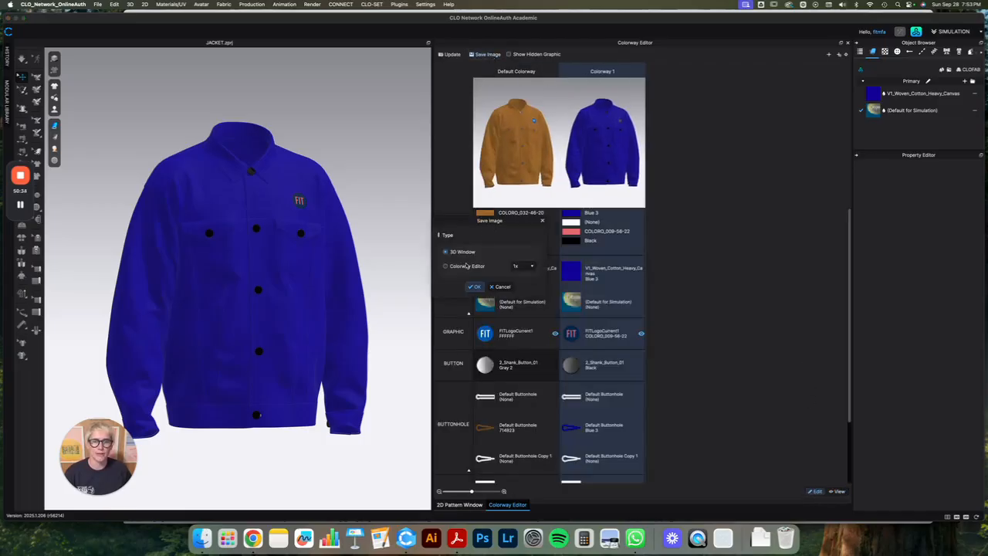
left_click(474, 286)
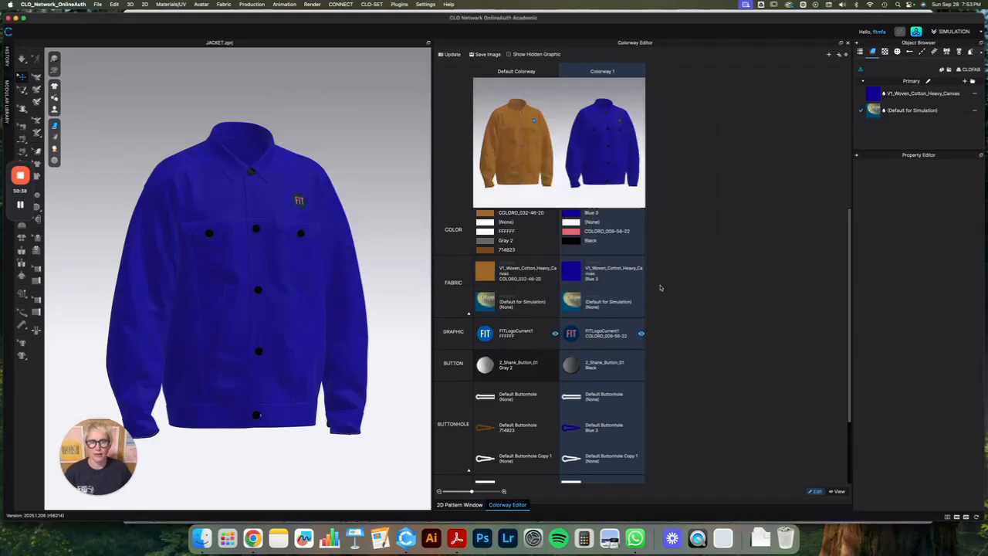
scroll(680, 263, "down", 1)
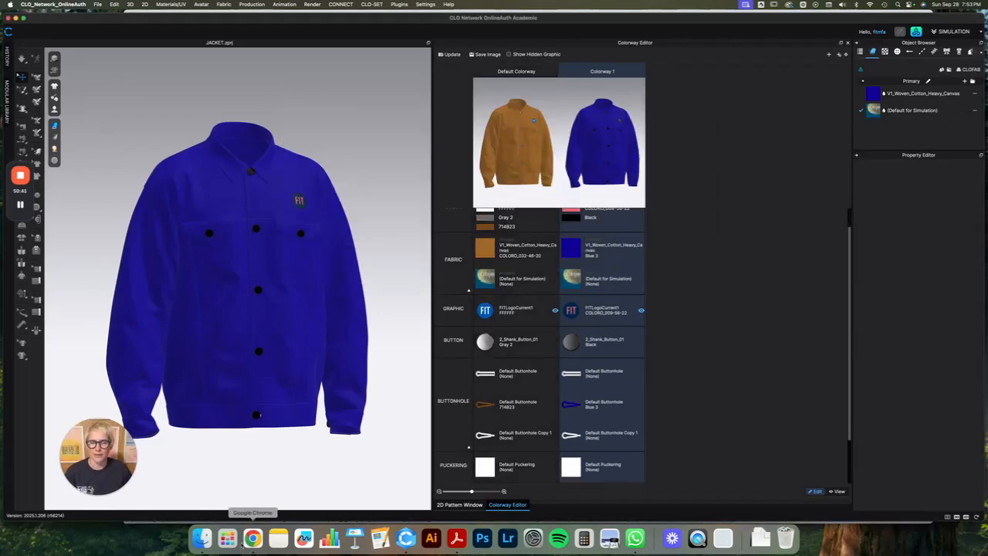
- Switch to Finder and preview the saved JACKET.png in the CLASS5 folder
left_click(202, 538)
left_click(340, 249)
key("space")
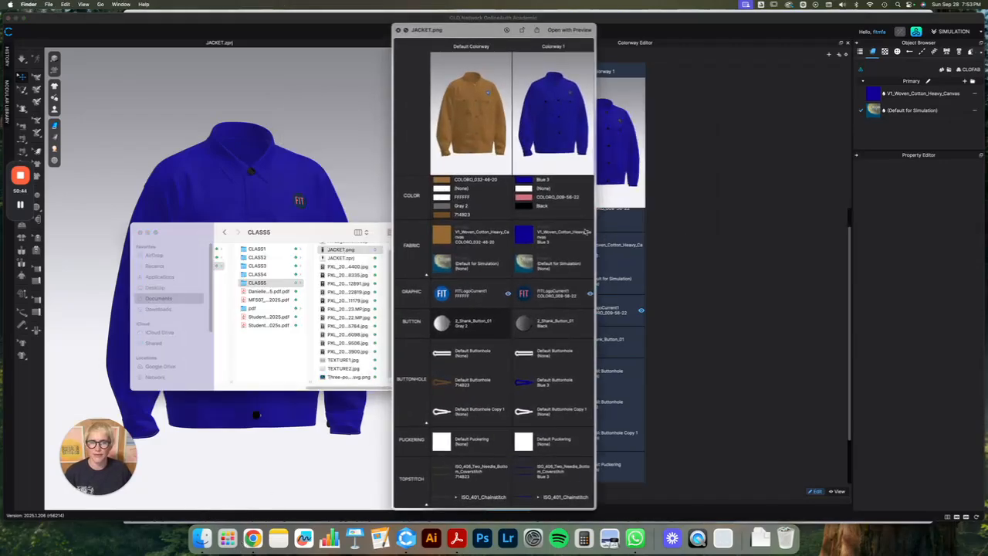
key("space")
- Save the current project and reopen JACKET.zprj from the CLASS5 folder with all colorways, the avatar, render properties and display settings
double_click(339, 257)
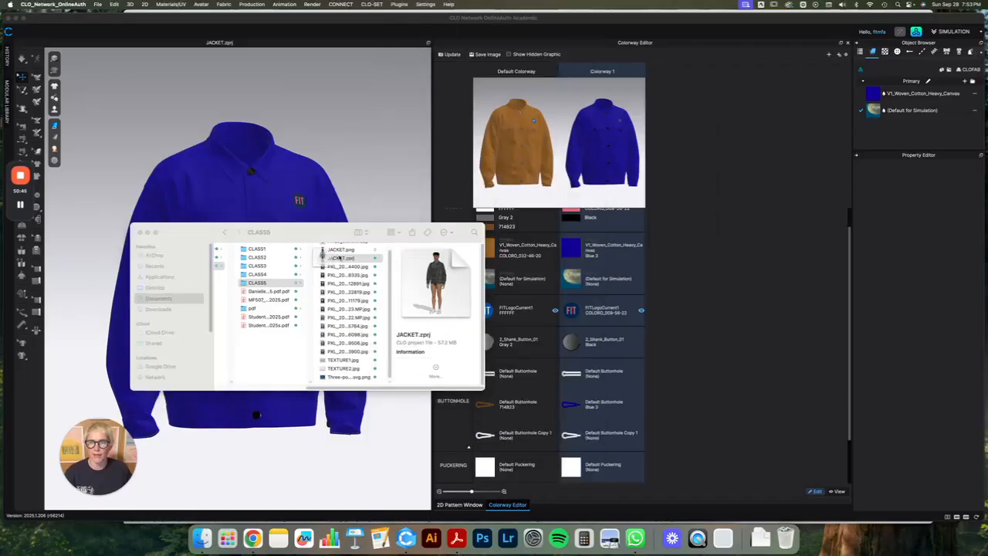
left_click(495, 293)
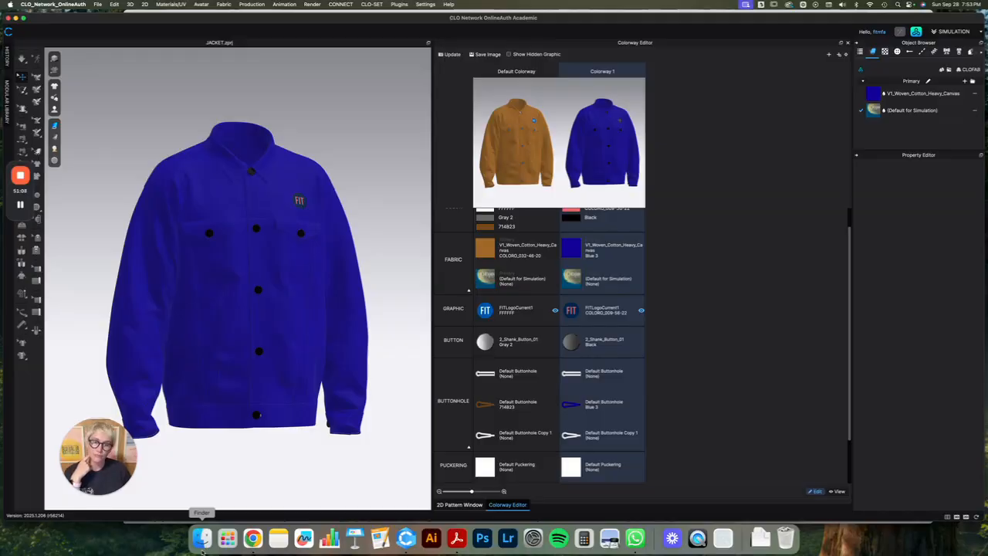
left_click(202, 541)
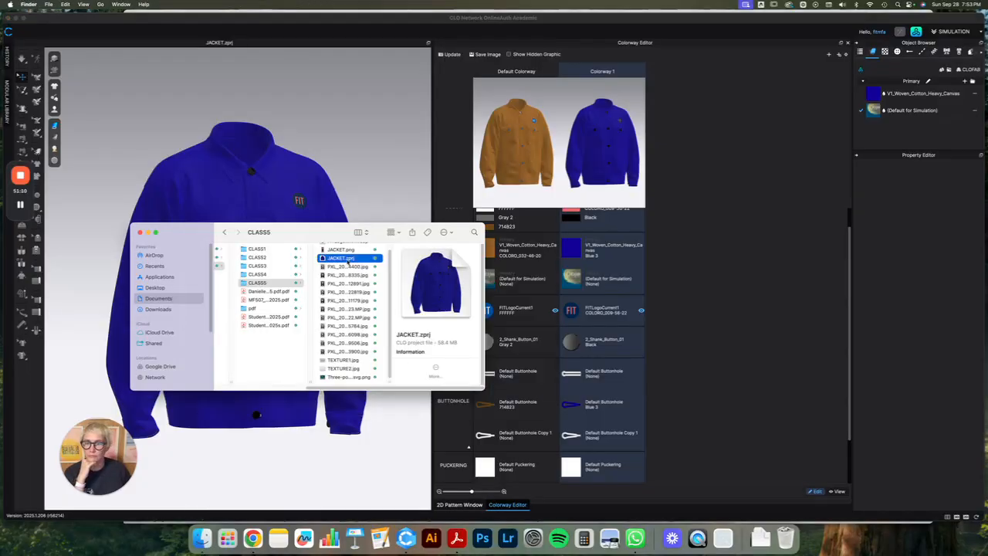
double_click(350, 258)
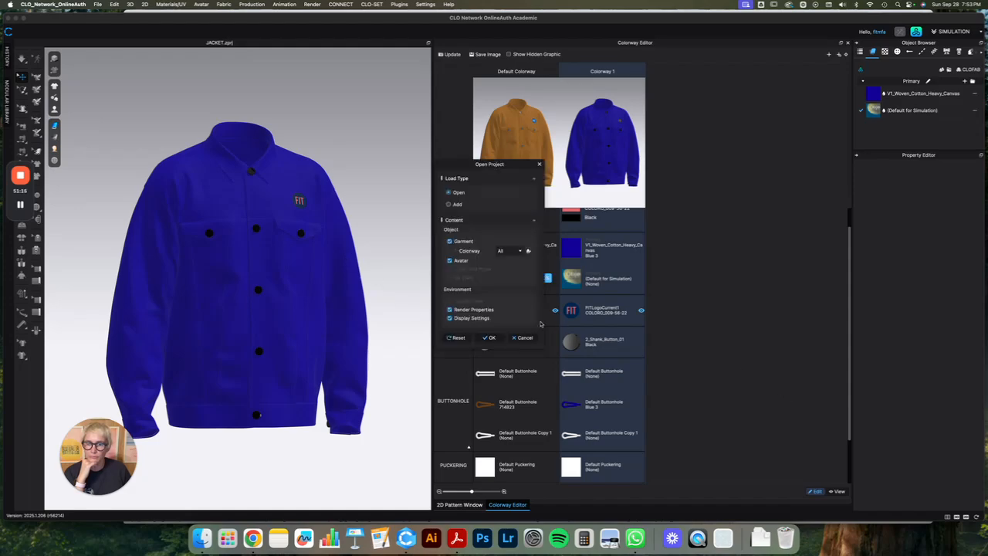
left_click(495, 337)
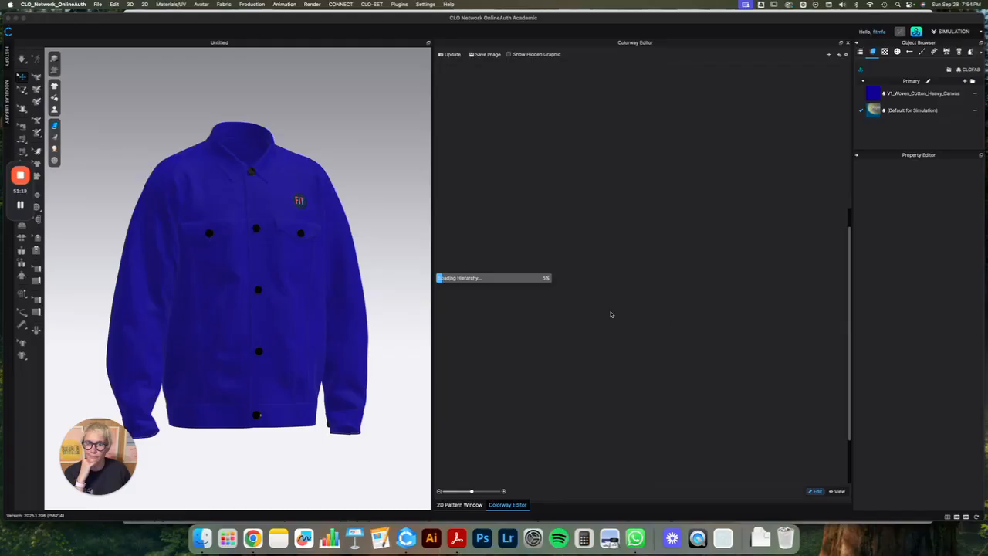
left_click(202, 538)
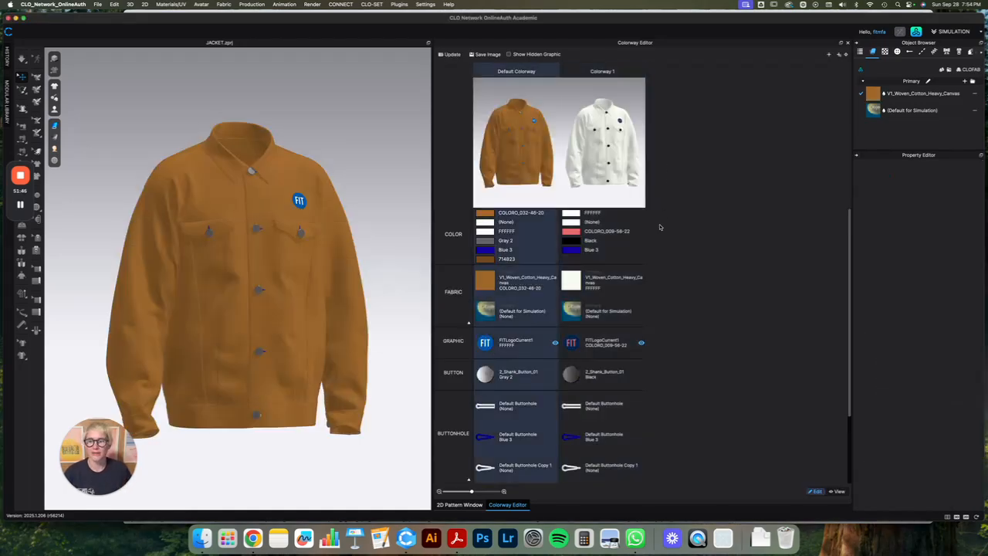
- Set the heavy canvas fabric's color in Colorway 1 to Blue 2, update the colorway snapshots and clear the selection
left_click(573, 216)
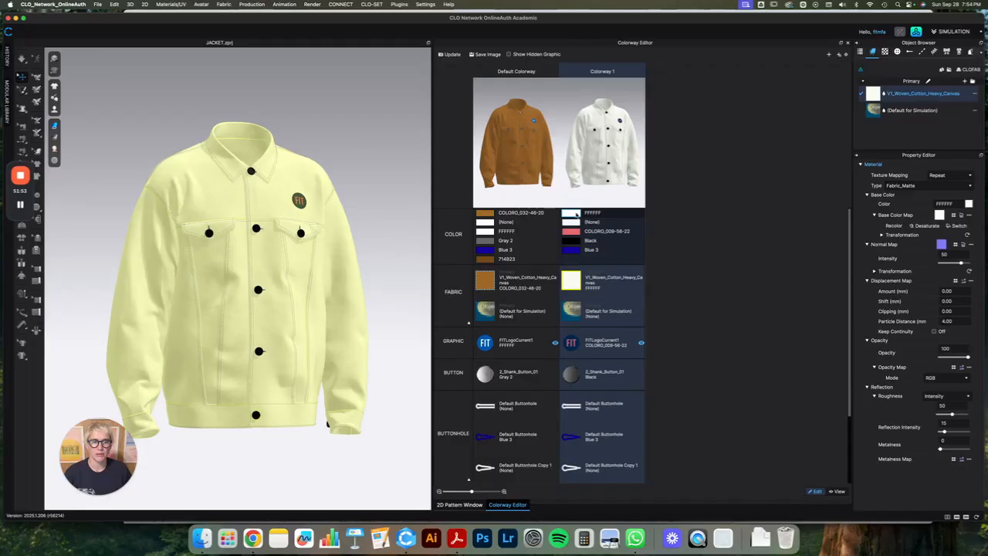
left_click(969, 204)
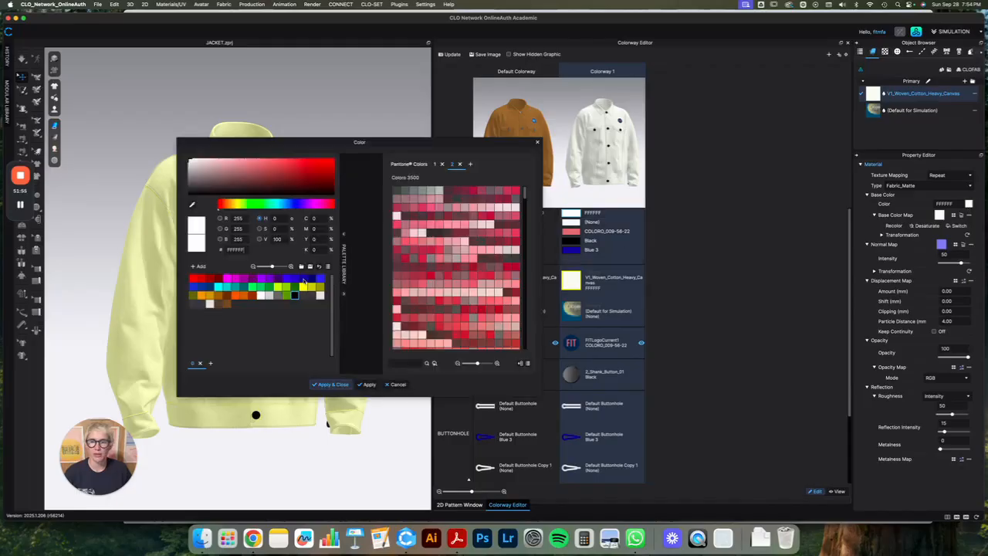
left_click(308, 282)
left_click(331, 384)
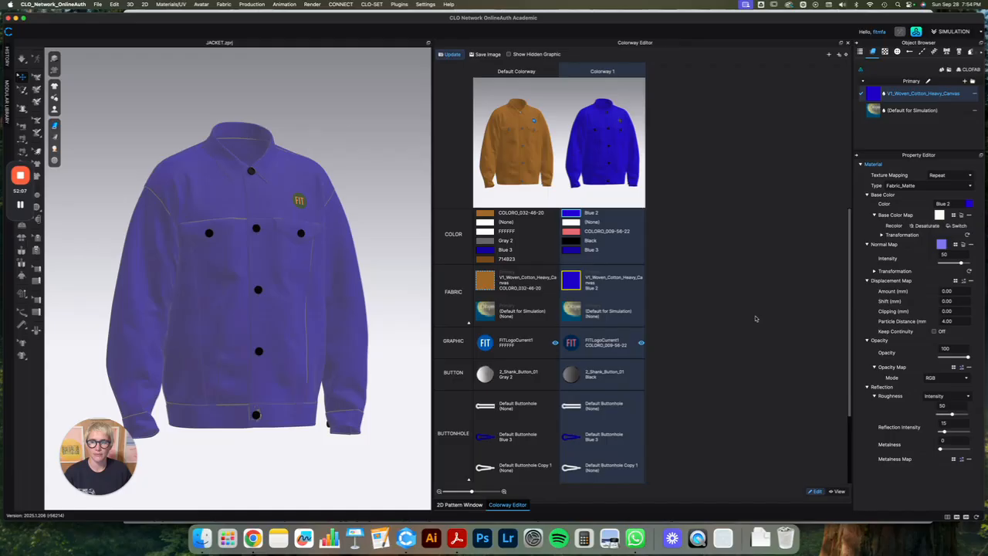
left_click(328, 141)
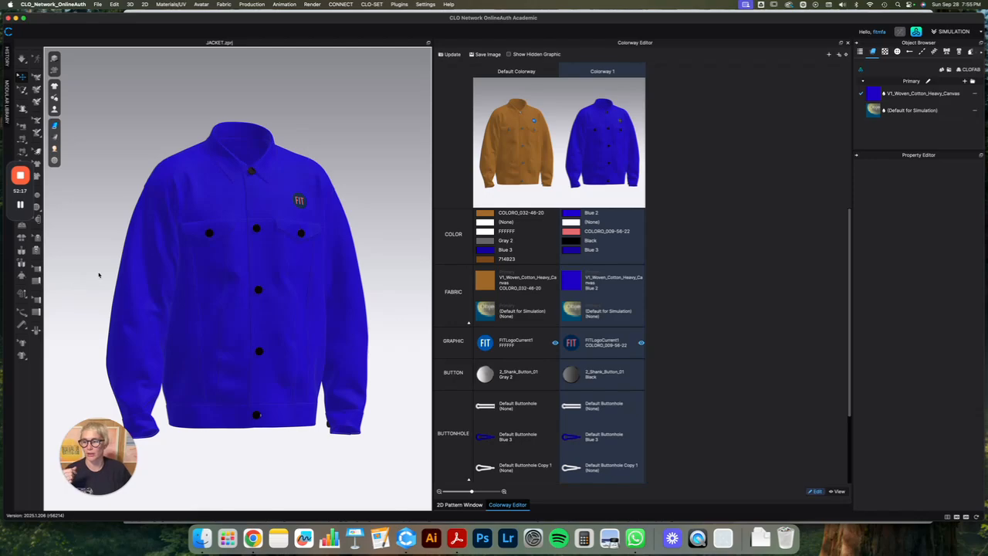
- Switch to CLO-SET in Chrome and choose JACKET.zprj from the CLASS5 folder as the file for upload
mouse_move(24, 207)
left_click(255, 550)
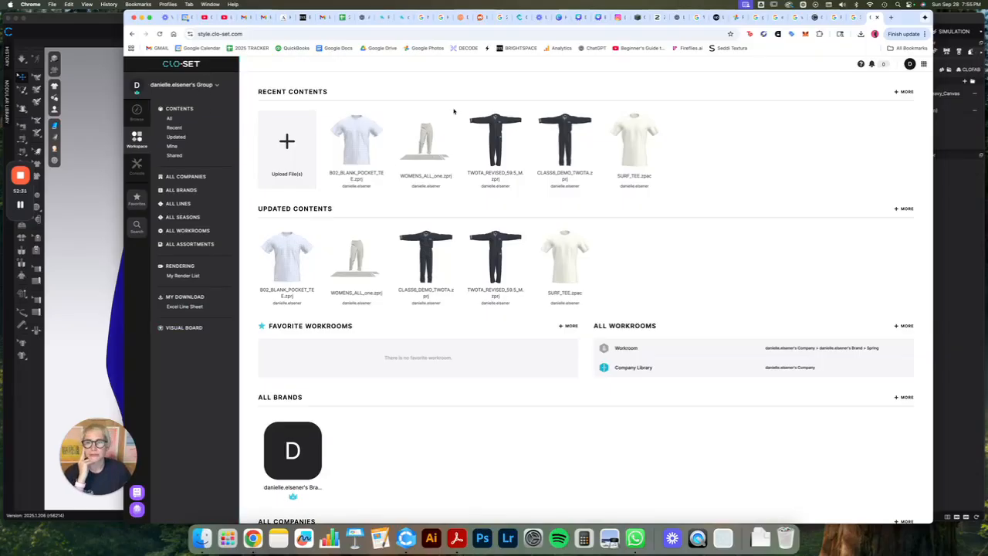
left_click(288, 143)
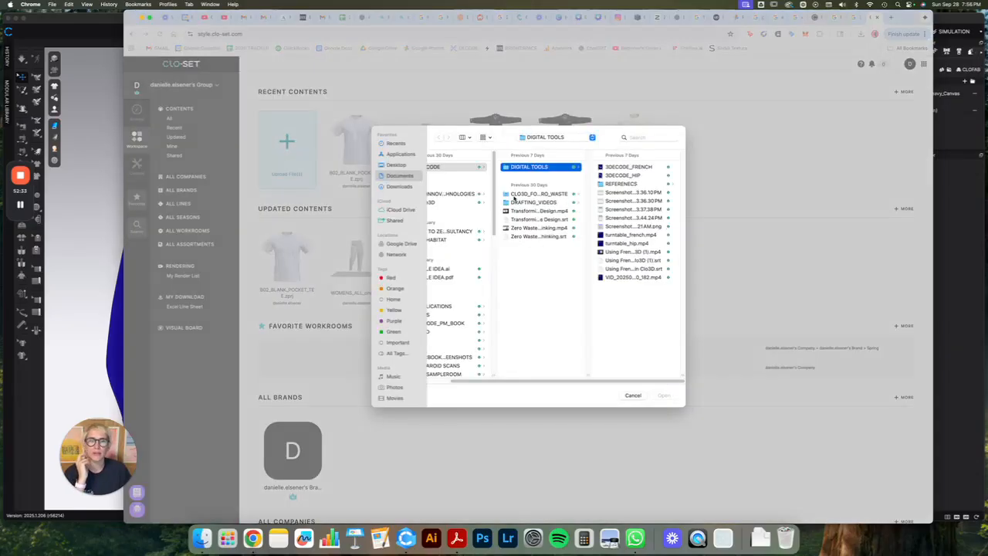
left_click(561, 136)
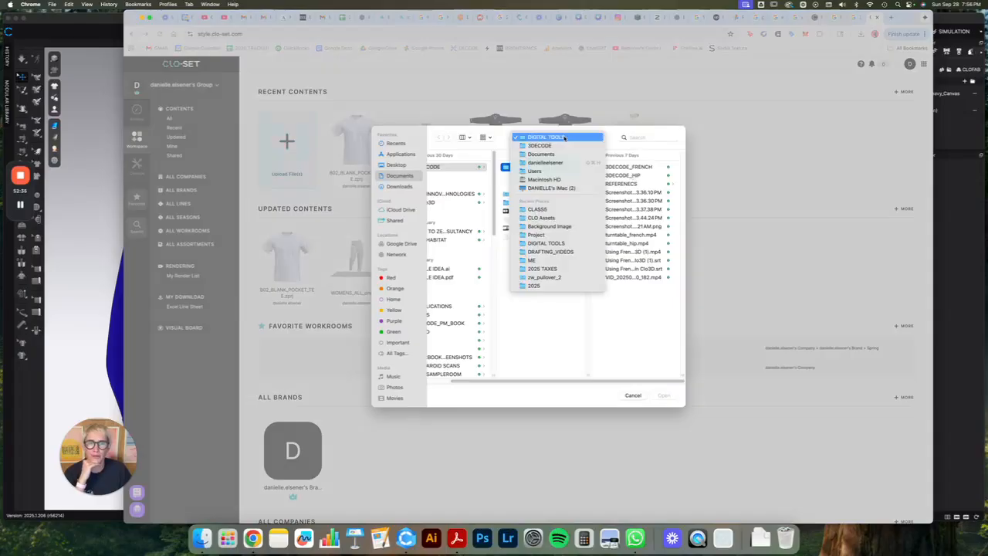
left_click(562, 209)
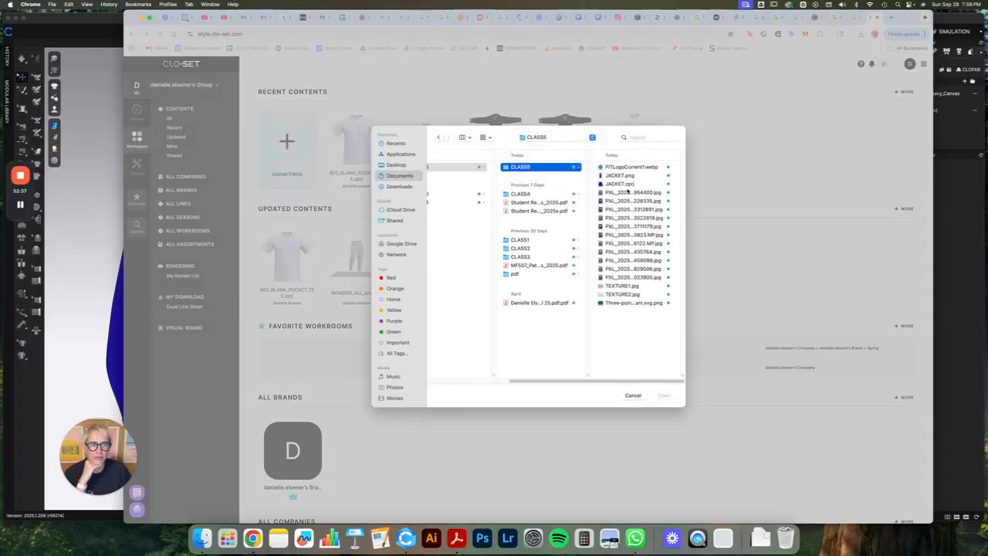
left_click(623, 184)
left_click(661, 394)
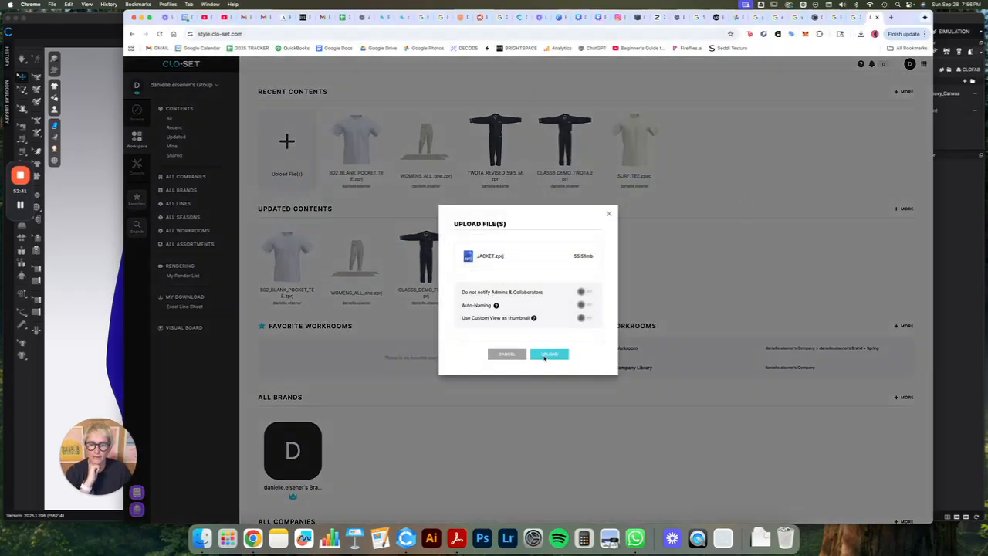
- Upload JACKET.zprj with the default upload options to the Spring line's Workroom and reload the workspace
left_click(550, 355)
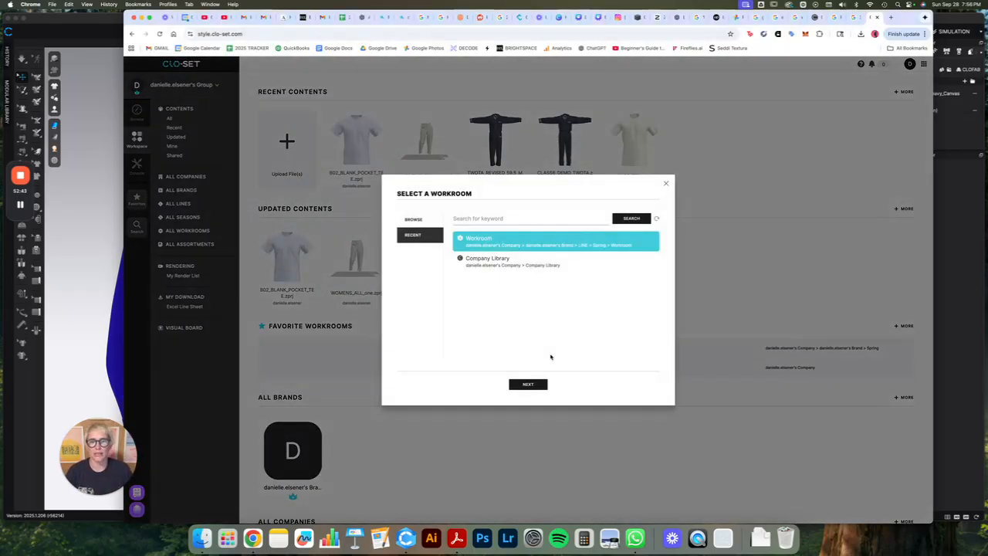
left_click(530, 384)
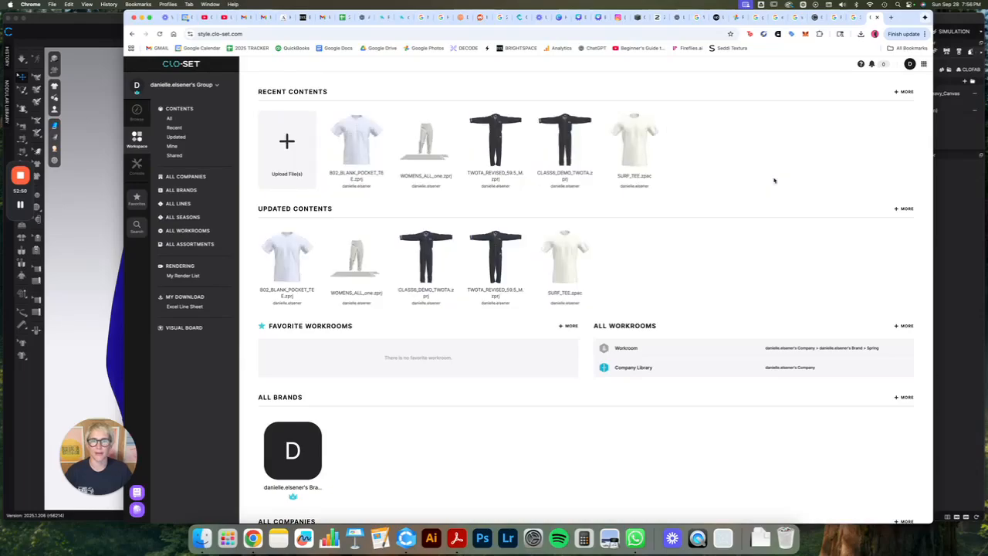
scroll(363, 315, "down", 3)
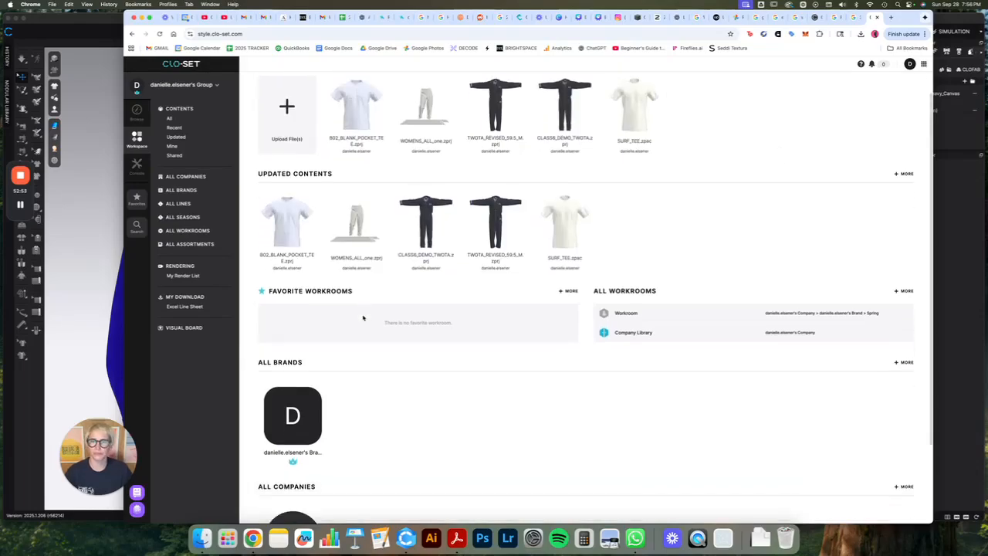
scroll(375, 310, "up", 3)
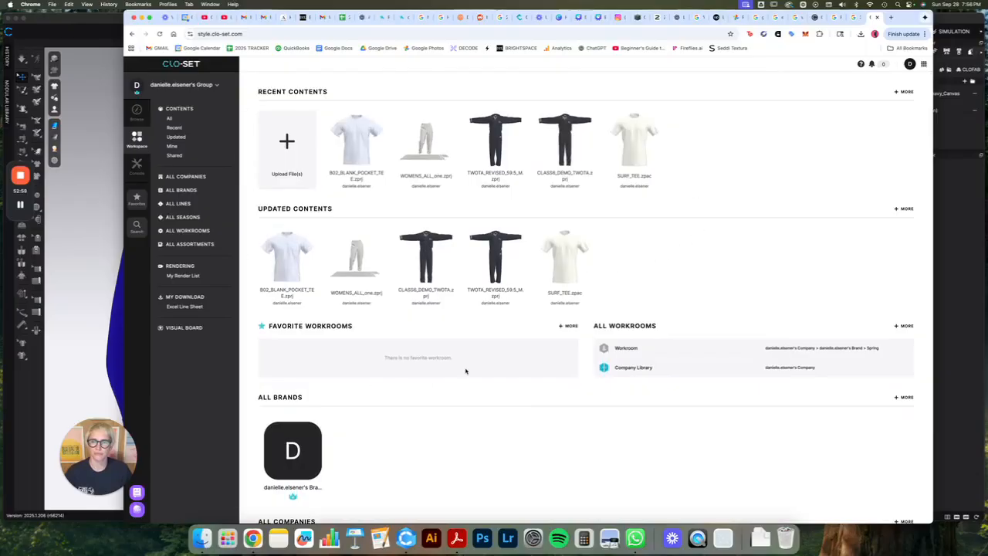
left_click(159, 34)
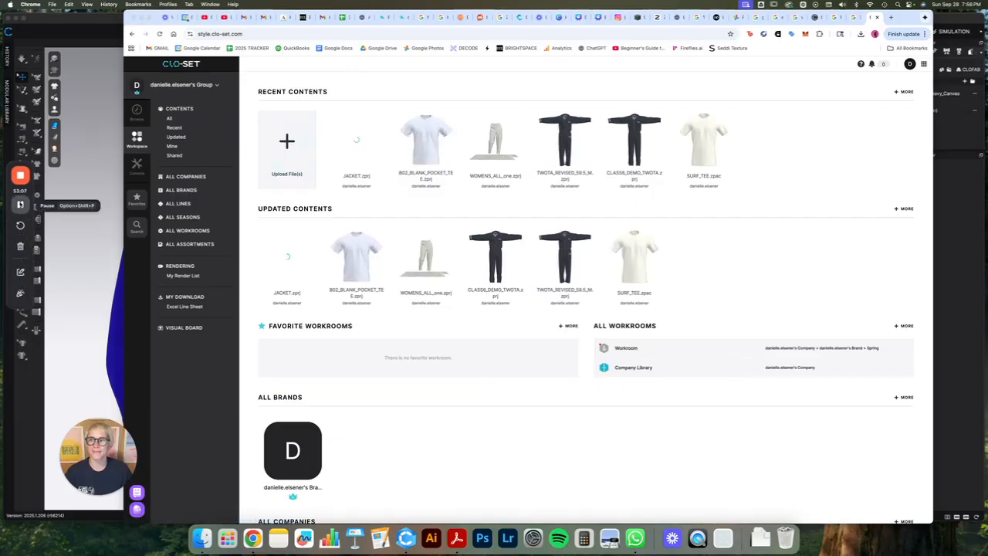
left_click(20, 204)
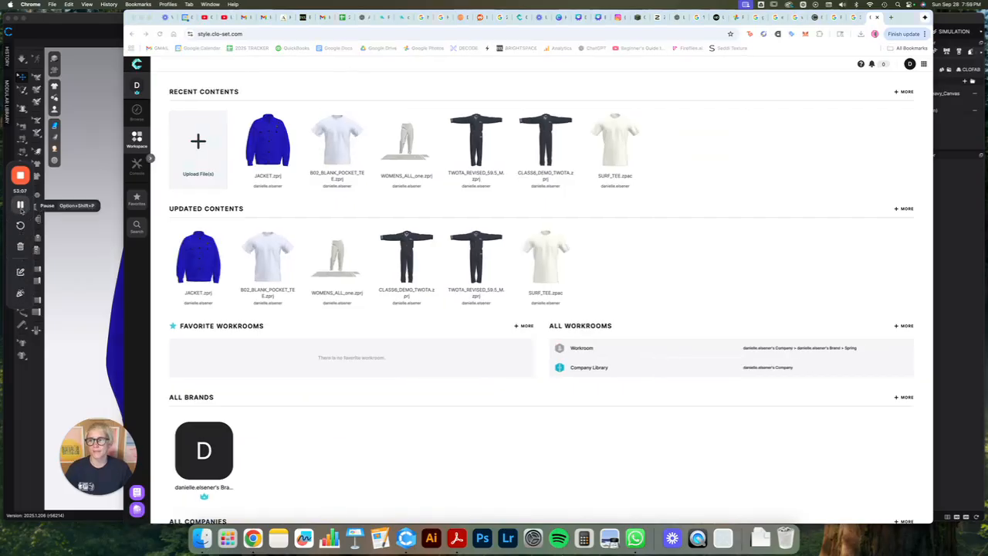
- Open the uploaded JACKET.zprj, rotate the 3D garment and display its brown default colorway
left_click(262, 135)
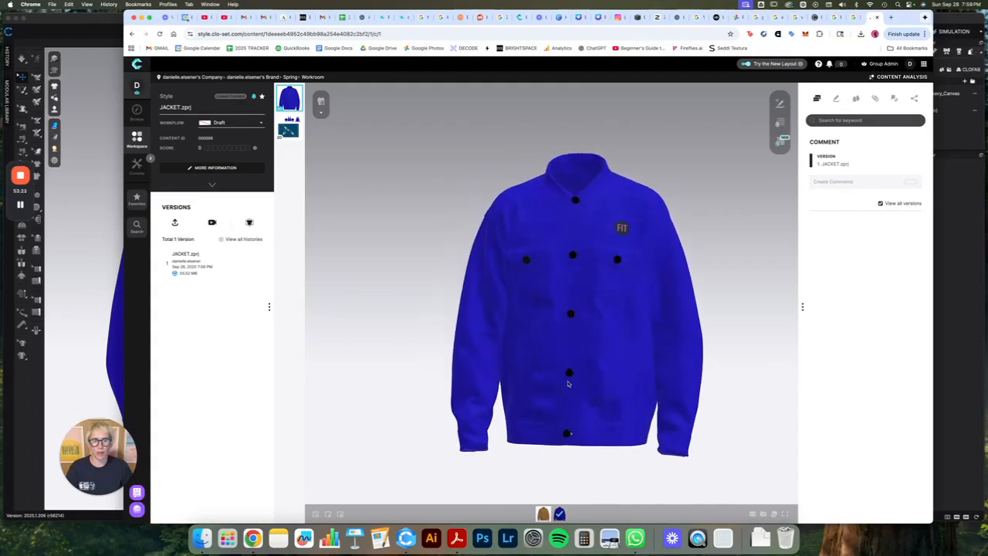
left_click_drag(646, 320, 671, 321)
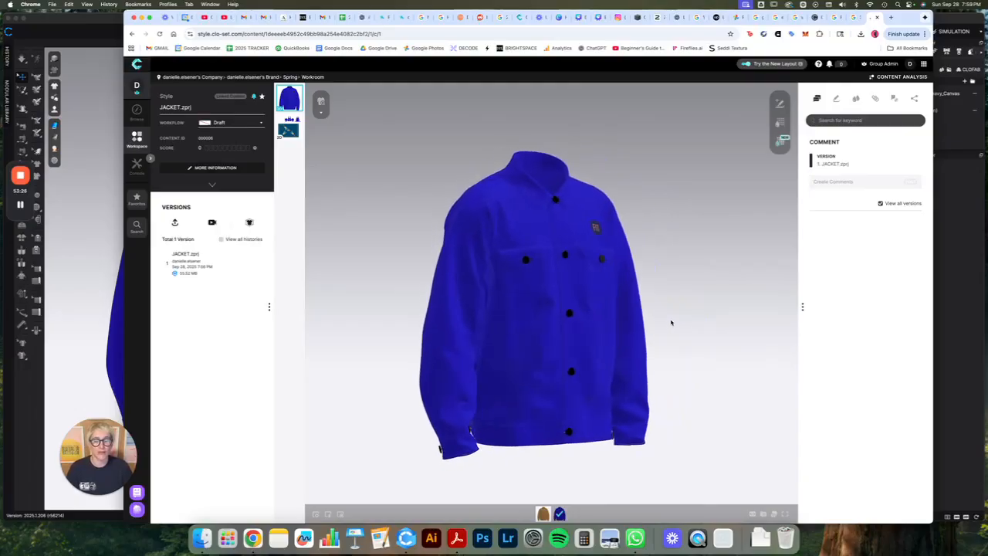
mouse_move(559, 321)
left_mouse_down()
mouse_move(628, 322)
mouse_move(549, 324)
left_mouse_up()
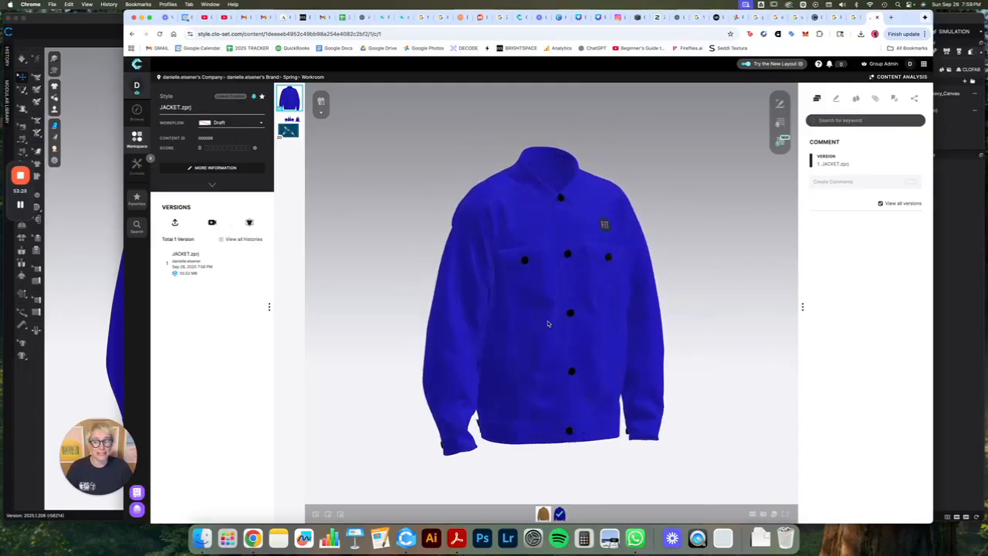
left_click(543, 500)
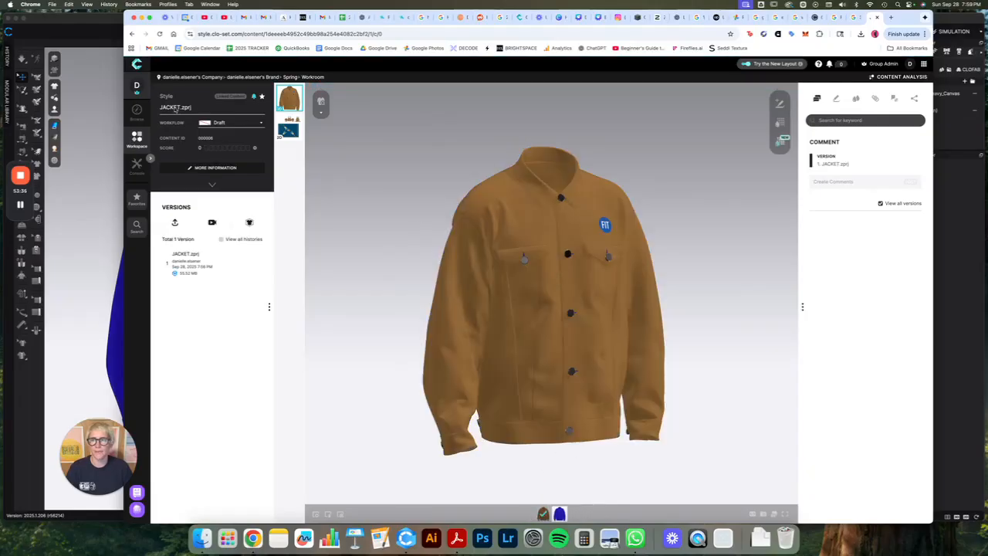
- Examine the style's workflow status options and its additional content information fields
left_click(214, 125)
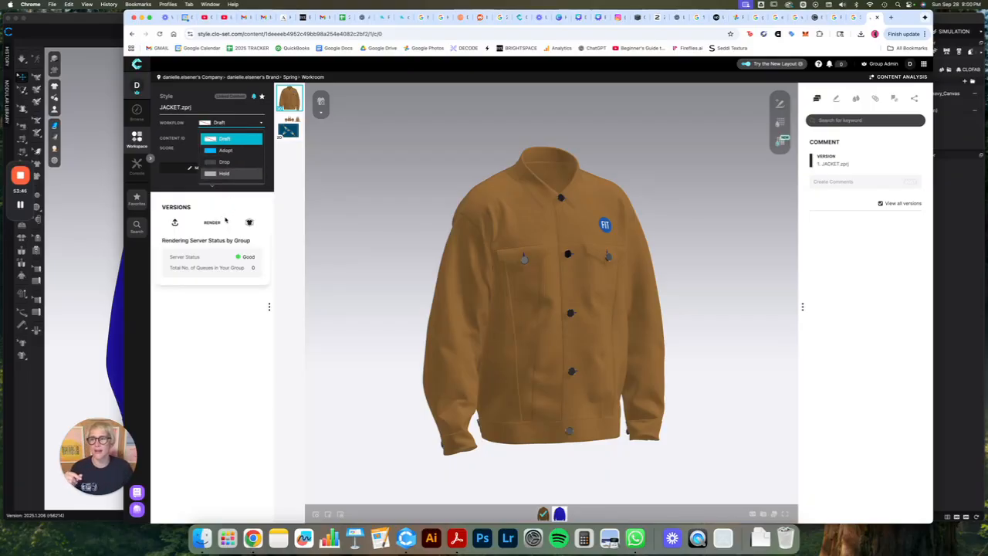
left_click(208, 168)
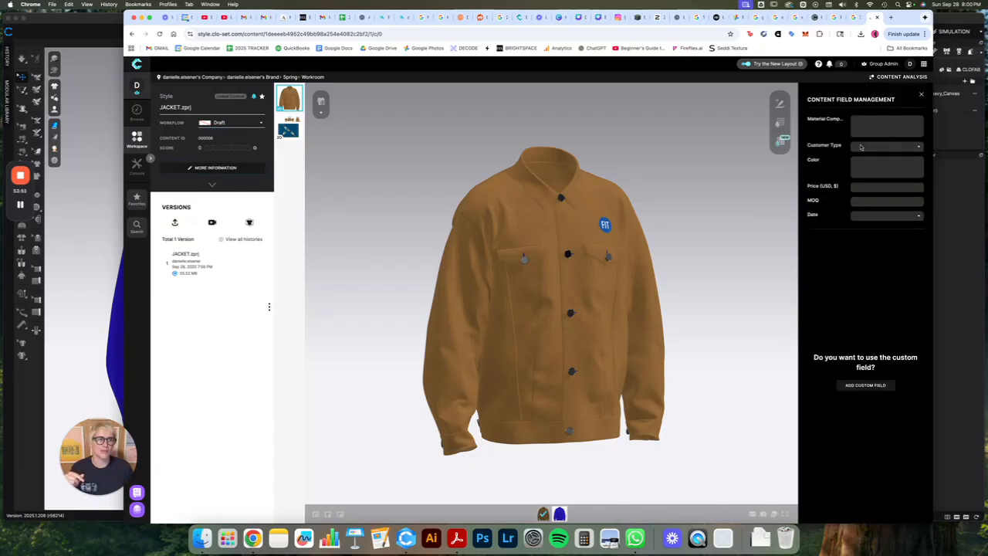
left_click(923, 94)
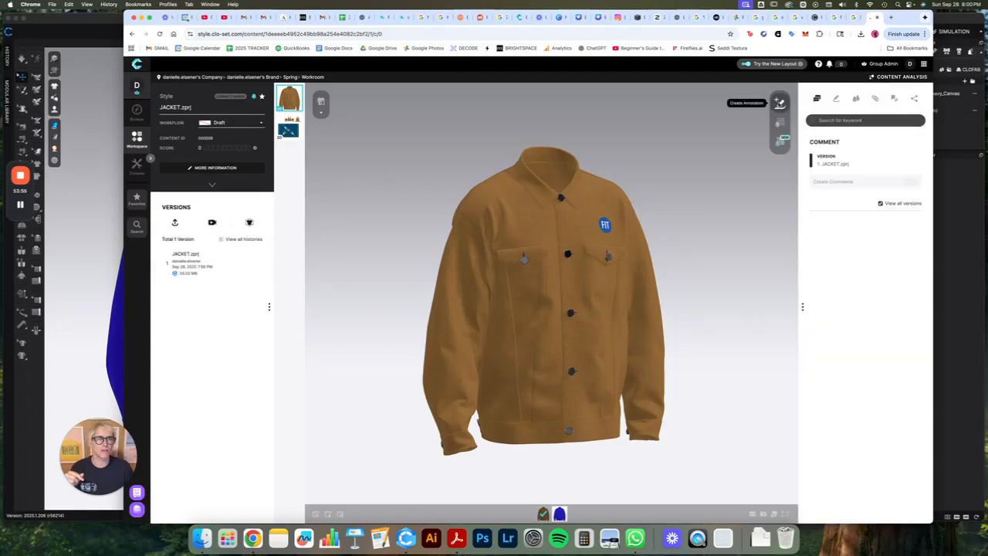
- Annotate the chest FIT logo with "MAKE SURE TO ASK GRAPHICS ABOUT RECOLORING LOGO" and complete the annotation
left_click(780, 102)
left_click(603, 226)
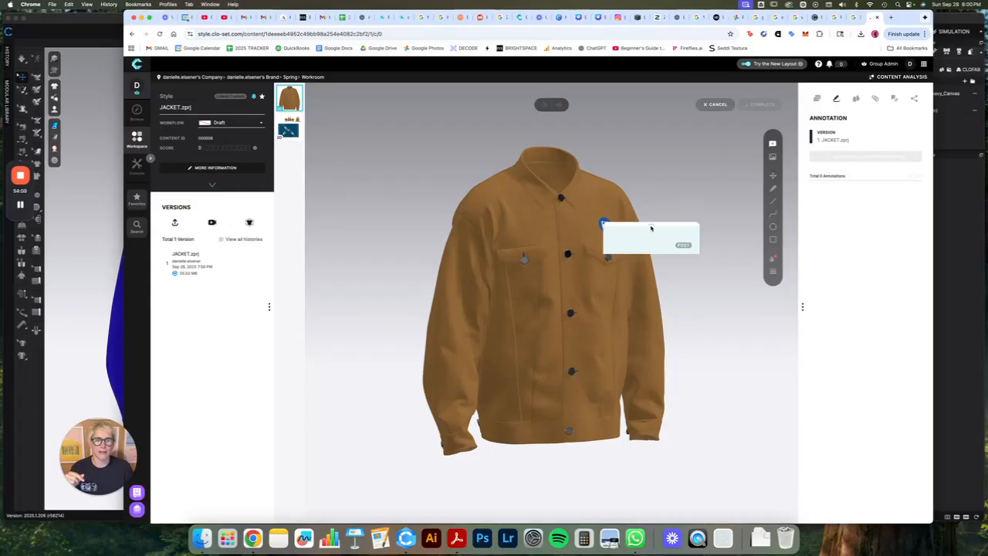
left_click_drag(651, 225, 680, 209)
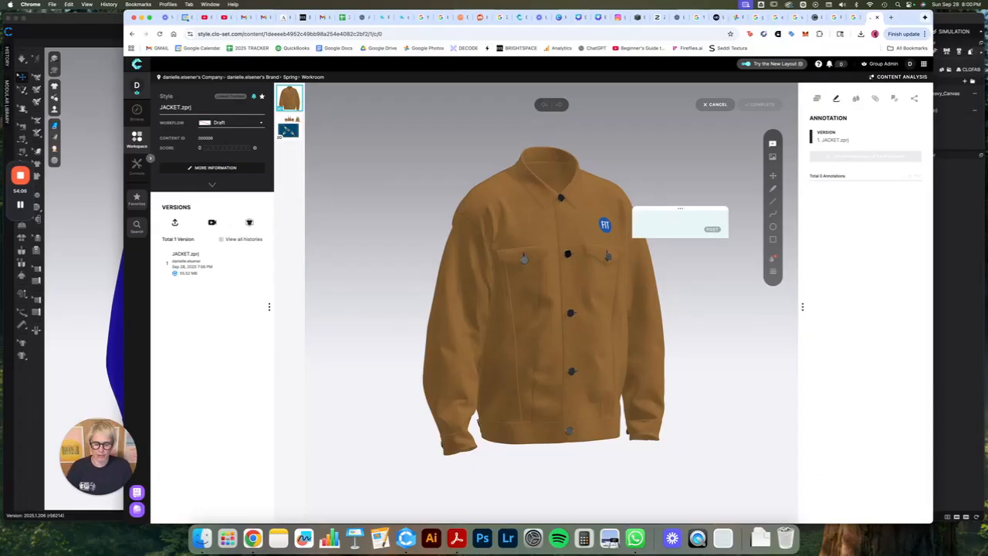
type("MAKE SURE TO ASK GRA")
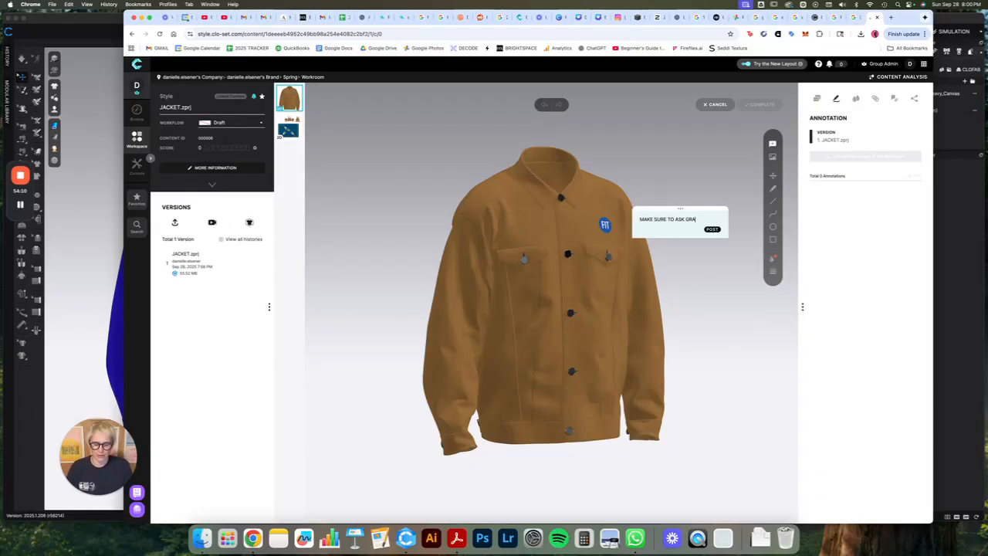
type("PHICS ABOUT RI")
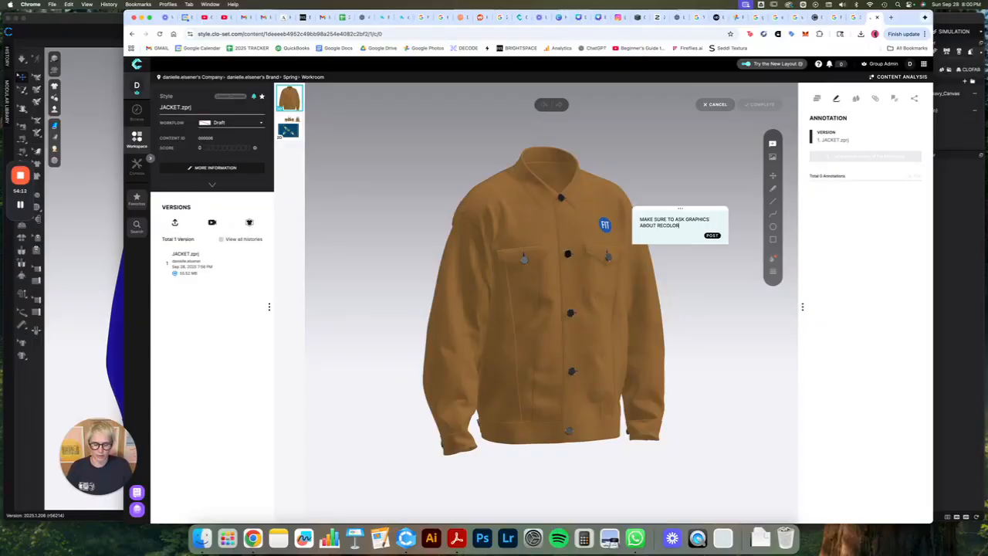
type("COLORING LOGO")
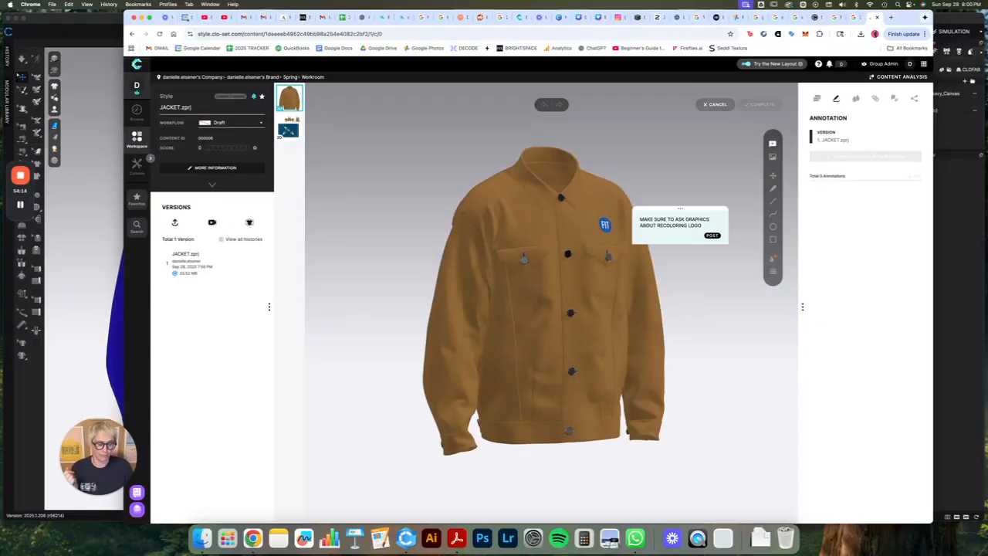
left_click(712, 242)
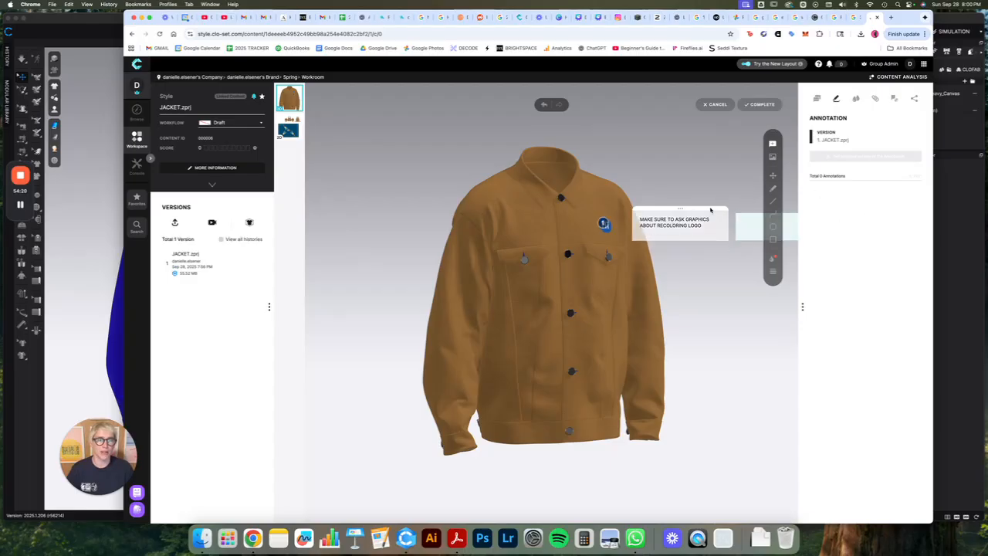
key("super+z")
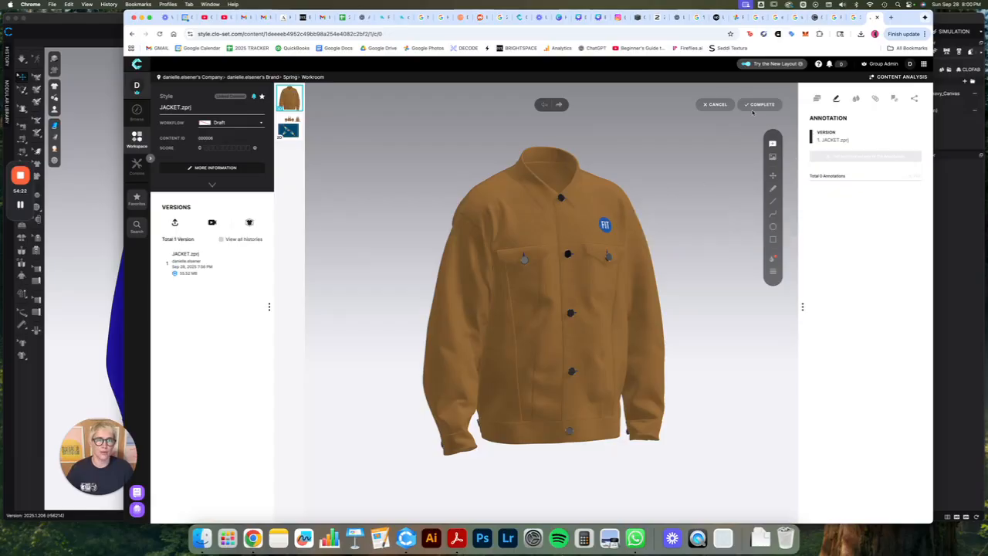
left_click(759, 104)
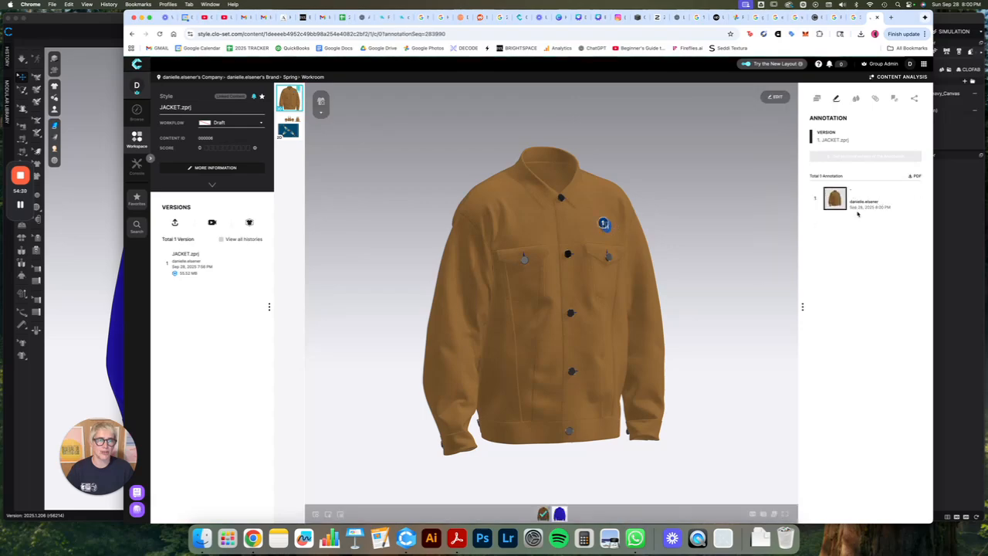
- Review the style's colorway, attachment, linked content and sharing sections, and return to the comments
left_click(856, 99)
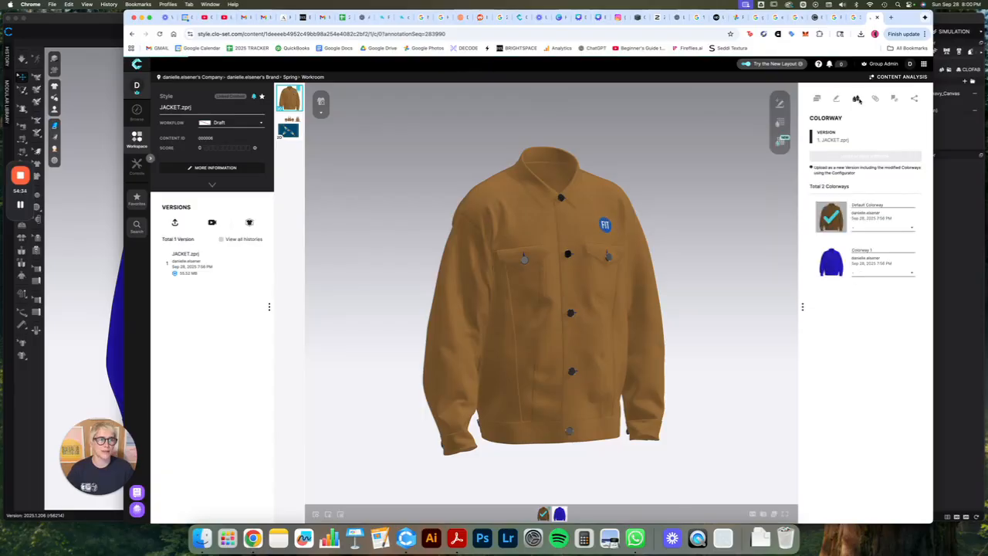
left_click(875, 98)
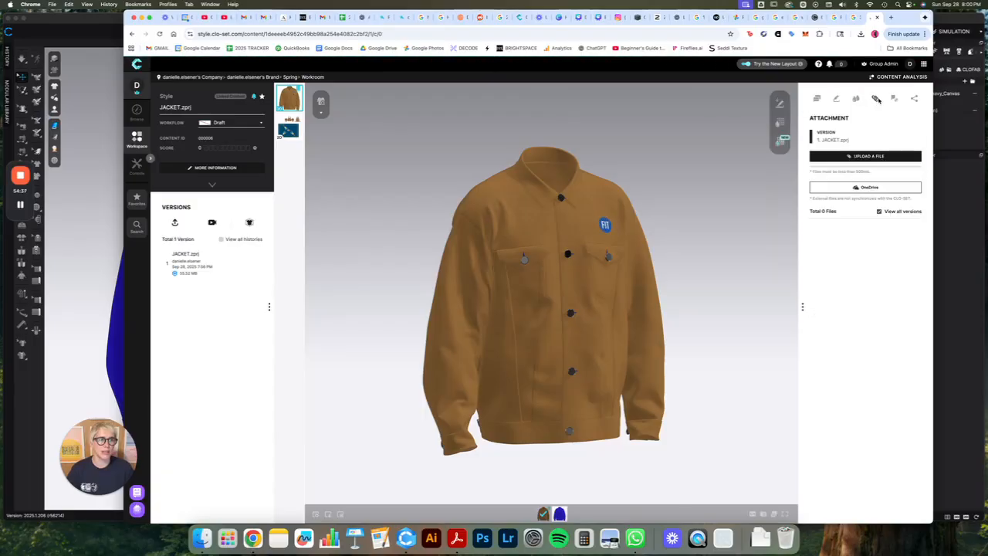
left_click(894, 99)
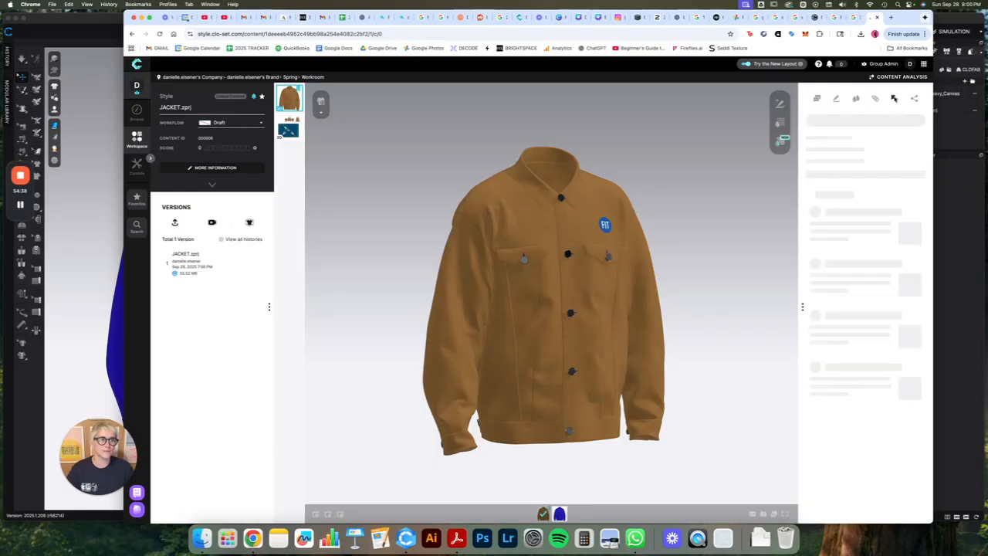
left_click(915, 99)
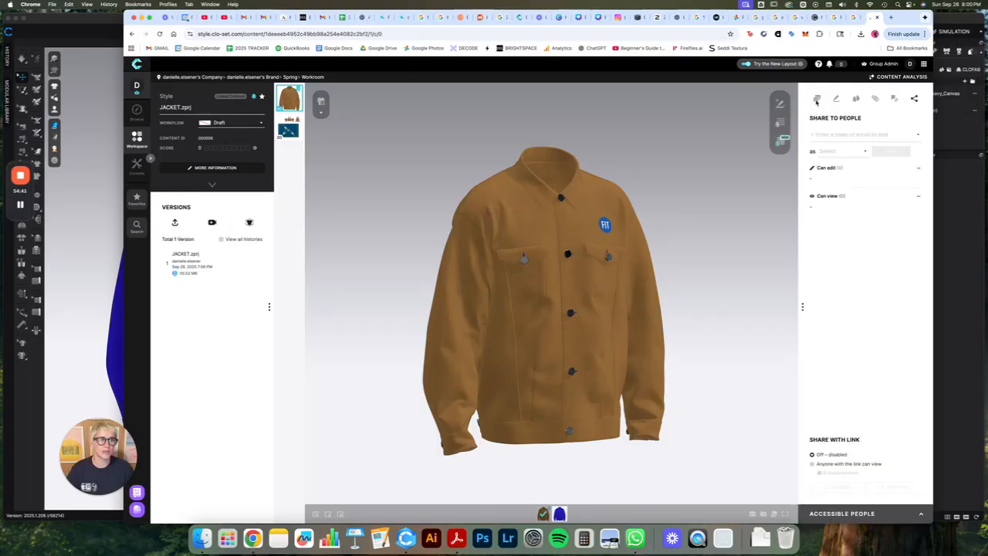
left_click(817, 99)
- Switch the avatar display on and off, and explode the jacket into its separate pieces to inspect the garment
mouse_move(319, 112)
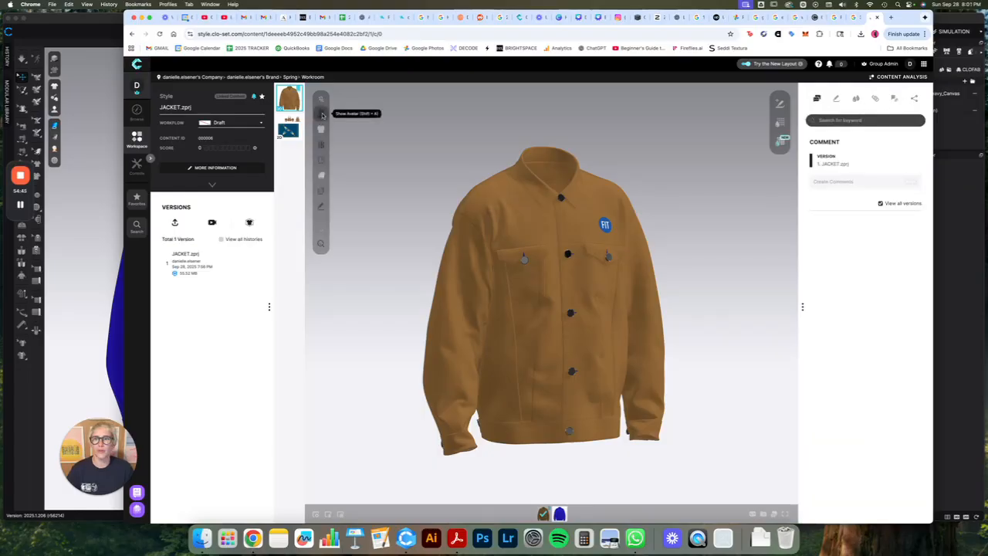
left_click(320, 113)
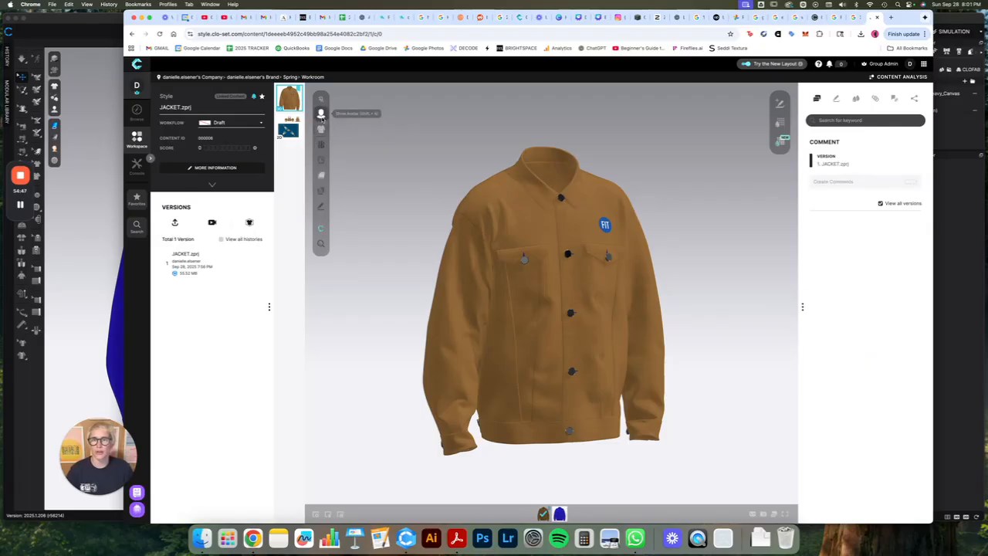
left_click(321, 112)
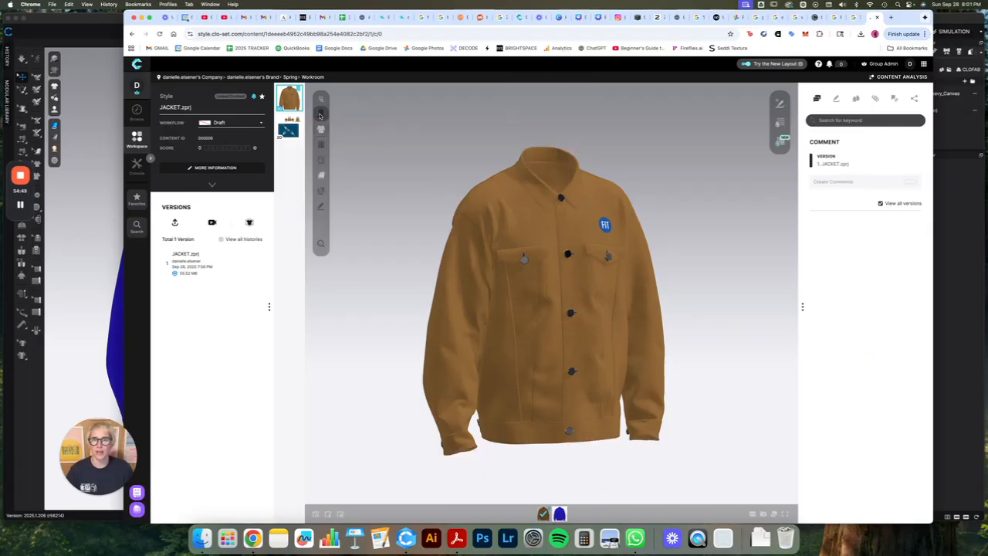
left_click(321, 145)
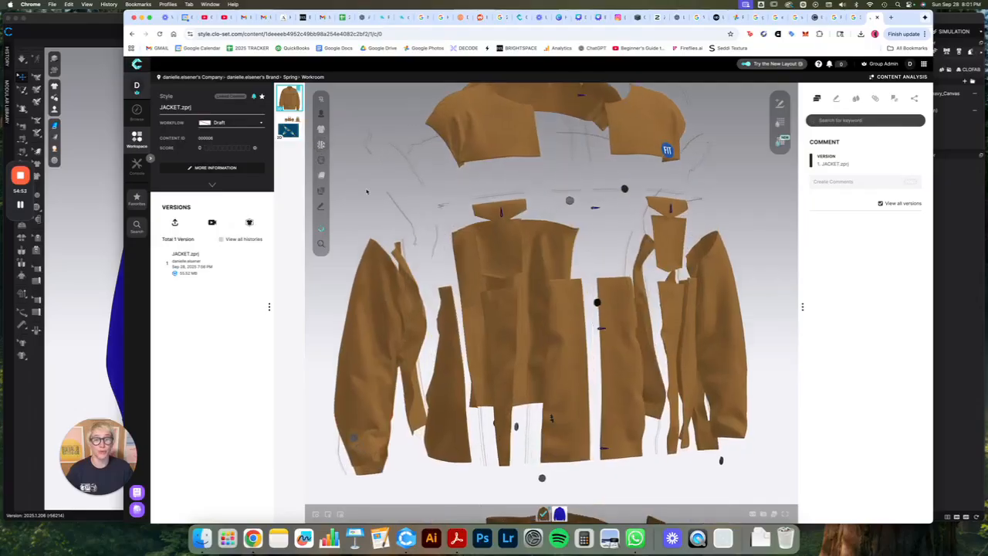
scroll(446, 214, "up", 5)
scroll(446, 214, "down", 8)
left_click_drag(600, 259, 552, 286)
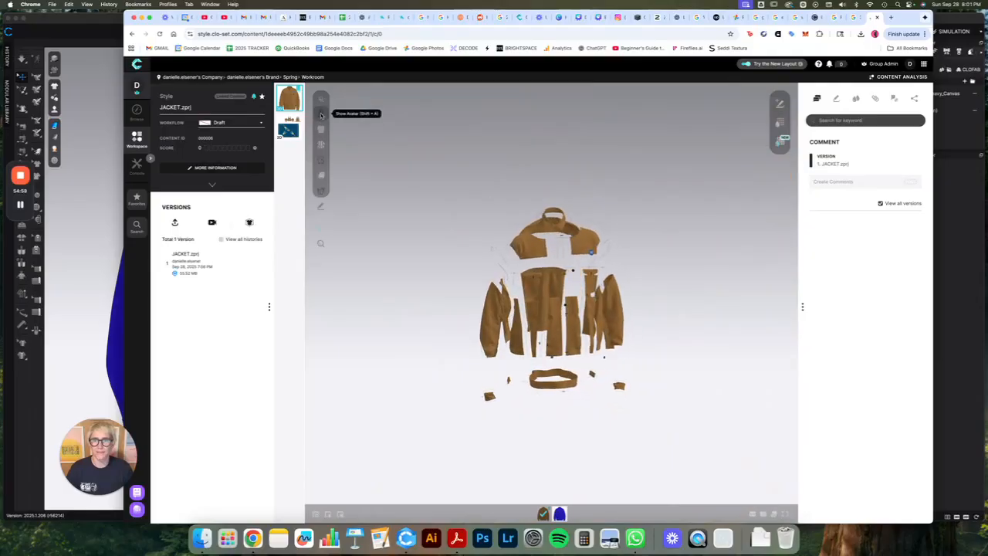
- Reassemble the exploded jacket, display it as a white outlined schematic render, and inspect the seams and pockets from the front
left_click(321, 144)
left_click(322, 161)
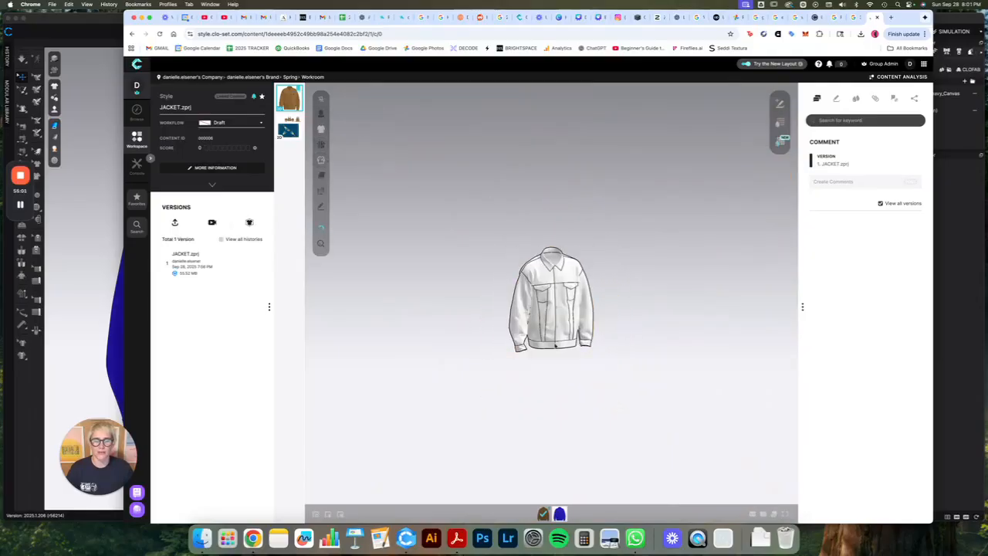
scroll(544, 296, "up", 10)
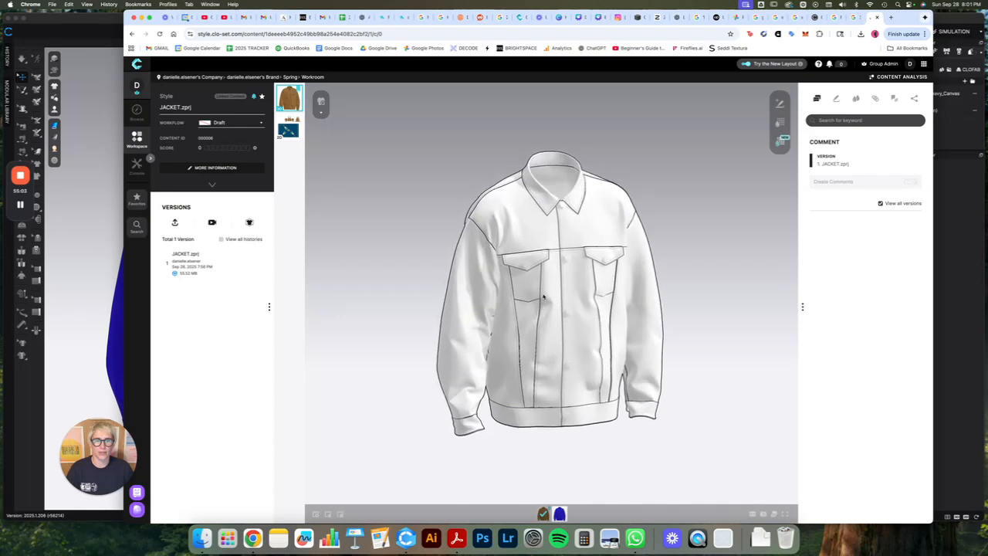
scroll(535, 283, "up", 3)
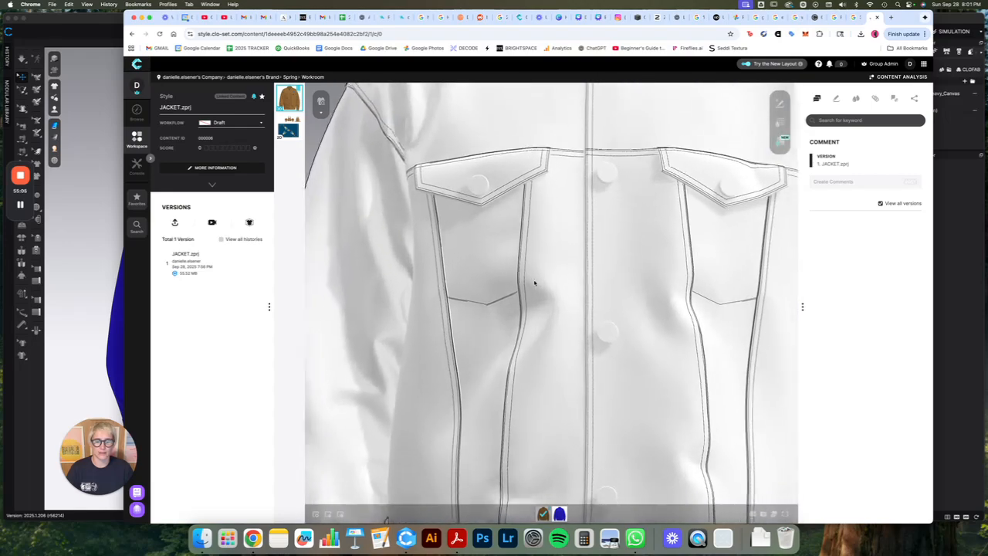
scroll(534, 283, "down", 6)
key("2")
scroll(534, 283, "up", 5)
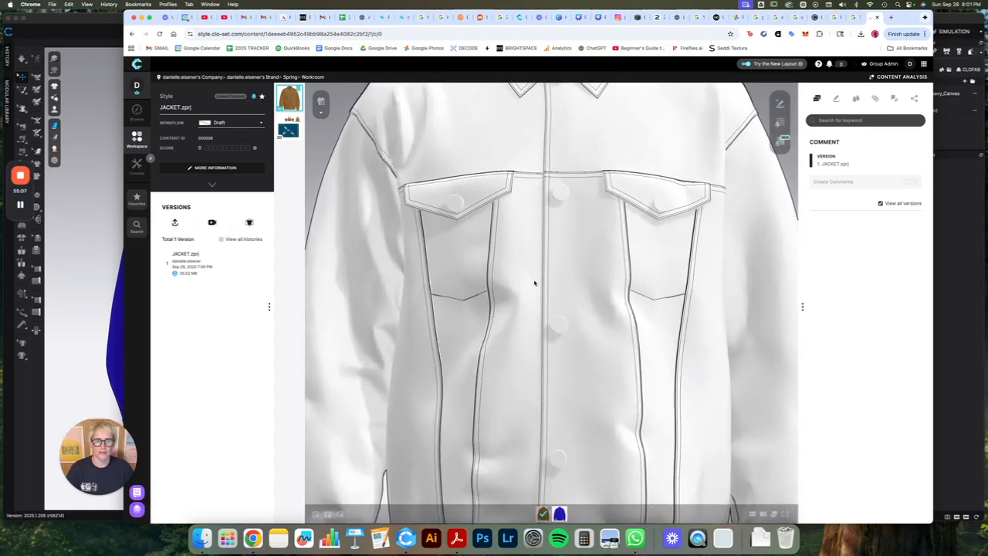
scroll(534, 282, "down", 5)
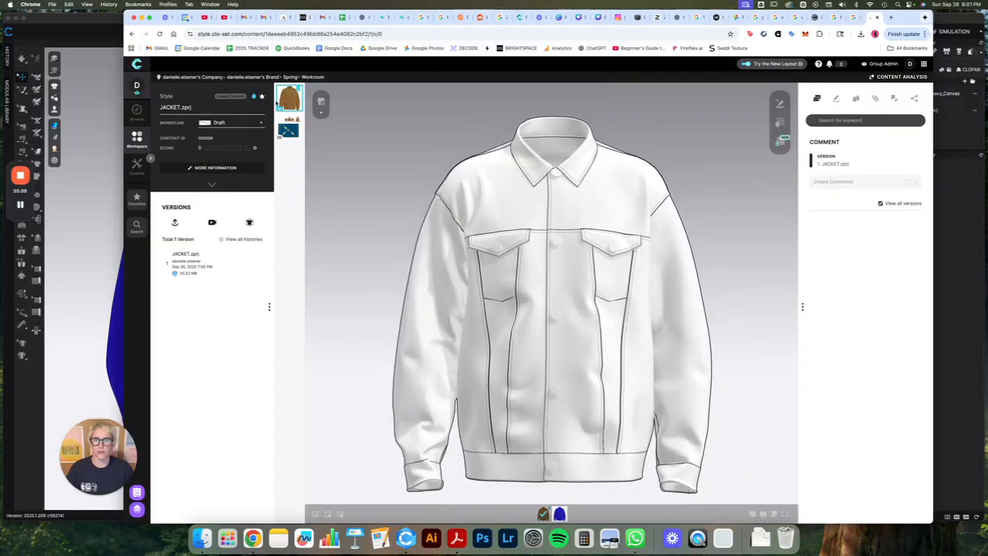
mouse_move(321, 113)
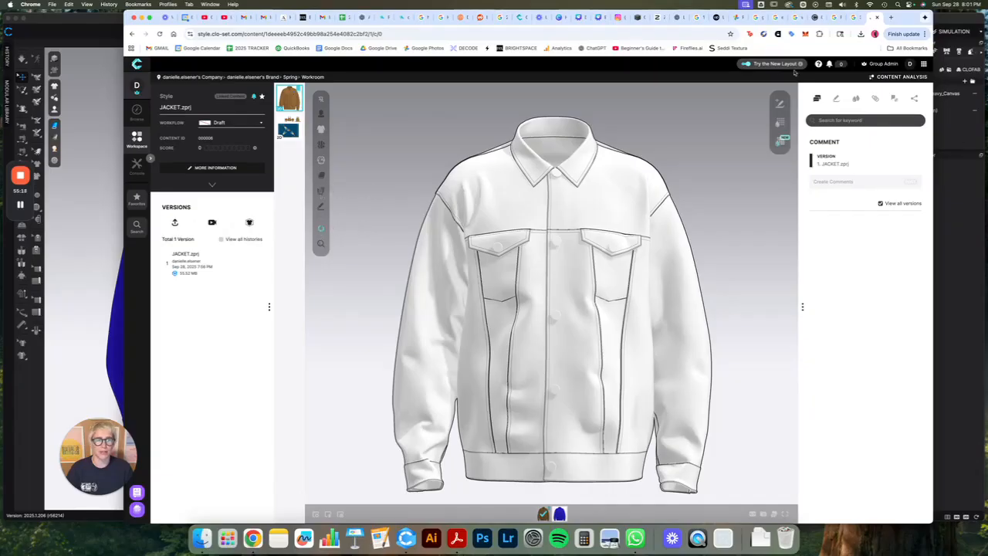
- Switch the style to the new layout and, in the Configurator, expand the graphic, button and buttonhole object groups
left_click(766, 63)
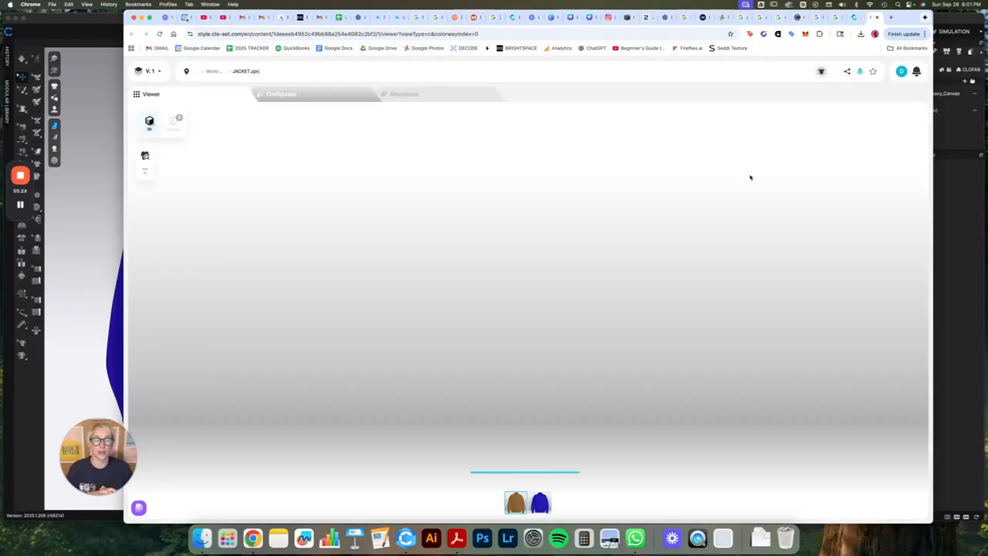
left_click(314, 96)
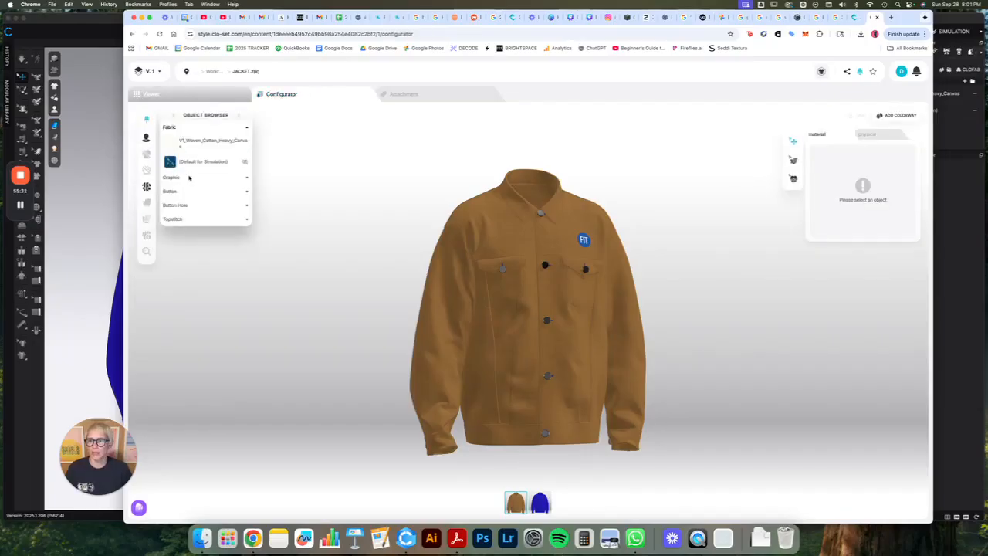
left_click(180, 178)
left_click(243, 210)
scroll(248, 212, "down", 1)
left_click(232, 223)
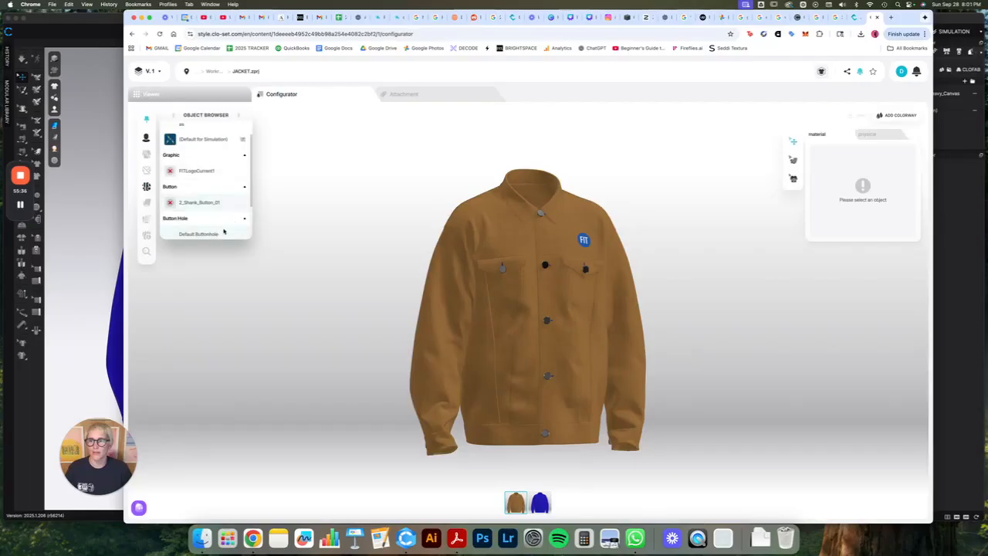
scroll(209, 208, "up", 3)
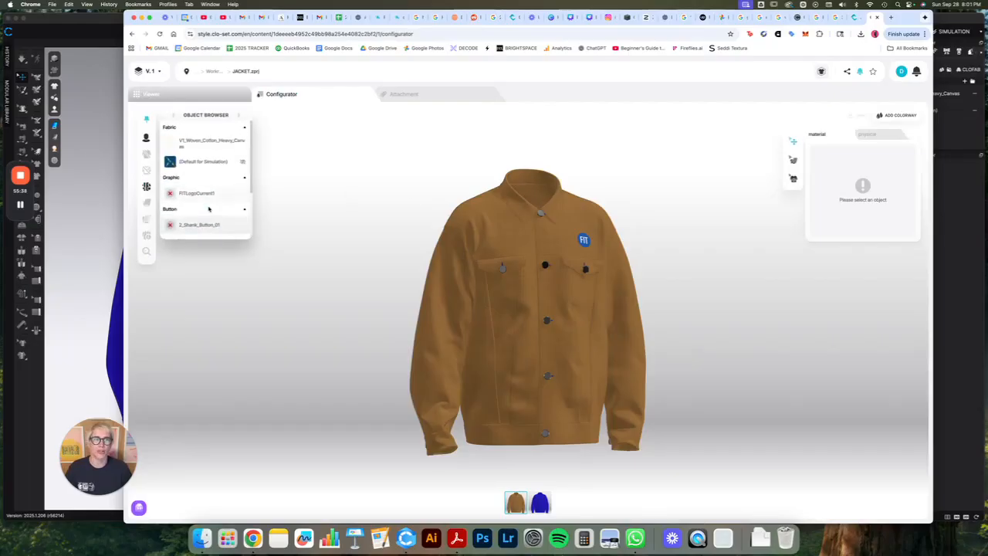
- Add a new colorway to the jacket based on the brown one
scroll(461, 322, "down", 5)
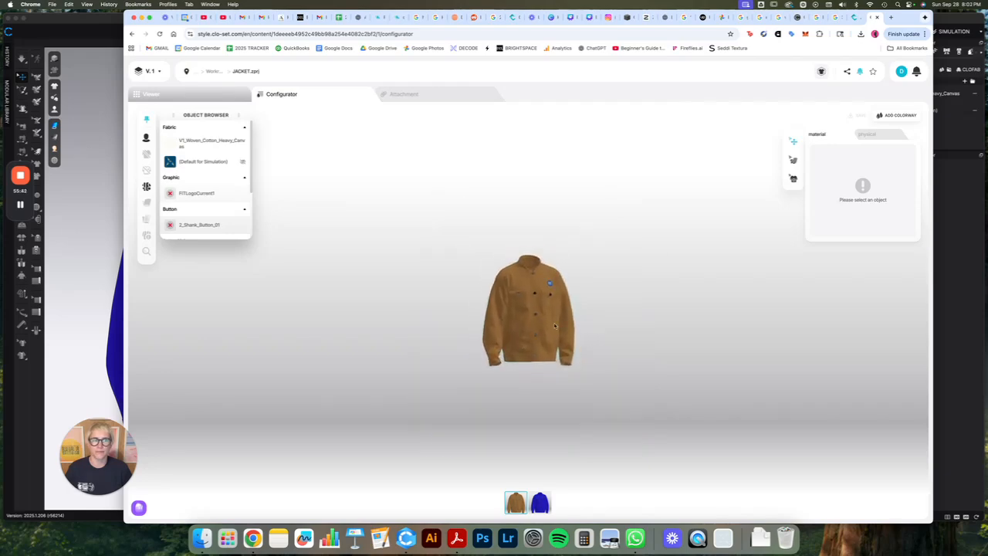
scroll(550, 326, "up", 3)
scroll(550, 326, "up", 2)
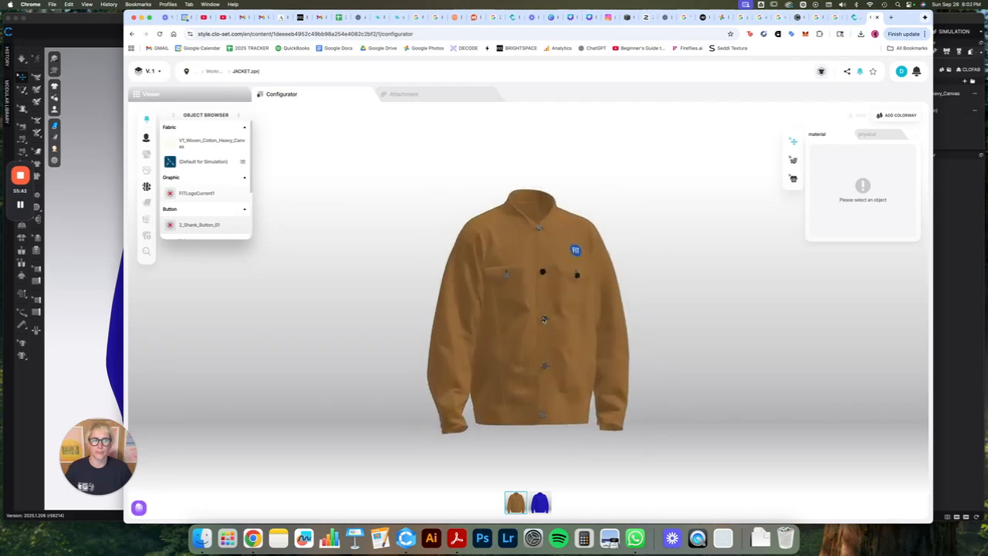
left_click(901, 115)
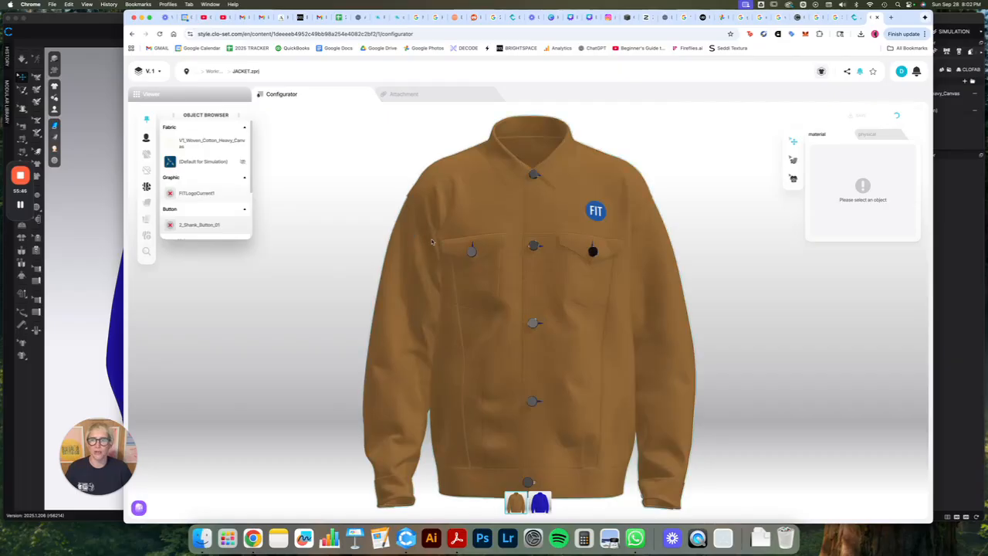
left_click(473, 217)
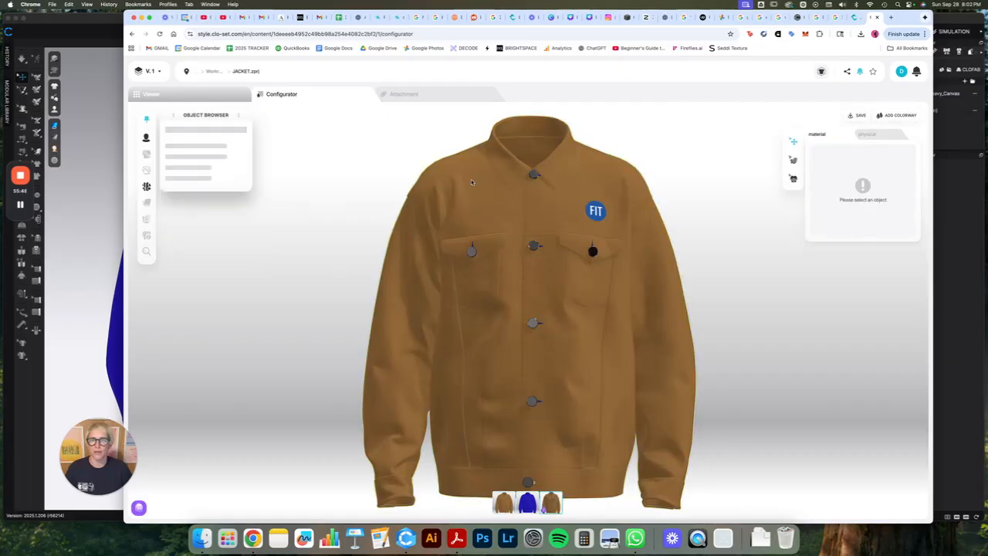
- Set the new colorway's V1_Woven_Cotton_Heavy_Canvas fabric color to purple #993798 and save it
left_click(213, 143)
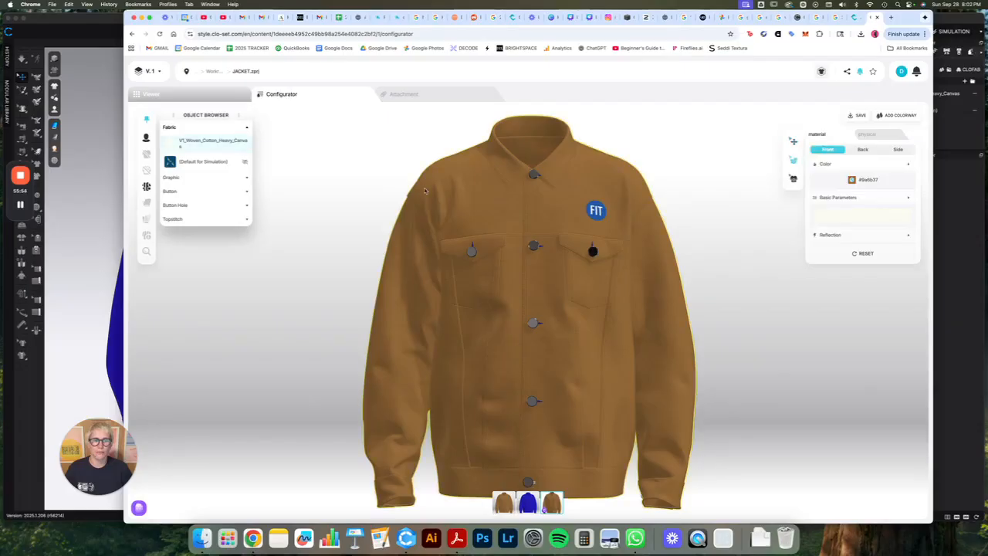
left_click(868, 180)
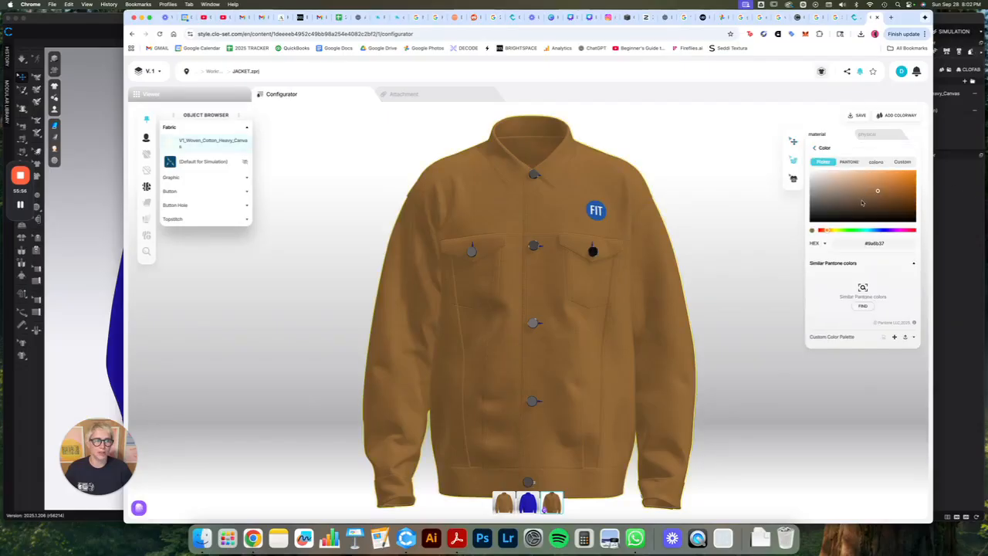
left_click(899, 230)
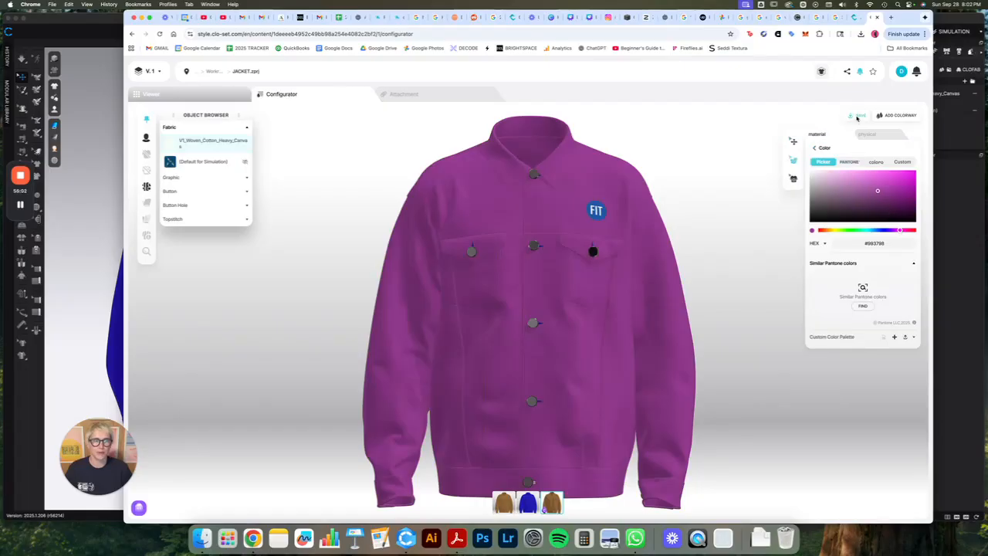
left_click(857, 116)
left_click(213, 143)
mouse_move(550, 509)
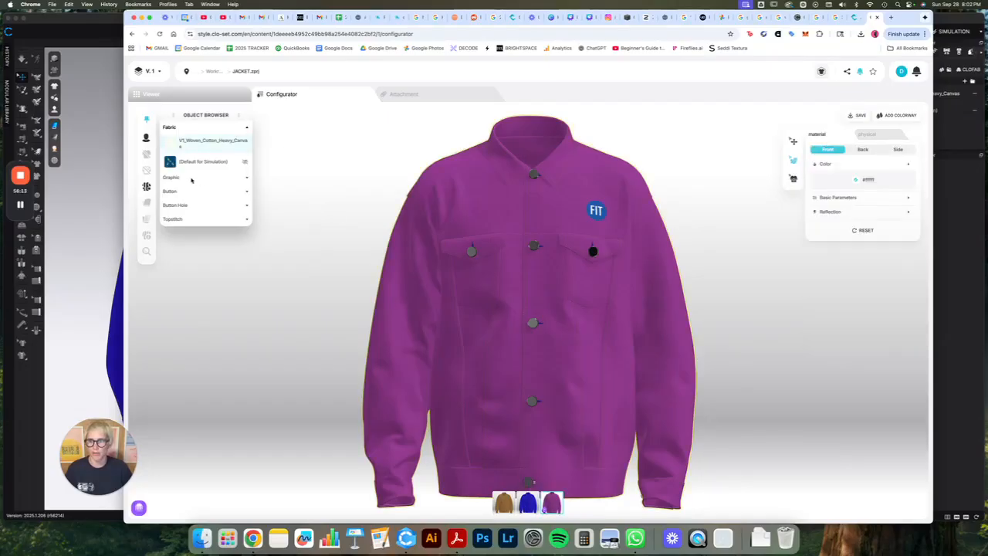
- Set the 2_Shank_Button_01 color to pink #e47575 in the purple colorway and save it
left_click(191, 179)
left_click(193, 210)
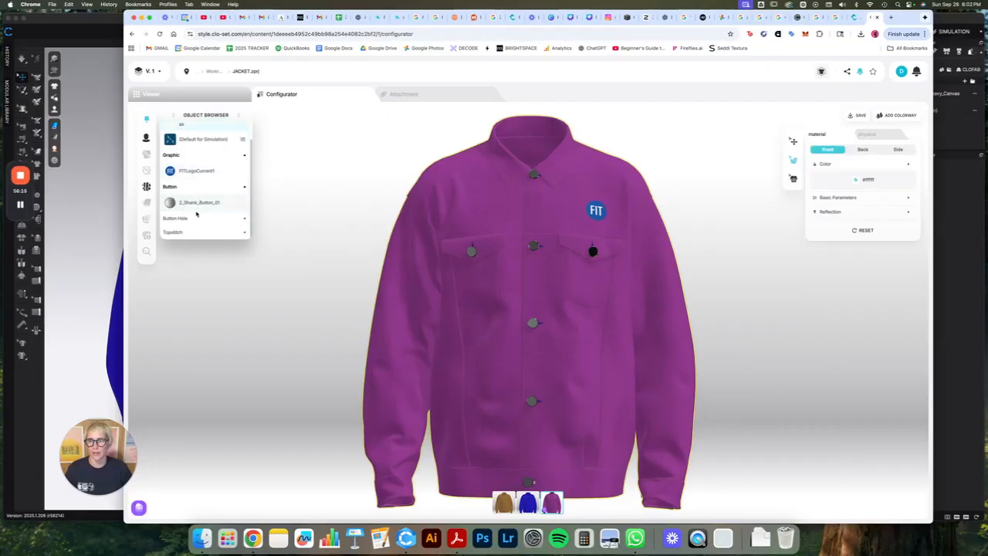
left_click(200, 203)
left_click(871, 164)
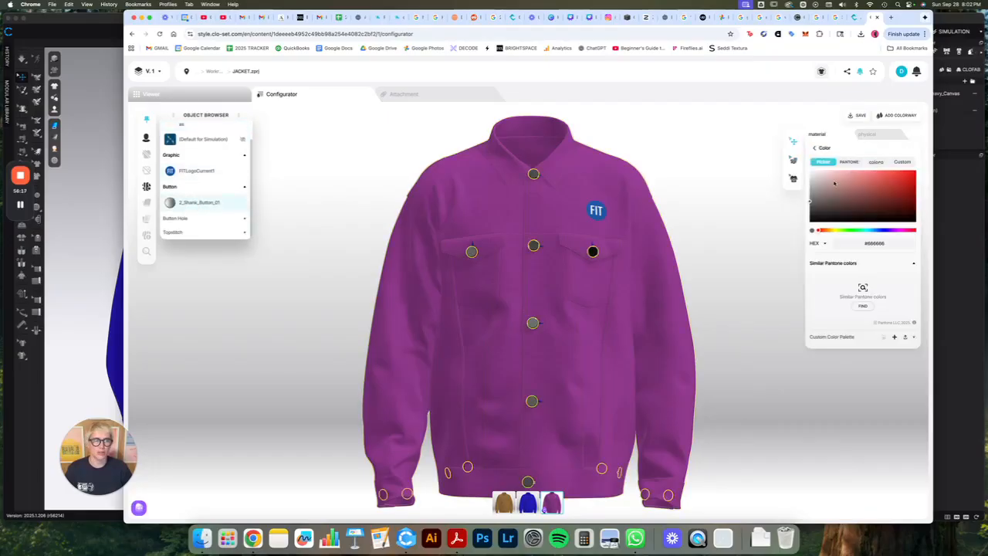
left_click(862, 178)
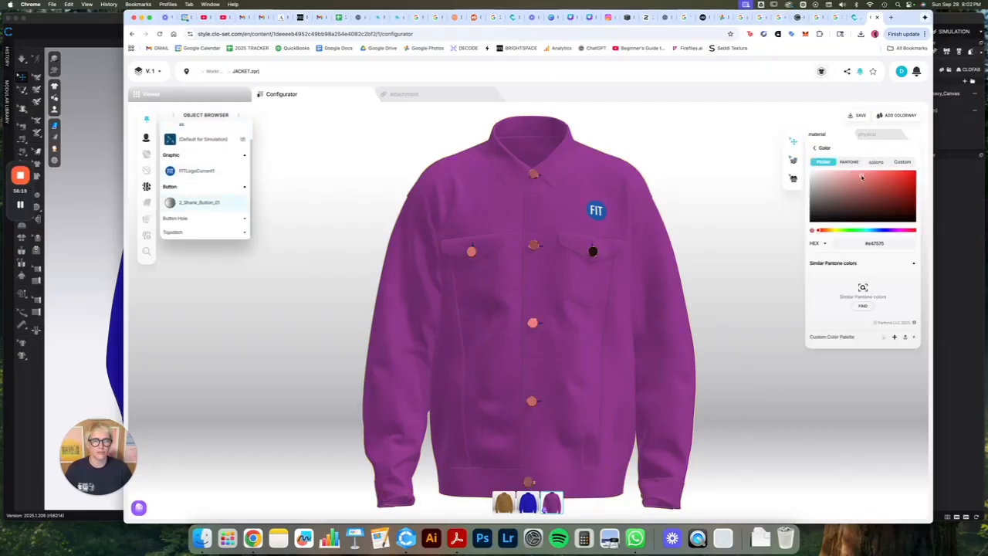
left_click(858, 117)
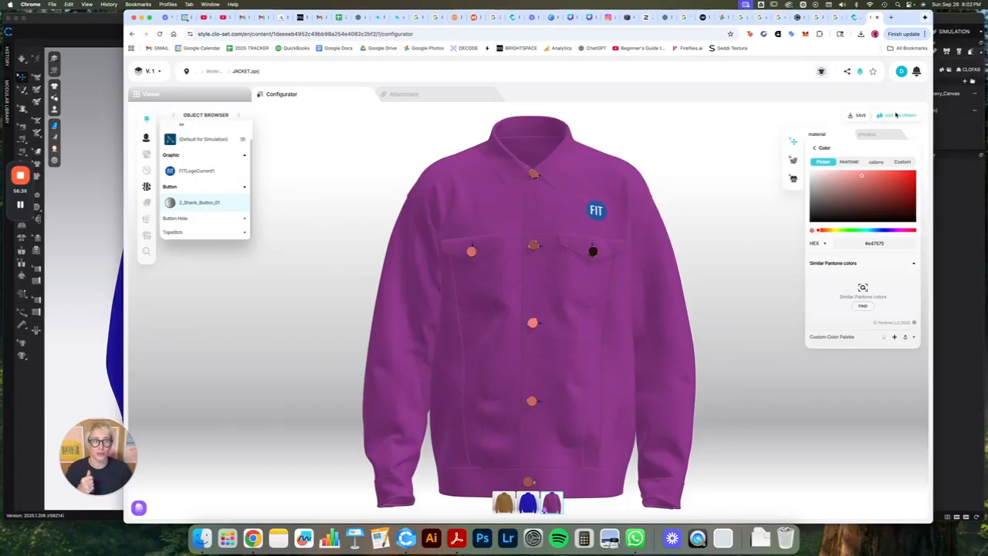
- Open the jacket's tech pack and show its overview thumbnails as schematic renders, dismissing the additional information dialog without adding a field
left_click(820, 71)
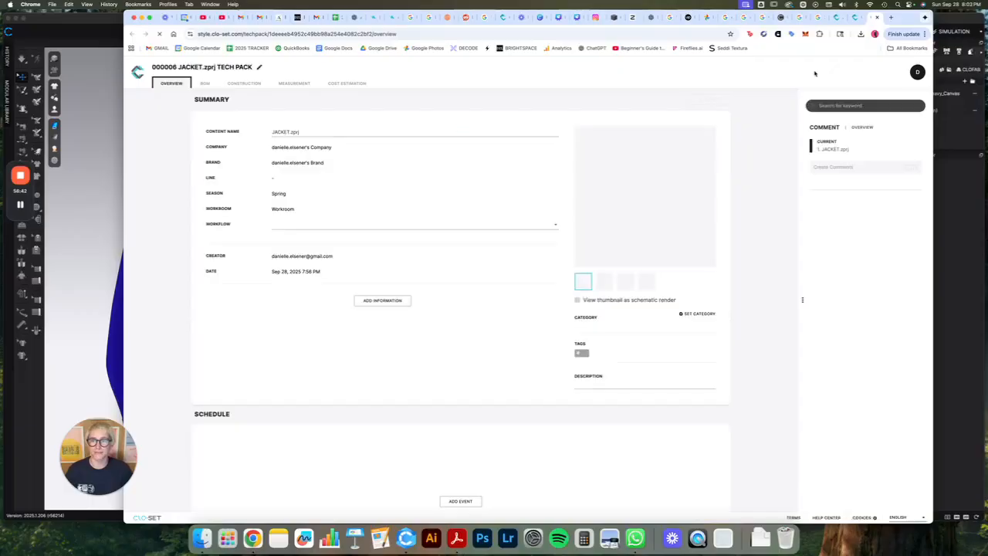
scroll(498, 271, "down", 2)
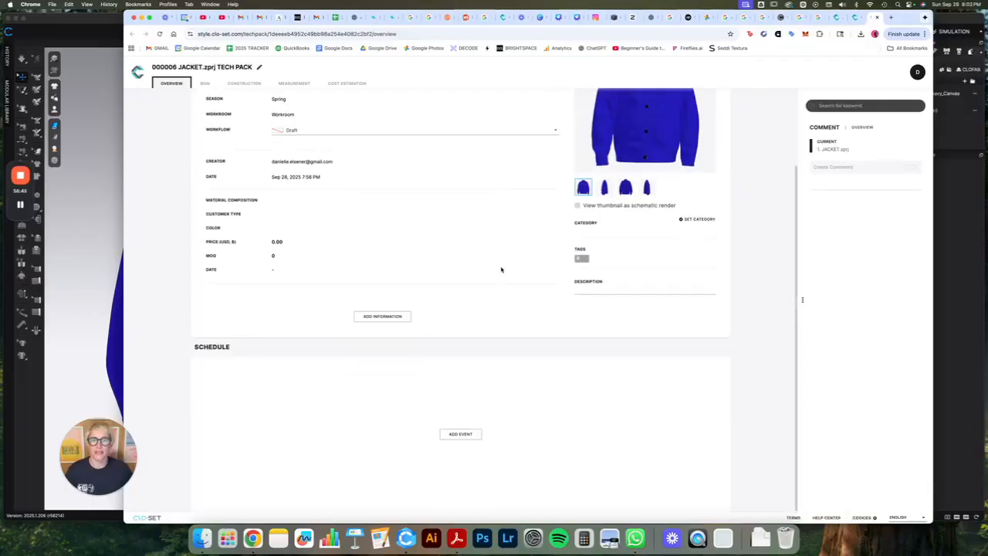
scroll(502, 269, "up", 3)
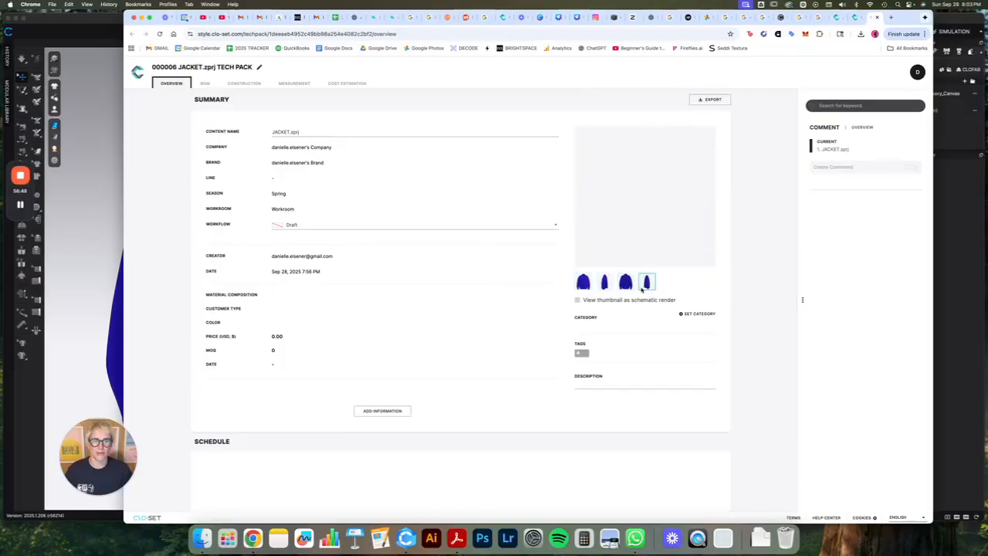
left_click(578, 300)
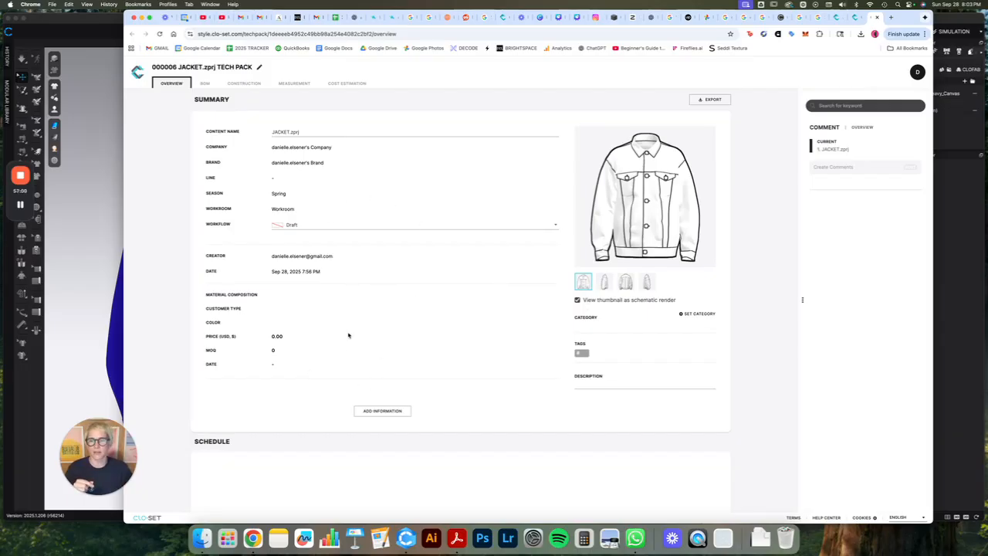
left_click(369, 411)
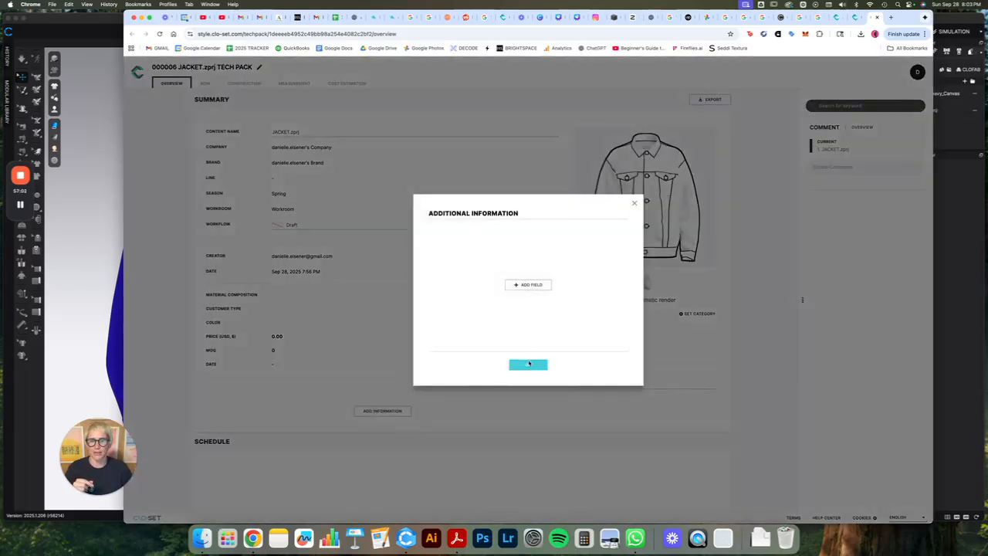
left_click(638, 203)
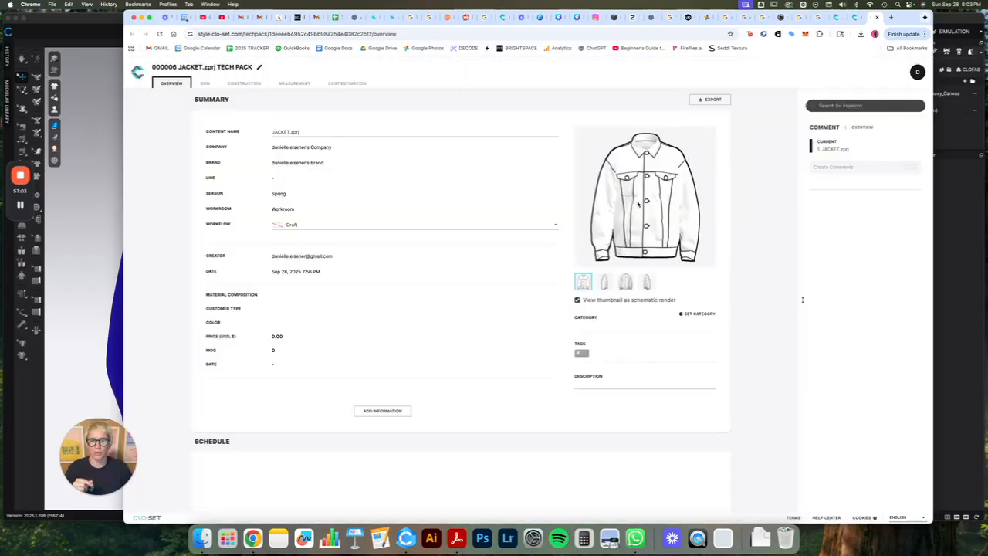
- Review the tech pack's BOM for Colorway 1, from fabric to top stitching, and preview the heavy canvas fabric's marker
left_click(206, 83)
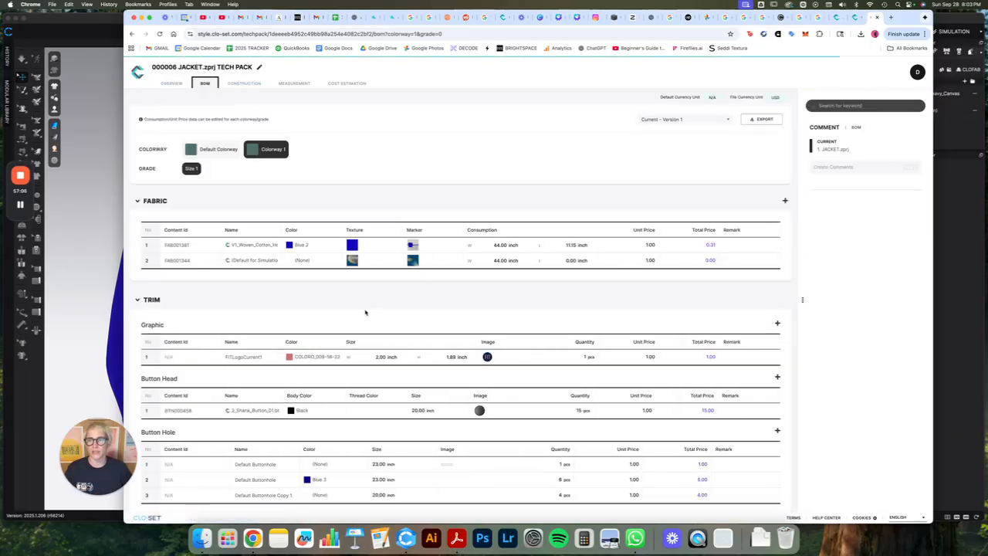
scroll(364, 311, "down", 5)
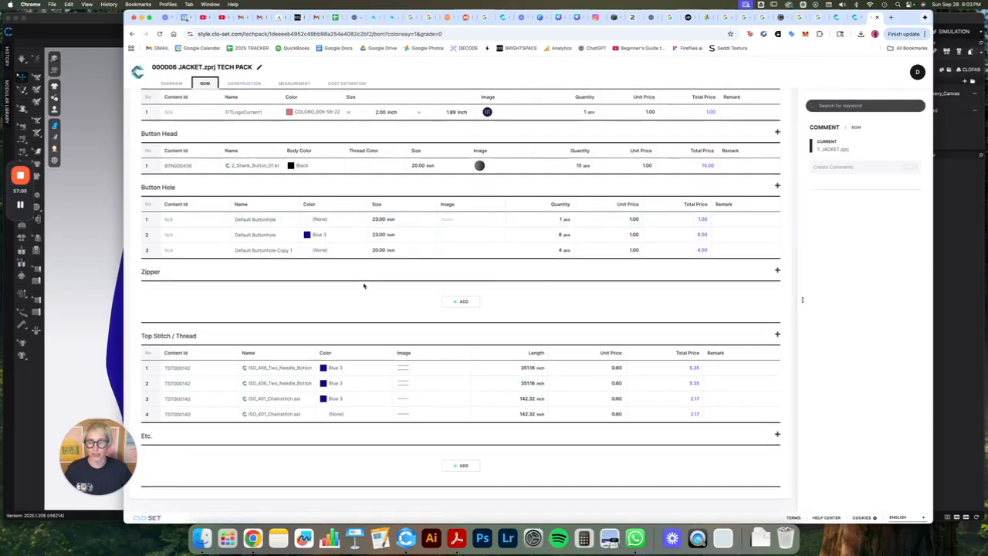
scroll(364, 285, "up", 5)
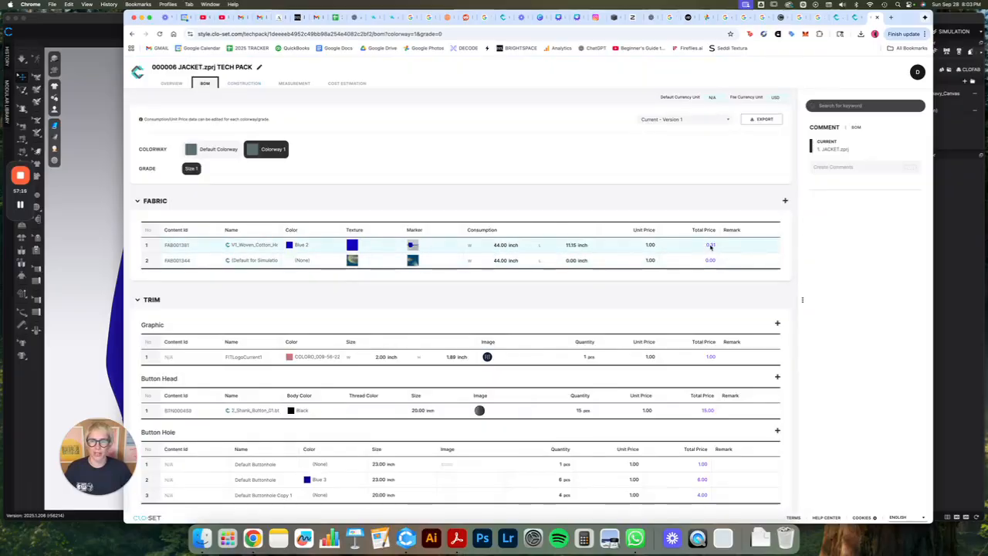
mouse_move(456, 246)
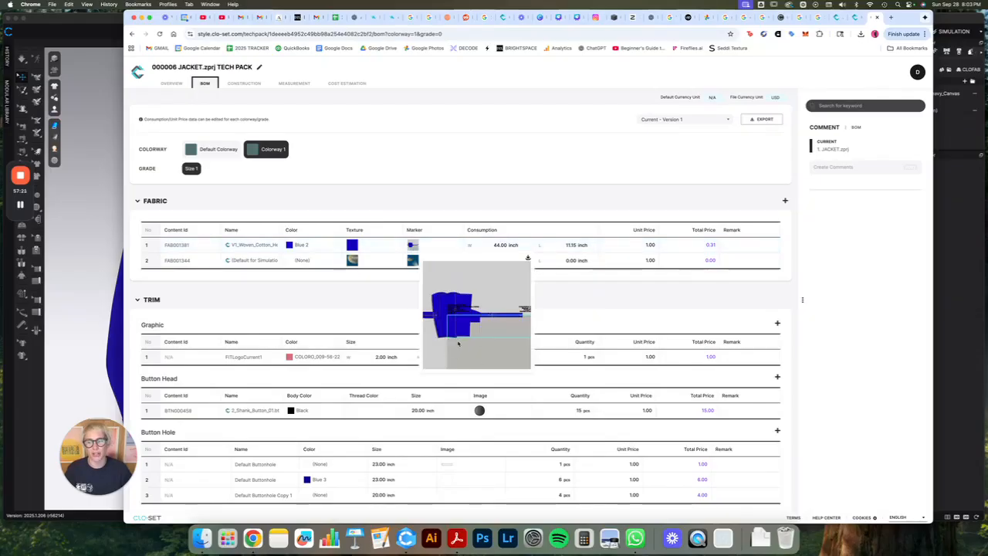
- Switch to the CLO desktop app and change the workspace from simulation to Print Layout mode
left_click(75, 267)
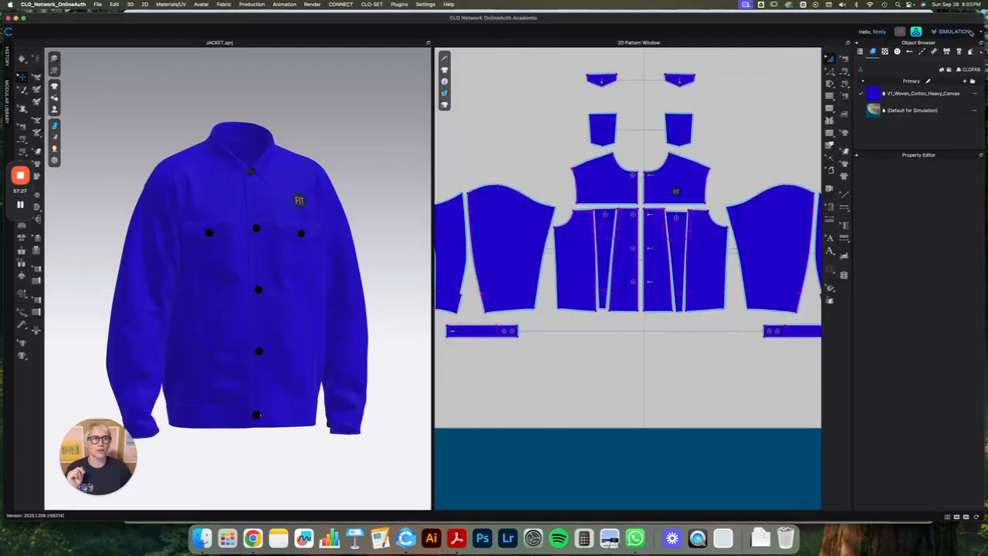
left_click(970, 32)
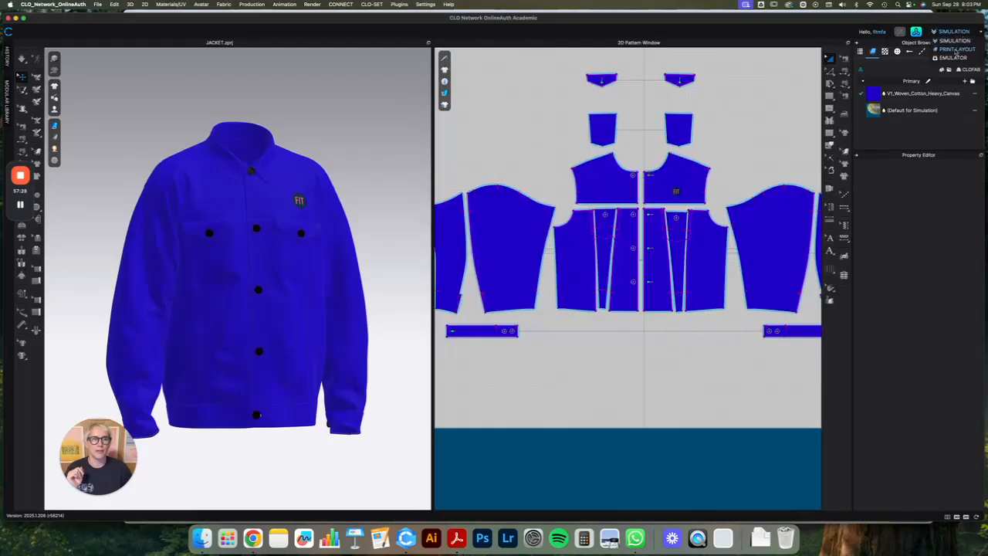
left_click(955, 50)
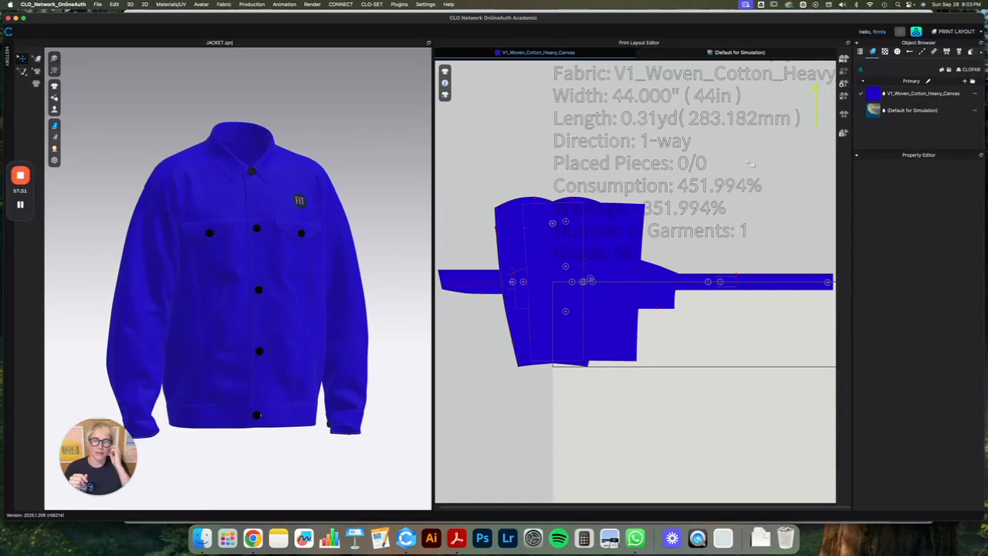
- Switch to the simulation workspace, delete the large pattern piece using the default simulation fabric, and return to Print Layout mode
scroll(690, 188, "down", 5)
left_click(951, 32)
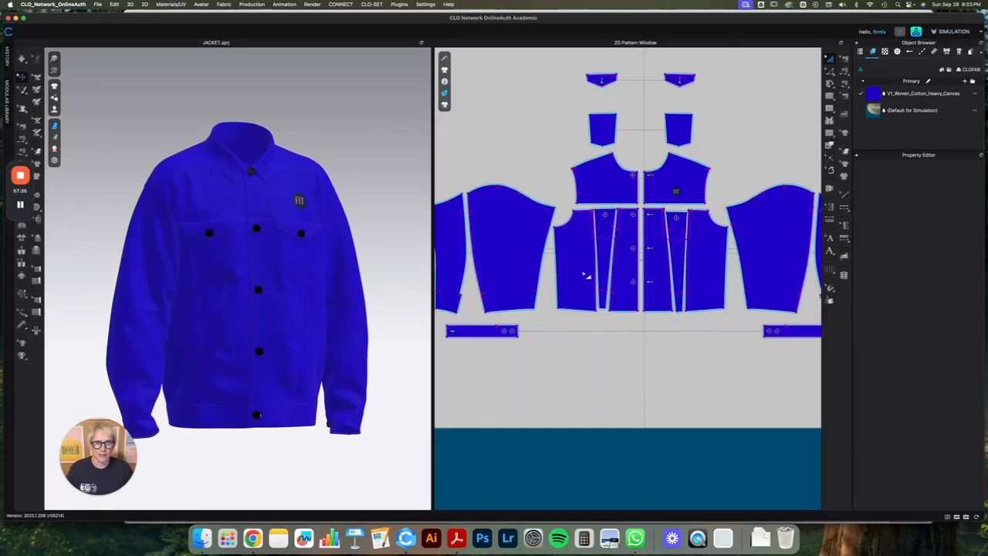
left_click(634, 463)
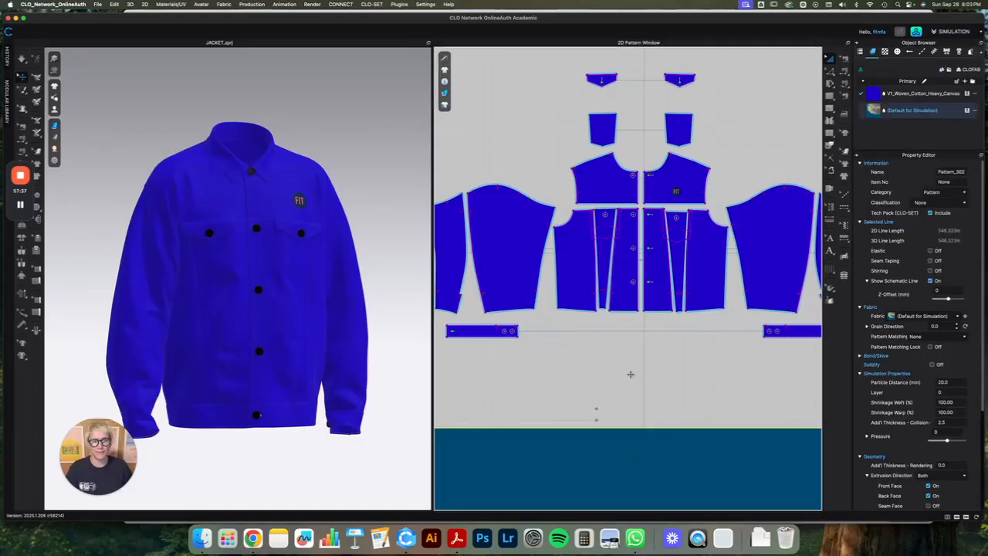
key("Delete")
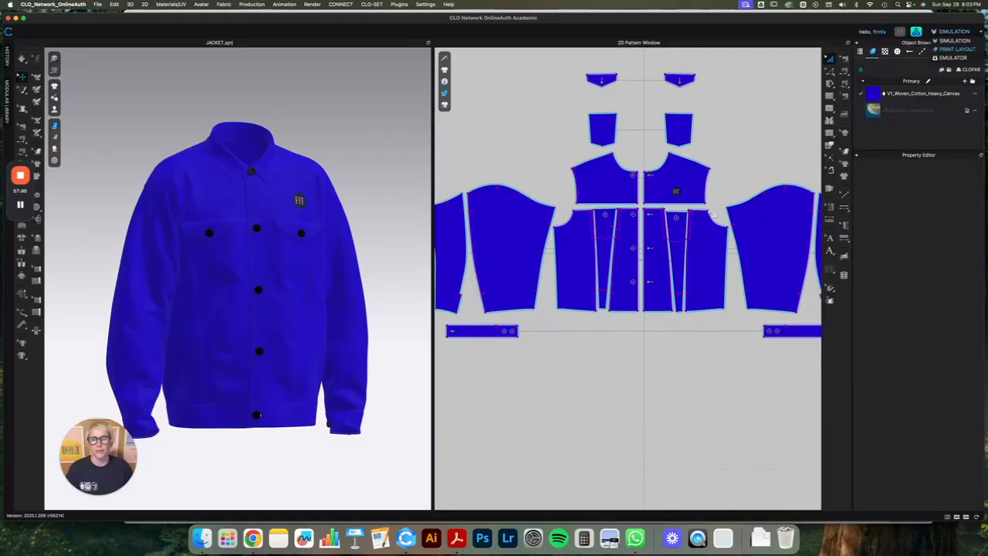
left_click(957, 49)
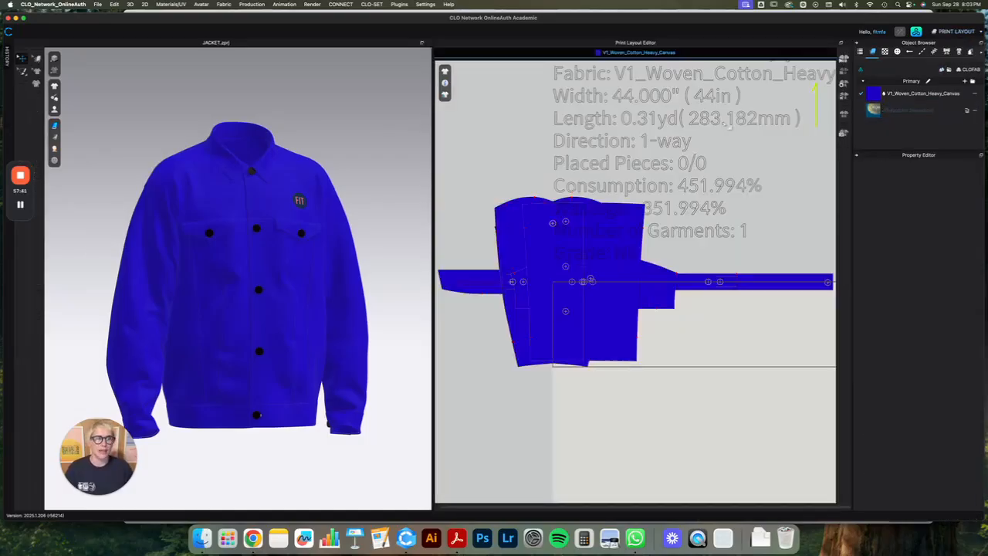
- In the nesting settings, change the unit to inches and set the fabric width to 60 inches
left_click(844, 84)
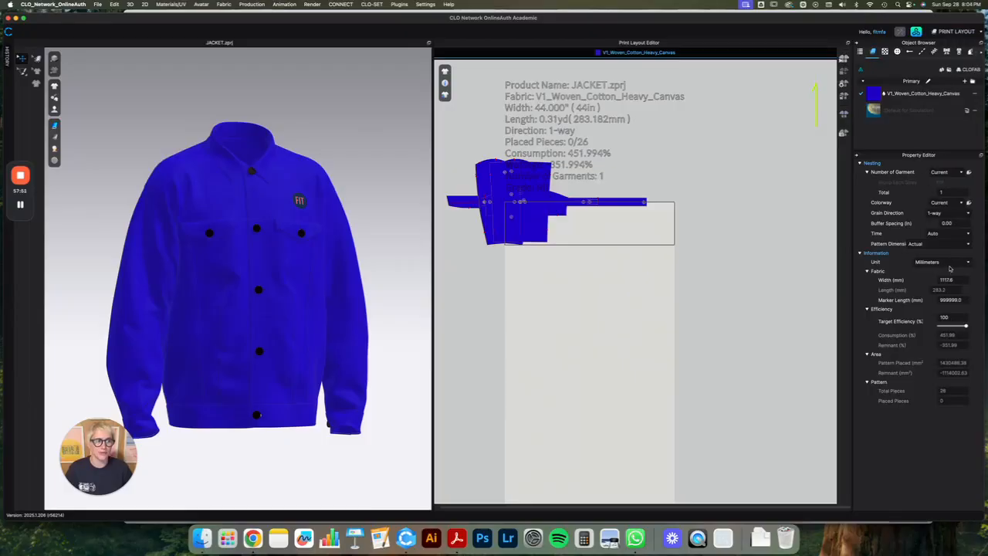
left_click(949, 264)
left_click(950, 284)
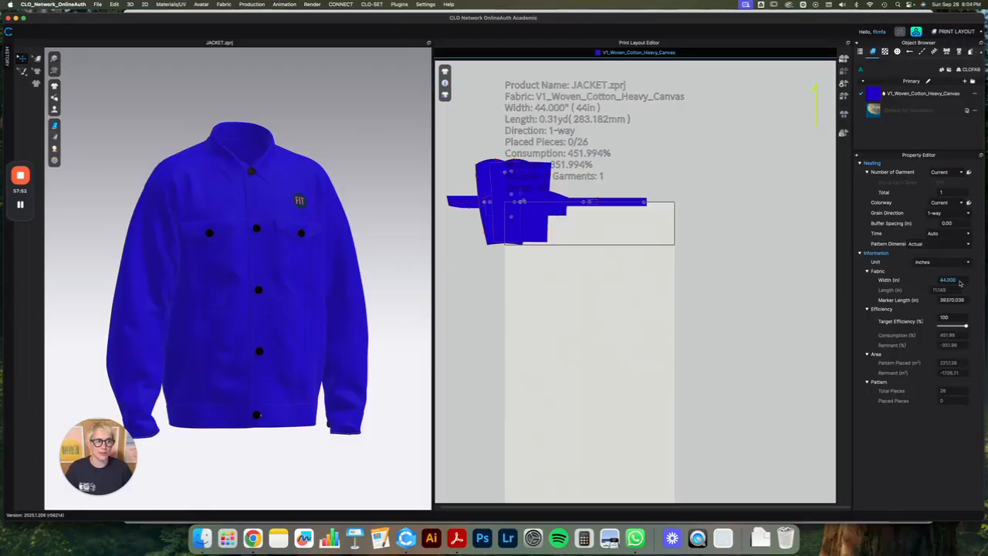
left_click(962, 281)
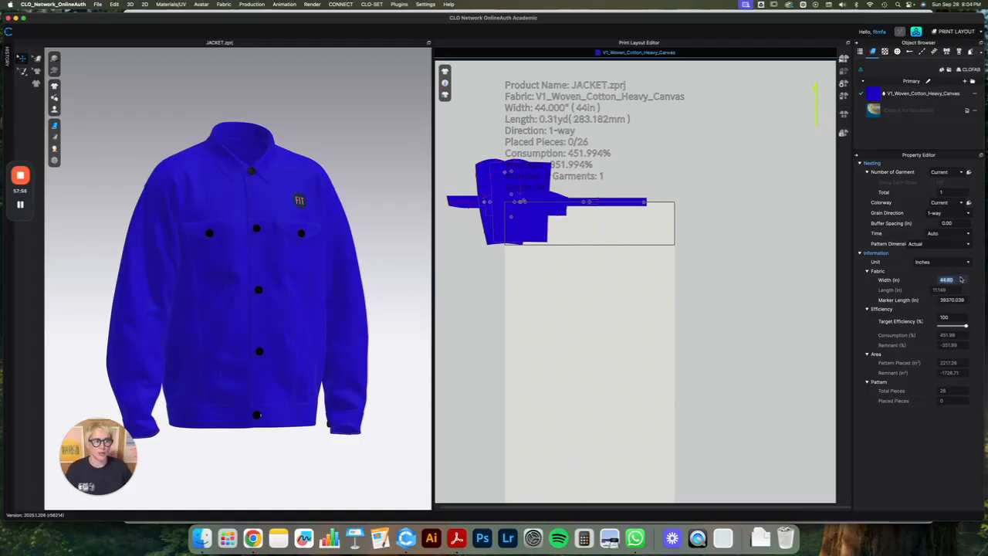
type("60")
key("Return")
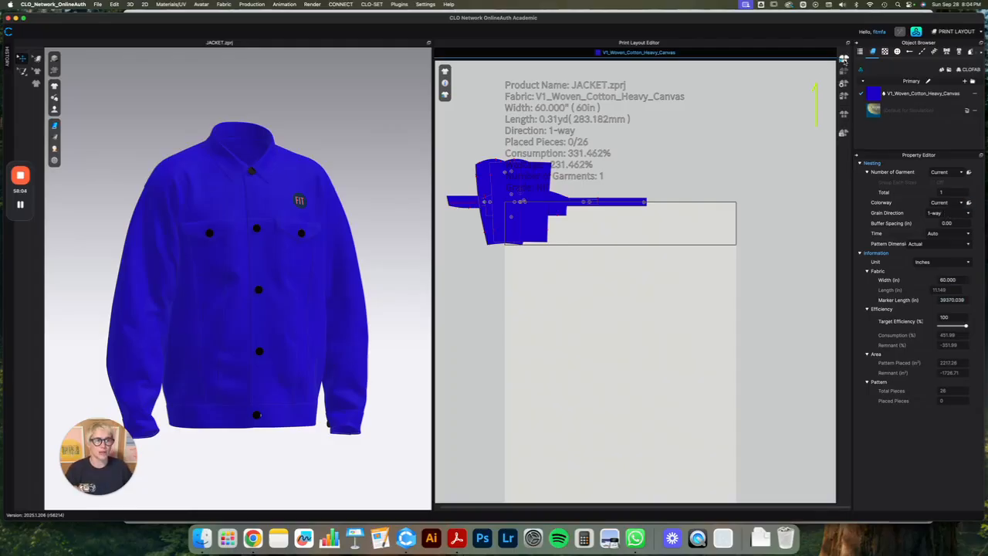
- Nest the jacket pieces on the fabric, change the grain direction to 2-way, and nest them again
left_click(843, 60)
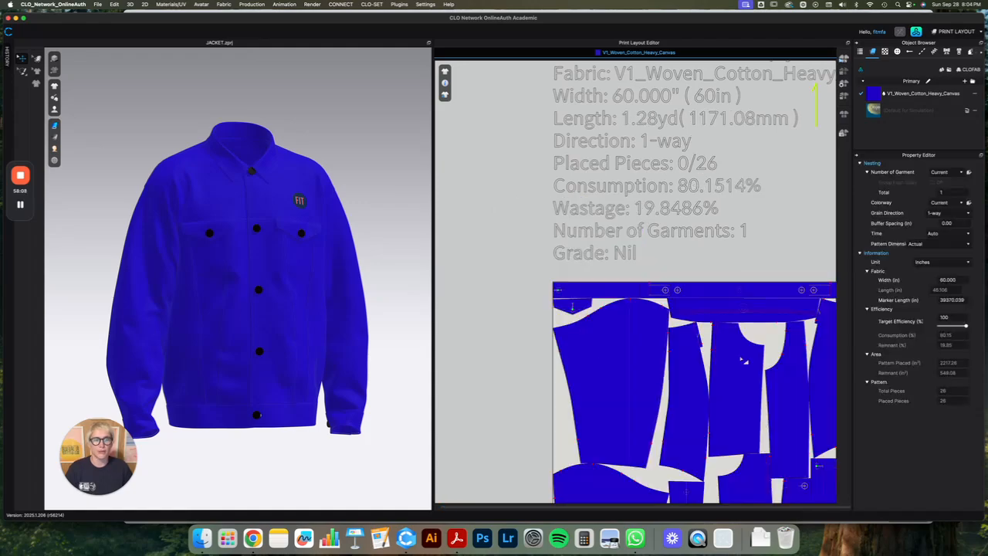
scroll(791, 366, "up", 1)
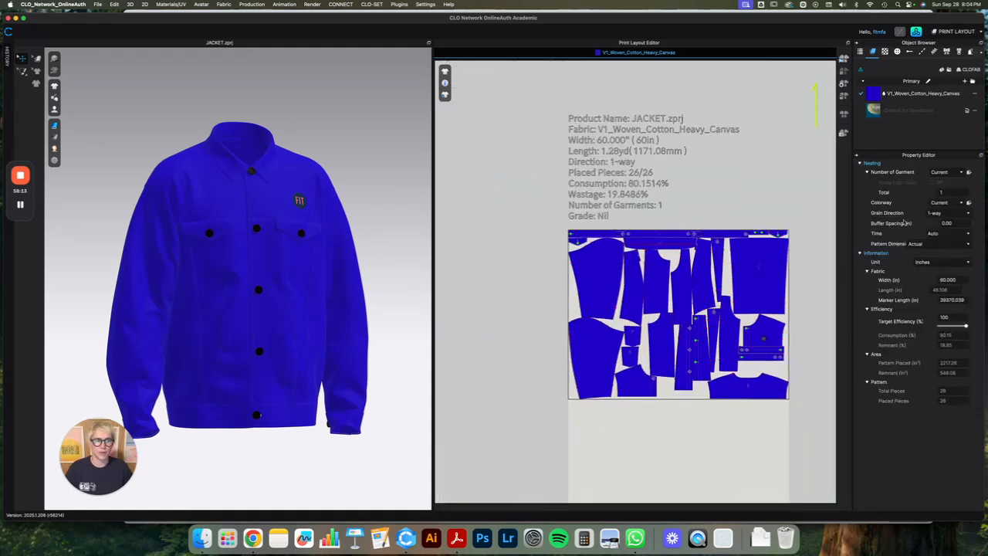
left_click(954, 212)
left_click(938, 225)
left_click(843, 59)
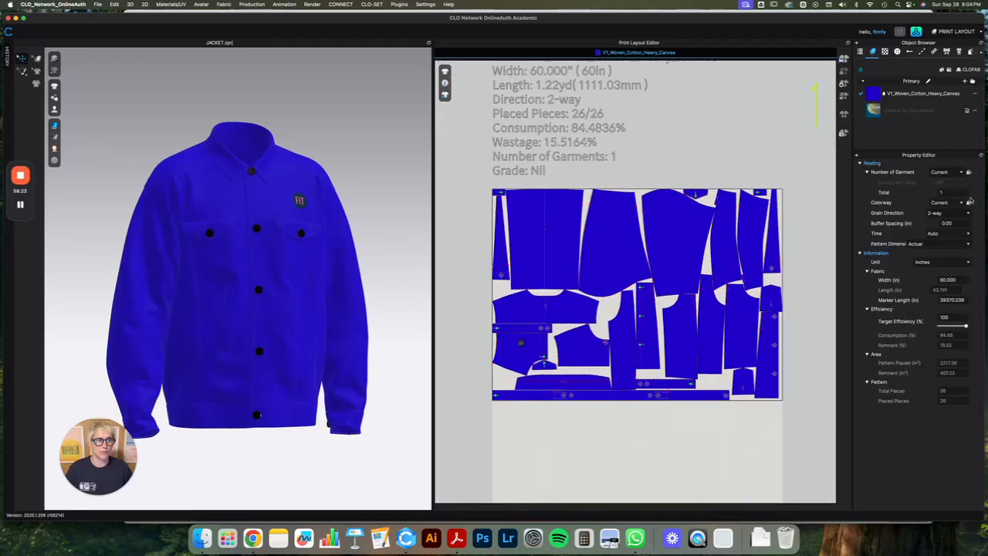
- Leave the colorway on Current, reselect the 2-way grain direction, and nest the pieces again
left_click(958, 203)
left_click(923, 210)
left_click(937, 214)
left_click(941, 228)
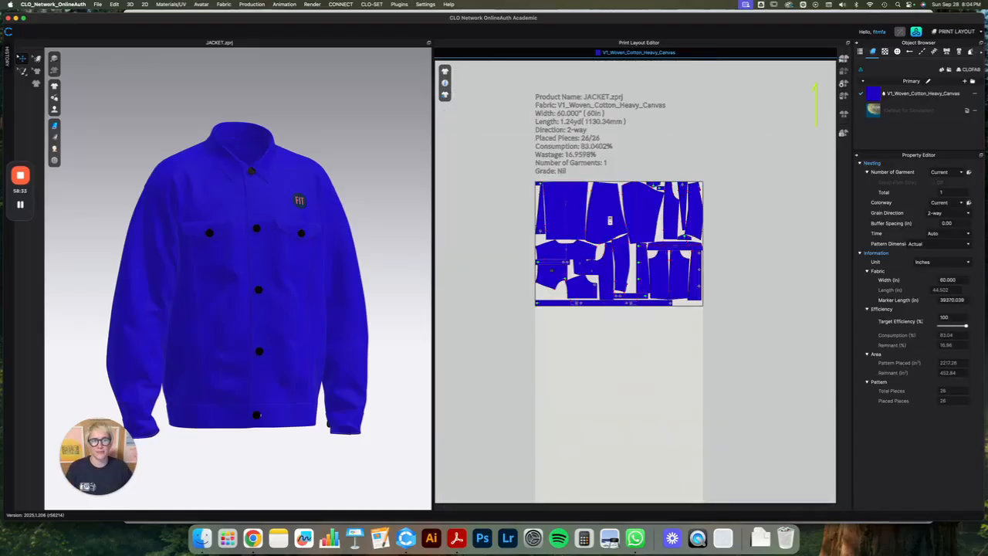
left_click(951, 213)
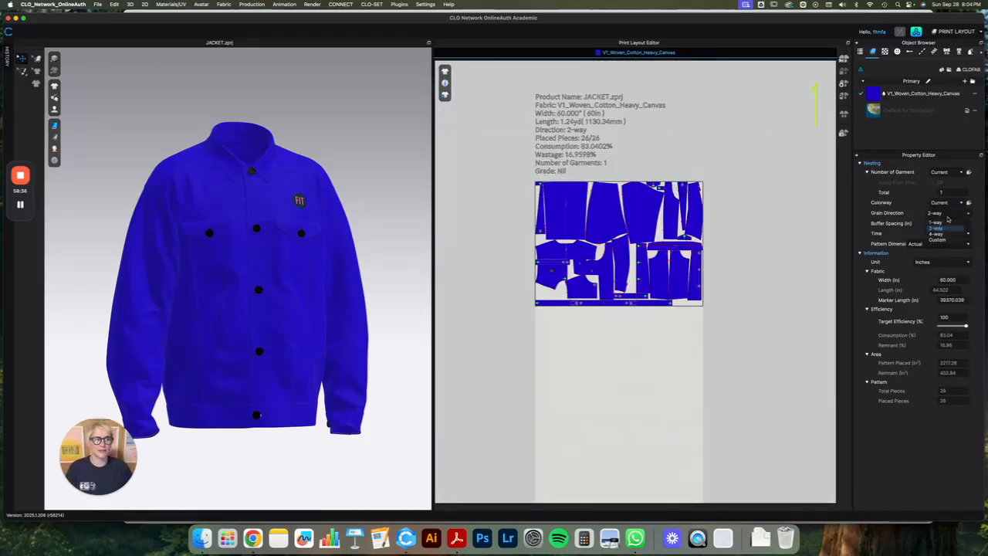
left_click(938, 229)
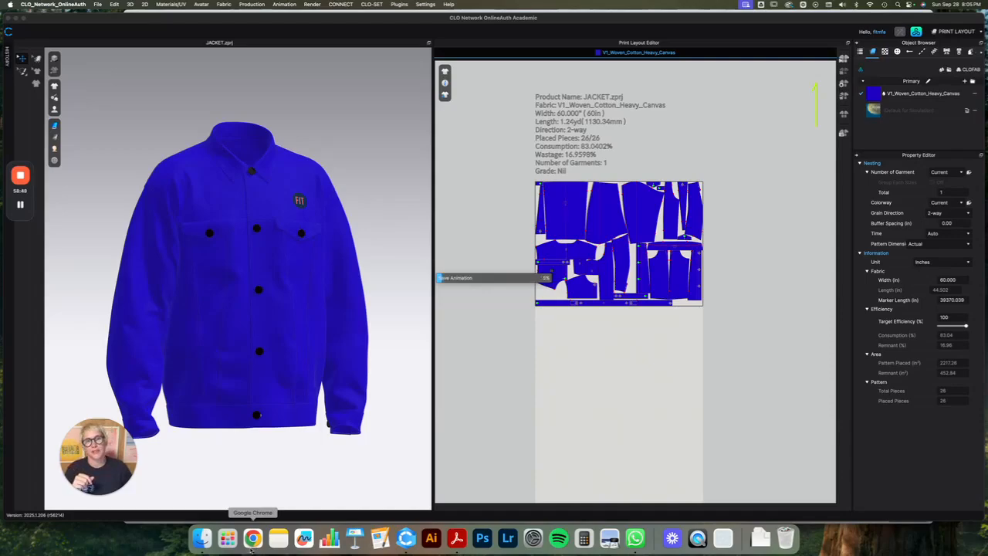
- Switch to the CLO-SET tech pack in Chrome and open the heavy canvas fabric's consumption values for editing
left_click(252, 539)
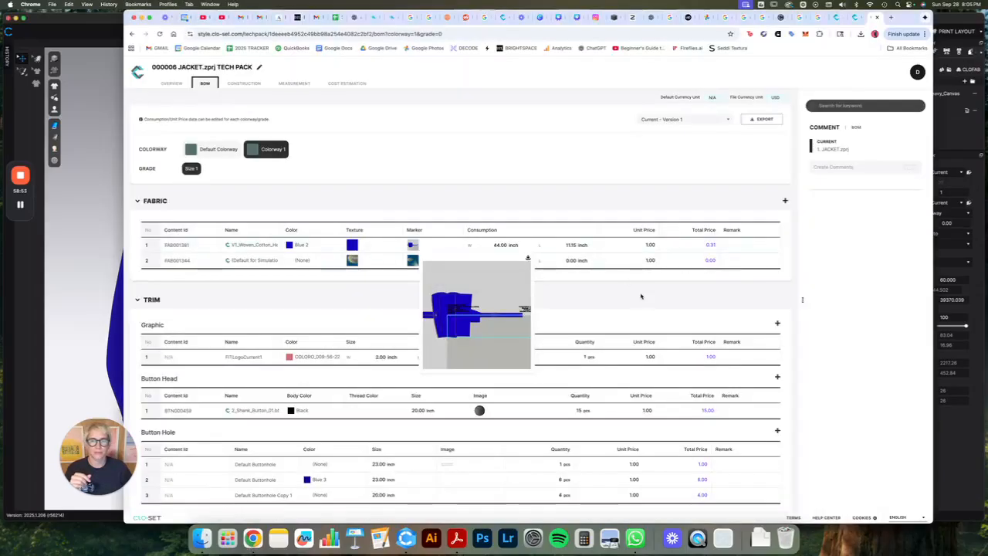
scroll(653, 288, "down", 3)
scroll(653, 288, "up", 3)
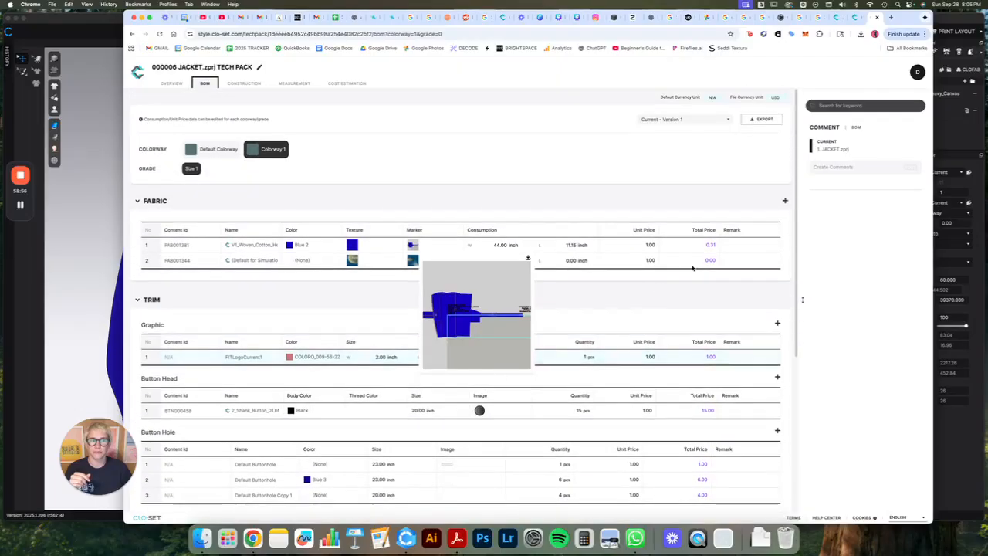
left_click(577, 246)
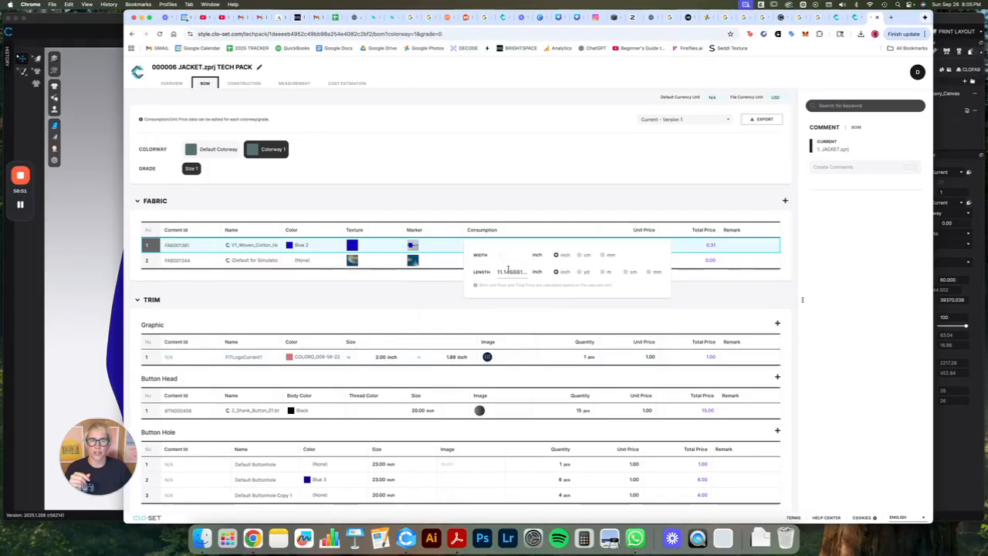
- Switch back to CLO, set the fabric width to 44 inches, and try to nest the pieces again
key("super+Tab")
double_click(947, 280)
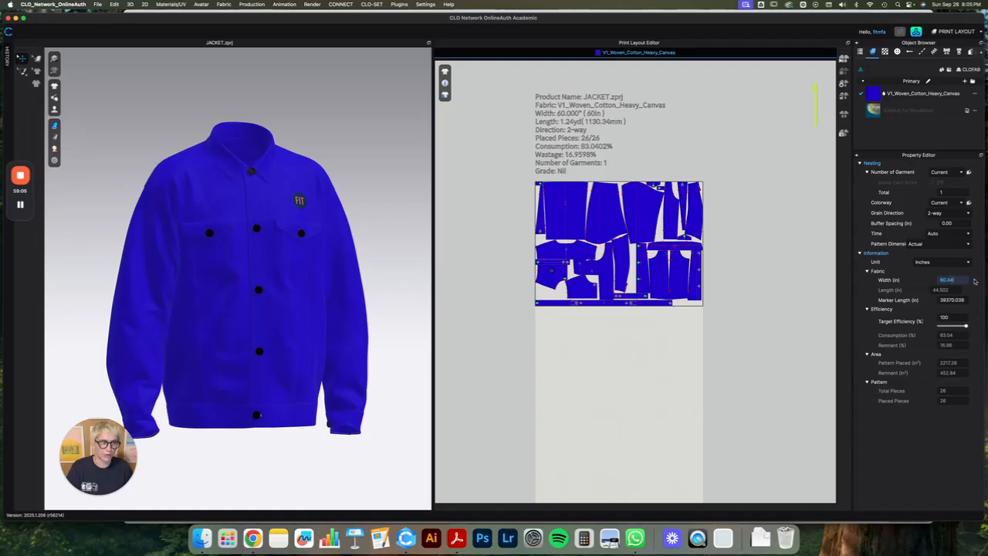
type("44")
key("Return")
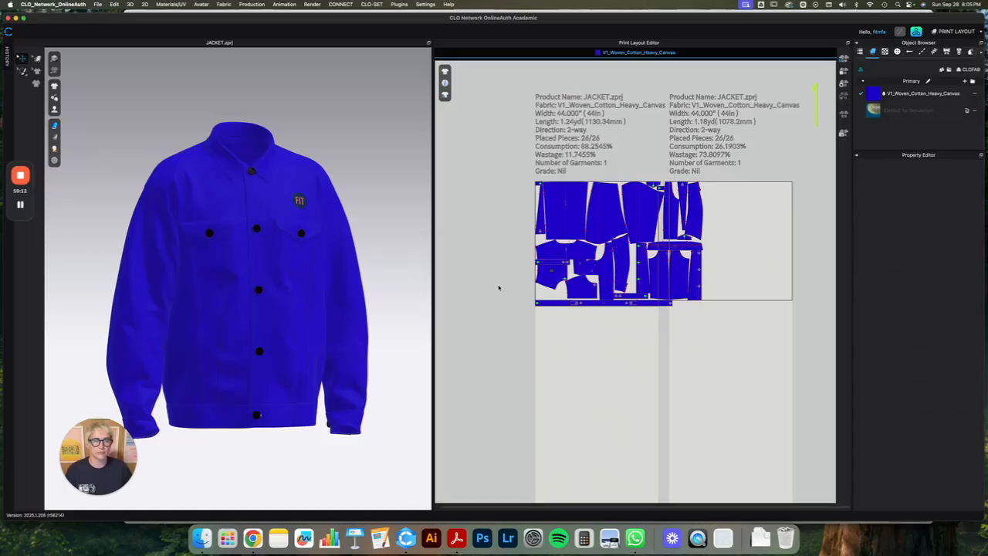
left_click(494, 292)
left_click(844, 59)
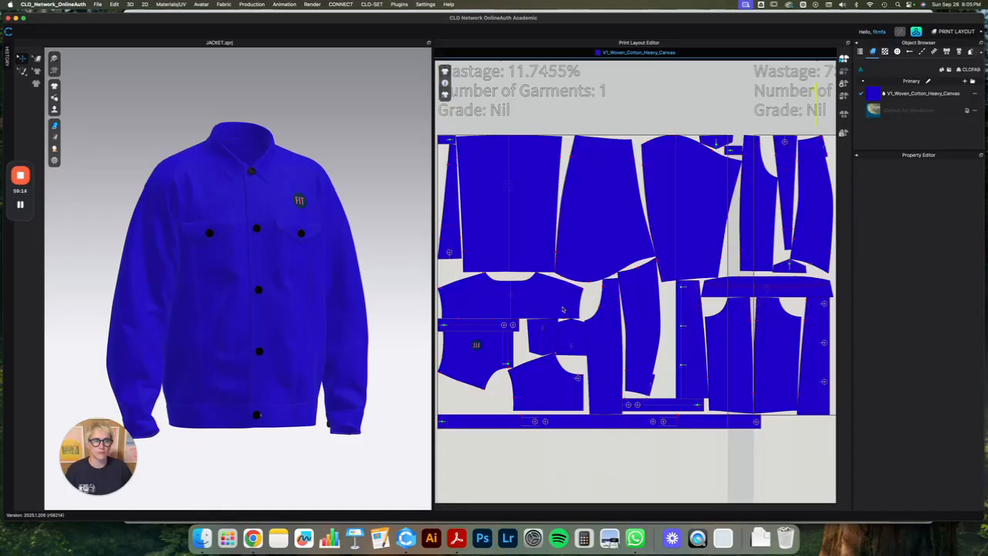
left_click(495, 293)
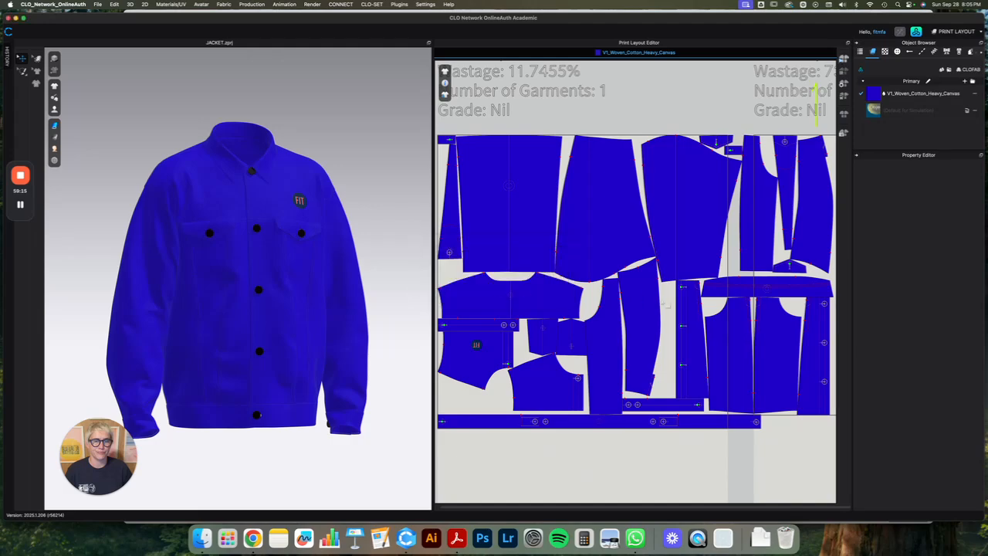
- Rotate the long waistband piece to run vertically along the fabric length and nest all pieces again
scroll(663, 301, "down", 5)
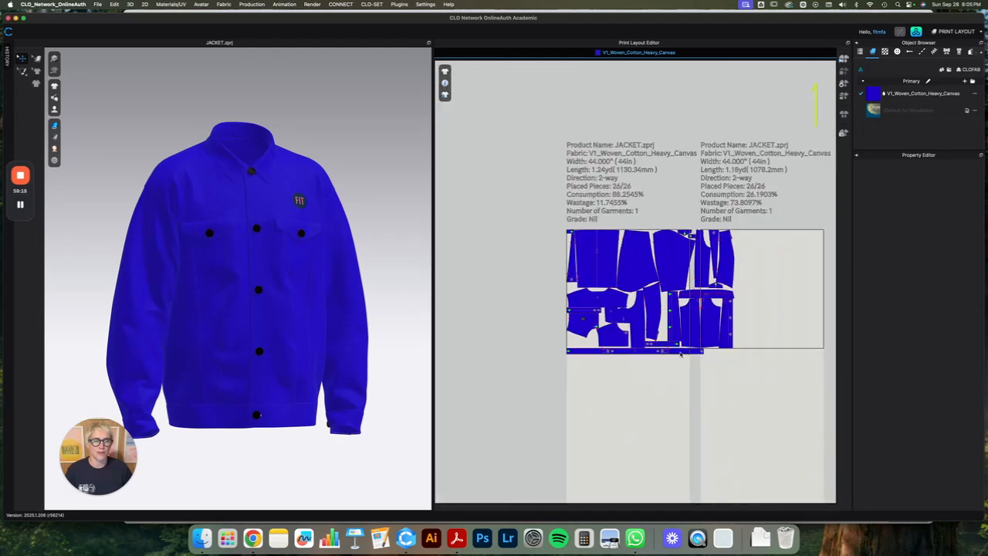
left_click(673, 352)
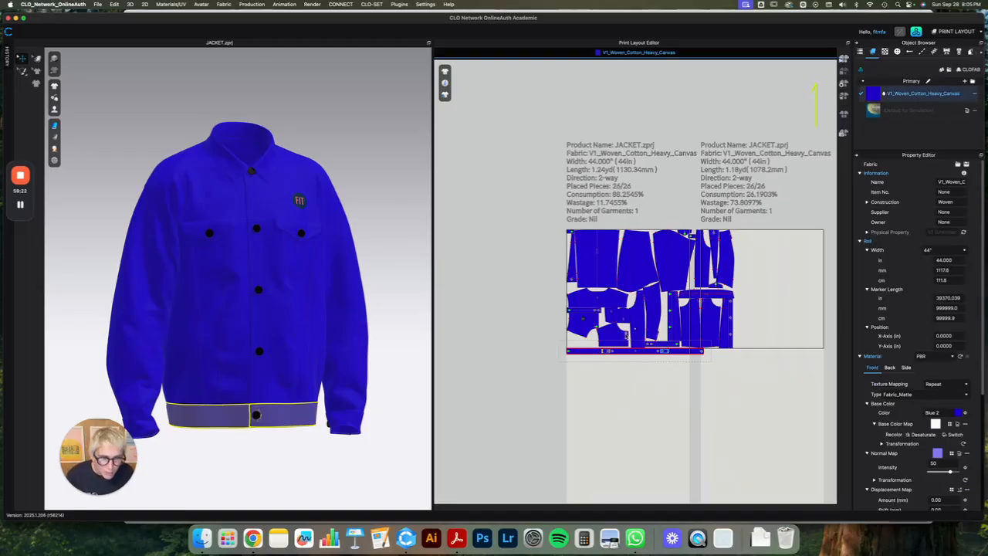
mouse_move(629, 335)
left_mouse_down()
mouse_move(649, 335)
mouse_move(657, 386)
left_mouse_up()
left_click_drag(614, 371, 641, 380)
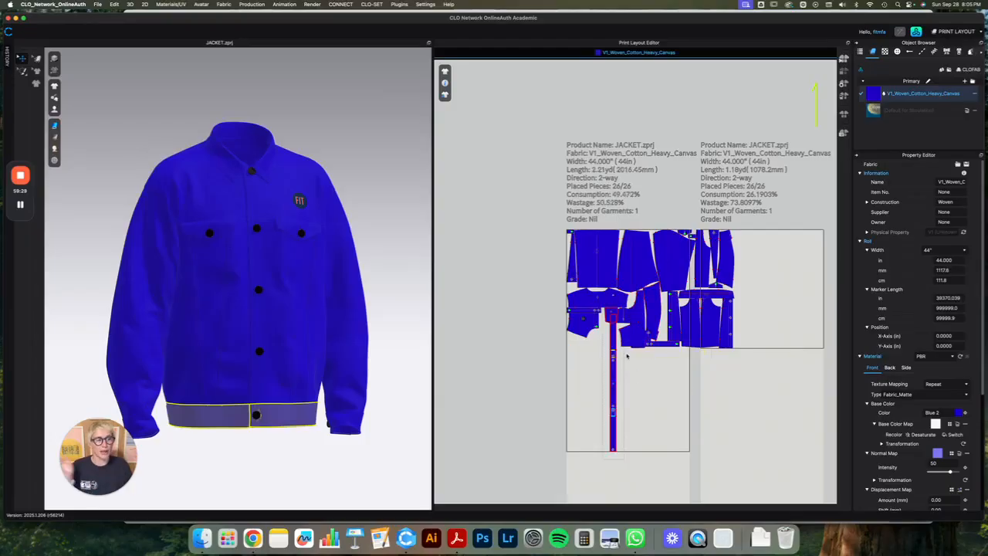
left_click(843, 58)
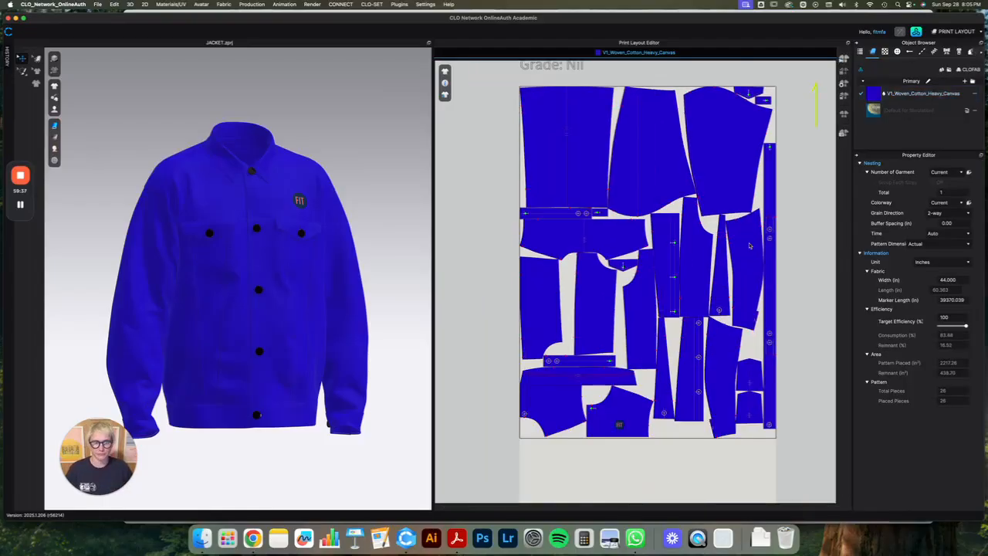
scroll(783, 180, "down", 3)
middle_click_drag(788, 179, 719, 255)
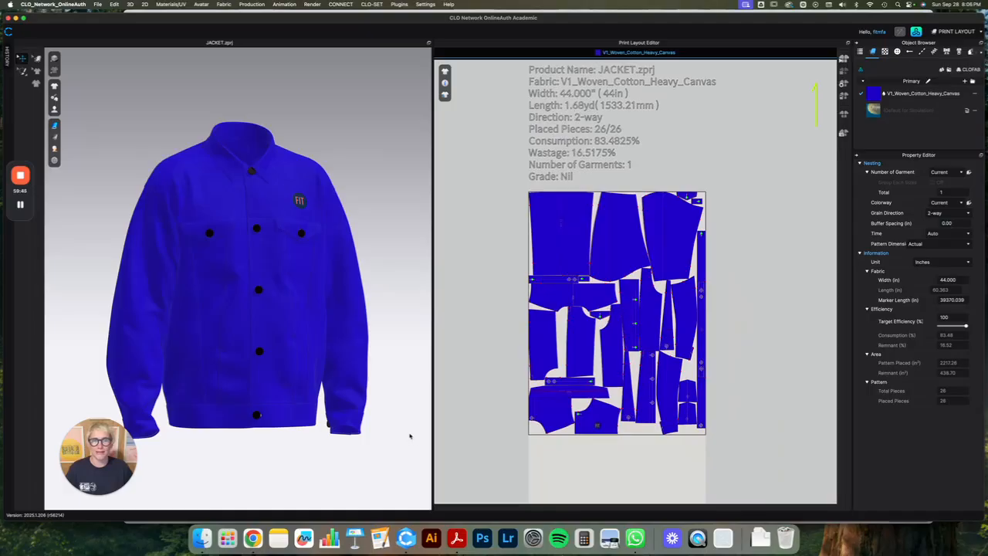
- Switch to the CLO-SET tech pack in Chrome, enter 1.68 as the heavy canvas length, and change its length unit to yards
left_click(253, 538)
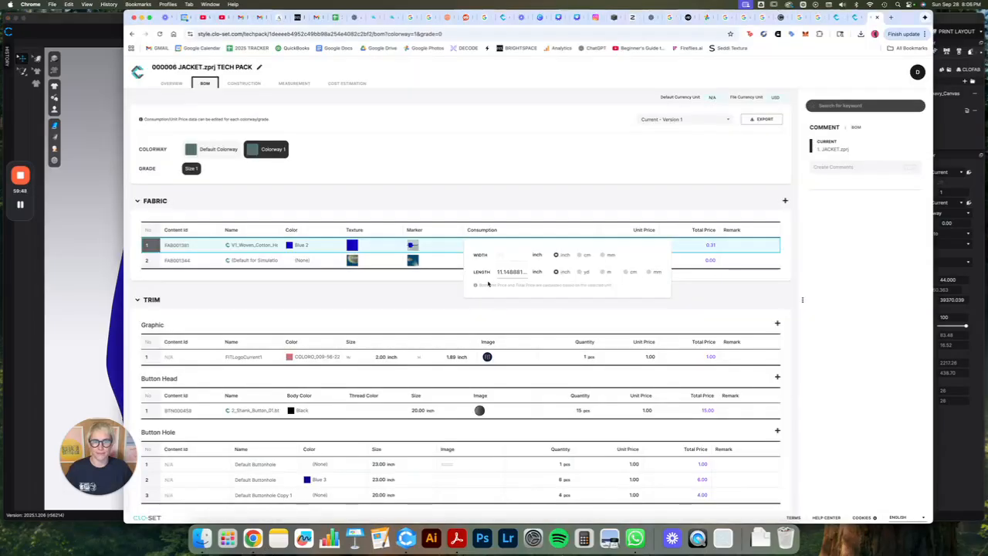
double_click(511, 272)
type("1.65")
left_click(579, 272)
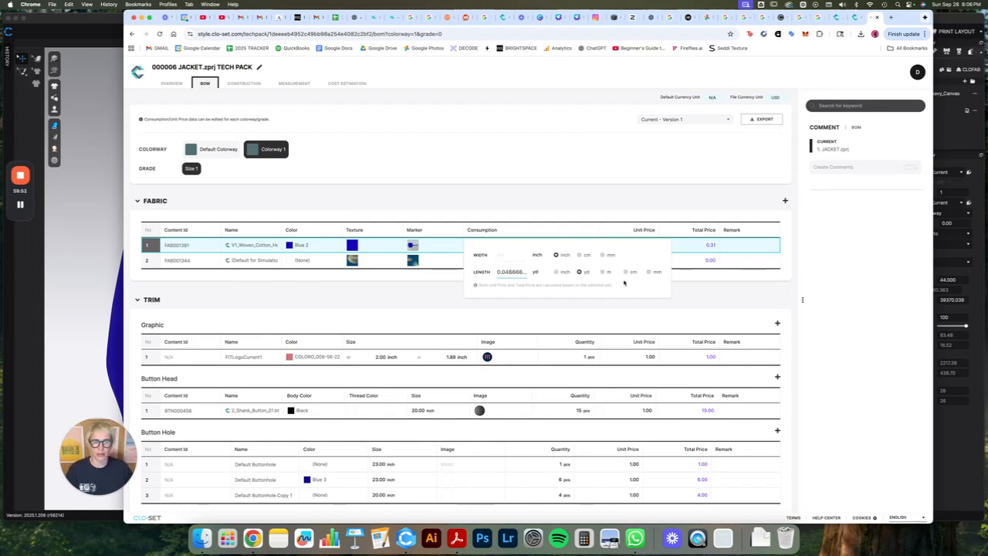
left_click(697, 297)
- Set the heavy canvas fabric's consumption length to 1.68 yd in the BOM
left_click(510, 244)
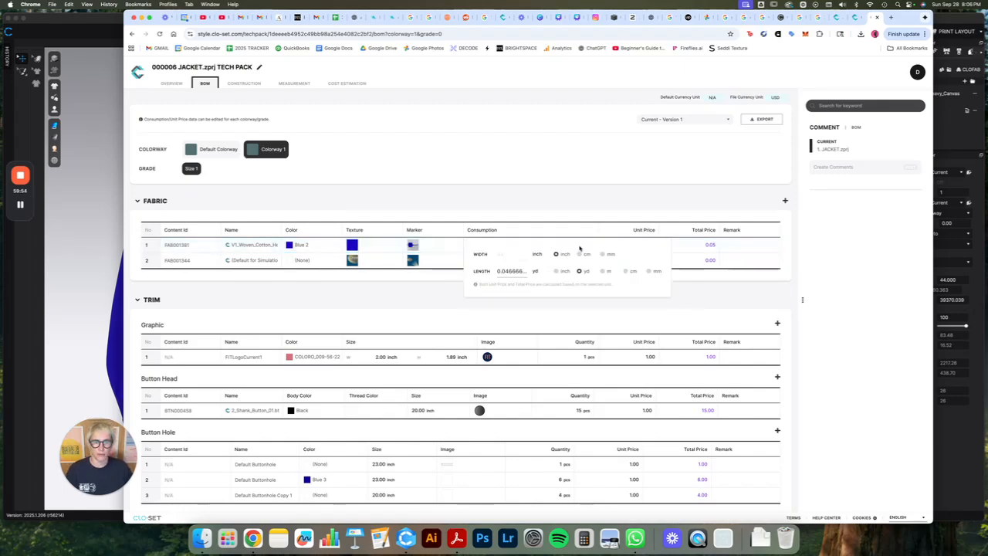
double_click(512, 272)
type("1.68")
left_click(557, 300)
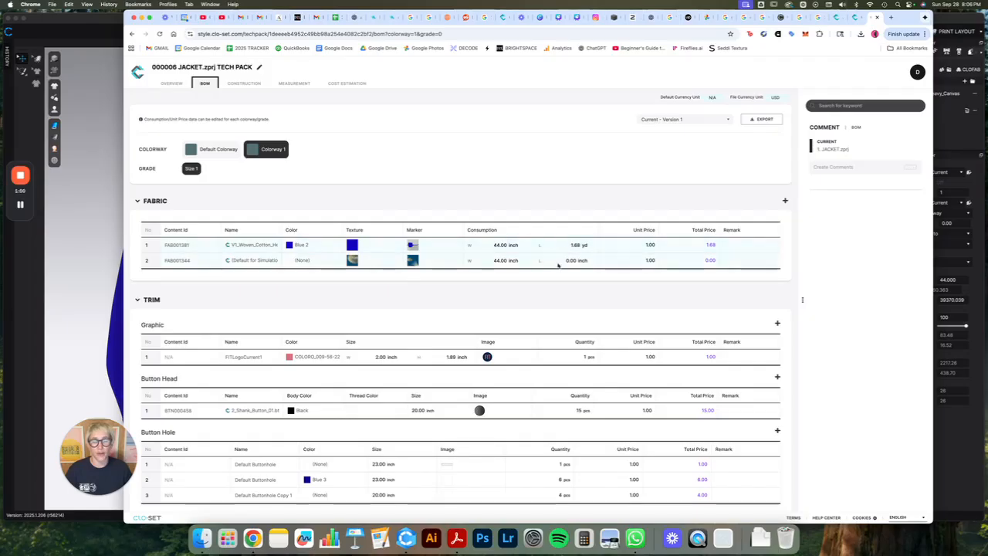
- Look over the BOM, including the heavy canvas marker, and open the tech pack's construction pages
left_click(413, 245)
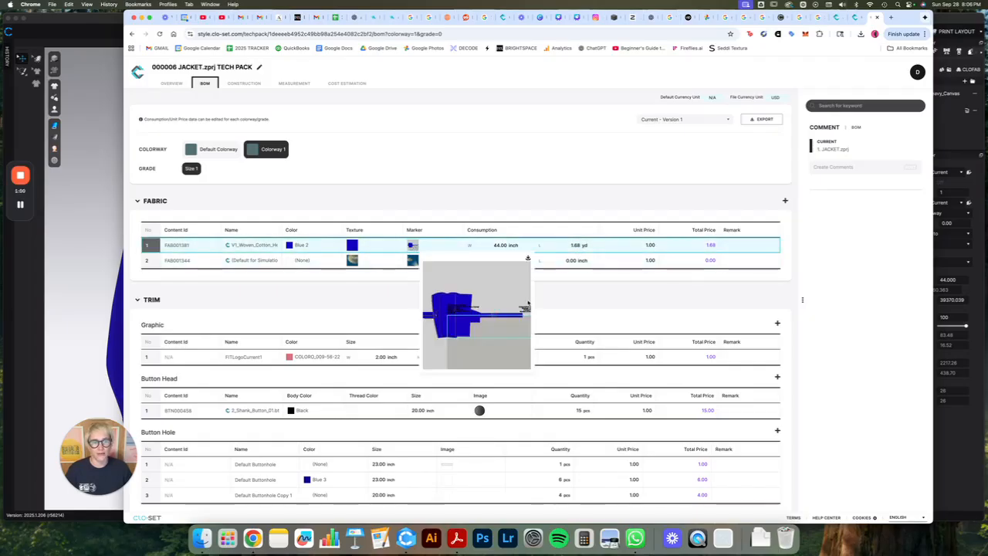
scroll(576, 295, "down", 3)
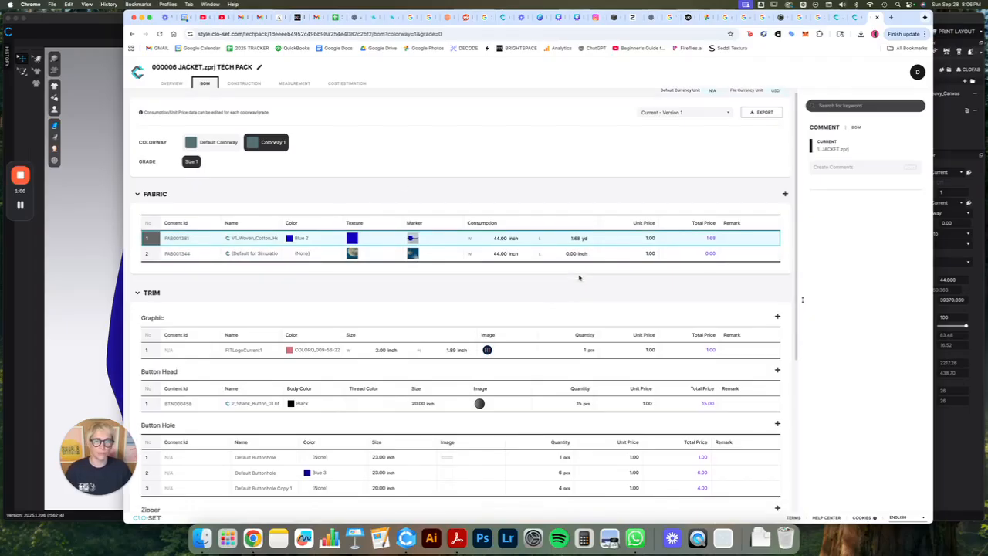
scroll(579, 278, "down", 4)
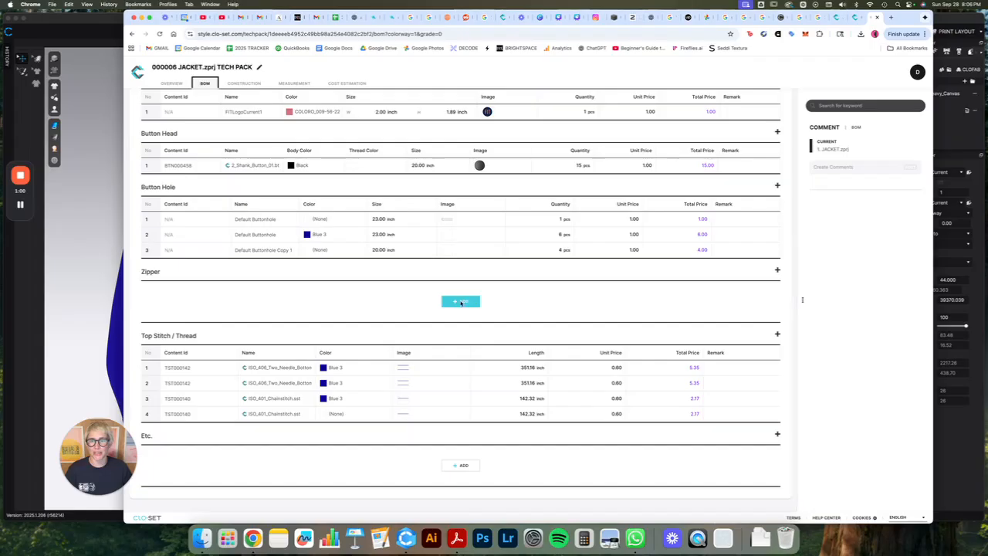
scroll(383, 260, "up", 7)
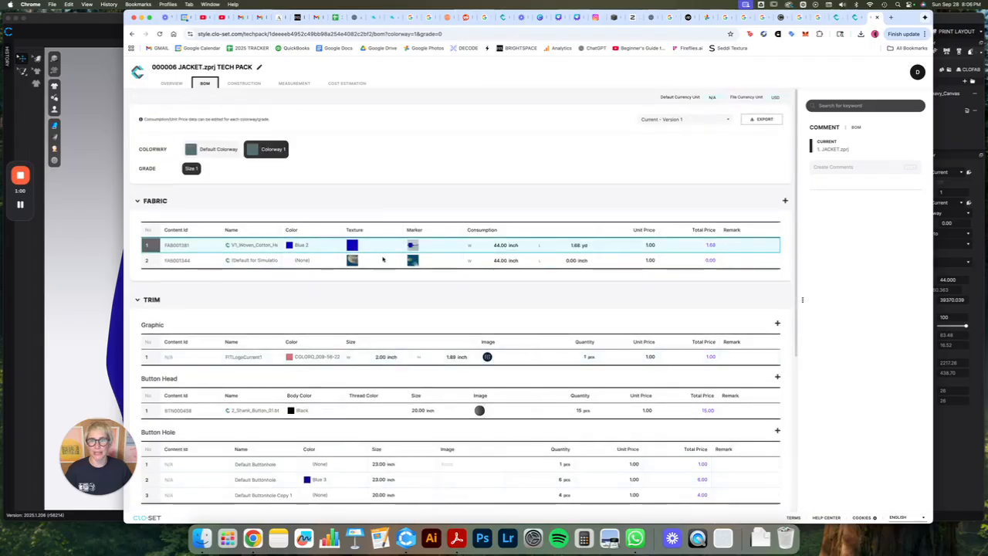
left_click(248, 83)
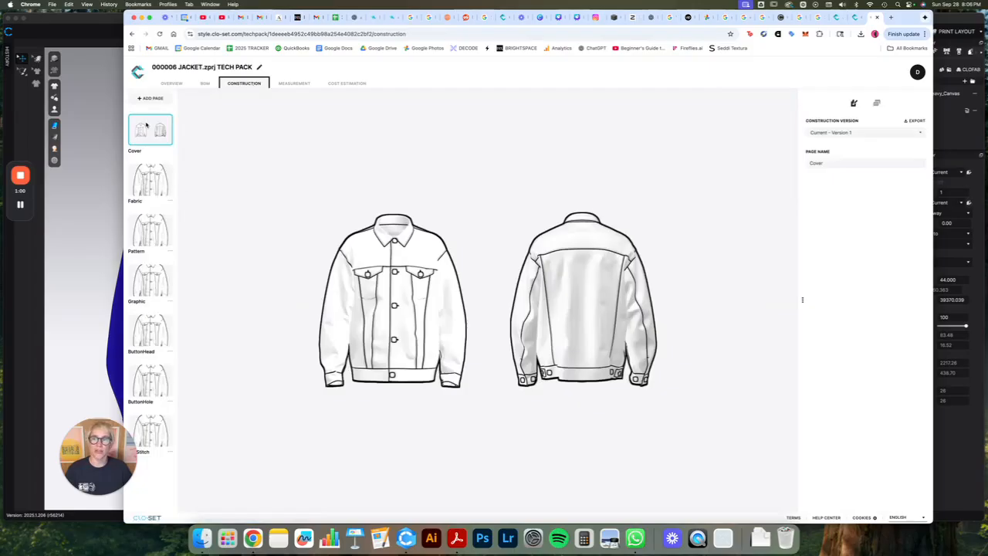
- Look through the tech pack's Fabric, Pattern, Graphic and ButtonHead construction pages
left_click(157, 169)
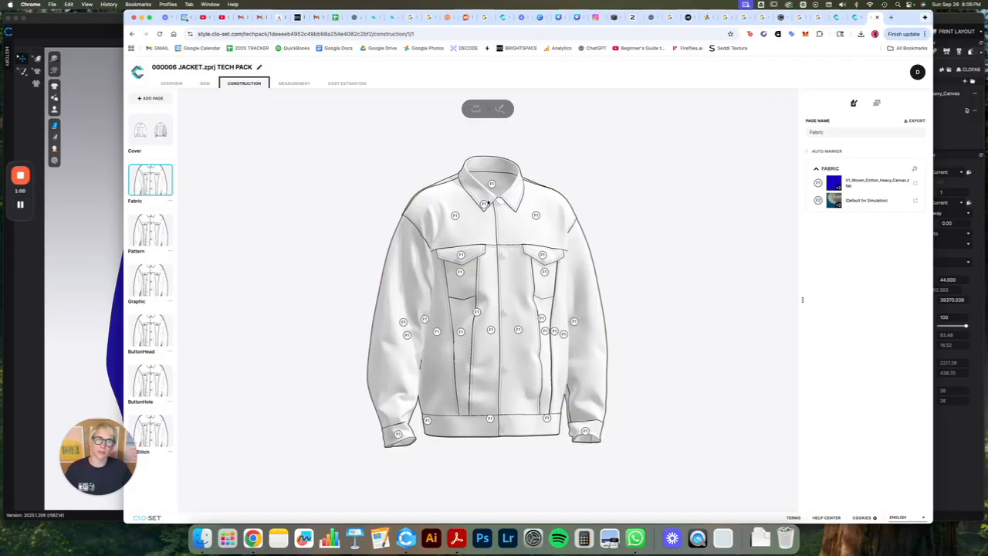
left_click(157, 237)
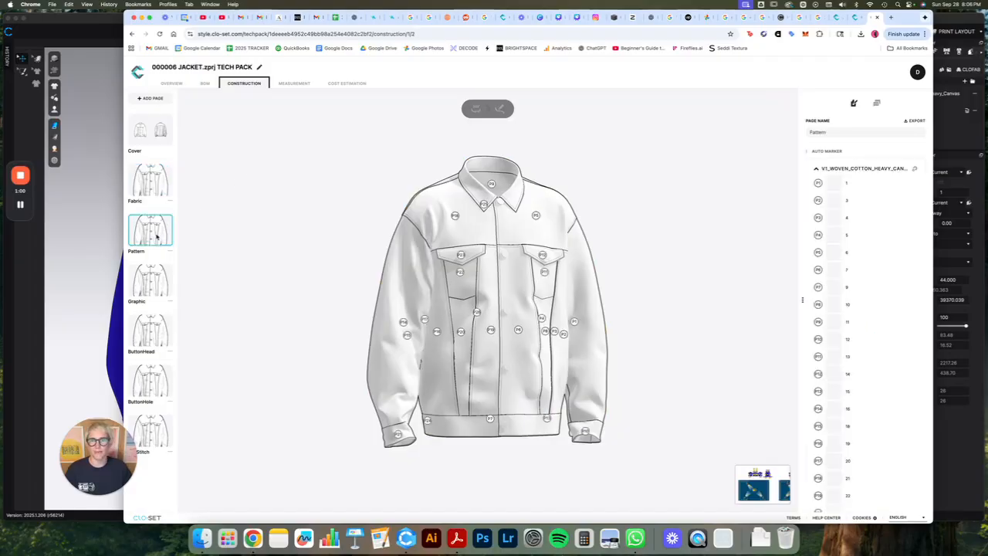
scroll(888, 305, "down", 5)
scroll(849, 255, "up", 5)
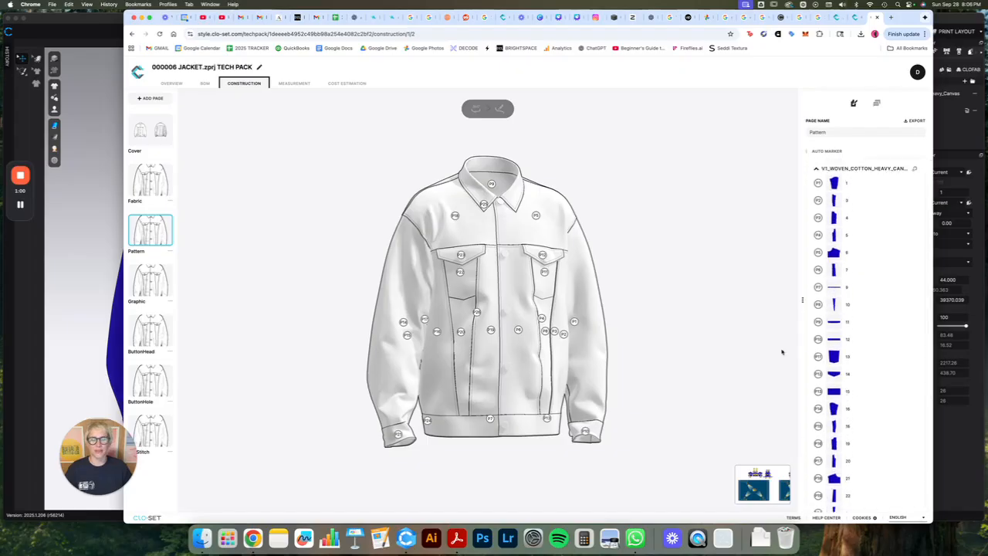
left_click(149, 282)
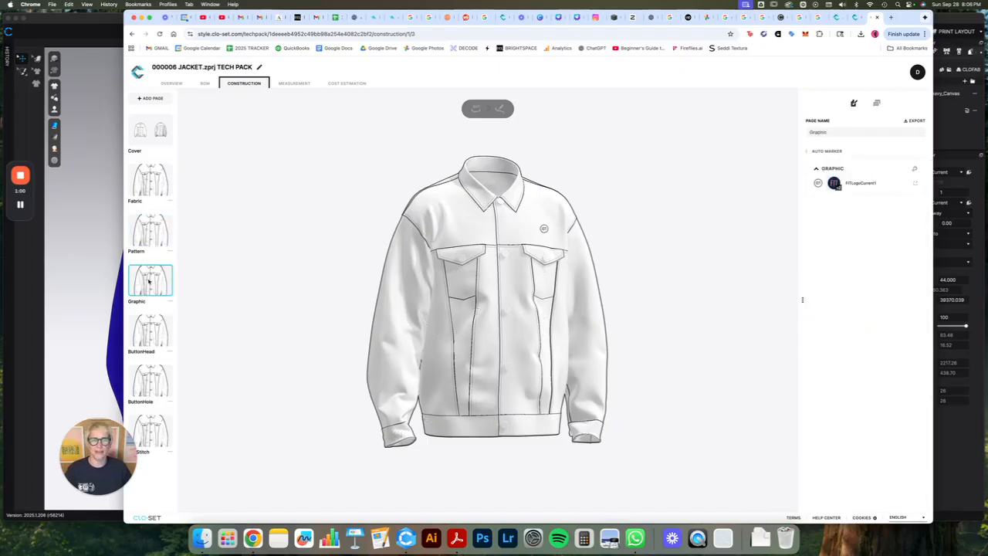
left_click(163, 330)
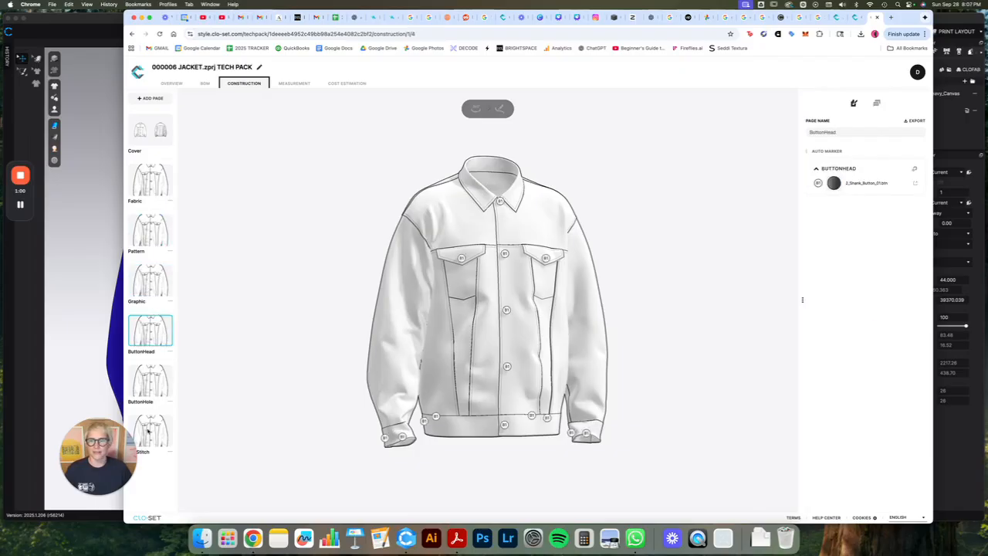
- Check the tech pack's measurement page and look over the fabric and trim costs in the cost estimation
left_click(283, 83)
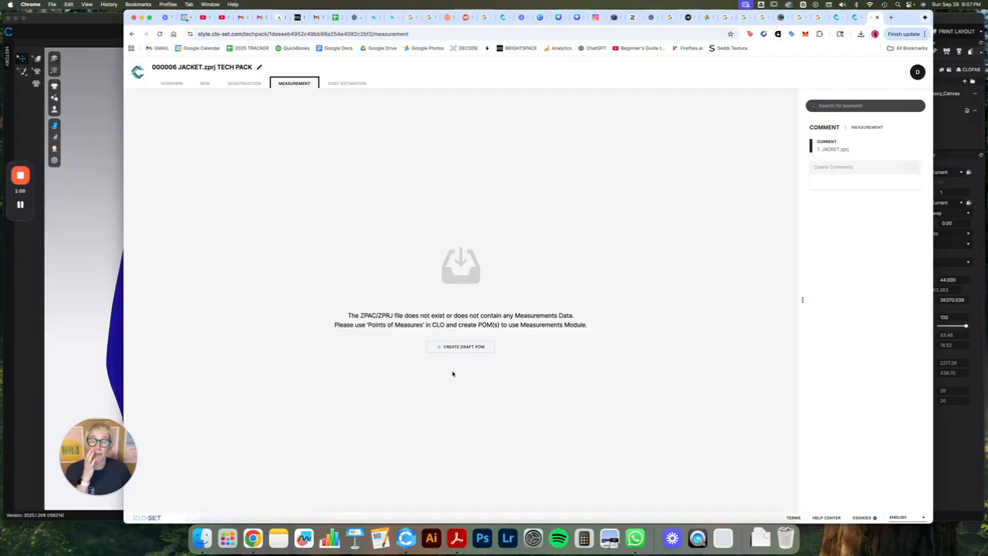
left_click(349, 85)
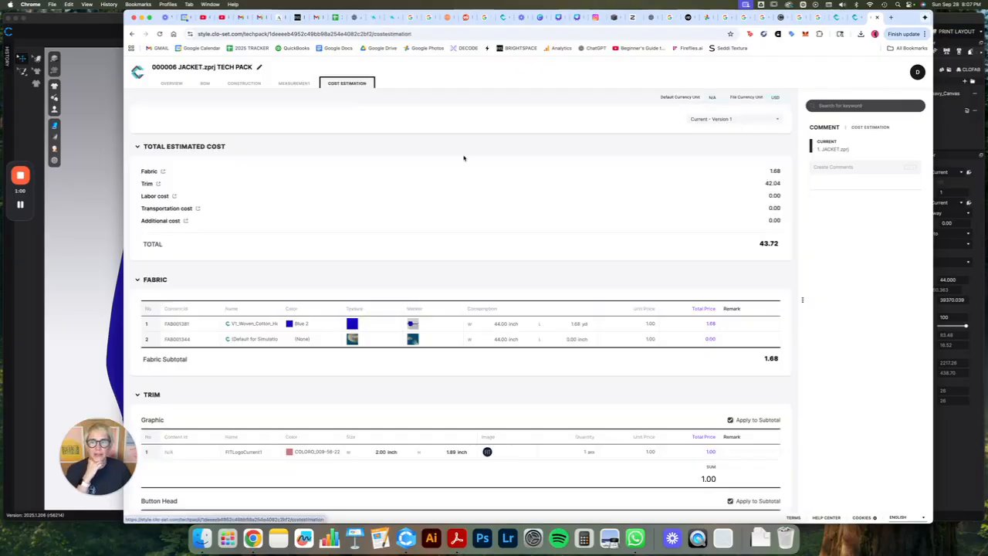
scroll(701, 271, "down", 5)
scroll(702, 272, "down", 10)
scroll(701, 276, "up", 15)
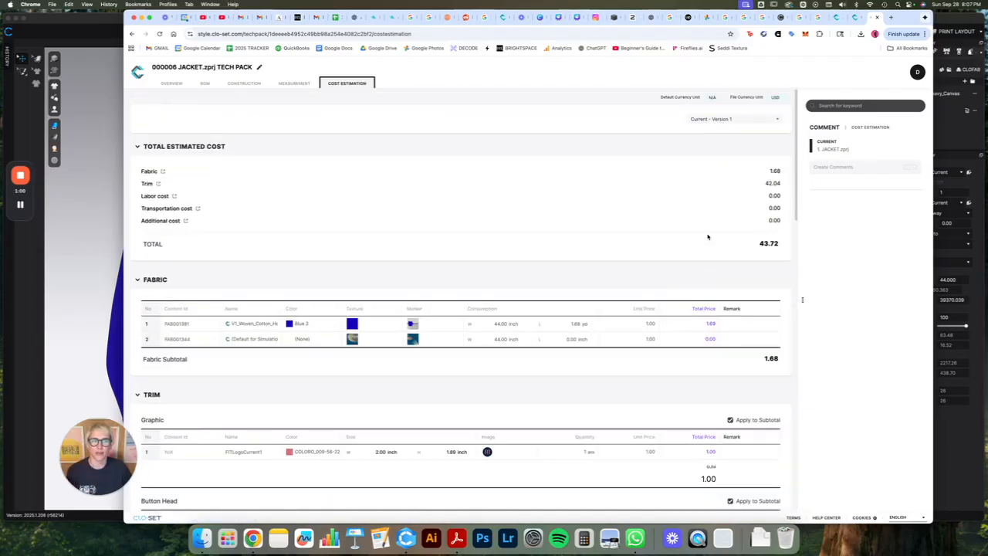
scroll(569, 281, "down", 2)
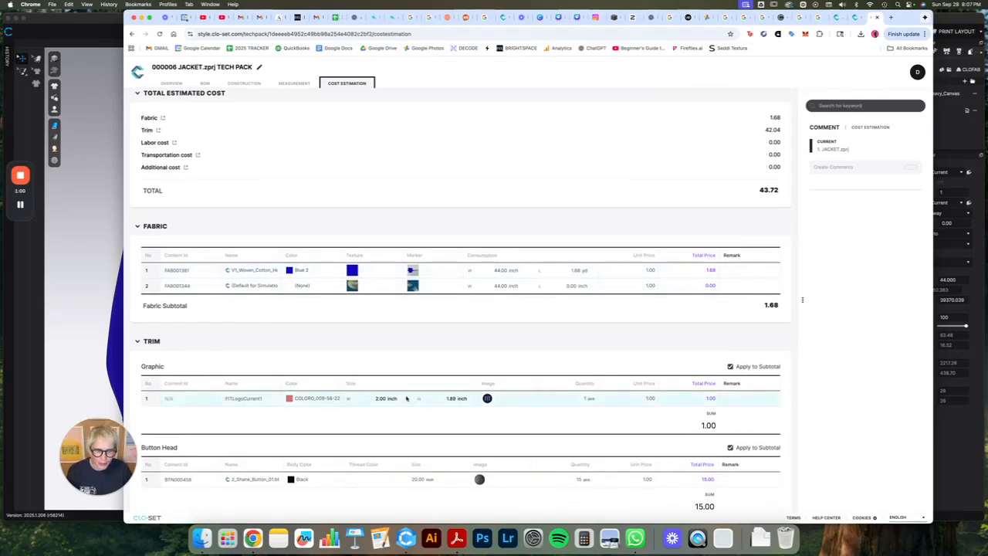
scroll(408, 399, "down", 3)
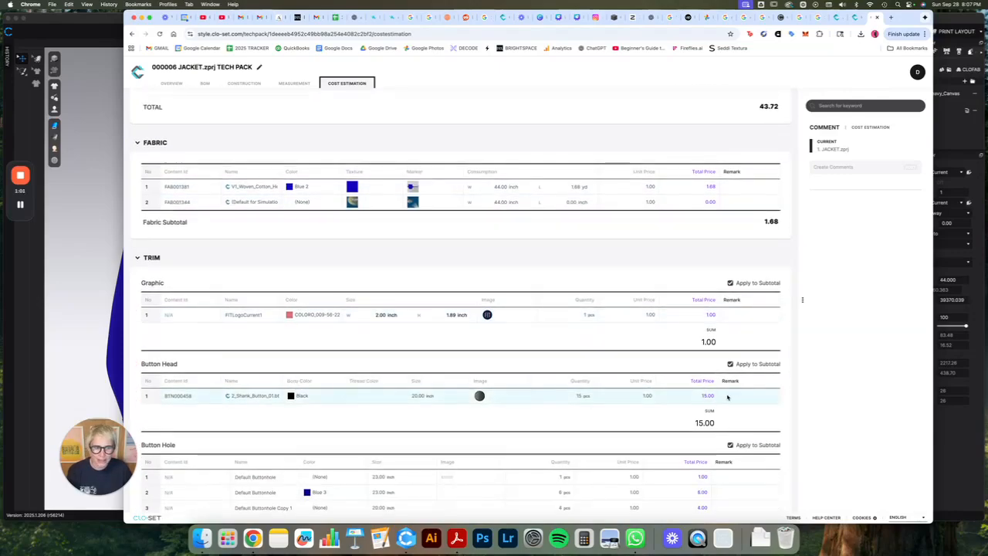
scroll(706, 395, "down", 7)
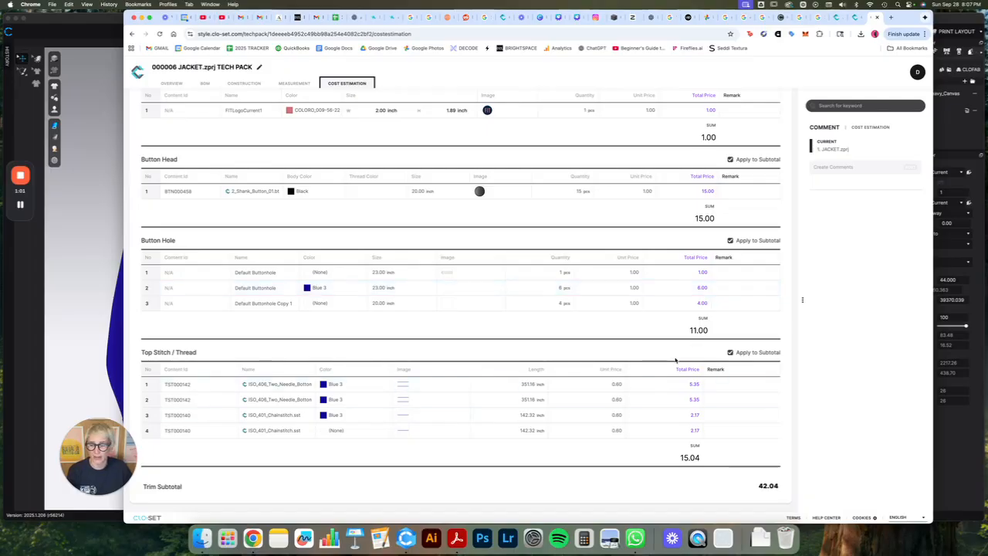
scroll(675, 359, "up", 5)
- Export the tech pack from its overview as a PDF with Size 1 and both colorways, saving it as JACKET.zprj.pdf in the CLASS5 folder
left_click(171, 83)
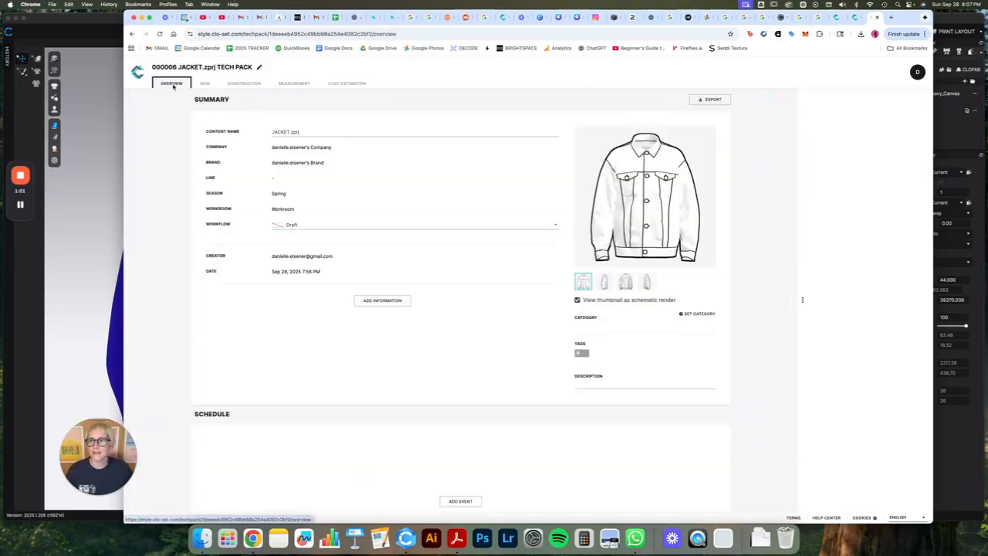
scroll(772, 250, "down", 3)
scroll(771, 251, "up", 3)
left_click(709, 100)
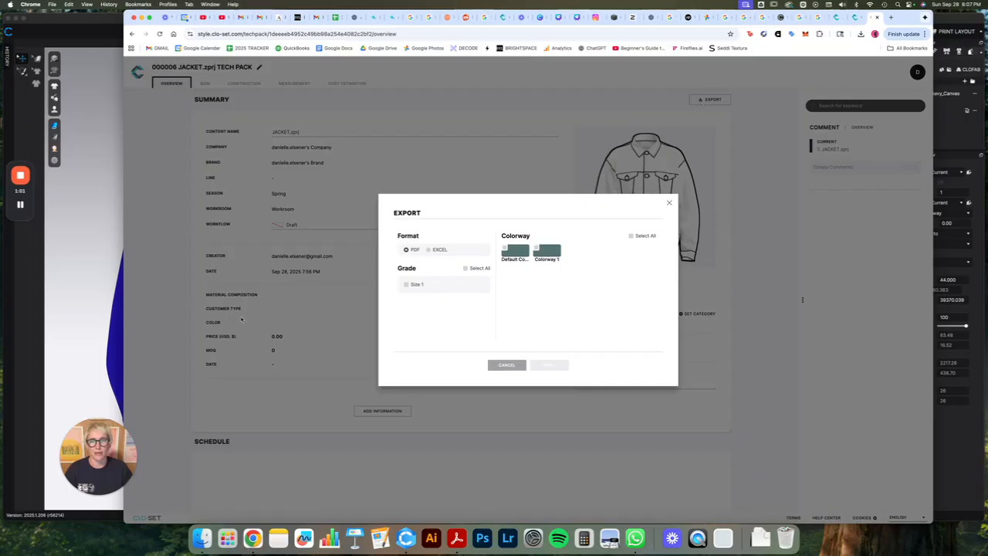
left_click(429, 250)
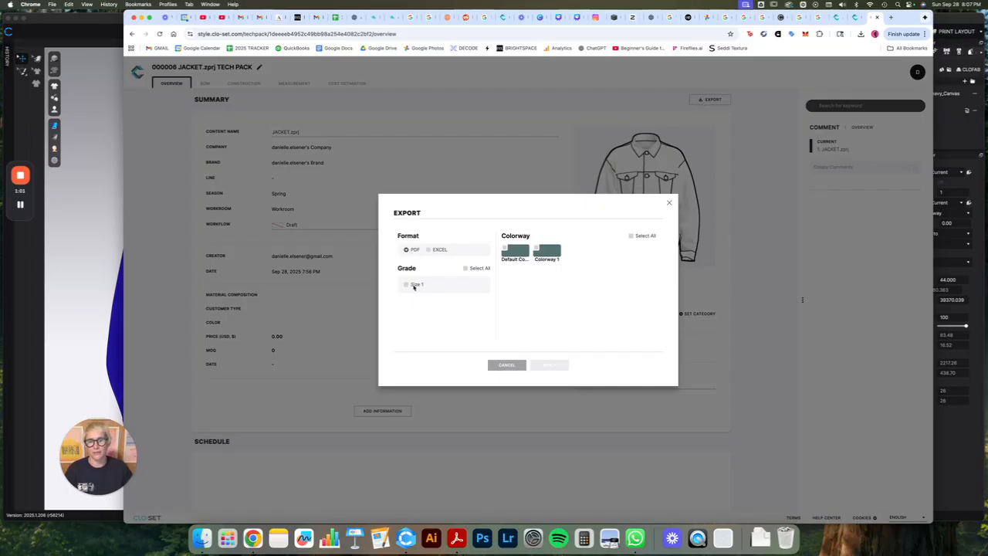
left_click(537, 248)
left_click(505, 248)
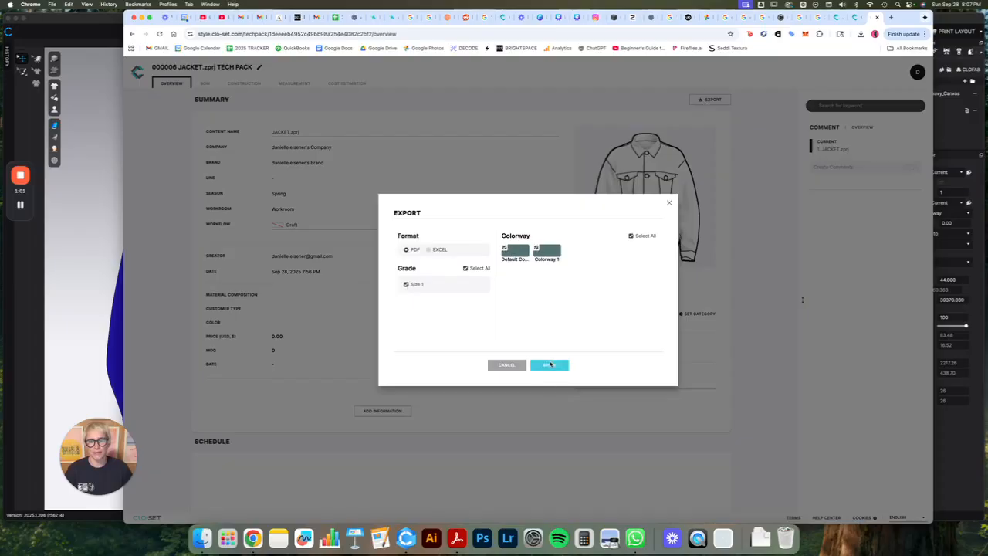
left_click(549, 365)
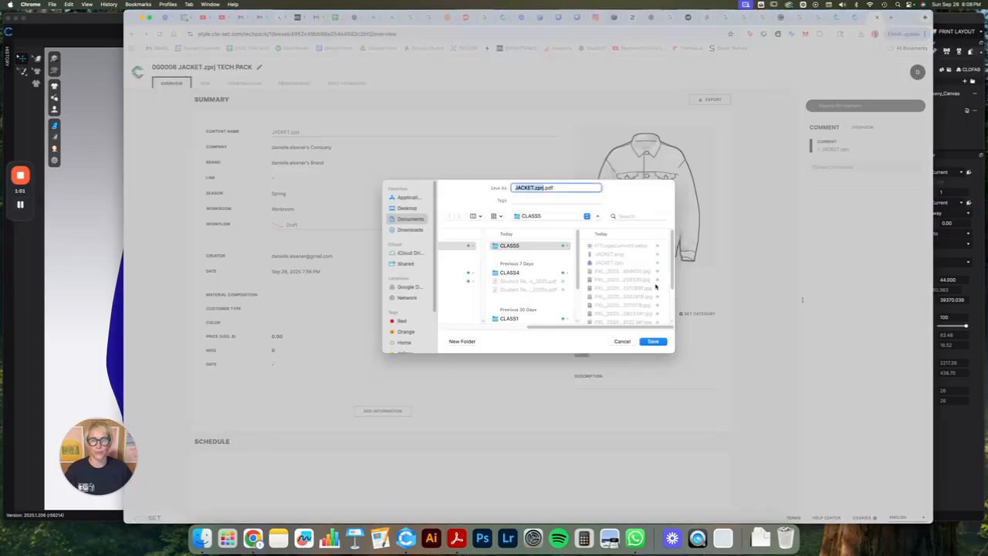
key("Return")
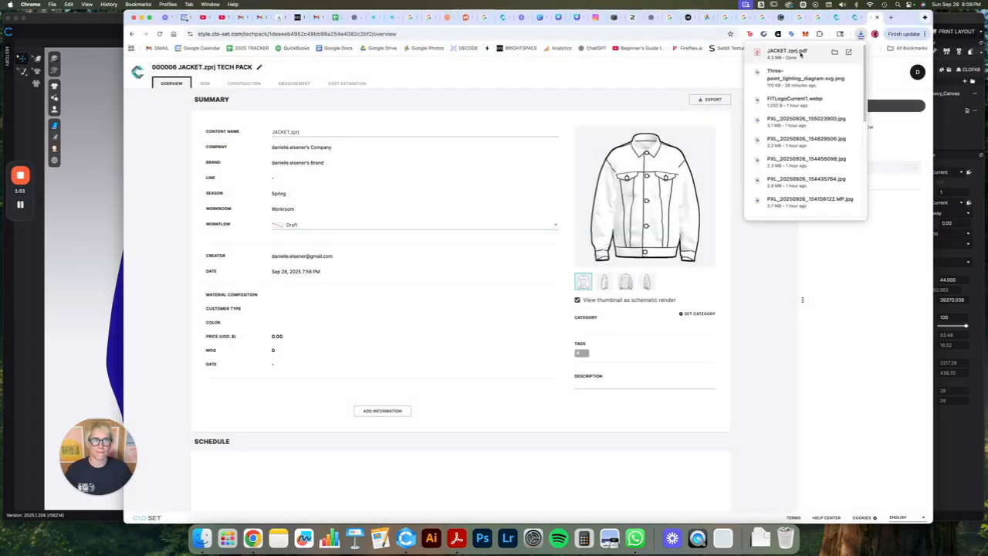
- Open the exported JACKET.zprj.pdf, look through its pages, and close it
left_click(800, 55)
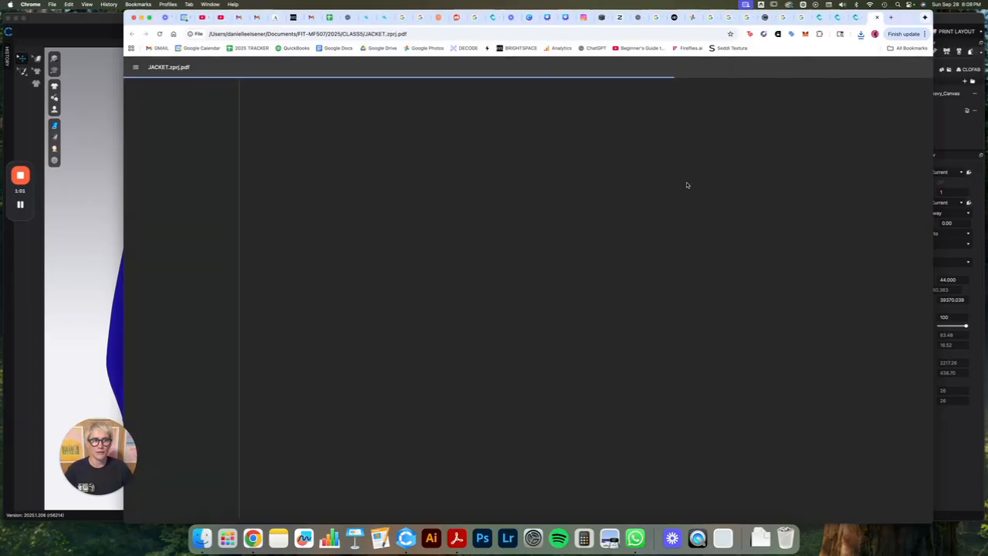
scroll(704, 329, "down", 5)
scroll(704, 329, "down", 15)
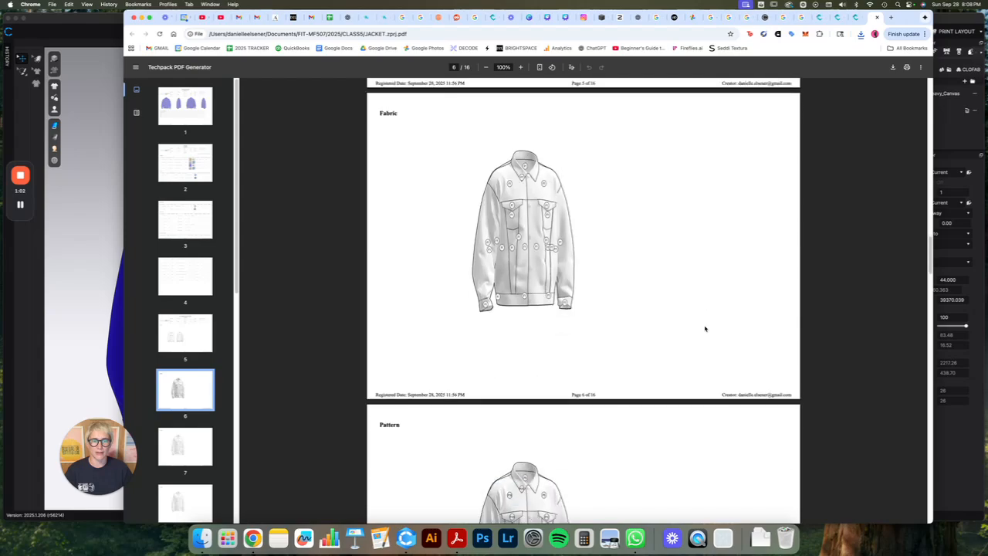
scroll(704, 329, "down", 10)
scroll(529, 281, "down", 15)
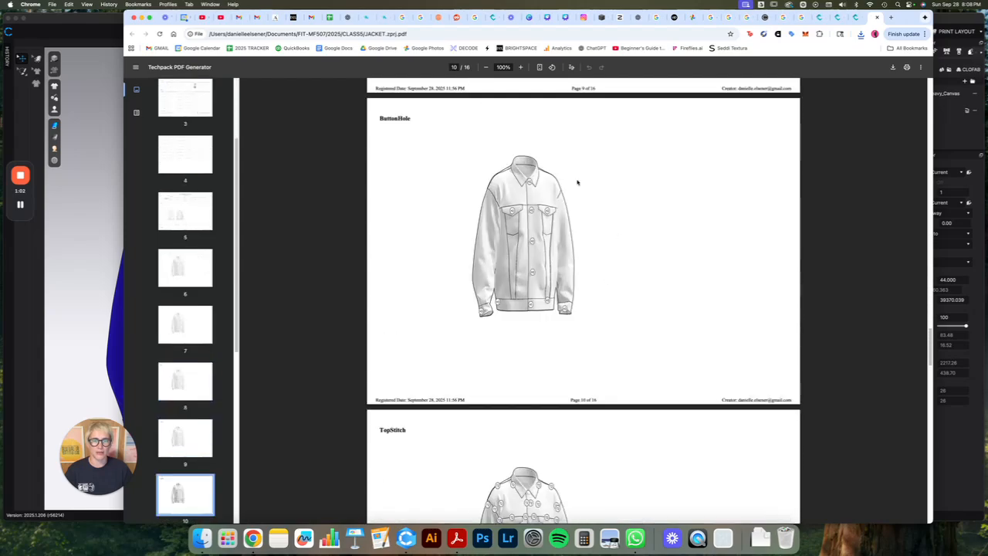
scroll(530, 281, "down", 10)
scroll(529, 280, "up", 10)
scroll(529, 281, "down", 5)
left_click(877, 17)
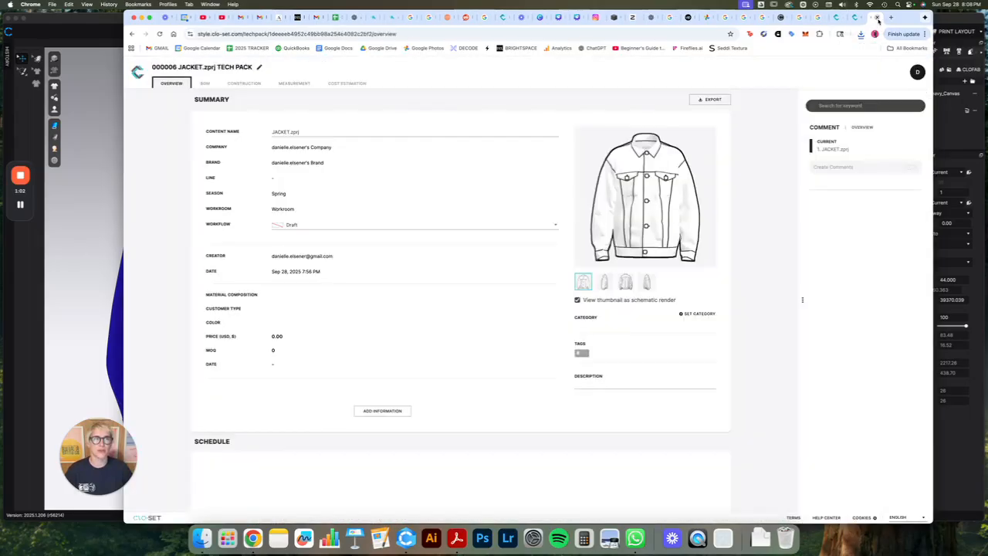
- Return to the jacket's CLO-SET content page and upload the JACKET.zprj file as a new single-file version
left_click(877, 18)
left_click(877, 18)
left_click(176, 222)
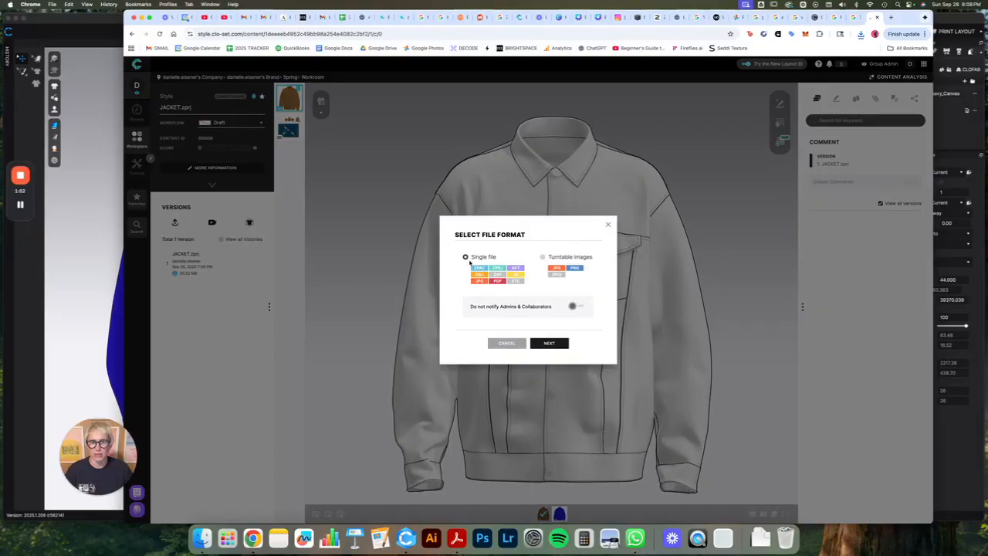
left_click(549, 344)
left_click(529, 280)
left_click(566, 184)
left_click(666, 395)
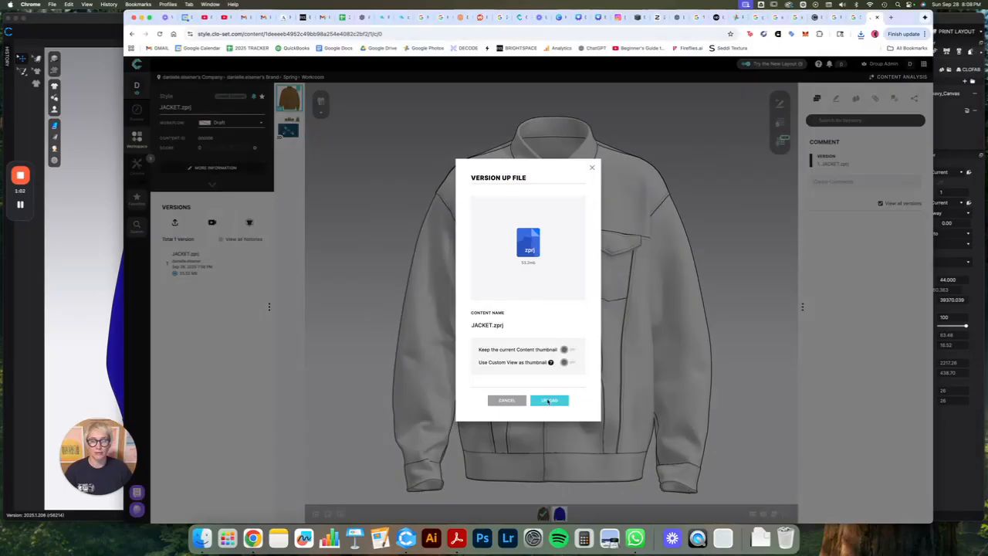
left_click(548, 401)
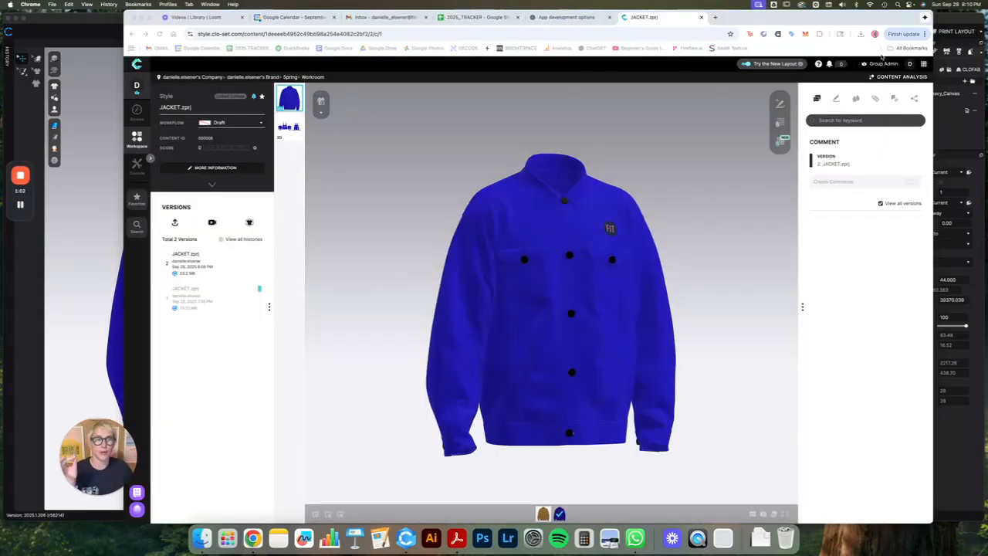
- Switch the jacket's page to the new layout, open its tech pack, and update it to content version 2
left_click(779, 67)
left_click(779, 66)
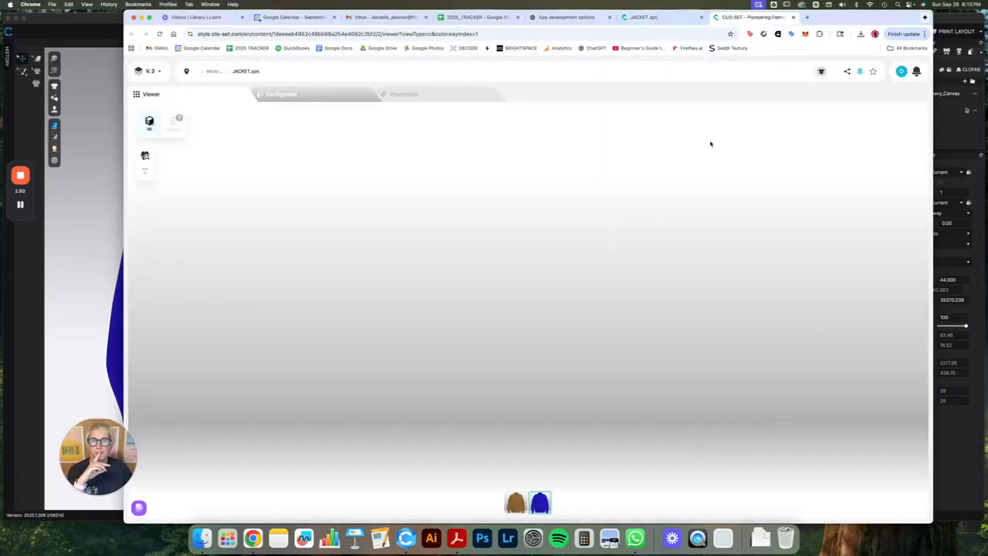
left_click(821, 71)
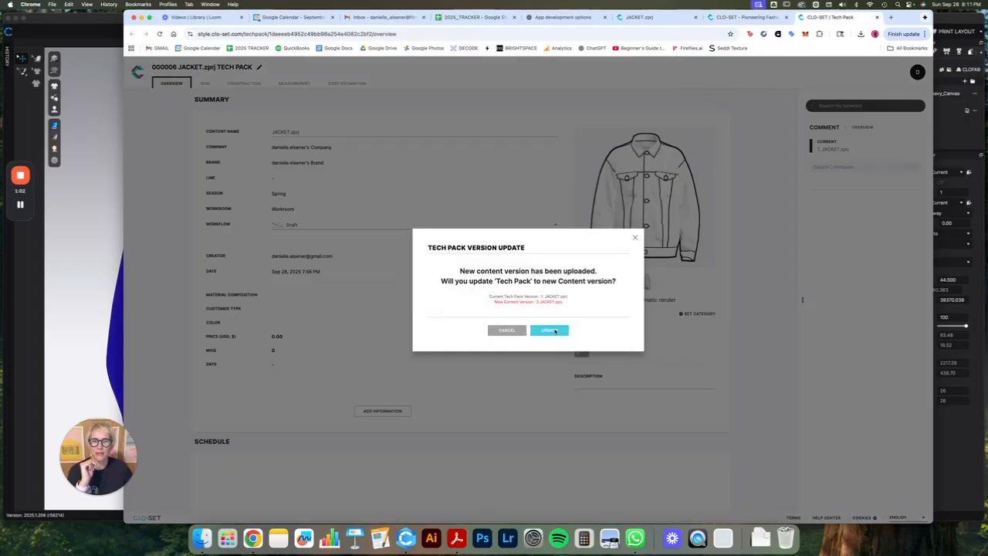
left_click(550, 331)
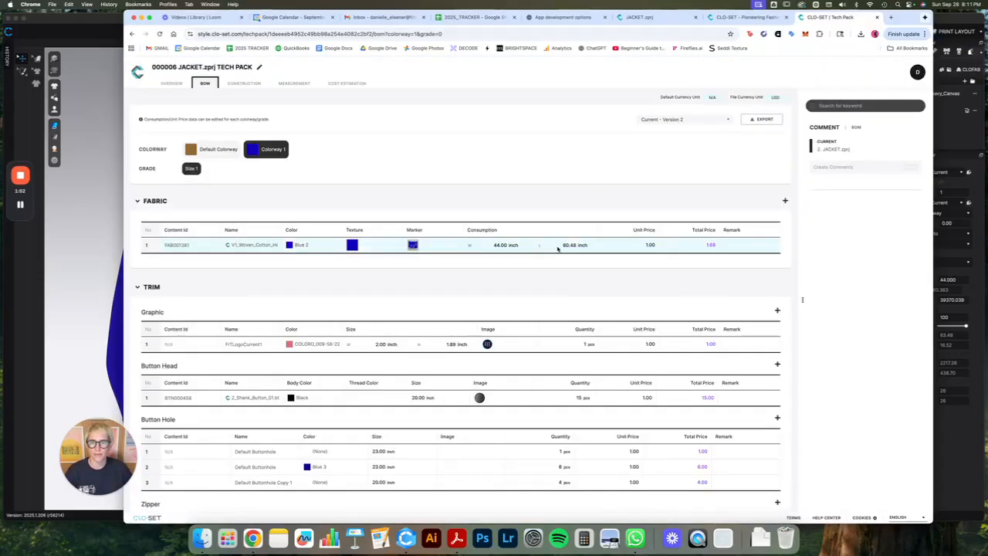
- Compare the heavy canvas marker in the BOM with the print layout in CLO, and open the fabric's consumption values in CLO-SET
left_click(456, 245)
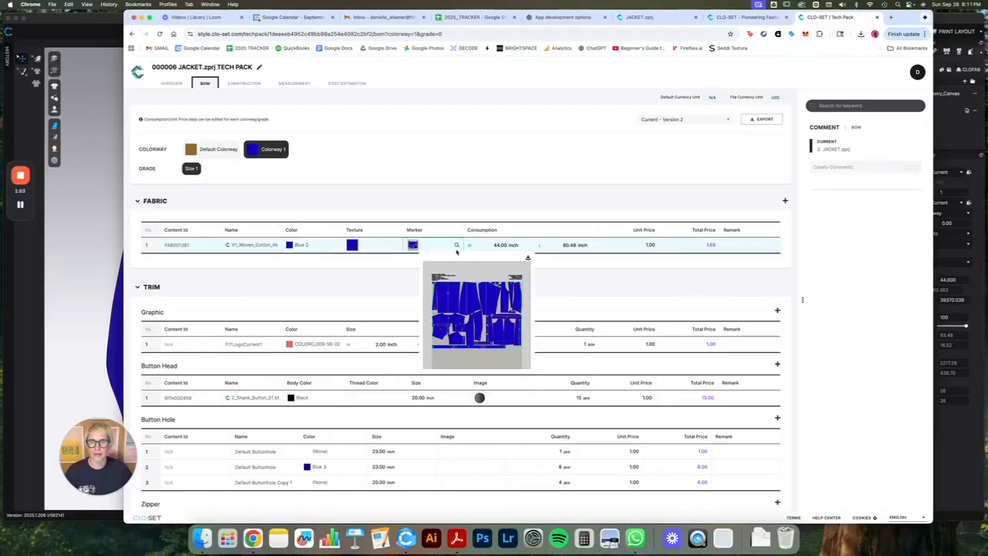
left_click(940, 129)
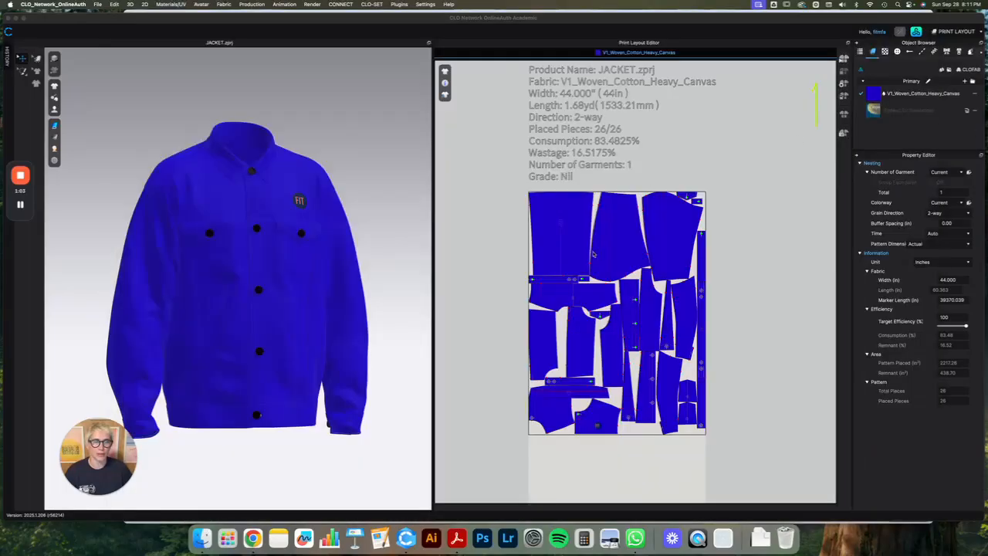
left_click(253, 538)
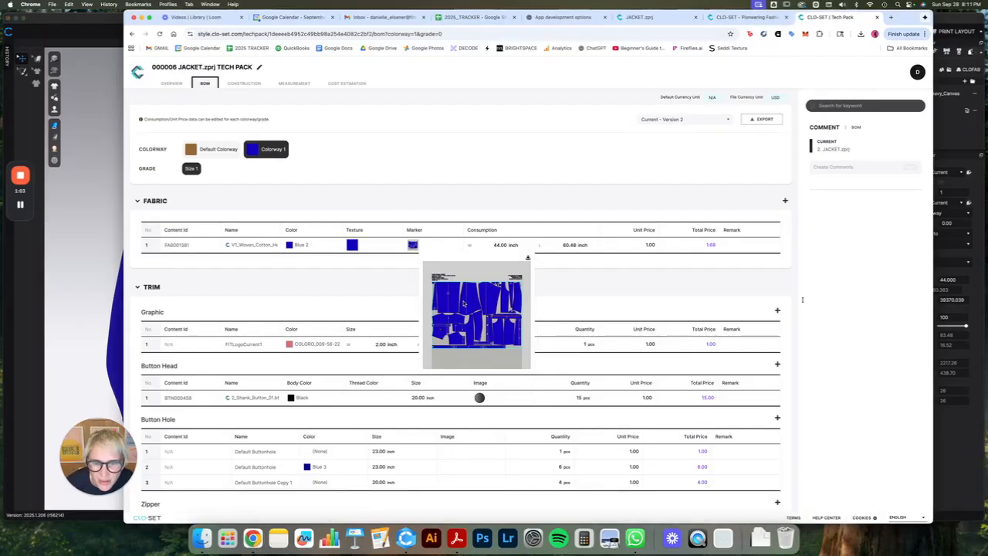
left_click(509, 246)
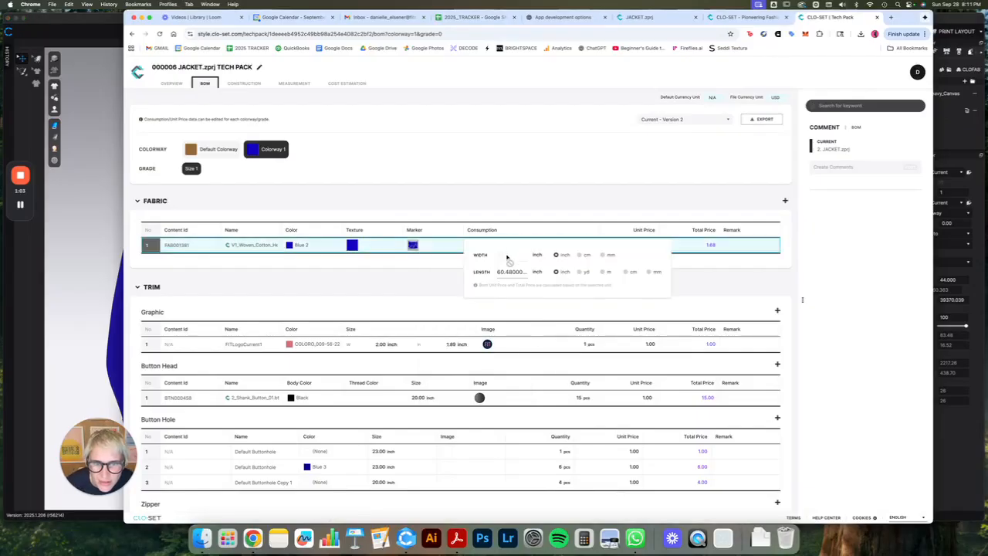